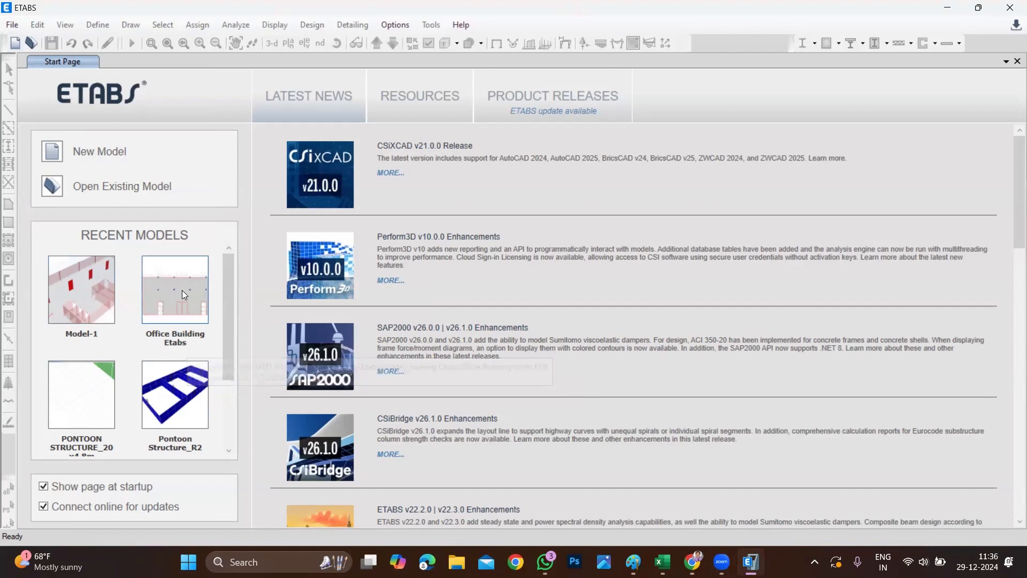
# Open the recent model Office Building Etabs and display it in 3-D.
pyautogui.click(182, 290)
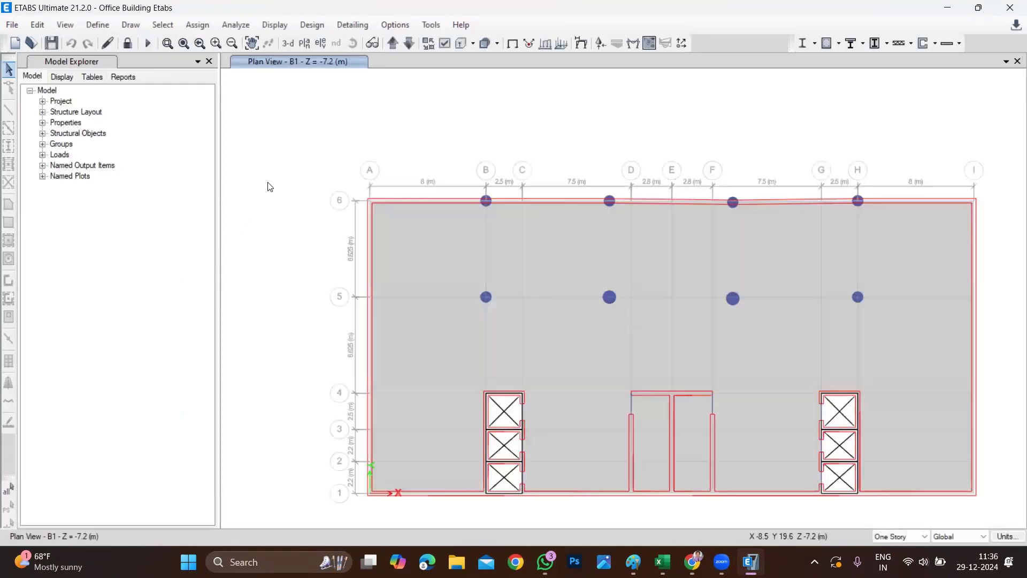
pyautogui.click(287, 43)
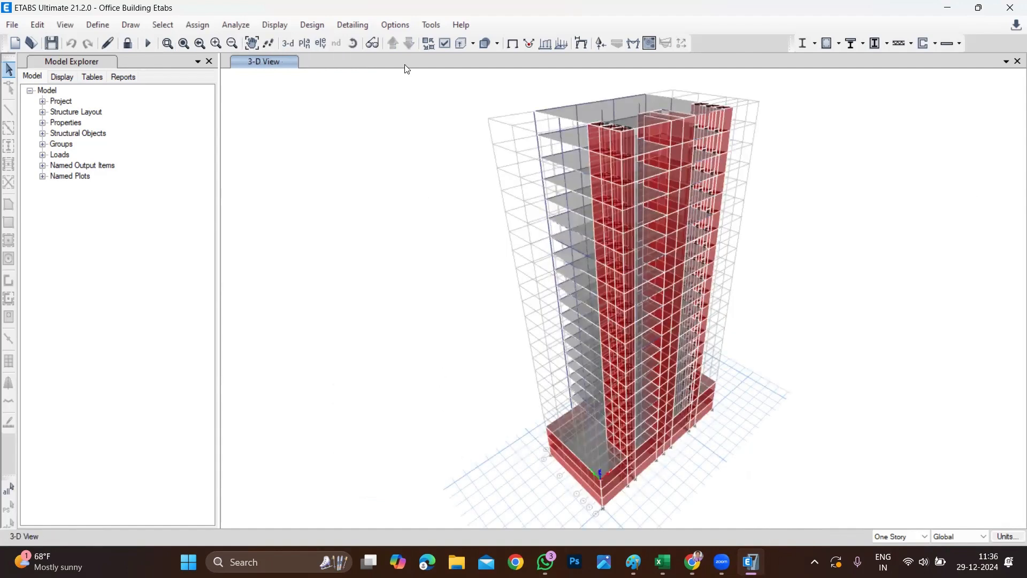
# Show the plan view of Story4.
pyautogui.click(304, 43)
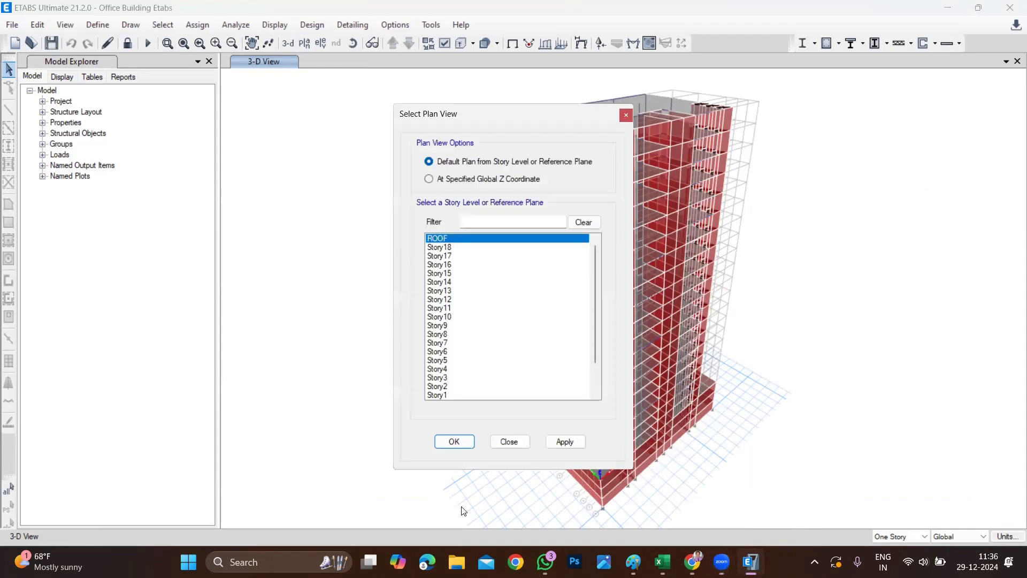
pyautogui.click(449, 369)
pyautogui.click(454, 441)
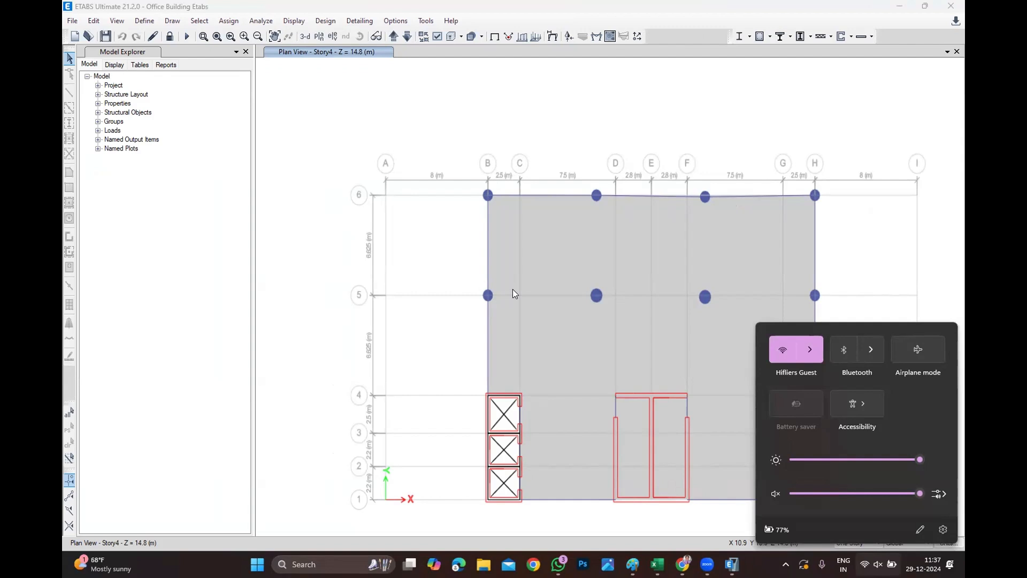
# Open the Windows Date & time settings from the taskbar clock.
pyautogui.click(744, 75)
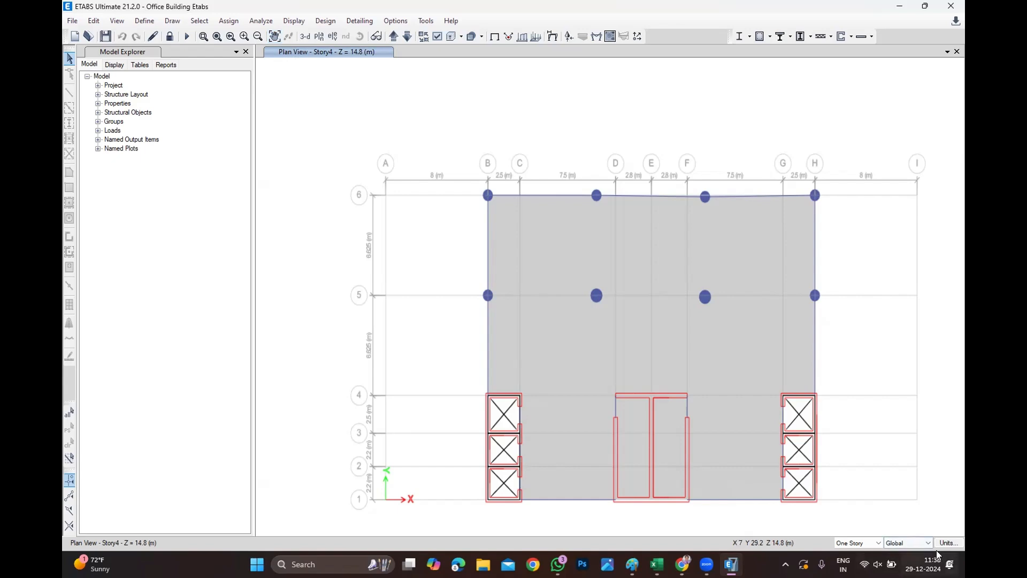
pyautogui.click(922, 565)
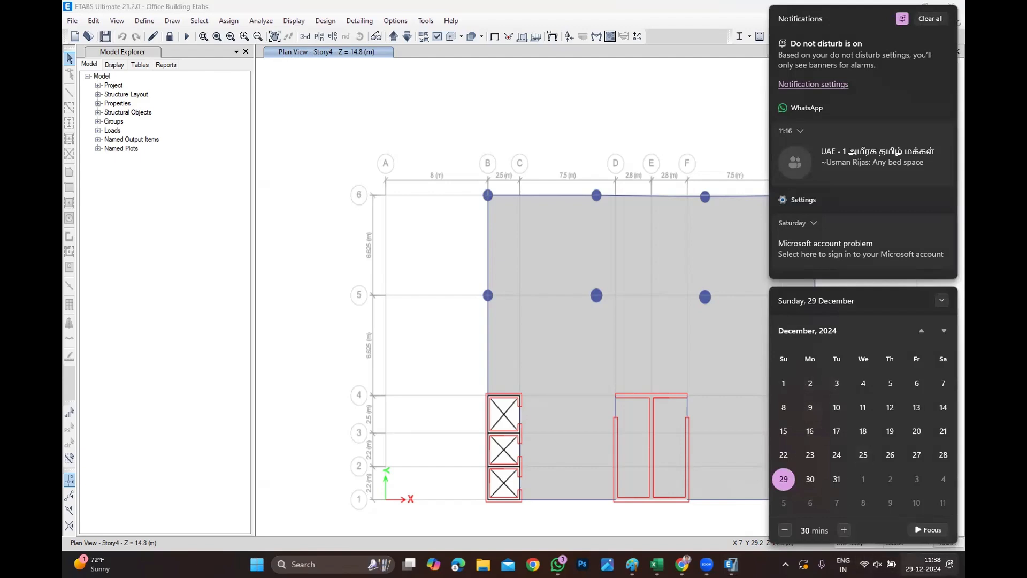
pyautogui.press('Escape')
pyautogui.rightClick(923, 564)
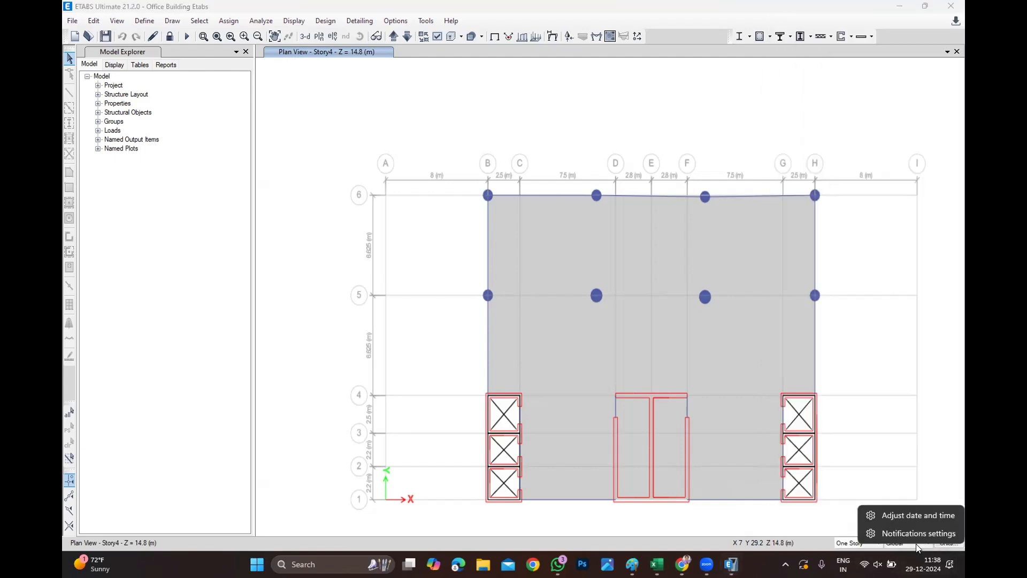
pyautogui.click(911, 515)
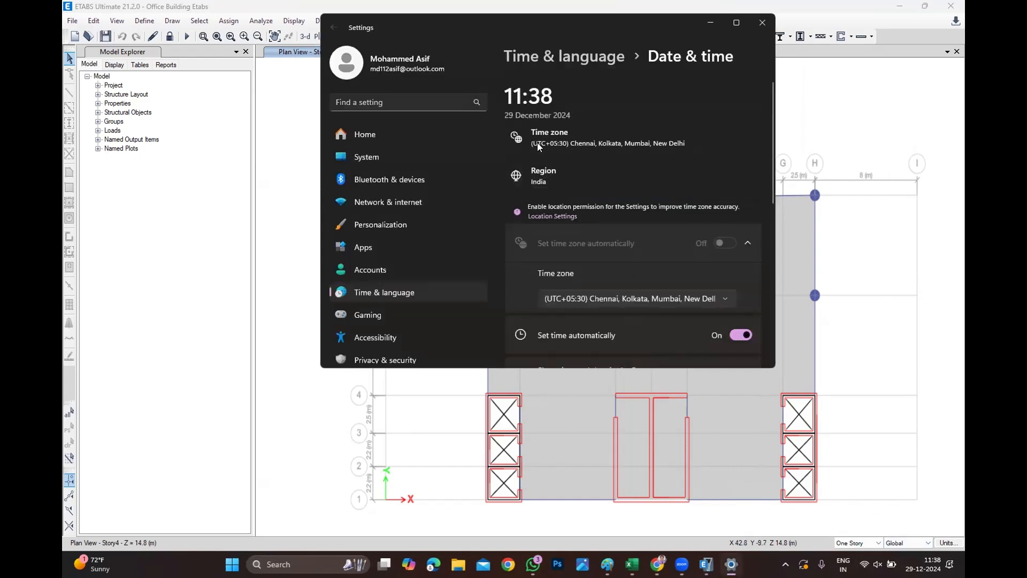
# Browse the time zone list in the Windows Date & time settings.
pyautogui.click(595, 303)
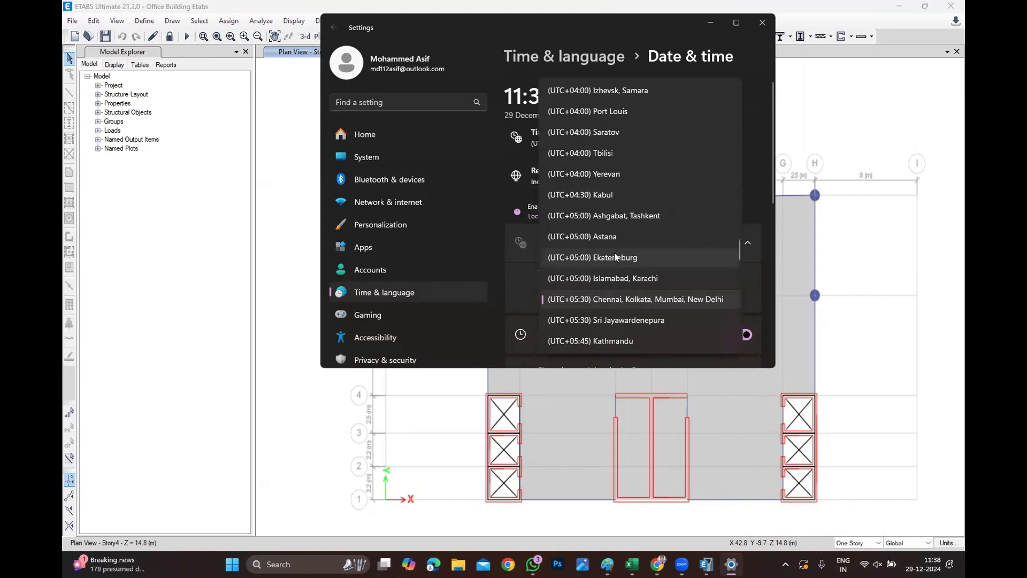
pyautogui.scroll(-4, 611, 263)
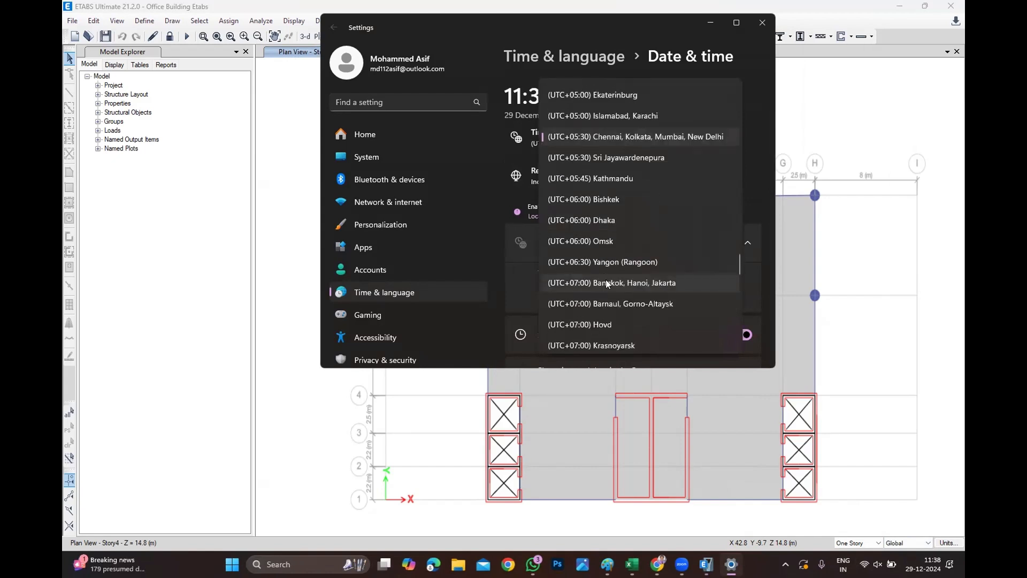
pyautogui.scroll(-3, 606, 285)
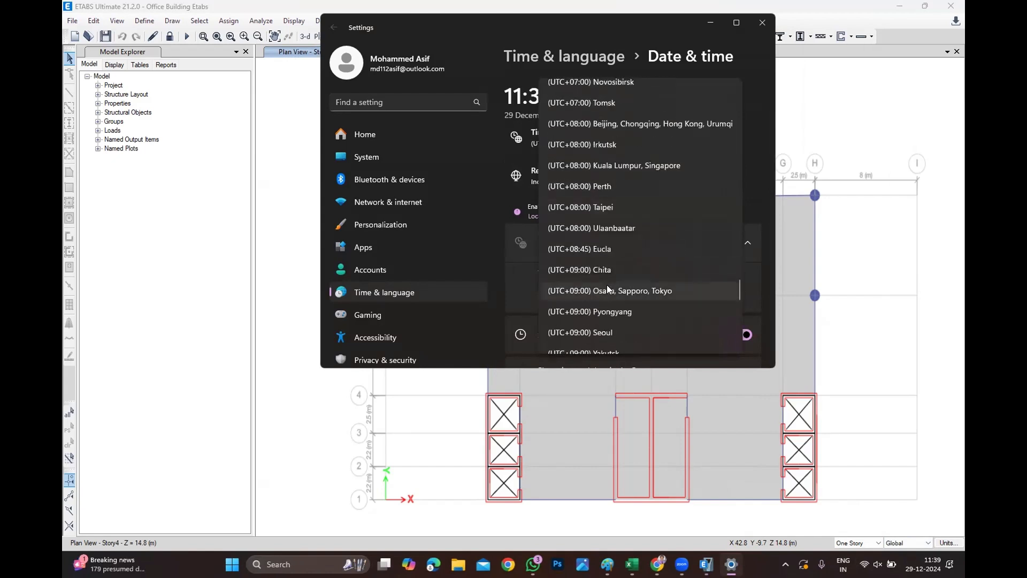
pyautogui.scroll(-4, 618, 290)
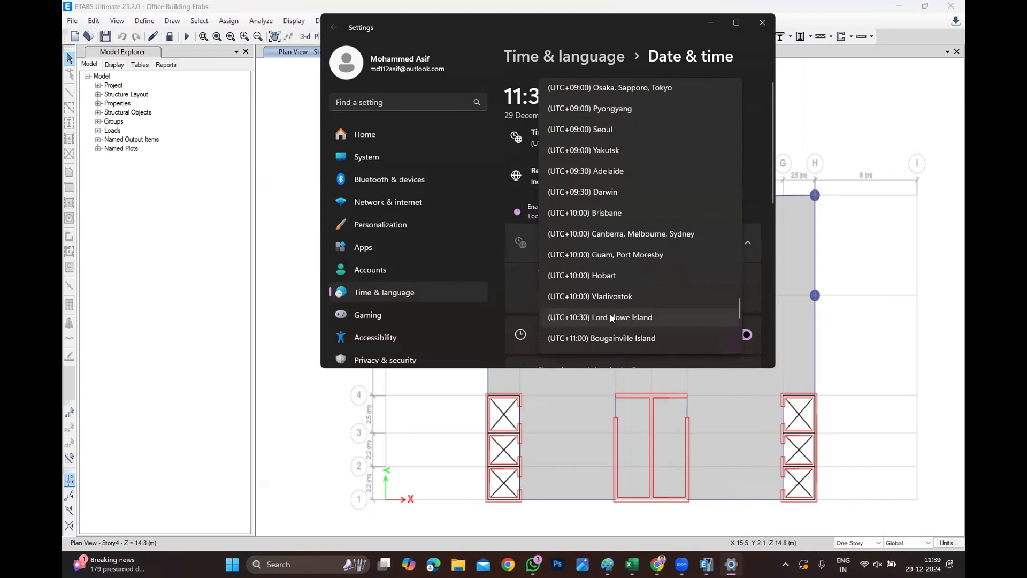
pyautogui.scroll(-4, 627, 301)
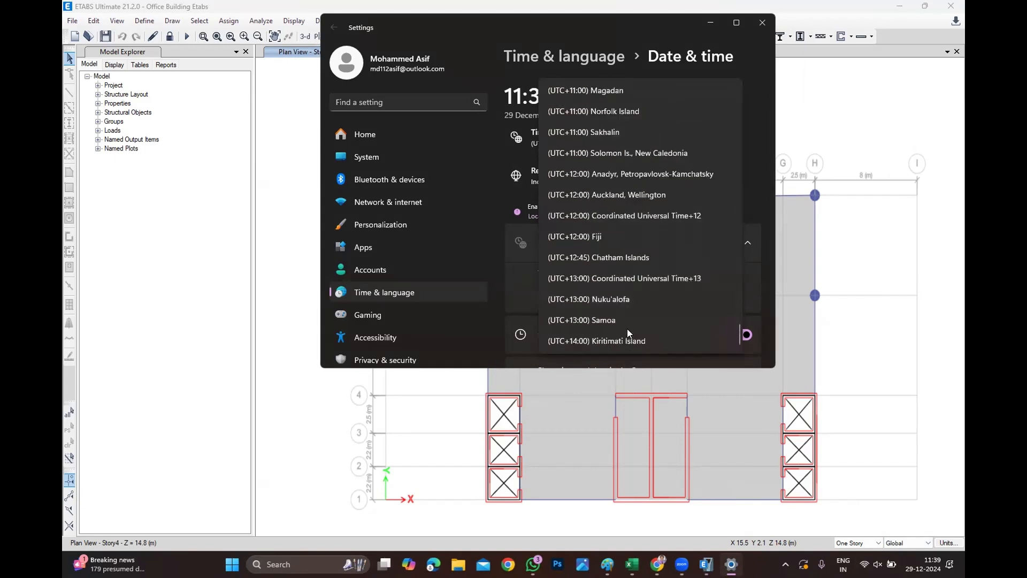
pyautogui.scroll(1, 627, 328)
pyautogui.scroll(4, 627, 328)
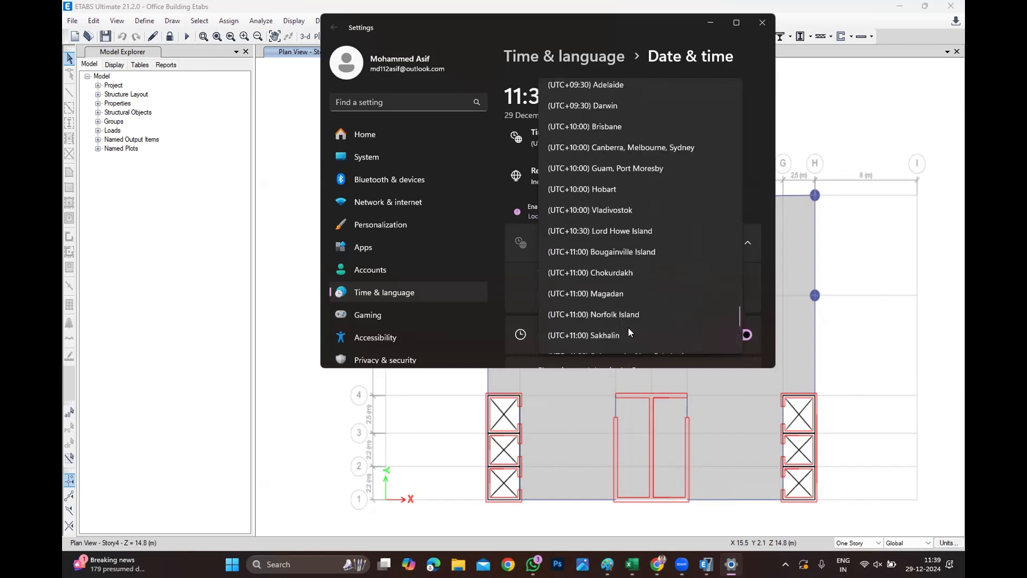
pyautogui.scroll(4, 628, 327)
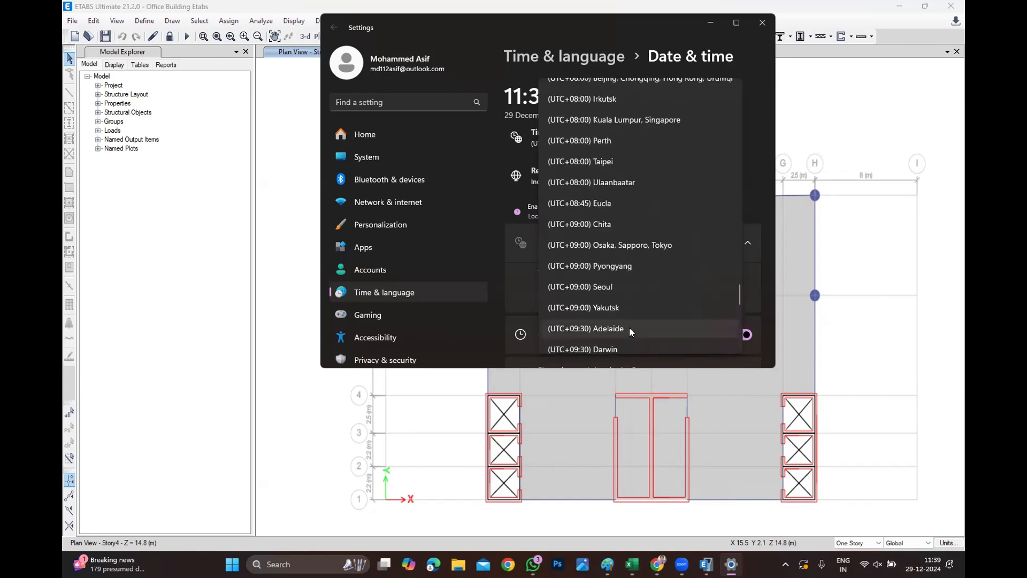
pyautogui.scroll(9, 629, 327)
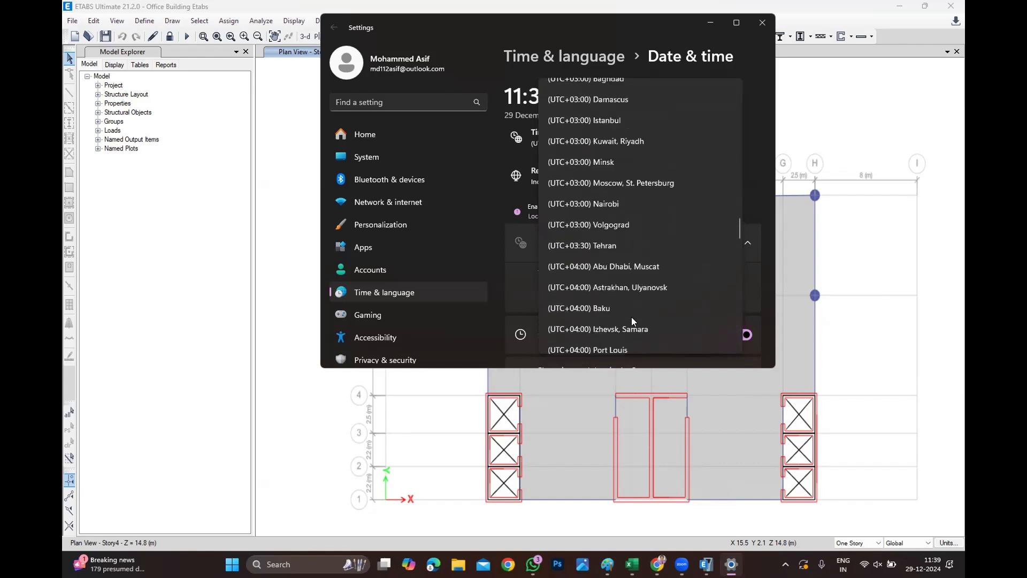
pyautogui.scroll(4, 636, 289)
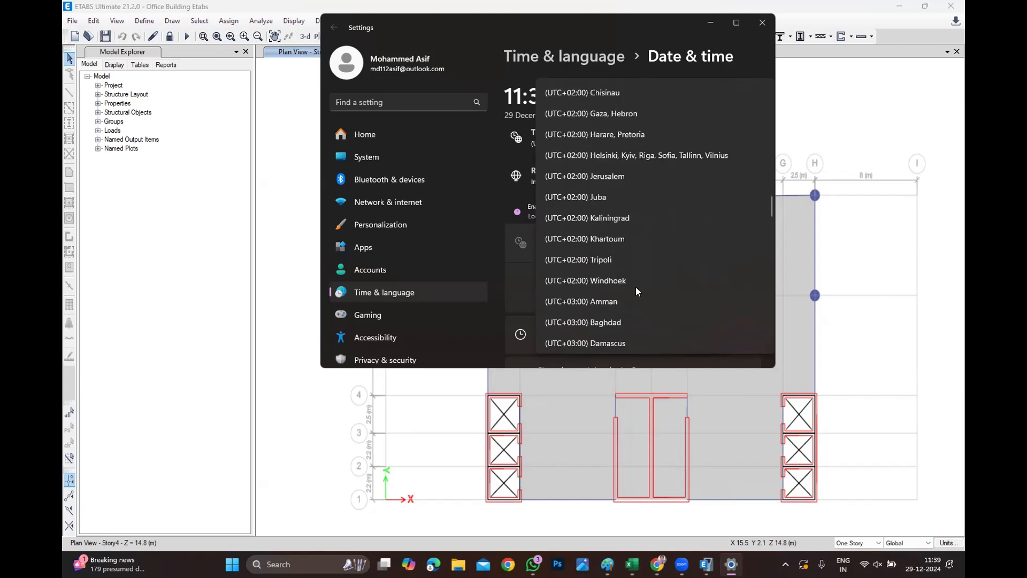
pyautogui.scroll(4, 636, 290)
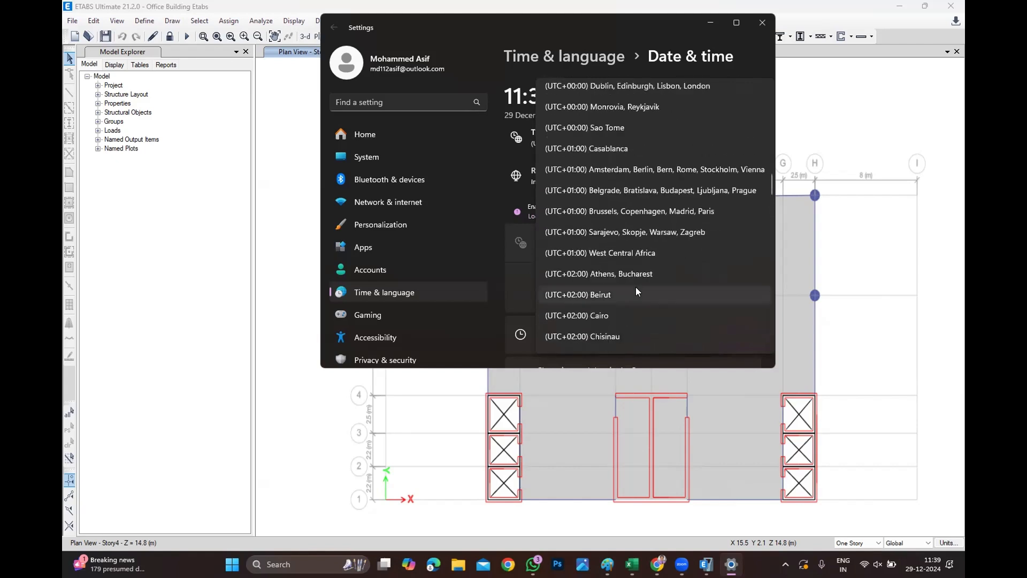
pyautogui.scroll(3, 635, 289)
pyautogui.click(822, 117)
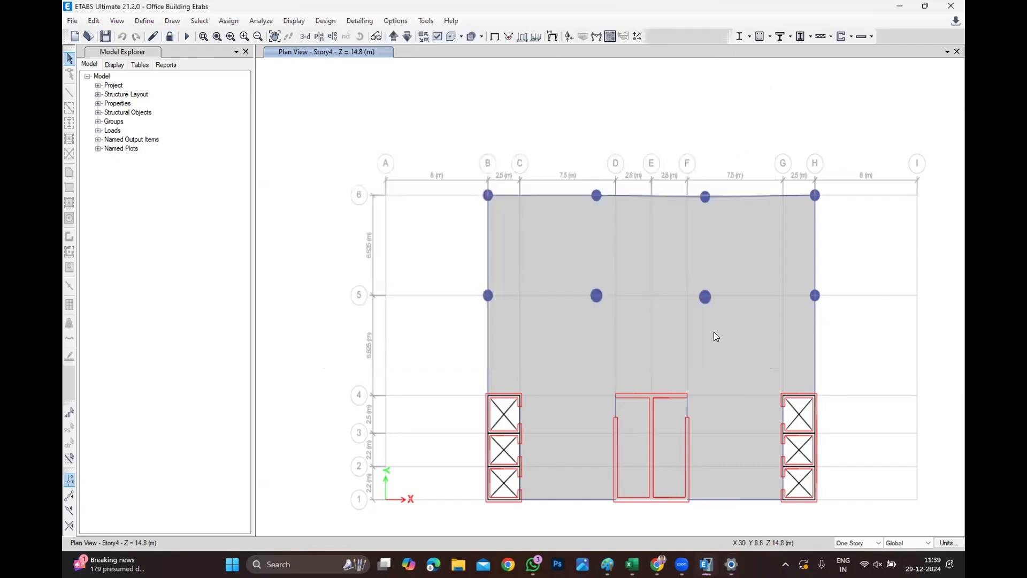
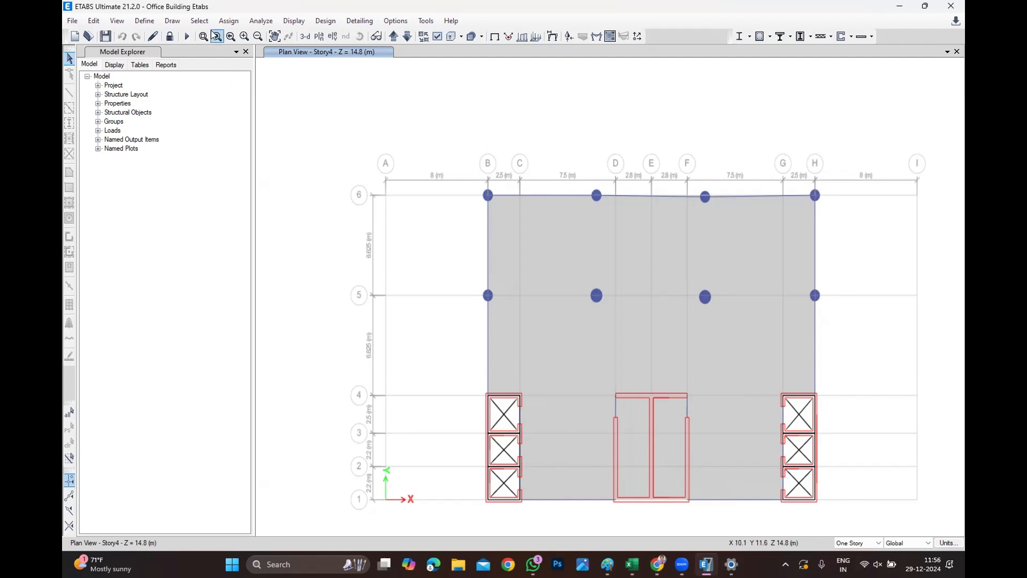
# Select all columns and beams in the model by object type, then close the selection dialog.
pyautogui.click(198, 21)
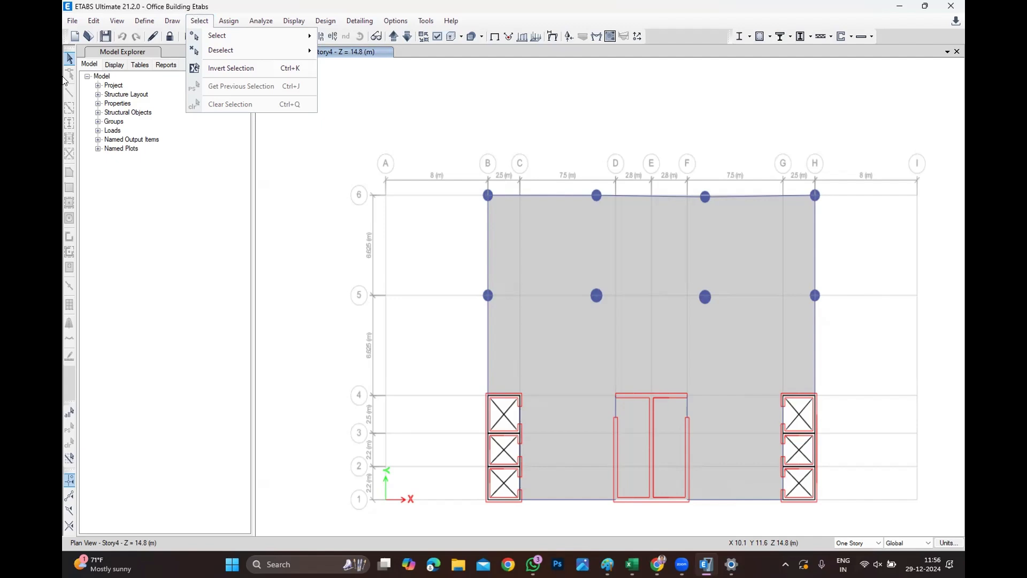
pyautogui.moveTo(229, 21)
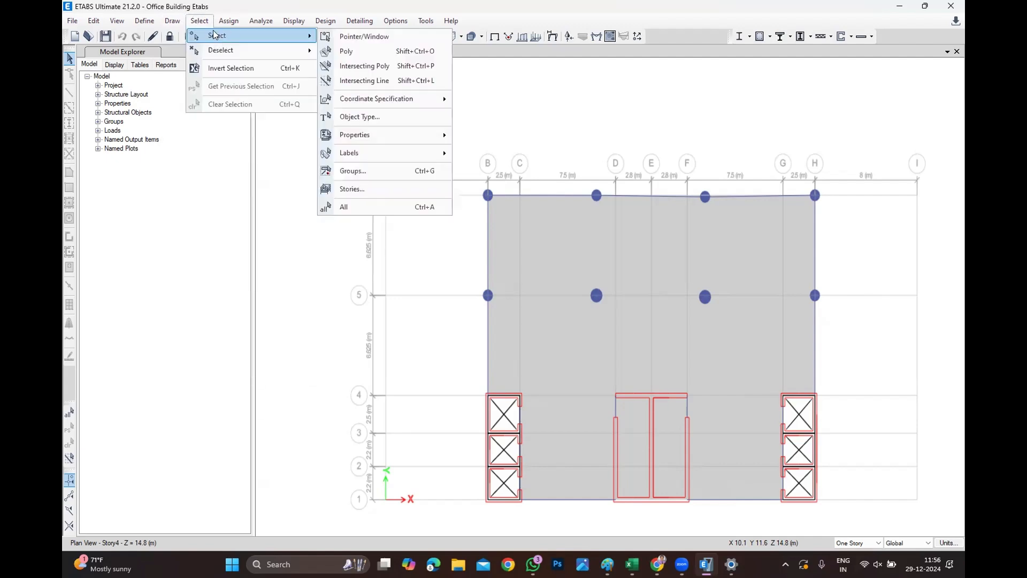
pyautogui.click(433, 127)
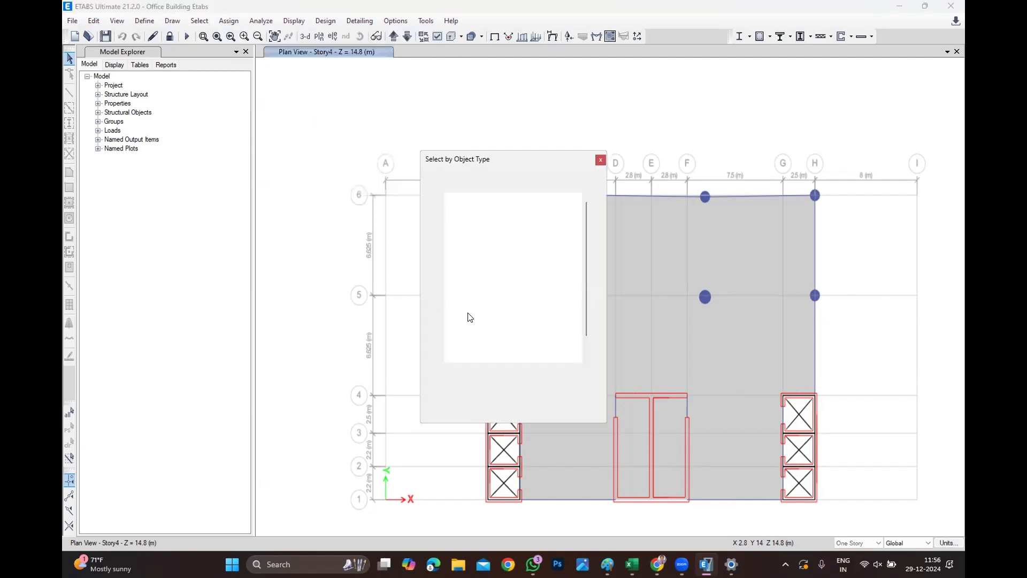
pyautogui.click(480, 203)
pyautogui.moveTo(480, 201); pyautogui.dragTo(480, 208)
pyautogui.moveTo(480, 204); pyautogui.dragTo(480, 209)
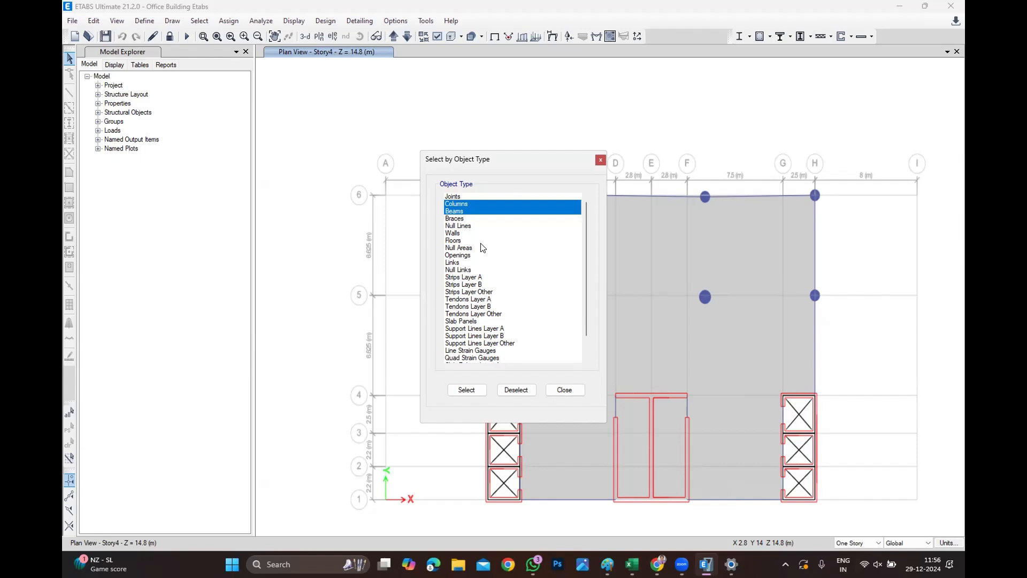
pyautogui.click(466, 389)
pyautogui.click(575, 391)
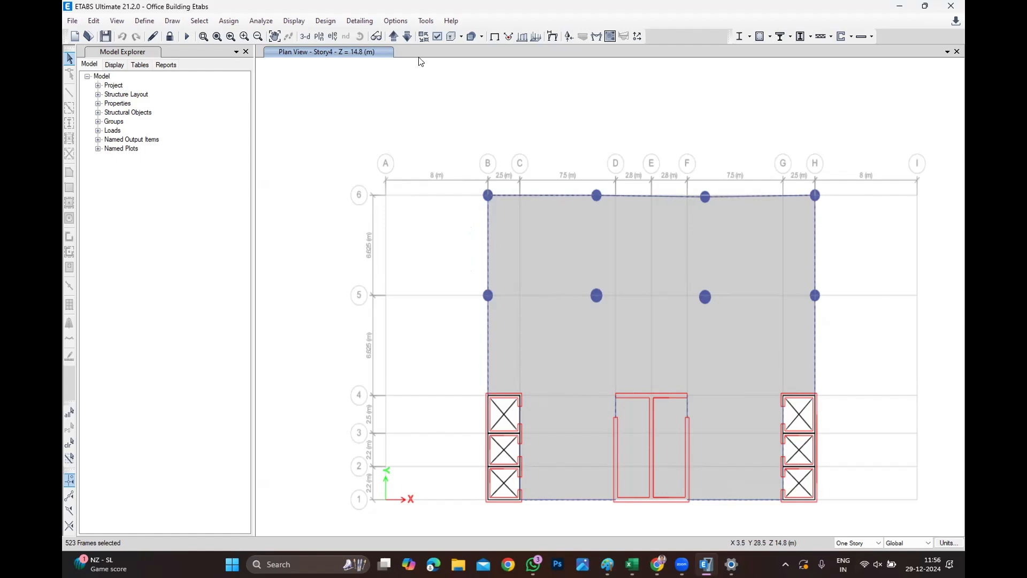
# Open the concrete frame design overwrites for the selected frames and set the framing type to Sway Special.
pyautogui.click(325, 21)
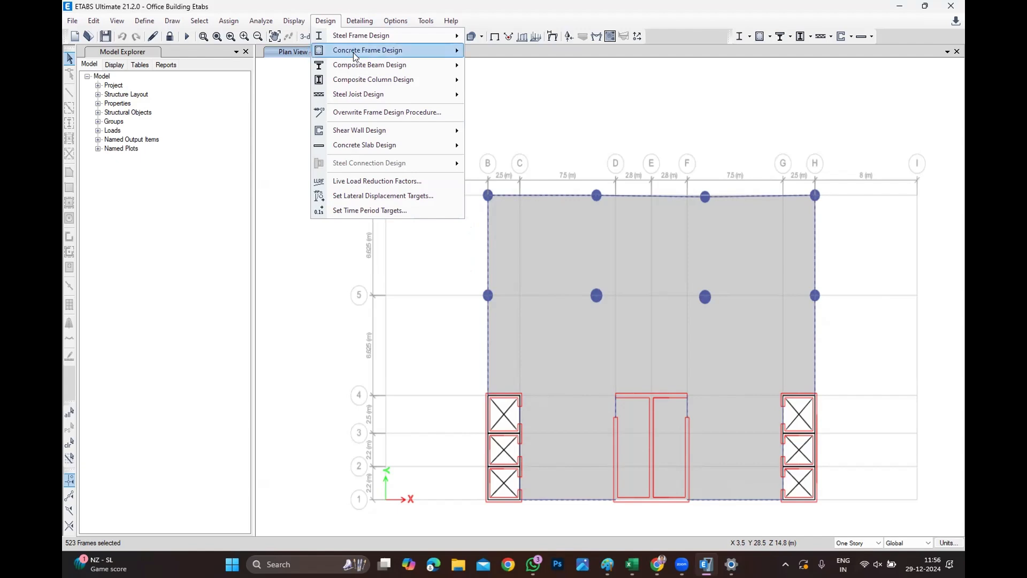
pyautogui.moveTo(356, 53)
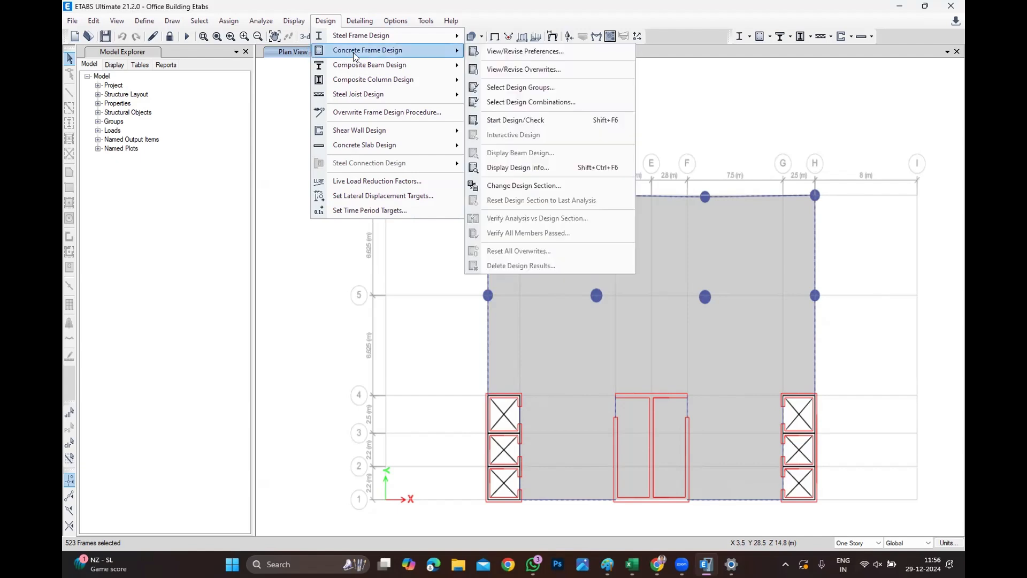
pyautogui.click(503, 70)
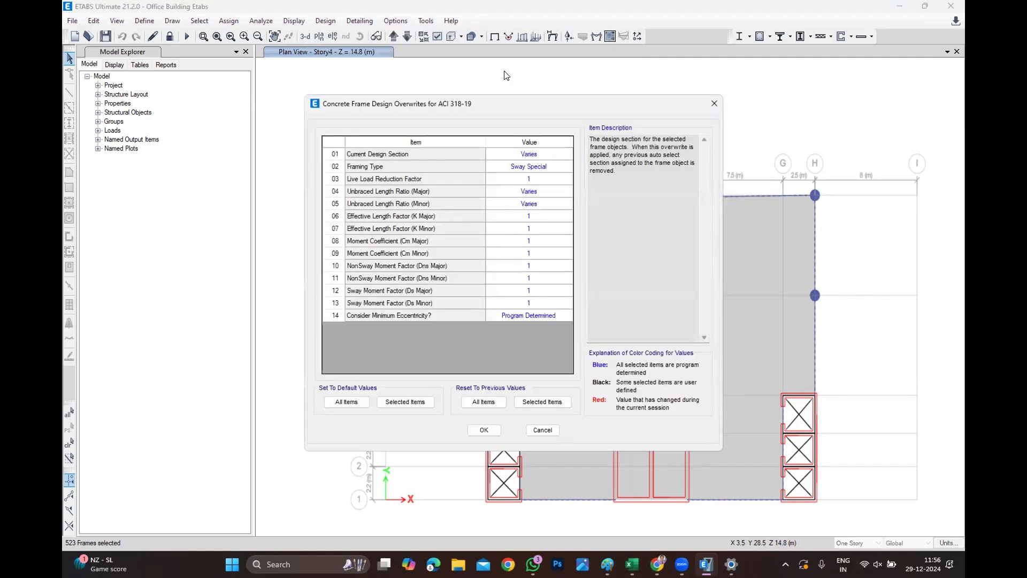
pyautogui.click(563, 167)
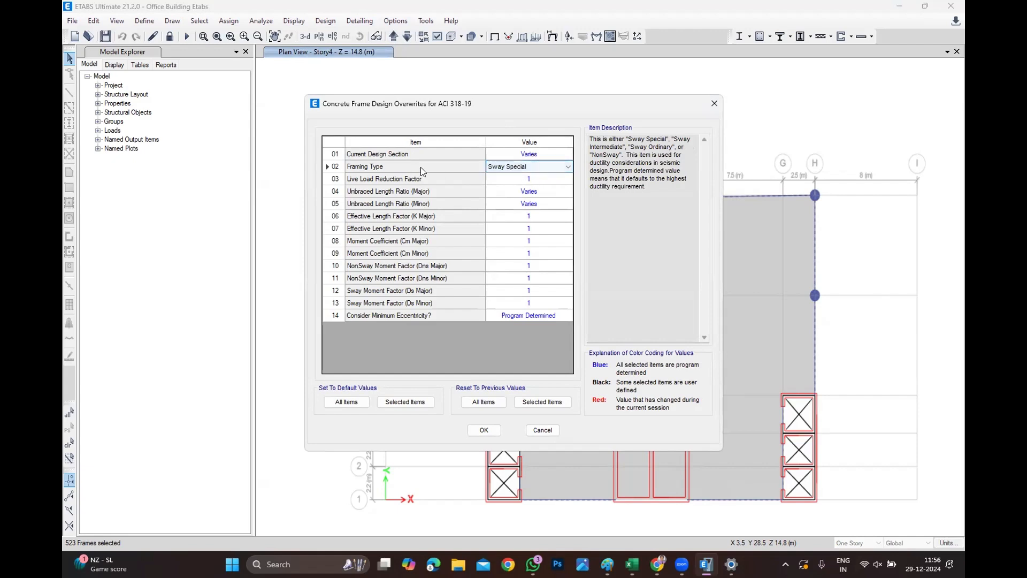
pyautogui.click(568, 165)
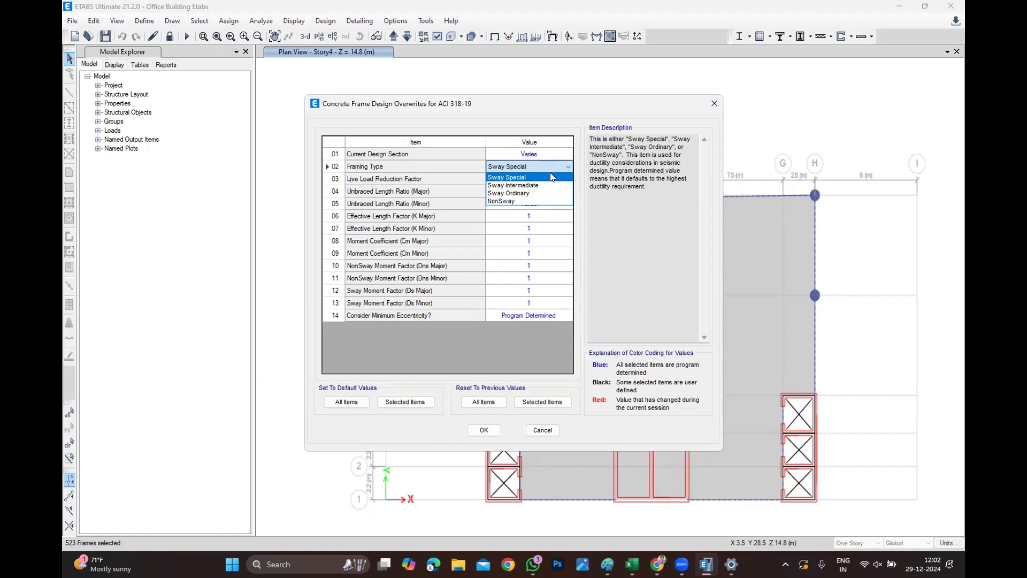
pyautogui.click(551, 177)
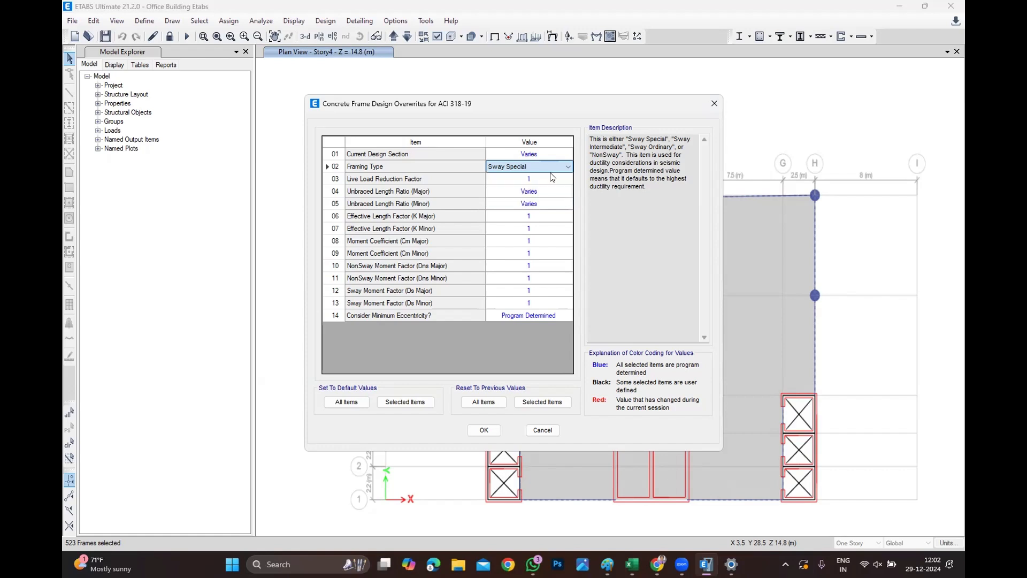
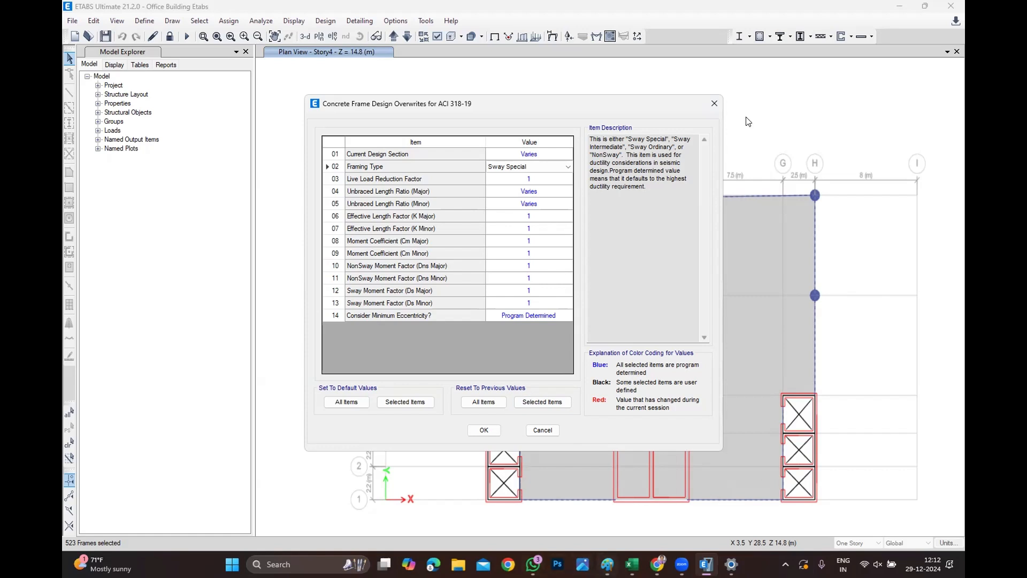
# Change the framing type to Sway Intermediate and apply the concrete frame design overwrites.
pyautogui.click(551, 166)
pyautogui.click(555, 186)
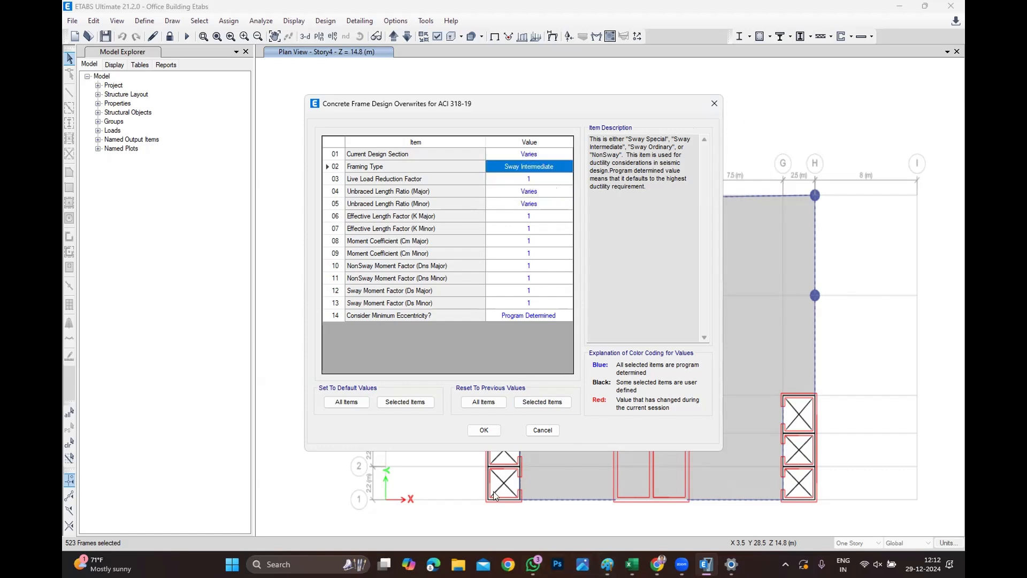
pyautogui.click(484, 430)
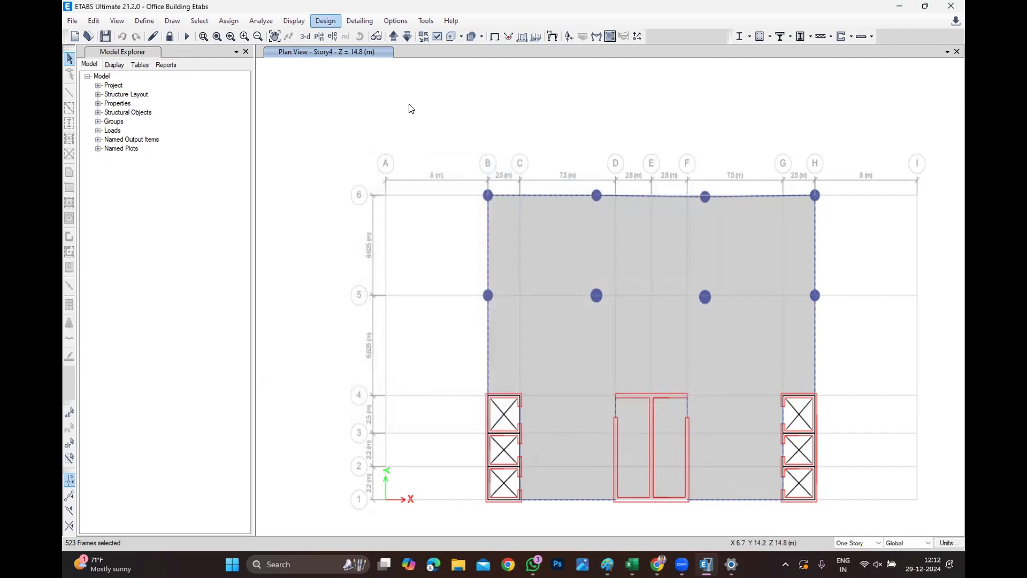
# Run the concrete frame design, then return the view to the undeformed shape.
pyautogui.click(325, 20)
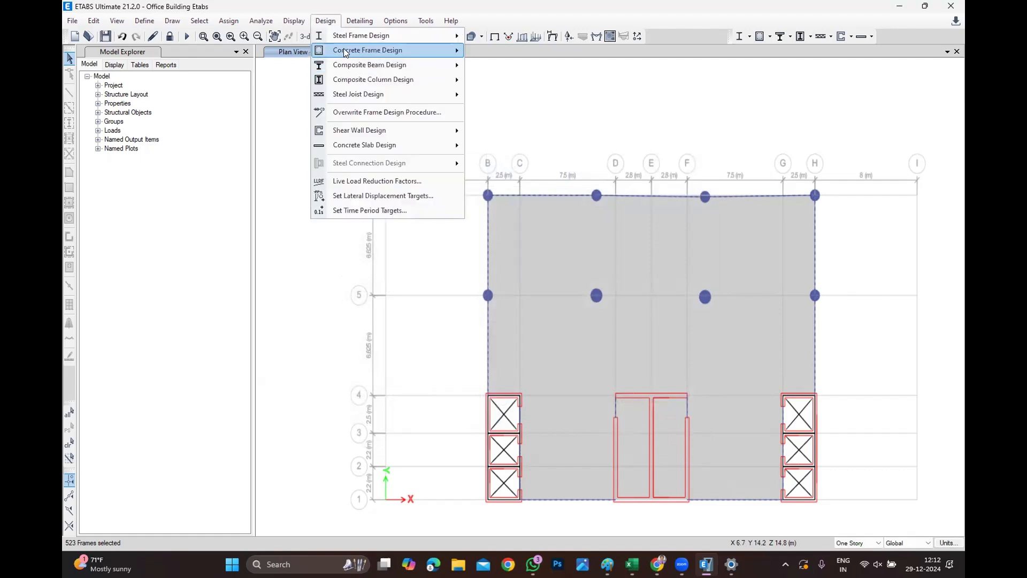
pyautogui.moveTo(344, 50)
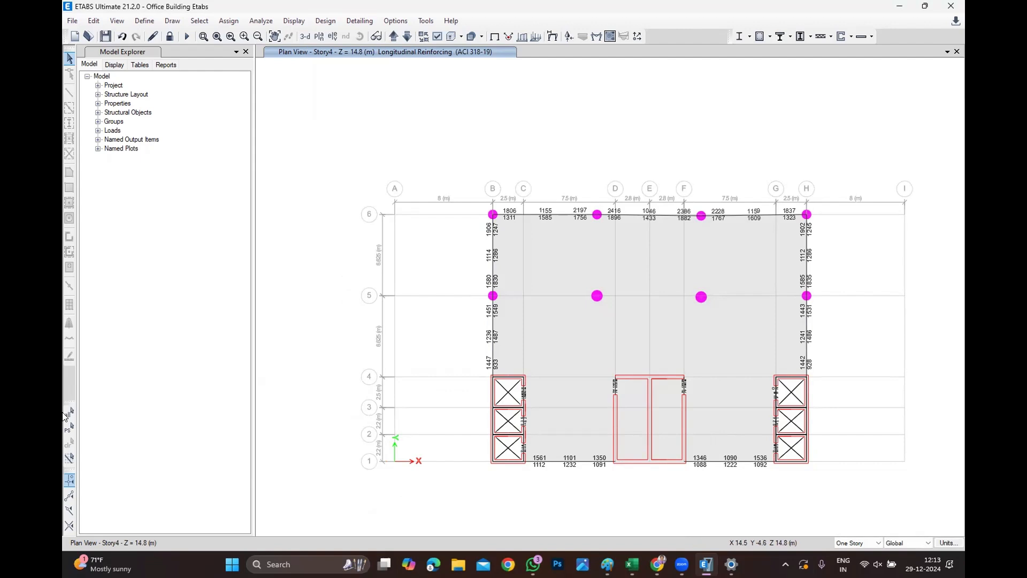
pyautogui.click(294, 21)
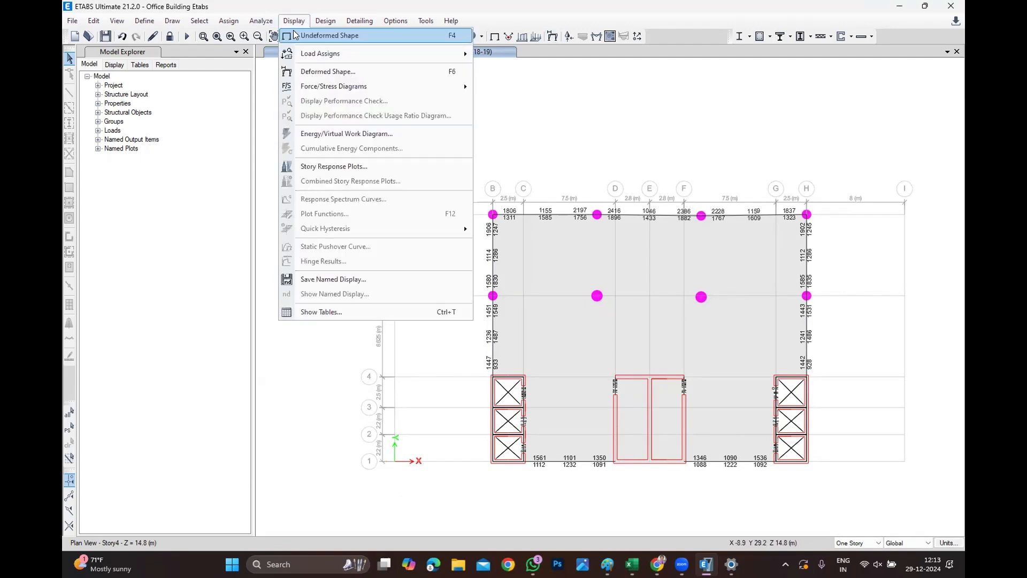
pyautogui.click(302, 35)
# Select all columns and beams by object type and close the selection dialog.
pyautogui.click(205, 20)
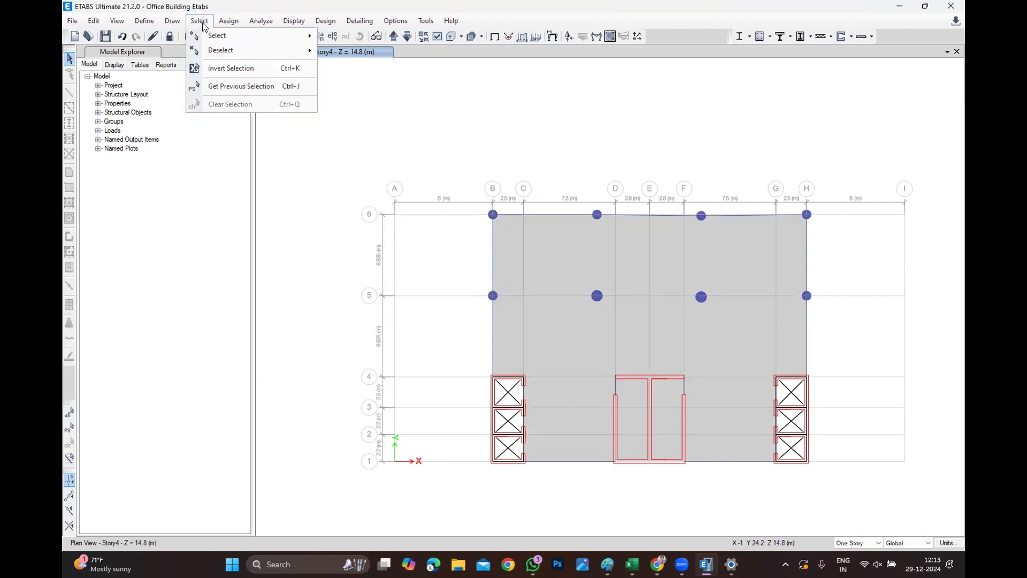
pyautogui.moveTo(214, 50)
pyautogui.moveTo(251, 36)
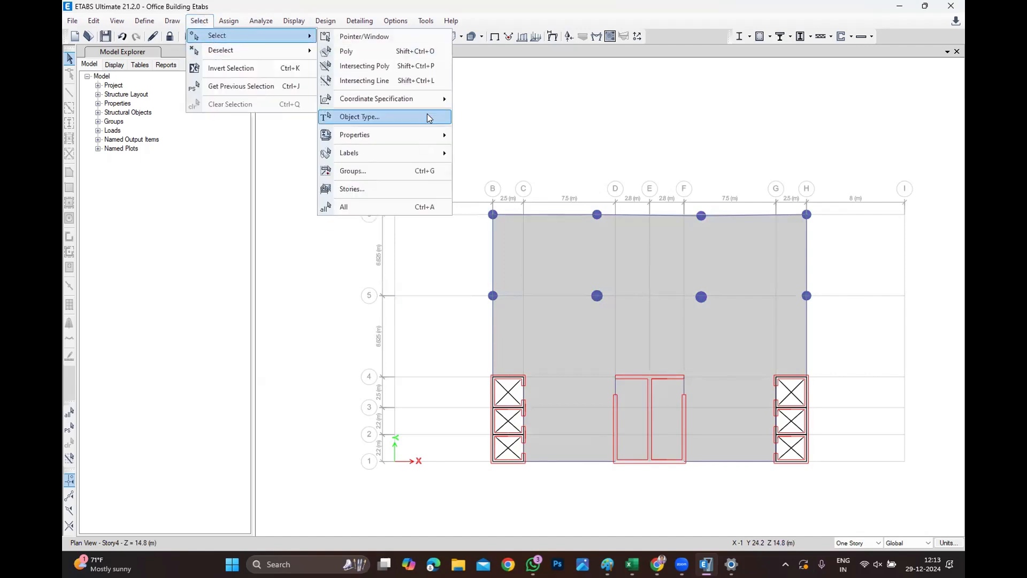
pyautogui.click(426, 116)
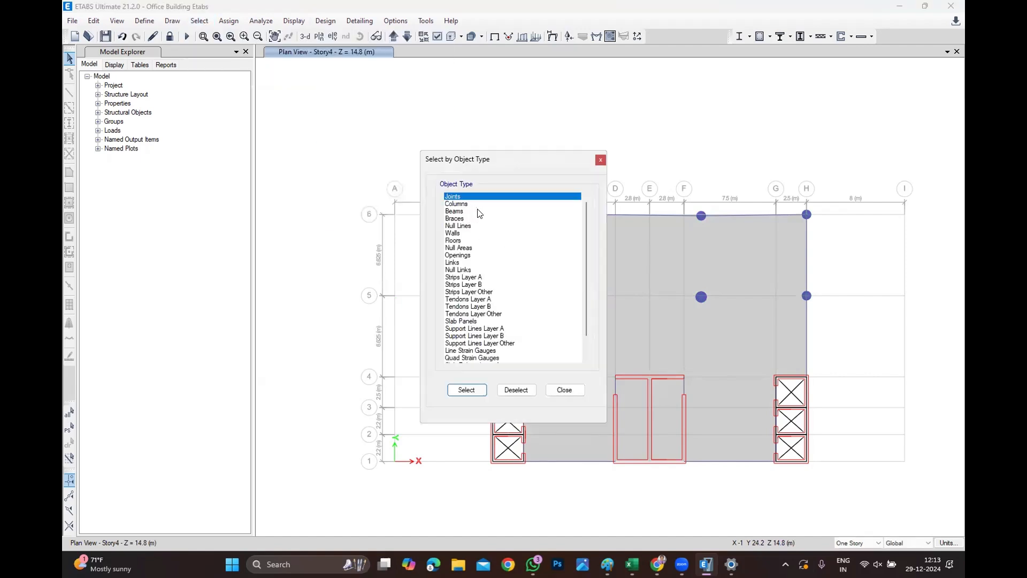
pyautogui.moveTo(475, 211); pyautogui.dragTo(475, 205)
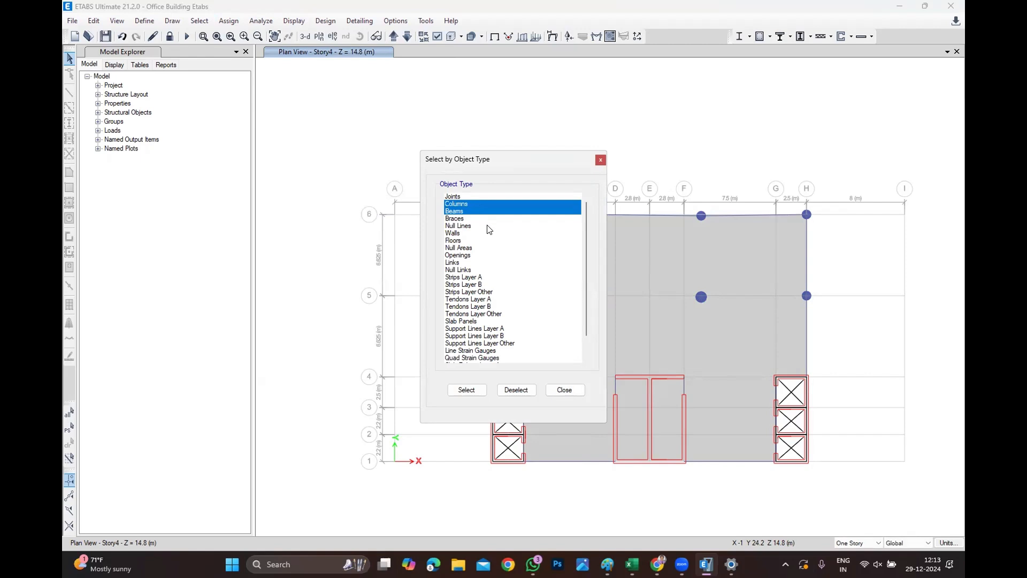
pyautogui.click(466, 390)
pyautogui.click(582, 389)
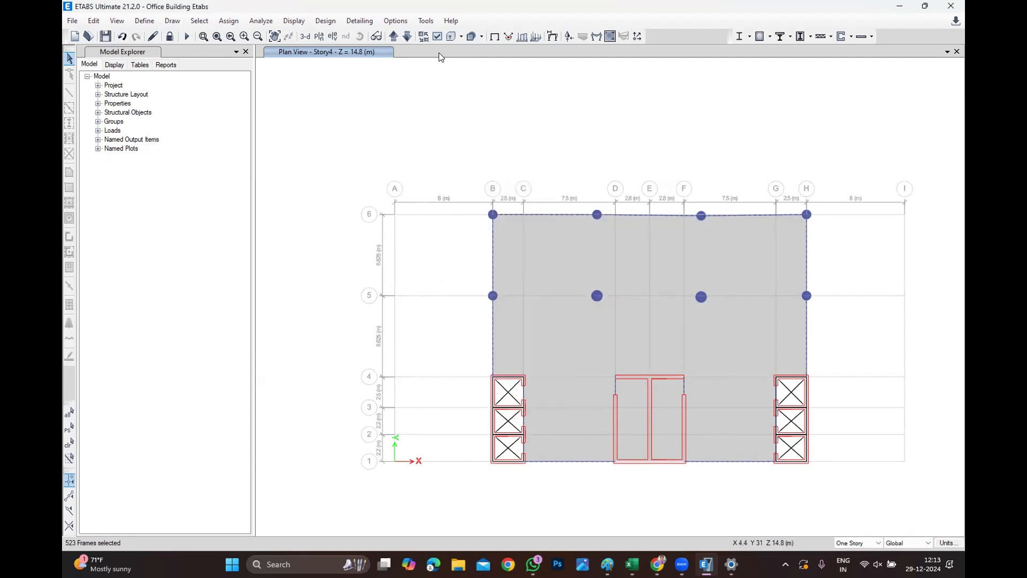
# Open the concrete frame design overwrites for the selected frames and confirm them unchanged.
pyautogui.click(325, 20)
pyautogui.moveTo(338, 54)
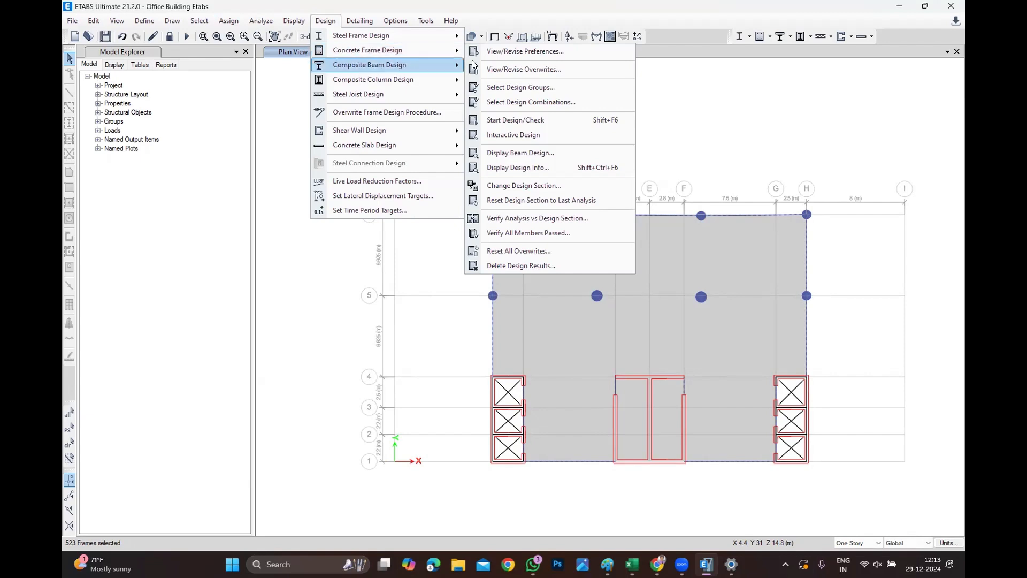
pyautogui.click(504, 73)
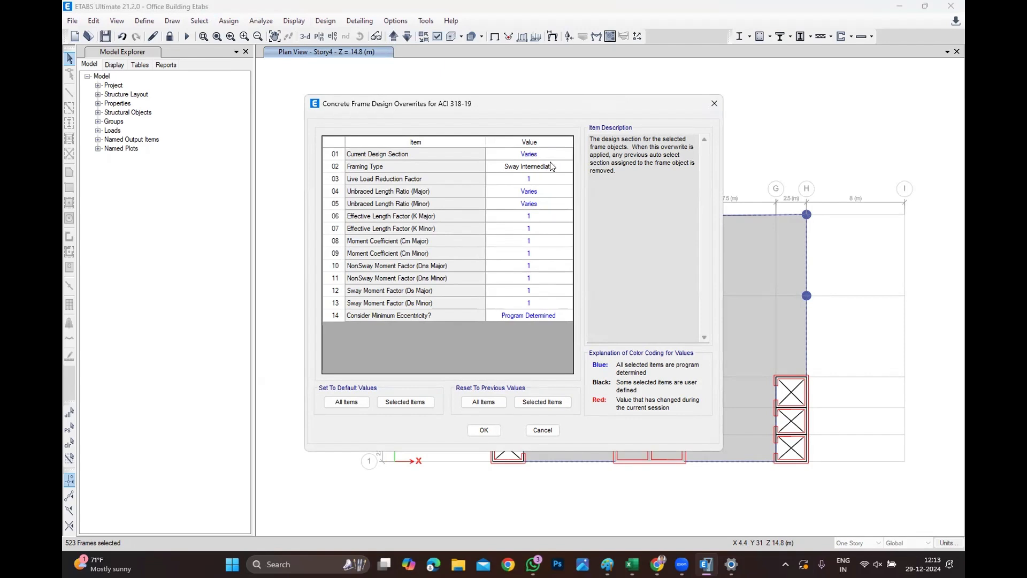
pyautogui.click(484, 430)
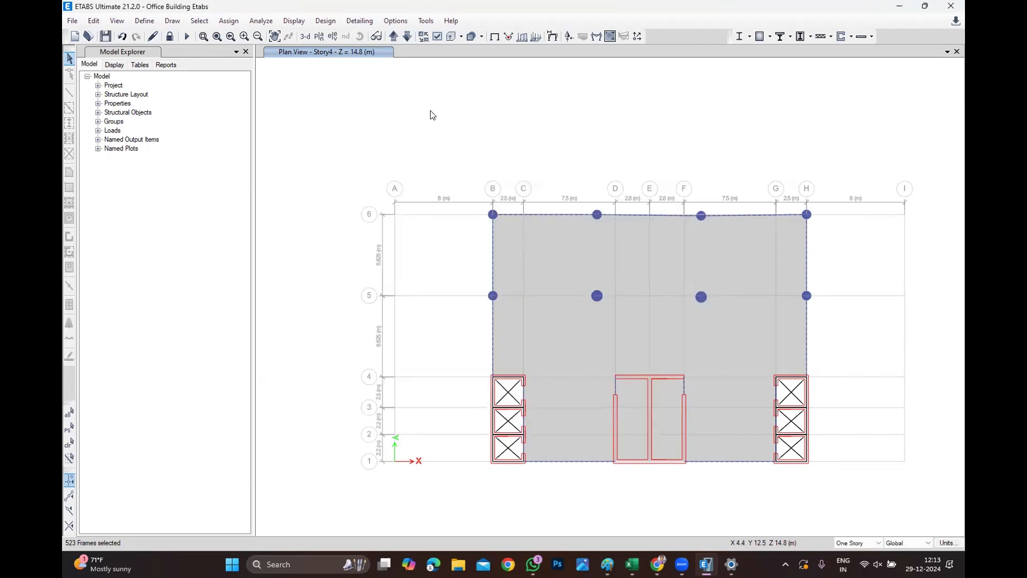
# Review the effective length factor (K Major) in the concrete frame design overwrites and close the dialog.
pyautogui.click(325, 21)
pyautogui.moveTo(330, 49)
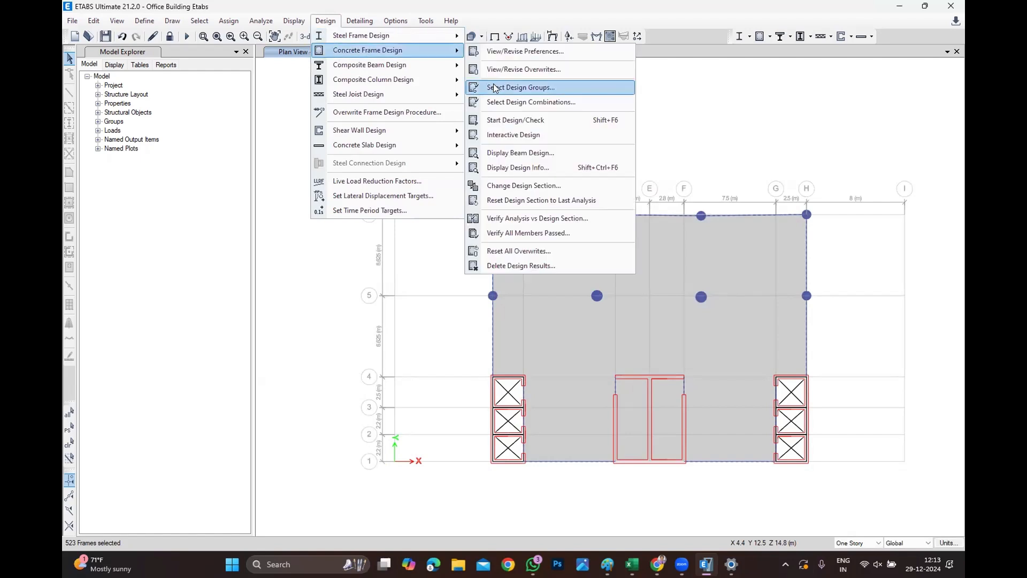
pyautogui.click(501, 71)
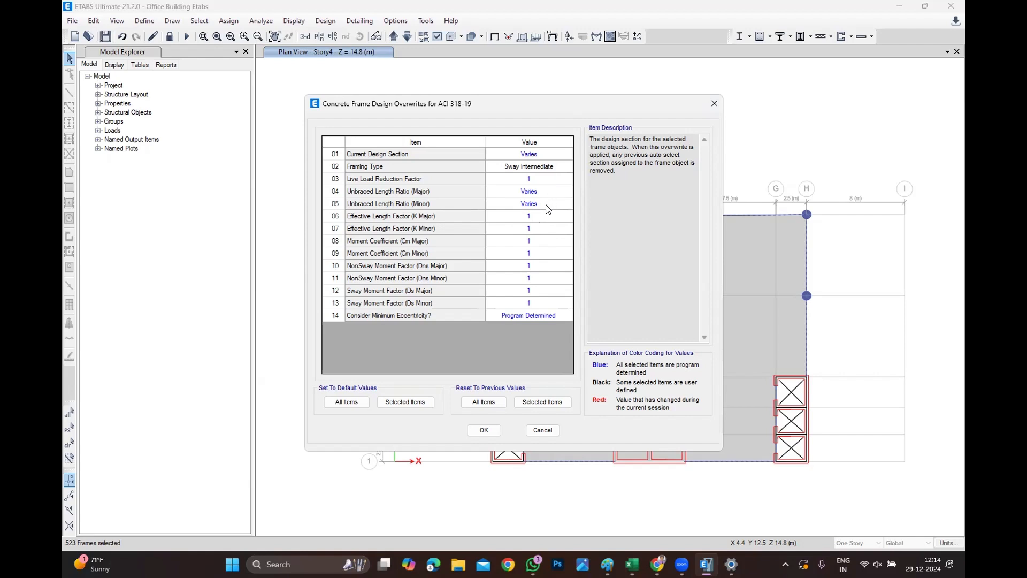
pyautogui.click(546, 213)
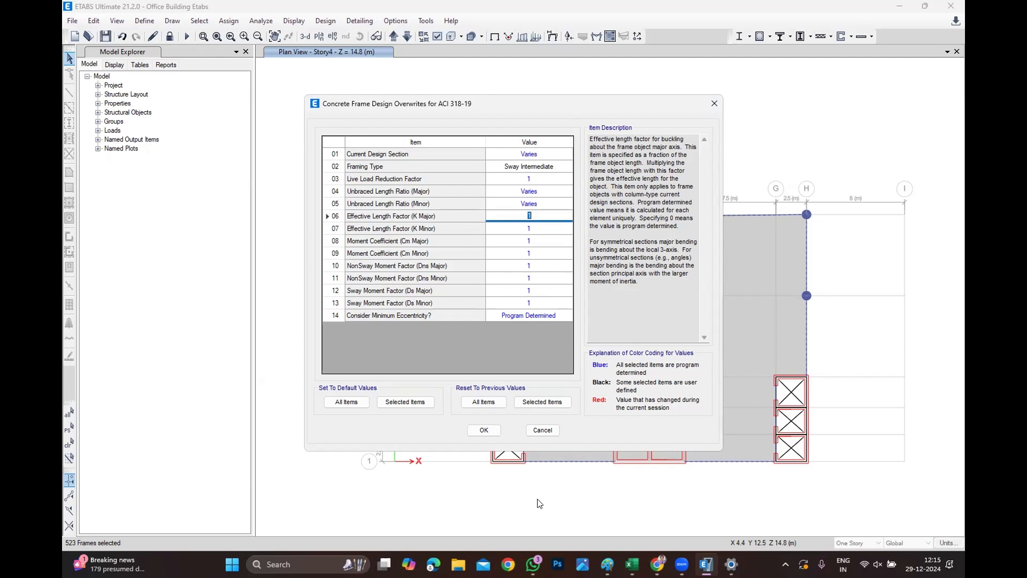
pyautogui.click(486, 430)
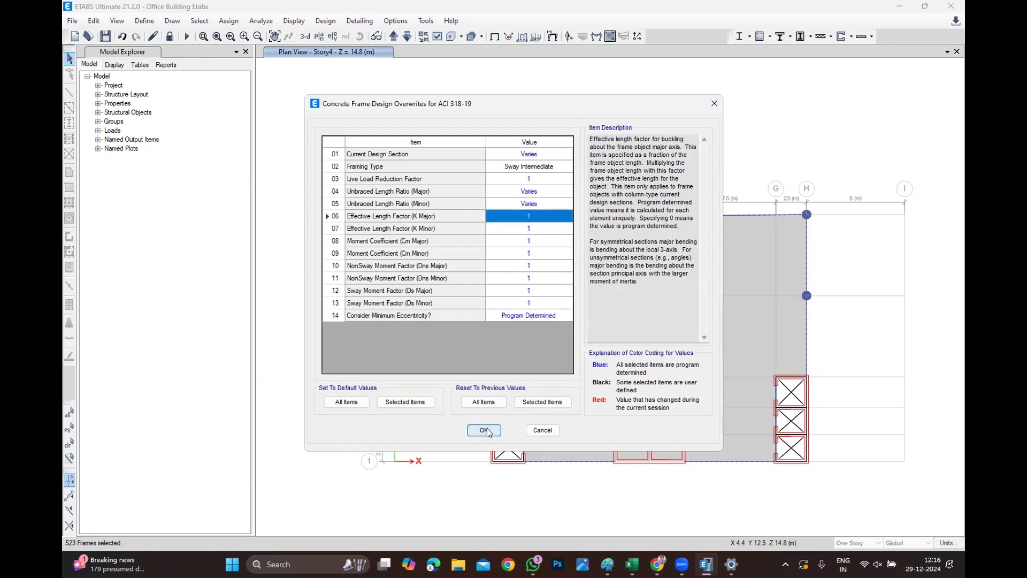
pyautogui.click(486, 431)
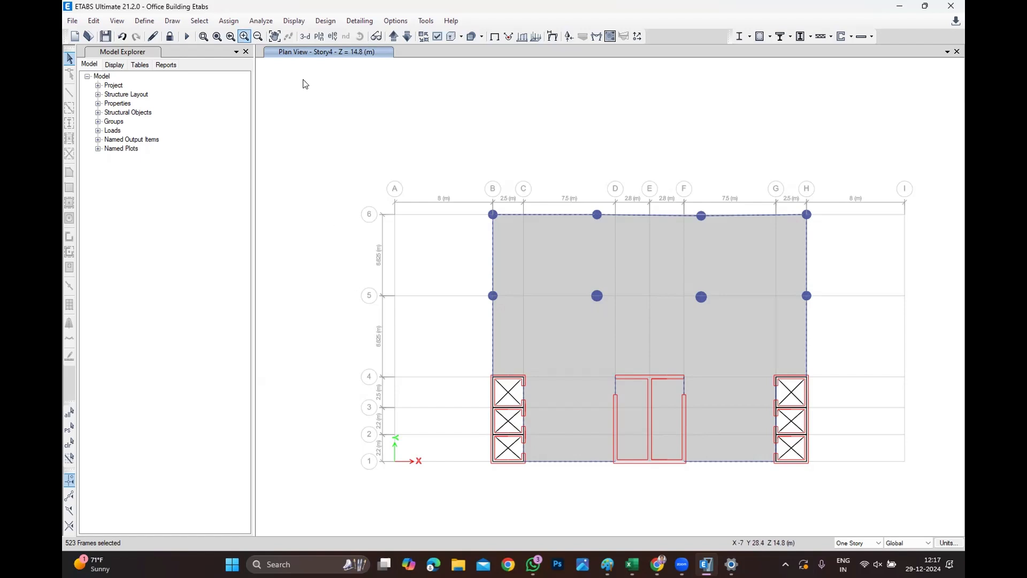
# Run the concrete frame design check and display the General Reinforcement Details design output.
pyautogui.moveTo(335, 56)
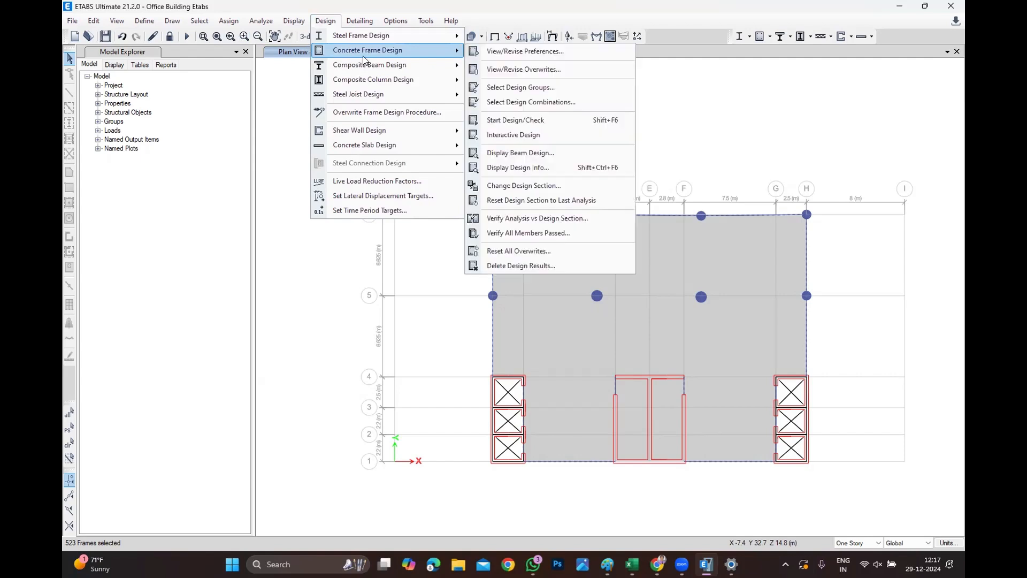
pyautogui.click(540, 121)
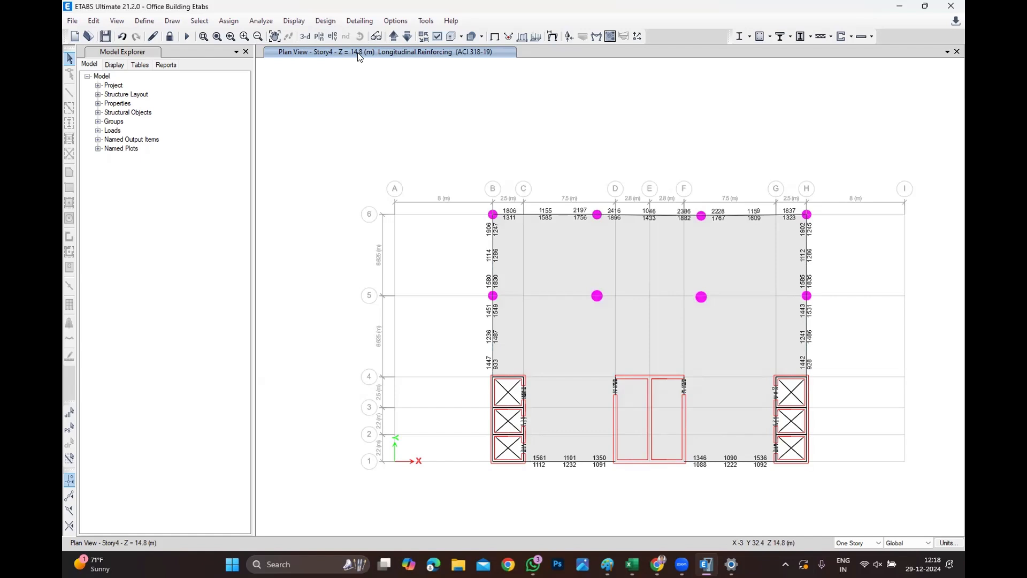
pyautogui.click(326, 22)
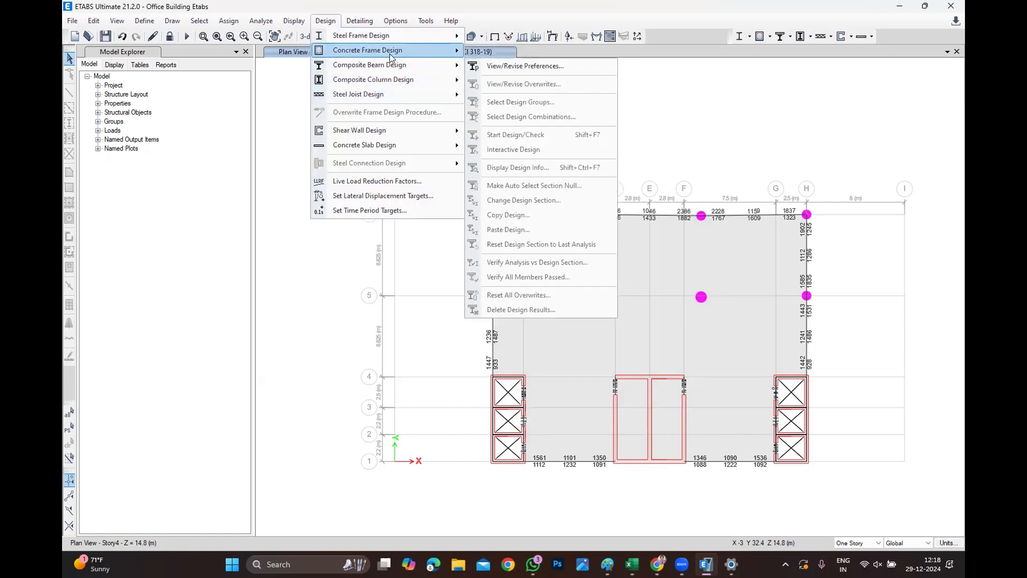
pyautogui.moveTo(399, 51)
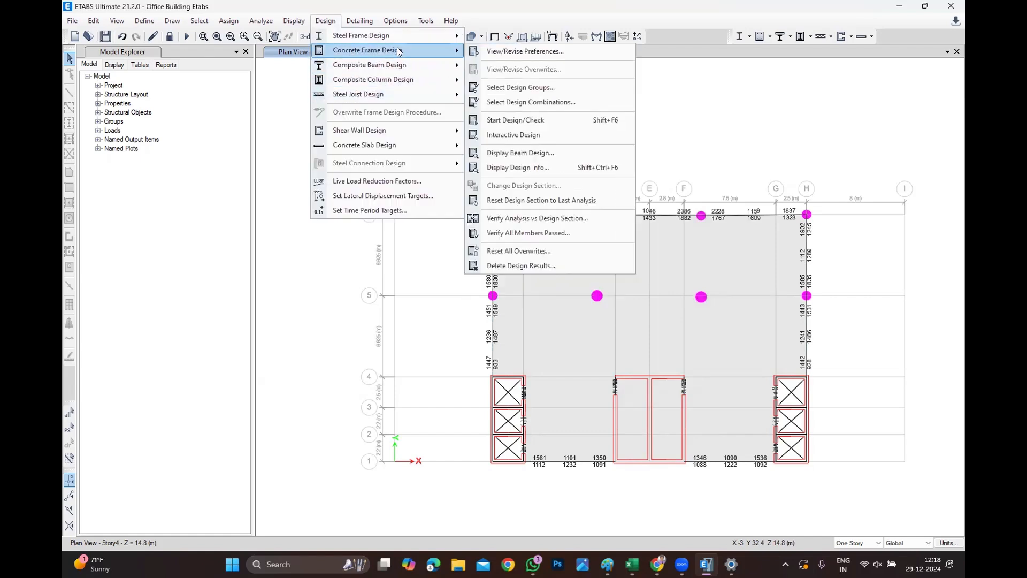
pyautogui.click(538, 167)
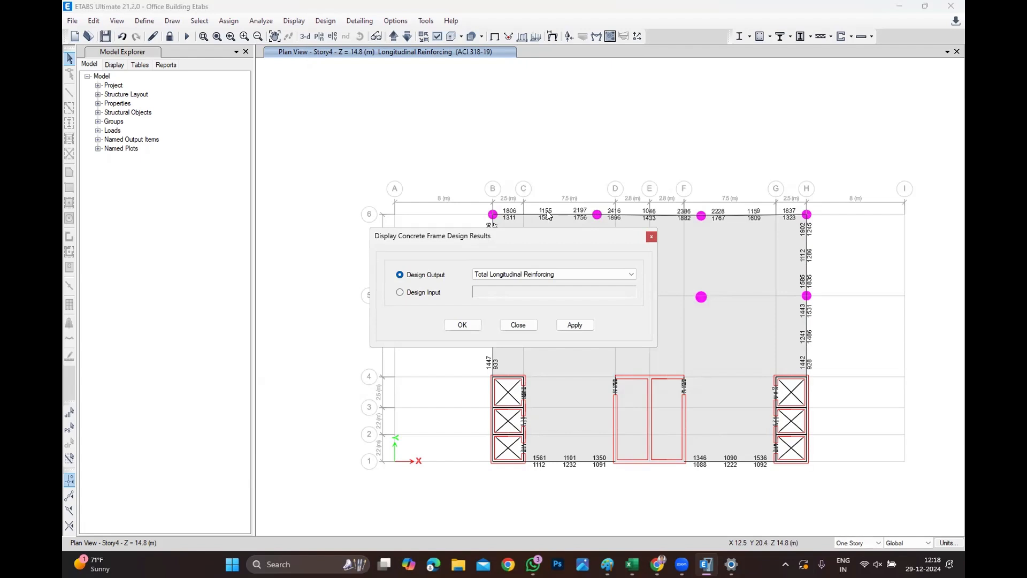
pyautogui.click(517, 275)
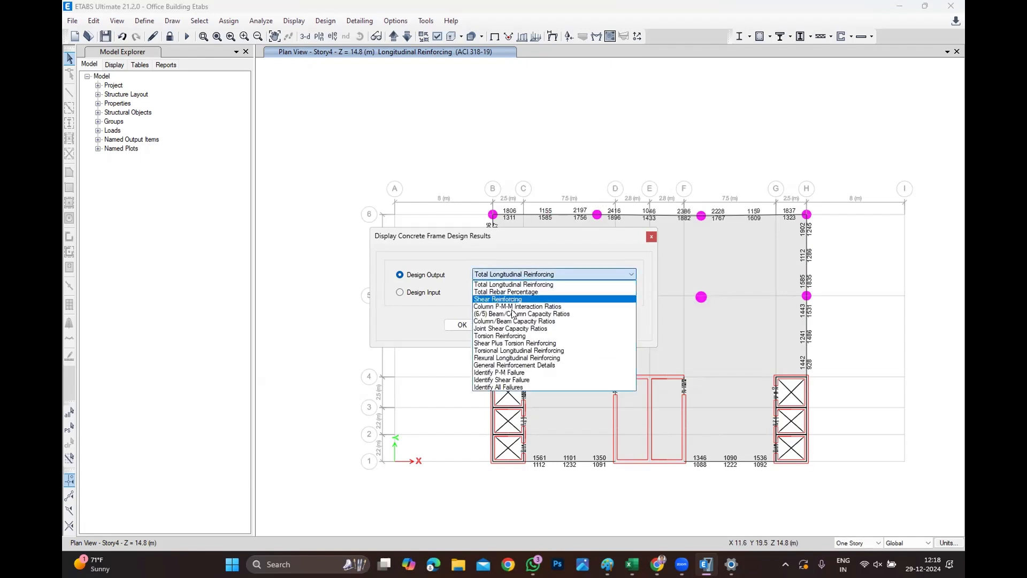
pyautogui.click(528, 365)
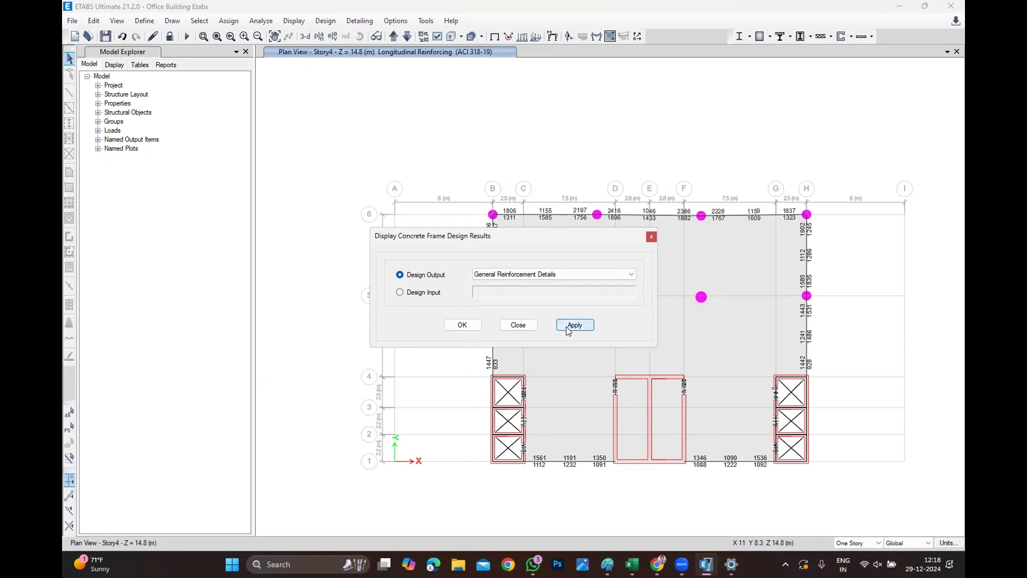
pyautogui.click(461, 325)
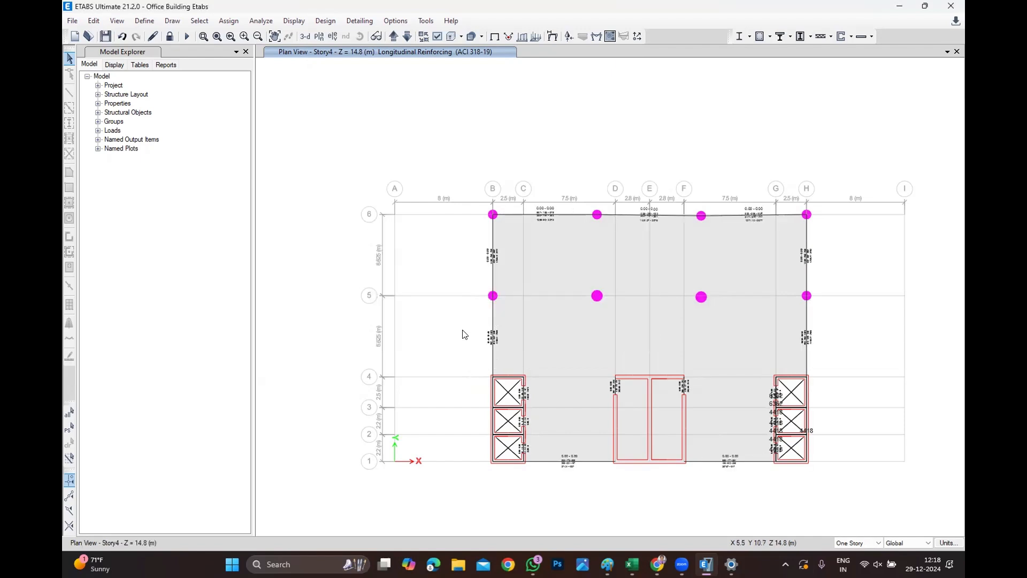
# Set the minimum graphic font size to 5 points in the graphics preferences.
pyautogui.moveTo(545, 215)
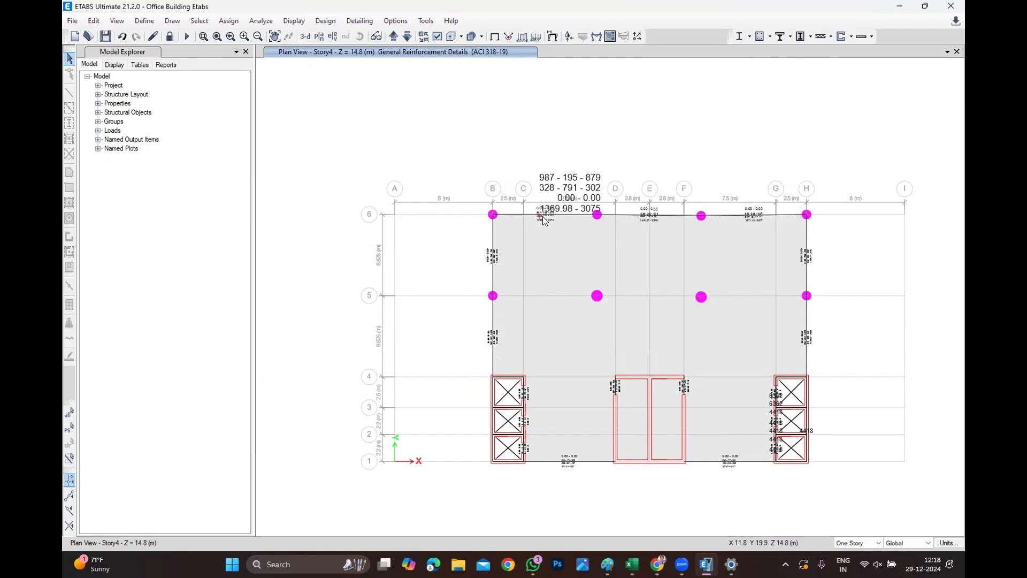
pyautogui.click(396, 21)
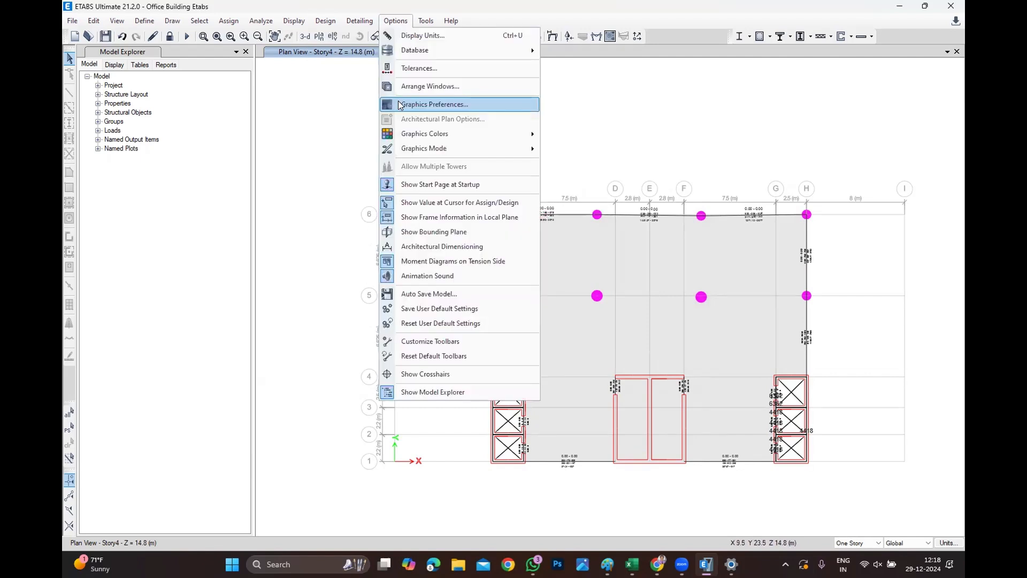
pyautogui.click(410, 103)
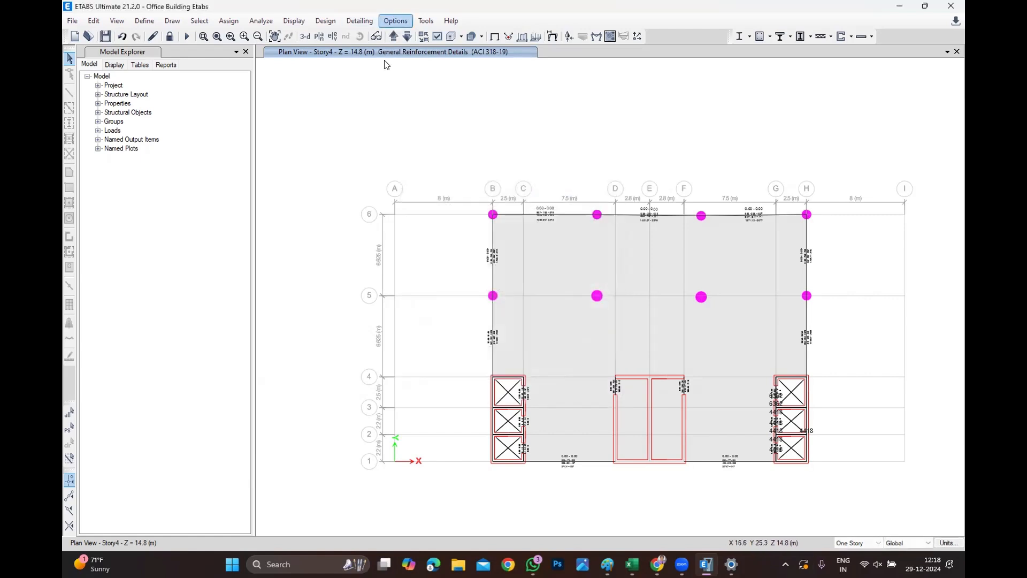
pyautogui.click(396, 20)
pyautogui.click(424, 105)
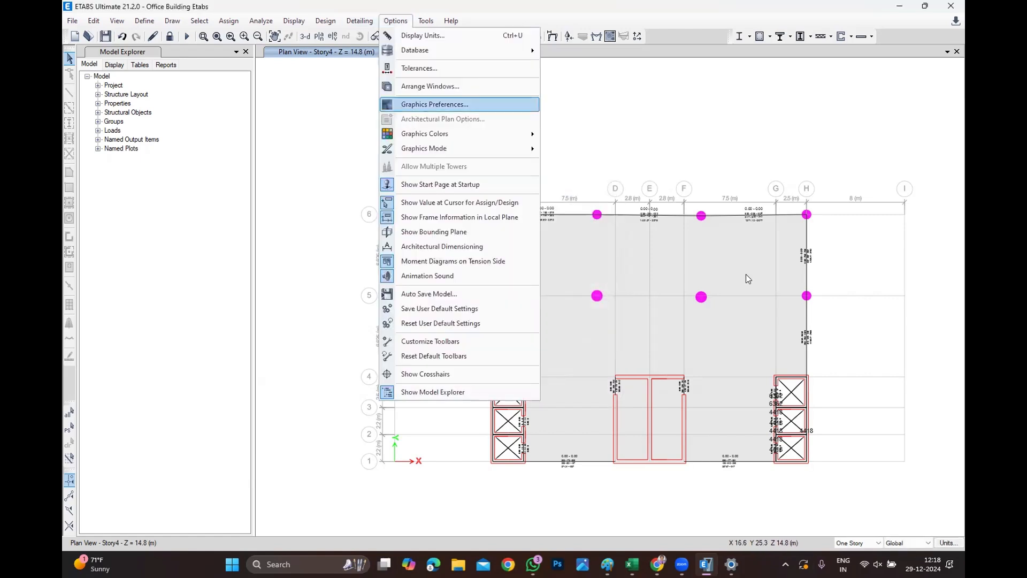
pyautogui.doubleClick(533, 201)
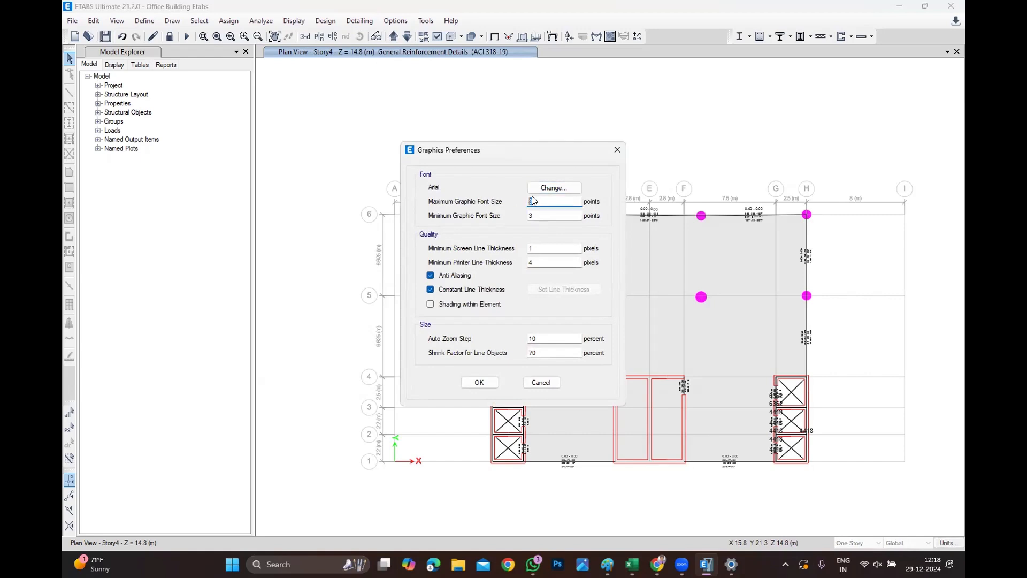
pyautogui.press('Tab')
pyautogui.write('5')
pyautogui.click(478, 383)
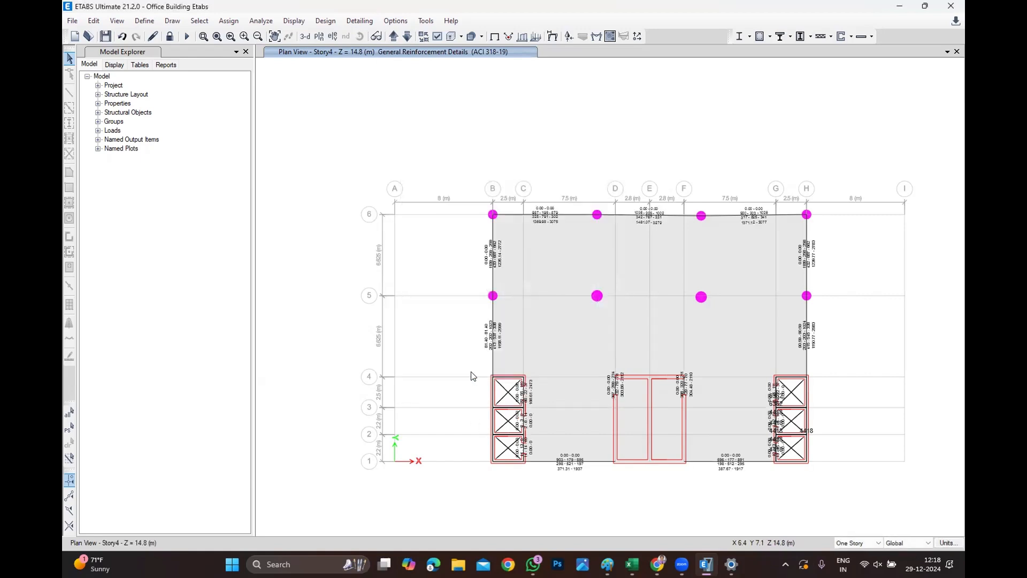
# Switch to Excel by launching it from the Windows search.
pyautogui.moveTo(489, 360)
pyautogui.click(310, 563)
pyautogui.write('exce')
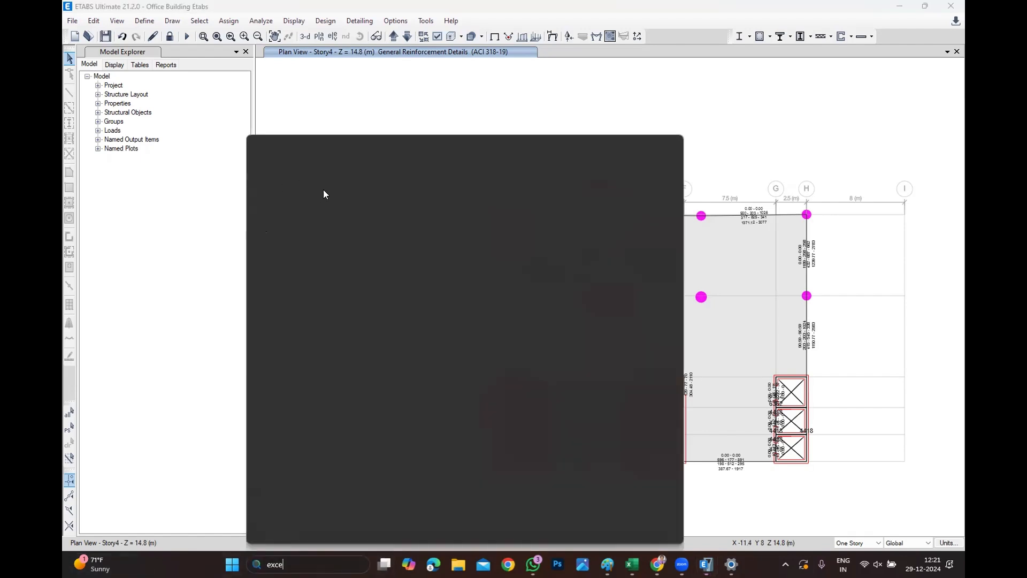
pyautogui.write('l')
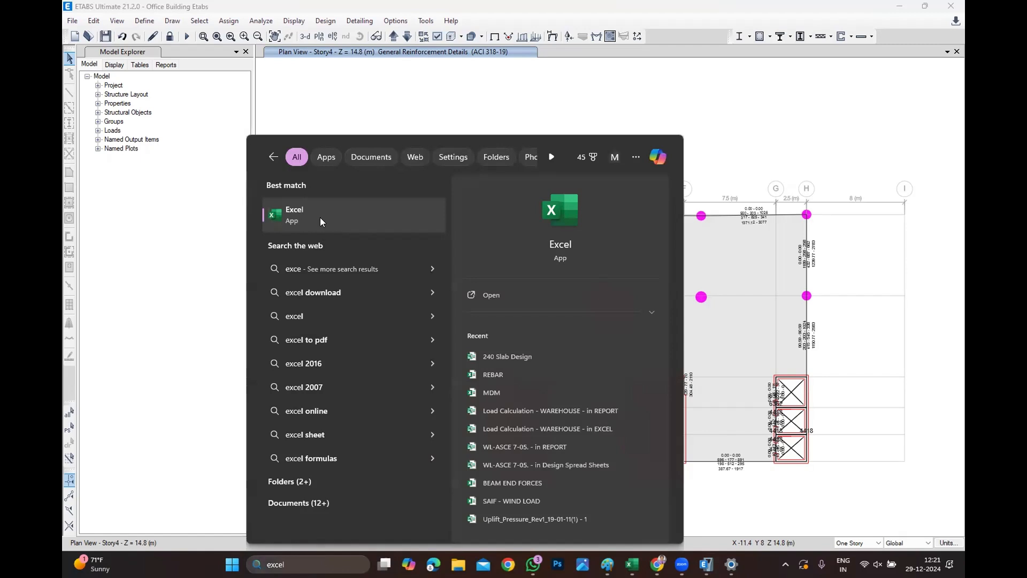
pyautogui.click(336, 219)
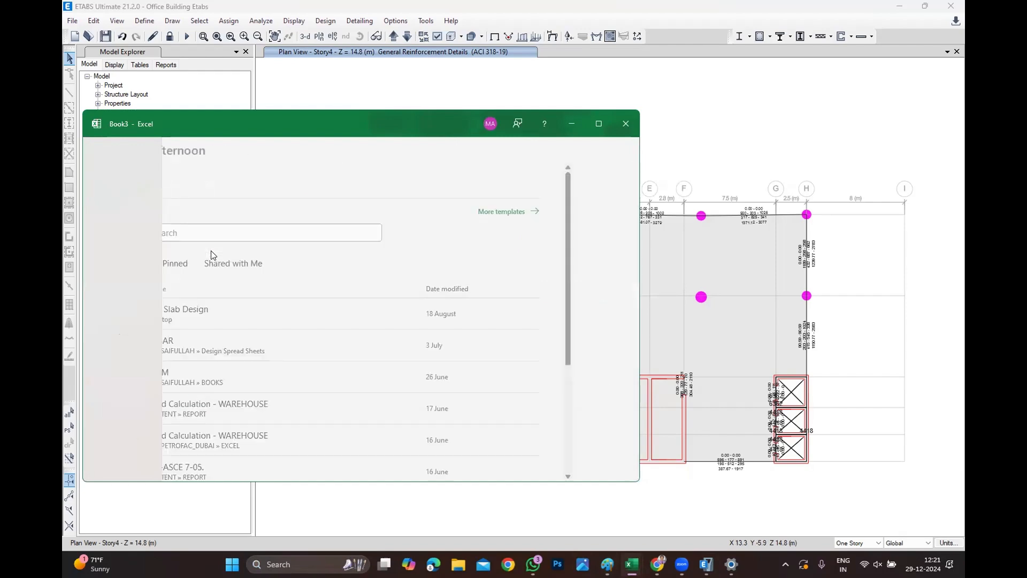
# Minimize the workbook and apply the graphics preferences with an 8-point minimum graphic font size.
pyautogui.click(571, 122)
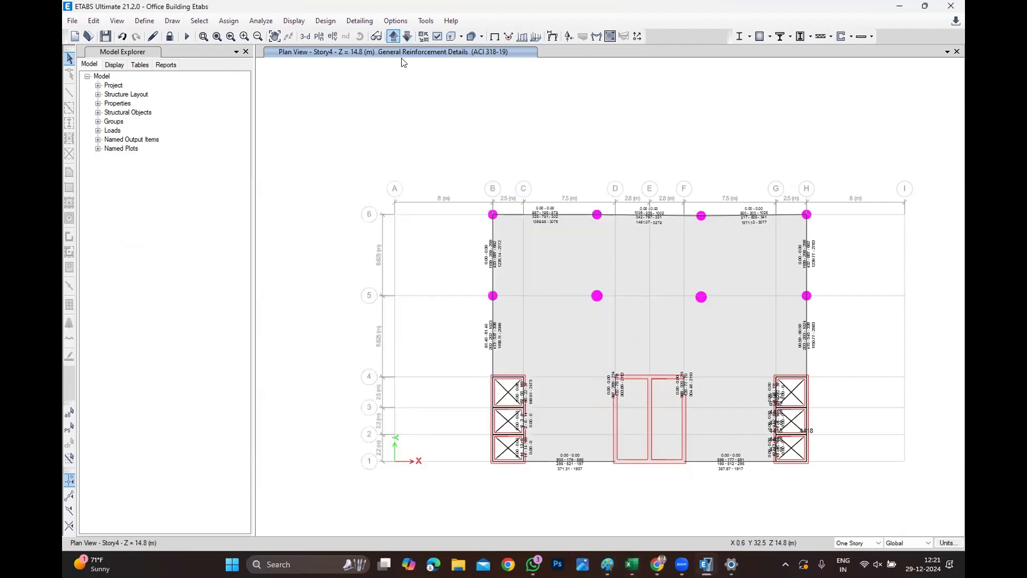
pyautogui.click(395, 20)
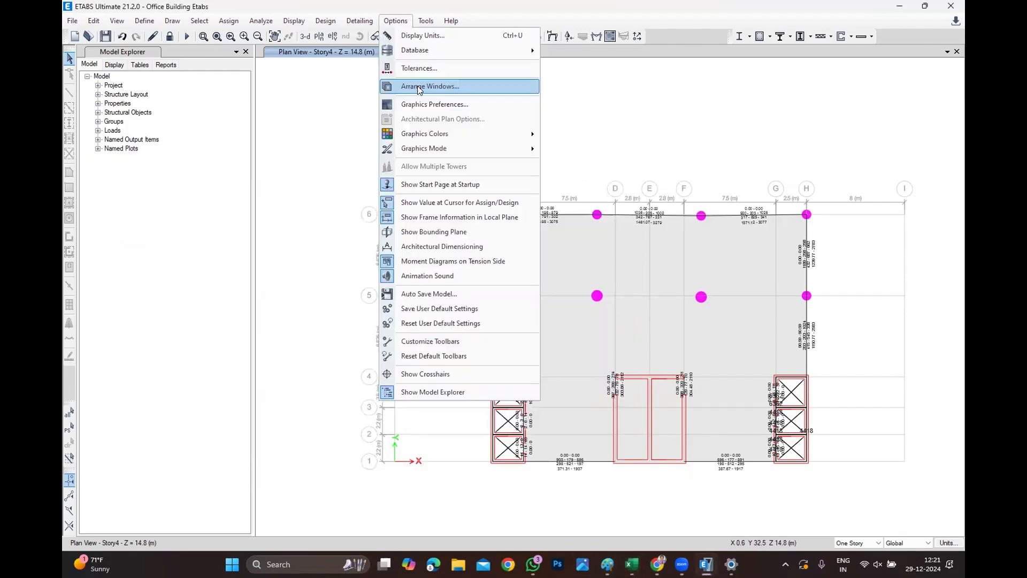
pyautogui.click(481, 102)
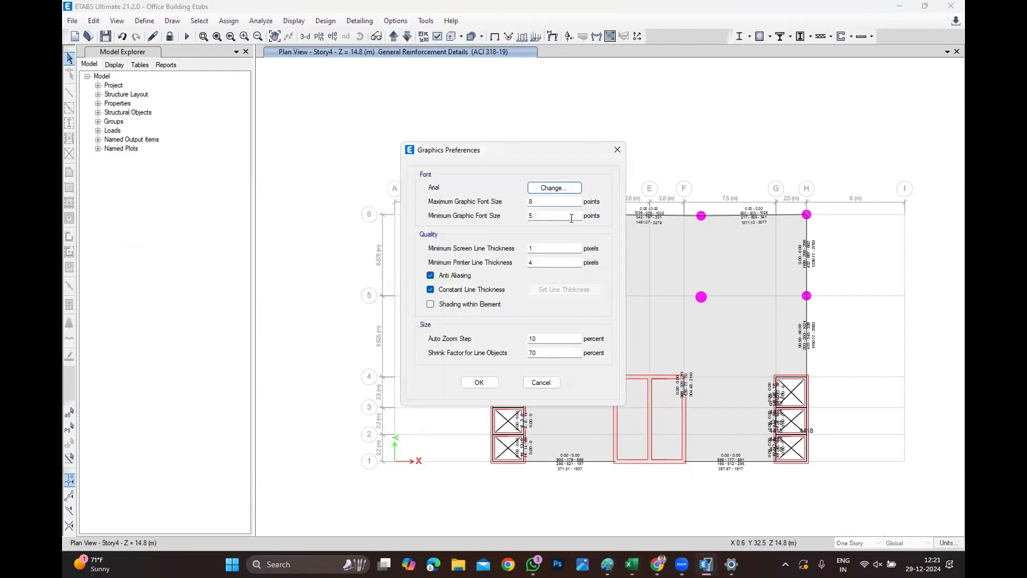
pyautogui.click(480, 382)
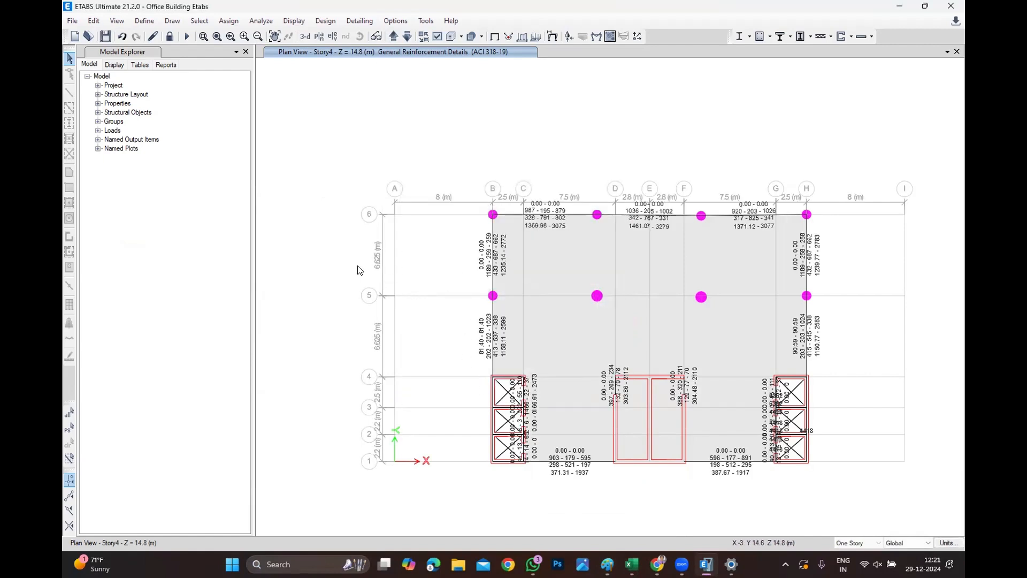
# Open the Snipping Tool and capture the upper bays of the reinforcement plan view.
pyautogui.click(299, 563)
pyautogui.write('ss')
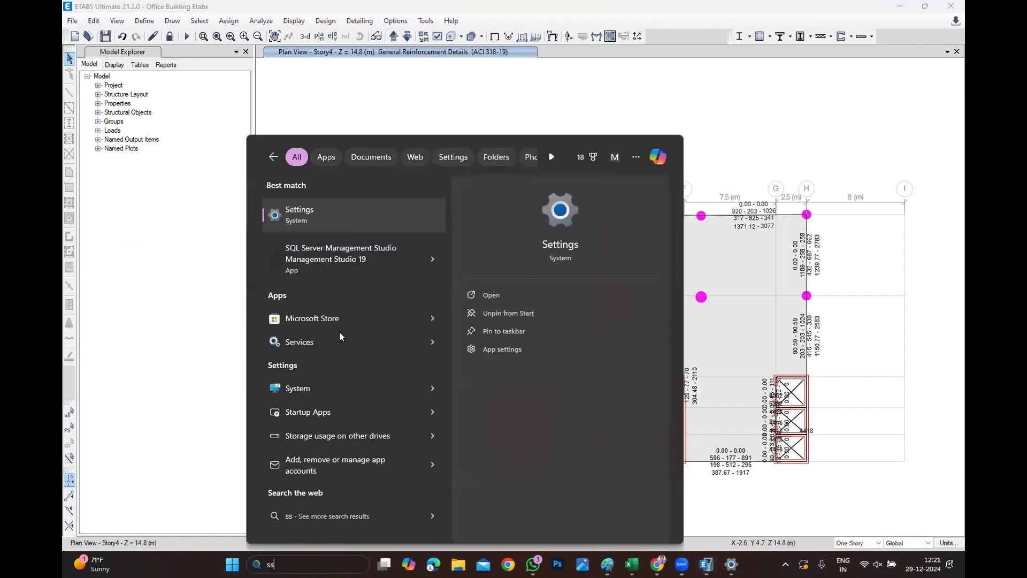
pyautogui.press('BackSpace')
pyautogui.write('m')
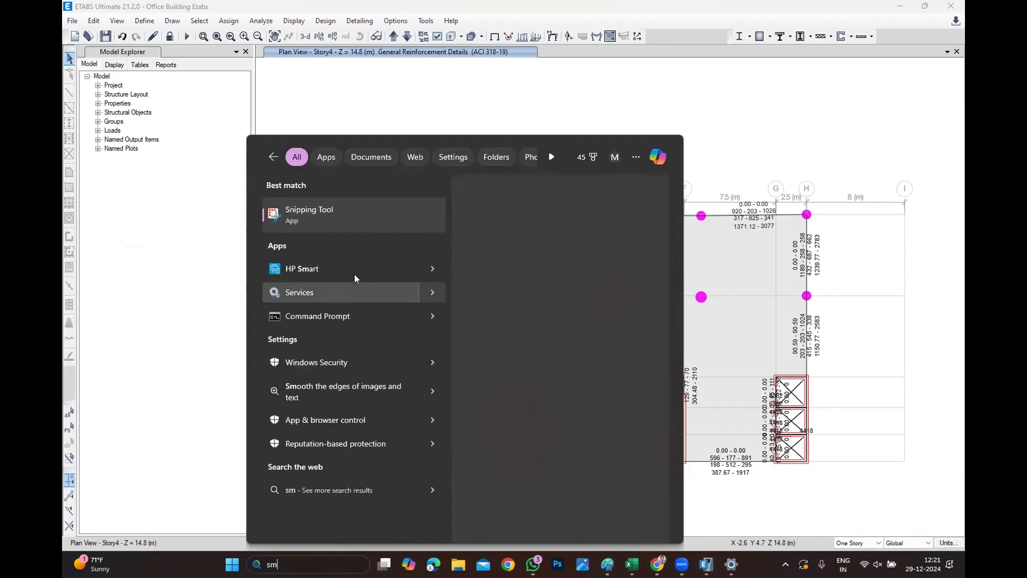
pyautogui.click(343, 217)
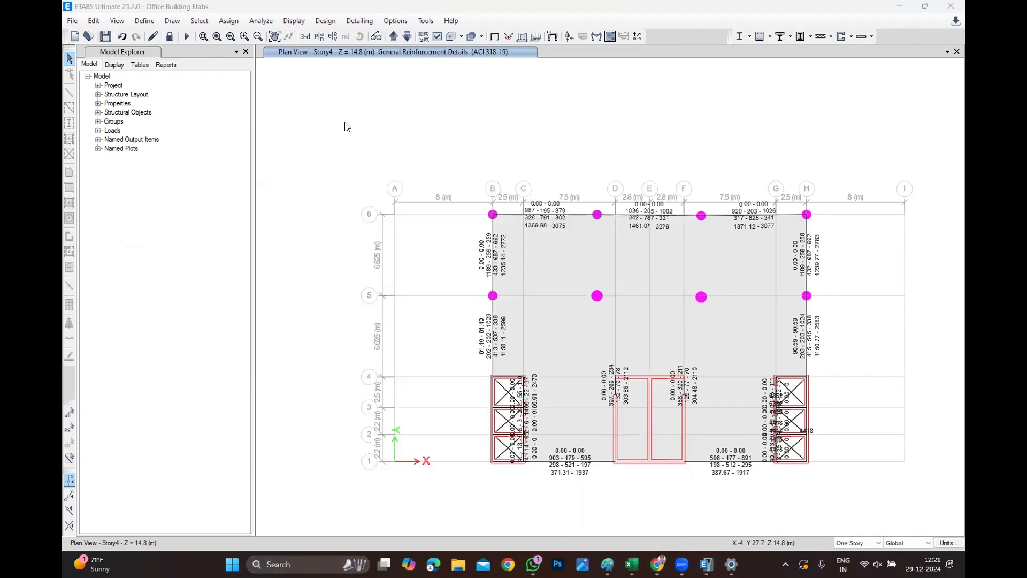
pyautogui.click(384, 244)
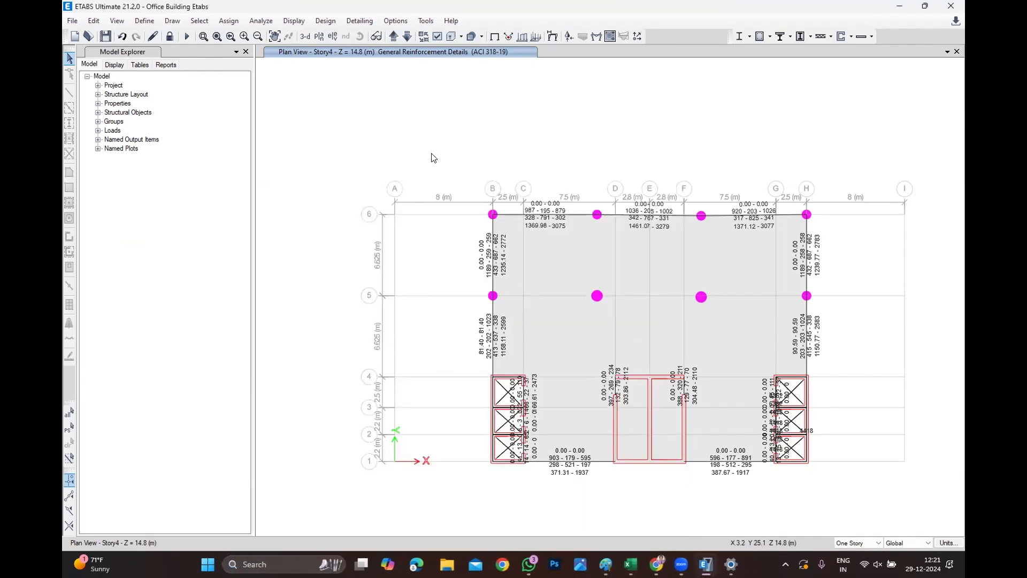
pyautogui.moveTo(435, 148); pyautogui.dragTo(850, 337)
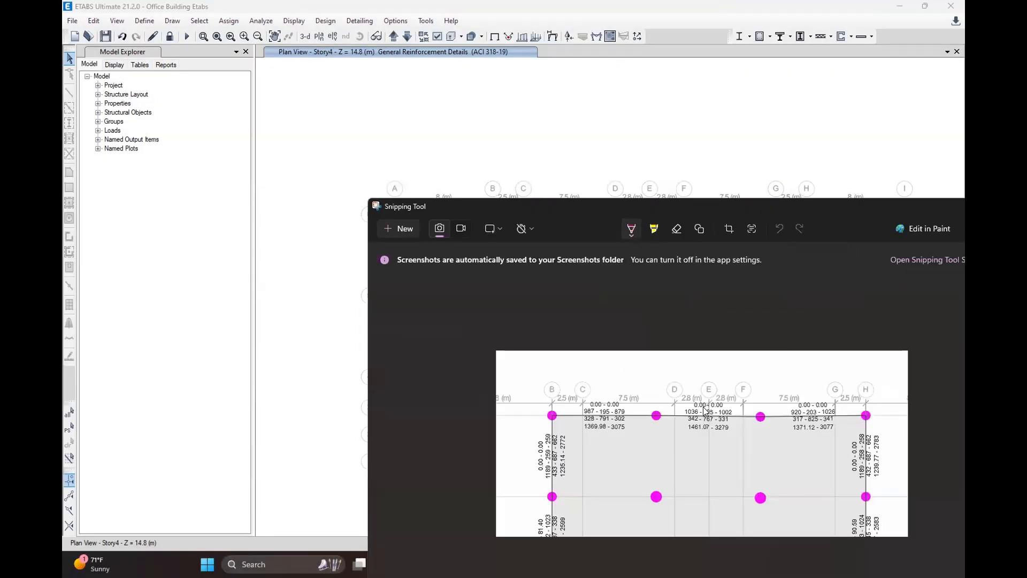
# Copy the captured snip and close the Snipping Tool.
pyautogui.rightClick(705, 411)
pyautogui.click(740, 432)
pyautogui.click(290, 524)
pyautogui.click(252, 561)
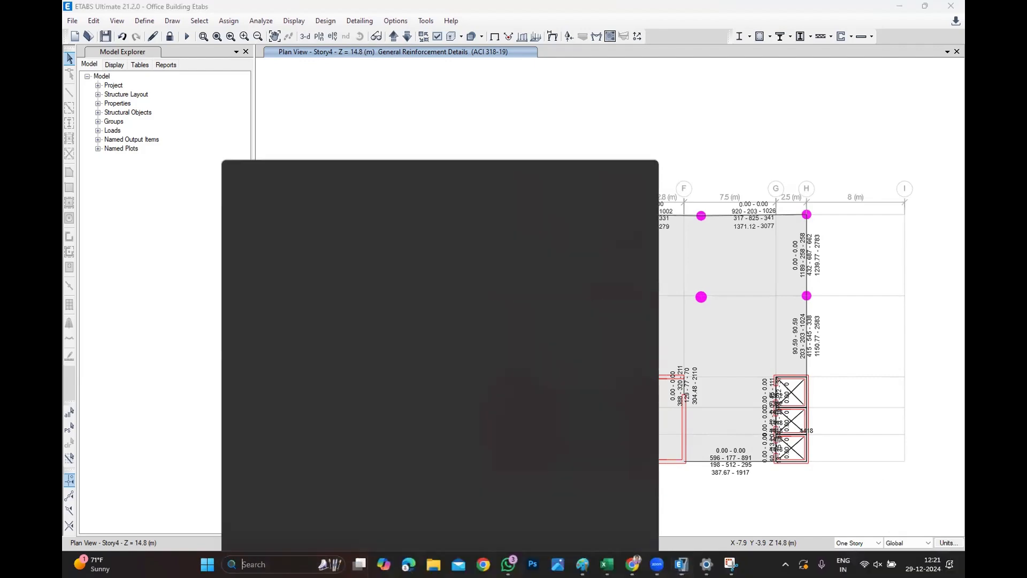
pyautogui.click(596, 557)
pyautogui.click(597, 558)
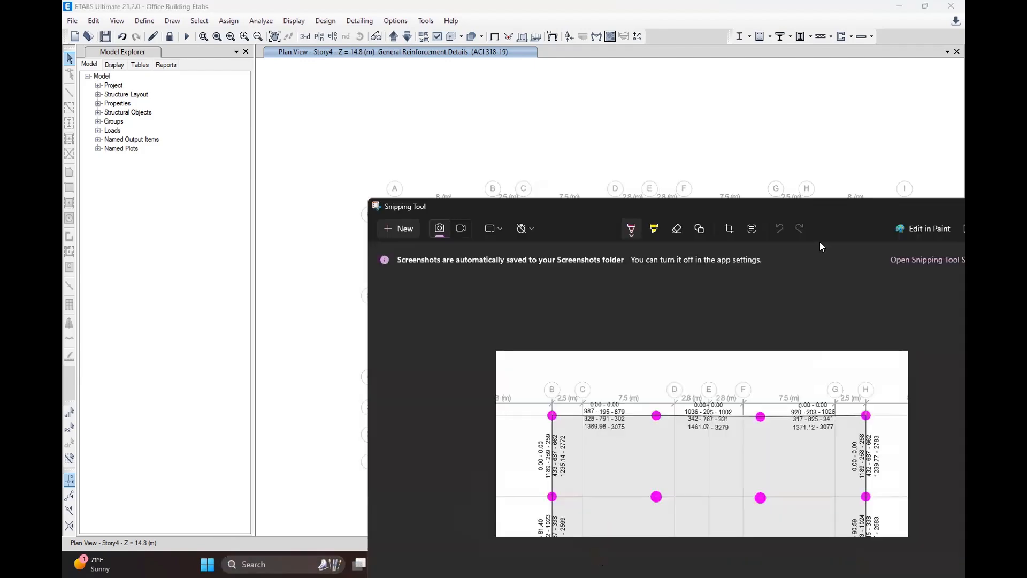
pyautogui.moveTo(862, 211); pyautogui.dragTo(632, 245)
pyautogui.click(775, 238)
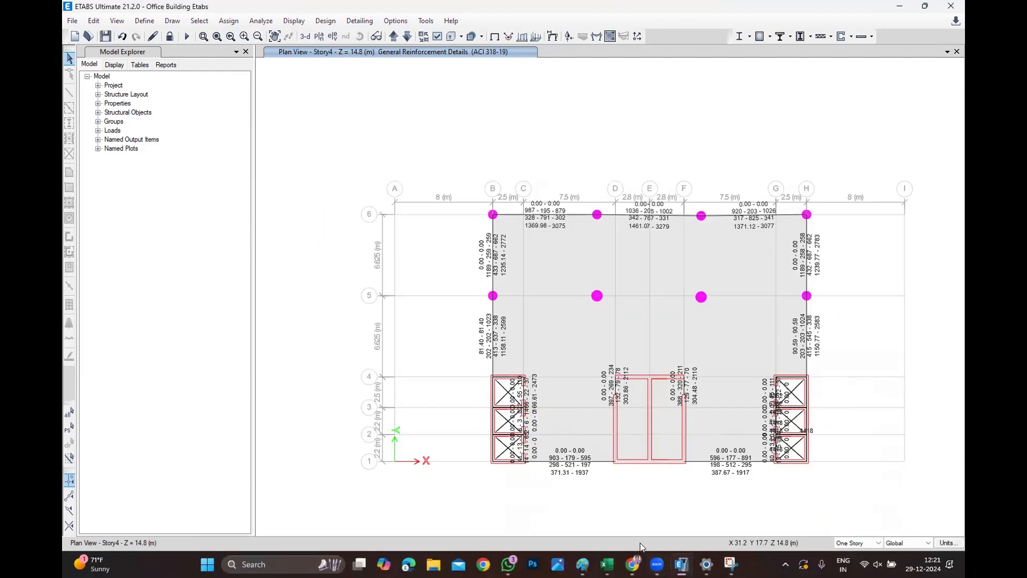
# Switch to the maximized Excel workbook, paste the snip and move the picture to the right.
pyautogui.click(607, 563)
pyautogui.click(605, 524)
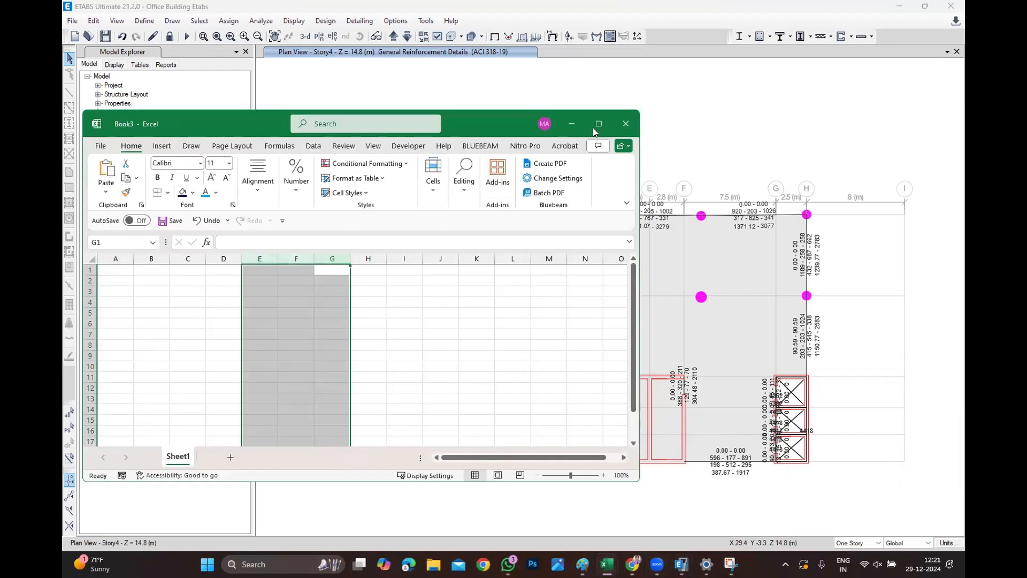
pyautogui.click(593, 124)
pyautogui.hotkey('ctrl', 'v')
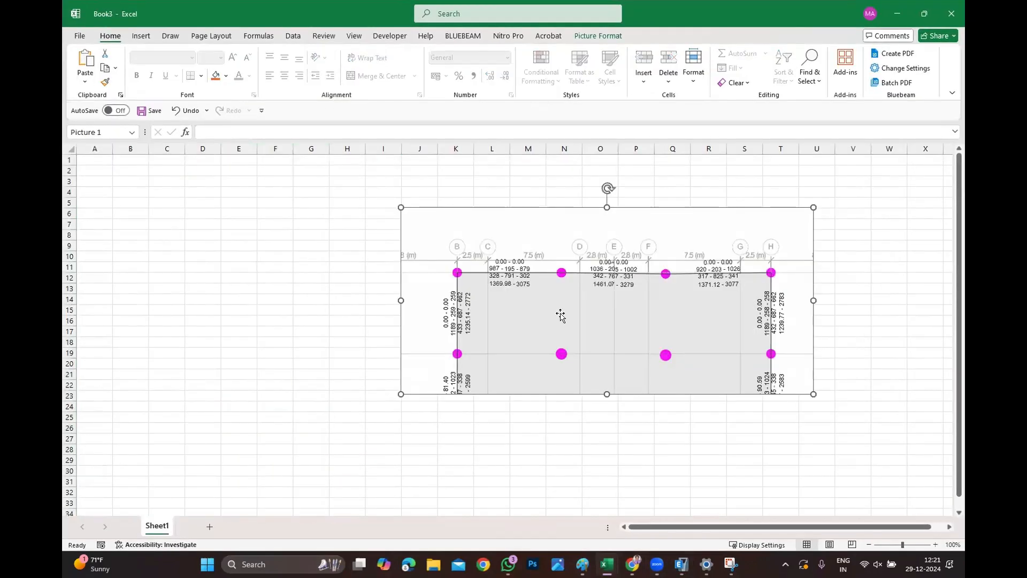
pyautogui.moveTo(616, 317); pyautogui.dragTo(692, 264)
pyautogui.press('Escape')
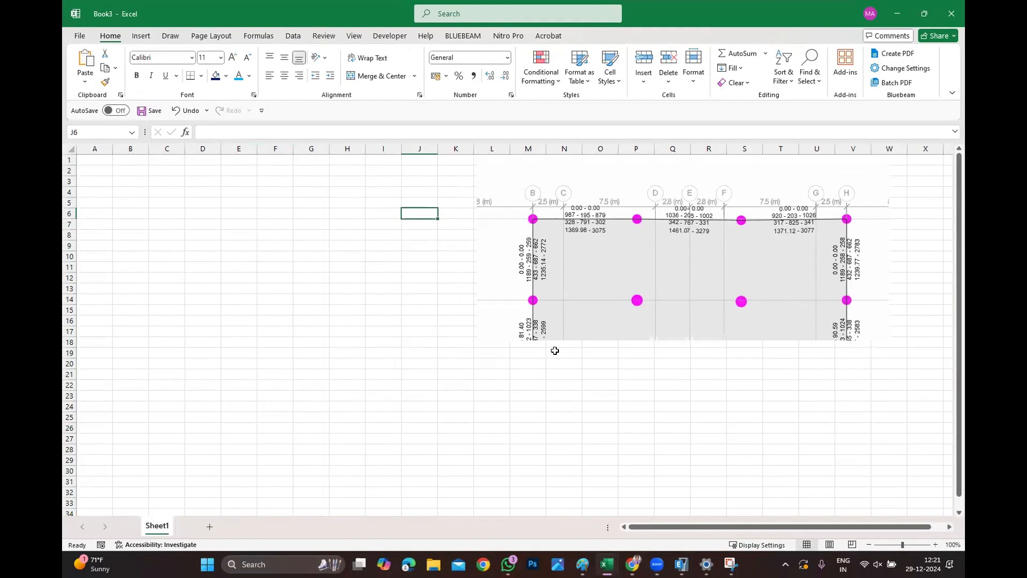
# Set the height of all worksheet rows to 20.
pyautogui.hotkey('ctrl', 'a')
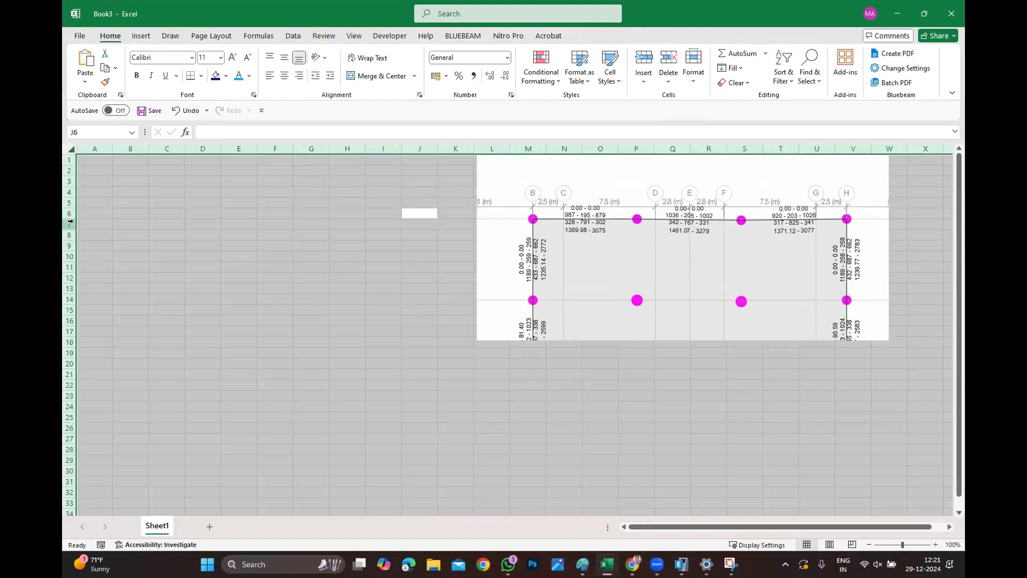
pyautogui.rightClick(70, 223)
pyautogui.click(115, 400)
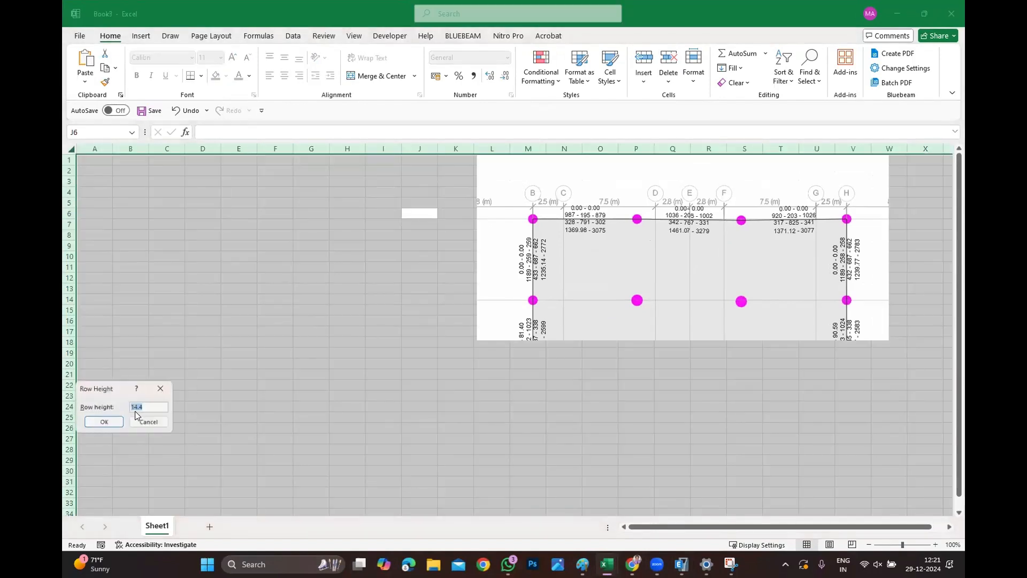
pyautogui.write('20')
pyautogui.click(103, 422)
pyautogui.click(321, 456)
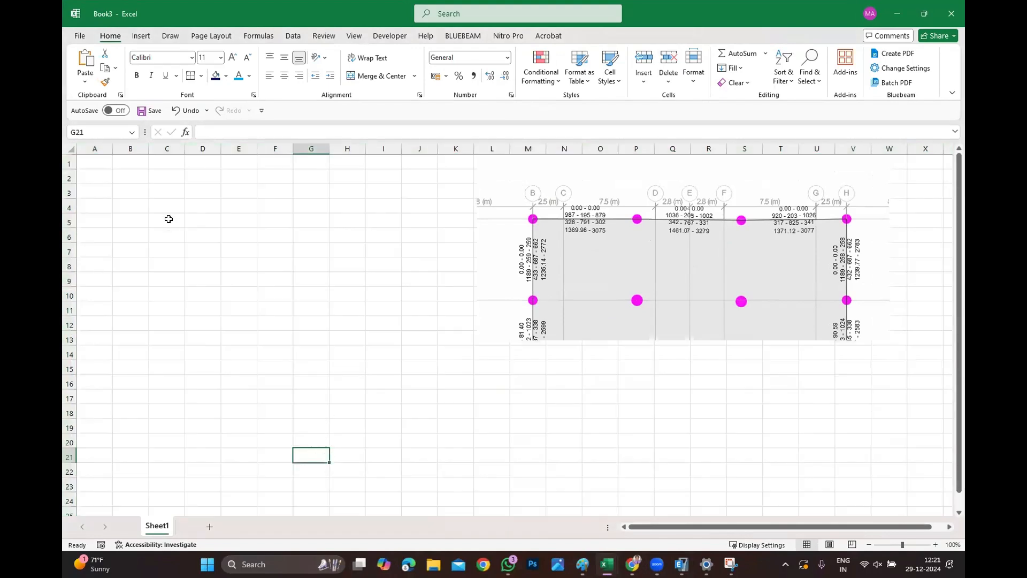
# Enter bar diameters 8 and 10 in A1:A2 and center-align all cells.
pyautogui.click(84, 163)
pyautogui.write('8')
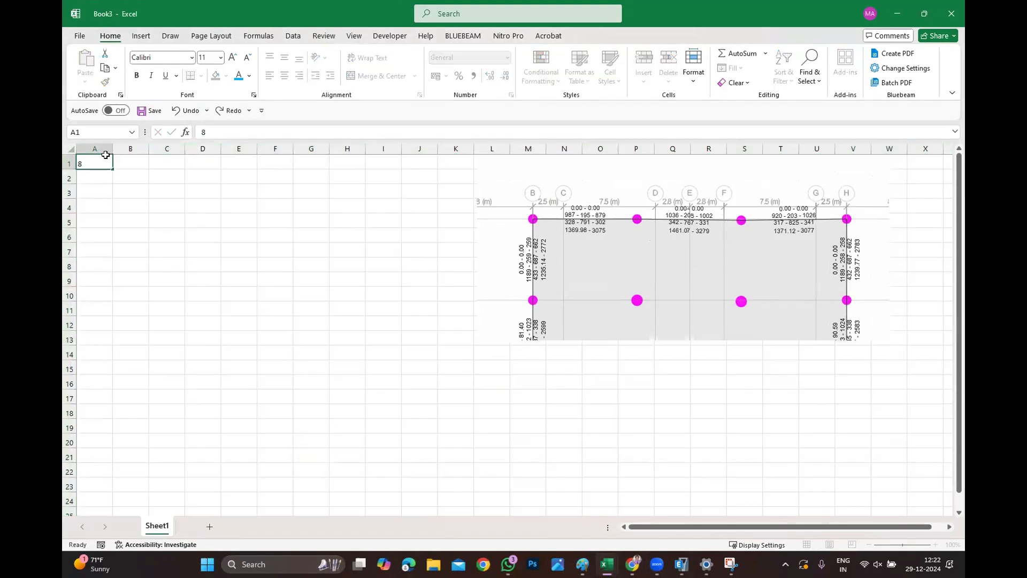
pyautogui.press('Return')
pyautogui.write('10')
pyautogui.press('Return')
pyautogui.hotkey('ctrl', 'a')
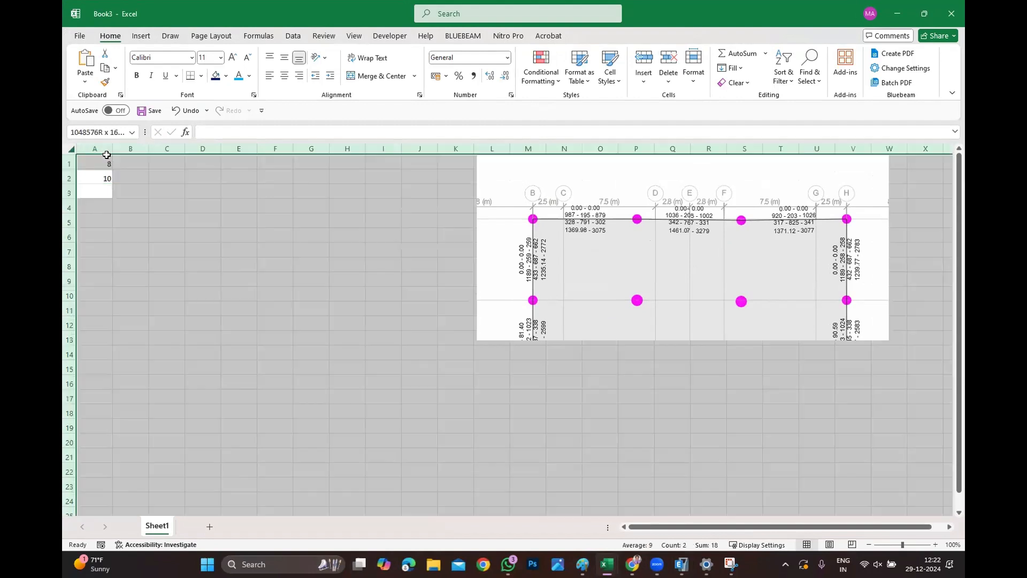
pyautogui.click(279, 78)
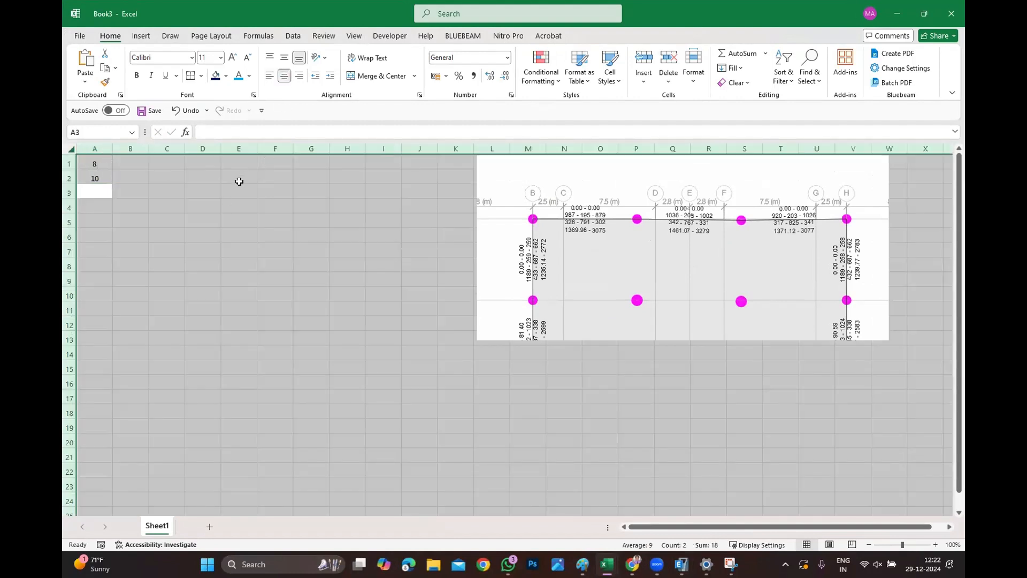
# Add bar diameters 12, 16, 20, 32 and 40 down column A.
pyautogui.write('12')
pyautogui.press('Down')
pyautogui.write('16')
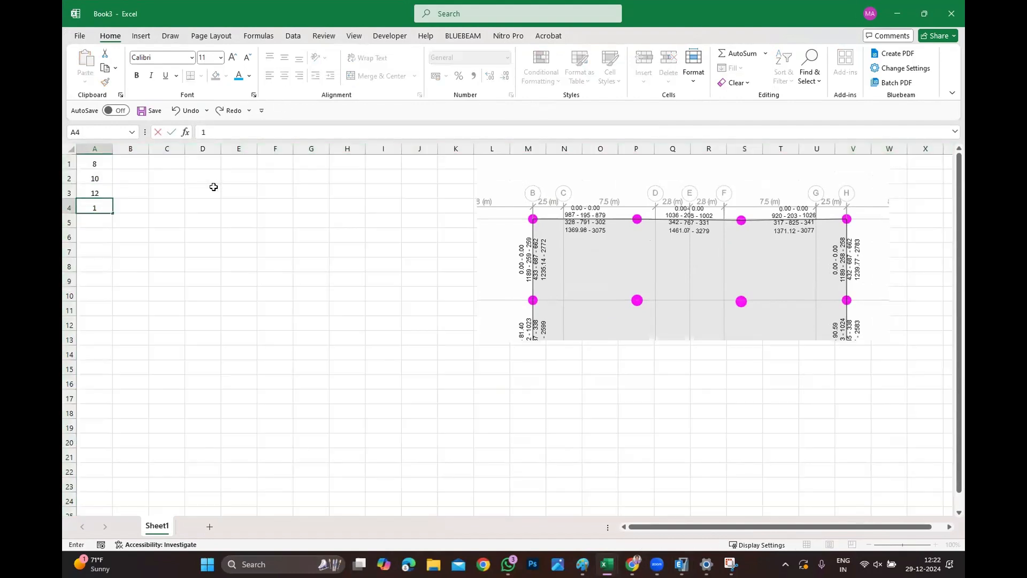
pyautogui.press('Return')
pyautogui.write('20')
pyautogui.press('Return')
pyautogui.write('32')
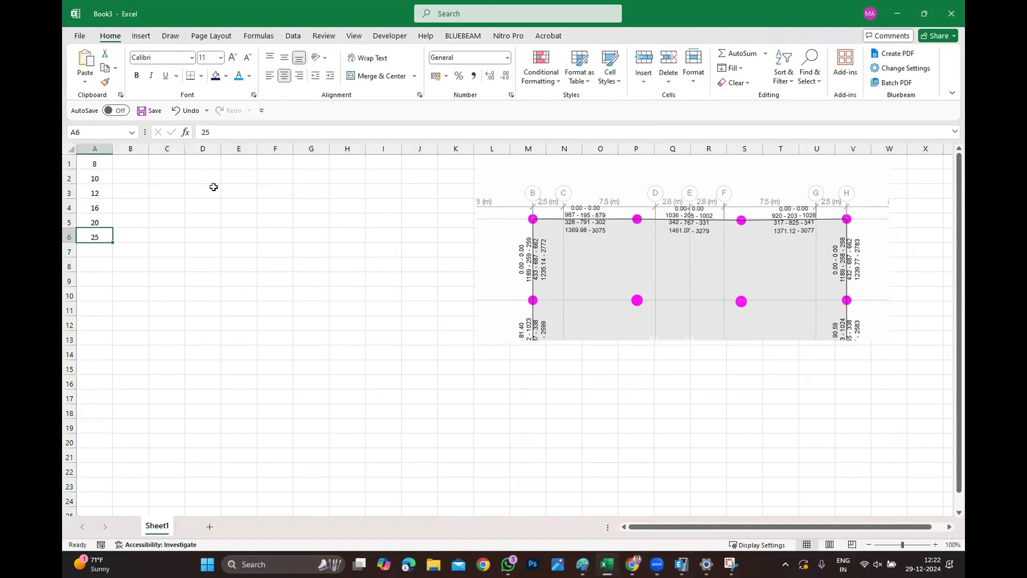
pyautogui.press('Return')
pyautogui.write('40')
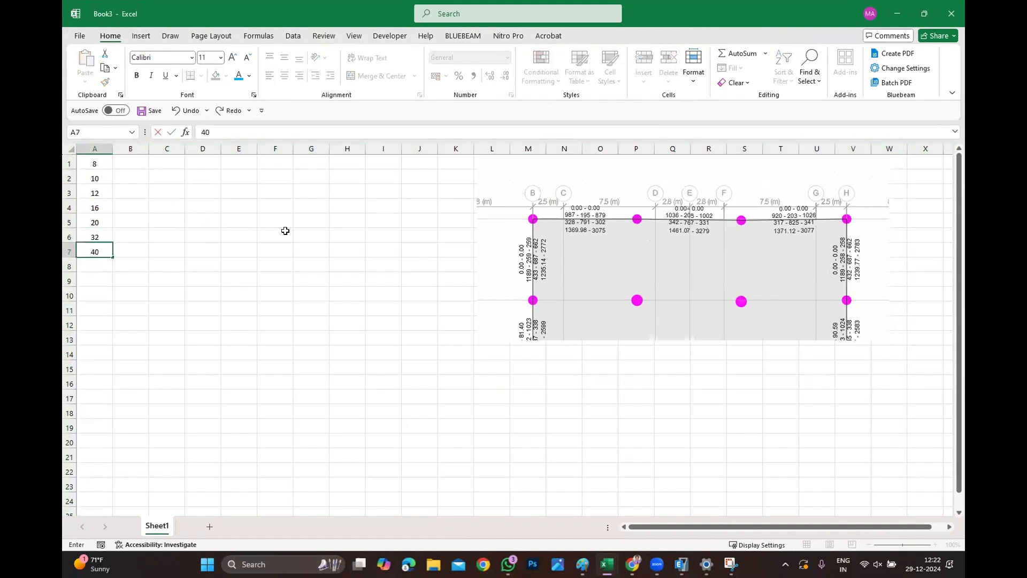
pyautogui.click(134, 164)
pyautogui.write('50')
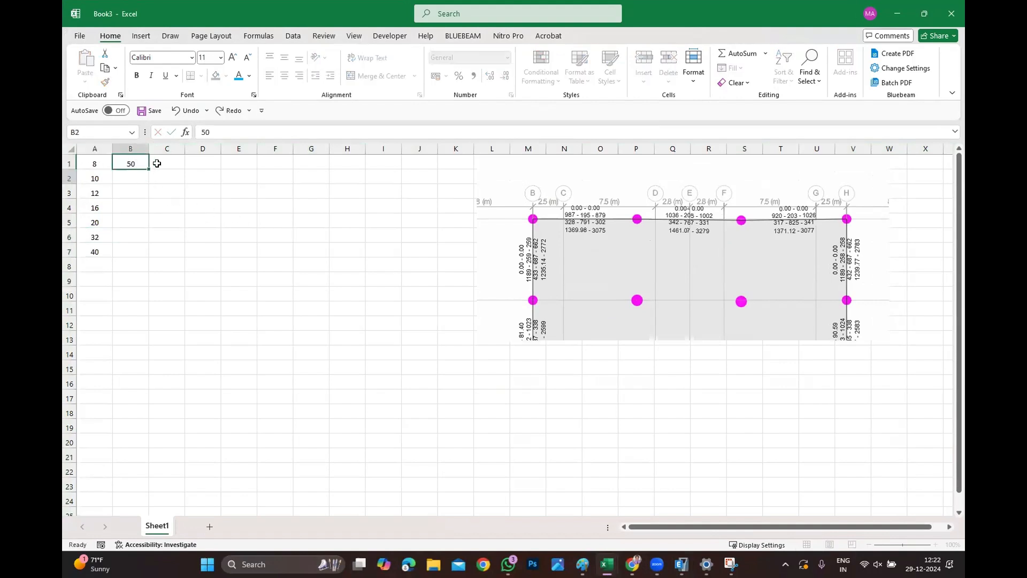
pyautogui.press('Return')
# Enter the bar area formula =(3.14*A1*A1)/4 in cell B1.
pyautogui.press('Up')
pyautogui.write('=')
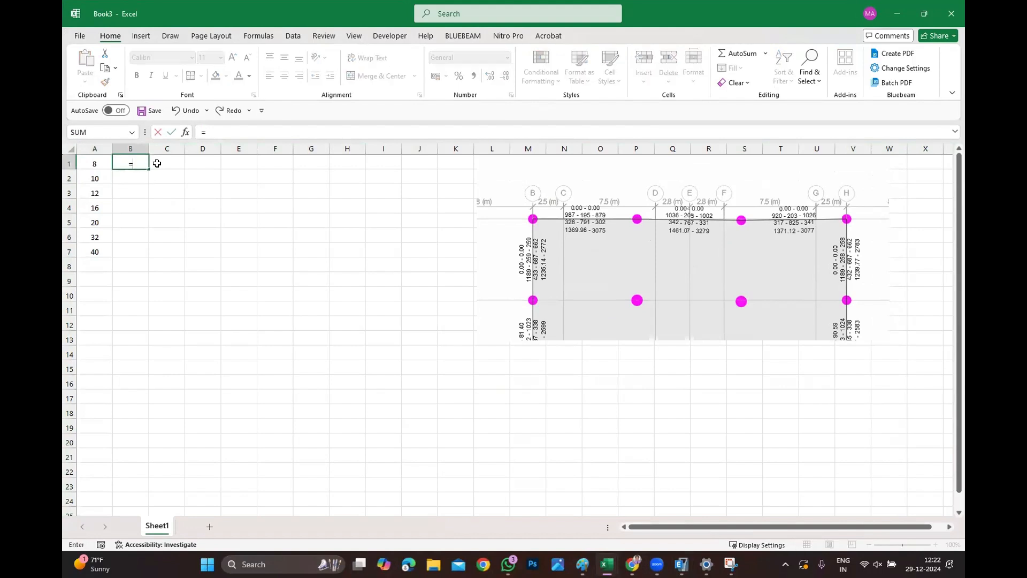
pyautogui.write('(')
pyautogui.write('331')
pyautogui.press('BackSpace')
pyautogui.press('BackSpace')
pyautogui.write('.14*')
pyautogui.click(96, 164)
pyautogui.write('*')
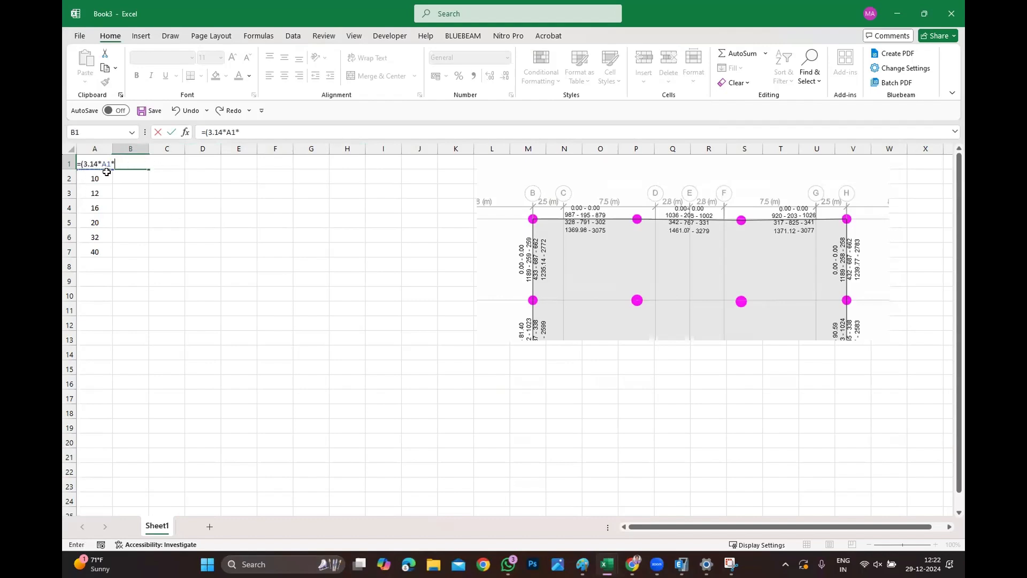
pyautogui.write('A1)/4')
pyautogui.press('Return')
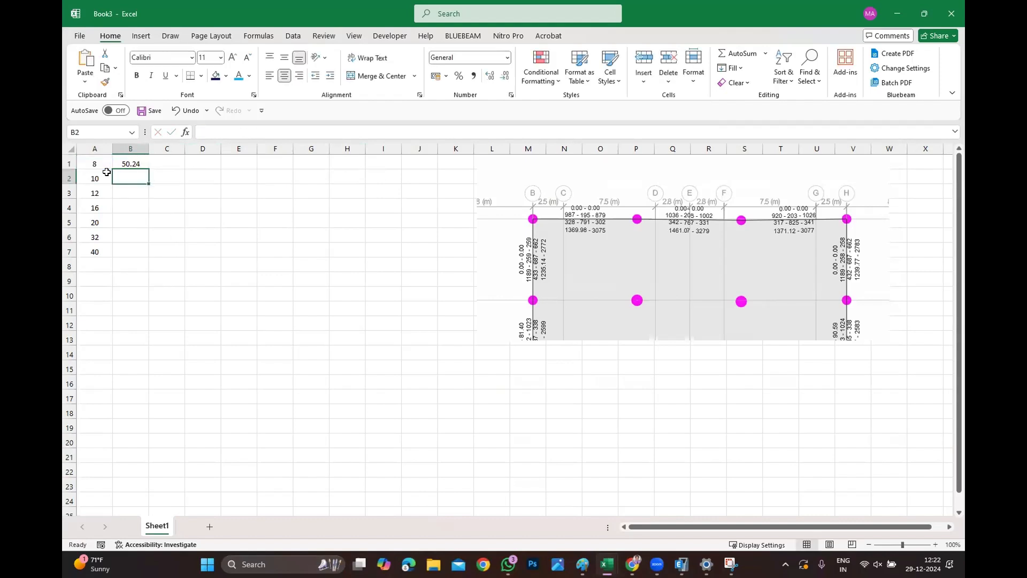
# Fill the area formula down column B through row 7.
pyautogui.click(138, 163)
pyautogui.doubleClick(139, 162)
pyautogui.press('Escape')
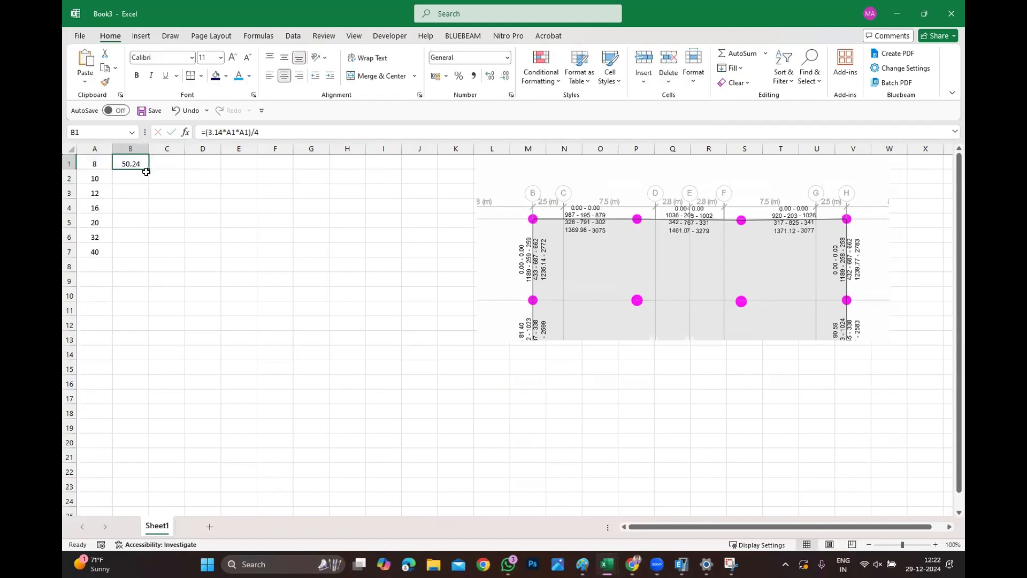
pyautogui.moveTo(148, 170); pyautogui.dragTo(147, 258)
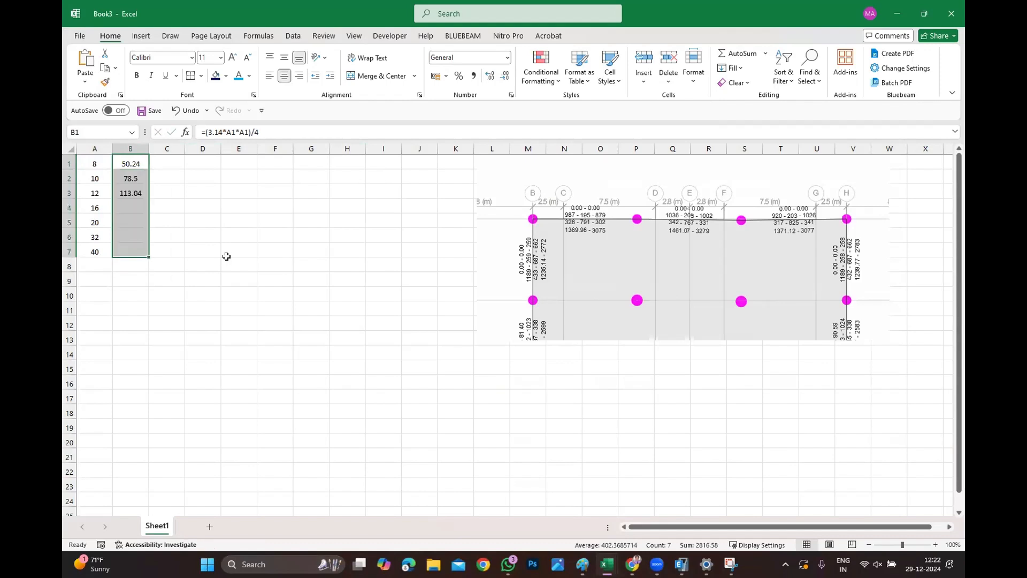
pyautogui.click(227, 258)
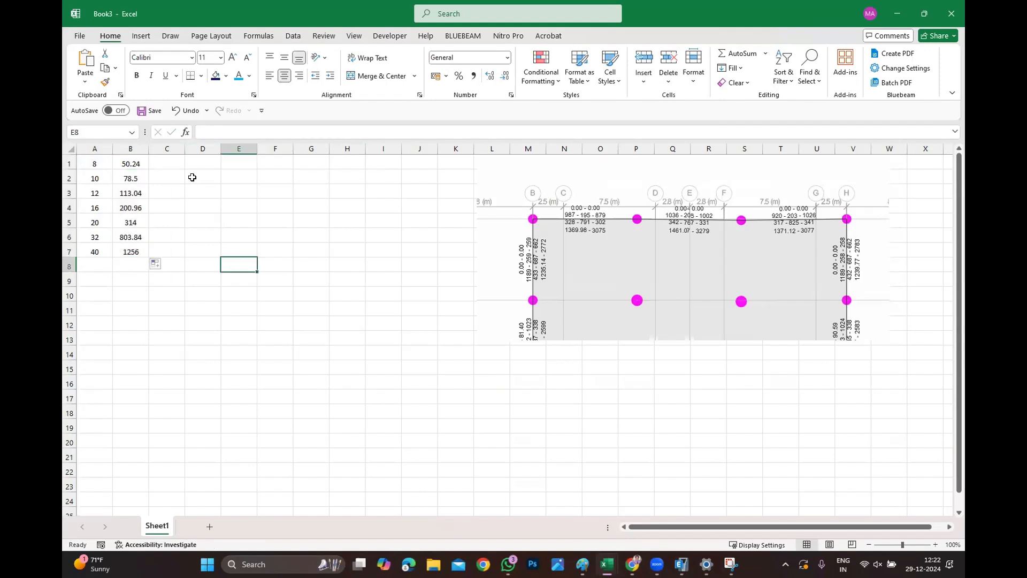
# Reposition the pasted reinforcement picture beside the bar area table.
pyautogui.click(649, 348)
pyautogui.moveTo(613, 252)
pyautogui.mouseDown()
pyautogui.moveTo(721, 313)
pyautogui.moveTo(706, 275)
pyautogui.mouseUp()
pyautogui.keyDown('ctrl'); pyautogui.scroll(-1, 481, 284); pyautogui.keyUp('ctrl')
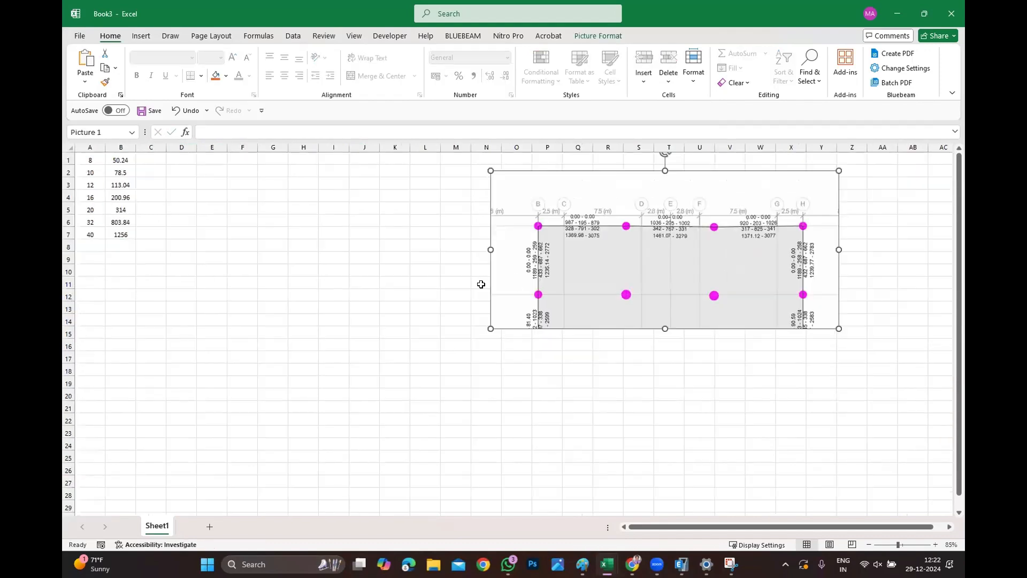
pyautogui.keyDown('ctrl'); pyautogui.scroll(1, 142, 162); pyautogui.keyUp('ctrl')
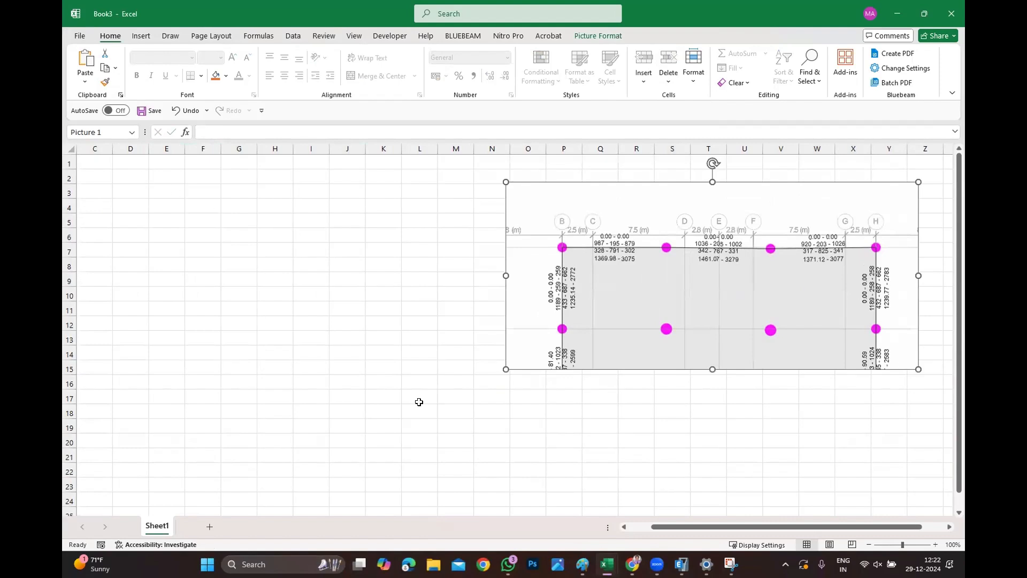
pyautogui.moveTo(670, 526); pyautogui.dragTo(647, 526)
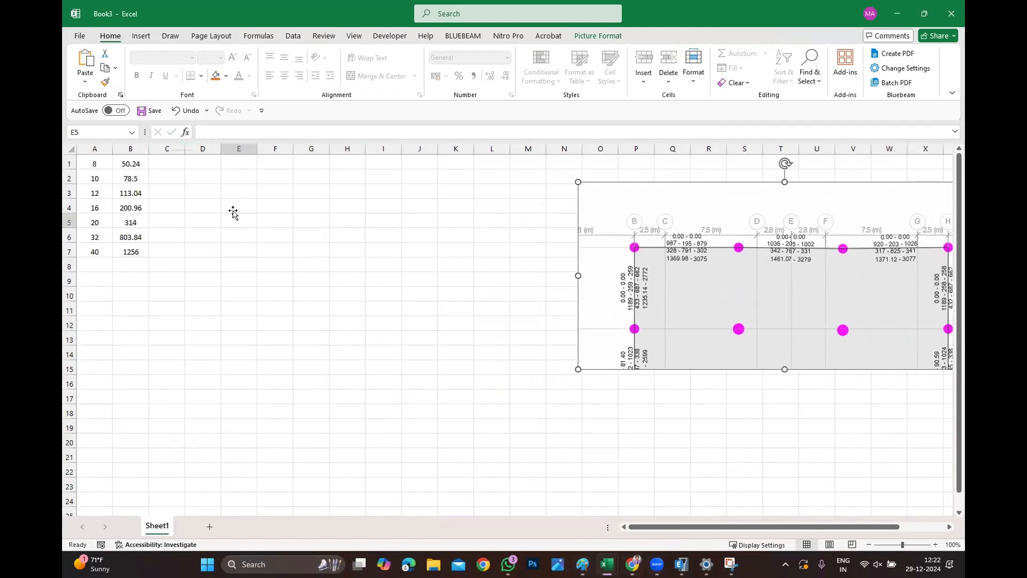
# Enter T, 8 and 100 in cells D1, E1 and F1.
pyautogui.click(202, 171)
pyautogui.click(201, 162)
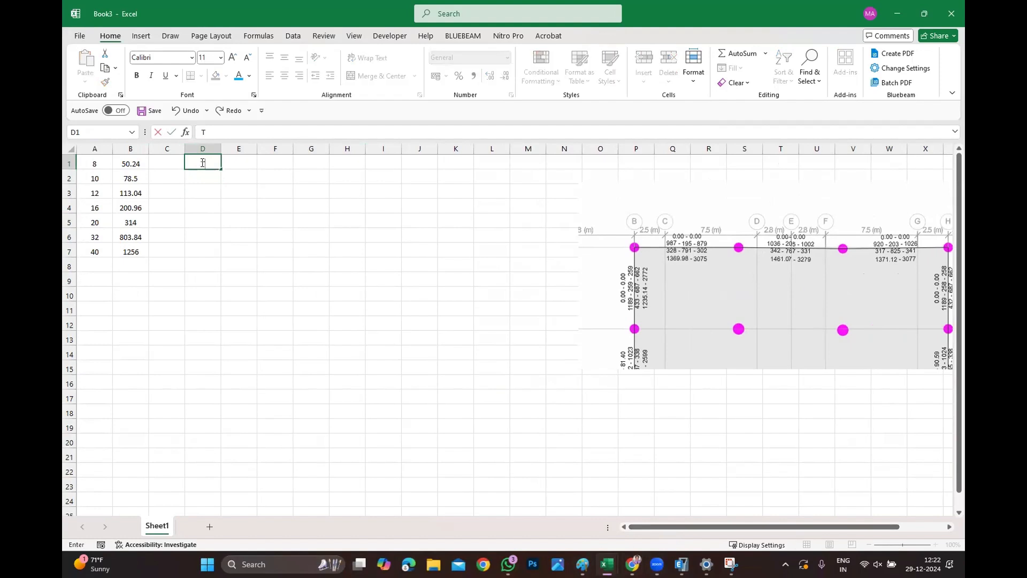
pyautogui.press('Right')
pyautogui.write('8')
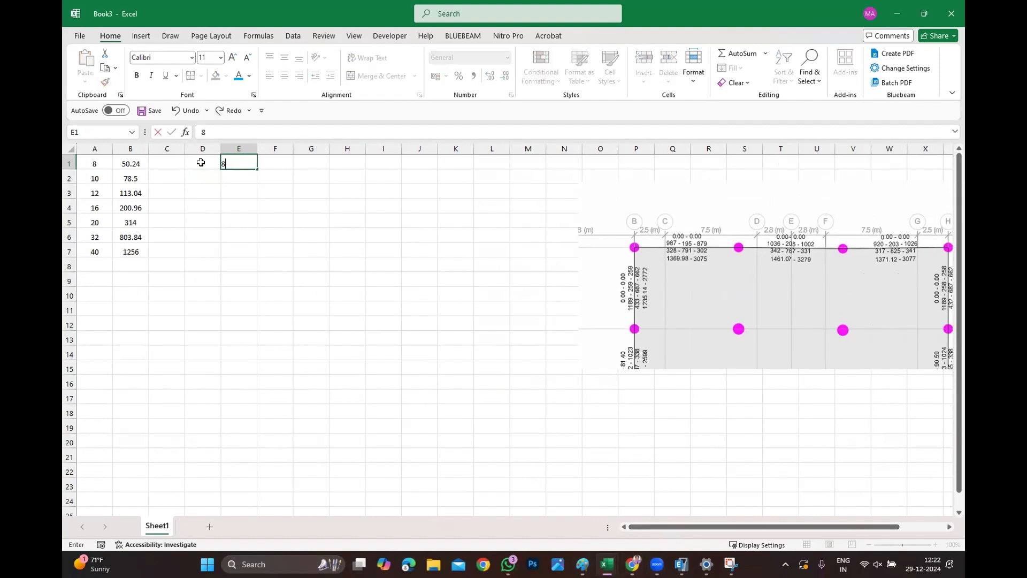
pyautogui.press('Tab')
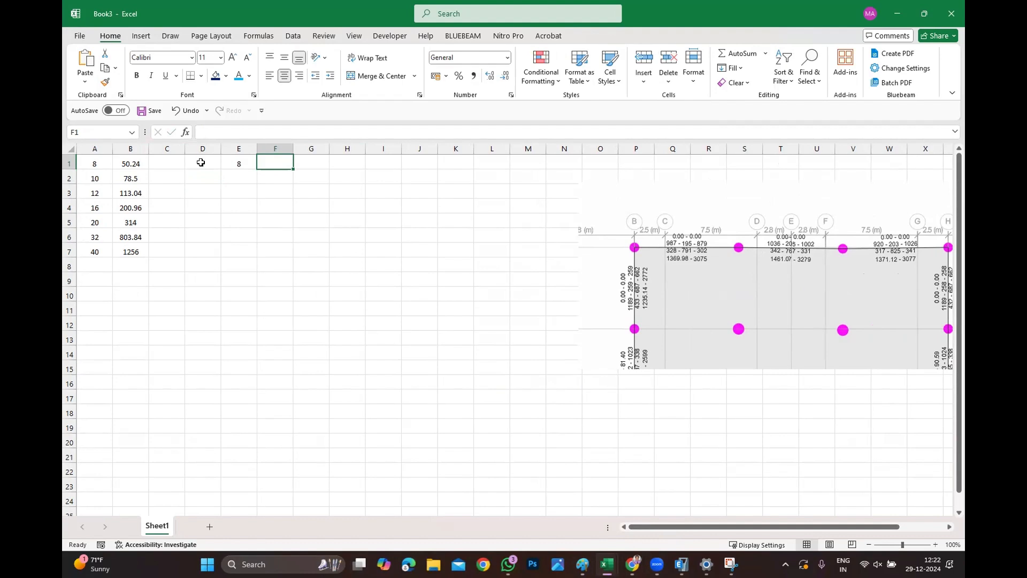
pyautogui.write('100')
pyautogui.press('Tab')
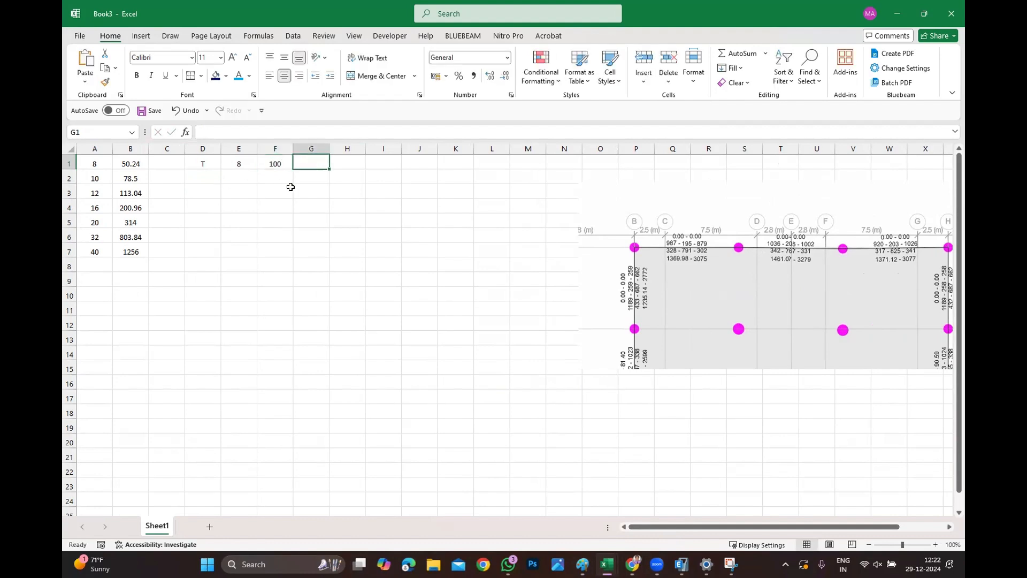
pyautogui.doubleClick(220, 145)
pyautogui.doubleClick(229, 146)
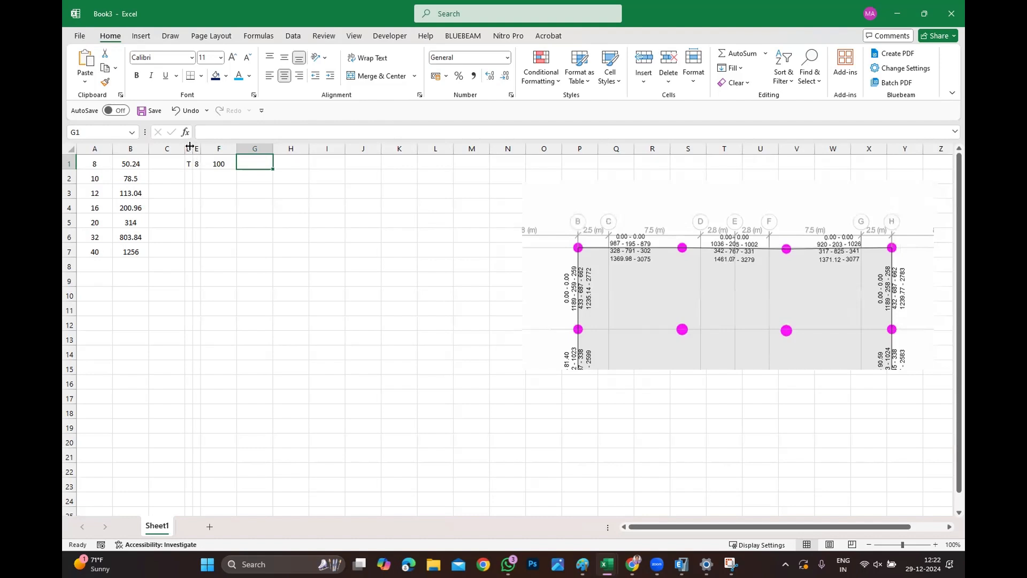
pyautogui.hotkey('ctrl', 'z')
pyautogui.hotkey('ctrl', 'z')
# Narrow columns D to F holding the T, 8 and 100 entries.
pyautogui.click(213, 202)
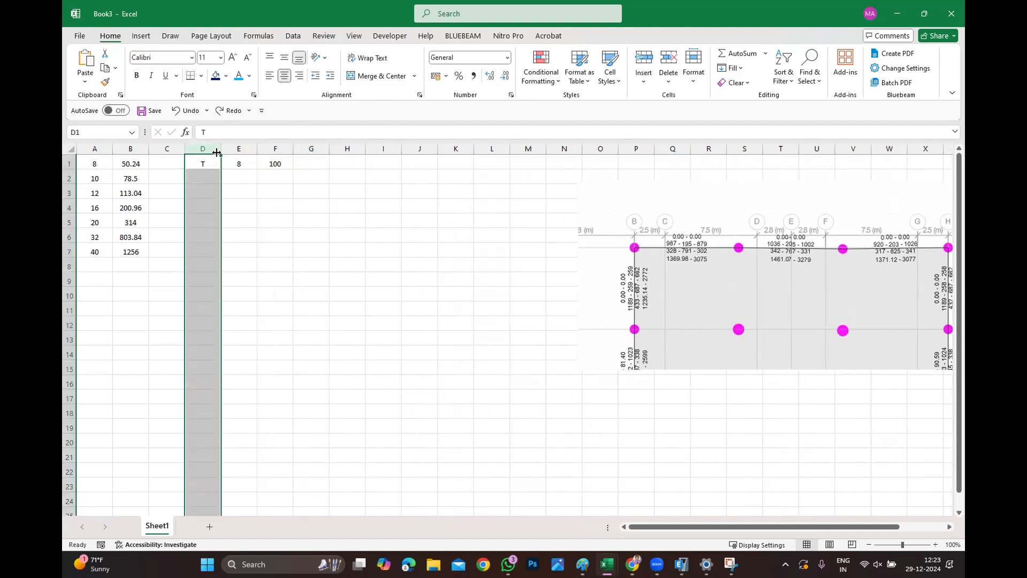
pyautogui.moveTo(221, 149); pyautogui.dragTo(269, 149)
pyautogui.click(276, 219)
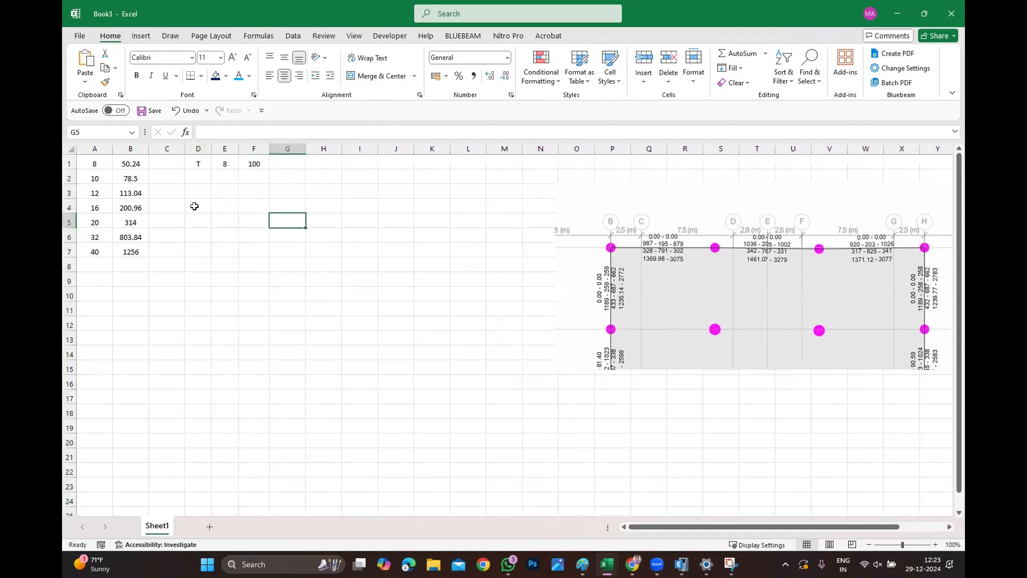
# Enter spacings 100, 125, 150, 175 and 200 down cells A9 to A13.
pyautogui.click(96, 273)
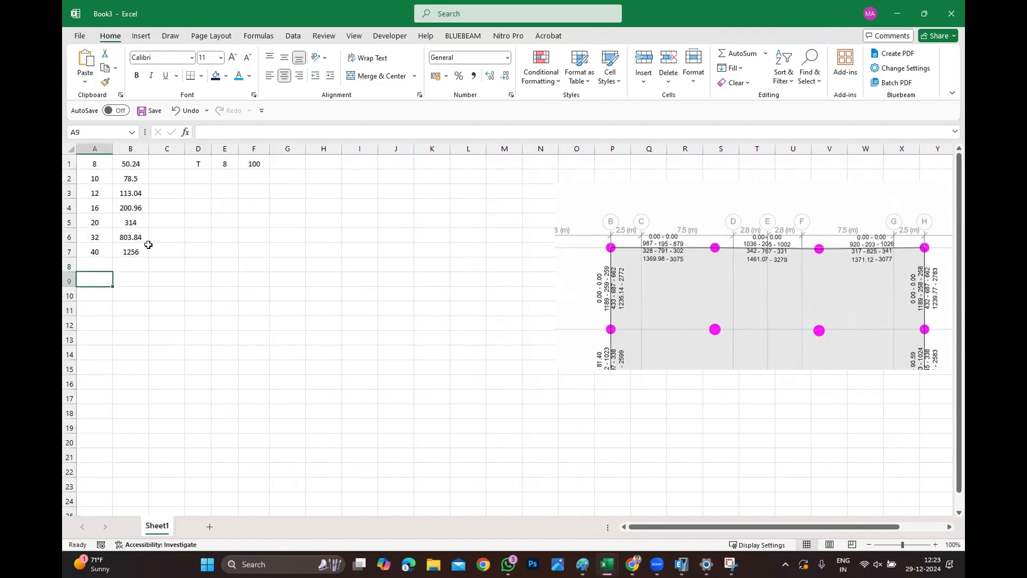
pyautogui.write('100')
pyautogui.press('Return')
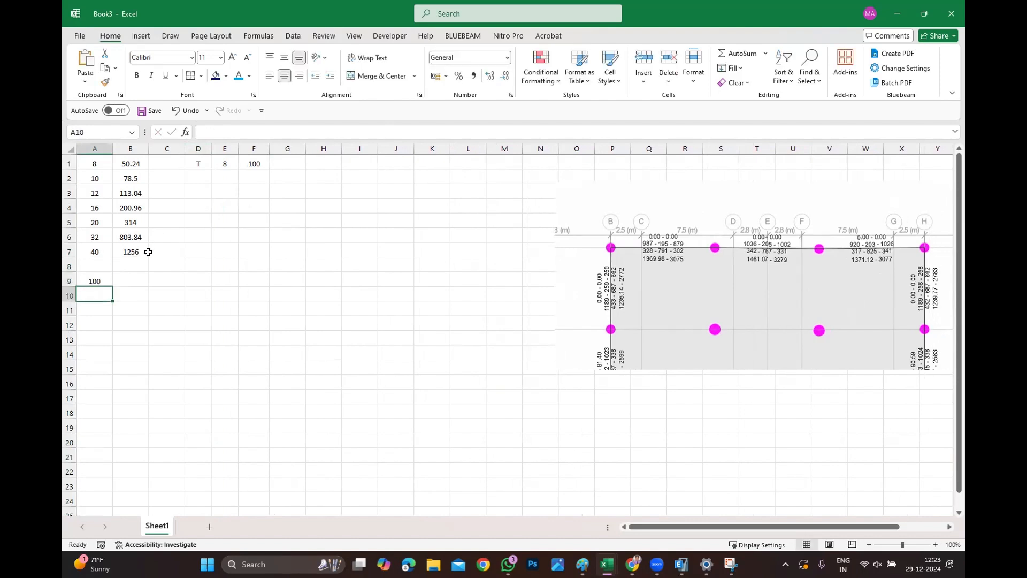
pyautogui.write('125')
pyautogui.press('Return')
pyautogui.write('150')
pyautogui.press('Return')
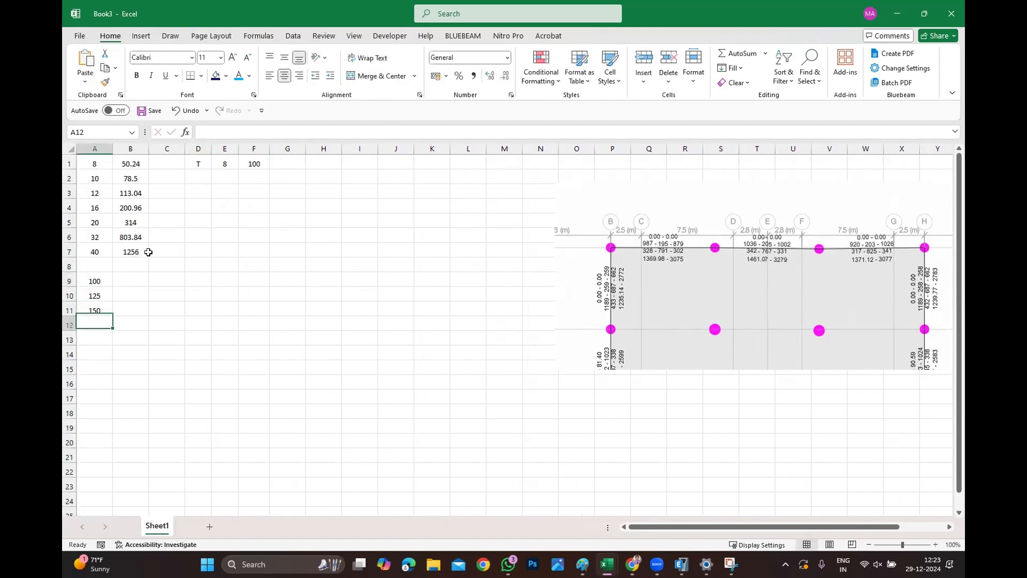
pyautogui.write('175')
pyautogui.press('Return')
pyautogui.write('200')
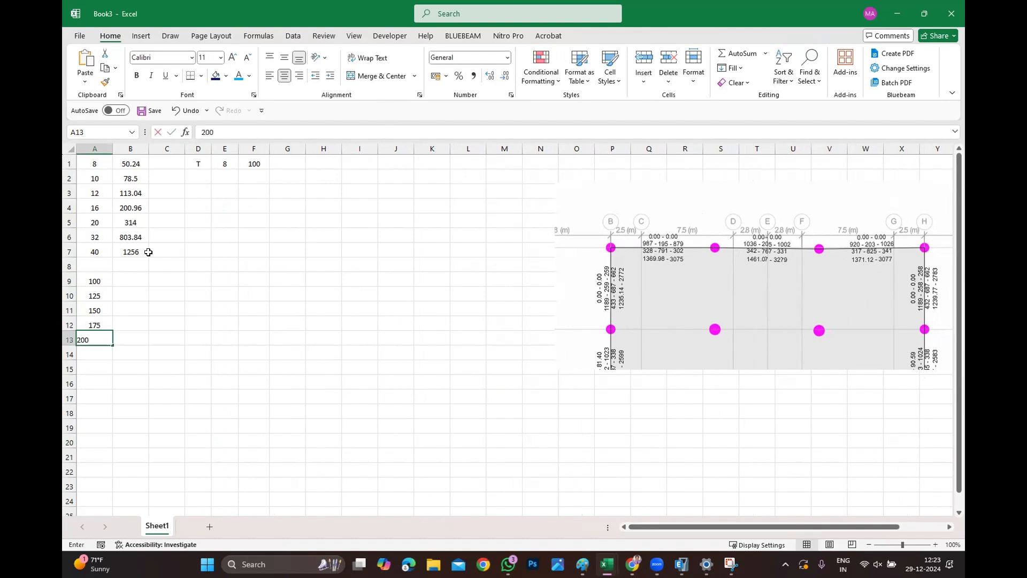
pyautogui.press('Return')
# Label cell A8 as Spacing.
pyautogui.click(99, 264)
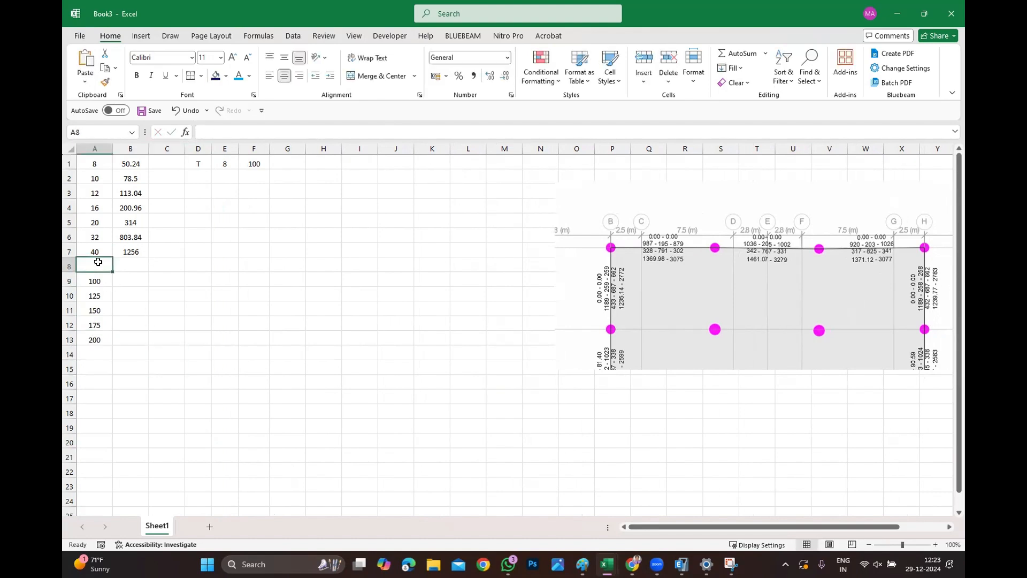
pyautogui.write('Spacing')
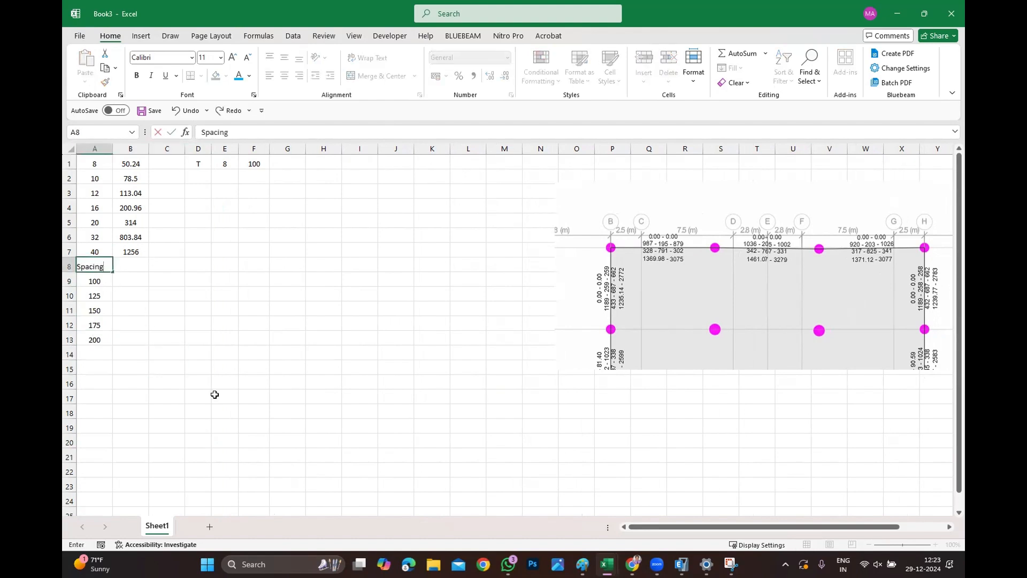
pyautogui.moveTo(216, 393); pyautogui.dragTo(253, 383)
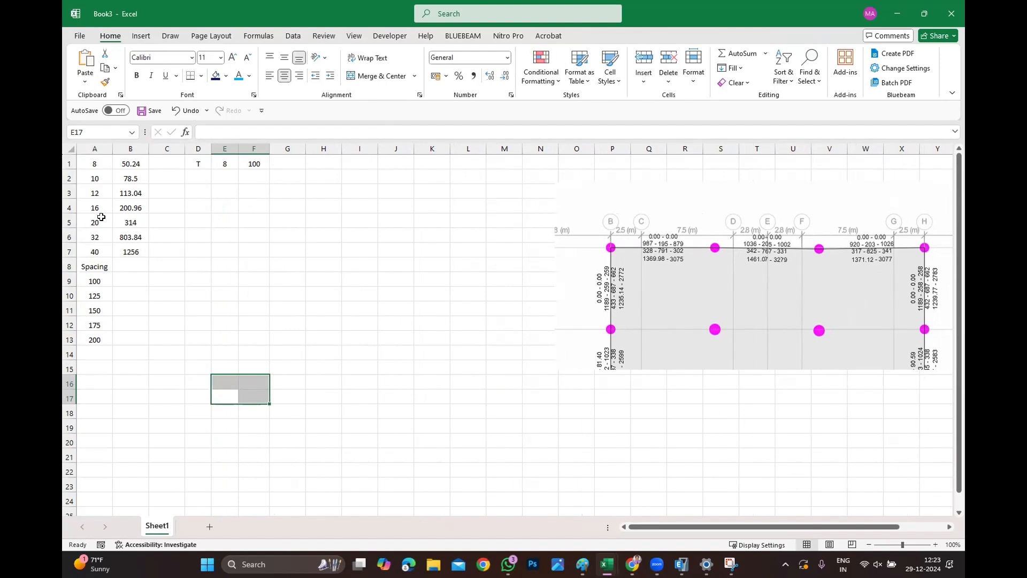
# Format the bar areas in B1 to B7 to show no decimal places.
pyautogui.moveTo(130, 164); pyautogui.dragTo(126, 252)
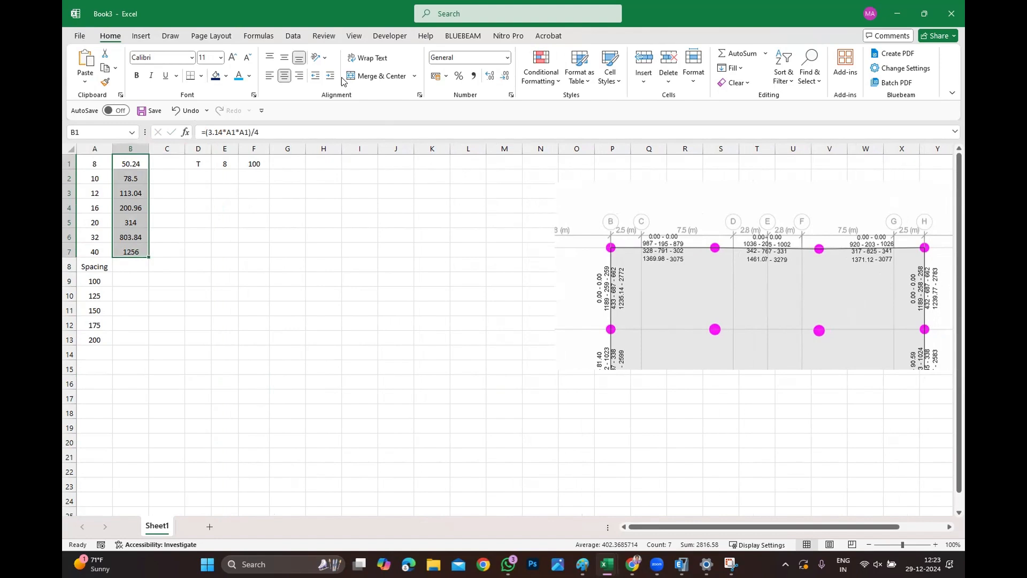
pyautogui.click(138, 163)
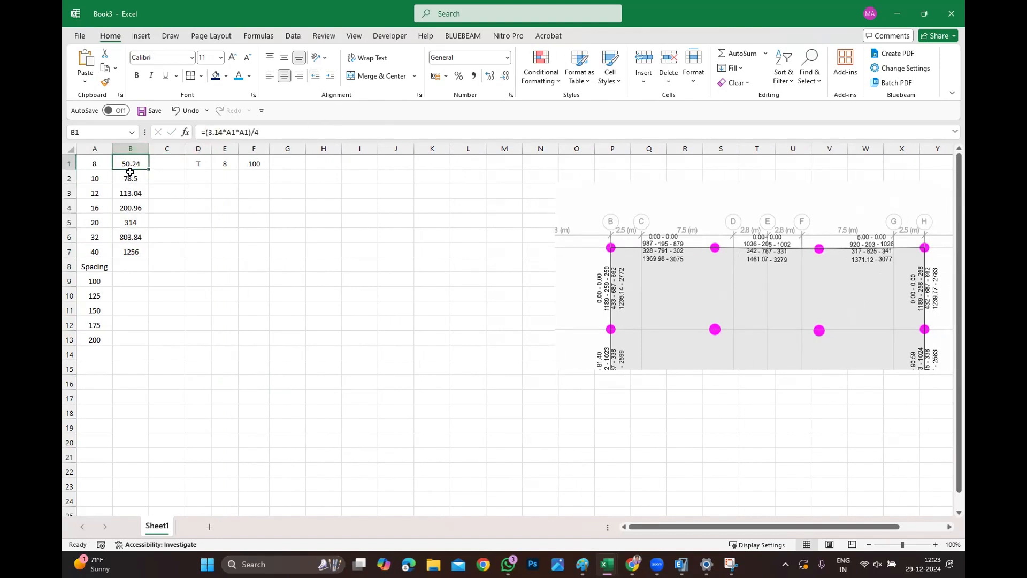
pyautogui.moveTo(130, 164); pyautogui.dragTo(128, 251)
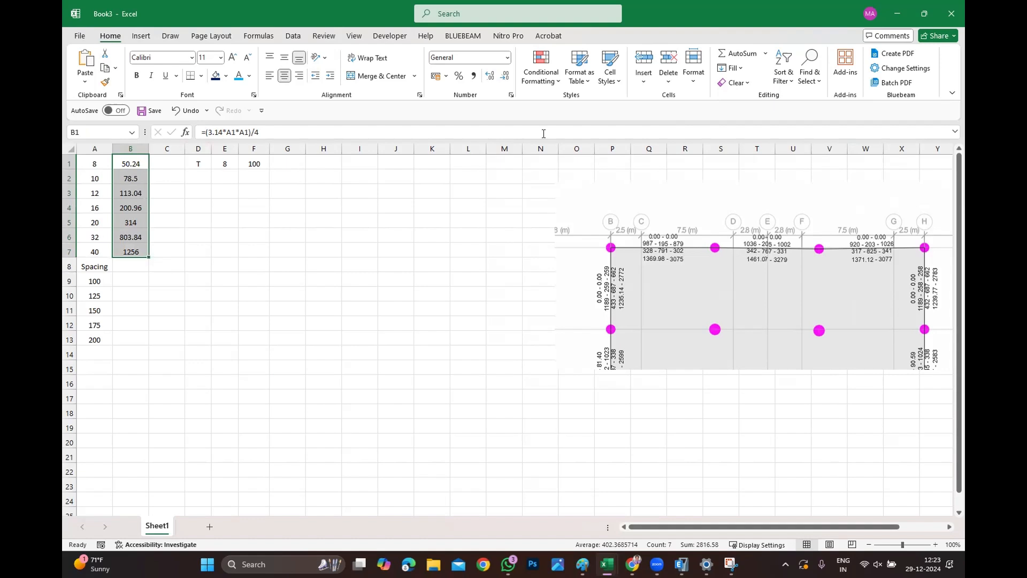
pyautogui.click(490, 82)
pyautogui.click(508, 81)
pyautogui.click(508, 81)
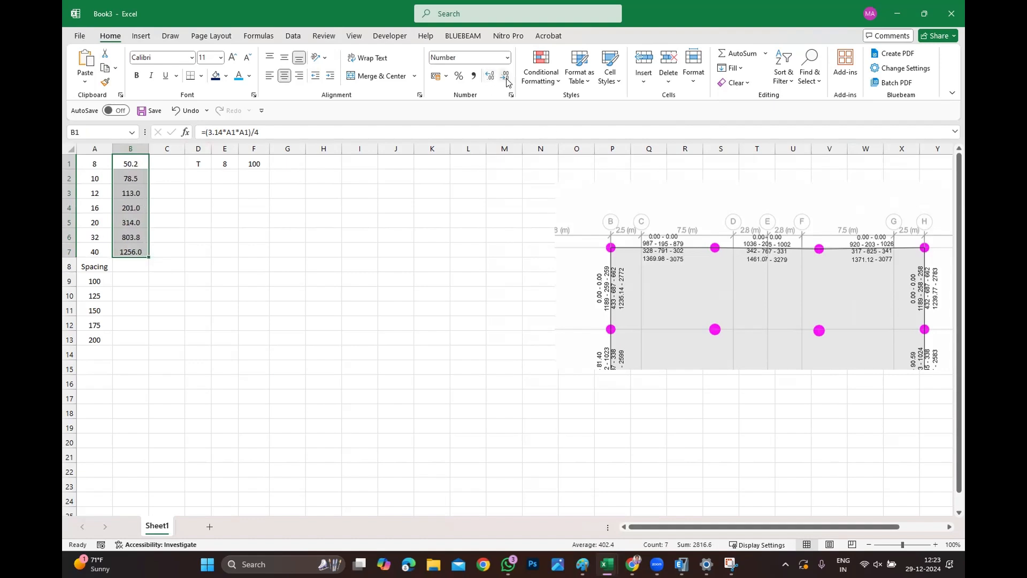
pyautogui.click(508, 81)
# Insert a row above the 32 mm bar and enter diameter 25 in the new row.
pyautogui.click(361, 221)
pyautogui.click(69, 237)
pyautogui.rightClick(70, 237)
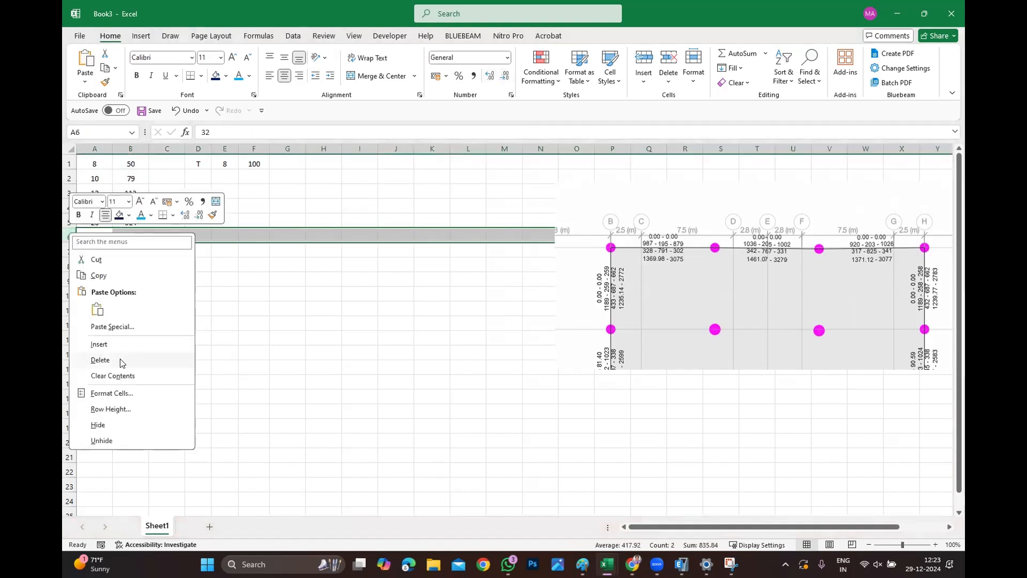
pyautogui.click(99, 344)
pyautogui.click(100, 237)
pyautogui.write('25')
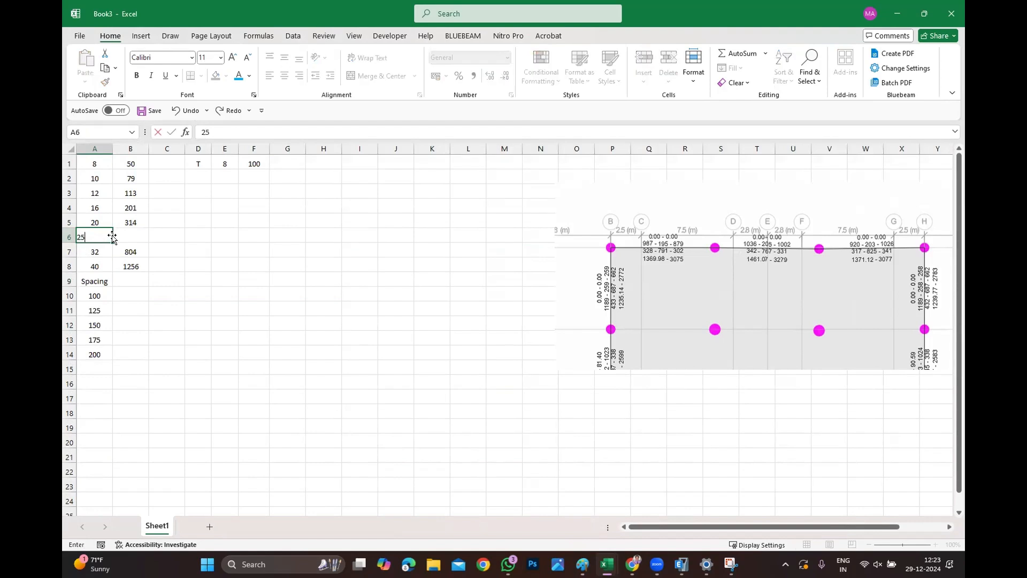
pyautogui.press('Tab')
pyautogui.click(224, 264)
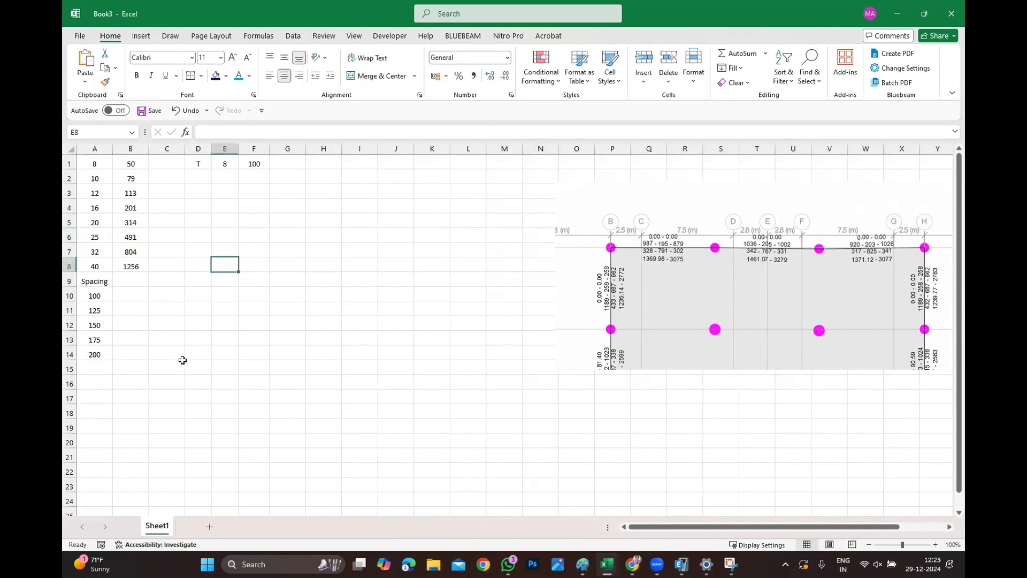
pyautogui.moveTo(132, 164); pyautogui.dragTo(131, 267)
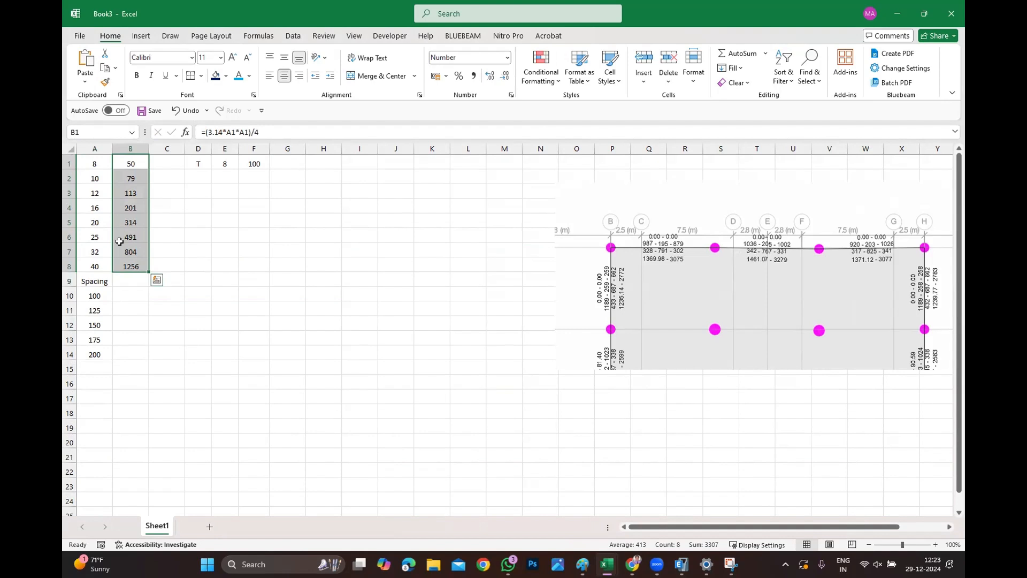
pyautogui.moveTo(96, 294); pyautogui.dragTo(85, 355)
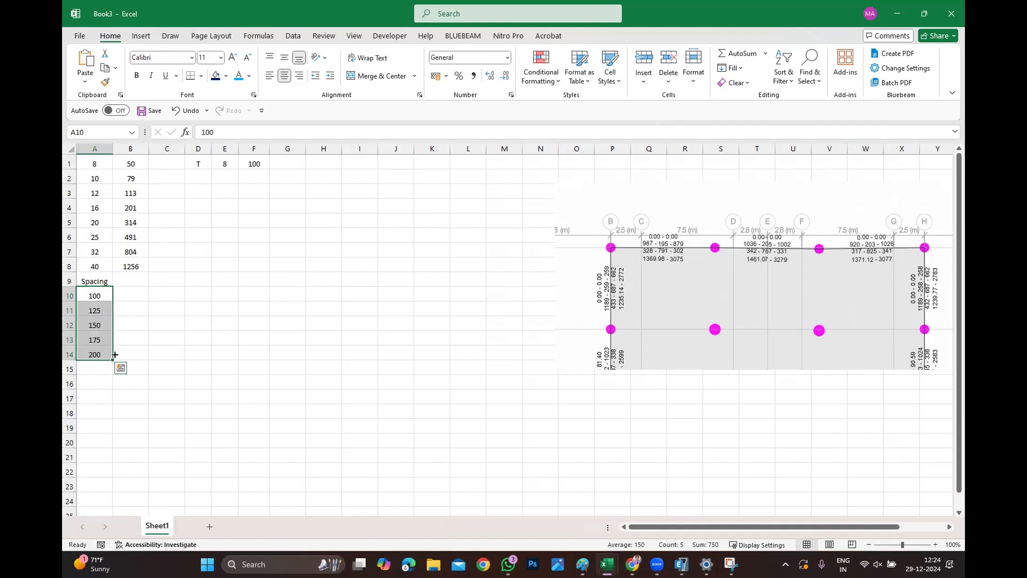
pyautogui.click(130, 292)
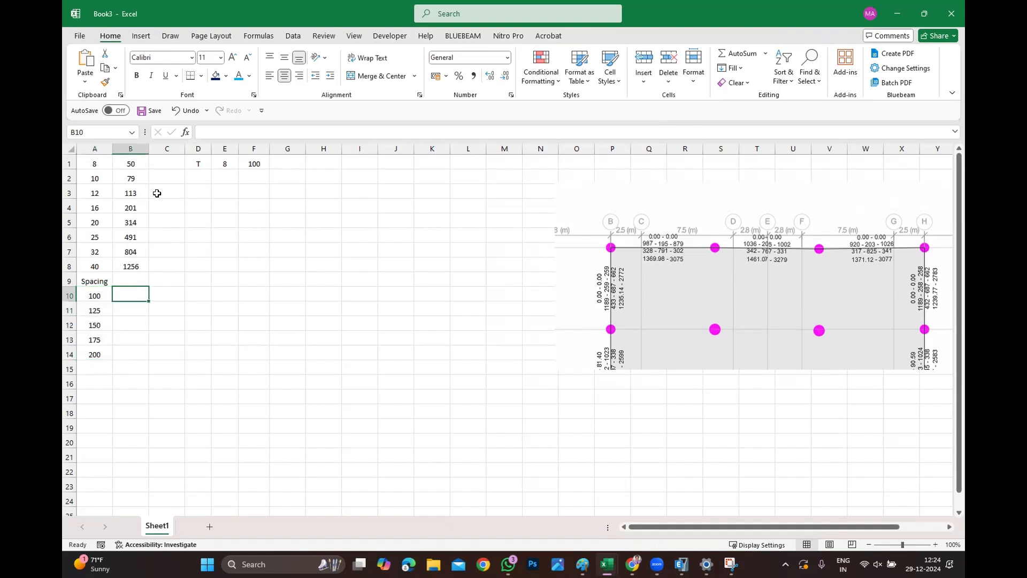
# Enter T, 12 and 200 in cells A17, B17 and C17.
pyautogui.click(103, 397)
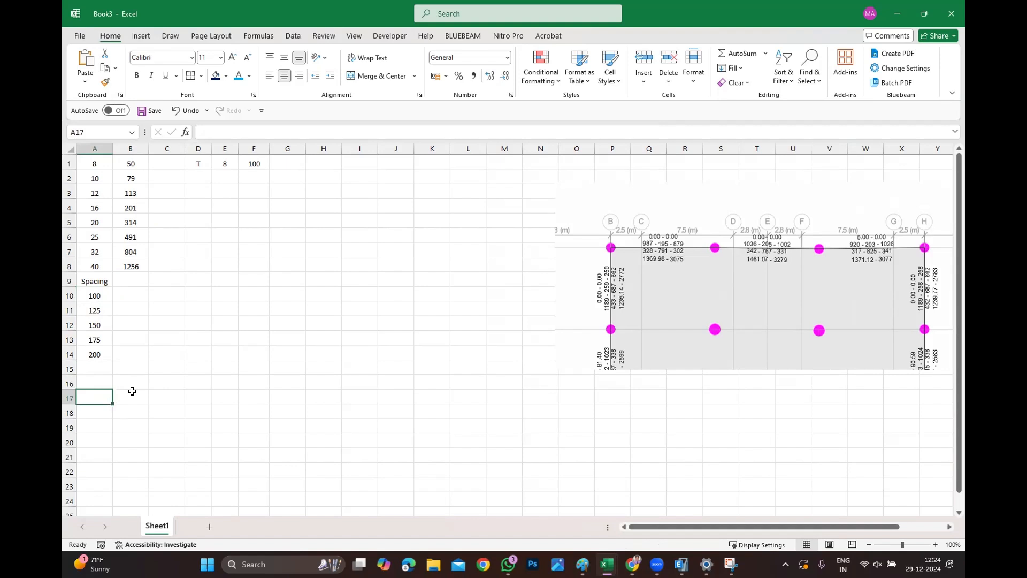
pyautogui.click(131, 394)
pyautogui.write('12')
pyautogui.press('Tab')
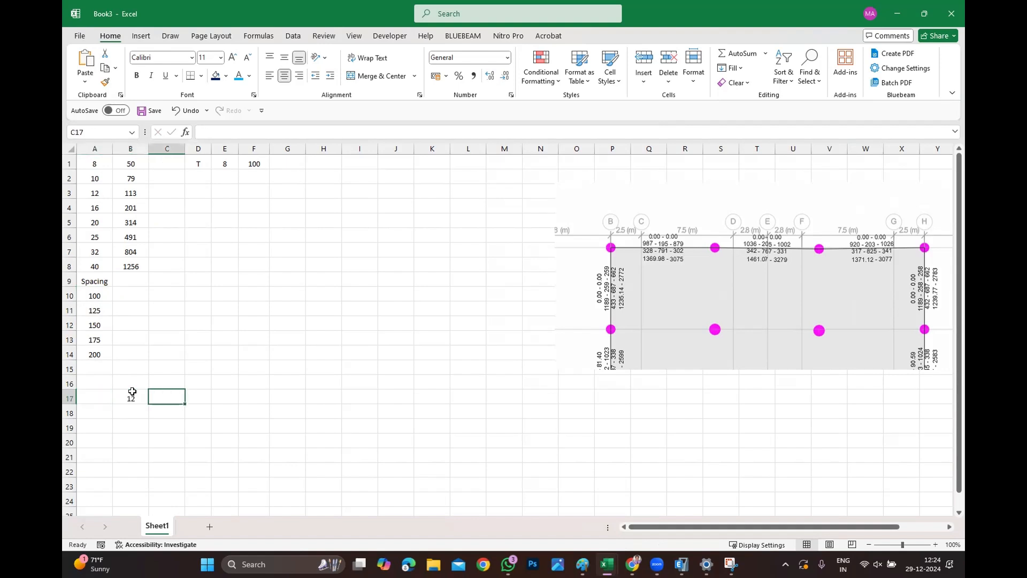
pyautogui.press('Left')
pyautogui.press('Left')
pyautogui.write('T')
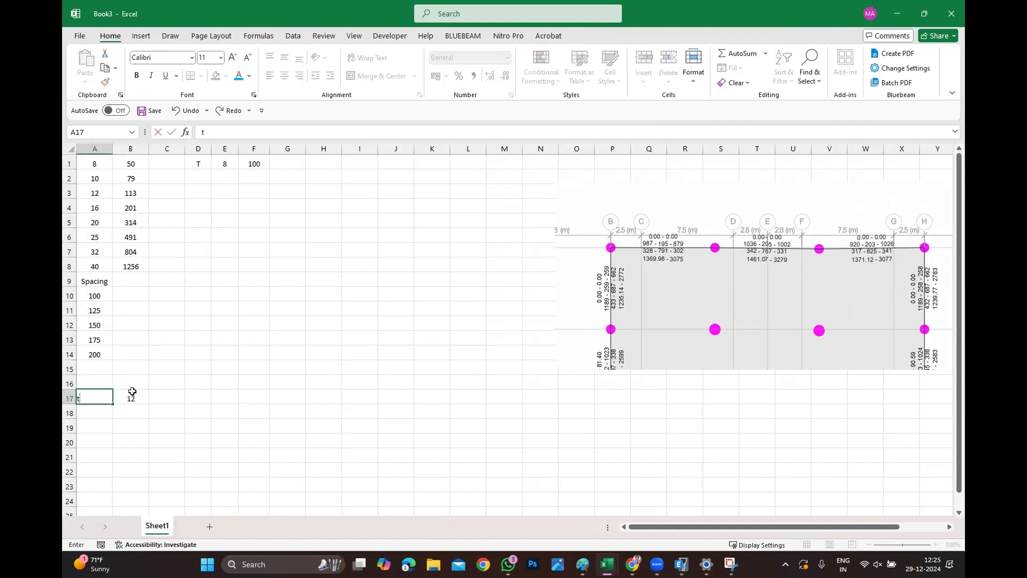
pyautogui.press('Right')
pyautogui.press('Right')
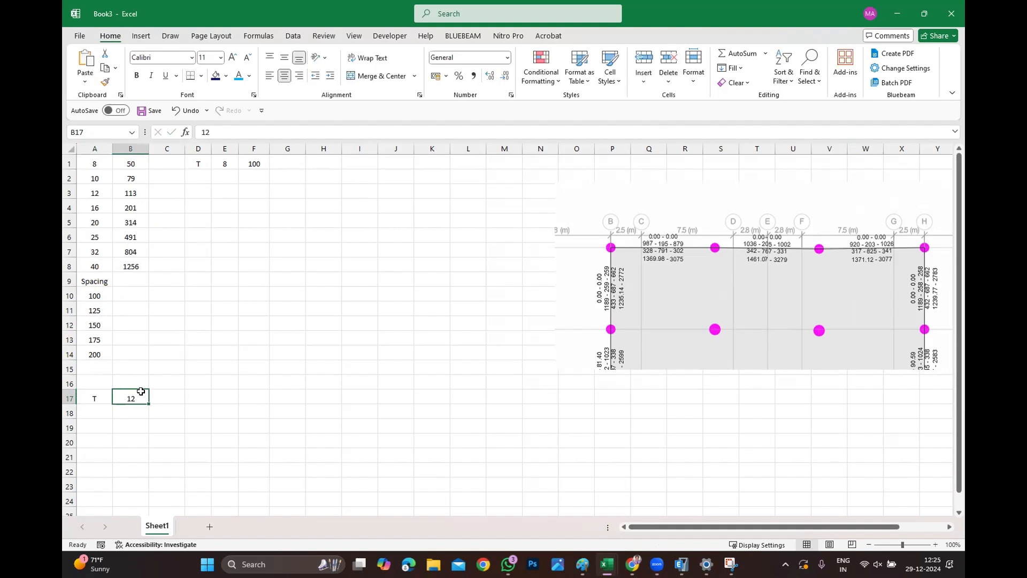
pyautogui.write('200')
pyautogui.click(197, 455)
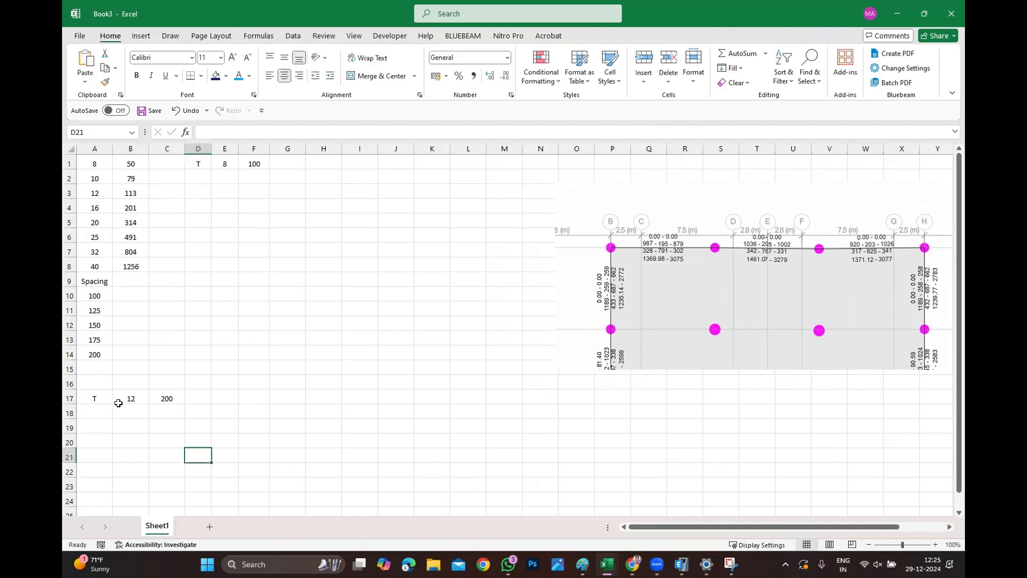
# Enter 10 in cell B10 beside the 100 spacing.
pyautogui.click(105, 391)
pyautogui.moveTo(214, 393); pyautogui.dragTo(201, 395)
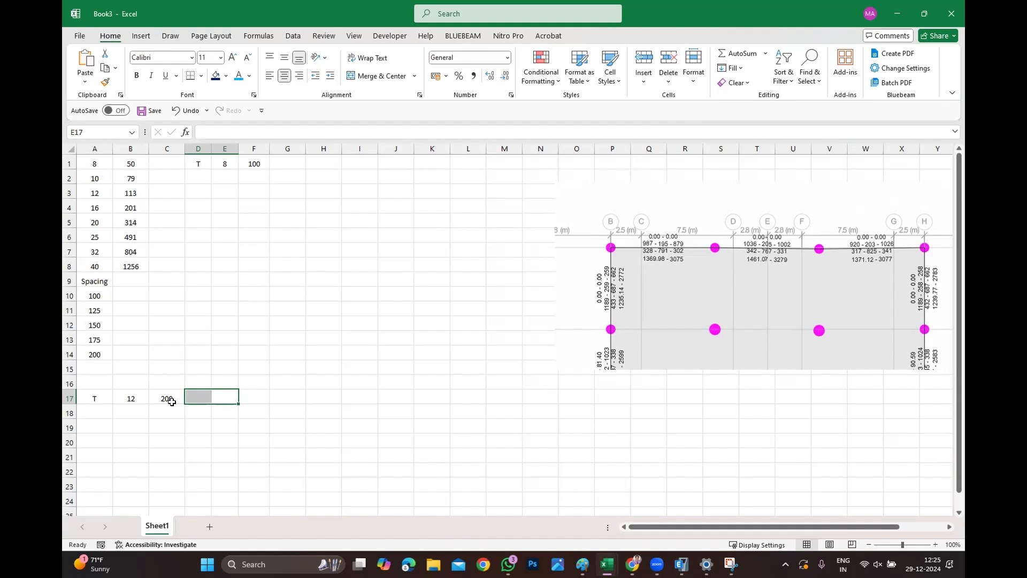
pyautogui.click(119, 298)
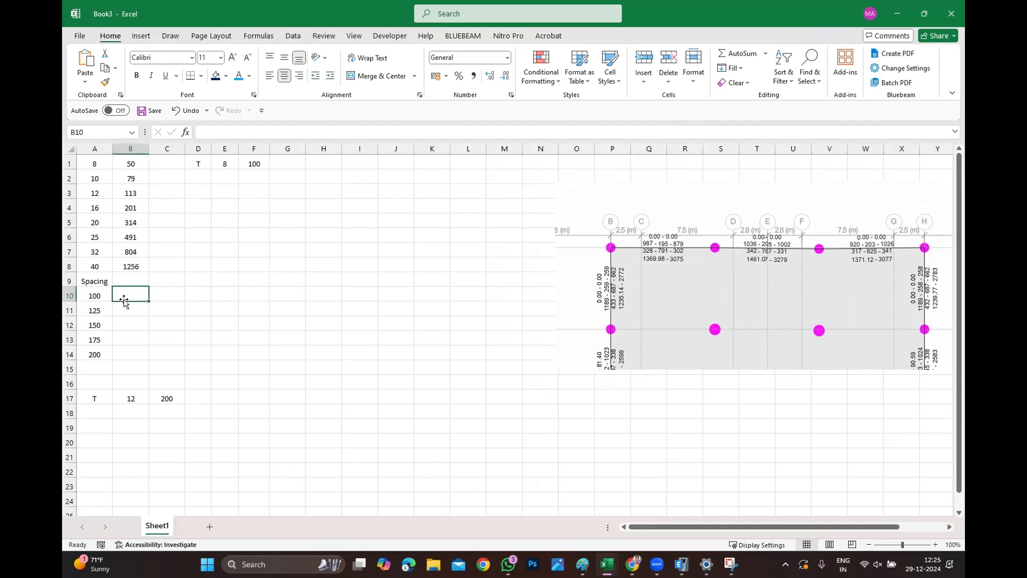
pyautogui.write('10')
pyautogui.press('Return')
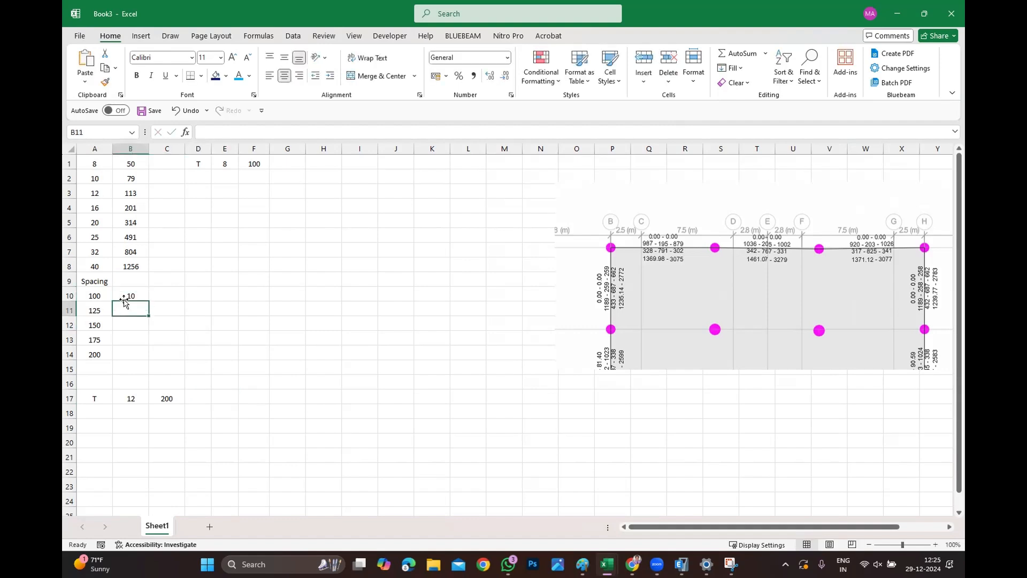
# Enter the formula =1000/A10 in cell B10 to get bars per metre for 100 spacing.
pyautogui.click(138, 296)
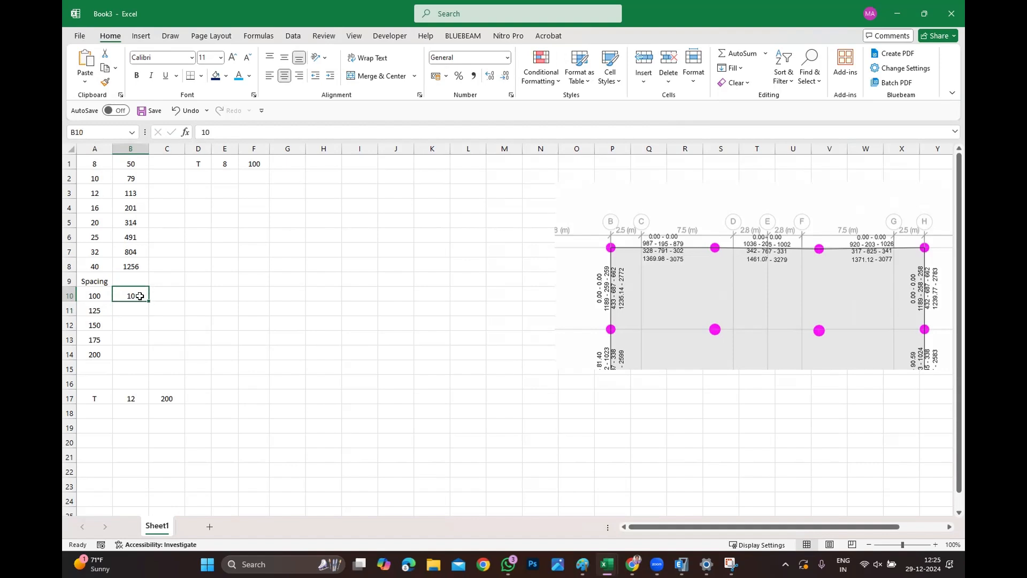
pyautogui.write('=1000')
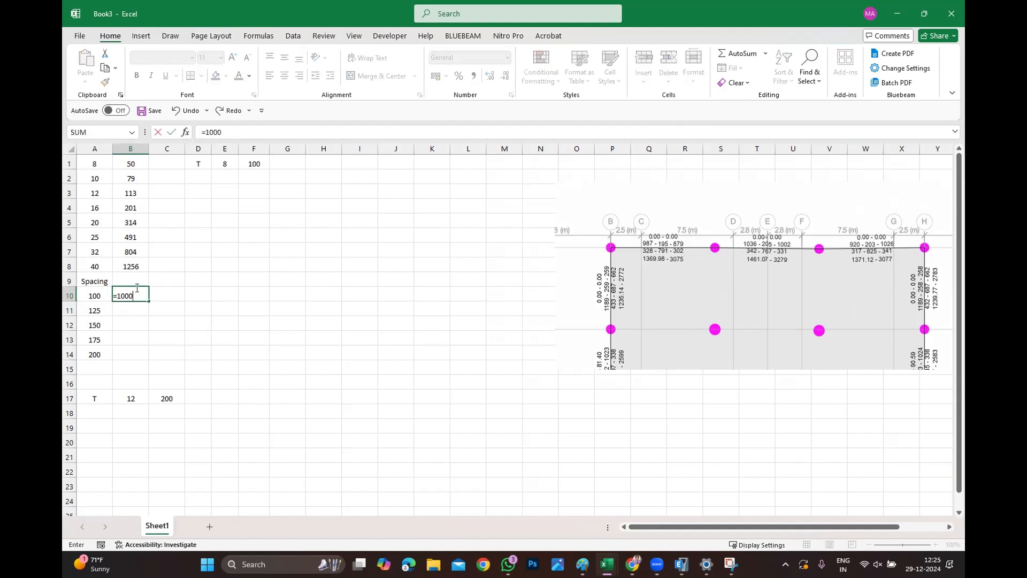
pyautogui.write('/')
pyautogui.click(93, 293)
pyautogui.press('Return')
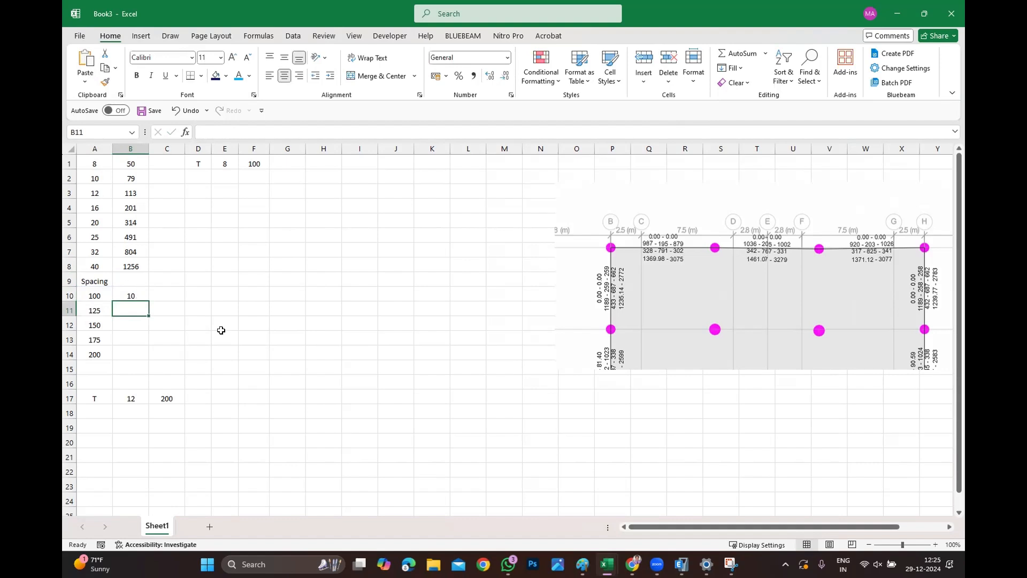
# Fill the bars-per-metre formula down from cell B10 to the 125, 150, 175 and 200 spacings.
pyautogui.click(133, 296)
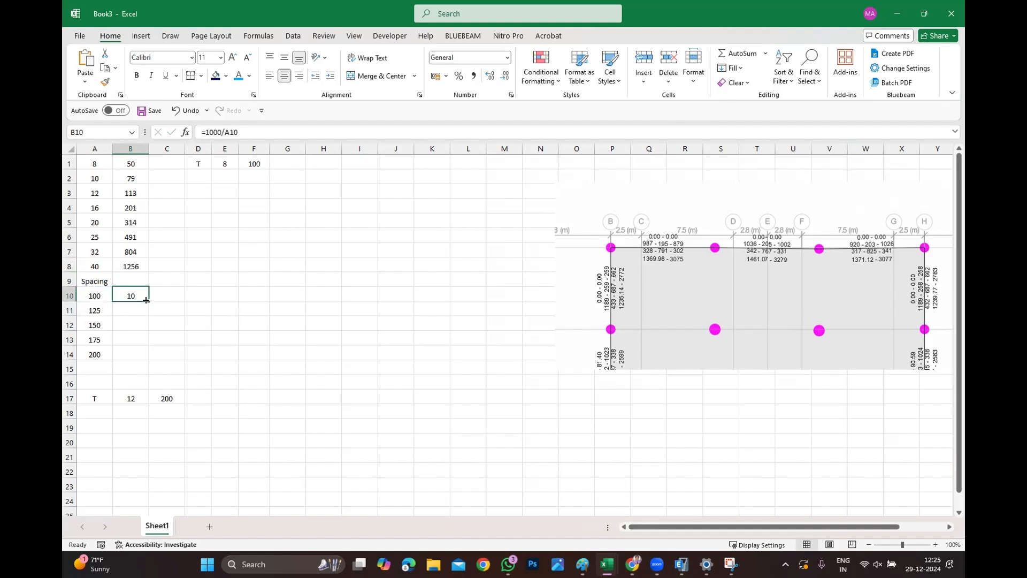
pyautogui.moveTo(149, 301); pyautogui.dragTo(134, 362)
pyautogui.moveTo(249, 368); pyautogui.dragTo(225, 371)
pyautogui.moveTo(140, 308); pyautogui.dragTo(137, 355)
pyautogui.moveTo(138, 310); pyautogui.dragTo(138, 356)
# Format the bars-per-metre values in B11 to B14 to show one decimal place.
pyautogui.click(489, 79)
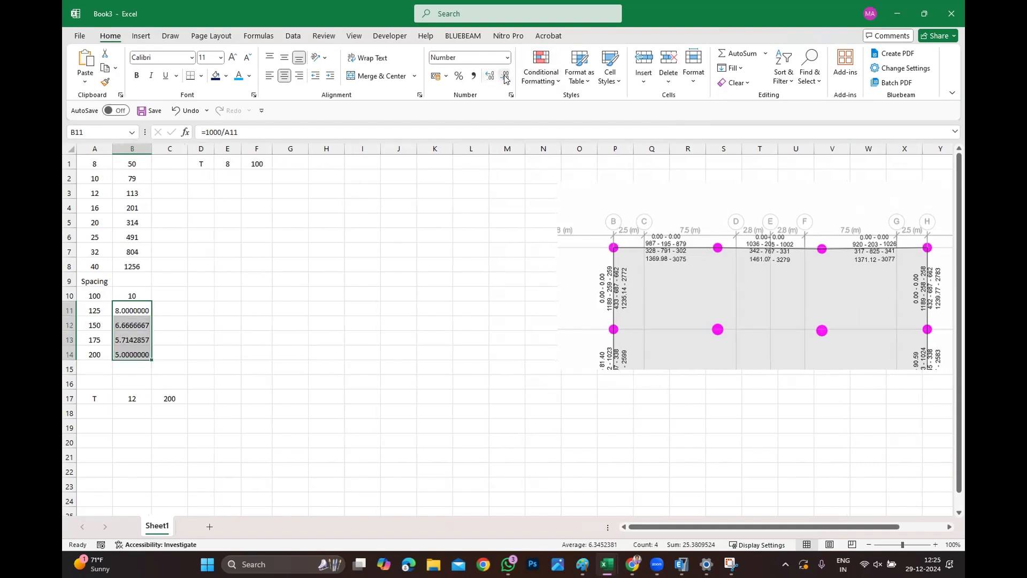
pyautogui.click(504, 79)
pyautogui.click(504, 79)
pyautogui.click(503, 79)
pyautogui.click(505, 80)
pyautogui.click(505, 80)
pyautogui.click(505, 79)
pyautogui.click(505, 80)
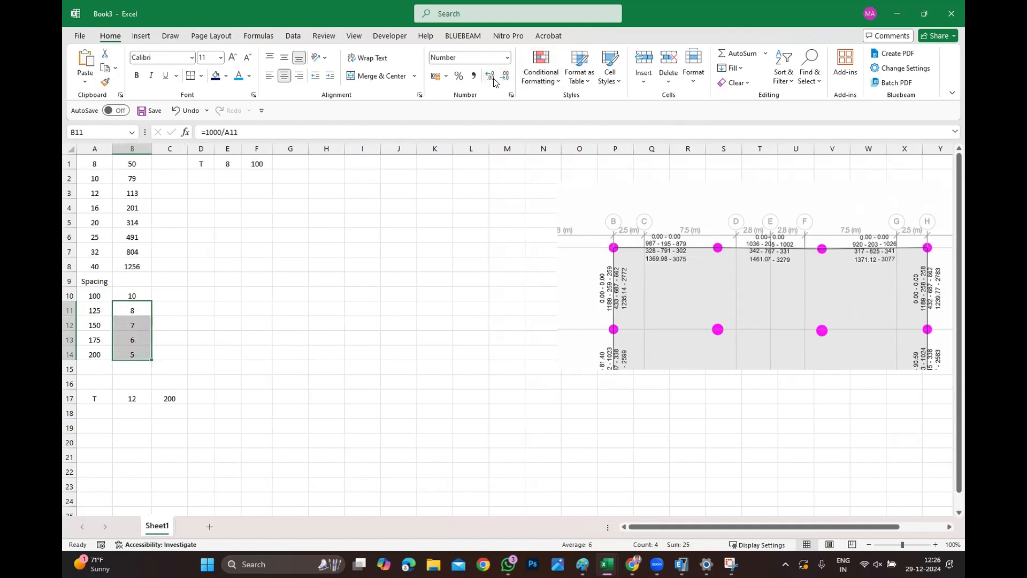
pyautogui.click(491, 79)
pyautogui.click(334, 279)
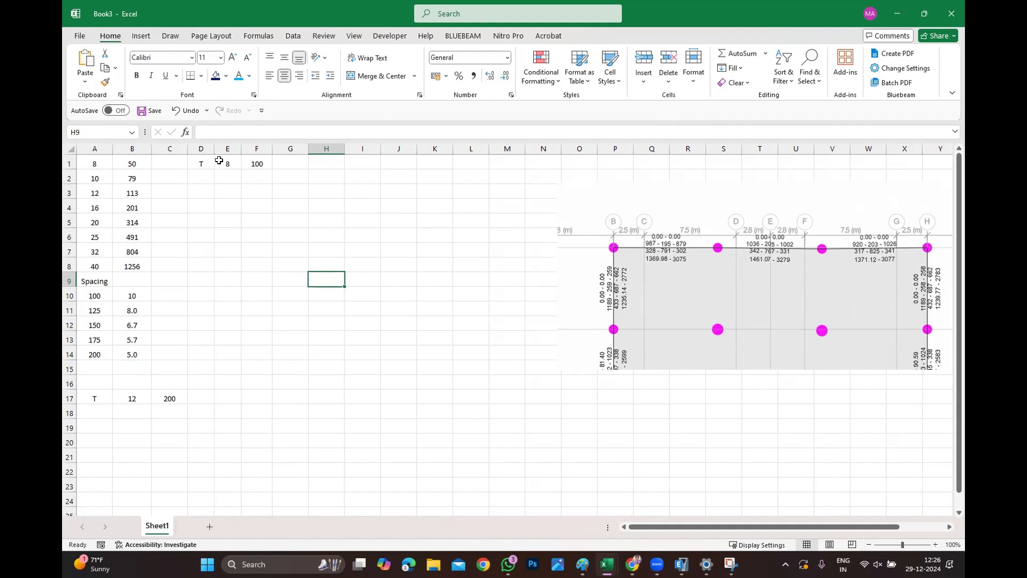
# Enter = in the cell after the 100 spacing and insert a blank column before the spacing.
pyautogui.click(288, 168)
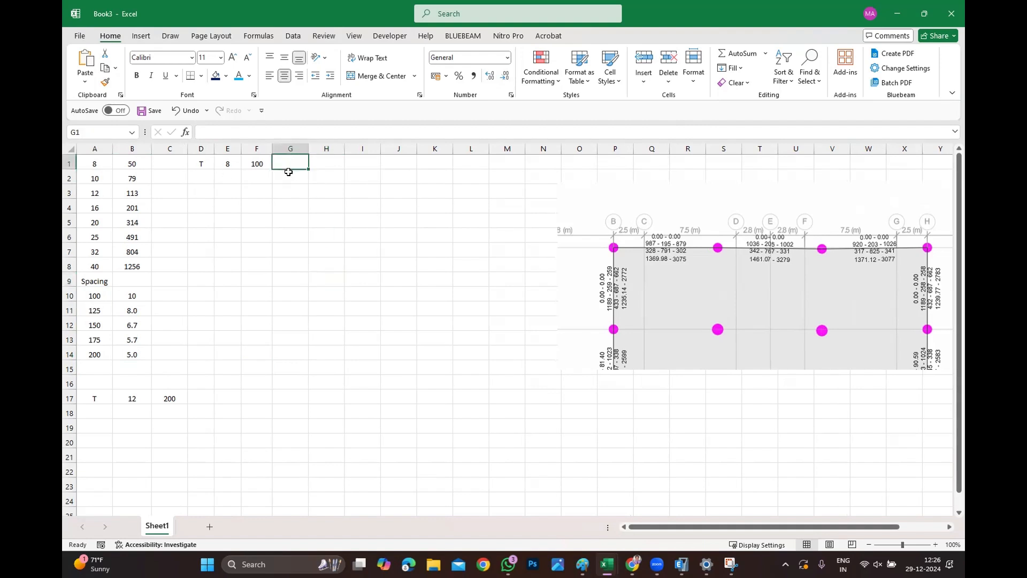
pyautogui.write('=')
pyautogui.press('Tab')
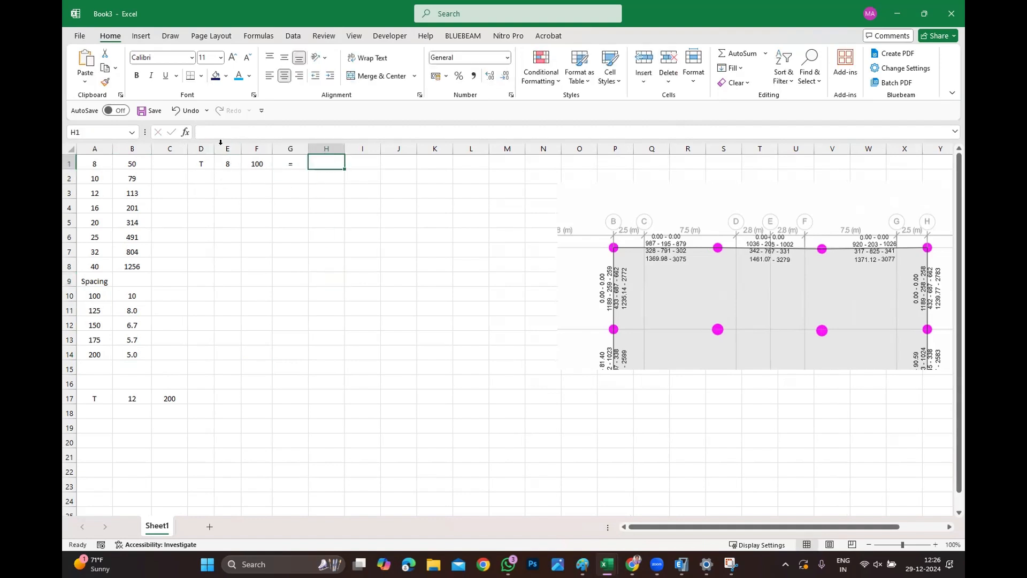
pyautogui.rightClick(261, 150)
pyautogui.click(306, 270)
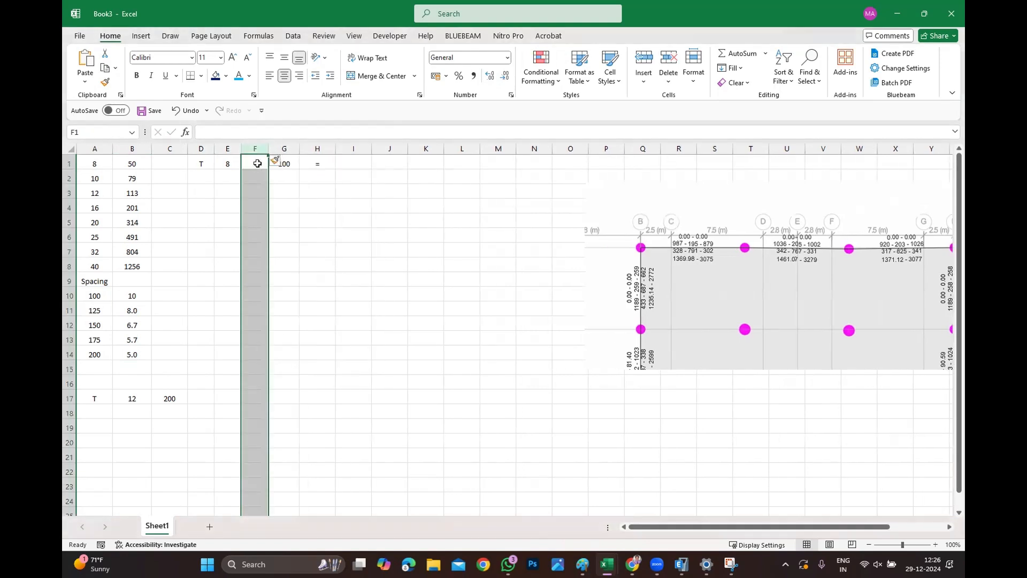
# Enter the @ symbol in cell F1 between the bar diameter 8 and spacing 100.
pyautogui.click(256, 163)
pyautogui.write('-')
pyautogui.click(284, 220)
pyautogui.press('Escape')
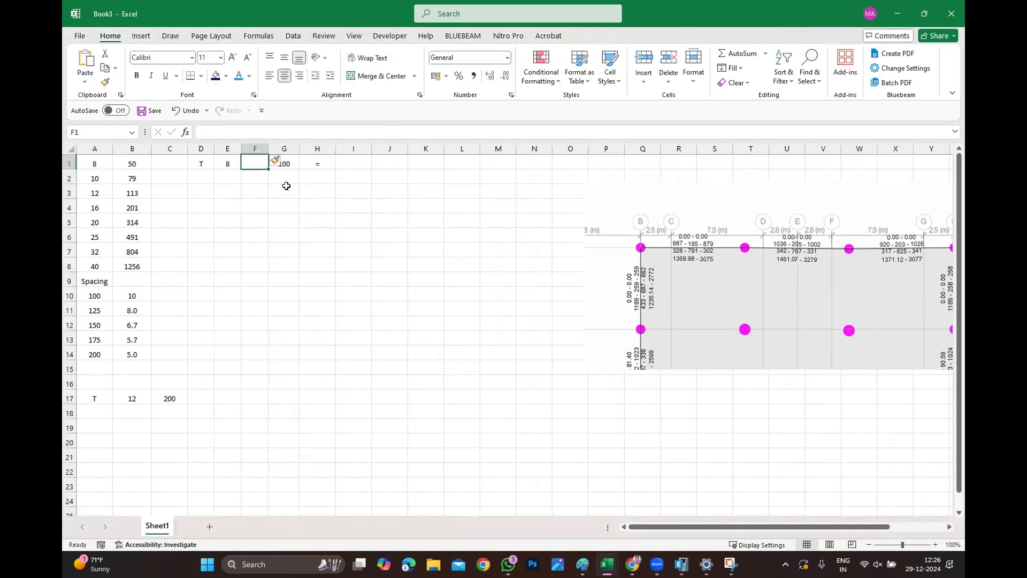
pyautogui.write("'-")
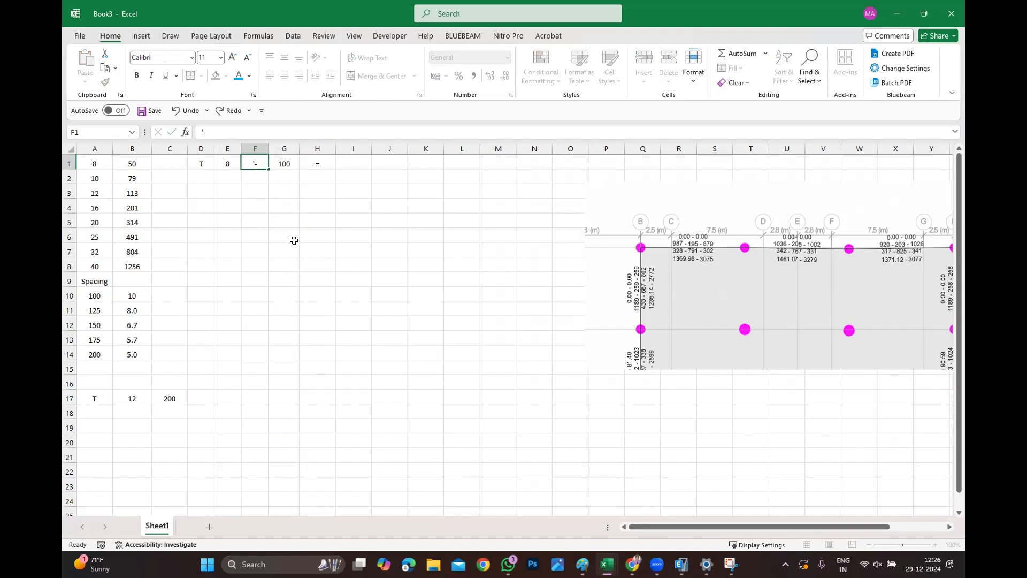
pyautogui.click(293, 239)
pyautogui.moveTo(268, 149); pyautogui.dragTo(248, 150)
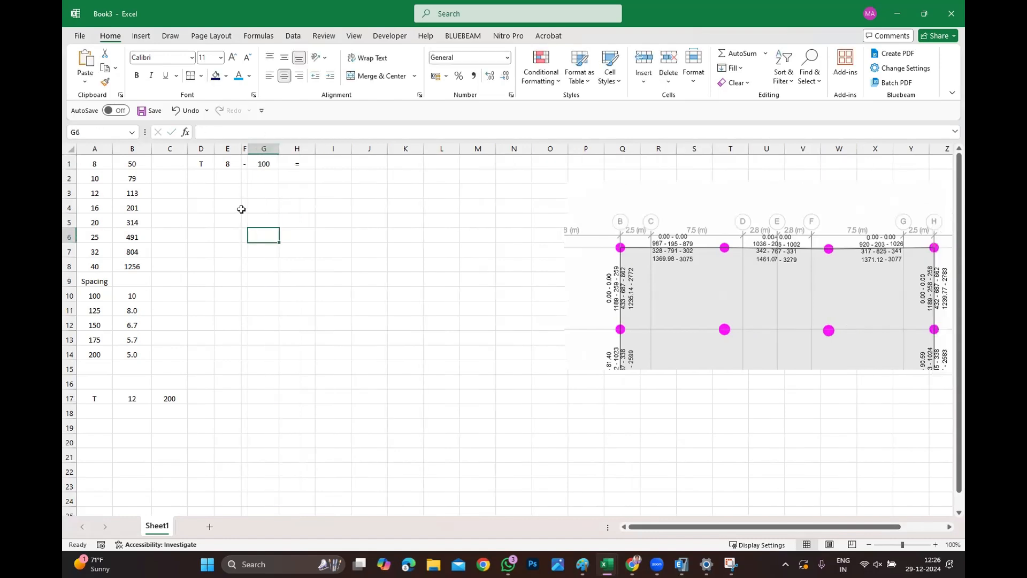
pyautogui.click(245, 164)
pyautogui.write('@I9')
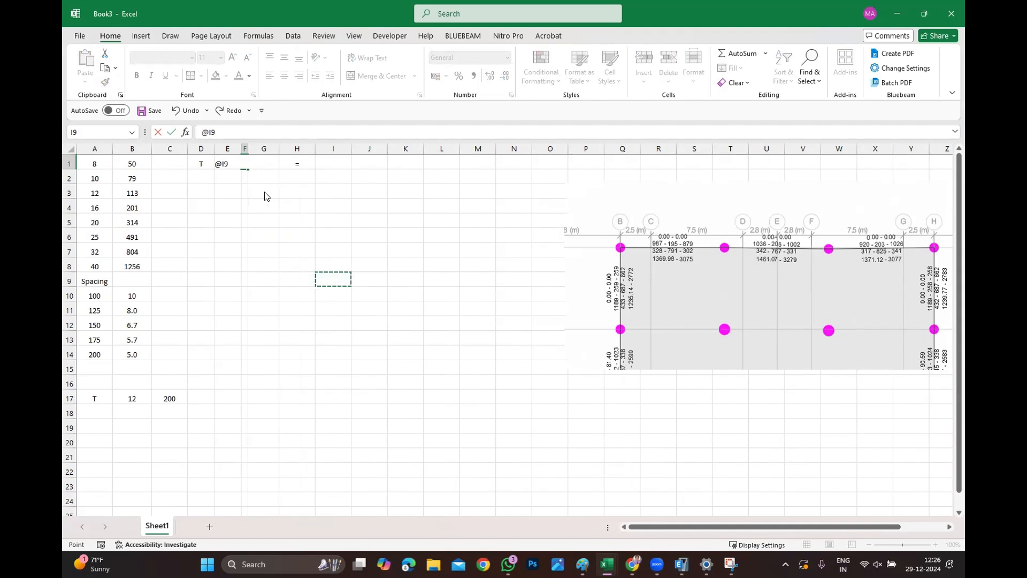
pyautogui.press('BackSpace')
pyautogui.write("'@")
# Resize column F to fit the @ symbol.
pyautogui.moveTo(270, 235); pyautogui.dragTo(297, 222)
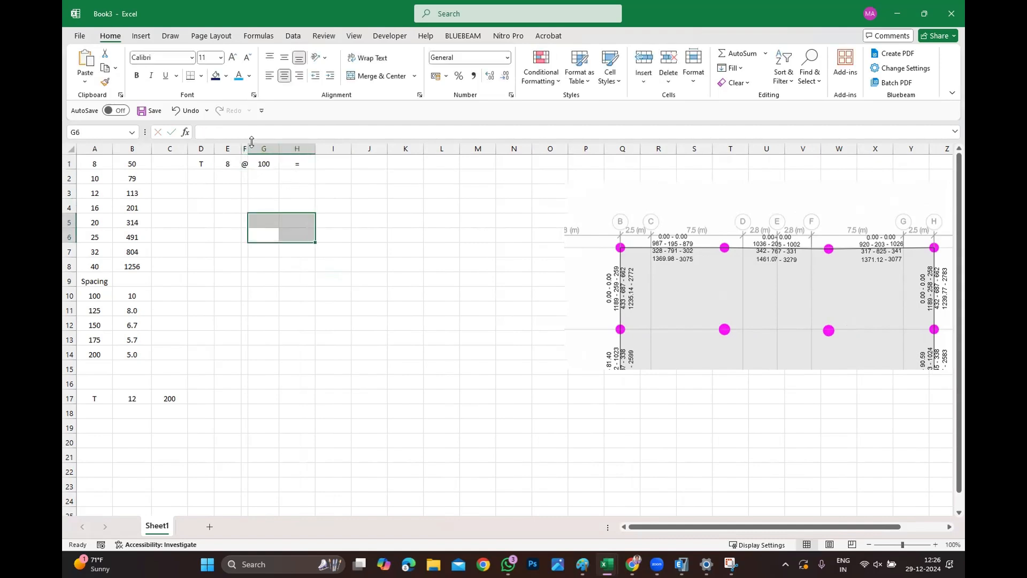
pyautogui.moveTo(245, 147); pyautogui.dragTo(256, 148)
pyautogui.click(276, 205)
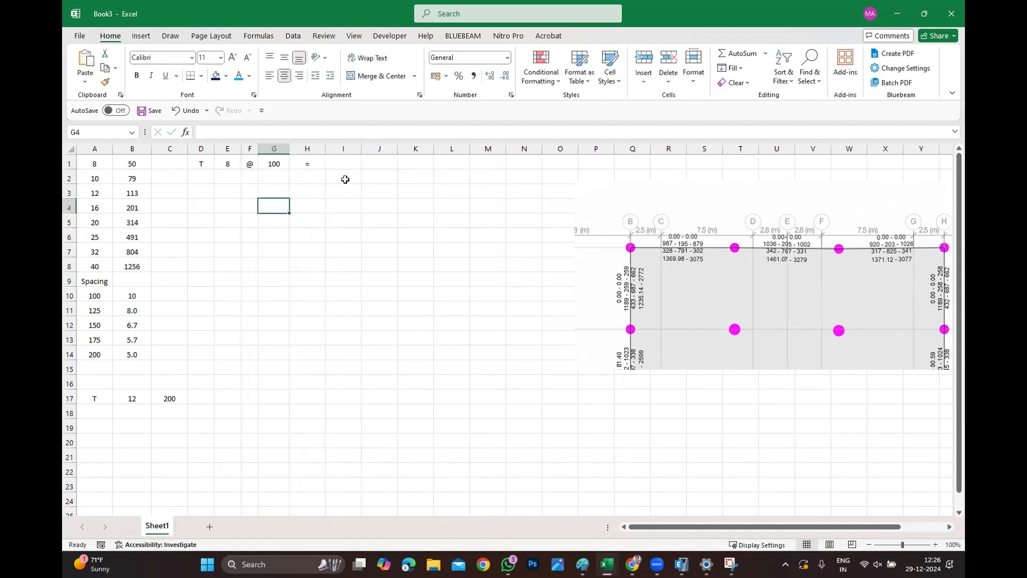
# Enter the formula =B1*B10 in cell I1 to get the steel area per metre.
pyautogui.click(341, 164)
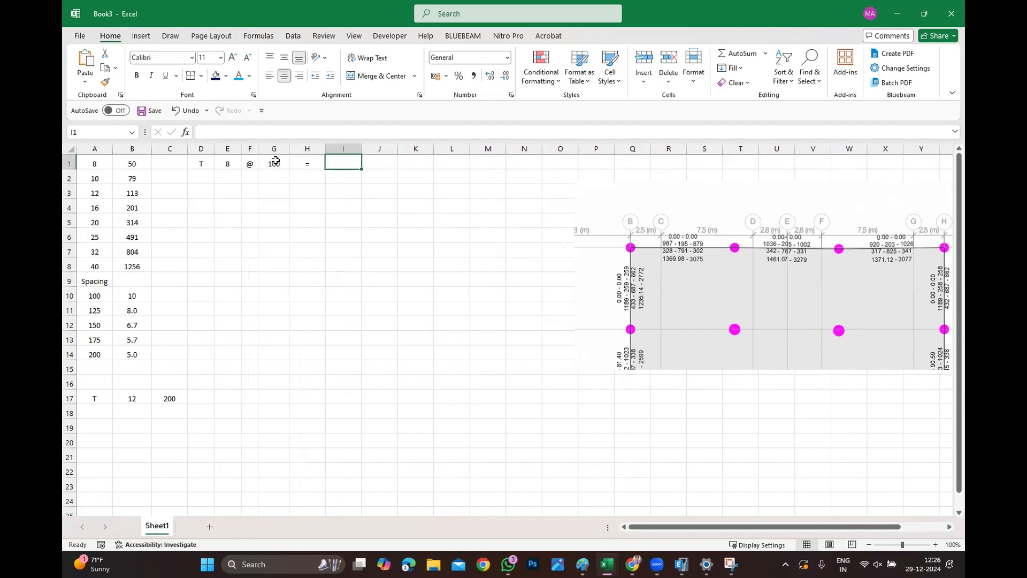
pyautogui.write('=')
pyautogui.click(129, 163)
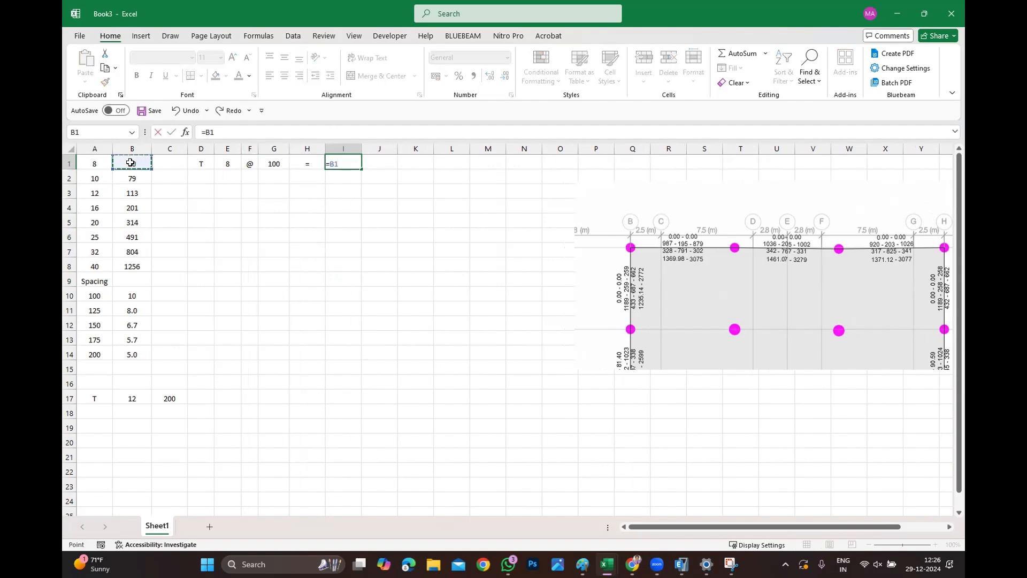
pyautogui.write('*')
pyautogui.click(130, 300)
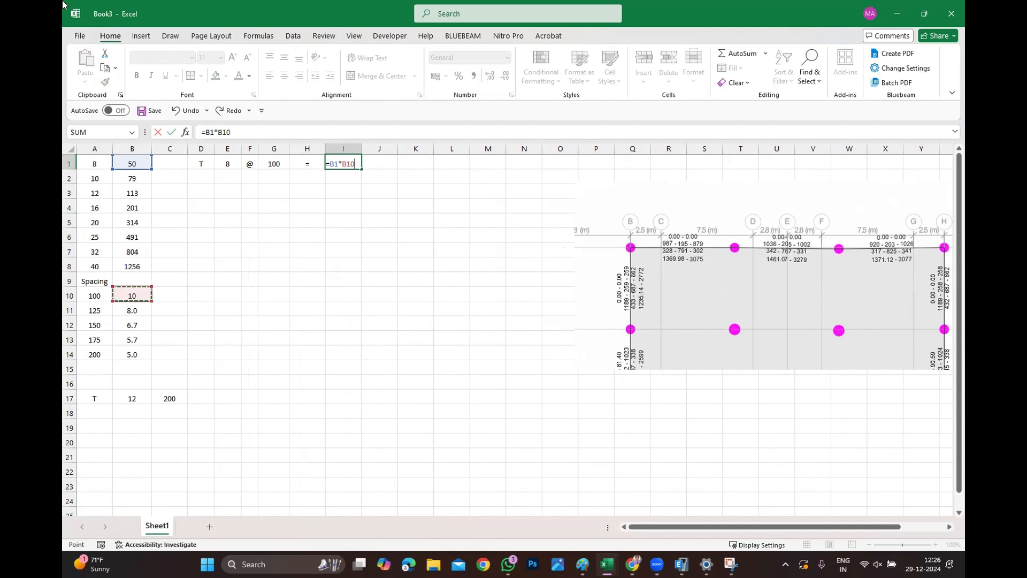
pyautogui.press('Return')
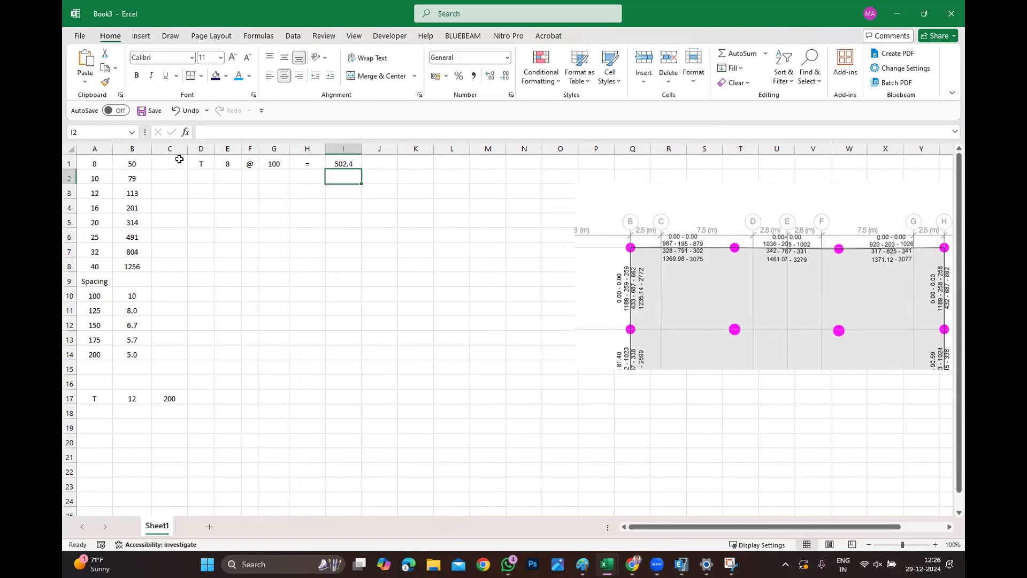
# Insert a new row above the first row of the sheet.
pyautogui.click(70, 163)
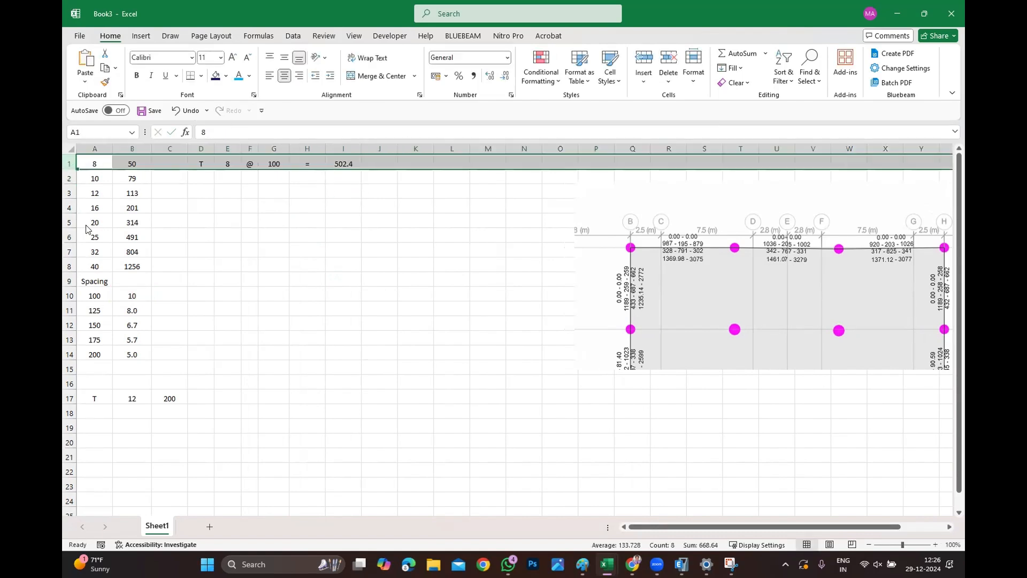
pyautogui.rightClick(70, 163)
pyautogui.click(93, 277)
# Enter the headers Dia in A1 and Area (mm2/m) in B1.
pyautogui.click(86, 160)
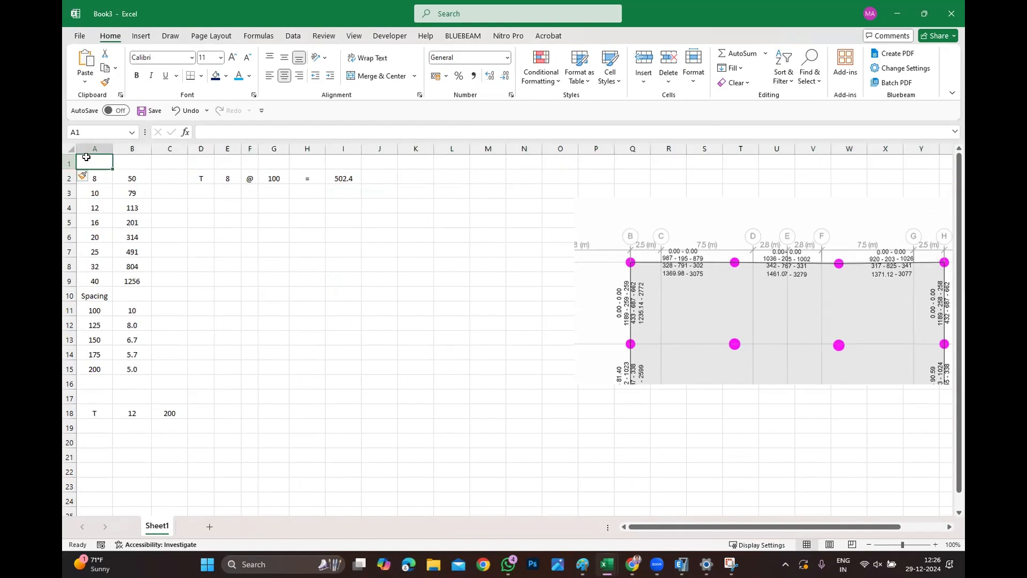
pyautogui.write('Dia')
pyautogui.press('Tab')
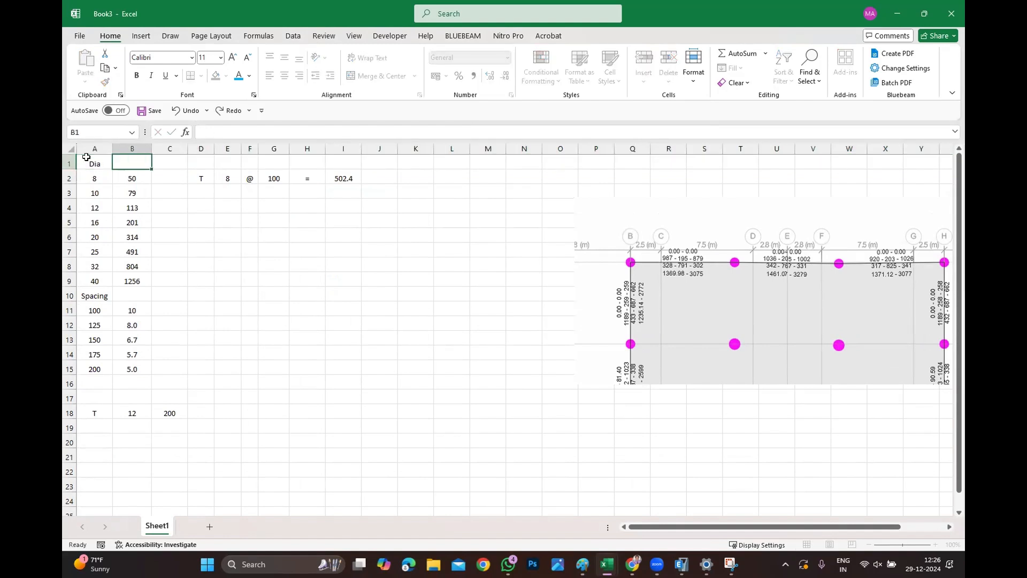
pyautogui.write('Area')
pyautogui.press('Return')
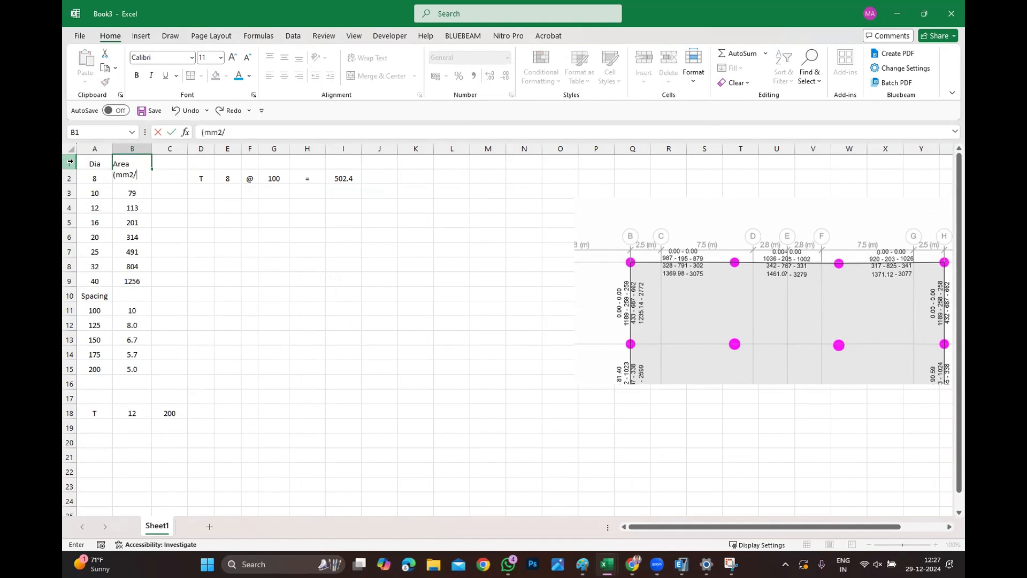
# Autofit the header row's height to show the wrapped Area (mm2/m) heading.
pyautogui.click(388, 370)
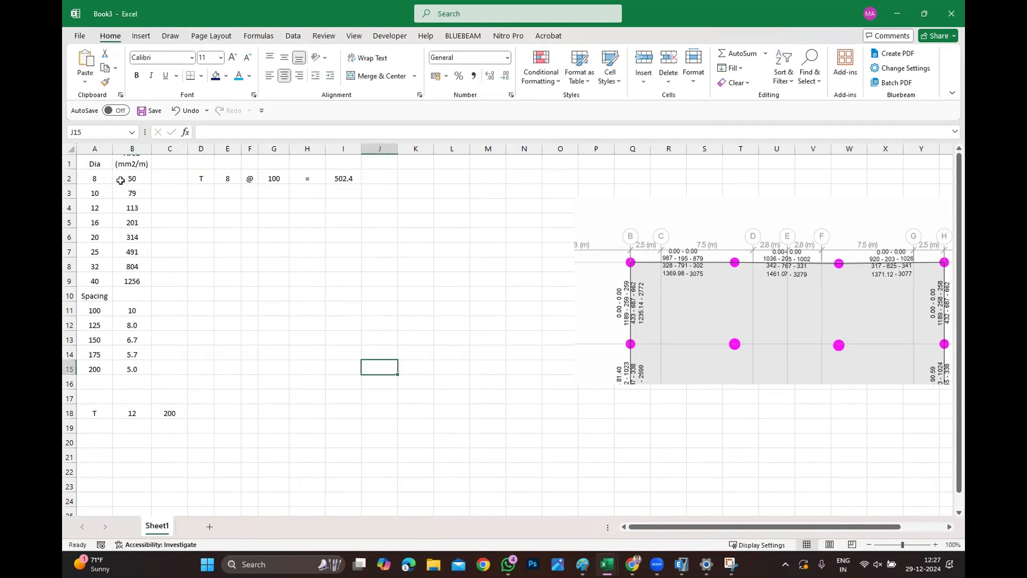
pyautogui.doubleClick(70, 170)
pyautogui.moveTo(379, 288); pyautogui.dragTo(369, 270)
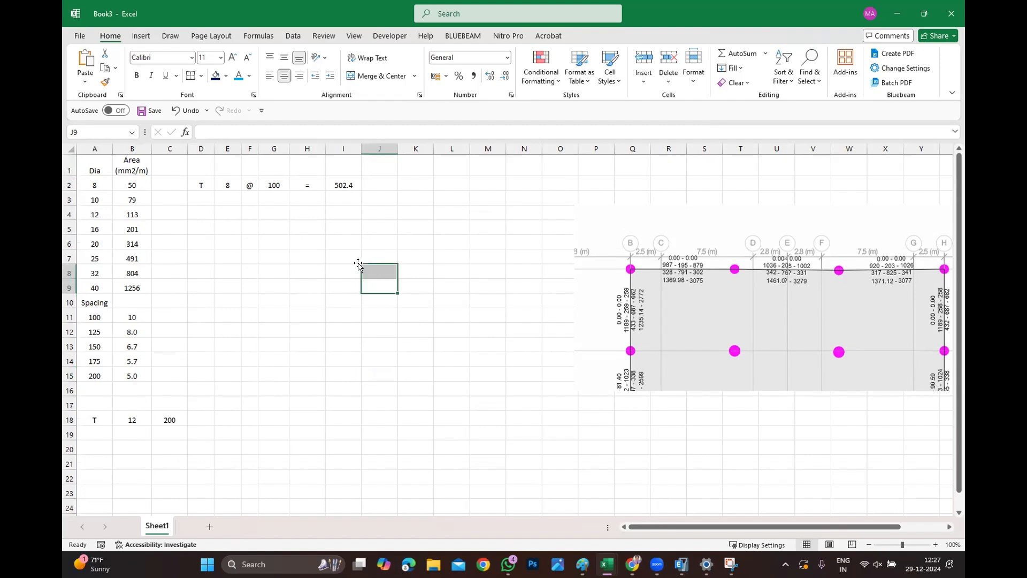
pyautogui.click(202, 165)
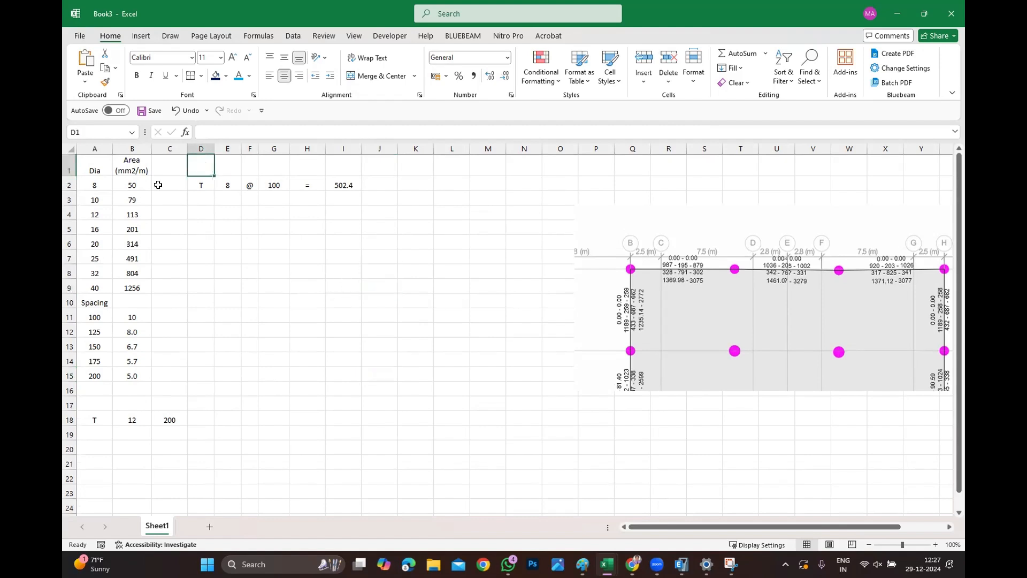
pyautogui.click(144, 111)
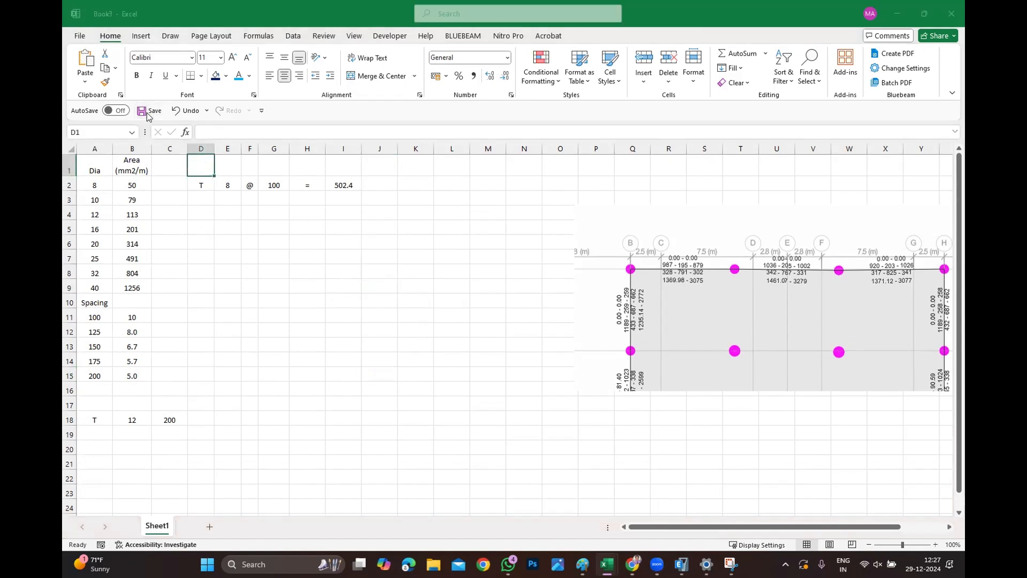
pyautogui.press('Escape')
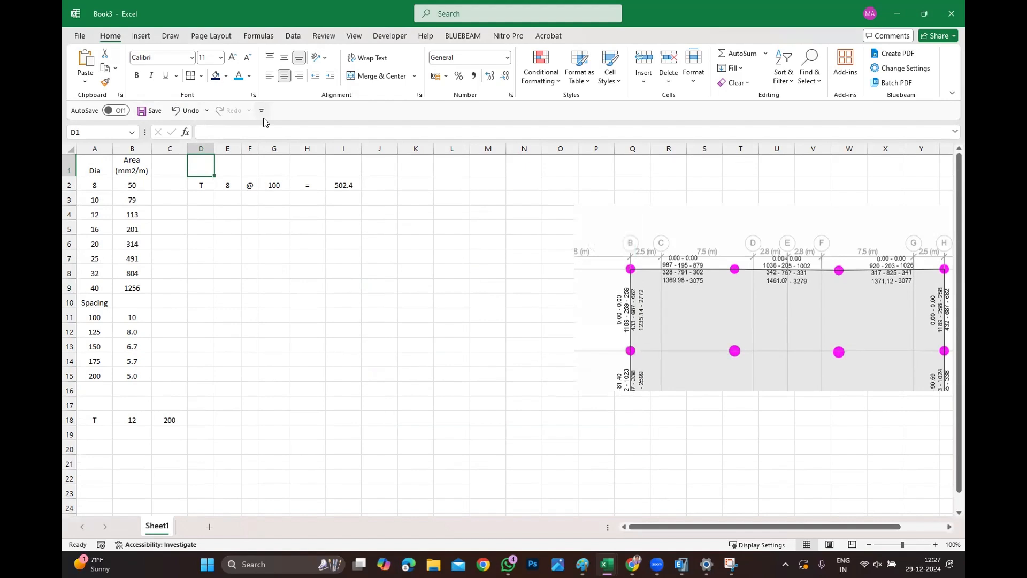
# Enter the headers Dia in E1 and Spacing in G1 above the bar notation.
pyautogui.click(230, 161)
pyautogui.write('Dia')
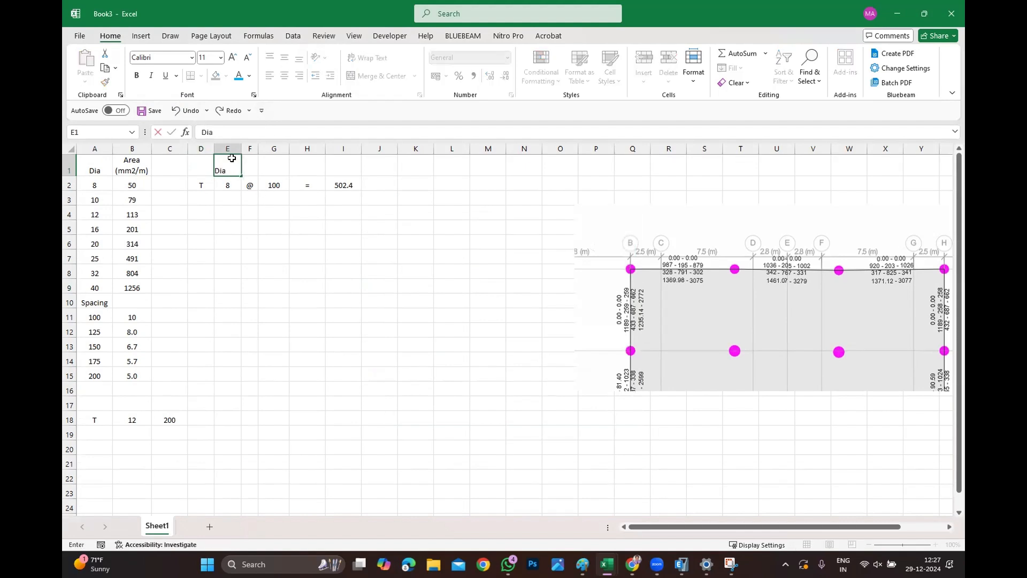
pyautogui.press('Tab')
pyautogui.press('Tab')
pyautogui.write('Spaci')
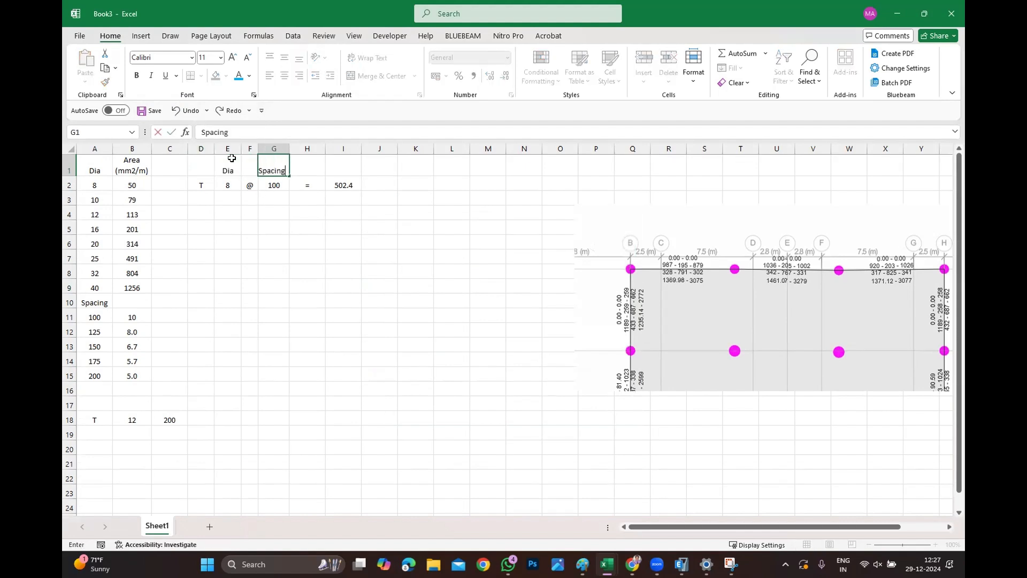
pyautogui.press('Tab')
pyautogui.press('Tab')
pyautogui.write('Area')
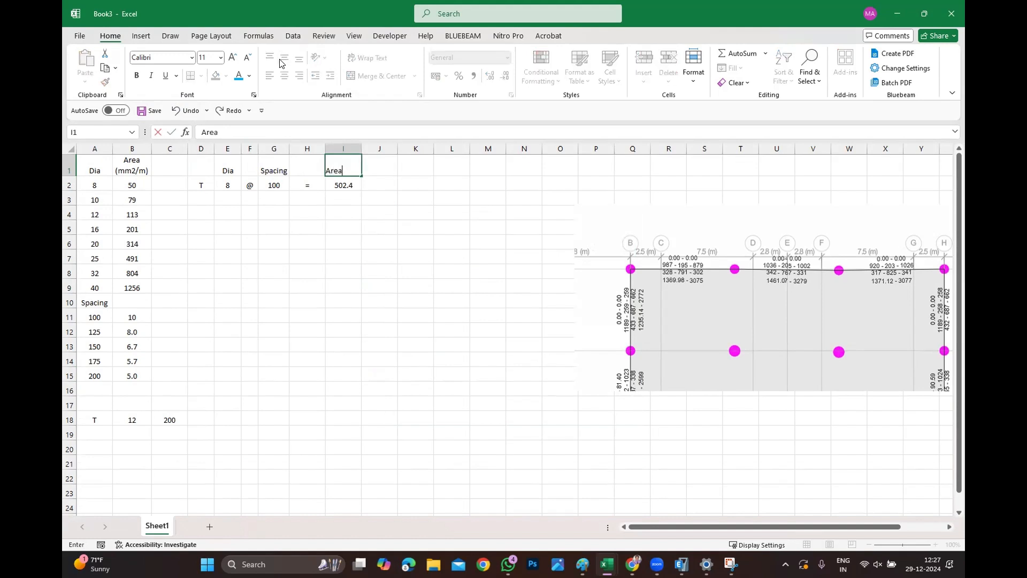
pyautogui.press('Escape')
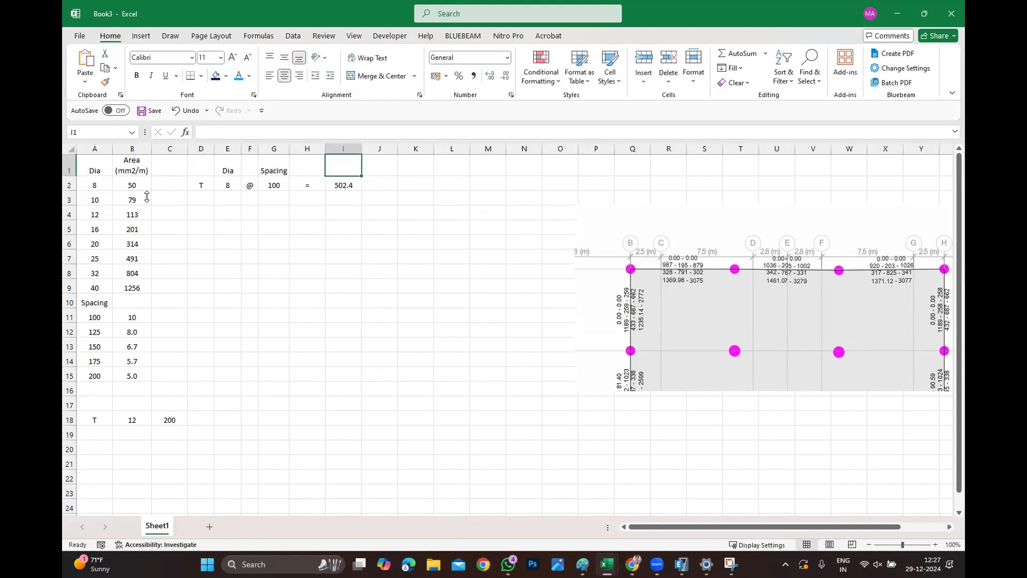
# Copy the Area (mm2/m) header from B1 into cell I1 above the area result.
pyautogui.click(129, 162)
pyautogui.hotkey('ctrl', 'c')
pyautogui.click(348, 185)
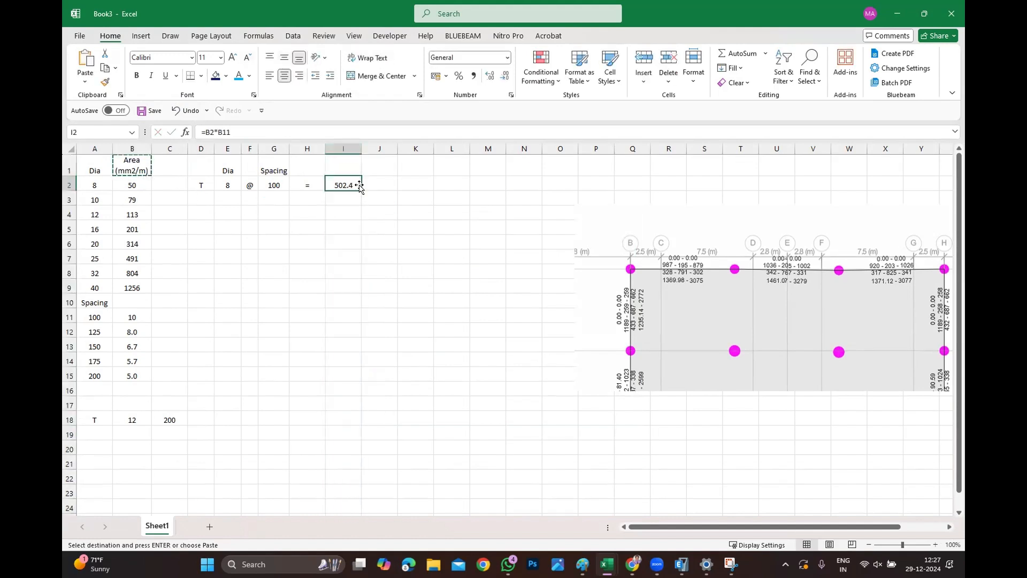
pyautogui.click(348, 163)
pyautogui.hotkey('ctrl', 'v')
pyautogui.click(411, 285)
pyautogui.press('Escape')
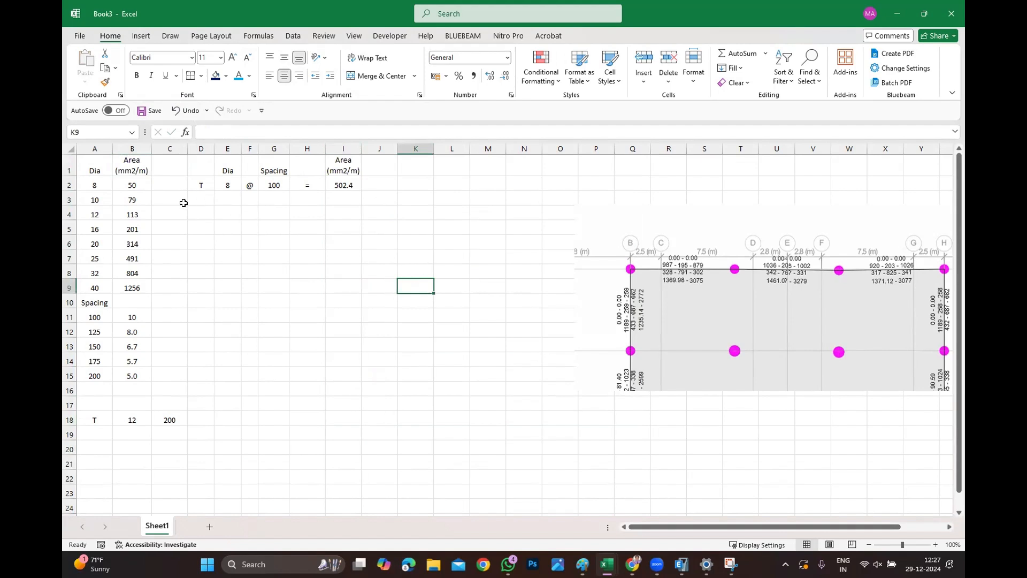
# Copy the T, 8, @, 100 bar notation from row 2 into rows 3 to 6.
pyautogui.moveTo(203, 183); pyautogui.dragTo(353, 185)
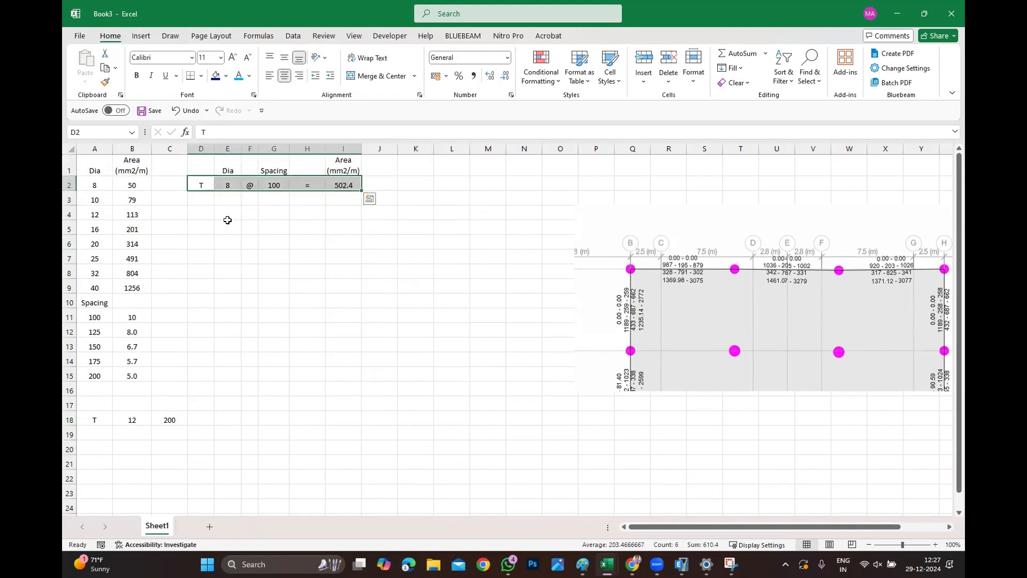
pyautogui.hotkey('ctrl', 'c')
pyautogui.click(202, 198)
pyautogui.press('Escape')
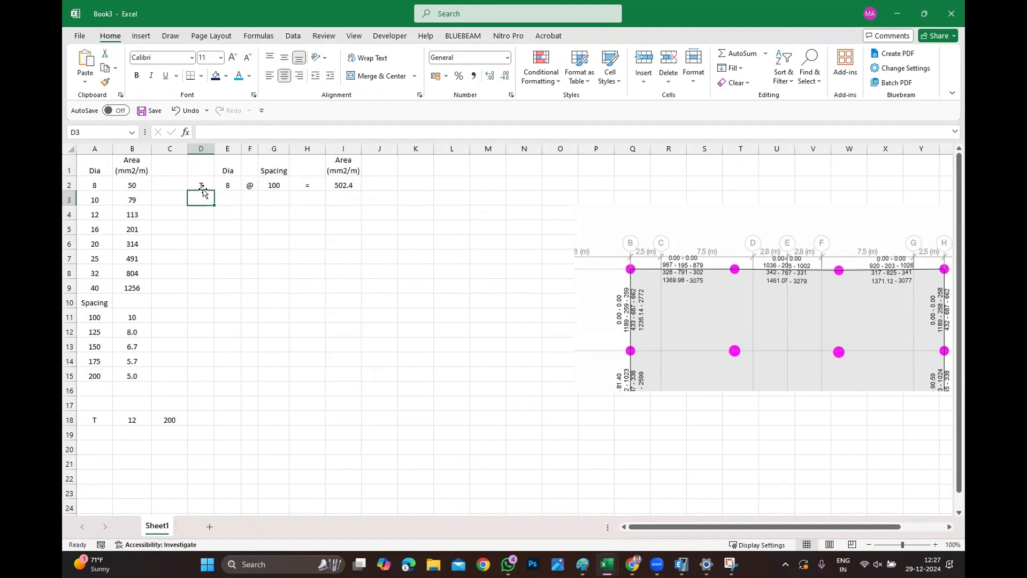
pyautogui.moveTo(202, 185); pyautogui.dragTo(283, 180)
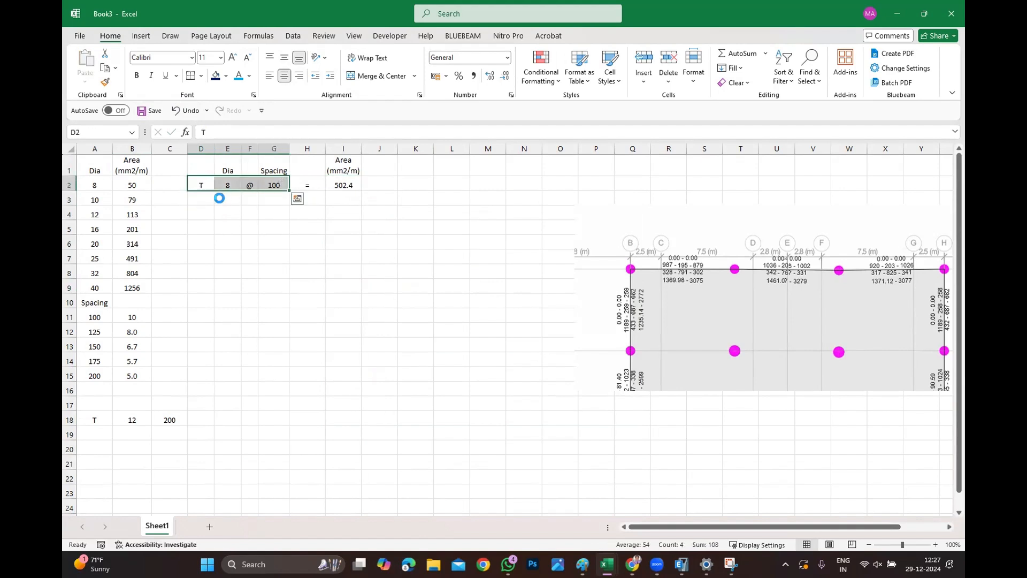
pyautogui.hotkey('ctrl', 'c')
pyautogui.moveTo(209, 199); pyautogui.dragTo(268, 240)
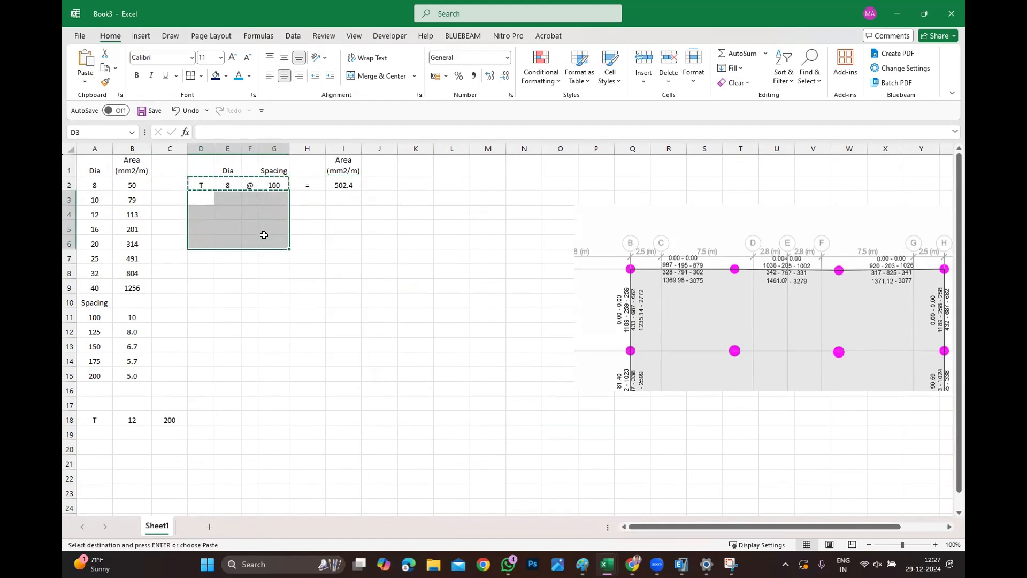
pyautogui.hotkey('ctrl', 'v')
pyautogui.press('Escape')
# Enter spacings 125, 150, 175 and 200 in G3 to G6.
pyautogui.click(271, 198)
pyautogui.write('125')
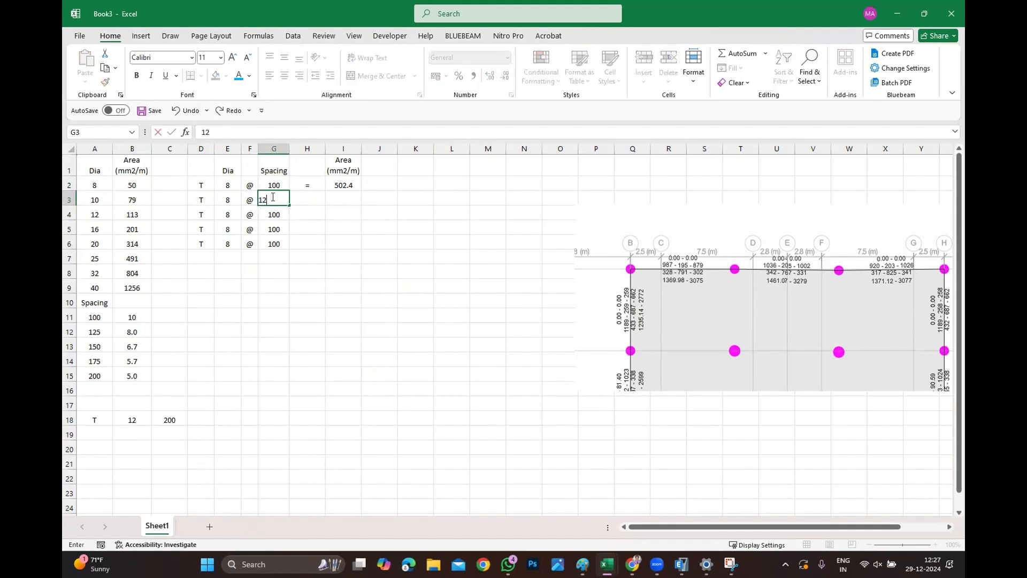
pyautogui.press('Return')
pyautogui.write('150')
pyautogui.press('Return')
pyautogui.write('175')
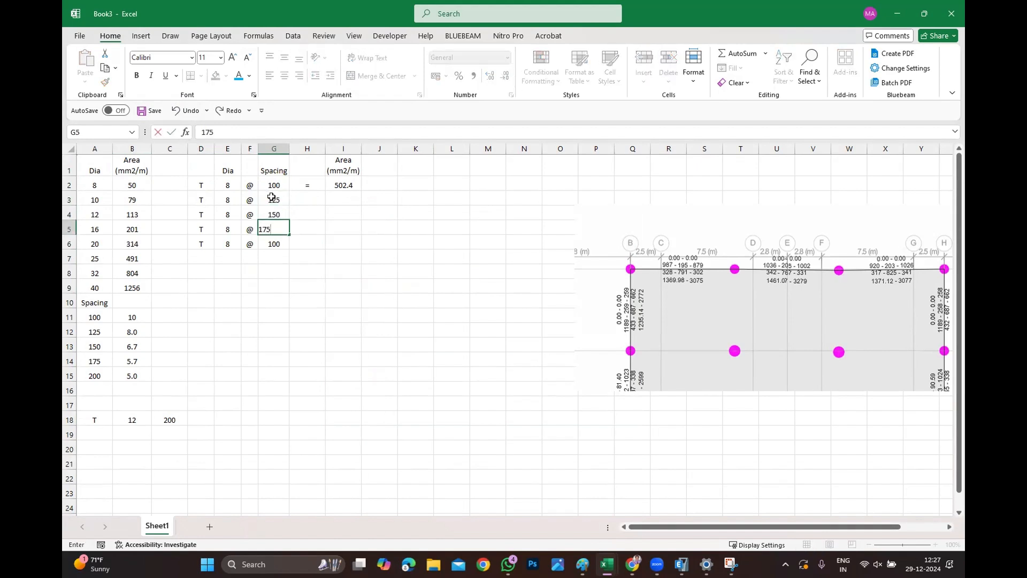
pyautogui.press('Return')
pyautogui.write('200')
# Copy the = sign from H2 down into H3 to H6.
pyautogui.click(307, 185)
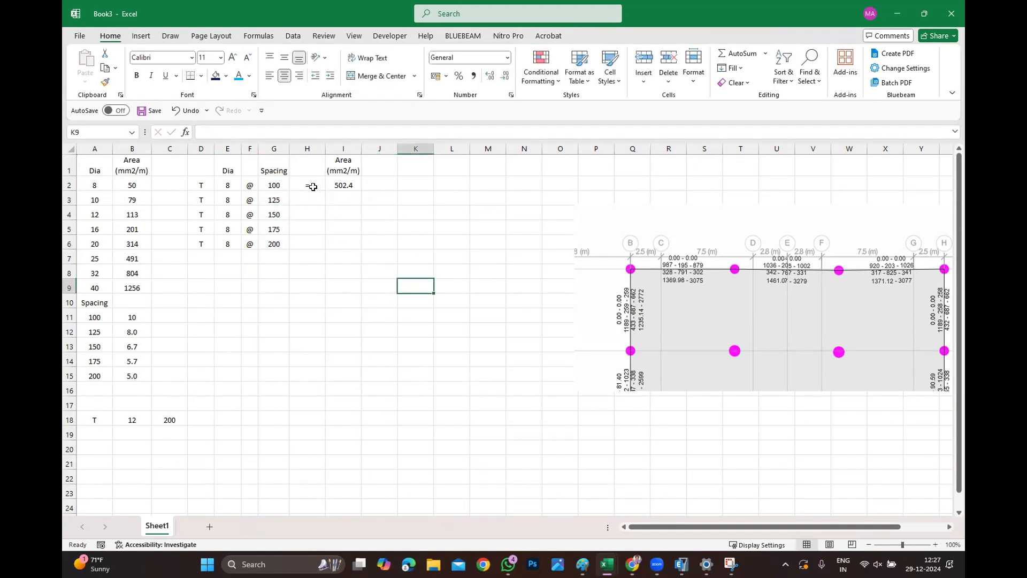
pyautogui.hotkey('ctrl', 'c')
pyautogui.moveTo(307, 200); pyautogui.dragTo(306, 244)
pyautogui.press('Return')
pyautogui.click(391, 221)
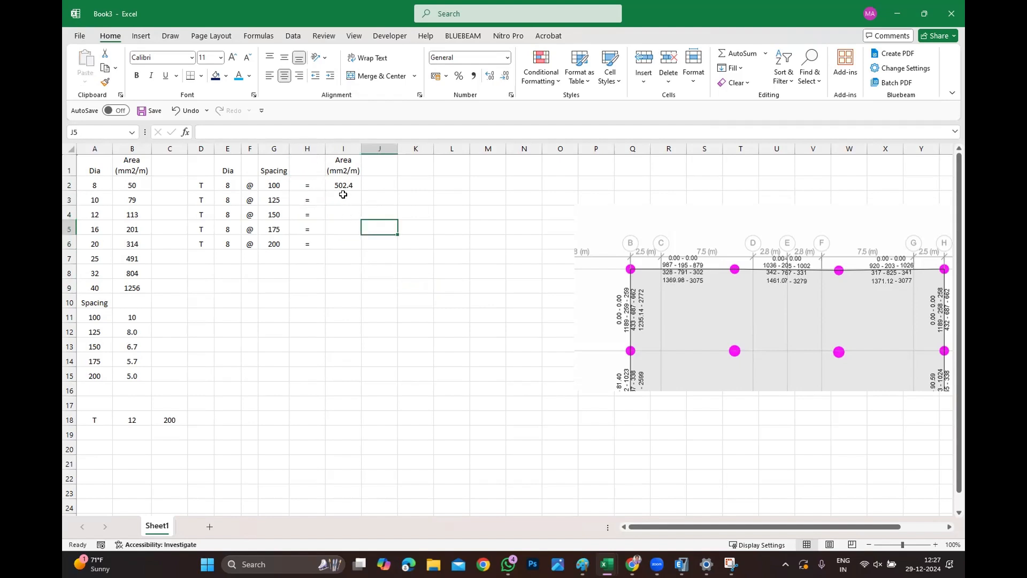
# Make the bar-area reference in I2's formula absolute, giving =$B$2*B11.
pyautogui.click(342, 185)
pyautogui.click(346, 196)
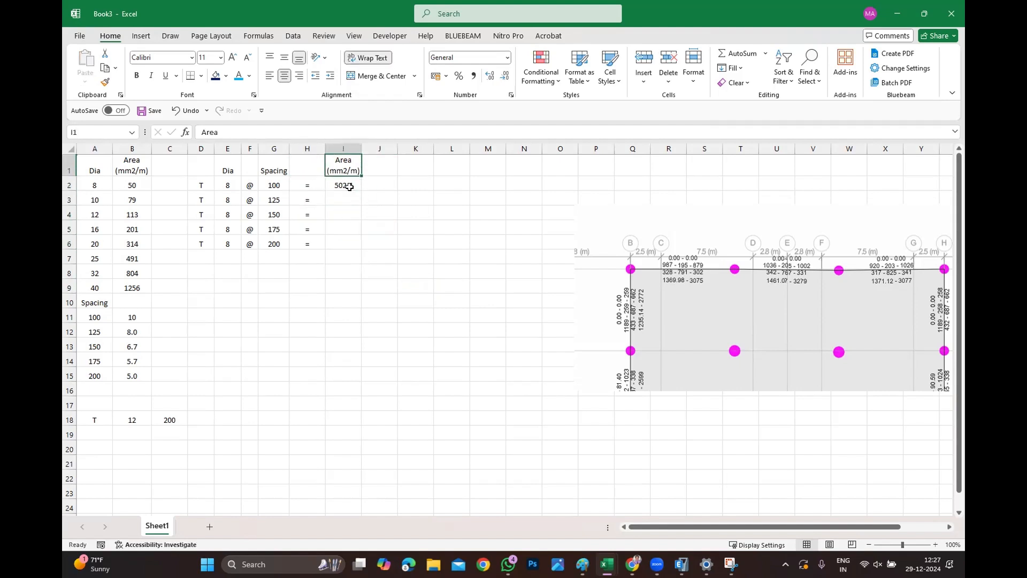
pyautogui.click(345, 185)
pyautogui.doubleClick(335, 184)
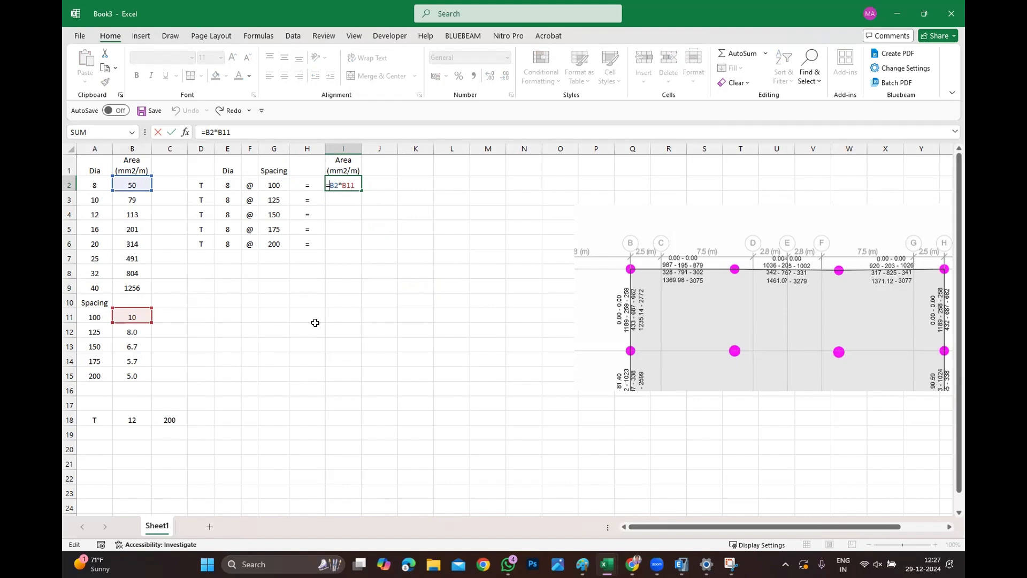
pyautogui.write('$B$')
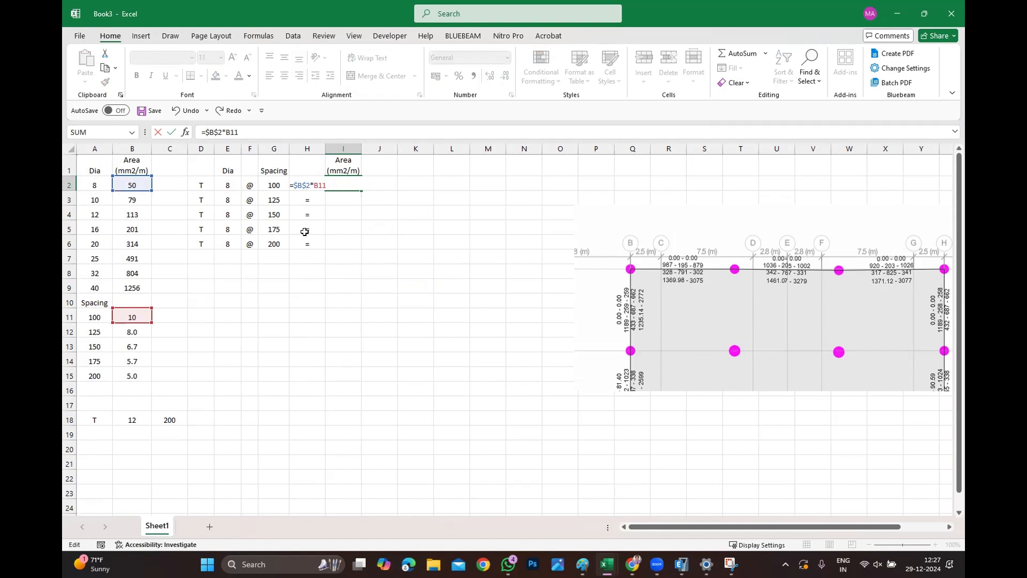
pyautogui.press('Return')
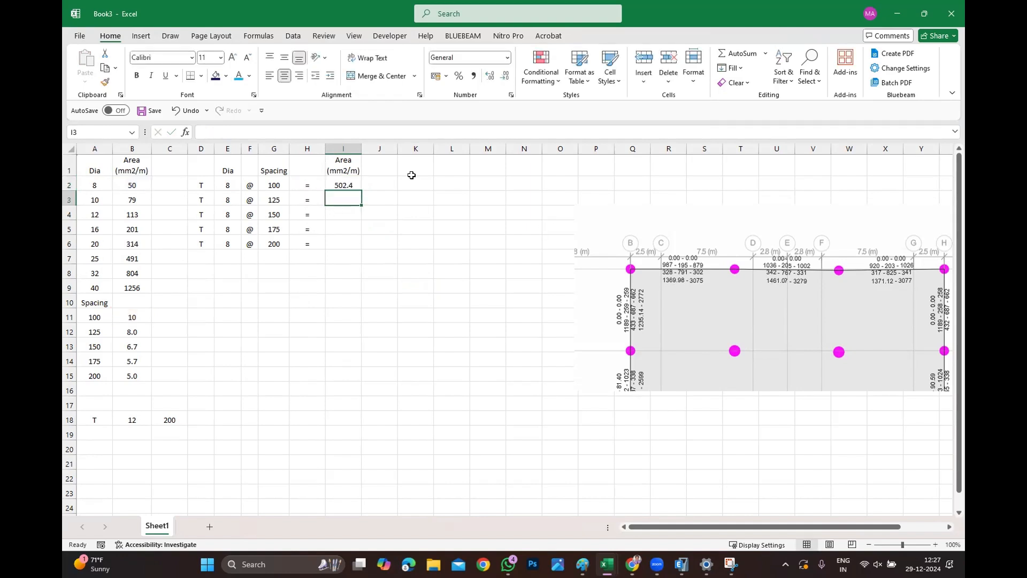
# Fill I2's area formula down through I6.
pyautogui.click(355, 184)
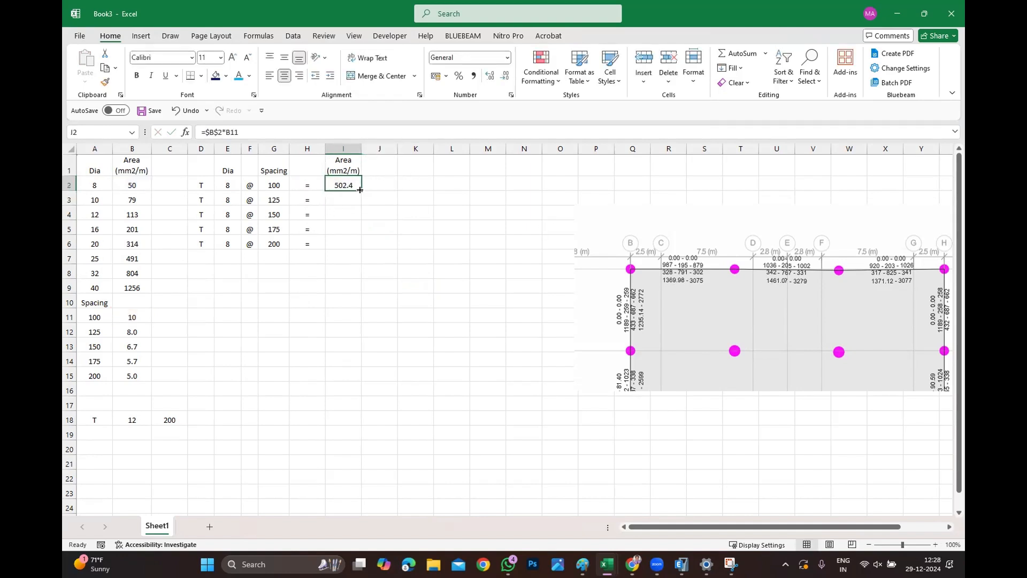
pyautogui.moveTo(360, 189); pyautogui.dragTo(345, 247)
pyautogui.click(490, 299)
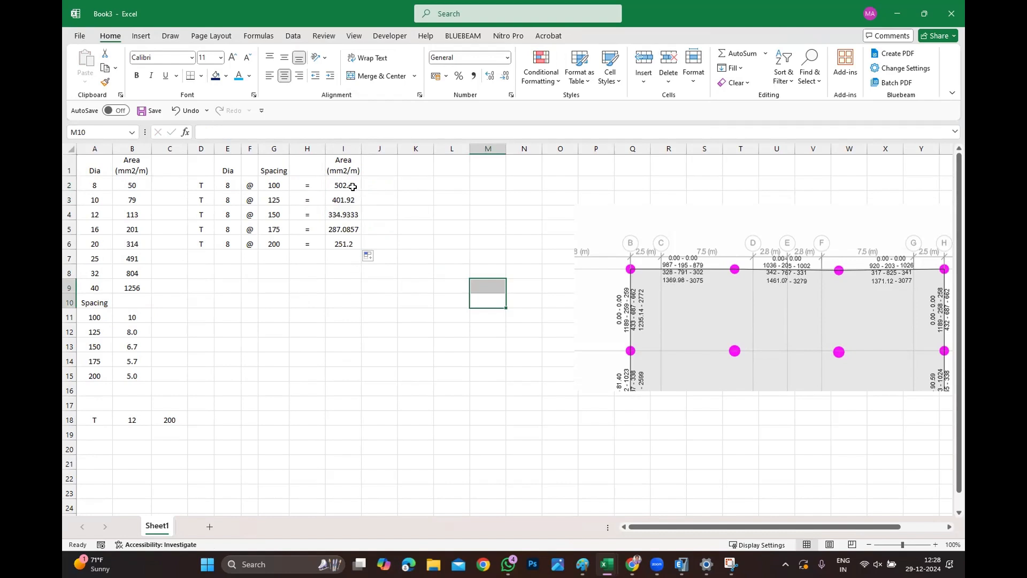
# Reduce the decimals of the area results in I2 to I6 to whole numbers.
pyautogui.moveTo(352, 186); pyautogui.dragTo(348, 244)
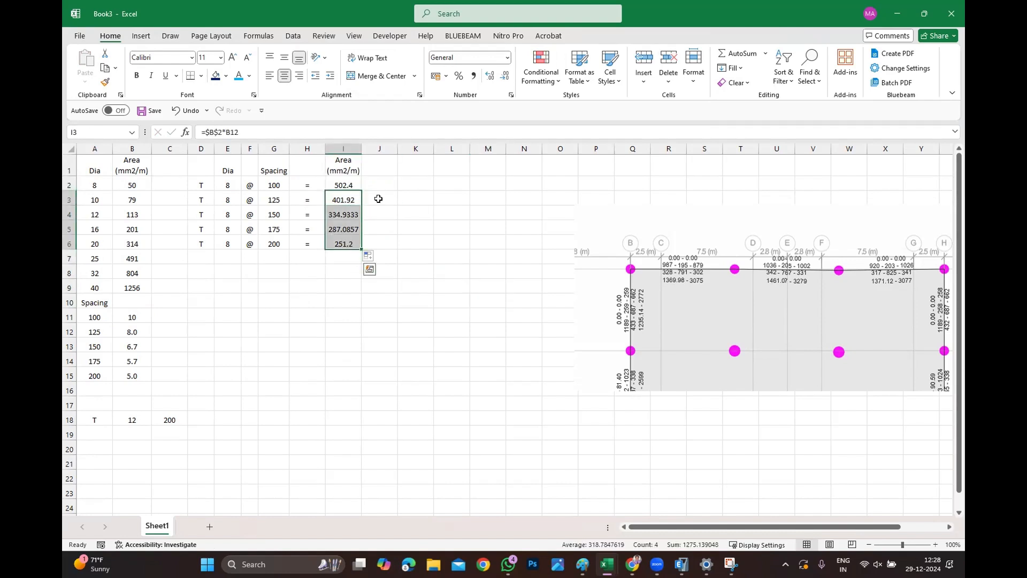
pyautogui.click(505, 76)
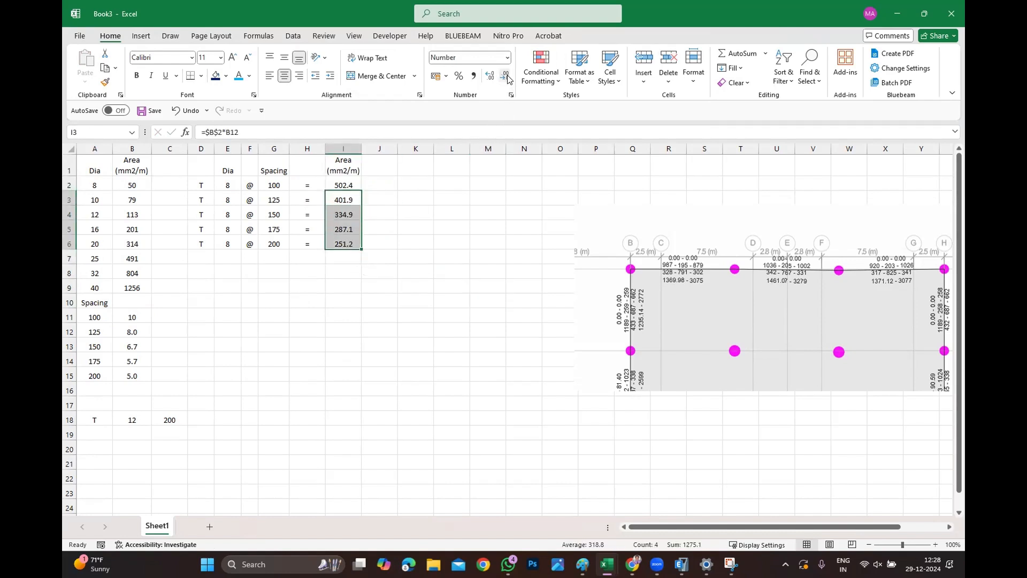
pyautogui.click(438, 238)
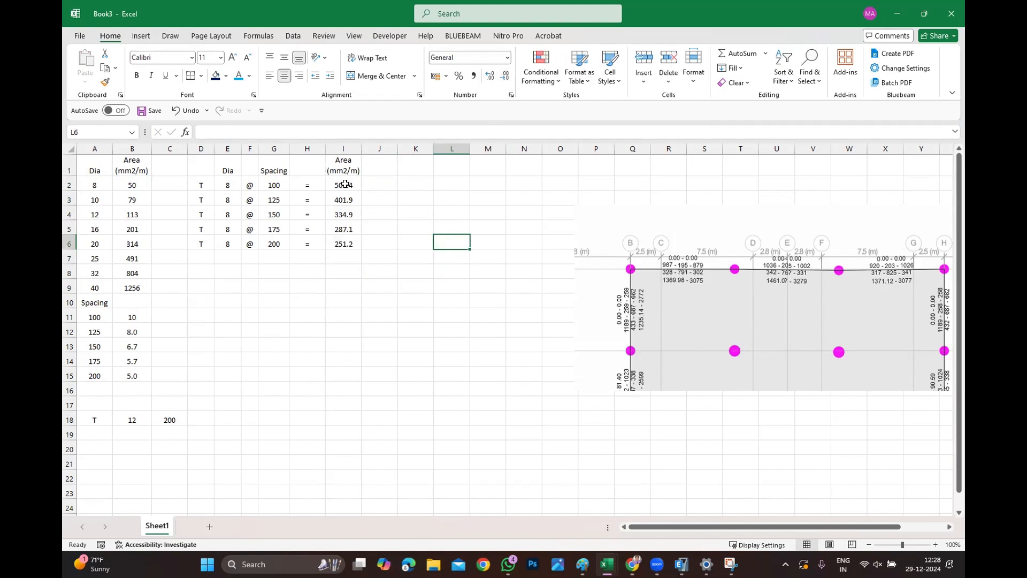
pyautogui.moveTo(345, 184); pyautogui.dragTo(345, 244)
pyautogui.click(504, 76)
pyautogui.click(478, 255)
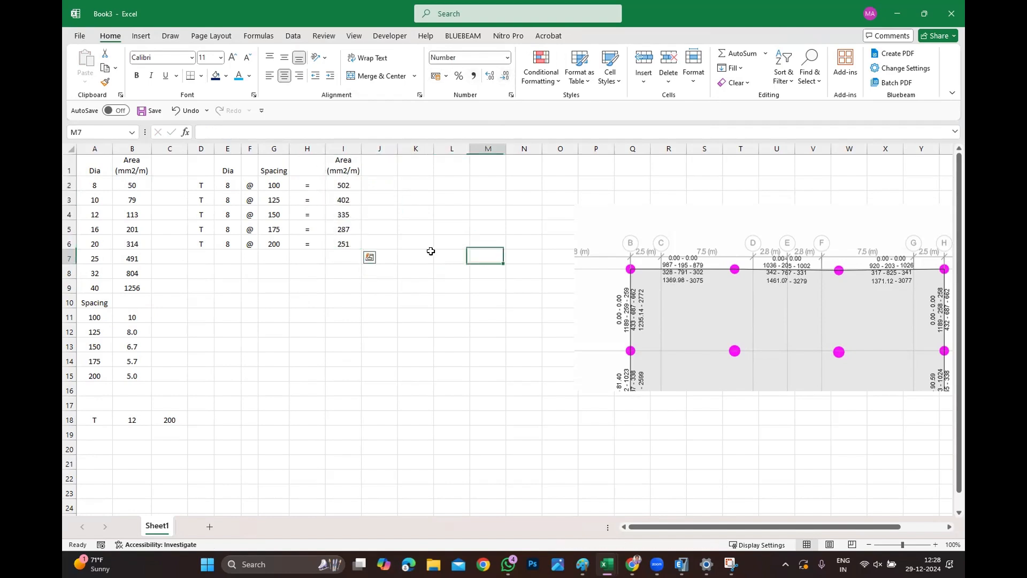
# Copy the 8 mm bar block D2:I6 and paste it starting at D8.
pyautogui.moveTo(208, 166); pyautogui.dragTo(350, 247)
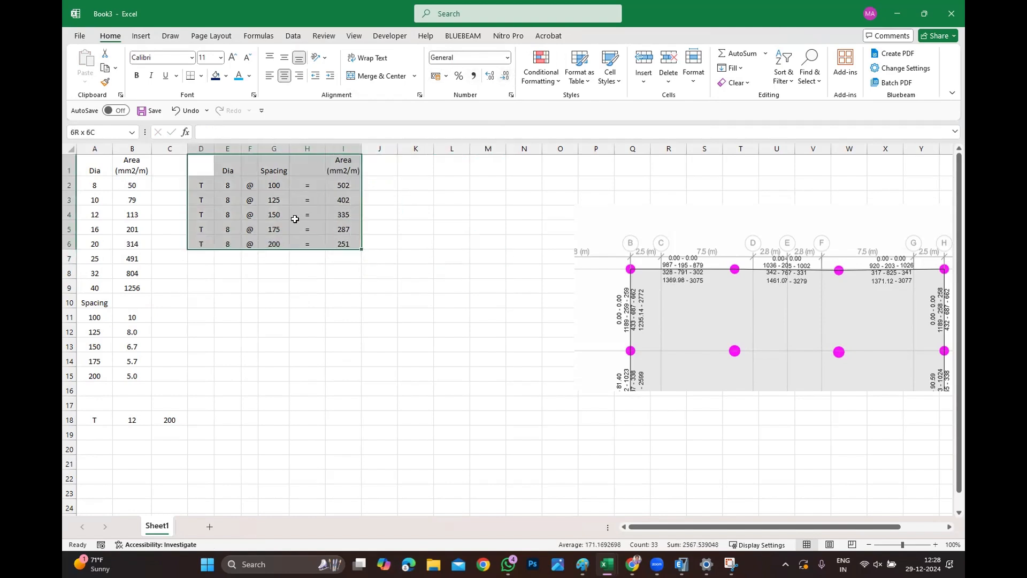
pyautogui.moveTo(211, 190); pyautogui.dragTo(339, 245)
pyautogui.hotkey('ctrl', 'c')
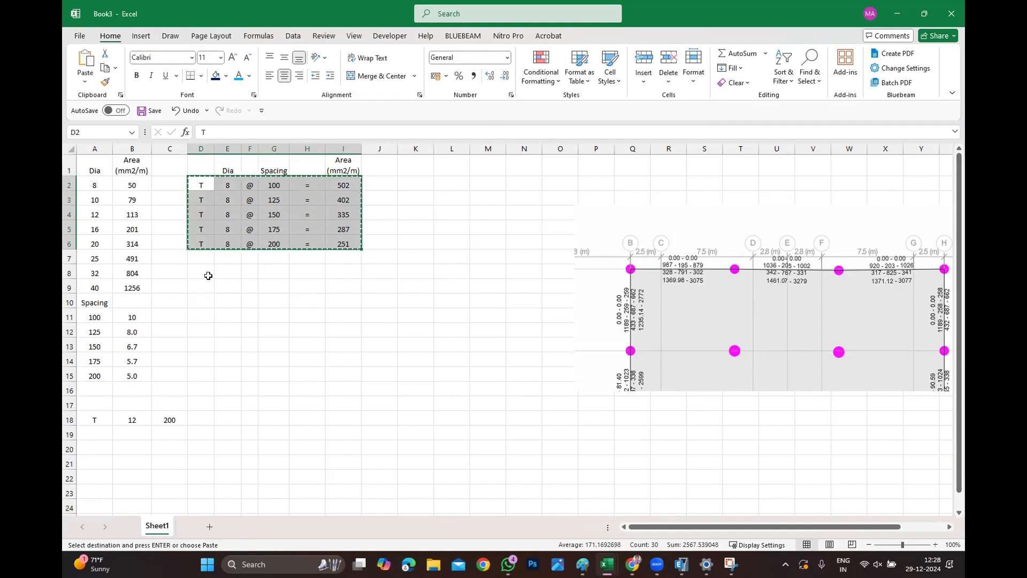
pyautogui.click(206, 273)
pyautogui.hotkey('ctrl', 'v')
# Set the bar diameter to 10 in E8 through E12.
pyautogui.click(229, 272)
pyautogui.write('10')
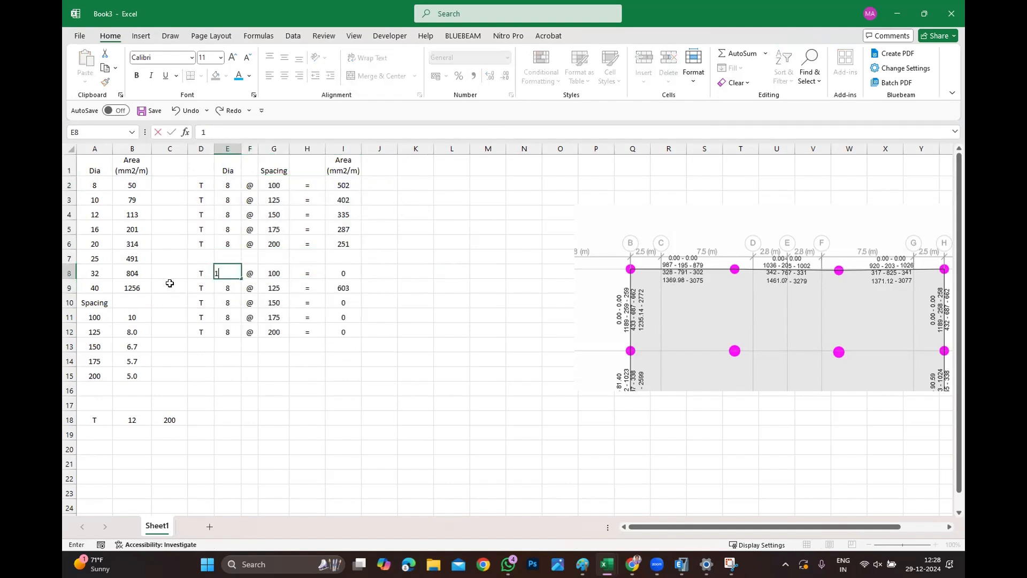
pyautogui.press('Return')
pyautogui.doubleClick(221, 282)
pyautogui.press('BackSpace')
pyautogui.write('10')
pyautogui.press('Return')
pyautogui.write('10')
pyautogui.press('Return')
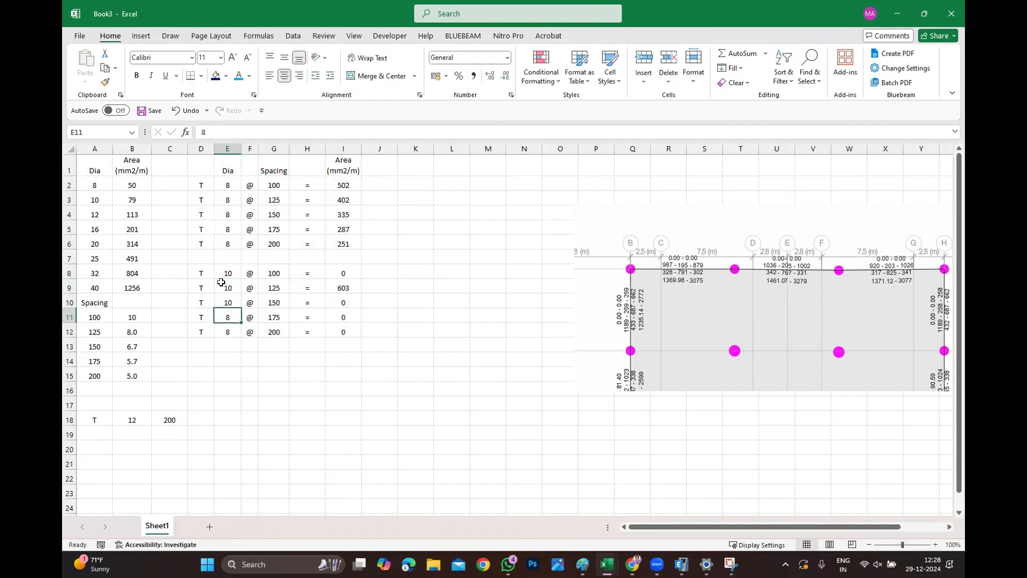
pyautogui.write('10')
pyautogui.press('Return')
pyautogui.write('10')
pyautogui.press('Return')
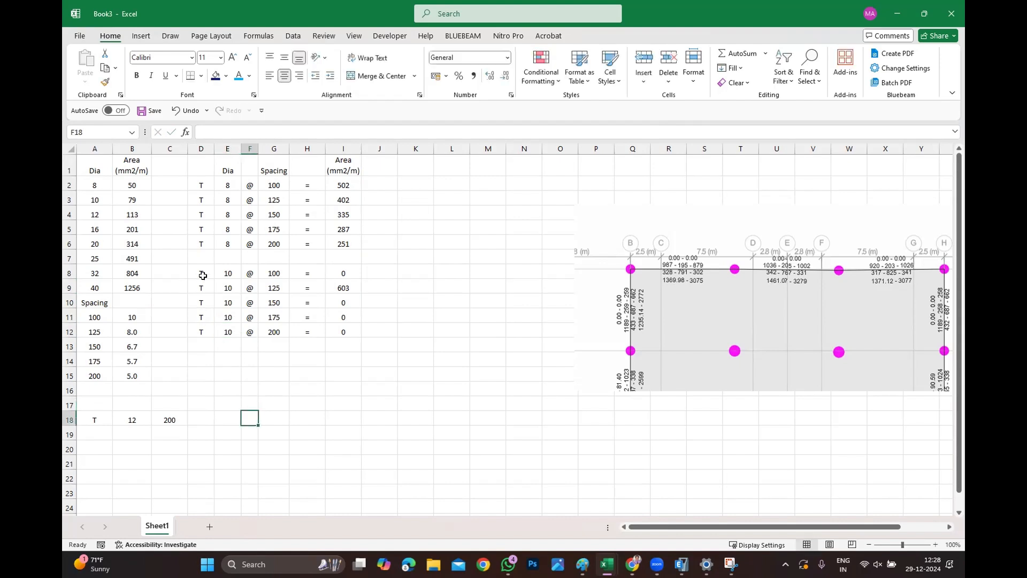
# Copy the 10 mm bar block D8:I12 and paste it starting at D14.
pyautogui.moveTo(201, 273); pyautogui.dragTo(344, 332)
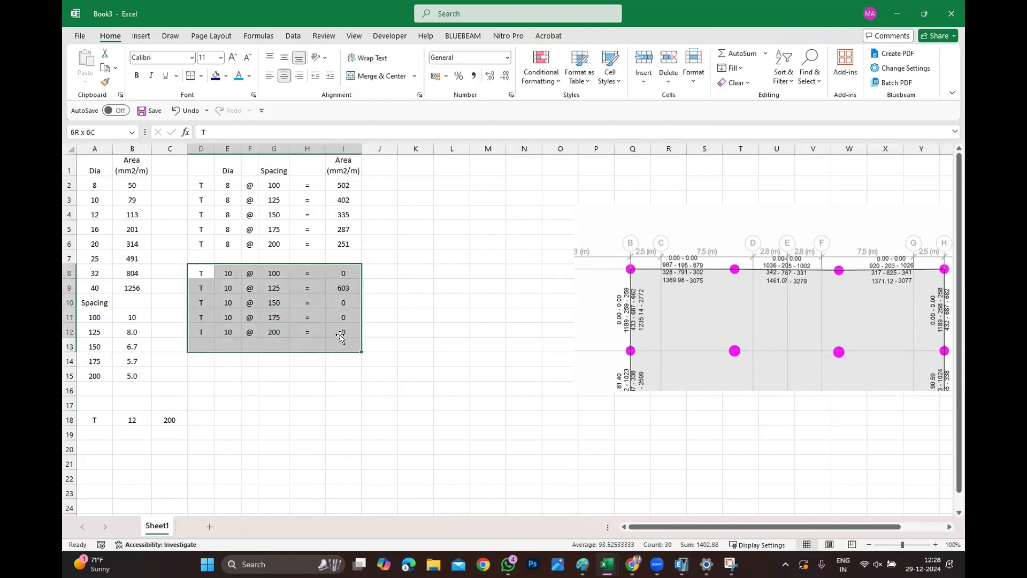
pyautogui.hotkey('ctrl', 'c')
pyautogui.click(198, 364)
pyautogui.hotkey('ctrl', 'v')
pyautogui.press('Escape')
# Set the bar diameter to 12 in E14 through E18.
pyautogui.click(228, 368)
pyautogui.press('F2')
pyautogui.press('BackSpace')
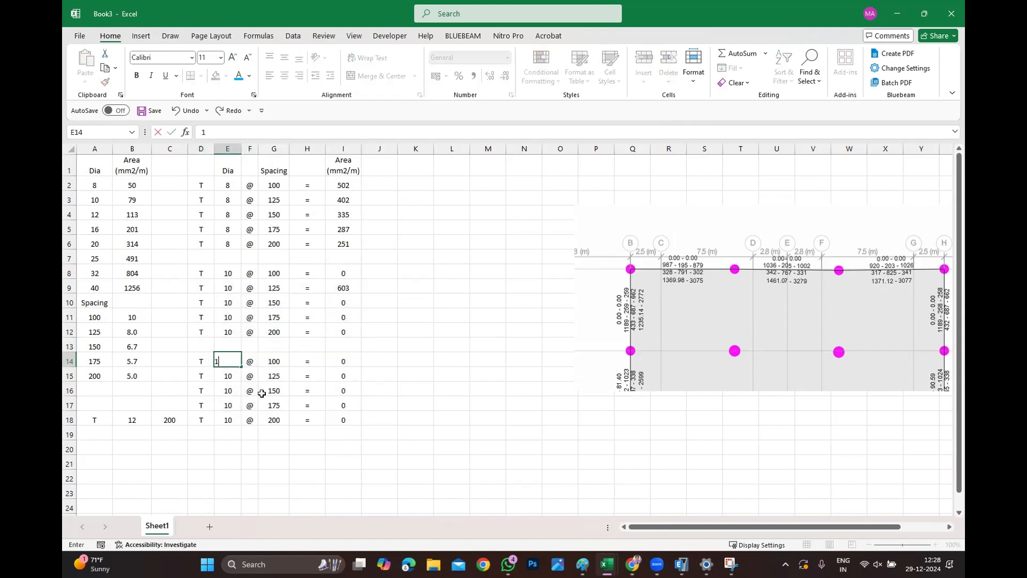
pyautogui.write('2')
pyautogui.press('Return')
pyautogui.press('F2')
pyautogui.press('BackSpace')
pyautogui.write('2')
pyautogui.press('Return')
pyautogui.press('F2')
pyautogui.press('BackSpace')
pyautogui.write('2')
pyautogui.press('Return')
pyautogui.press('F2')
pyautogui.press('BackSpace')
pyautogui.write('2')
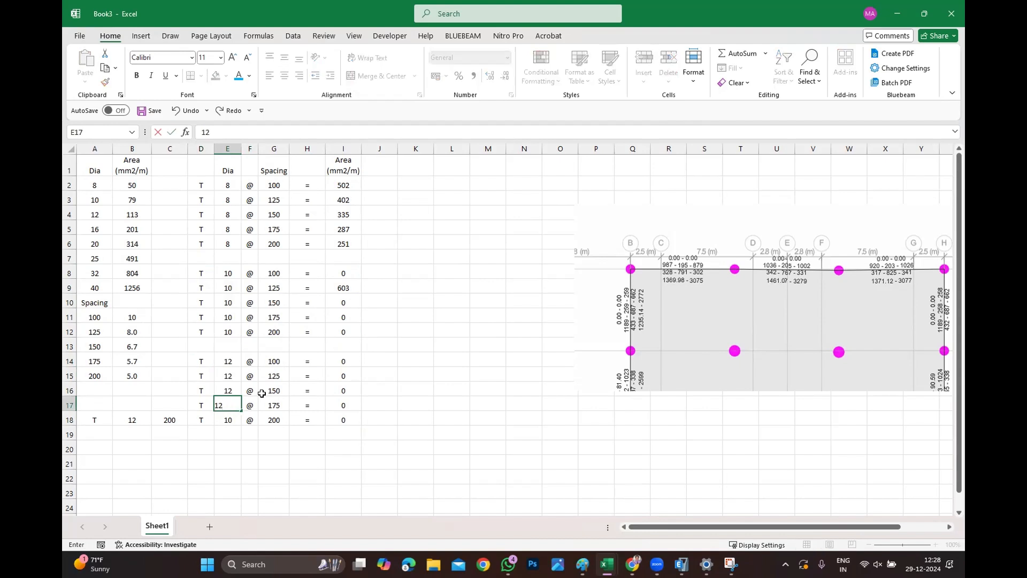
pyautogui.press('Return')
pyautogui.press('F2')
pyautogui.press('BackSpace')
pyautogui.write('2')
pyautogui.click(281, 484)
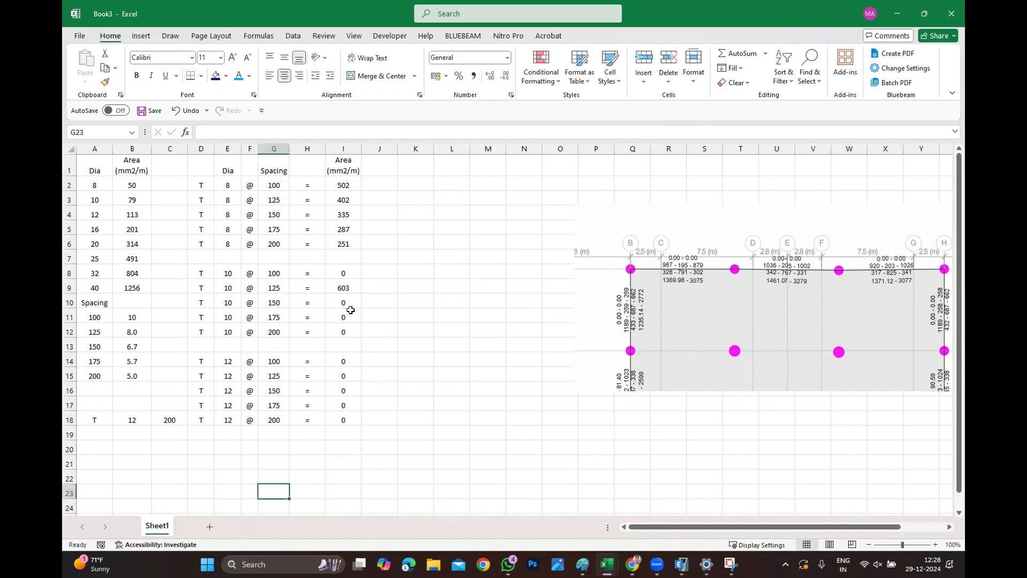
# Edit I8's formula to =$B$3*B11 for the 10 mm bar area.
pyautogui.doubleClick(346, 270)
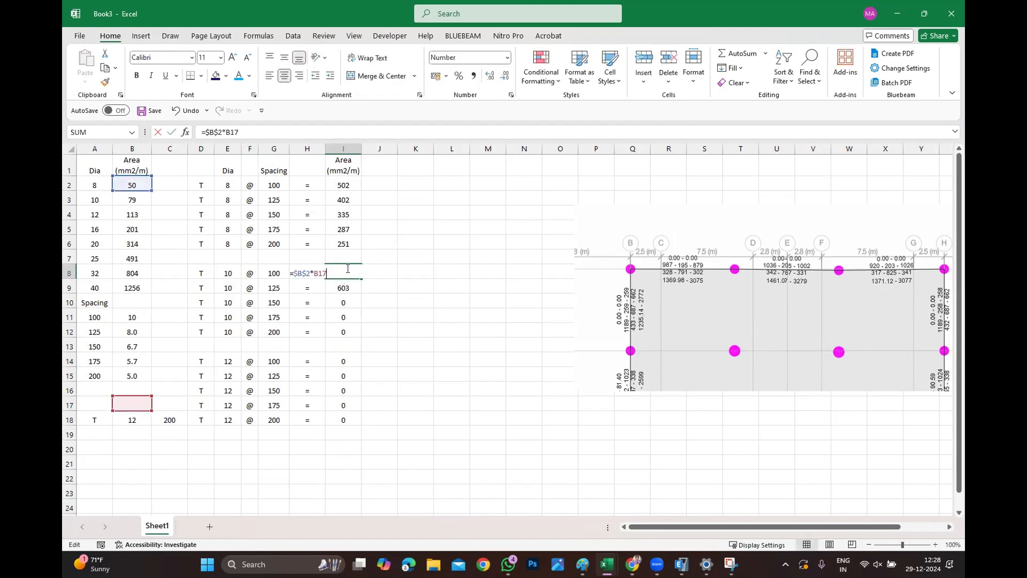
pyautogui.click(303, 274)
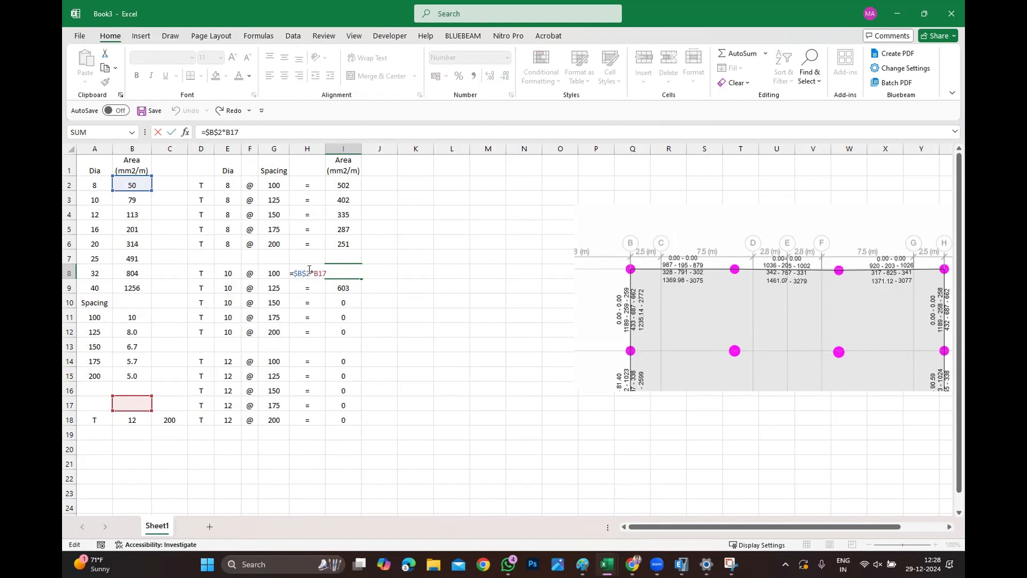
pyautogui.press('BackSpace')
pyautogui.write('3')
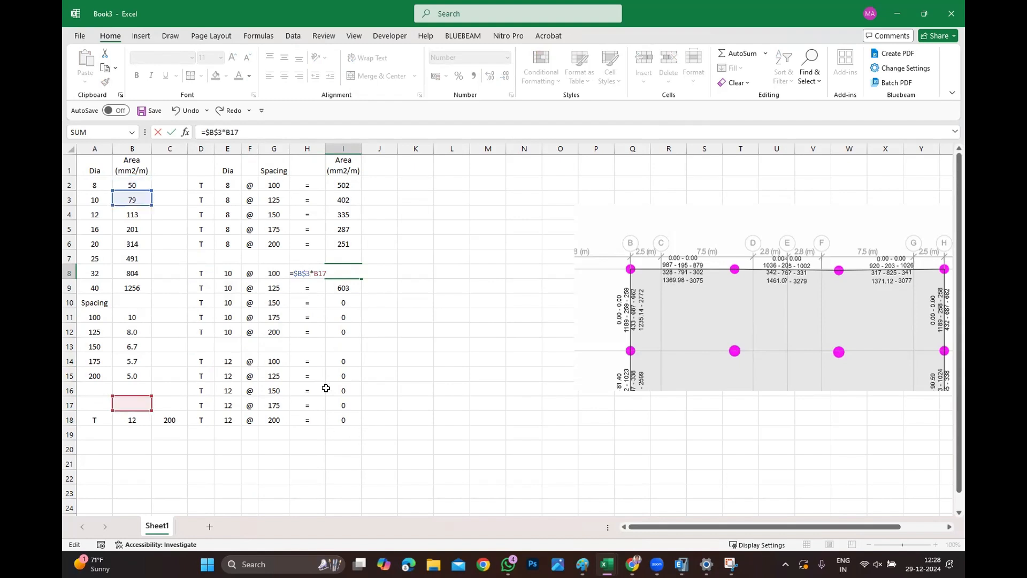
pyautogui.press('BackSpace')
pyautogui.press('BackSpace')
pyautogui.press('BackSpace')
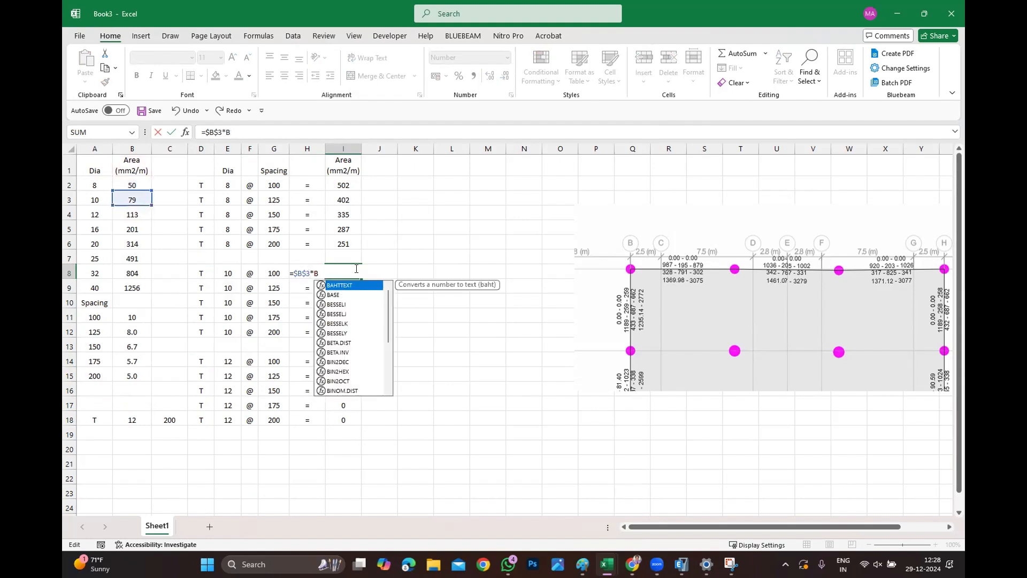
pyautogui.click(120, 317)
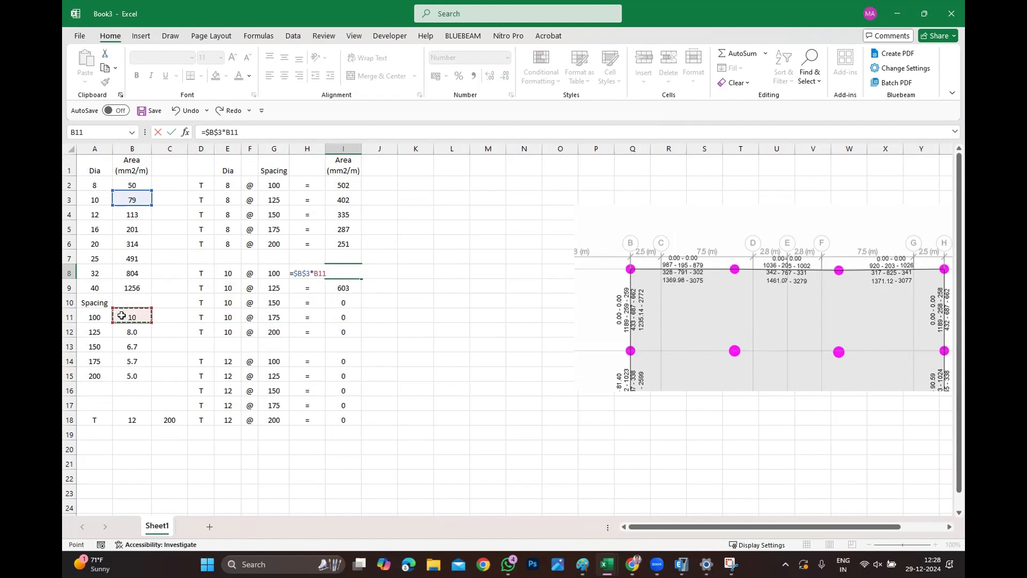
pyautogui.press('Return')
# Fill I8's formula down through I12.
pyautogui.click(350, 273)
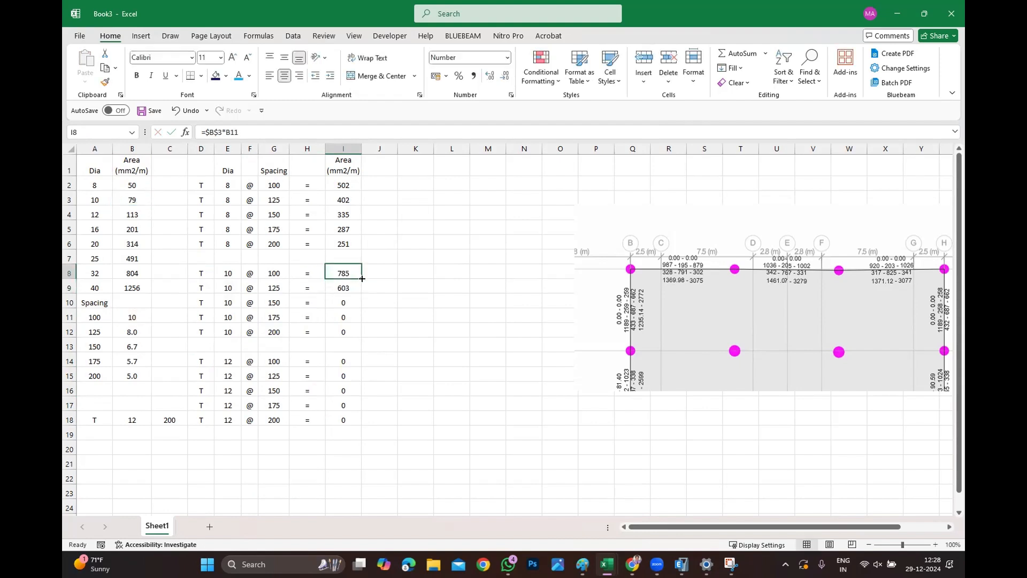
pyautogui.moveTo(361, 281); pyautogui.dragTo(355, 336)
pyautogui.click(344, 361)
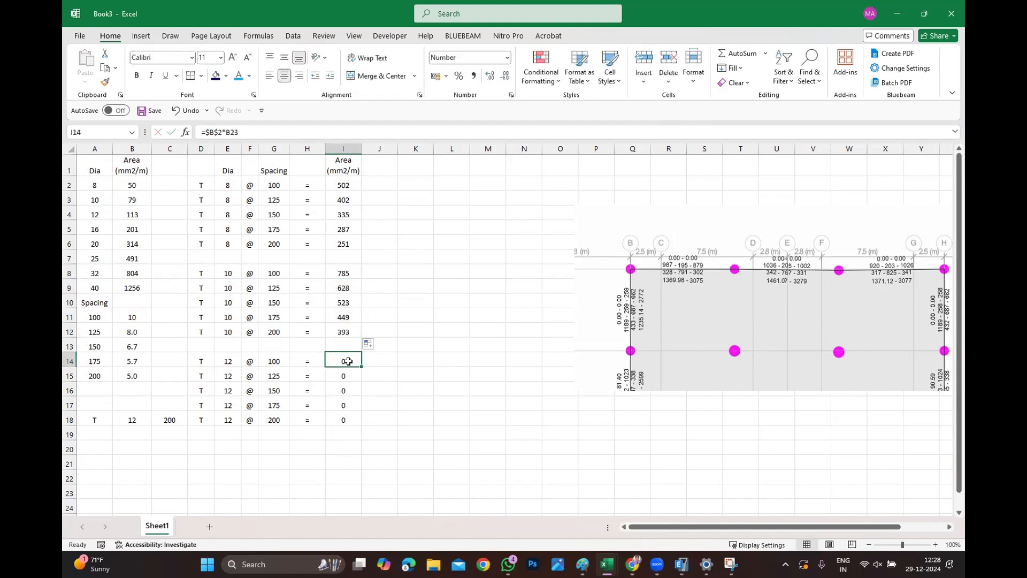
# Edit I14's formula to =$B$4*B11 for the 12 mm bar area.
pyautogui.doubleClick(337, 361)
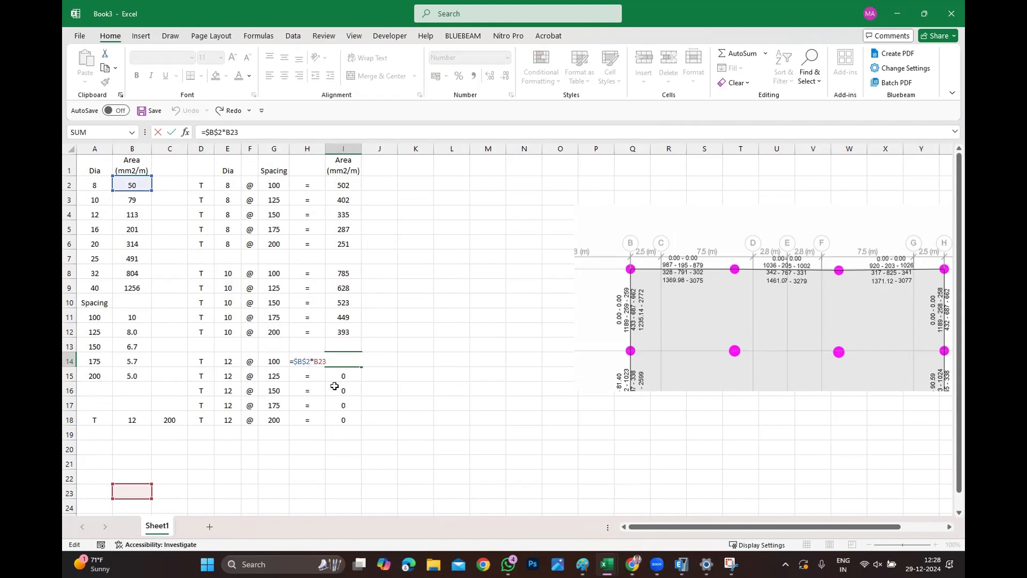
pyautogui.press('Delete')
pyautogui.write('4')
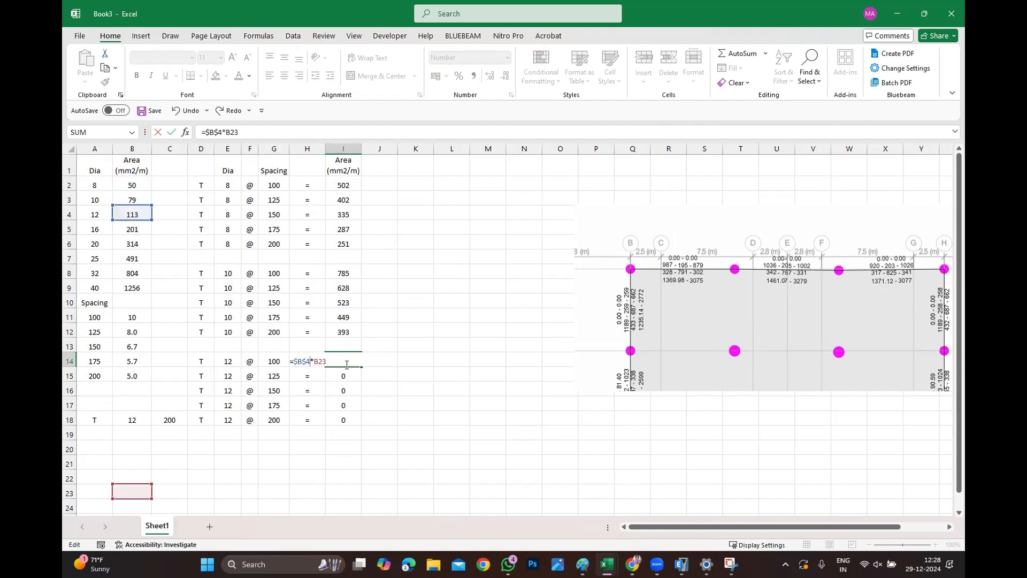
pyautogui.press('BackSpace')
pyautogui.press('BackSpace')
pyautogui.write('11')
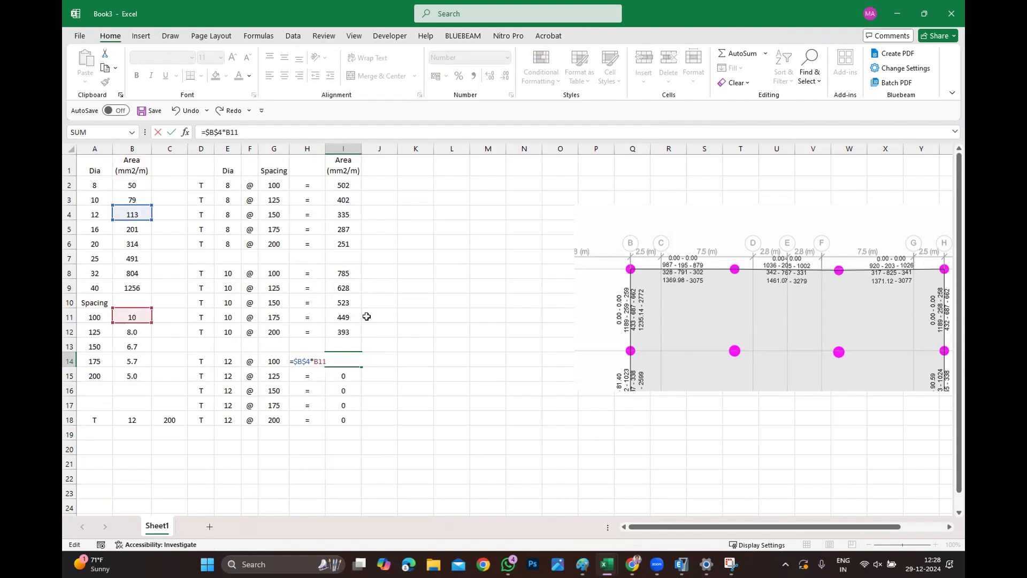
pyautogui.press('Return')
# Fill I14's formula down through I18.
pyautogui.click(335, 355)
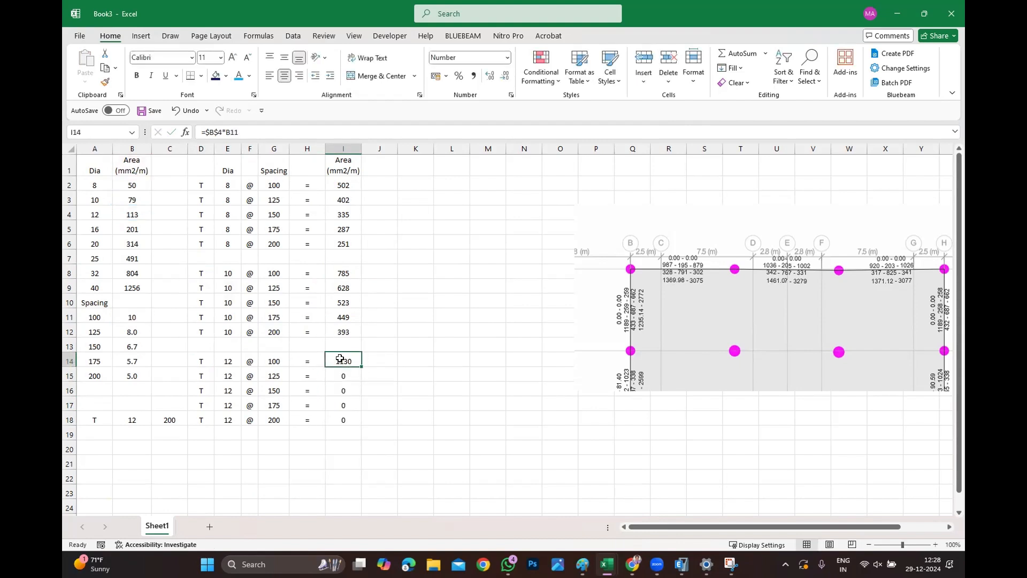
pyautogui.moveTo(361, 368); pyautogui.dragTo(345, 423)
pyautogui.click(452, 476)
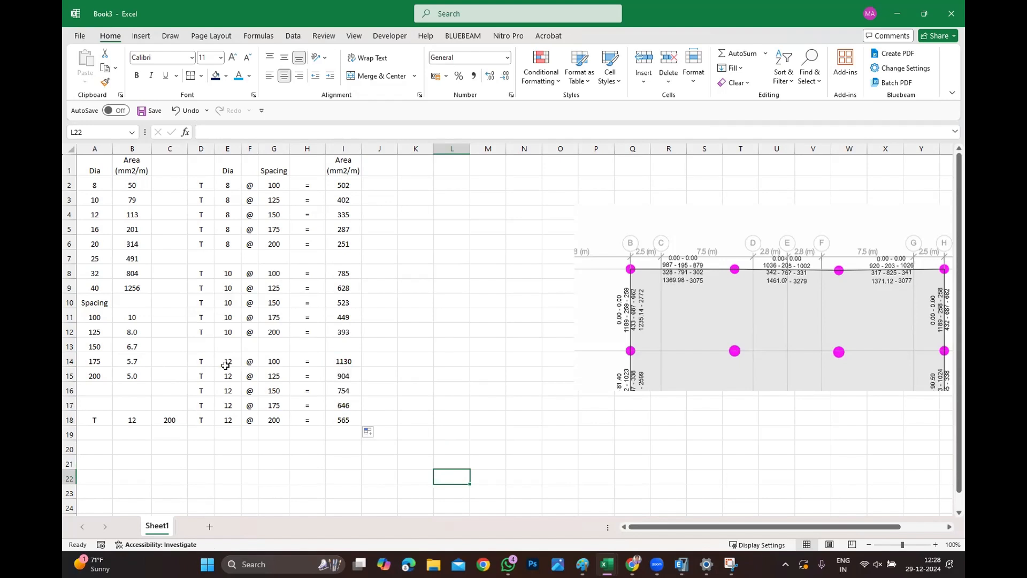
# Copy the 12 mm bar block D14:I18 and paste it starting at K2.
pyautogui.moveTo(206, 361); pyautogui.dragTo(343, 419)
pyautogui.hotkey('ctrl', 'c')
pyautogui.click(408, 184)
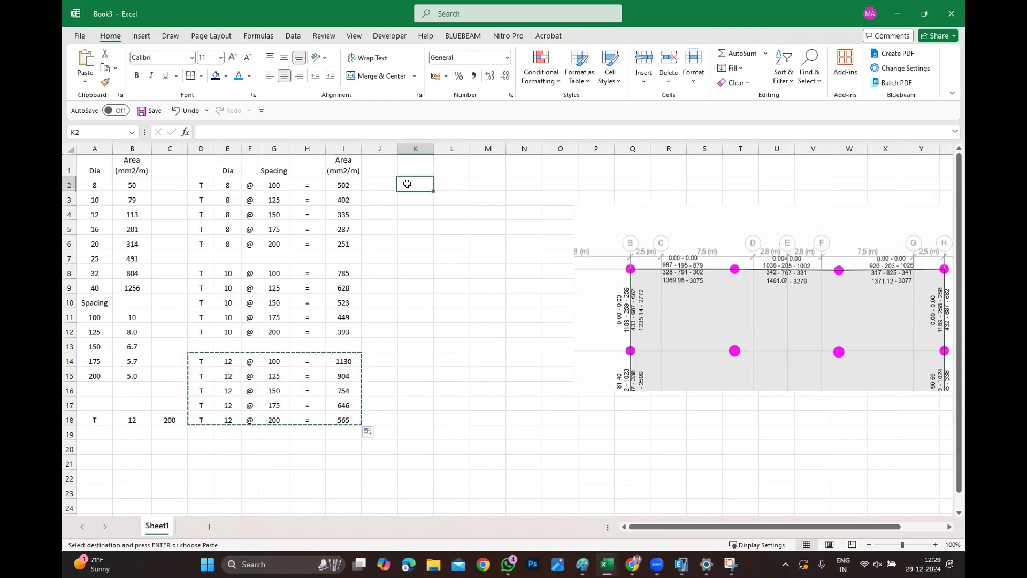
pyautogui.hotkey('ctrl', 'v')
pyautogui.click(459, 257)
pyautogui.press('Escape')
# Reposition the reinforcement picture to sit beside the new copied block.
pyautogui.moveTo(708, 328); pyautogui.dragTo(697, 410)
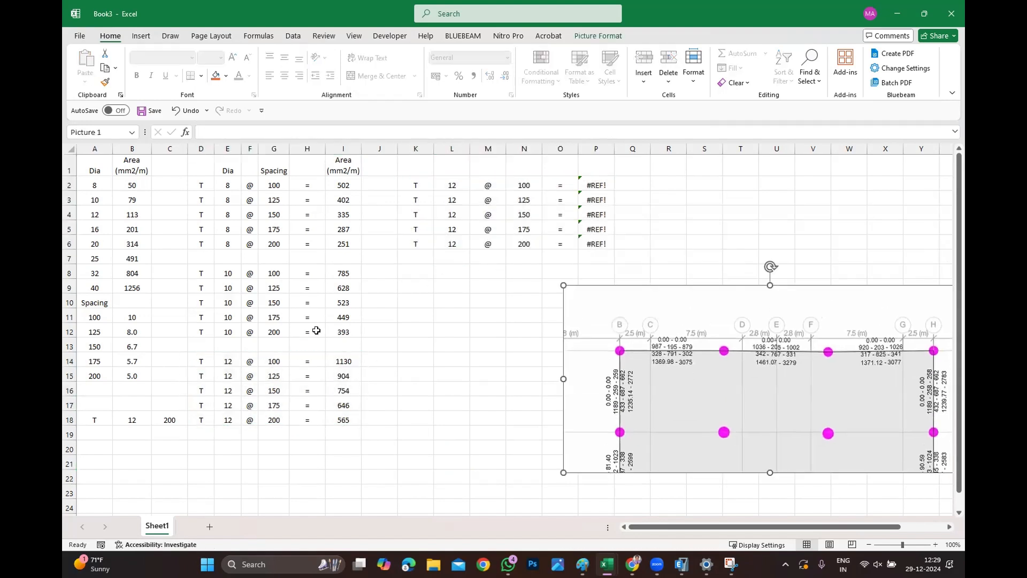
pyautogui.keyDown('ctrl'); pyautogui.scroll(-1, 317, 330); pyautogui.keyUp('ctrl')
pyautogui.moveTo(733, 336); pyautogui.dragTo(843, 244)
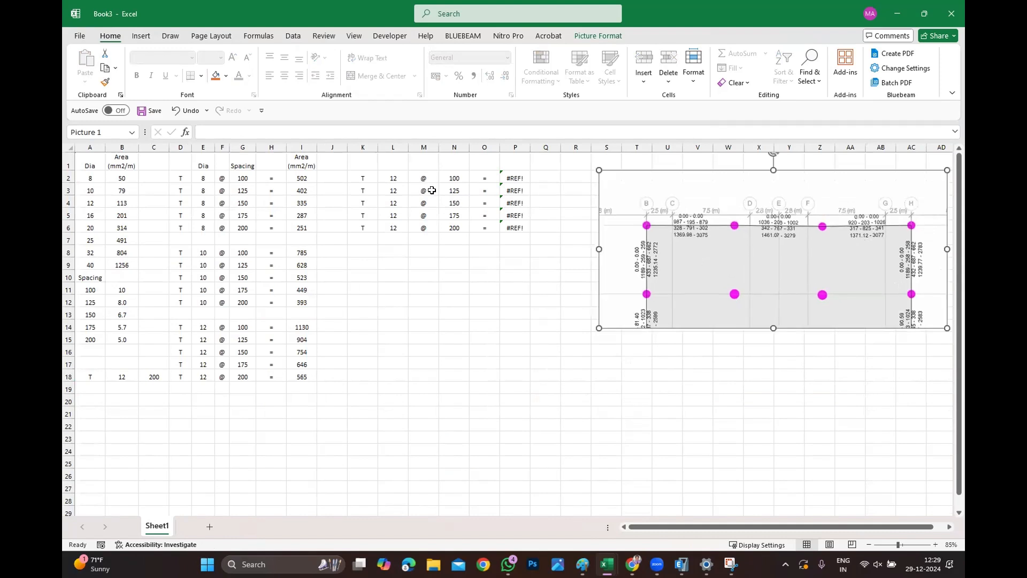
# Set the bar diameter to 16 in L2 through L6.
pyautogui.click(392, 179)
pyautogui.write('165')
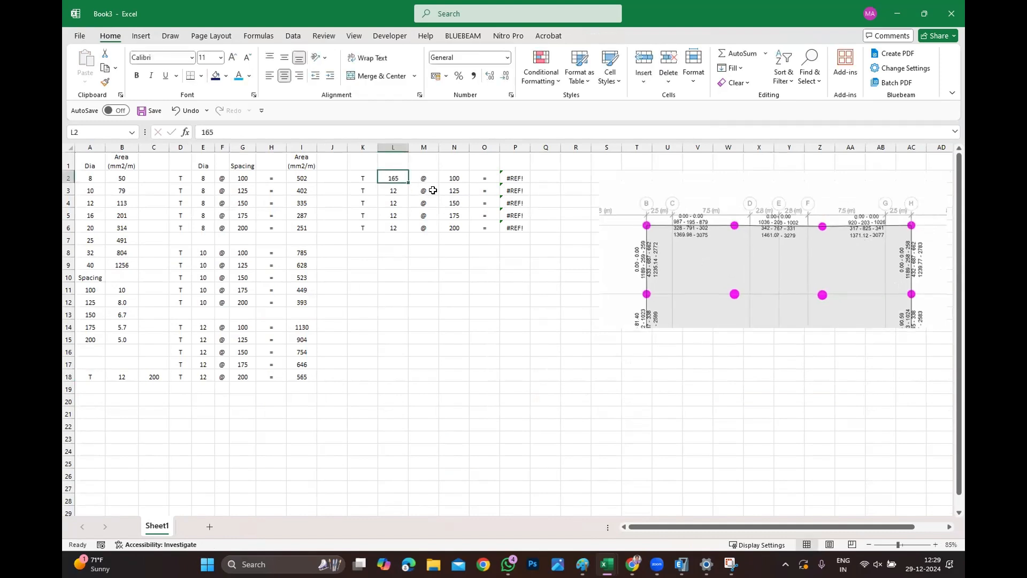
pyautogui.press('BackSpace')
pyautogui.press('Return')
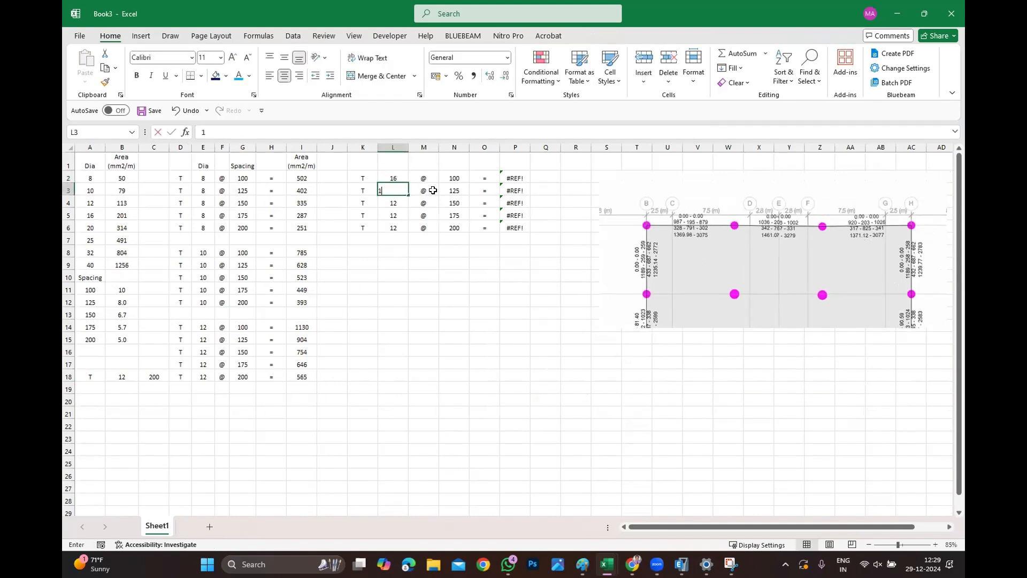
pyautogui.write('16')
pyautogui.press('Return')
pyautogui.write('16')
pyautogui.press('Return')
pyautogui.write('16')
pyautogui.press('Return')
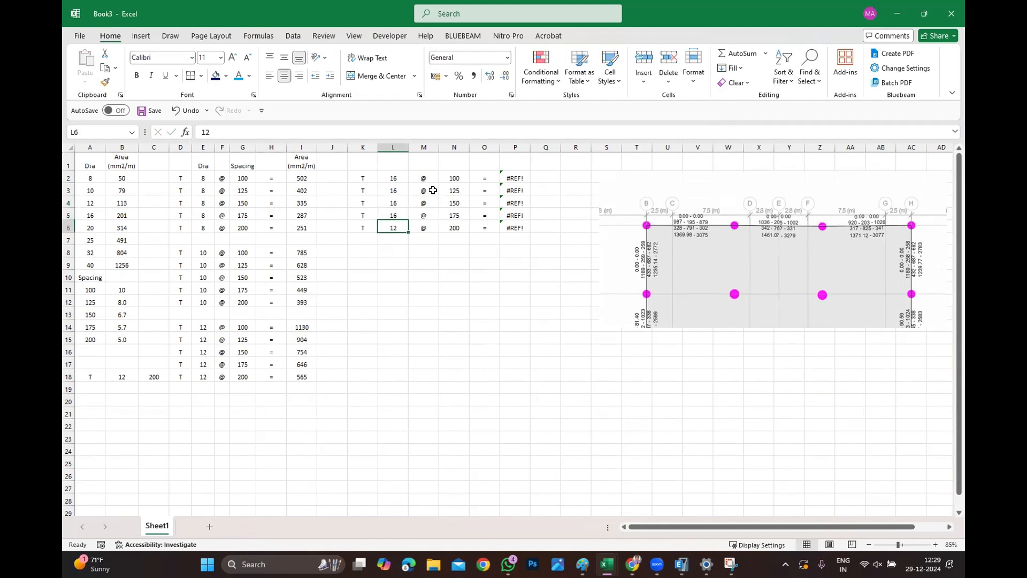
pyautogui.write('16')
pyautogui.click(478, 290)
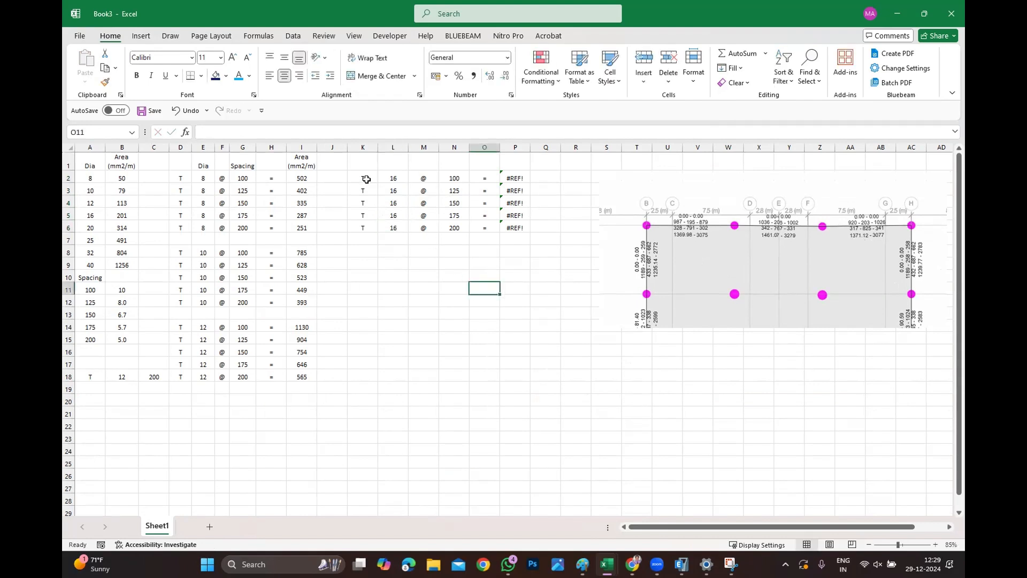
# Copy the 16 mm block K2:P6 and paste it starting at K8, K14 and K20.
pyautogui.moveTo(363, 179); pyautogui.dragTo(525, 220)
pyautogui.hotkey('ctrl', 'c')
pyautogui.click(356, 250)
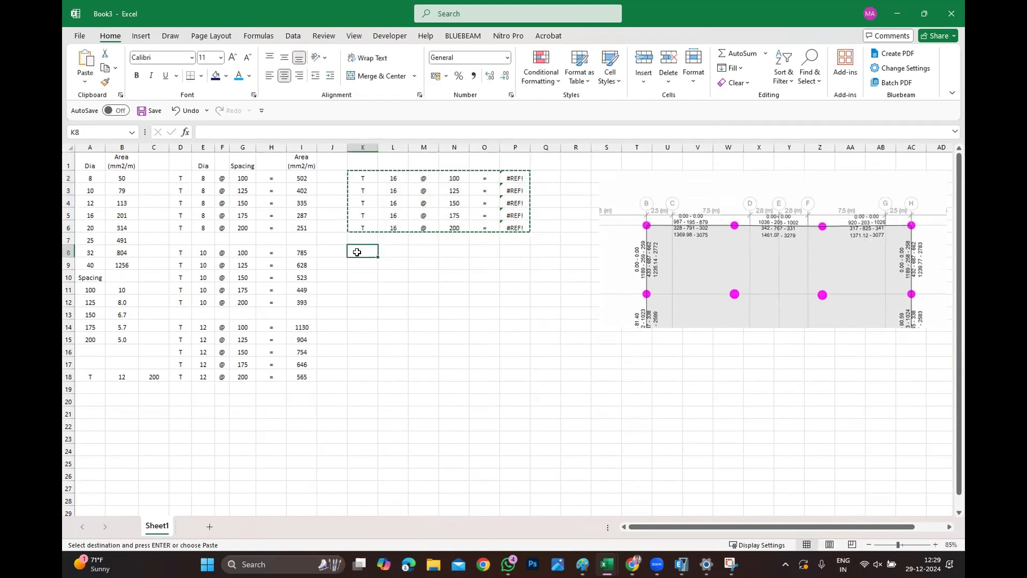
pyautogui.hotkey('ctrl', 'v')
pyautogui.click(363, 327)
pyautogui.hotkey('ctrl', 'v')
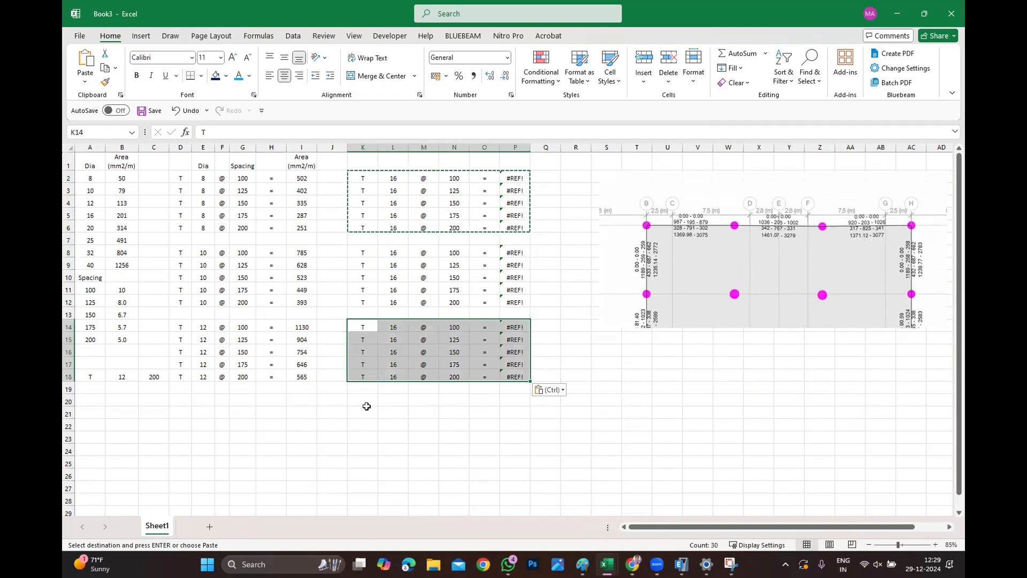
pyautogui.click(368, 404)
pyautogui.hotkey('ctrl', 'v')
pyautogui.press('Escape')
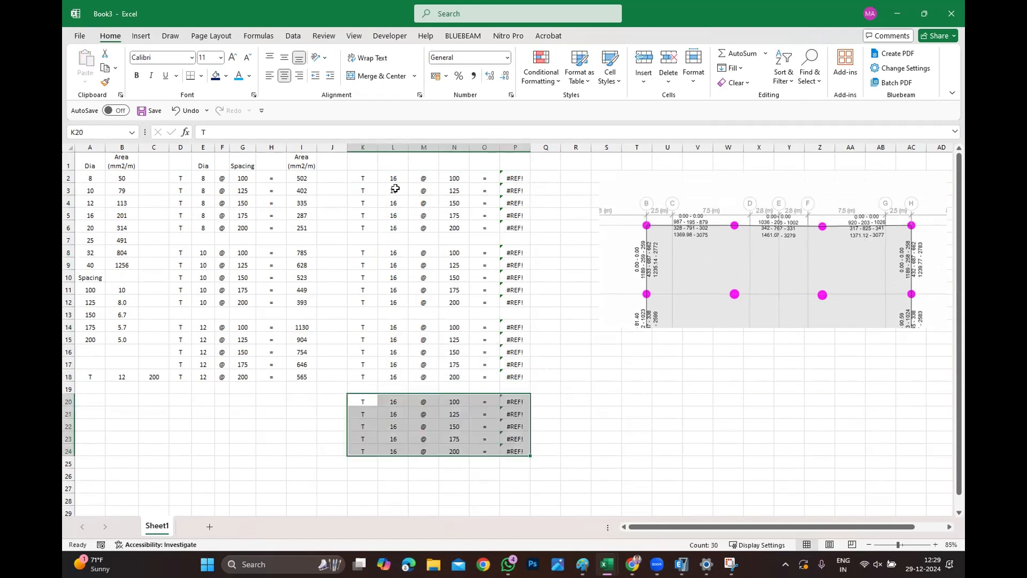
# Set the bar diameter to 20 in L8 through L12.
pyautogui.click(394, 254)
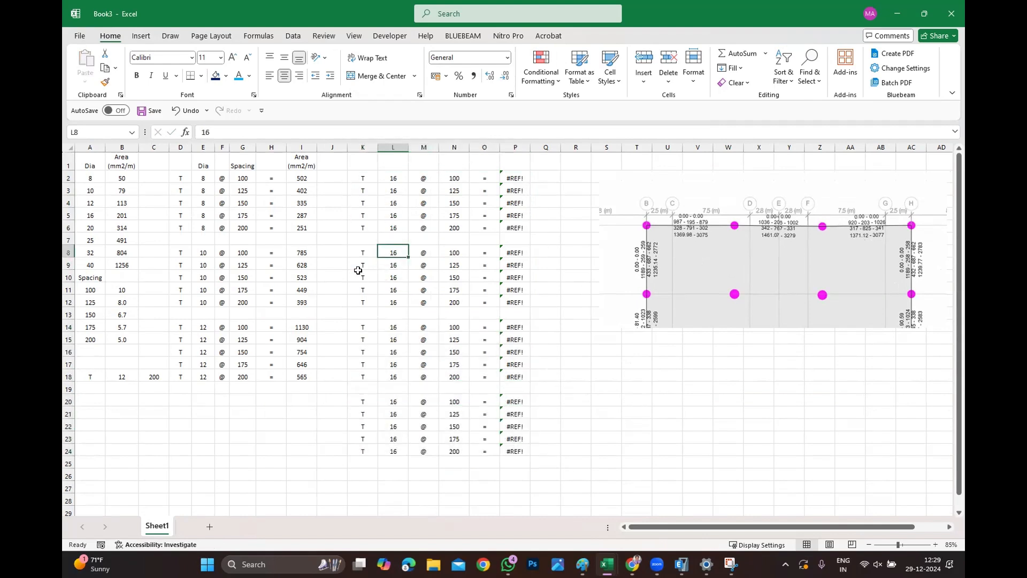
pyautogui.write('20')
pyautogui.press('Return')
pyautogui.write('20')
pyautogui.press('Return')
pyautogui.write('20')
pyautogui.press('Return')
pyautogui.write('20')
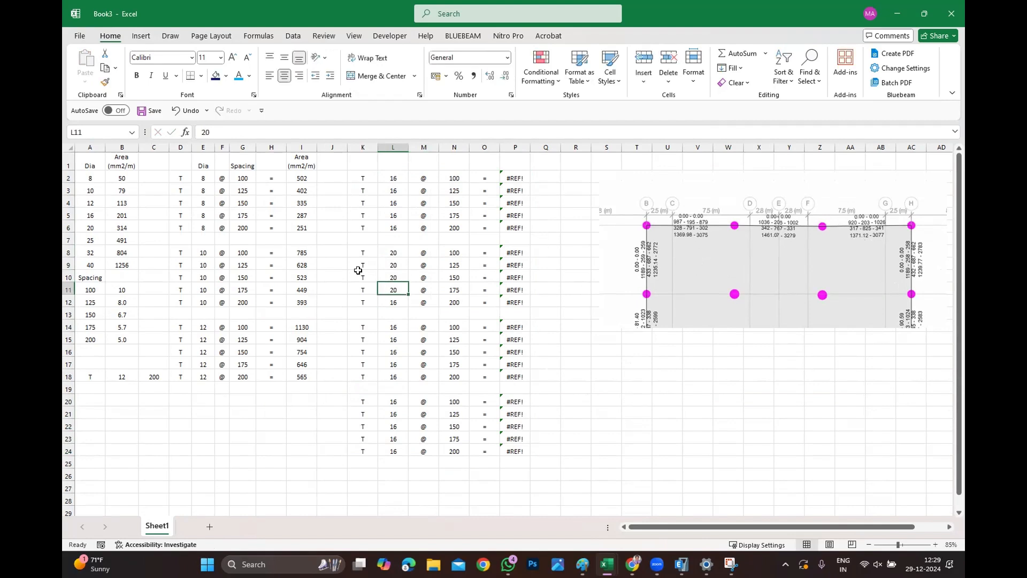
pyautogui.press('Return')
# Set the bar diameter to 25 in L14 through L18.
pyautogui.write('20')
pyautogui.press('Return')
pyautogui.press('Return')
pyautogui.press('Return')
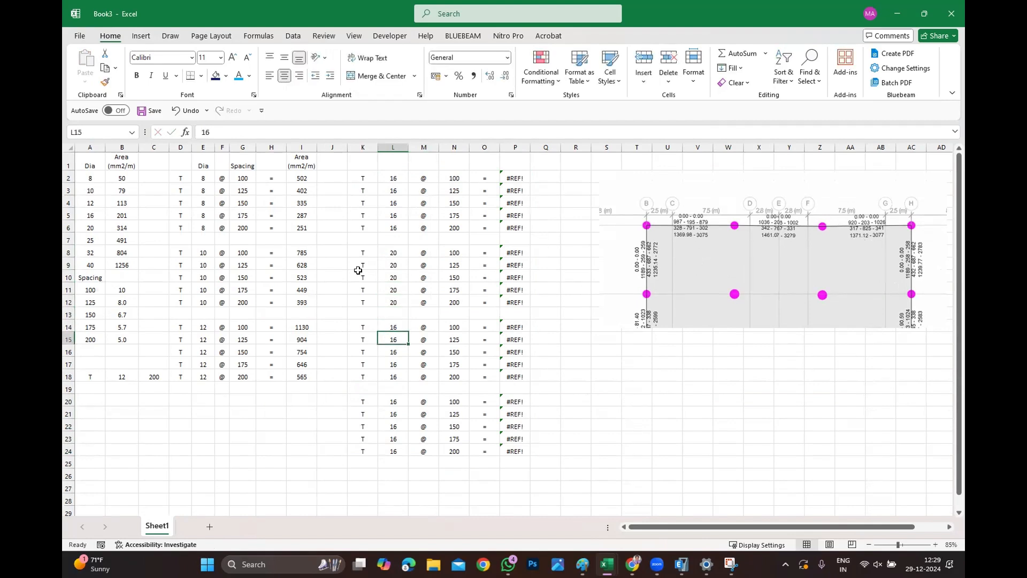
pyautogui.write('2')
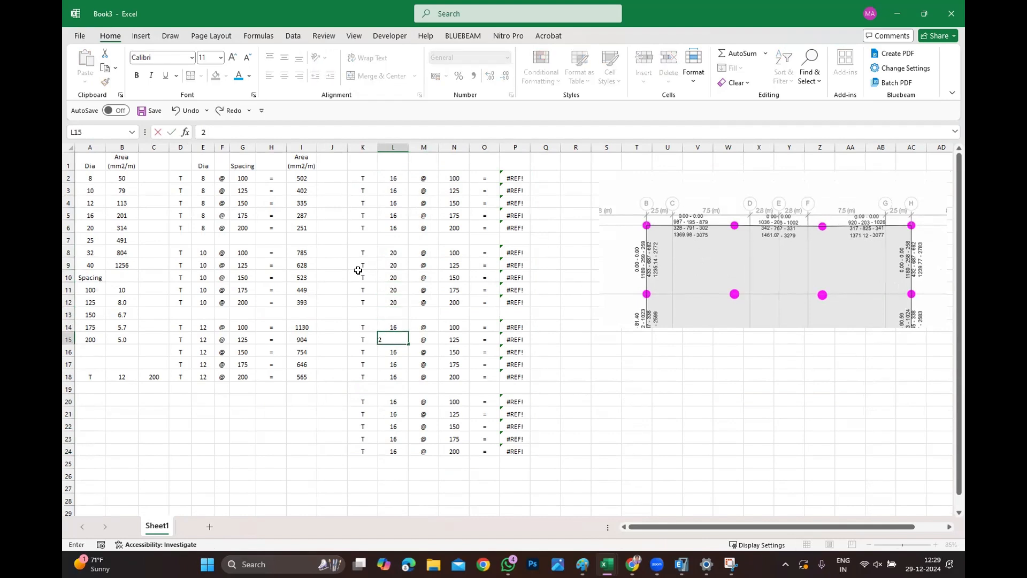
pyautogui.write('5')
pyautogui.press('Return')
pyautogui.press('Up')
pyautogui.press('Up')
pyautogui.write('25')
pyautogui.press('Return')
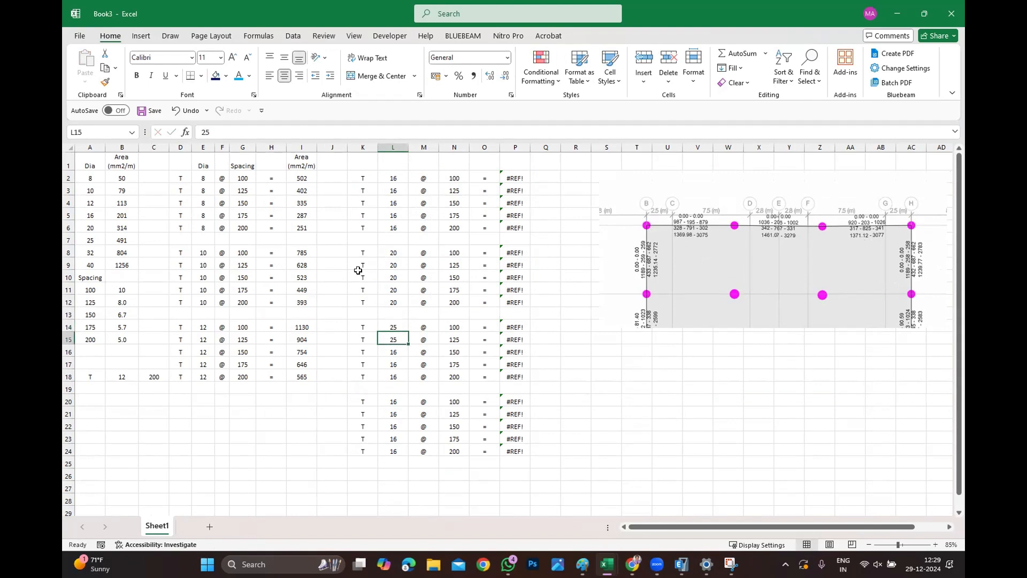
pyautogui.press('Return')
pyautogui.write('25')
pyautogui.press('Return')
pyautogui.write('25')
pyautogui.press('Return')
pyautogui.write('25')
pyautogui.press('Return')
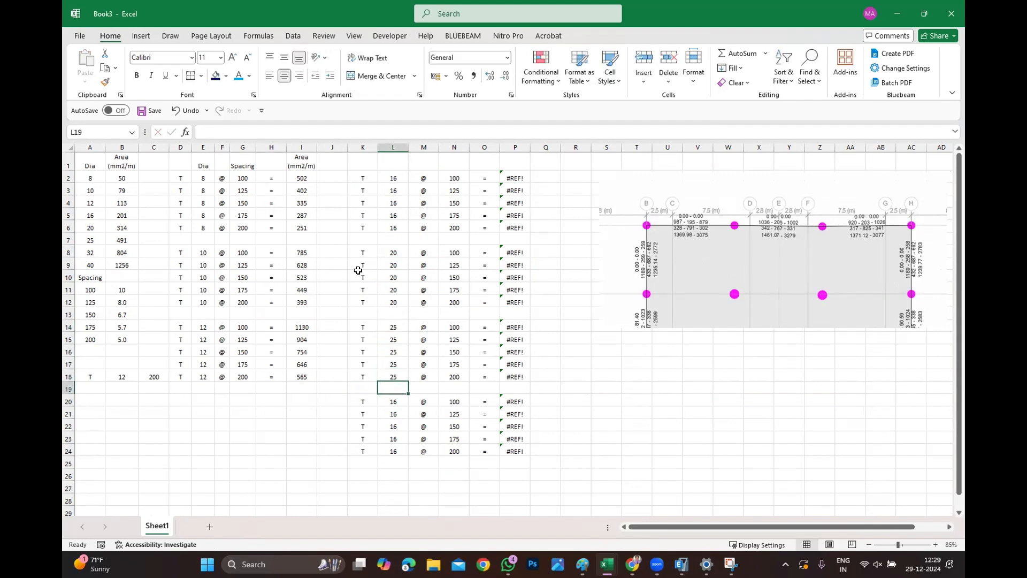
# Set the bar diameter to 32 in L20 through L24.
pyautogui.press('Return')
pyautogui.write('32')
pyautogui.press('Return')
pyautogui.write('32')
pyautogui.press('Return')
pyautogui.write('32')
pyautogui.press('Return')
pyautogui.write('32')
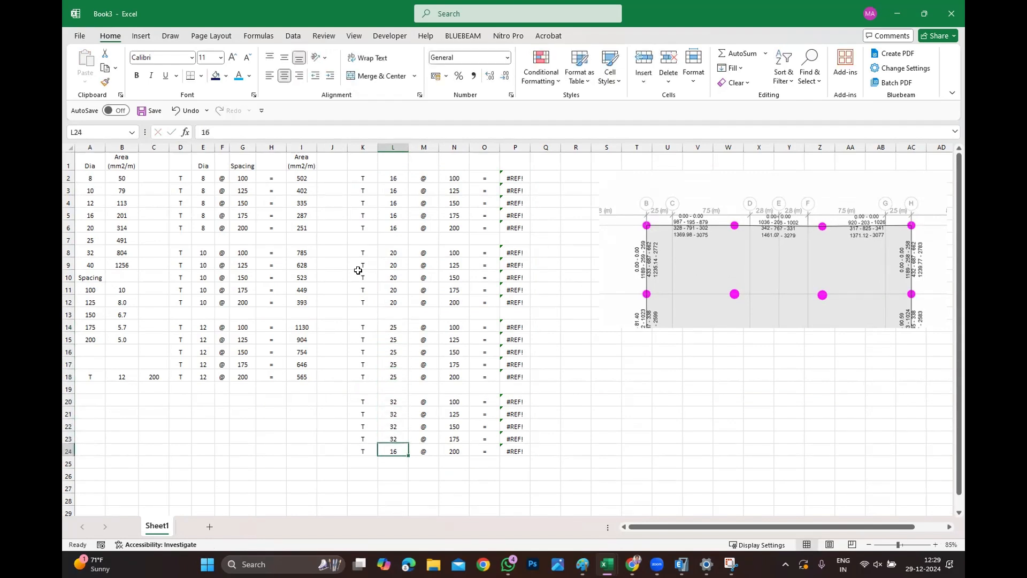
pyautogui.write('32')
pyautogui.press('Return')
# Edit P2's formula to =$B$5*B11 for the 16 mm bar area and fill it down through P6.
pyautogui.click(527, 315)
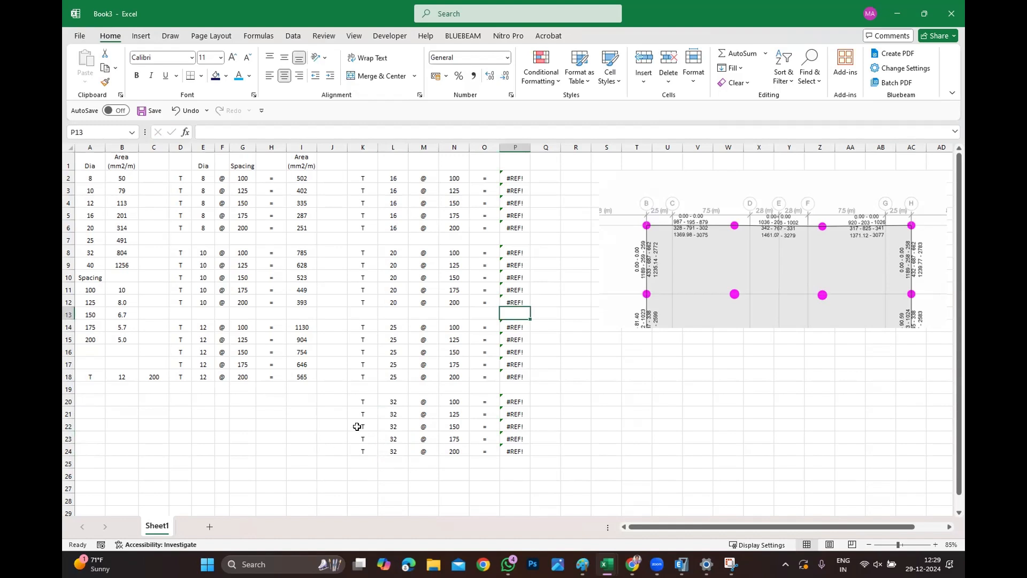
pyautogui.click(363, 401)
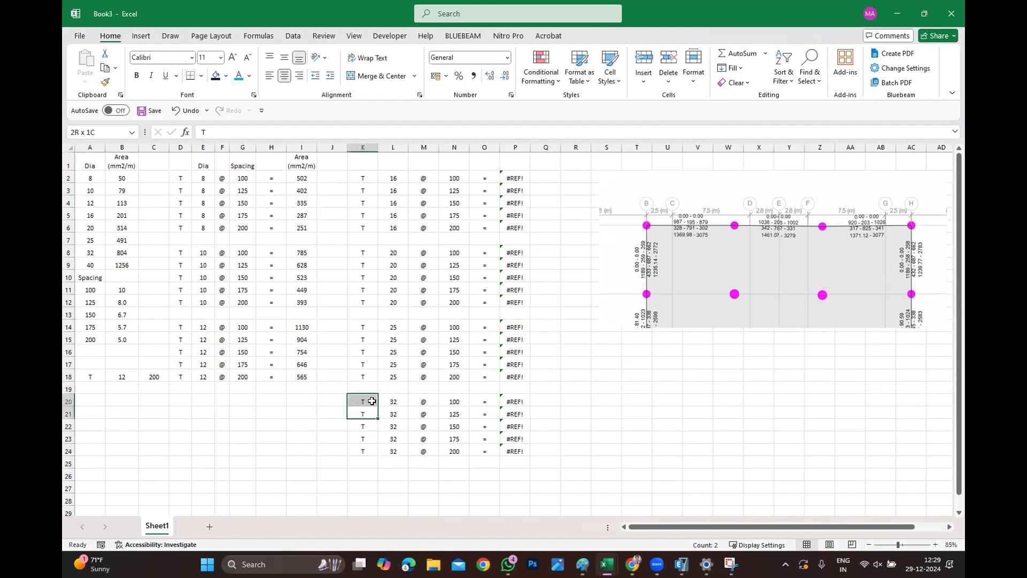
pyautogui.doubleClick(515, 177)
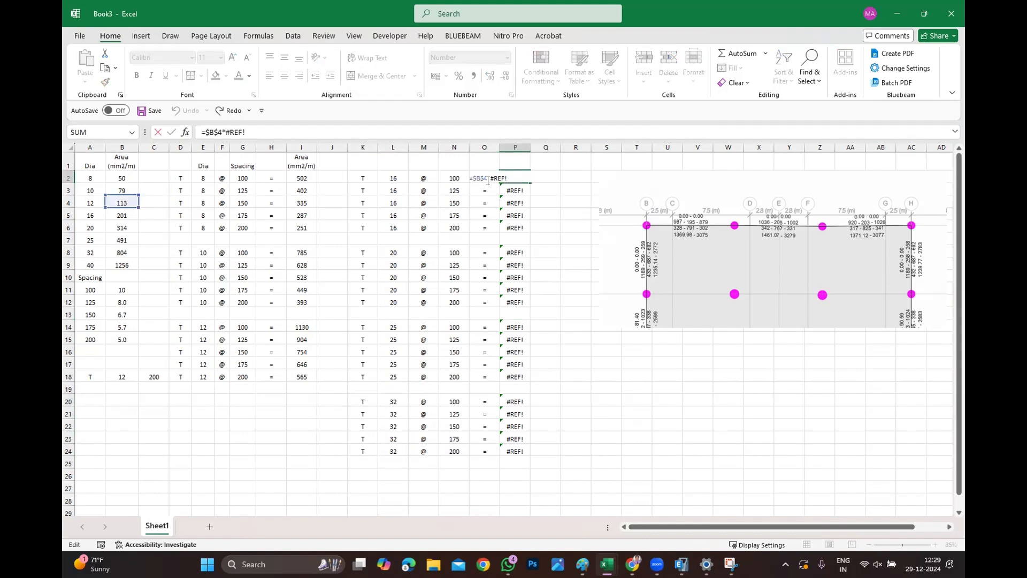
pyautogui.press('BackSpace')
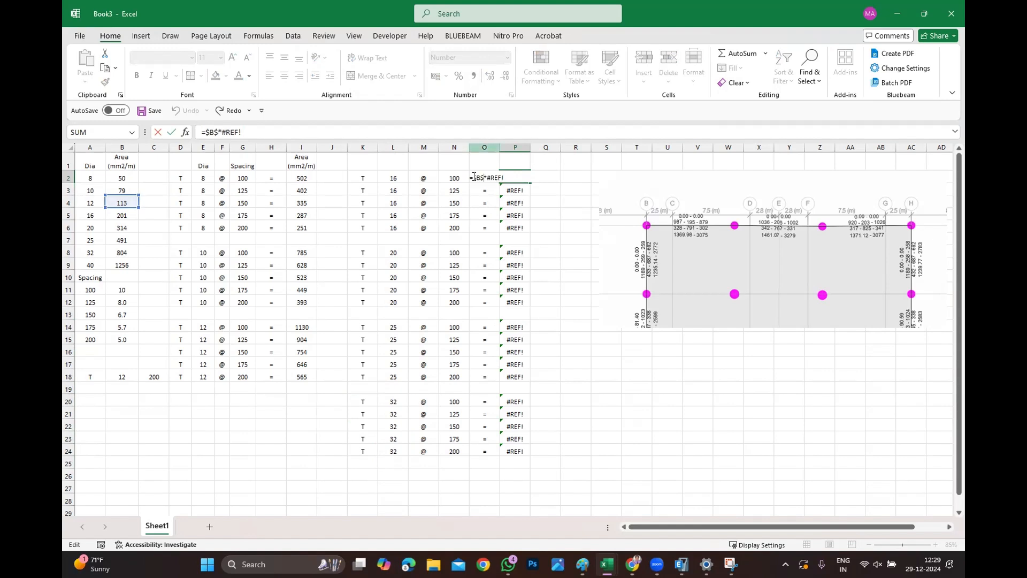
pyautogui.write('5')
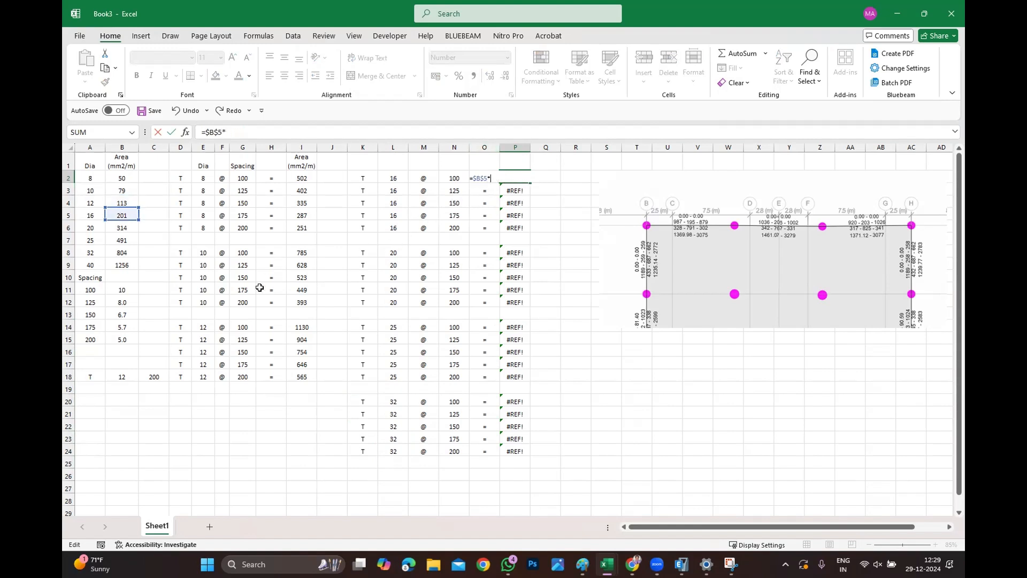
pyautogui.click(121, 289)
pyautogui.press('Return')
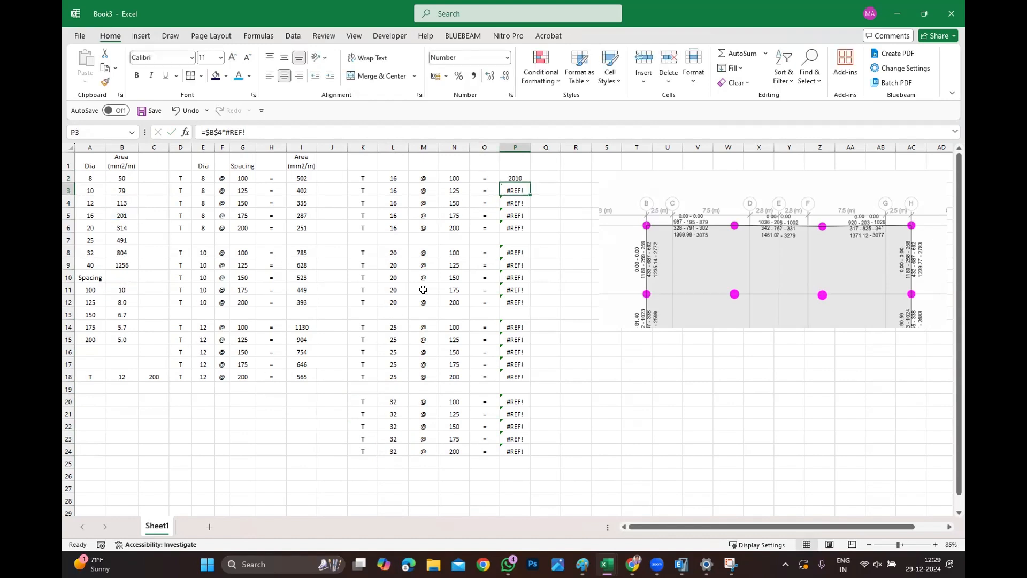
pyautogui.click(509, 178)
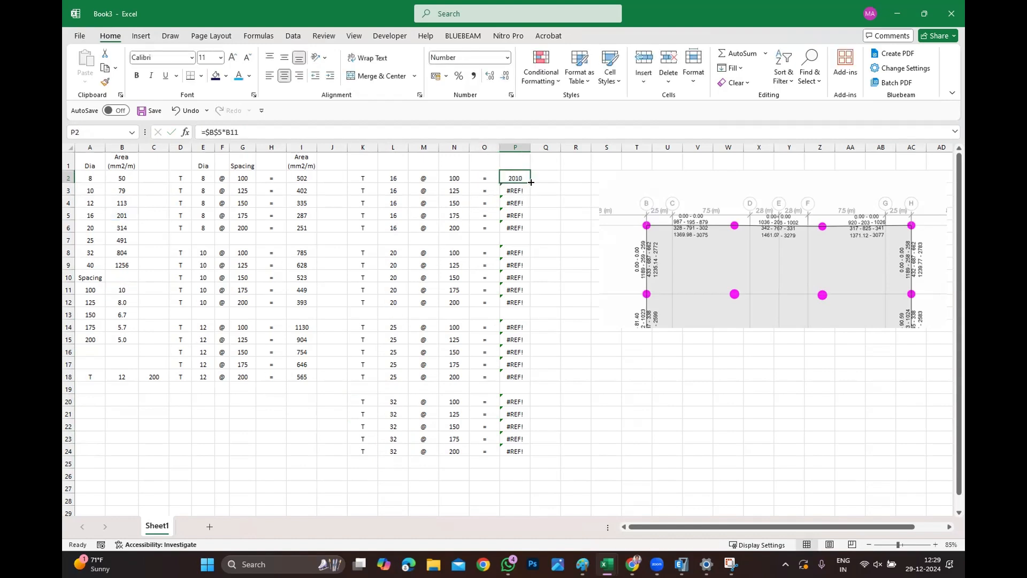
pyautogui.moveTo(530, 184); pyautogui.dragTo(521, 229)
# Edit P8's formula to =$B$6*B11 for the 20 mm bar area and fill it down through P12.
pyautogui.doubleClick(519, 251)
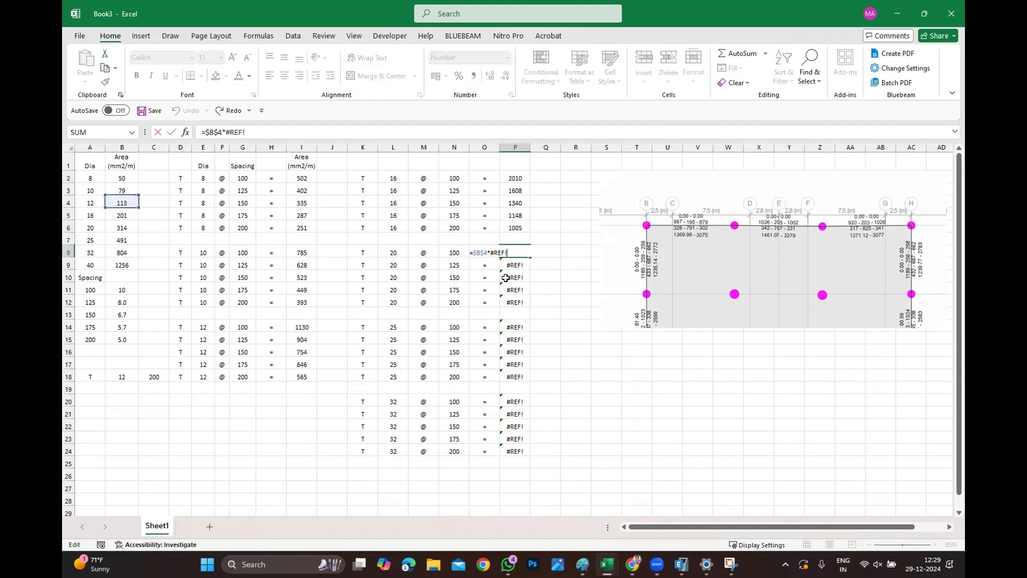
pyautogui.click(485, 252)
pyautogui.press('Delete')
pyautogui.write('6')
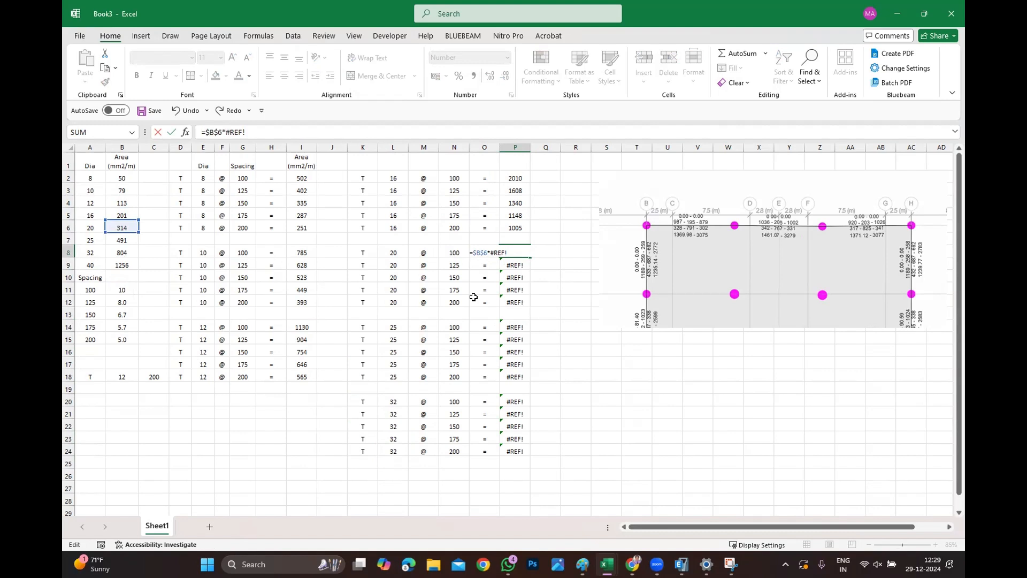
pyautogui.write('b')
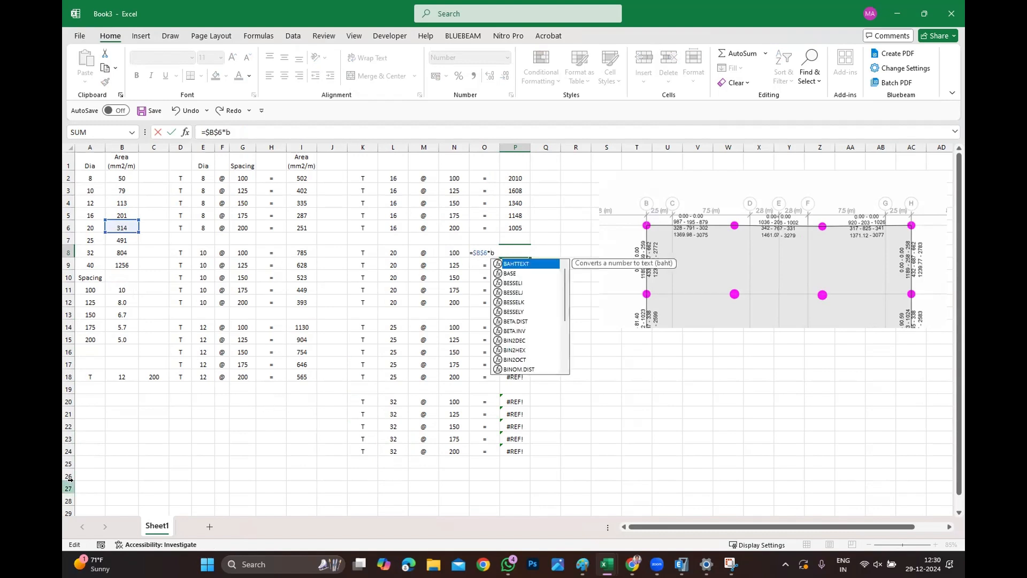
pyautogui.write('11')
pyautogui.press('Return')
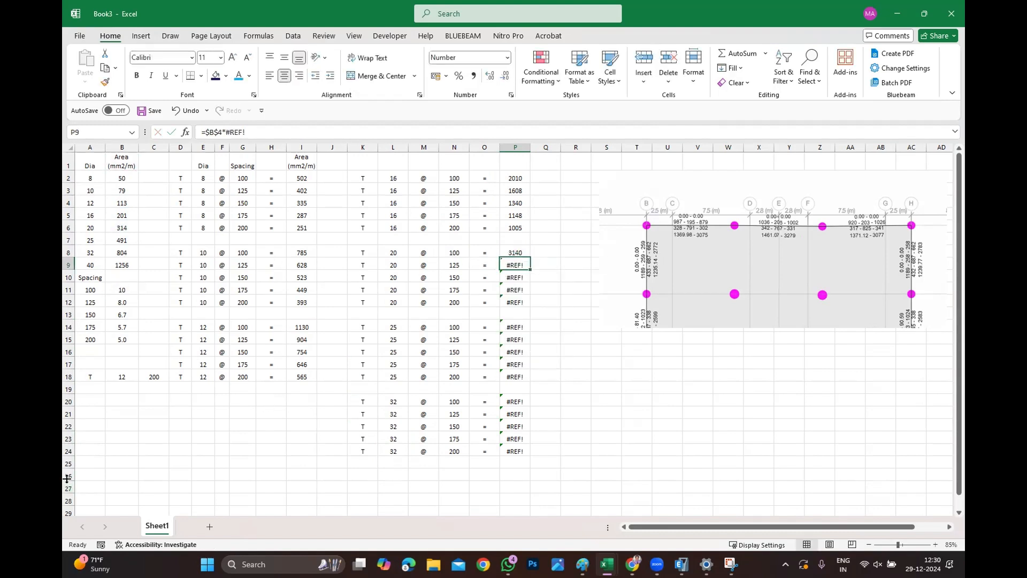
pyautogui.click(520, 251)
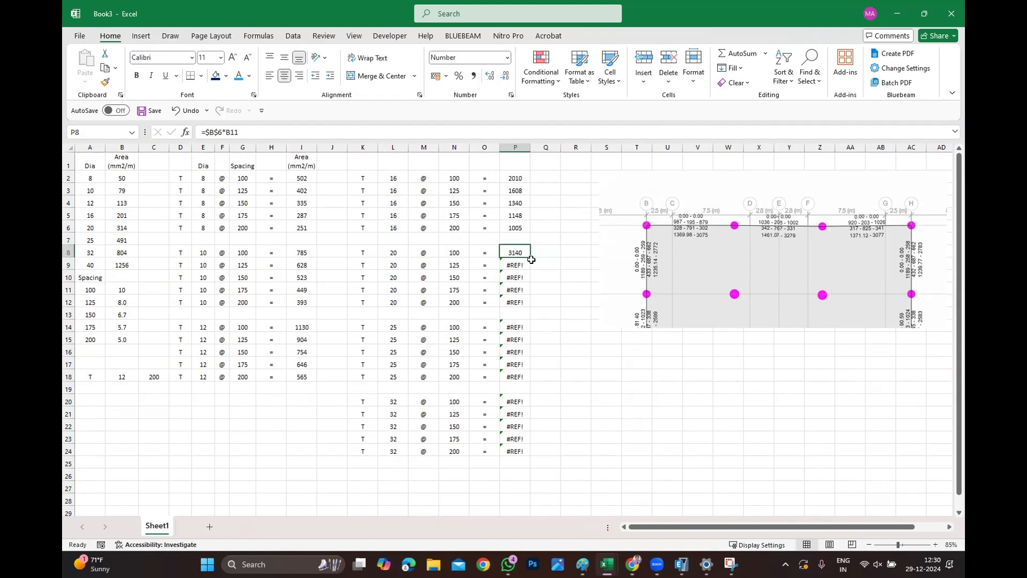
pyautogui.moveTo(531, 260); pyautogui.dragTo(531, 306)
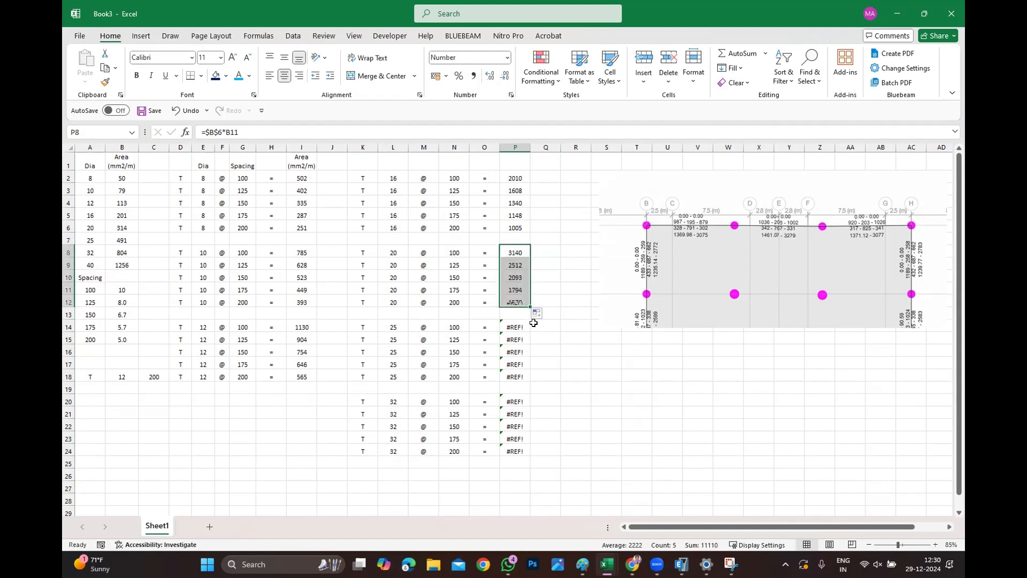
# Edit P14's formula to =$B$7*B11 for the 25 mm bar area and fill it down through P18.
pyautogui.doubleClick(511, 326)
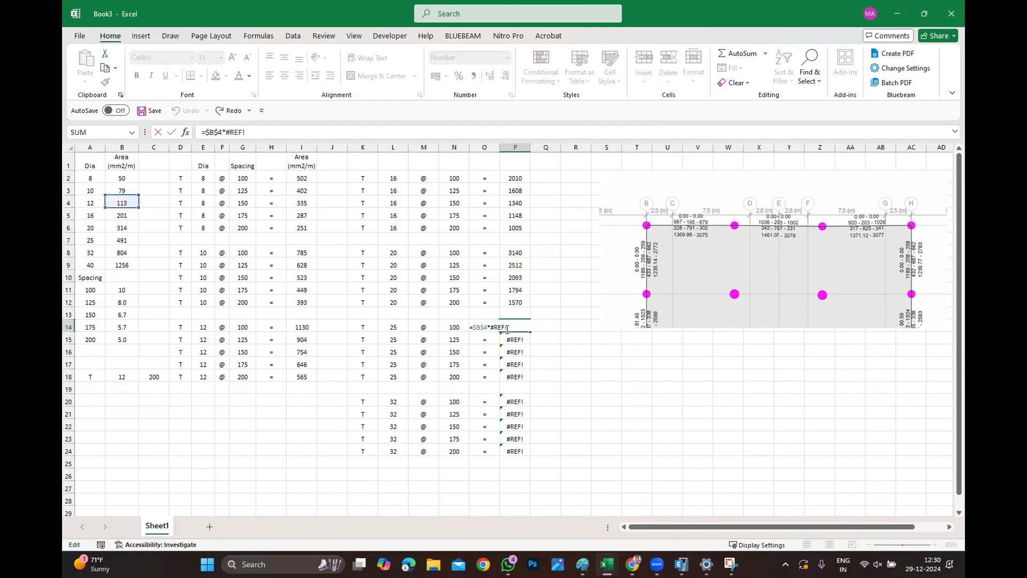
pyautogui.press('BackSpace')
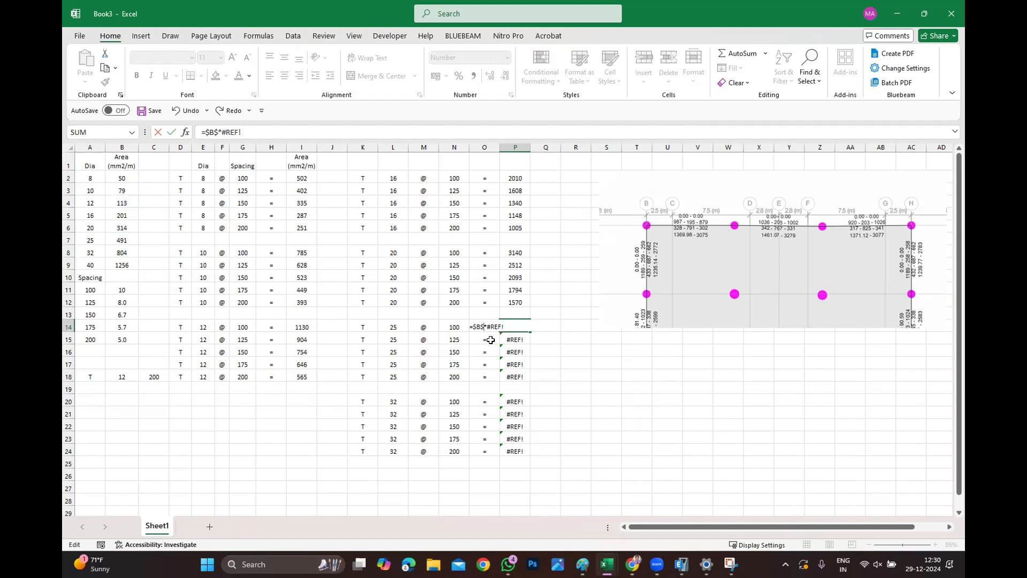
pyautogui.write('7')
pyautogui.press('Delete')
pyautogui.press('Delete')
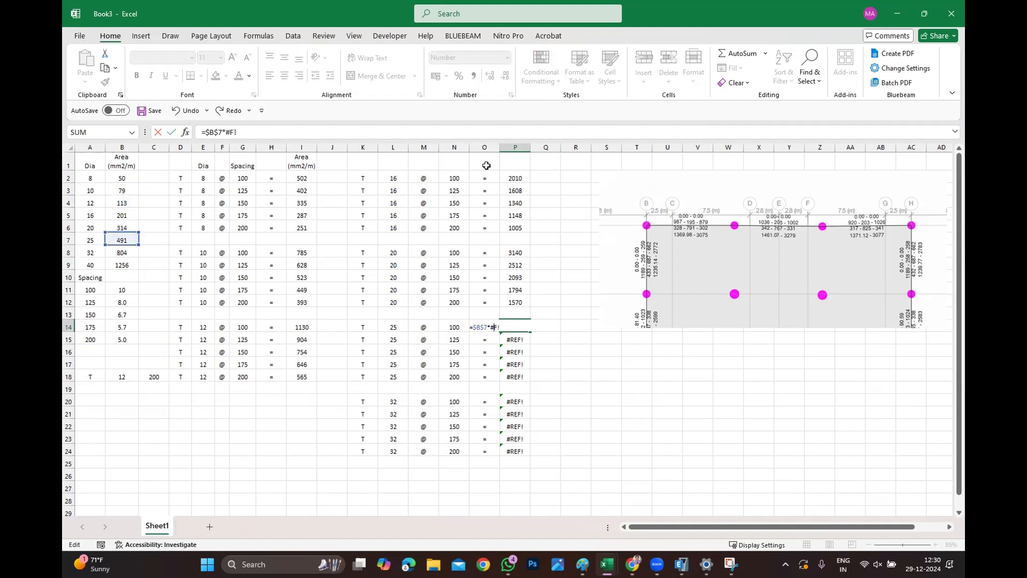
pyautogui.press('BackSpace')
pyautogui.write('b11')
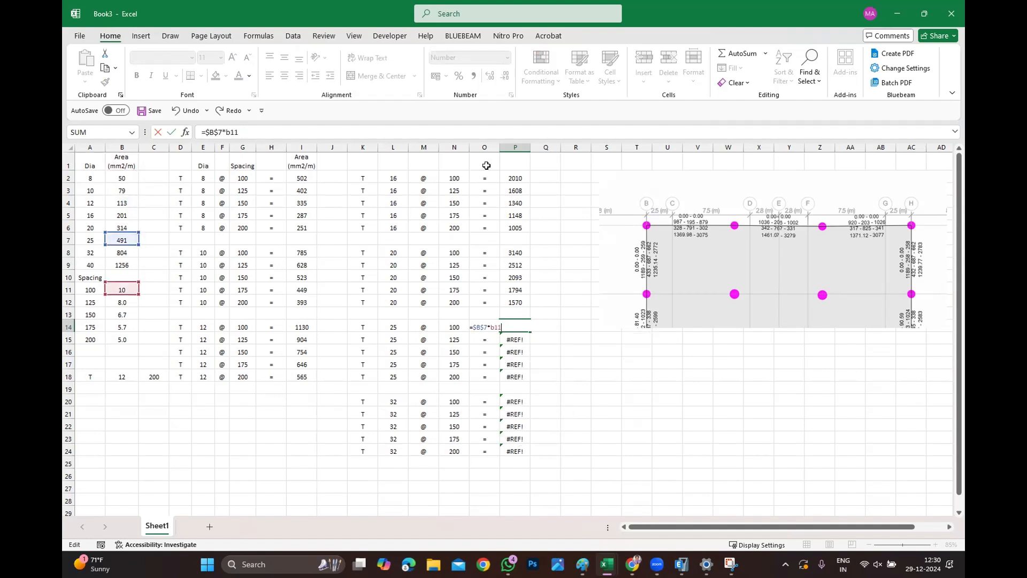
pyautogui.press('Return')
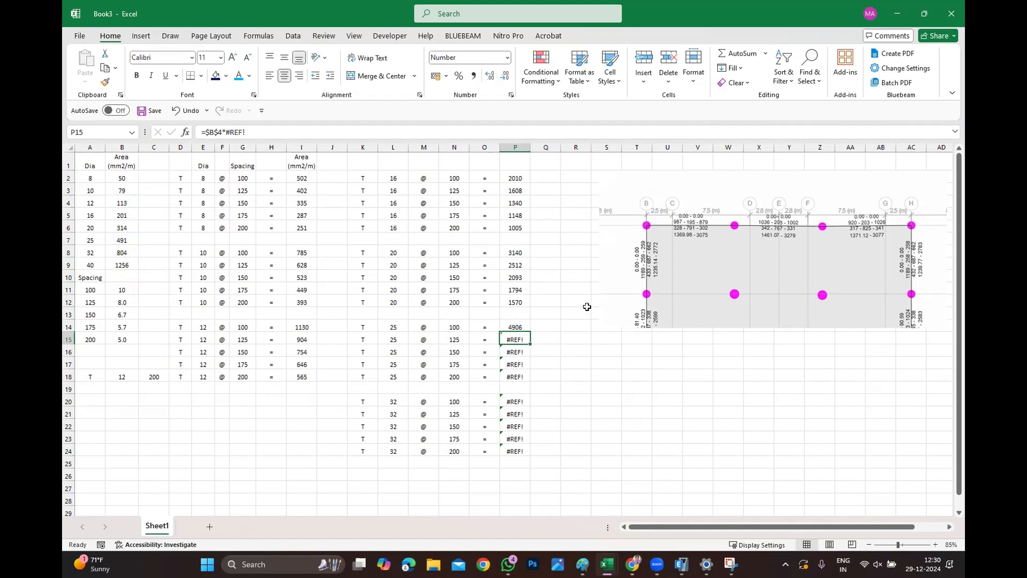
pyautogui.click(524, 324)
pyautogui.moveTo(530, 333); pyautogui.dragTo(531, 380)
# Edit P20's formula to =$B$8*B11 for the 32 mm bar area and fill it down through P23.
pyautogui.doubleClick(513, 402)
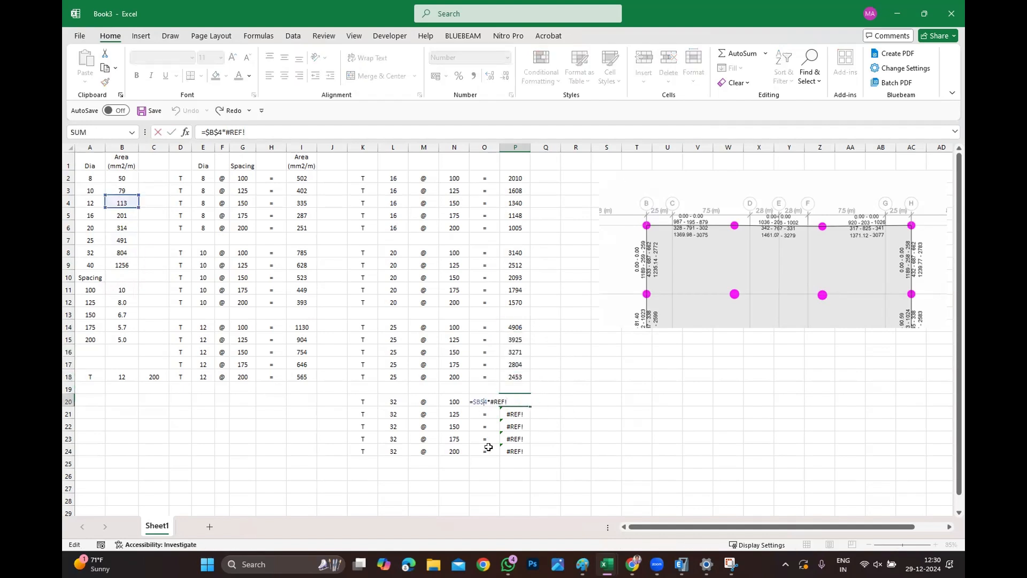
pyautogui.press('Delete')
pyautogui.write('8')
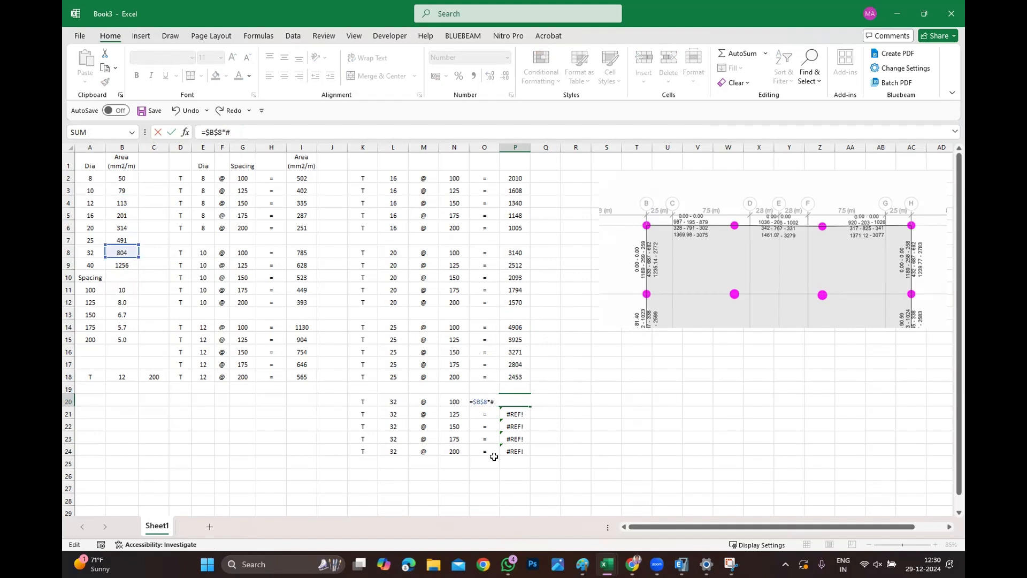
pyautogui.write('B11')
pyautogui.press('Return')
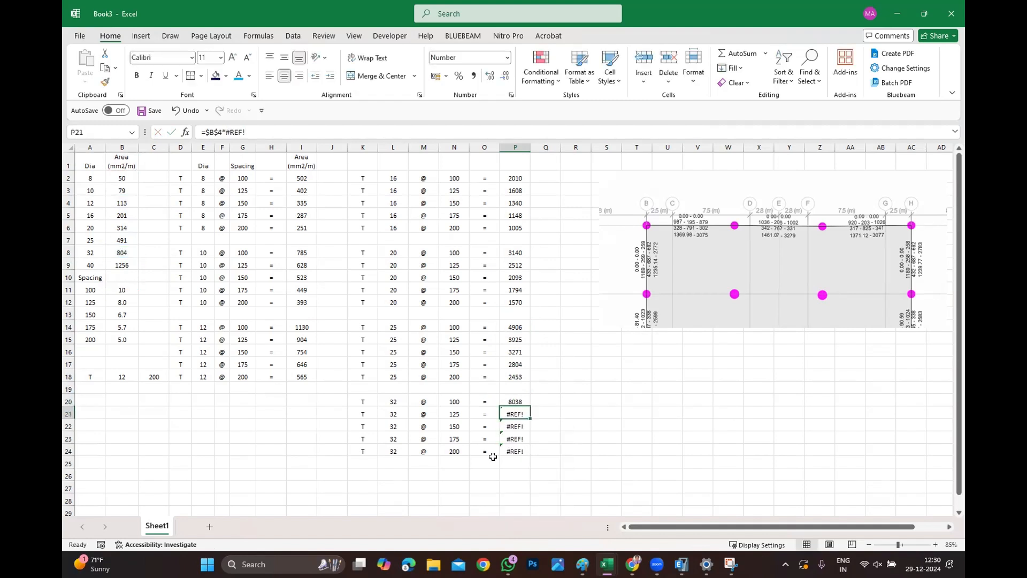
pyautogui.click(522, 402)
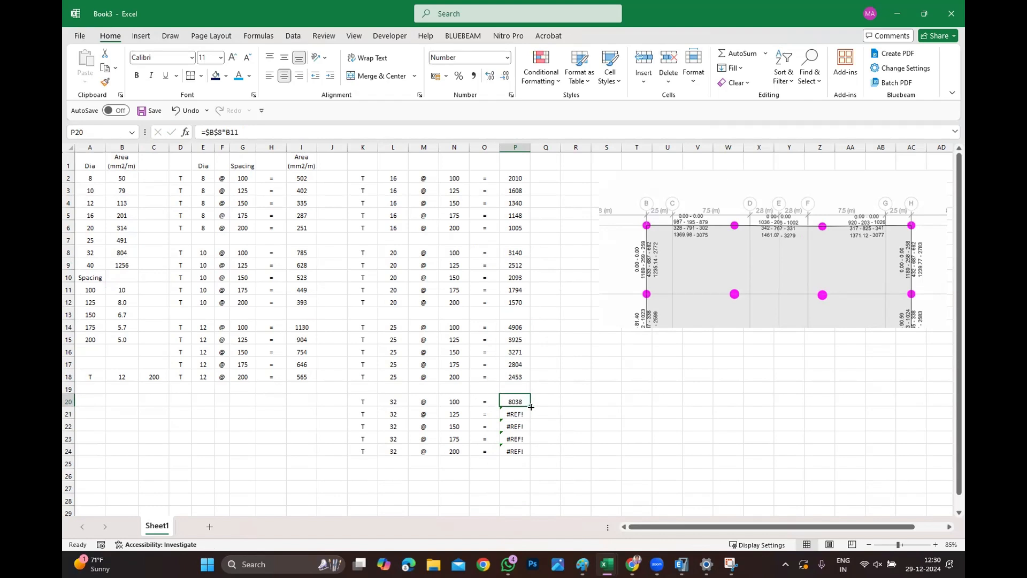
pyautogui.moveTo(530, 407); pyautogui.dragTo(519, 439)
pyautogui.click(819, 449)
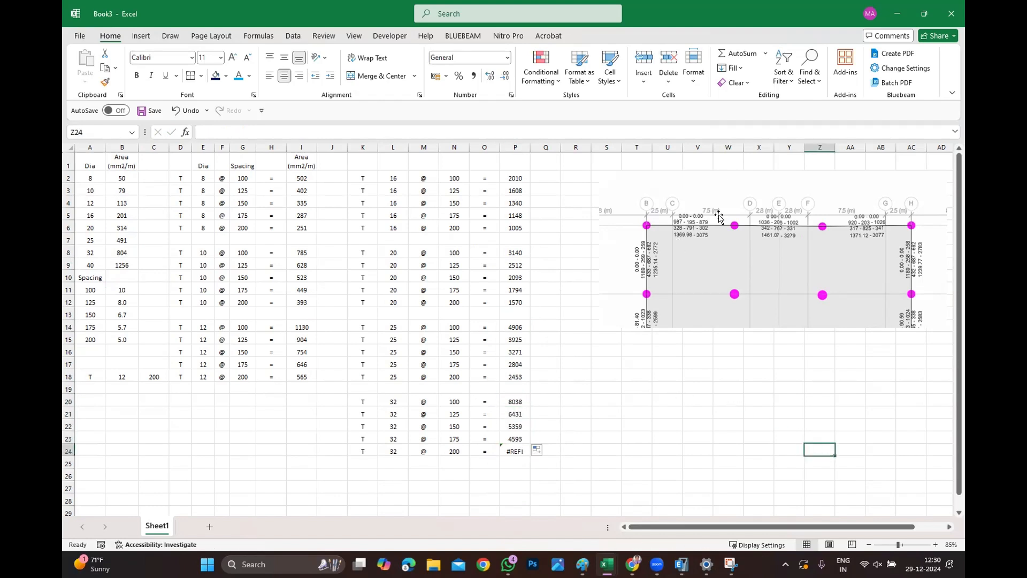
# Move the reinforcement picture left so it sits closer to the bar table.
pyautogui.moveTo(716, 215); pyautogui.dragTo(655, 206)
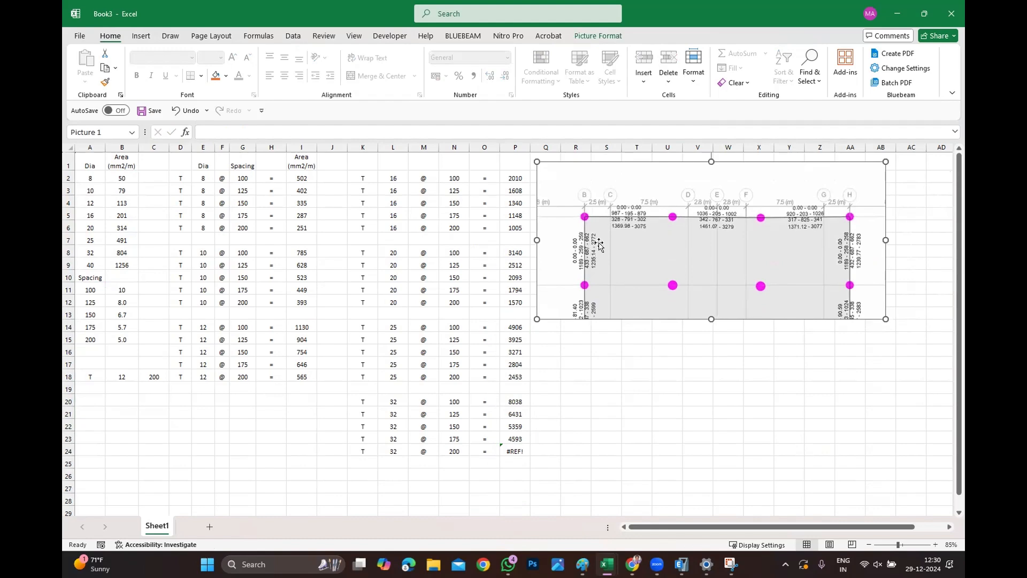
pyautogui.press('Escape')
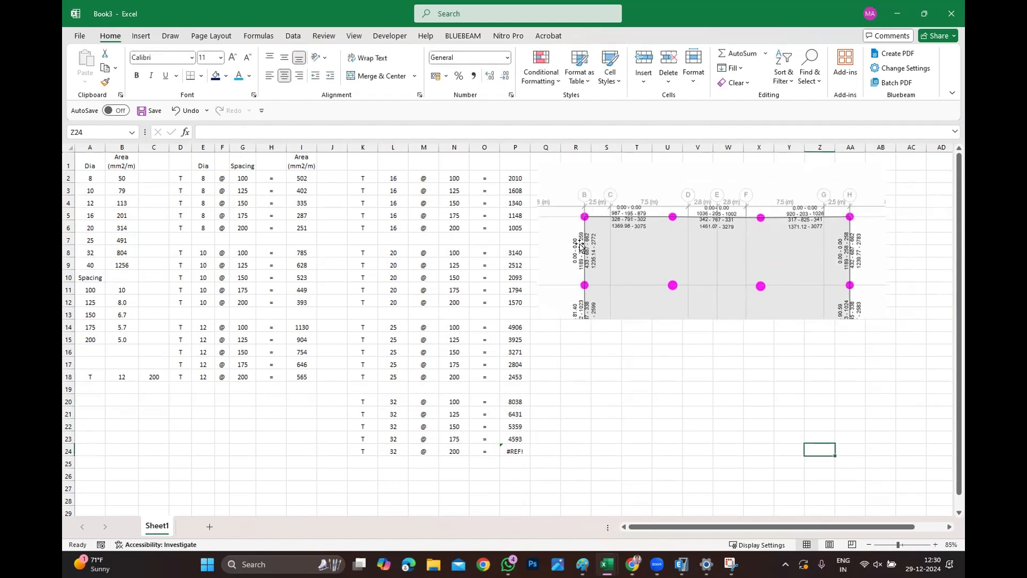
pyautogui.keyDown('ctrl'); pyautogui.scroll(3, 669, 226); pyautogui.keyUp('ctrl')
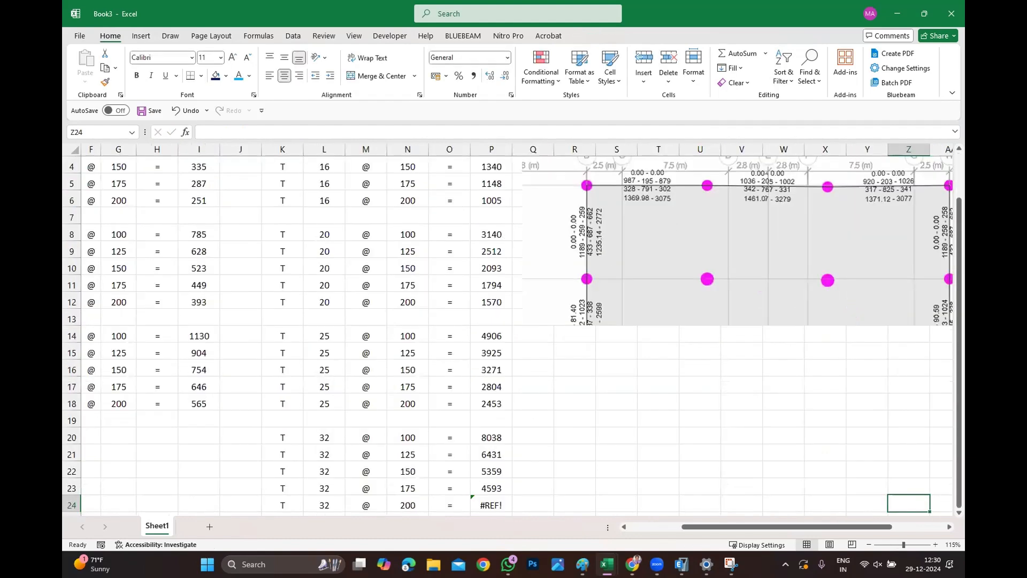
pyautogui.hscroll(5, 698, 322)
pyautogui.scroll(1, 692, 312)
pyautogui.scroll(-3, 539, 234)
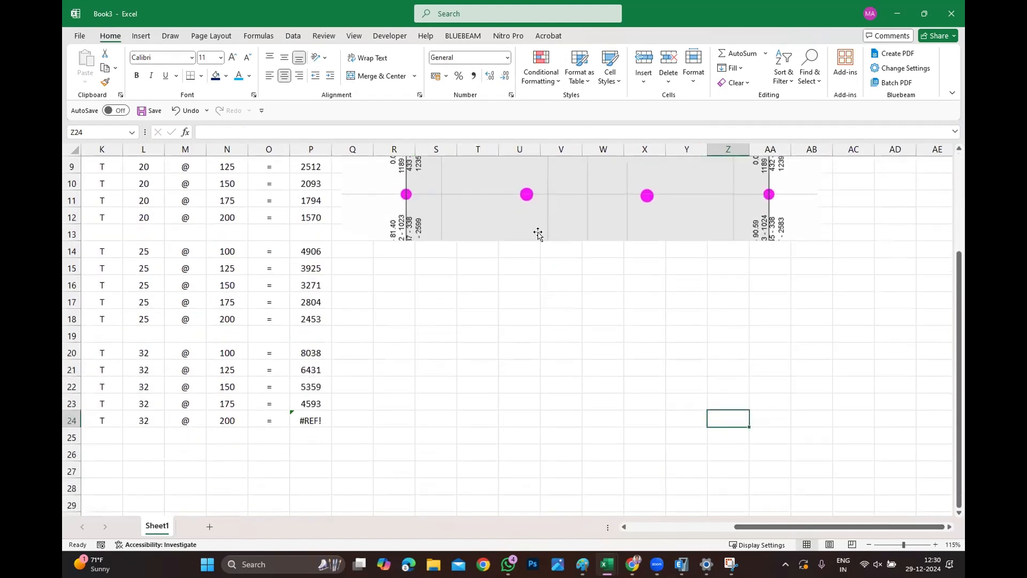
pyautogui.scroll(3, 540, 261)
pyautogui.hscroll(-5, 516, 235)
pyautogui.keyDown('ctrl'); pyautogui.scroll(1, 516, 235); pyautogui.keyUp('ctrl')
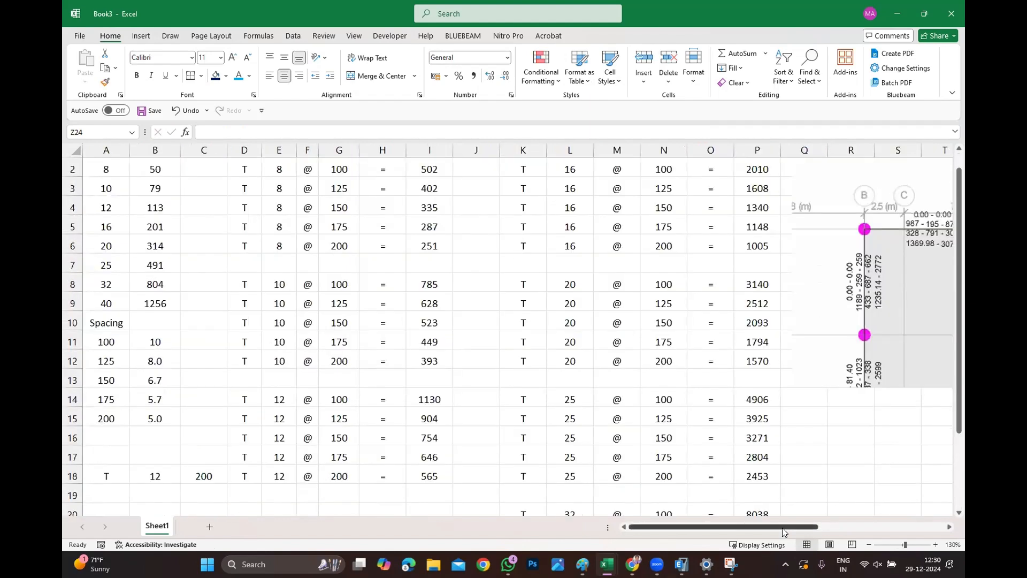
pyautogui.hscroll(6, 688, 360)
pyautogui.click(497, 305)
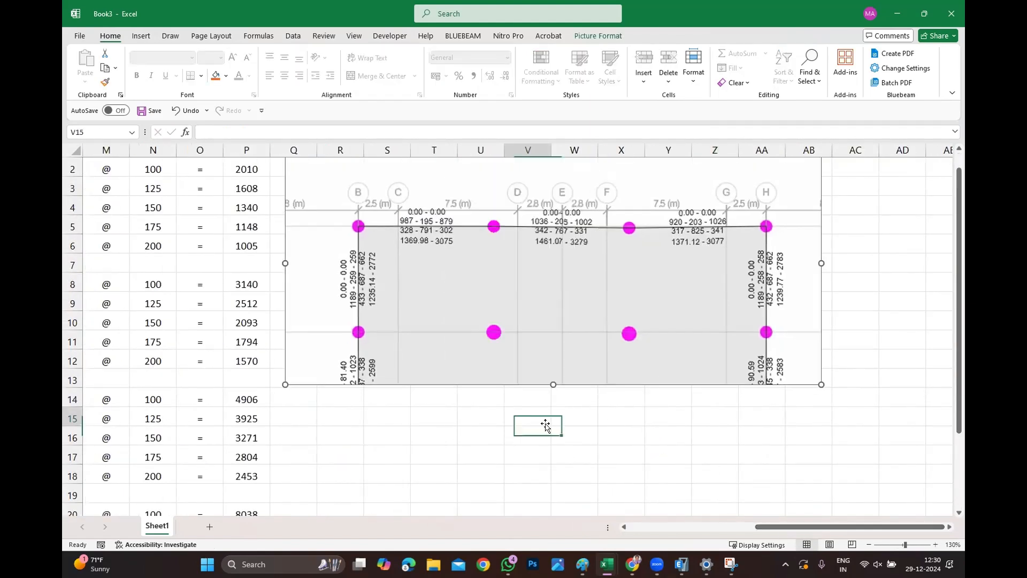
pyautogui.click(530, 417)
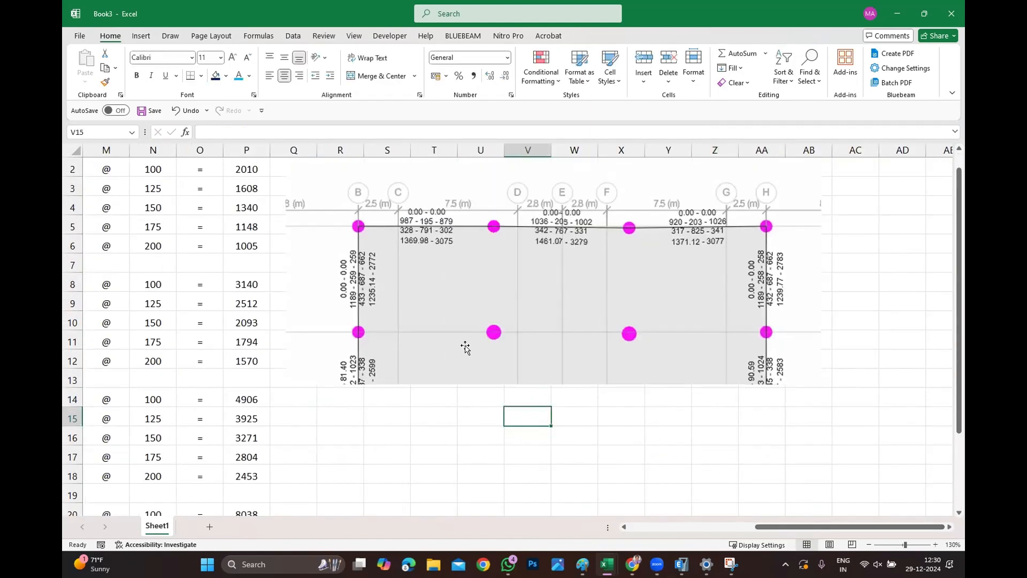
# Draw a rectangle over the top "0.00 - 0.00" value in the span between grids C and D, and open its shape formatting.
pyautogui.click(141, 37)
pyautogui.click(240, 53)
pyautogui.click(259, 84)
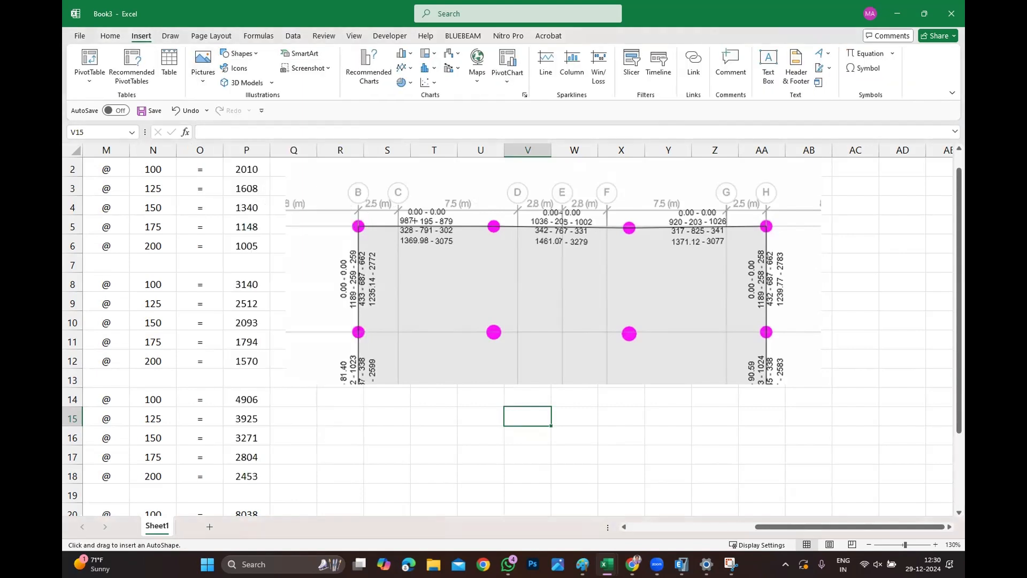
pyautogui.moveTo(397, 194); pyautogui.dragTo(452, 195)
pyautogui.rightClick(445, 210)
pyautogui.click(475, 520)
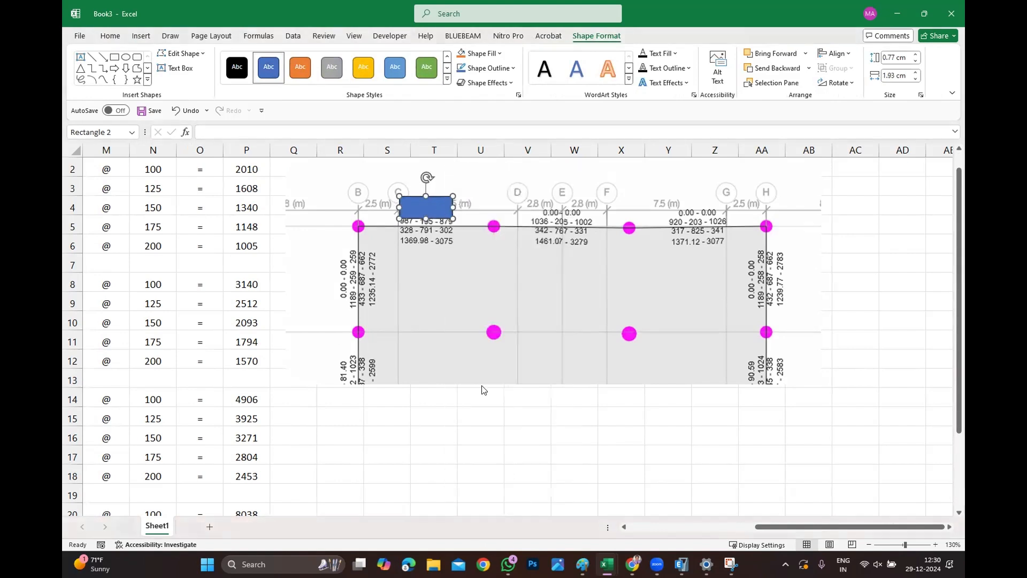
# Give the rectangle no fill and a red outline.
pyautogui.click(830, 232)
pyautogui.click(844, 250)
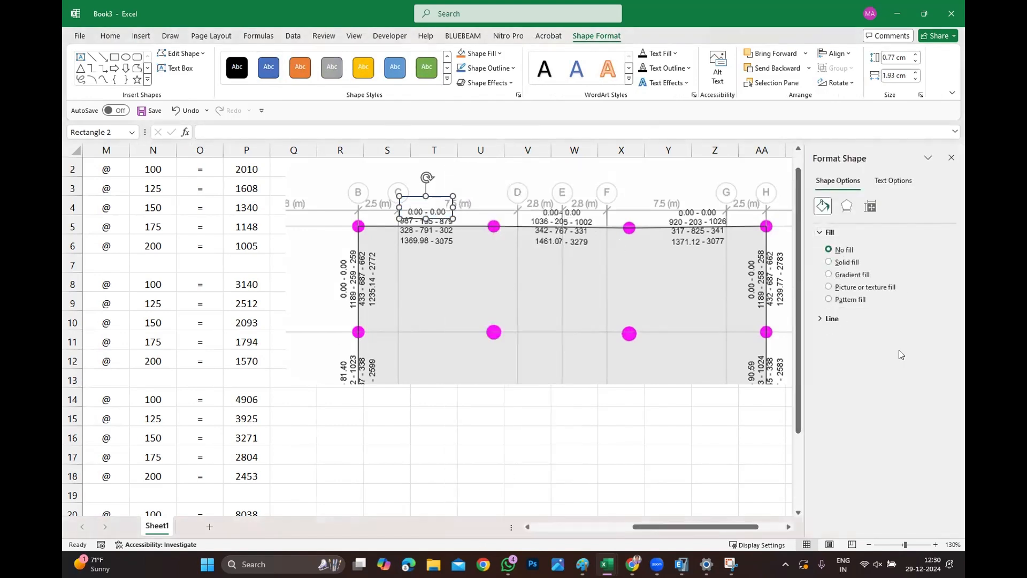
pyautogui.click(842, 318)
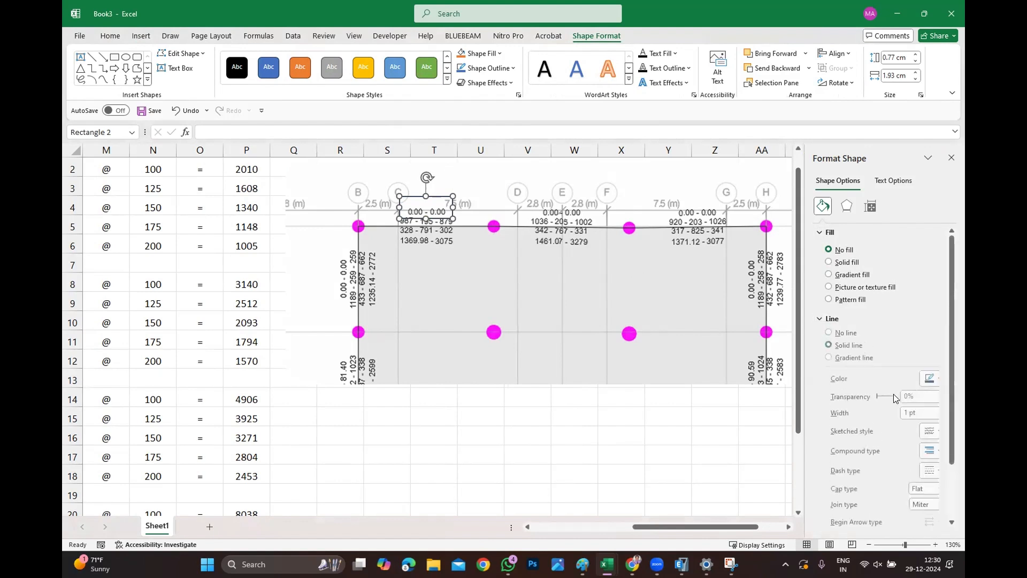
pyautogui.click(933, 381)
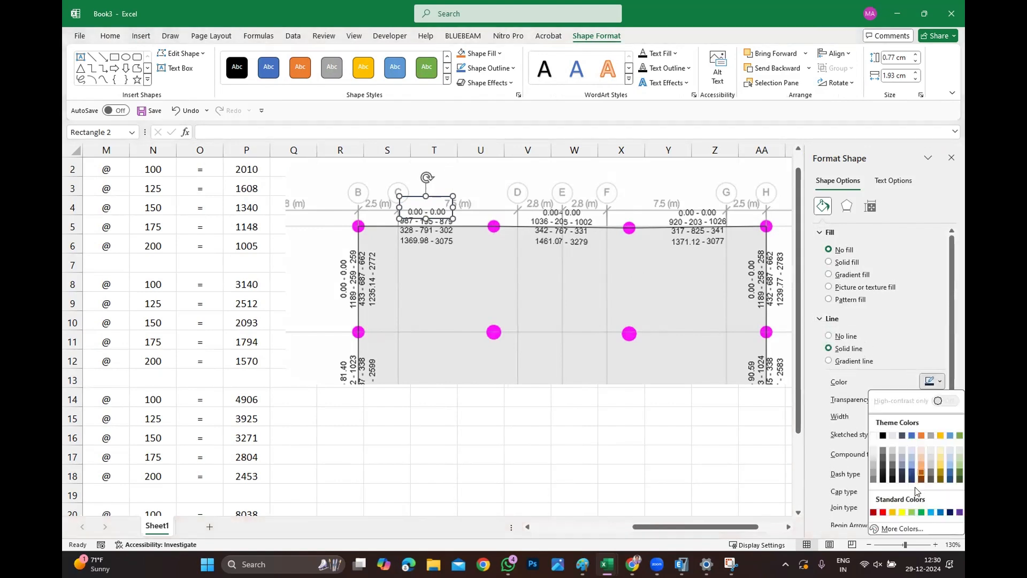
pyautogui.click(883, 515)
pyautogui.click(549, 409)
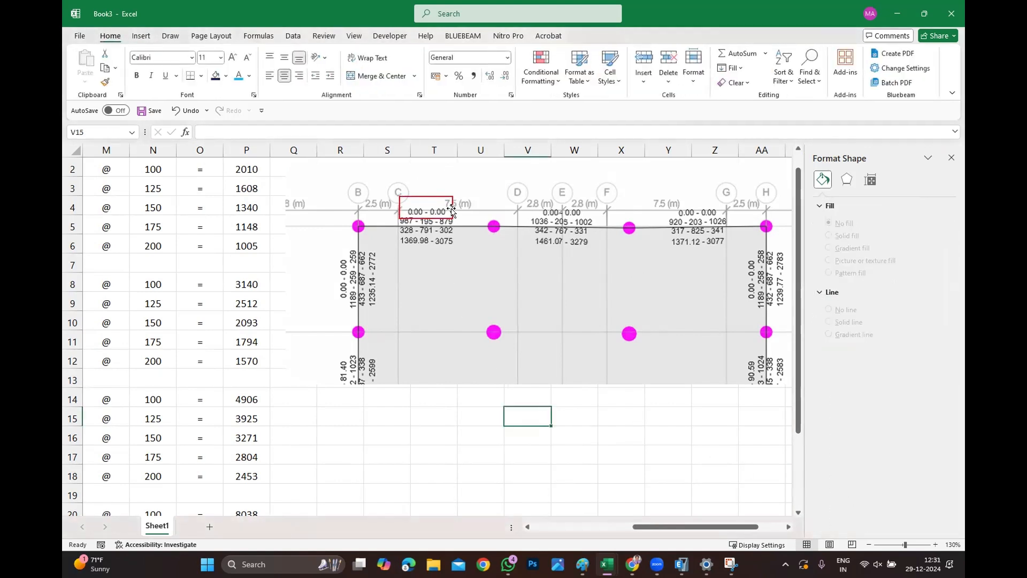
pyautogui.click(453, 212)
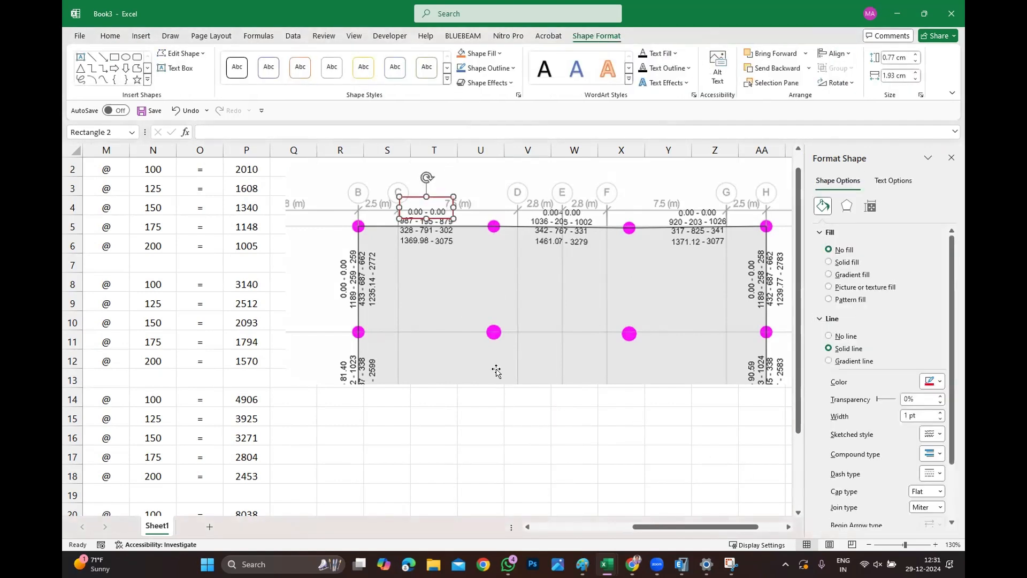
pyautogui.rightClick(451, 217)
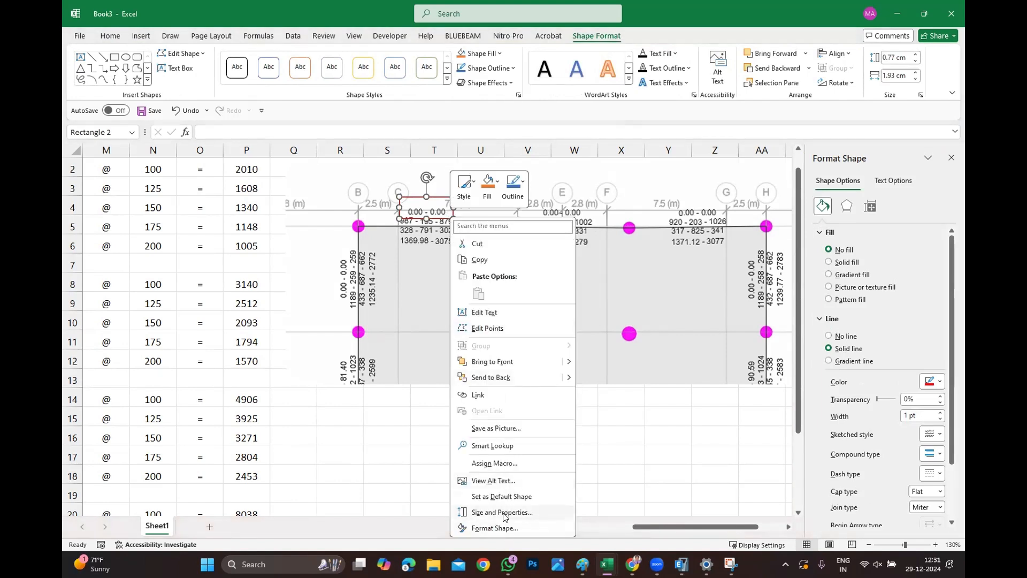
pyautogui.press('Escape')
pyautogui.press('Escape')
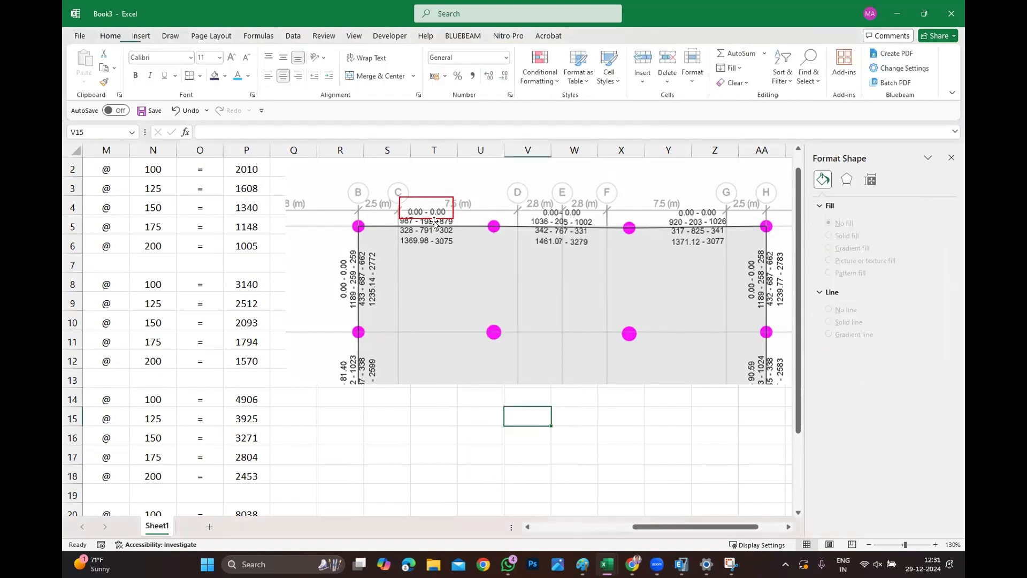
pyautogui.click(435, 219)
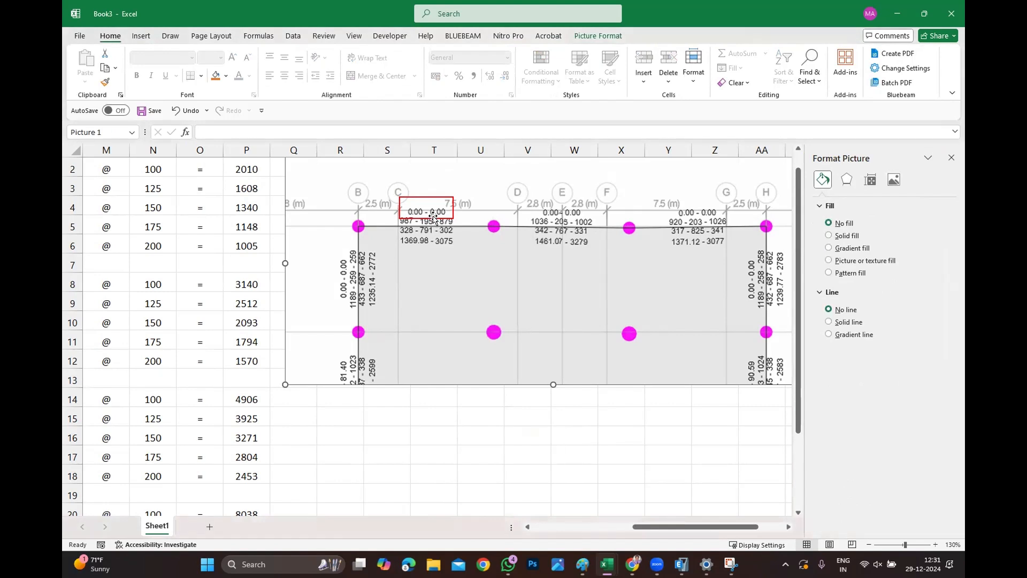
pyautogui.click(431, 219)
pyautogui.rightClick(432, 218)
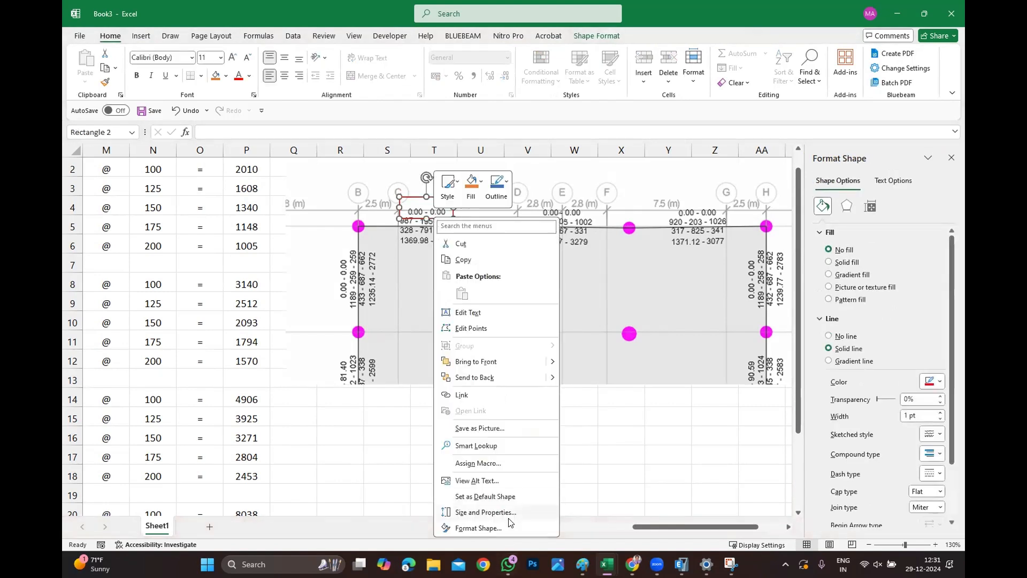
pyautogui.press('Escape')
pyautogui.press('Escape')
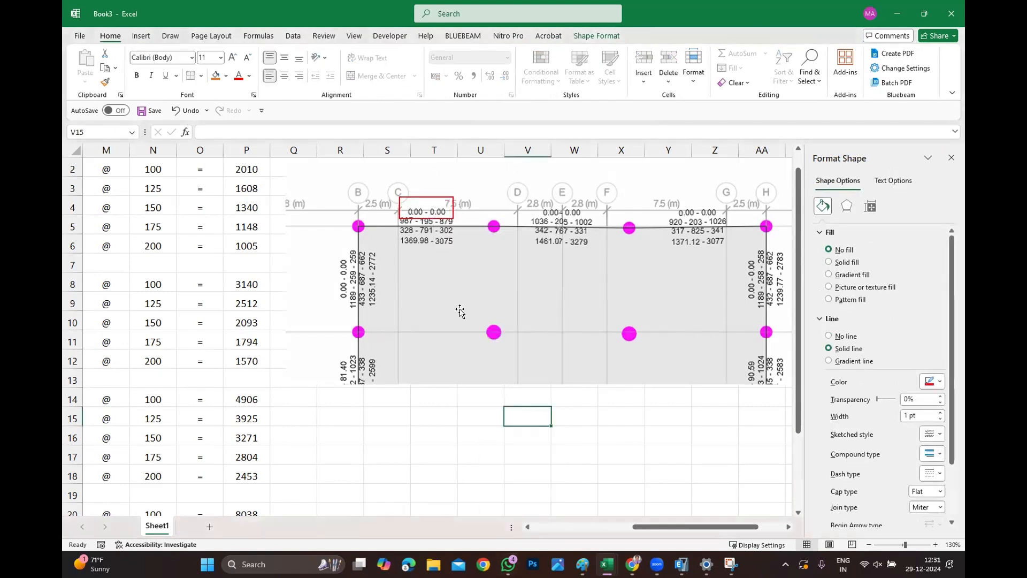
# Resize and nudge the red rectangle so it tightly frames the "0.00 - 0.00" value.
pyautogui.click(413, 206)
pyautogui.press('Escape')
pyautogui.click(418, 206)
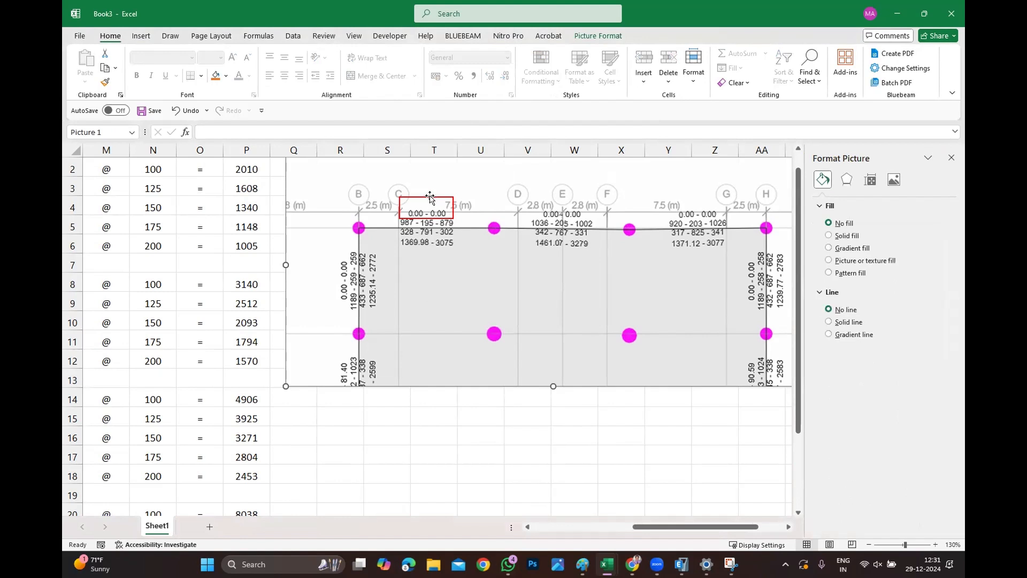
pyautogui.click(428, 197)
pyautogui.moveTo(427, 197); pyautogui.dragTo(422, 207)
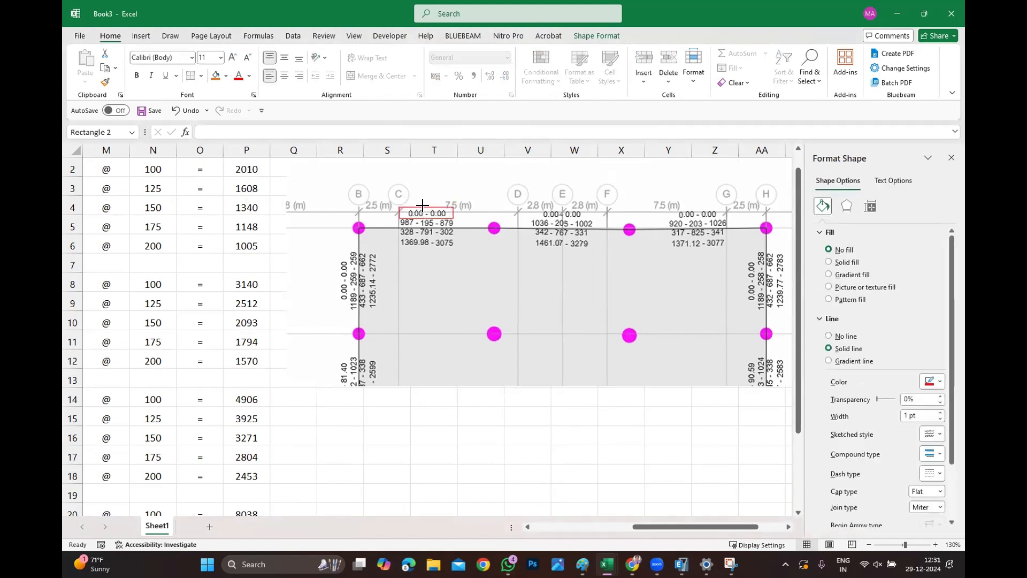
pyautogui.press('Escape')
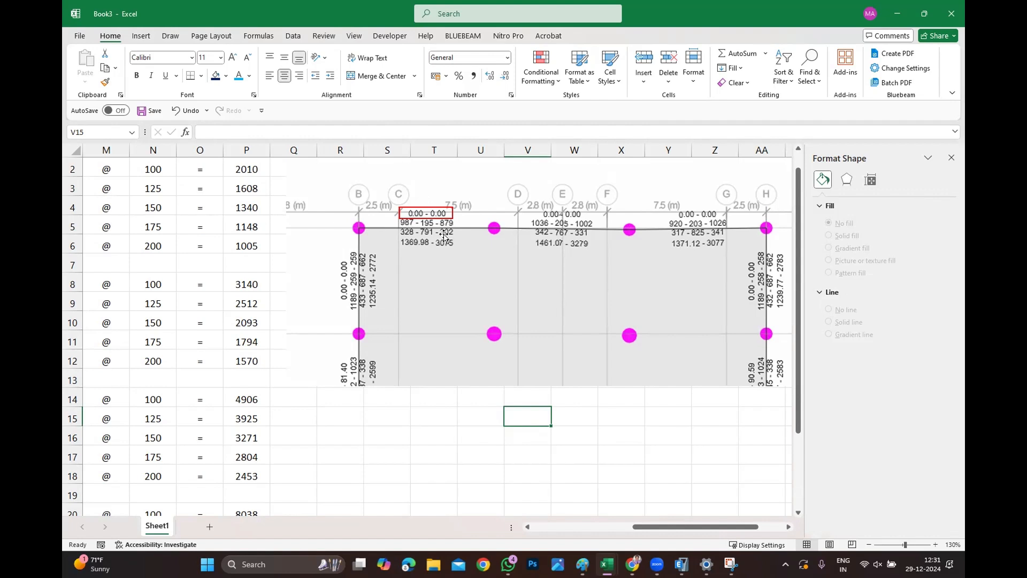
pyautogui.moveTo(425, 215); pyautogui.dragTo(429, 215)
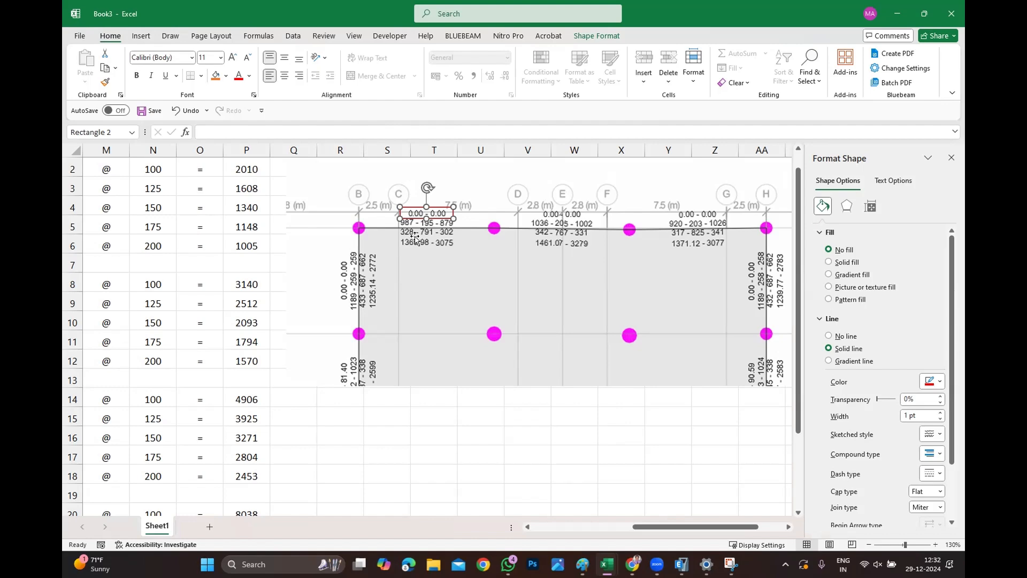
pyautogui.click(436, 268)
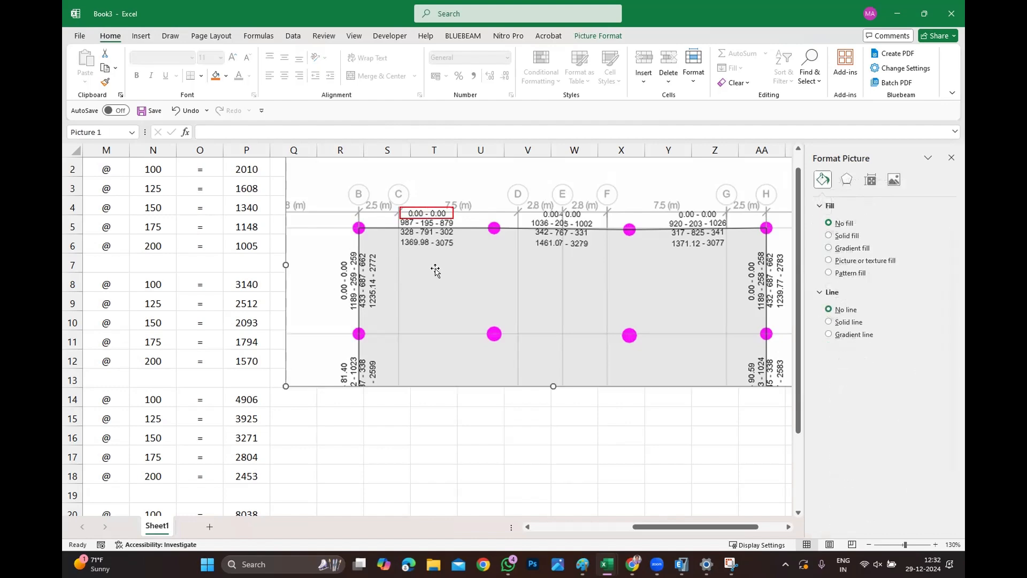
pyautogui.click(416, 452)
# Switch to ETABS to view the reinforcement plan, then return to the workbook.
pyautogui.click(681, 564)
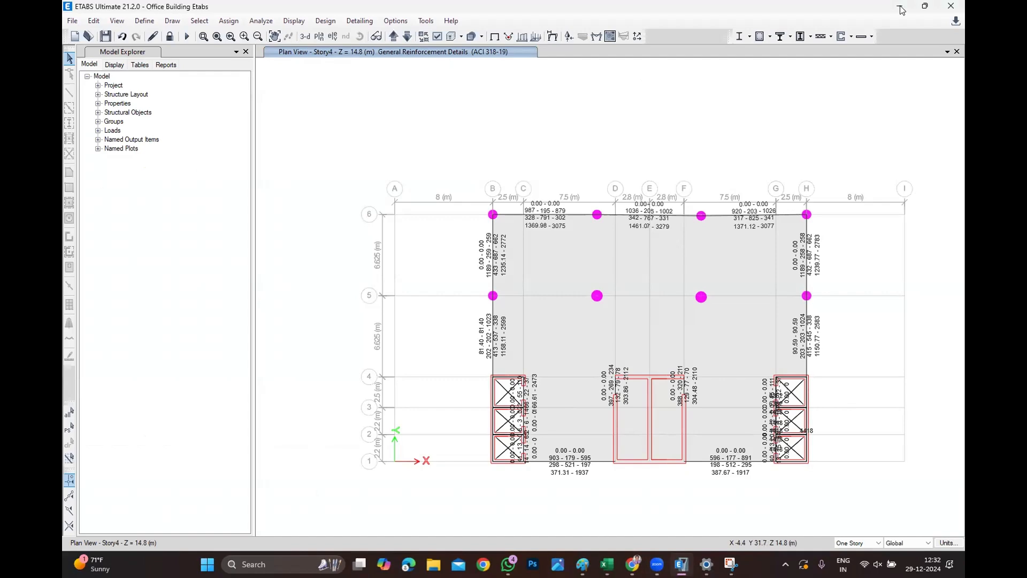
pyautogui.hotkey('alt', 'Tab')
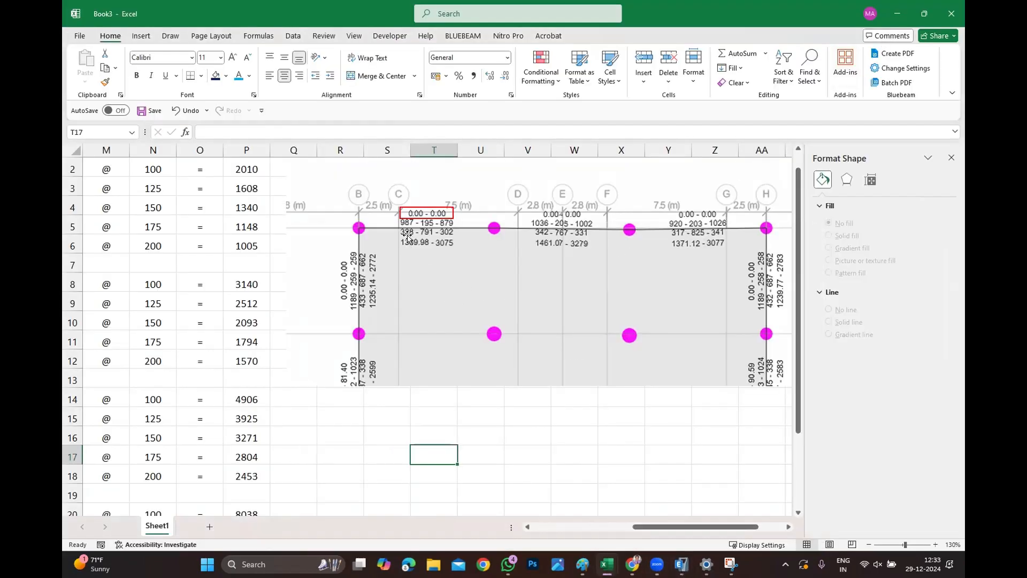
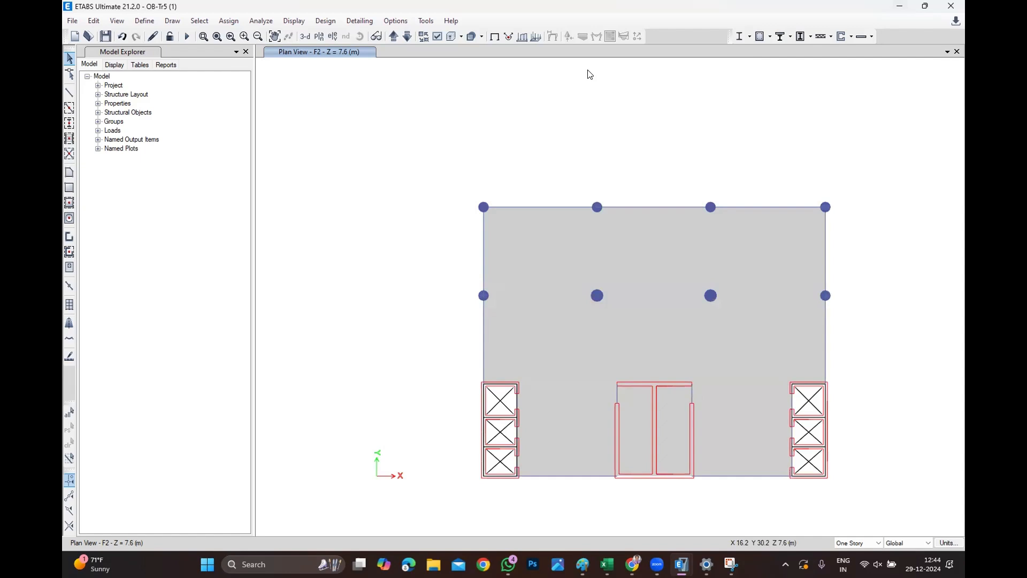
# Run the analysis, saving the model as OB-Tr5 (1) in the Desktop's Bp folder.
pyautogui.click(261, 20)
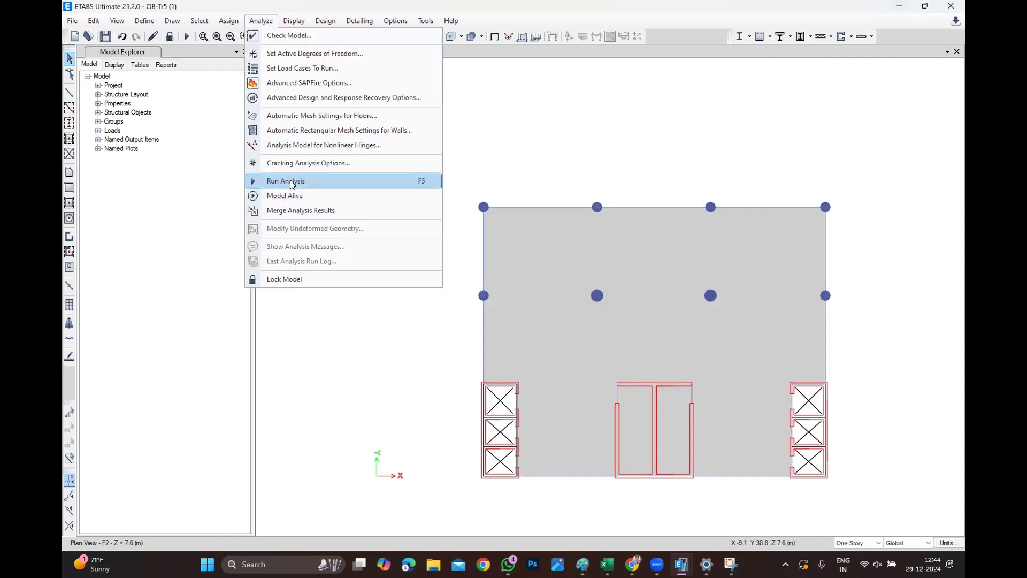
pyautogui.click(292, 181)
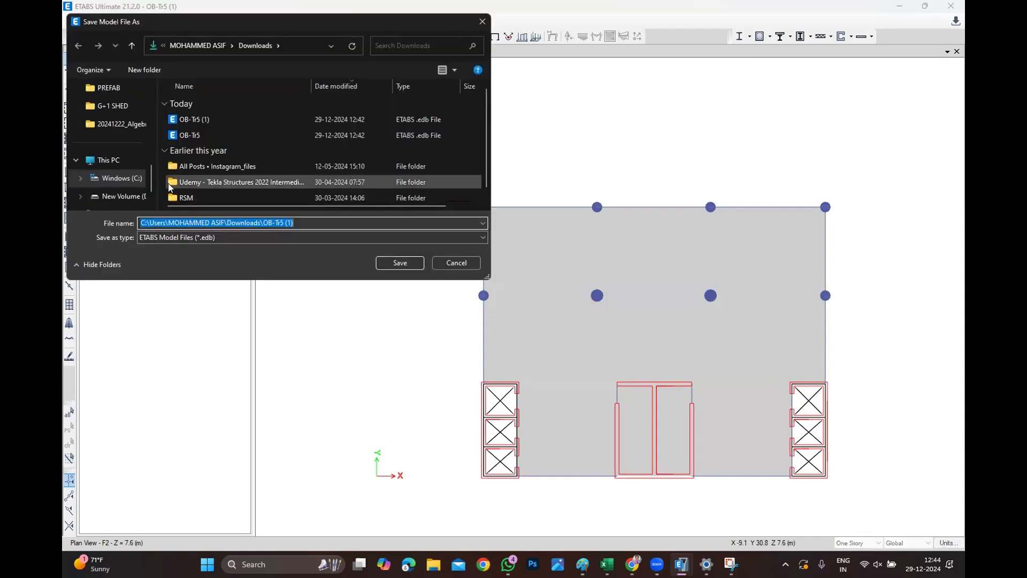
pyautogui.scroll(5, 107, 155)
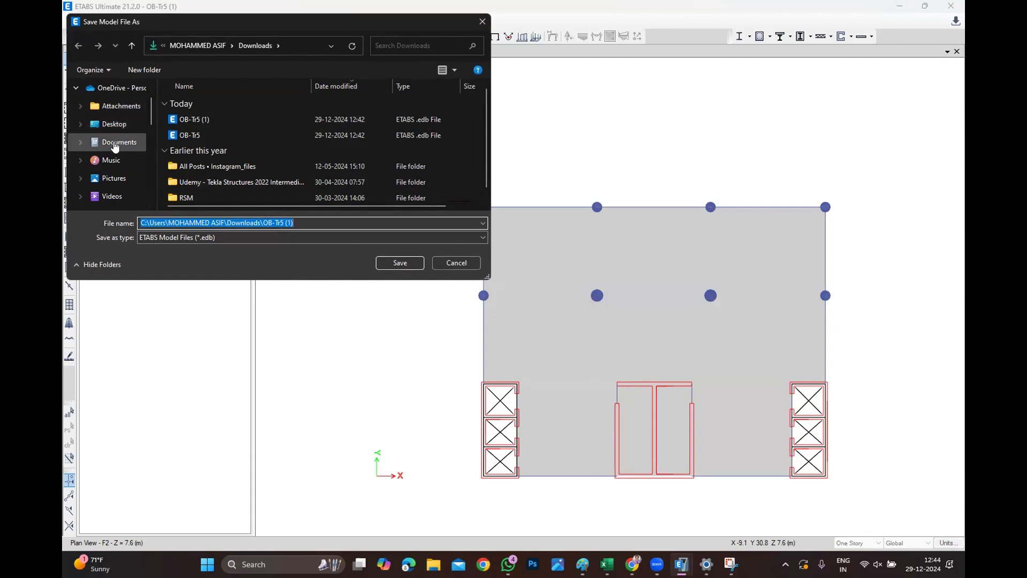
pyautogui.click(114, 124)
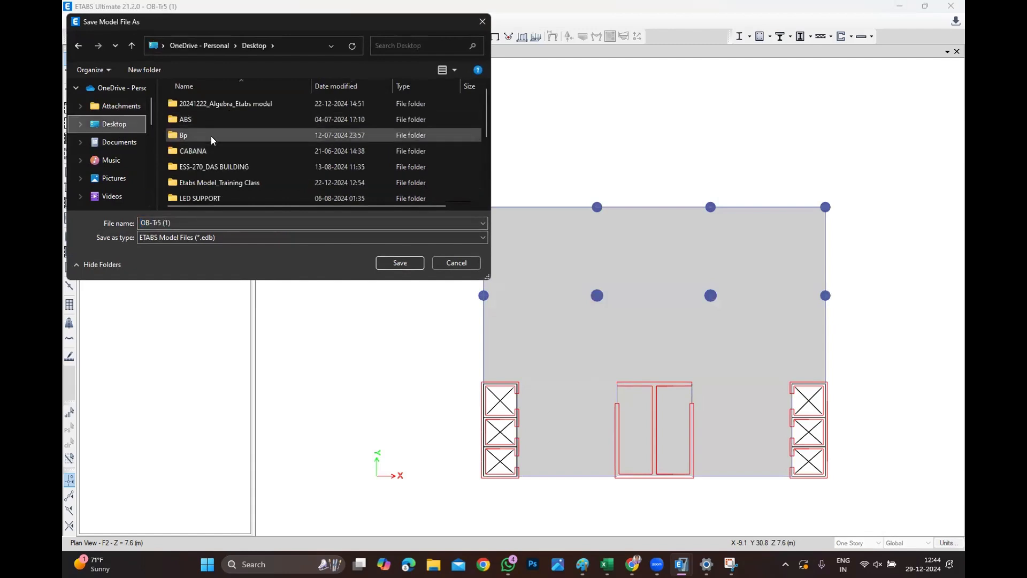
pyautogui.doubleClick(211, 135)
pyautogui.click(410, 262)
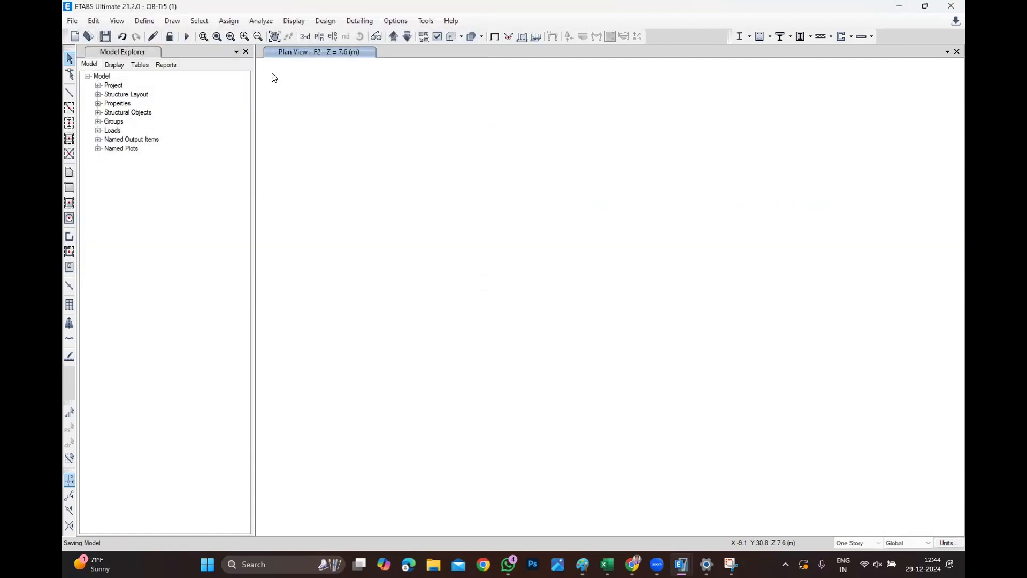
pyautogui.click(269, 21)
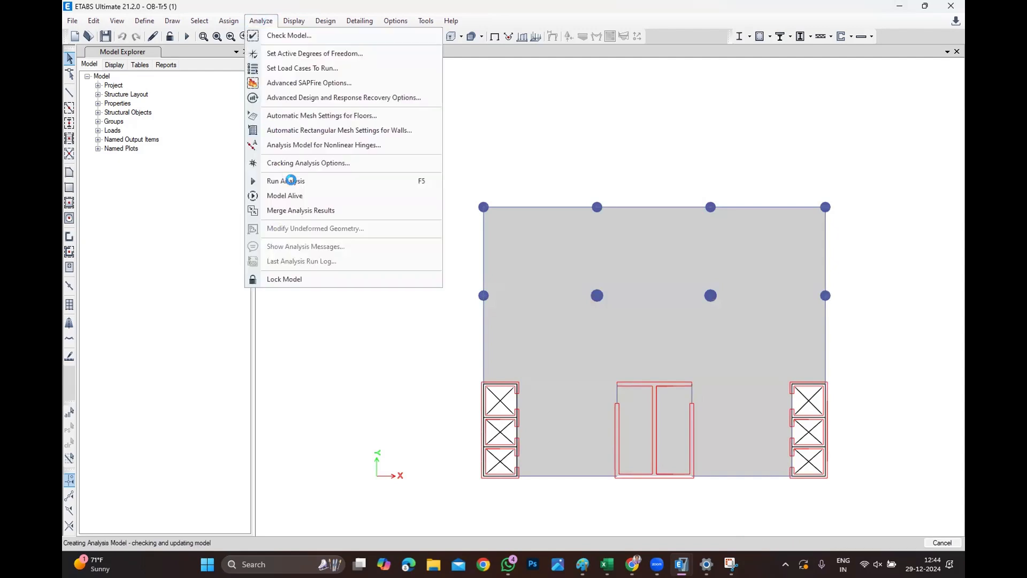
pyautogui.click(611, 169)
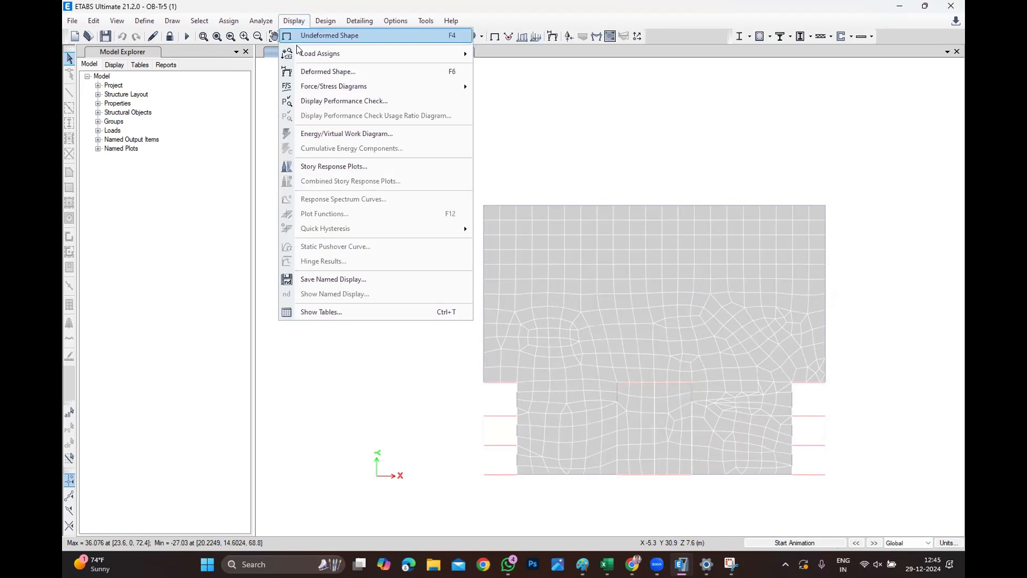
# Return to the undeformed shape and select all columns and beams by object type.
pyautogui.click(321, 33)
pyautogui.click(199, 21)
pyautogui.moveTo(246, 35)
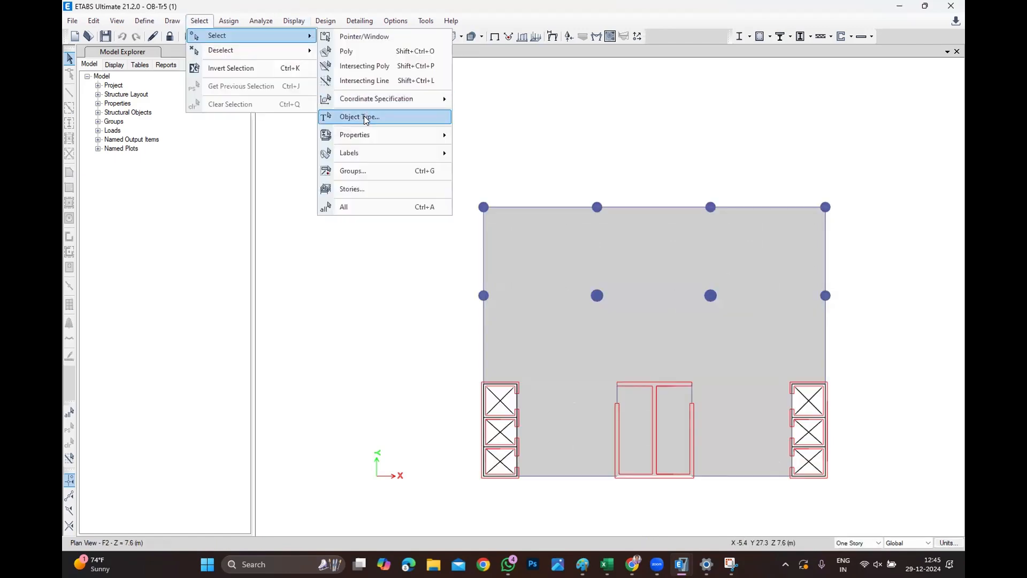
pyautogui.click(367, 116)
pyautogui.click(491, 204)
pyautogui.keyDown('ctrl'); pyautogui.click(492, 211); pyautogui.keyUp('ctrl')
pyautogui.click(466, 390)
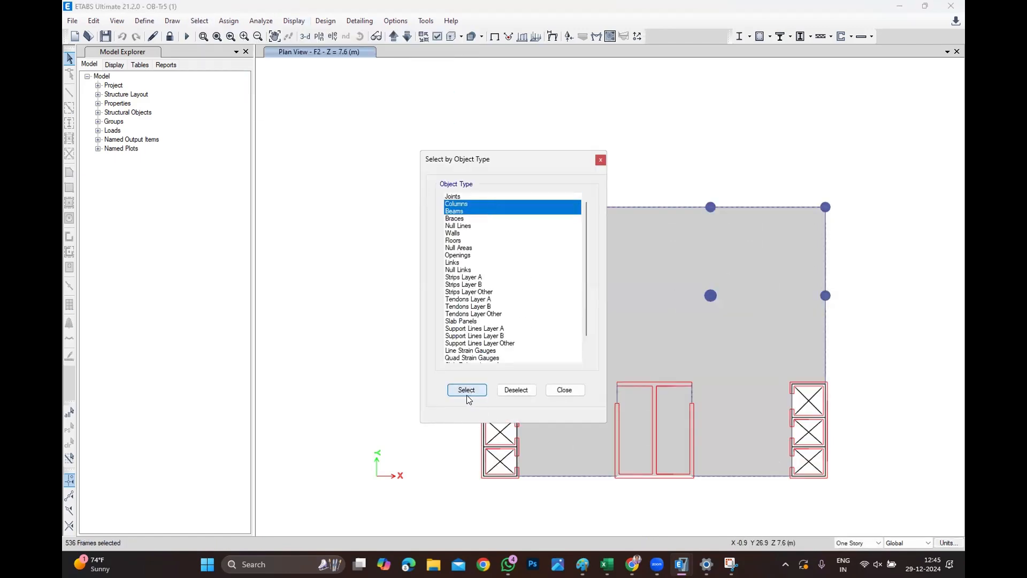
pyautogui.click(563, 390)
# Set the concrete frame design overwrite Framing Type of the selected frames to Sway Intermediate.
pyautogui.click(325, 20)
pyautogui.moveTo(364, 51)
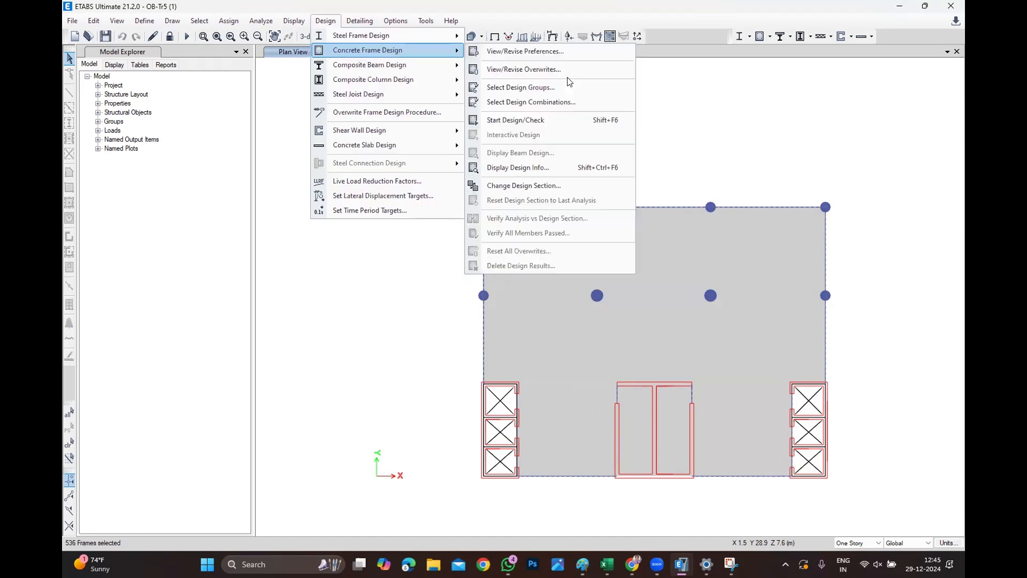
pyautogui.click(498, 69)
pyautogui.click(529, 167)
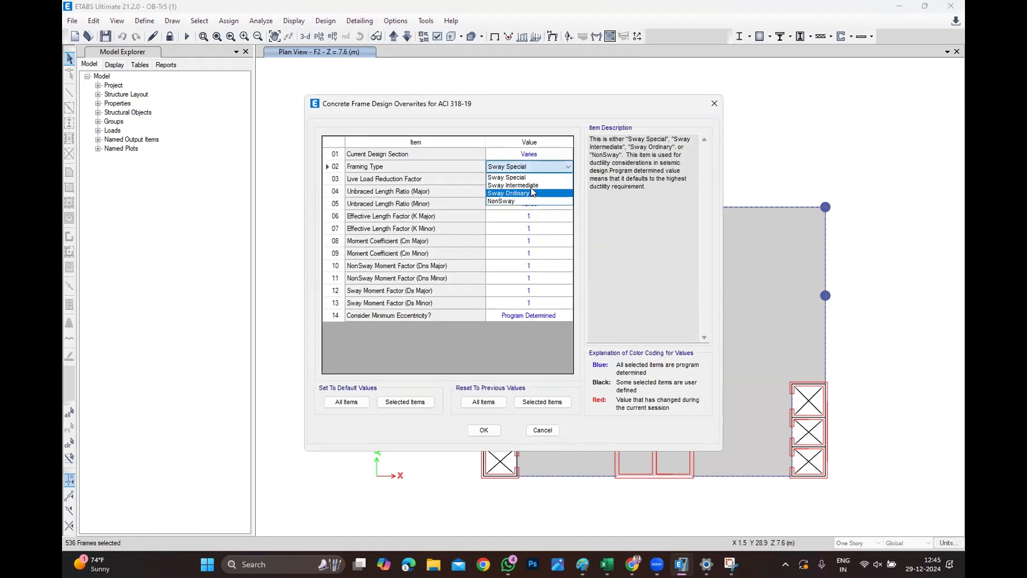
pyautogui.click(531, 186)
pyautogui.press('Return')
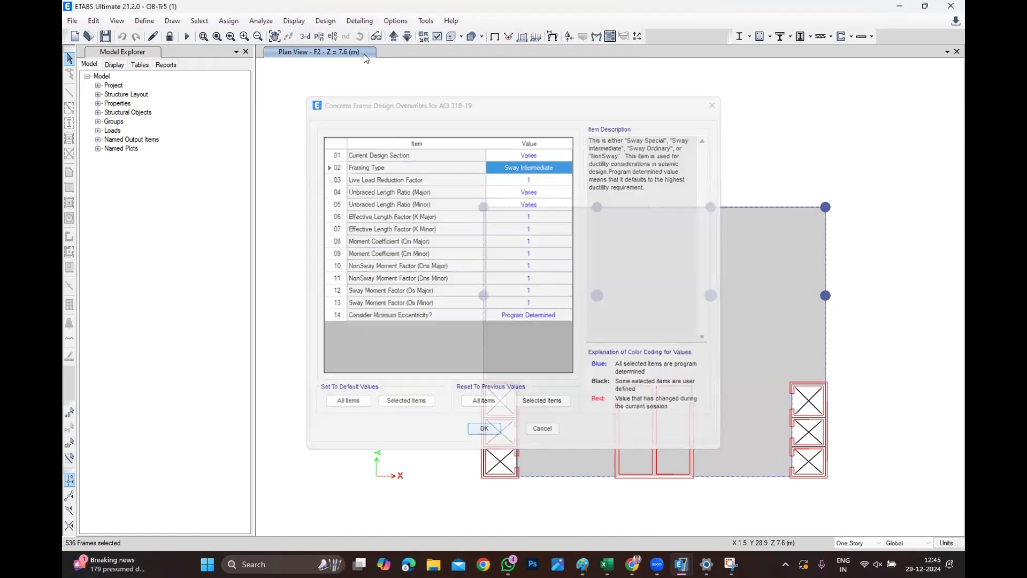
# Try to start the concrete frame design check for the selected frames.
pyautogui.click(325, 20)
pyautogui.moveTo(416, 132)
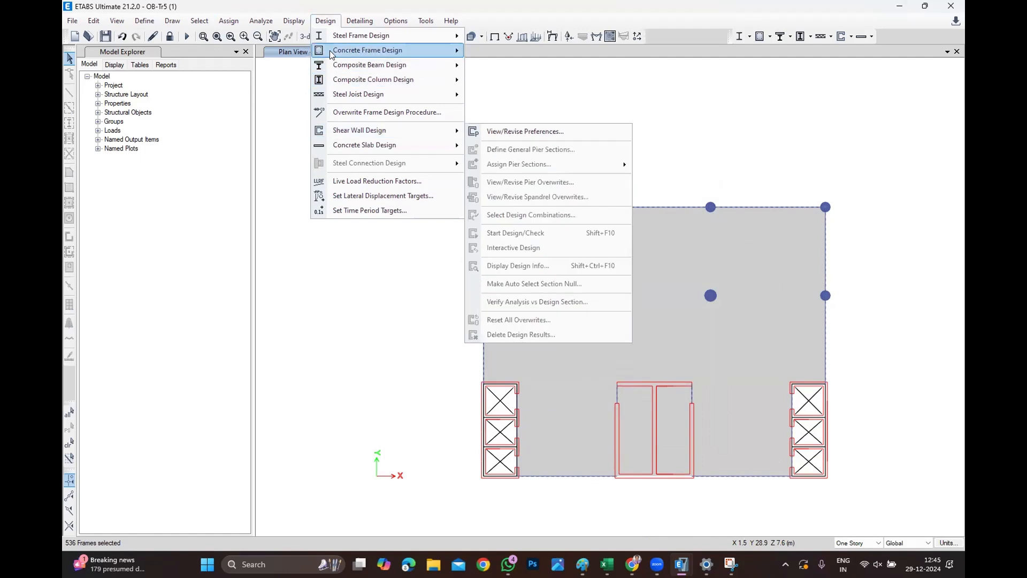
pyautogui.moveTo(374, 50)
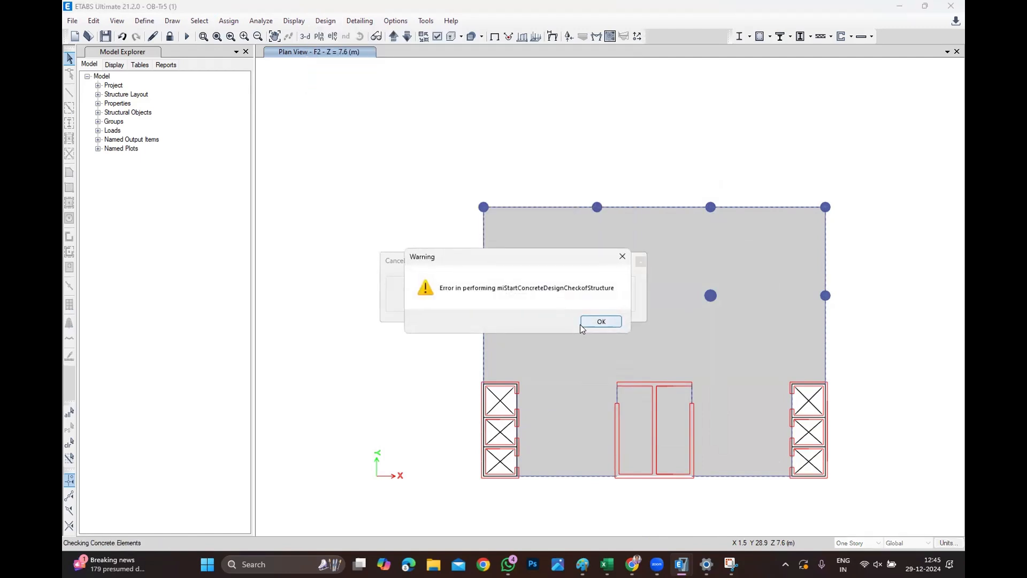
pyautogui.click(588, 321)
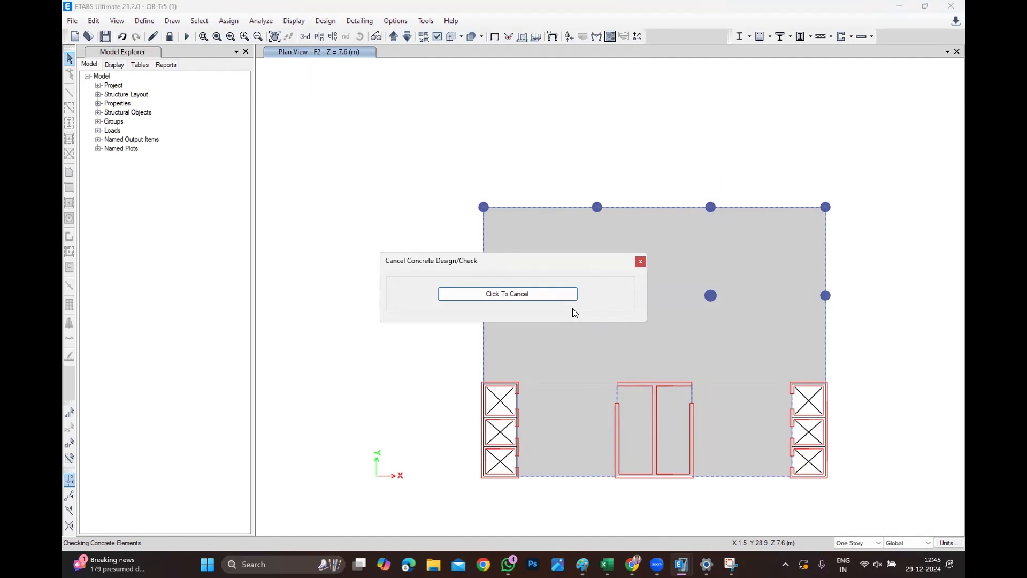
pyautogui.click(633, 564)
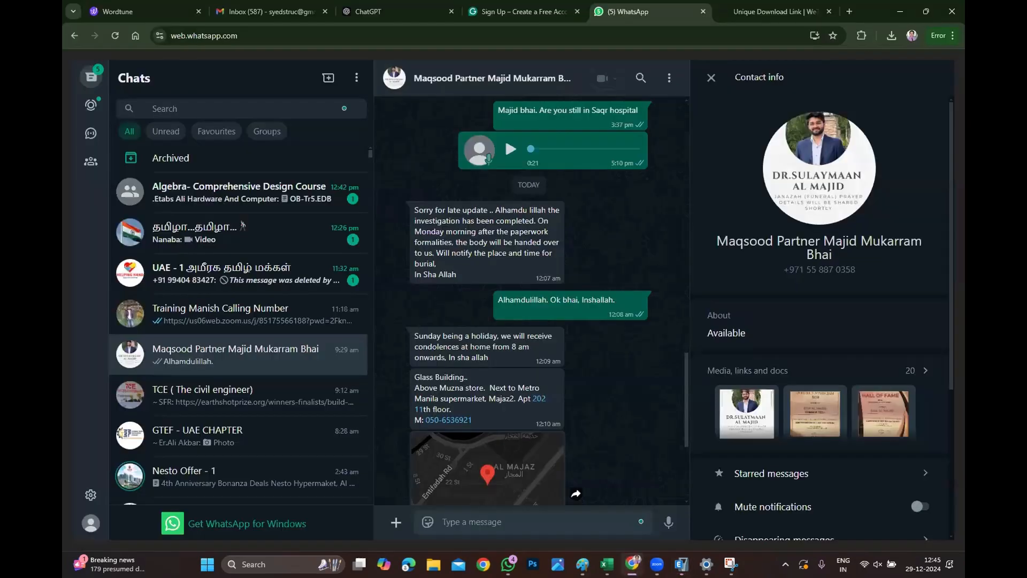
pyautogui.click(633, 564)
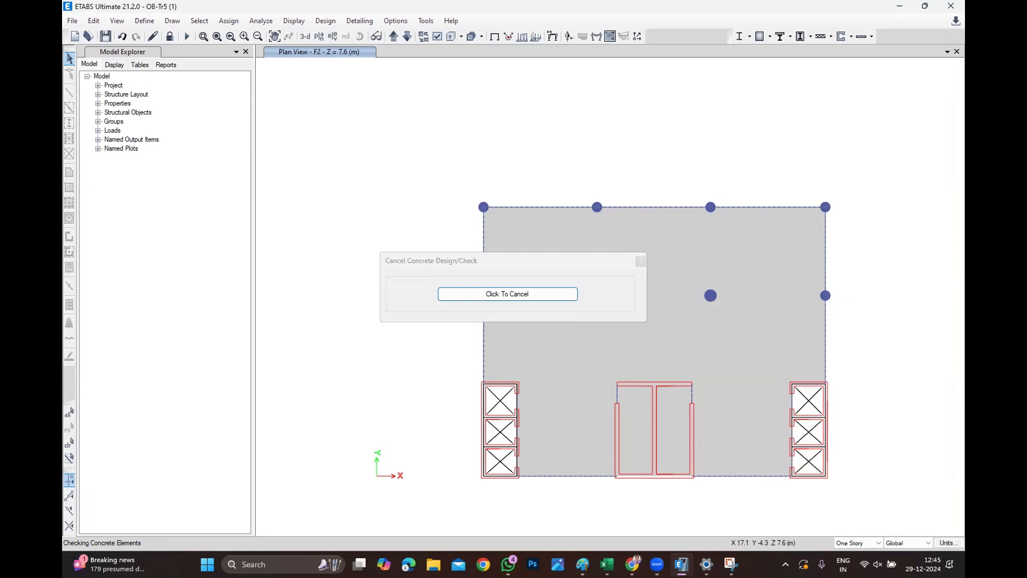
pyautogui.click(632, 565)
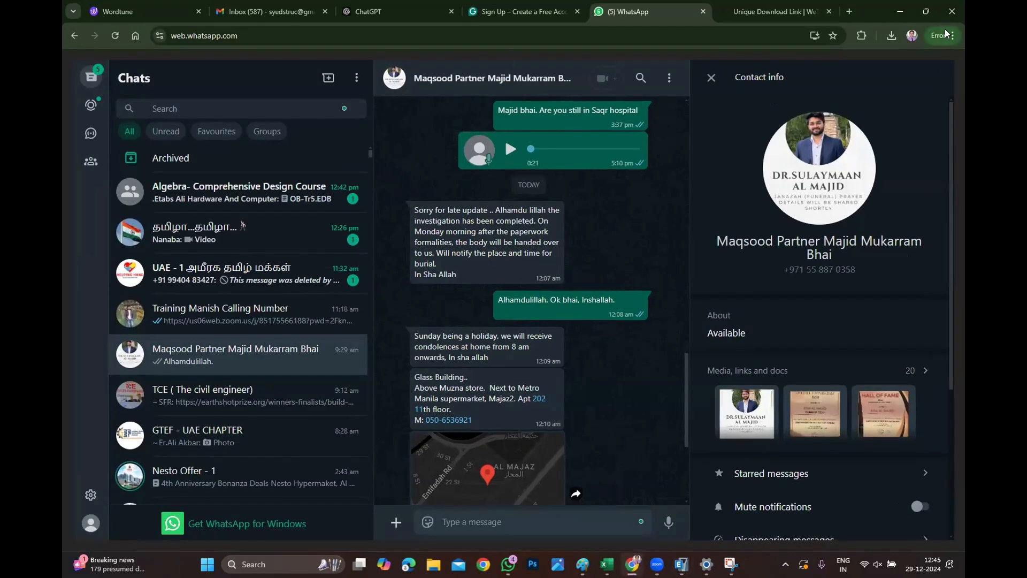
pyautogui.click(951, 15)
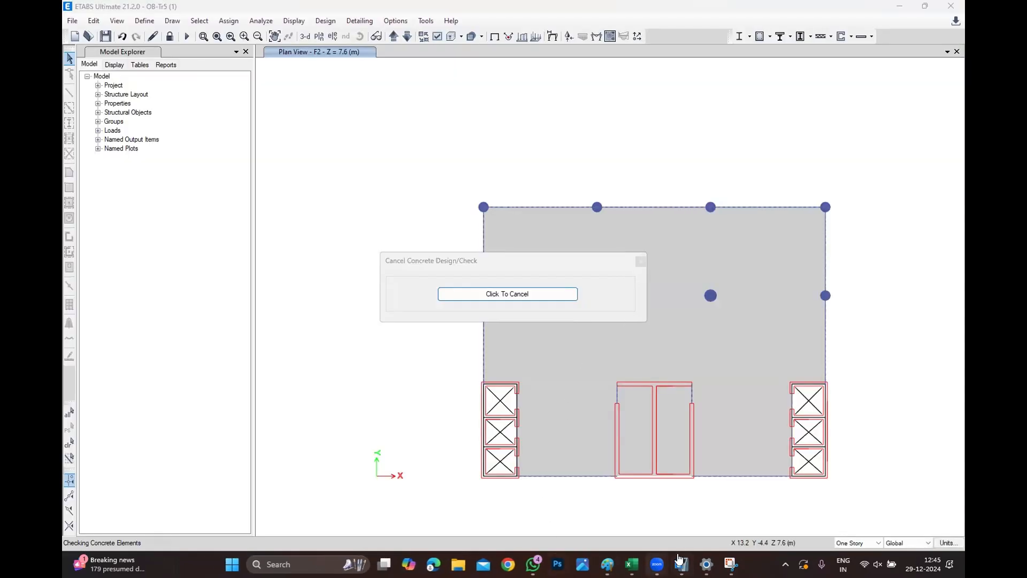
# Switch to the Office Building ETABS window showing the general reinforcement plan.
pyautogui.moveTo(681, 565)
pyautogui.click(647, 527)
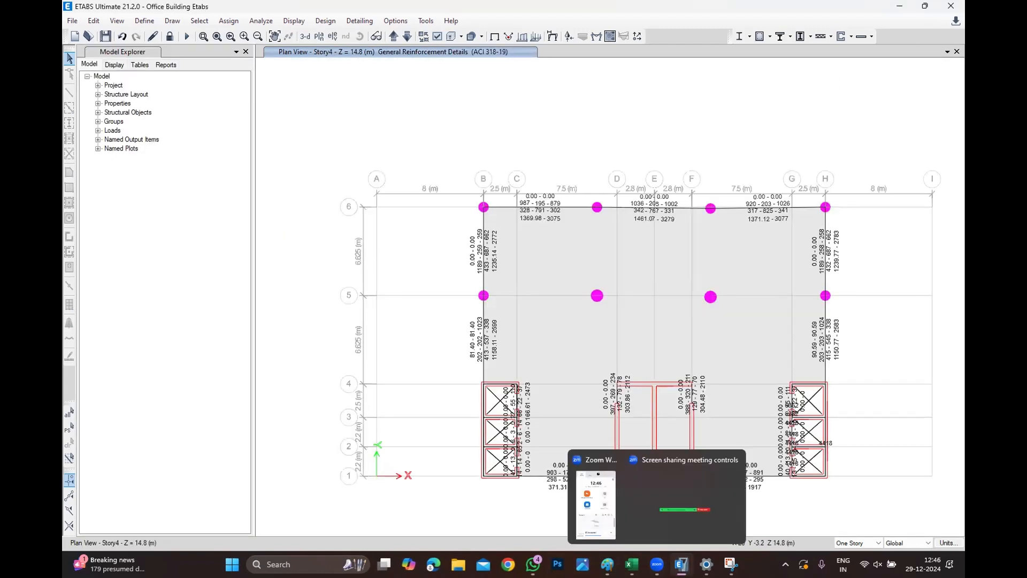
pyautogui.moveTo(681, 565)
pyautogui.click(781, 525)
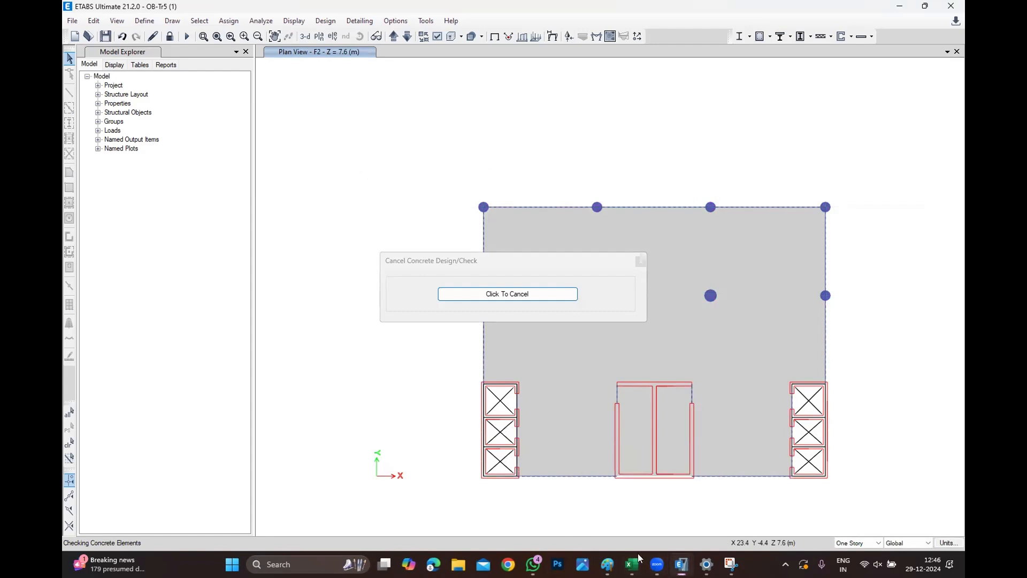
pyautogui.moveTo(678, 562)
pyautogui.click(623, 506)
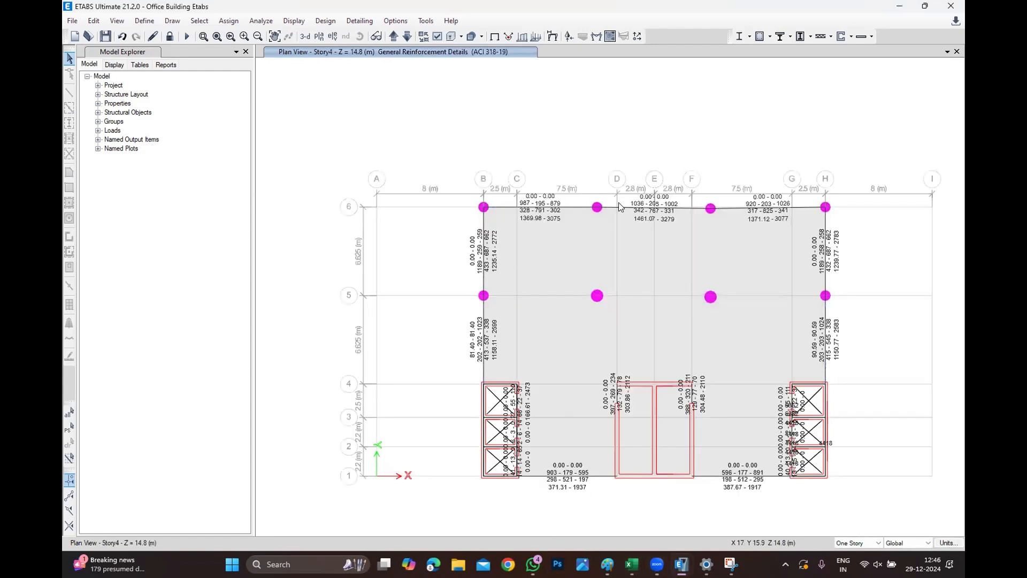
# Zoom into the top beam between grids B and D and open its concrete beam design details.
pyautogui.scroll(3, 523, 212)
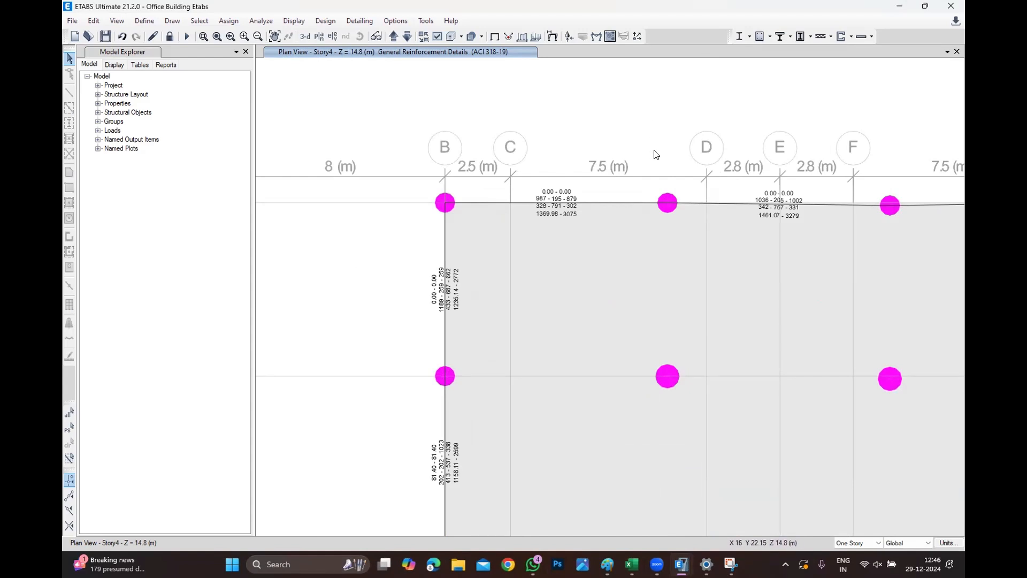
pyautogui.click(572, 208)
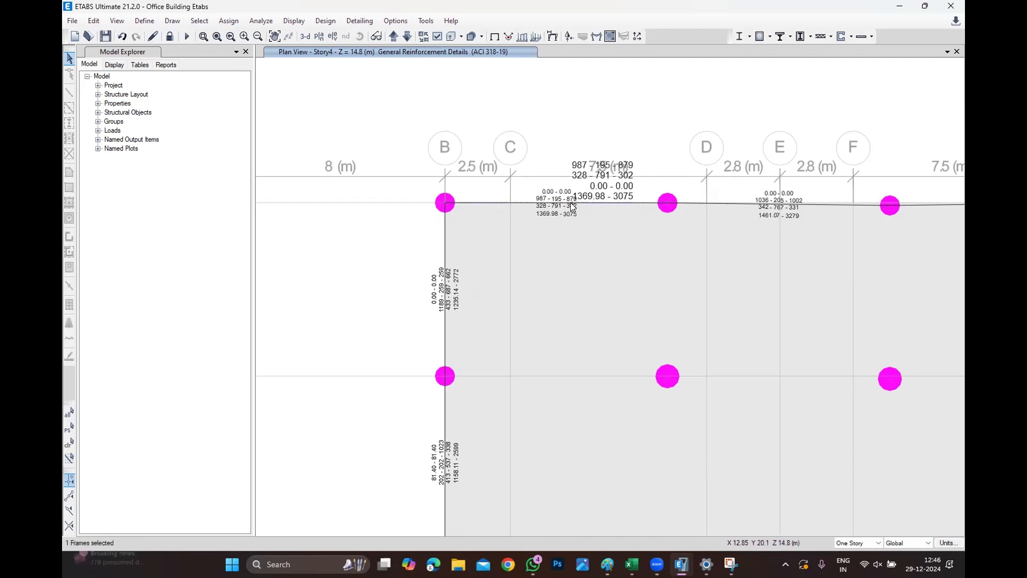
pyautogui.rightClick(571, 206)
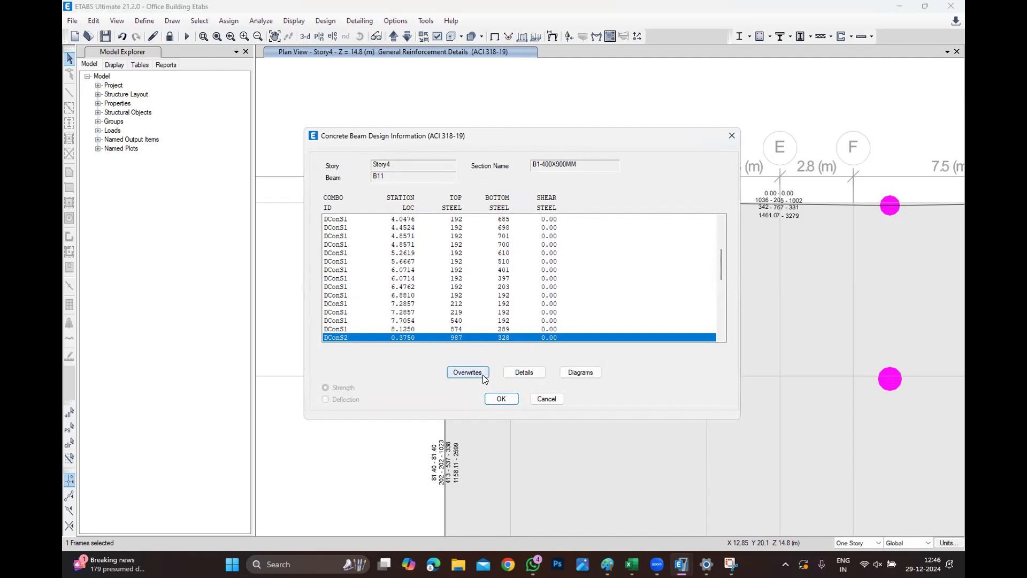
pyautogui.click(523, 371)
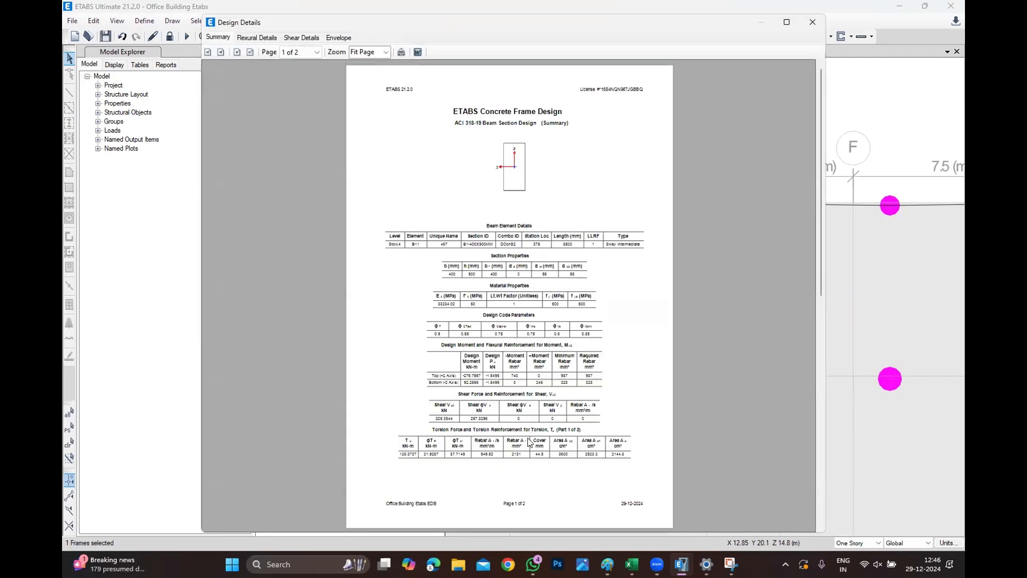
# Maximize and read through the beam's design summary report, then close the report and design information.
pyautogui.keyDown('ctrl'); pyautogui.scroll(2, 528, 442); pyautogui.keyUp('ctrl')
pyautogui.click(791, 26)
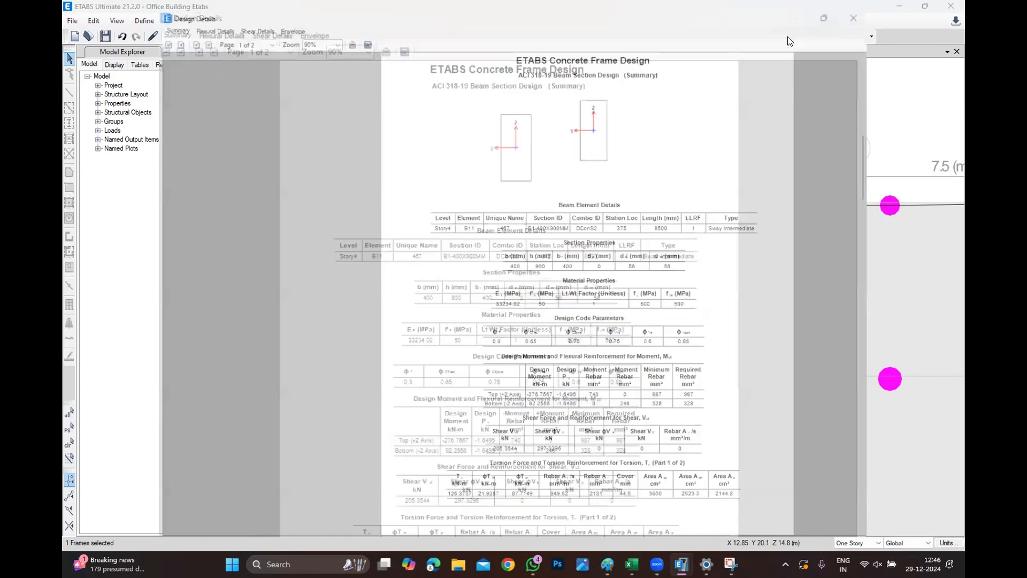
pyautogui.keyDown('ctrl'); pyautogui.scroll(4, 536, 249); pyautogui.keyUp('ctrl')
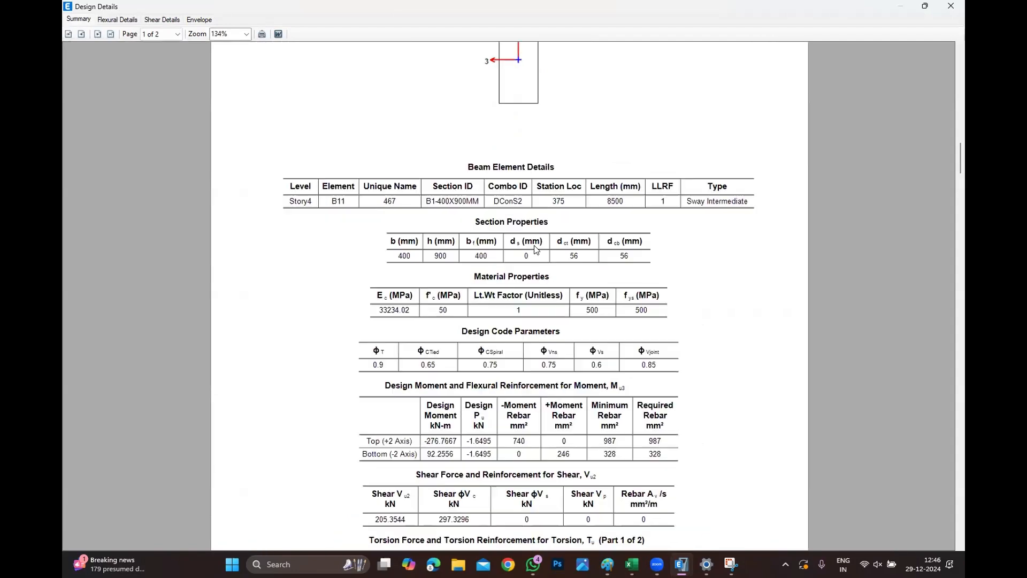
pyautogui.keyDown('ctrl'); pyautogui.scroll(1, 423, 229); pyautogui.keyUp('ctrl')
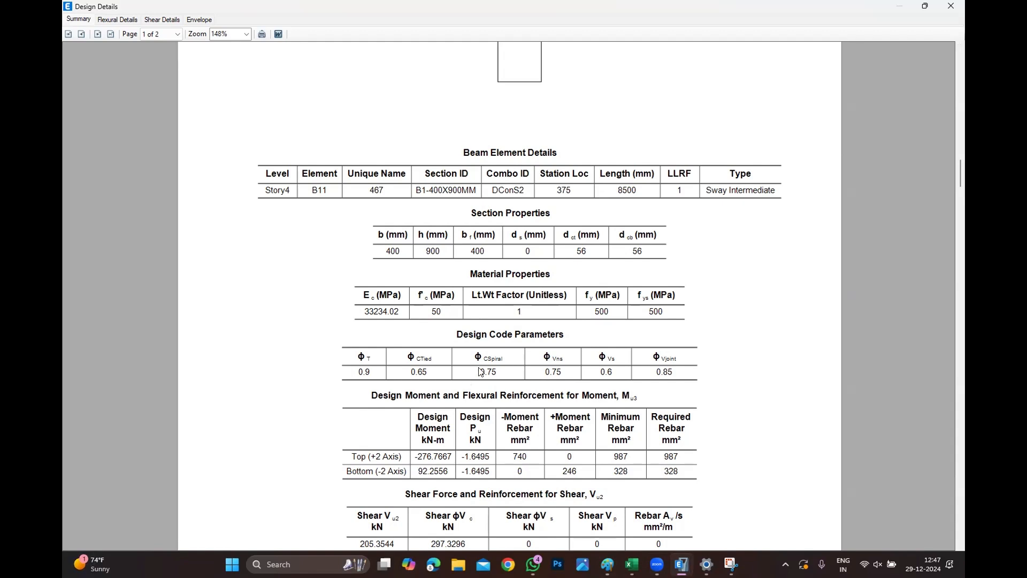
pyautogui.scroll(-1, 482, 367)
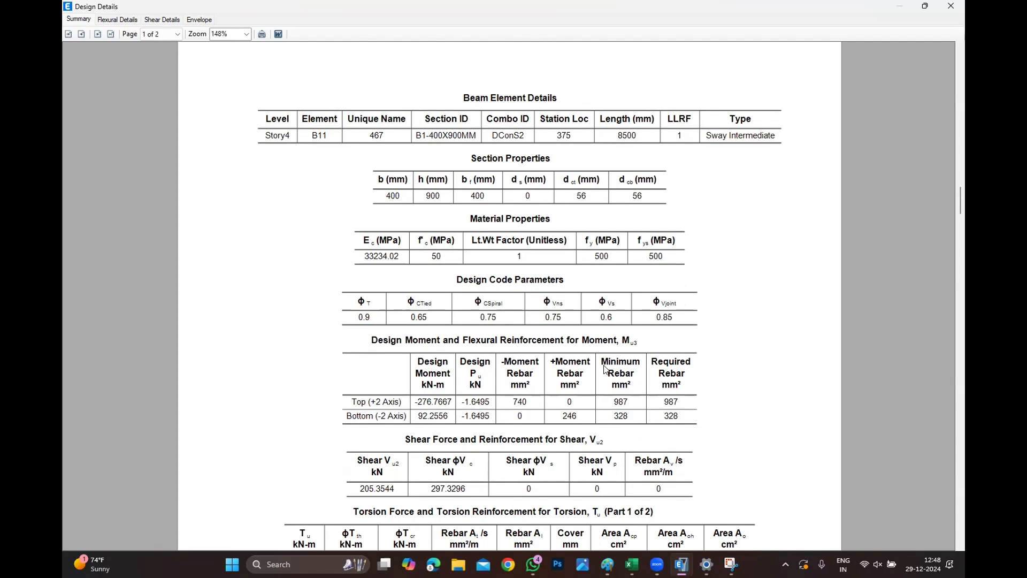
pyautogui.scroll(-1, 606, 369)
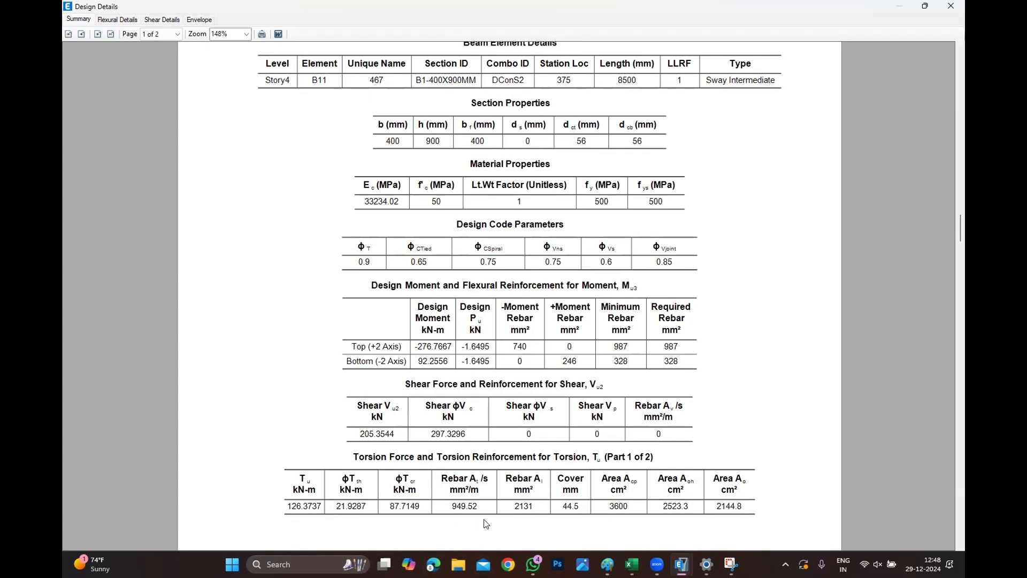
pyautogui.scroll(-3, 640, 425)
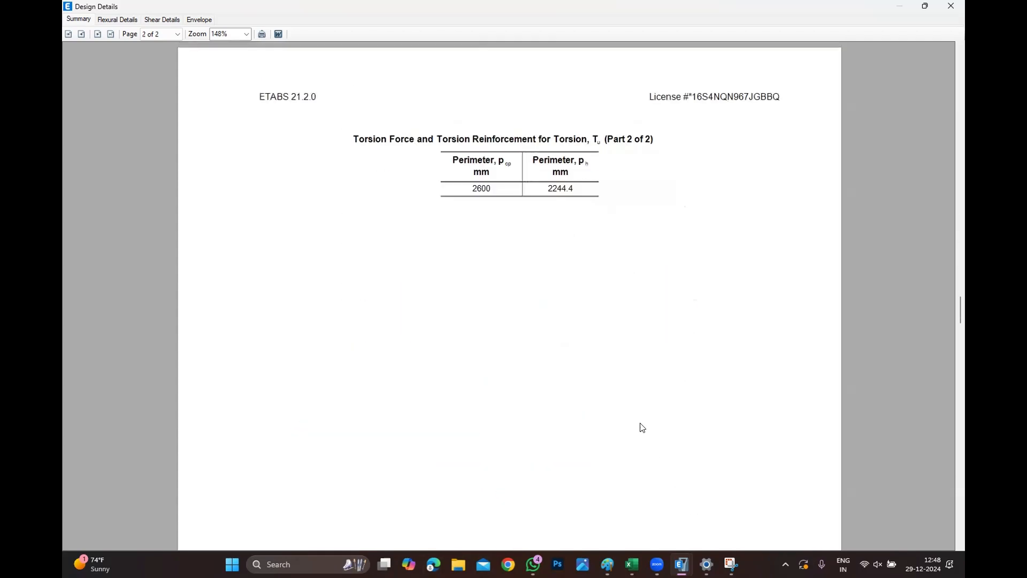
pyautogui.scroll(3, 615, 396)
pyautogui.scroll(-3, 601, 408)
pyautogui.click(951, 6)
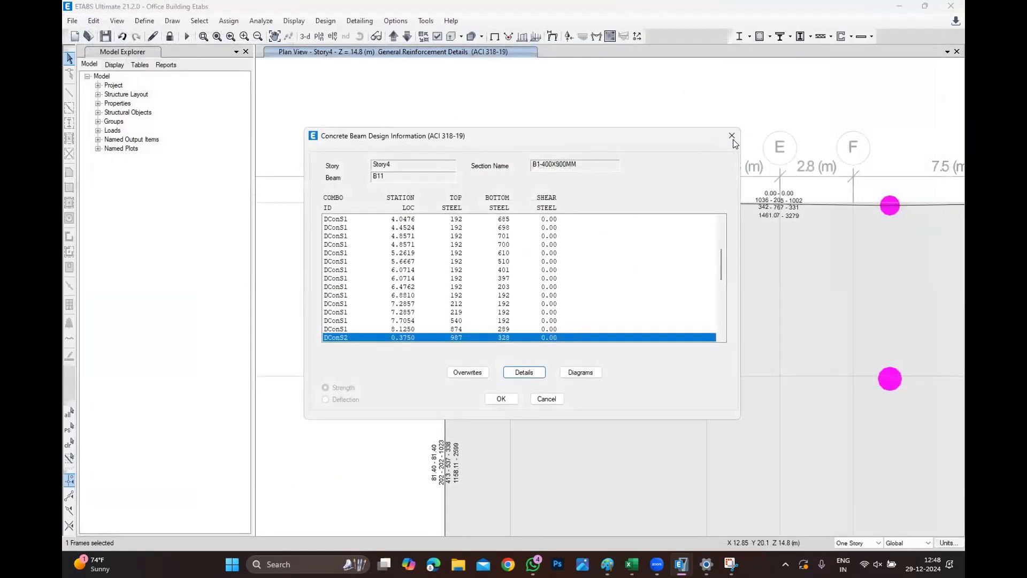
pyautogui.click(731, 135)
pyautogui.click(294, 20)
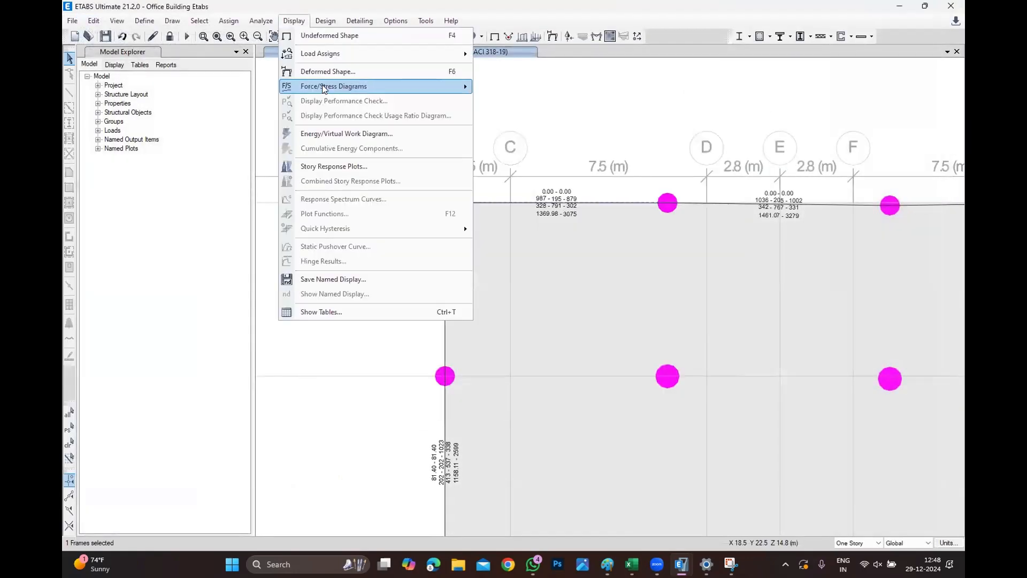
pyautogui.moveTo(325, 88)
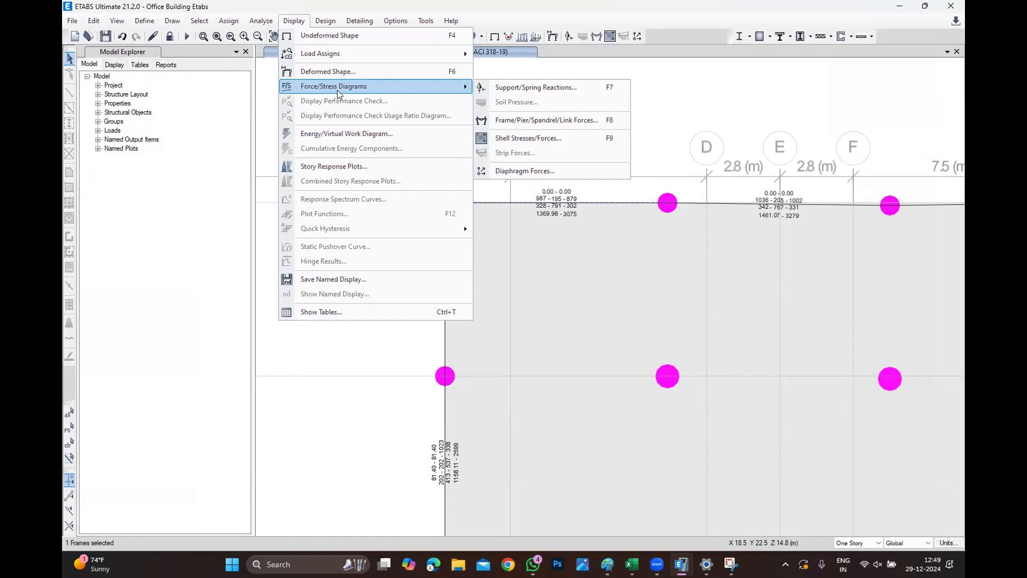
pyautogui.click(505, 121)
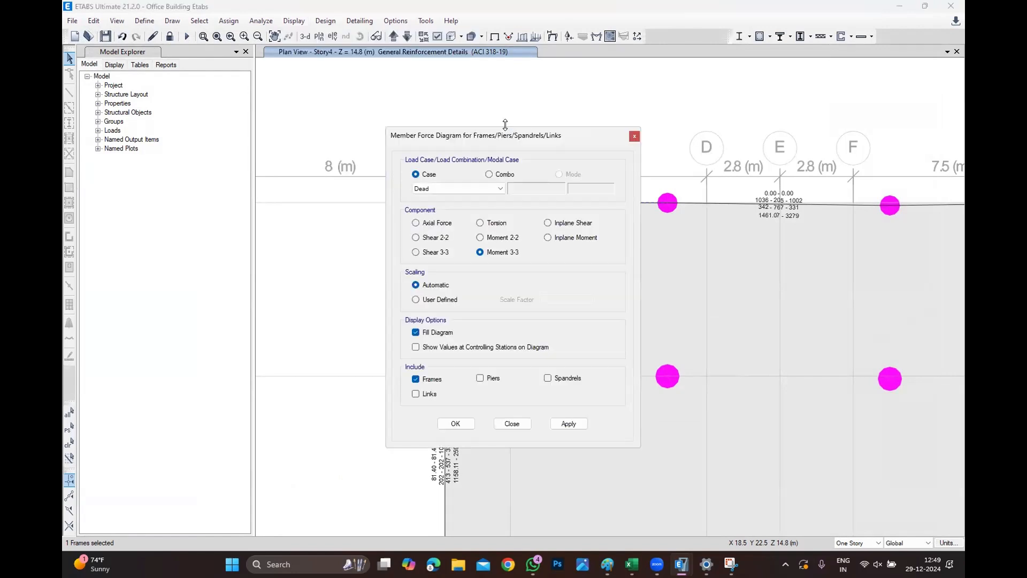
pyautogui.click(498, 178)
pyautogui.click(459, 188)
pyautogui.click(457, 196)
pyautogui.click(461, 186)
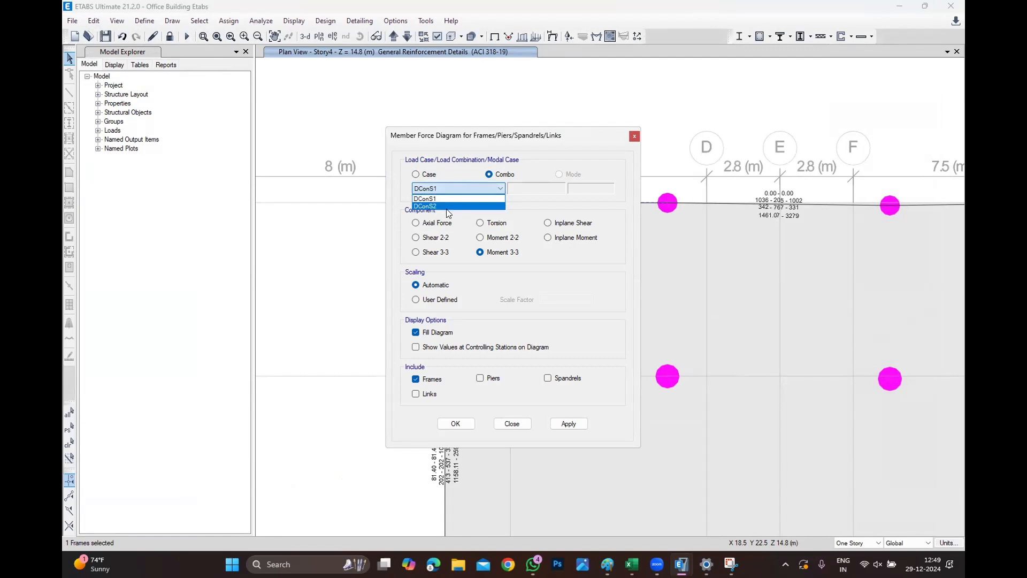
pyautogui.click(446, 206)
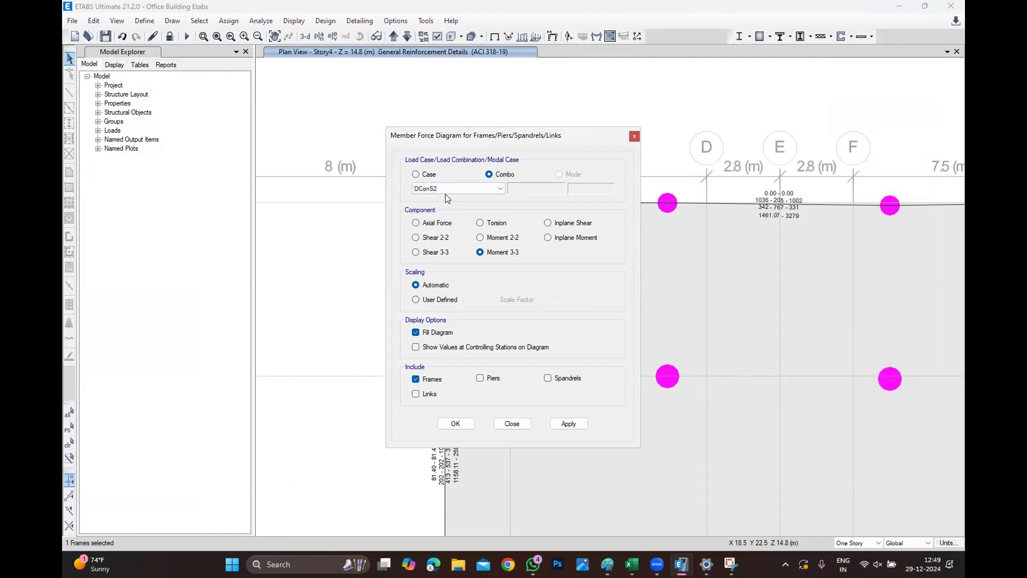
pyautogui.click(634, 137)
# Review the concrete frame design load combinations DConS1 and DConS2, then cancel the dialog.
pyautogui.click(326, 20)
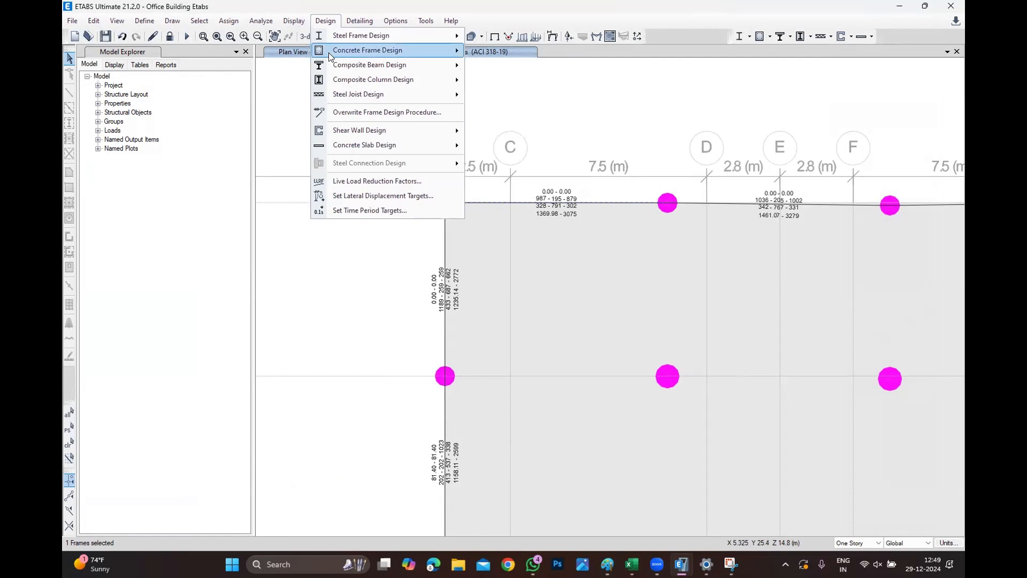
pyautogui.moveTo(329, 53)
pyautogui.click(543, 97)
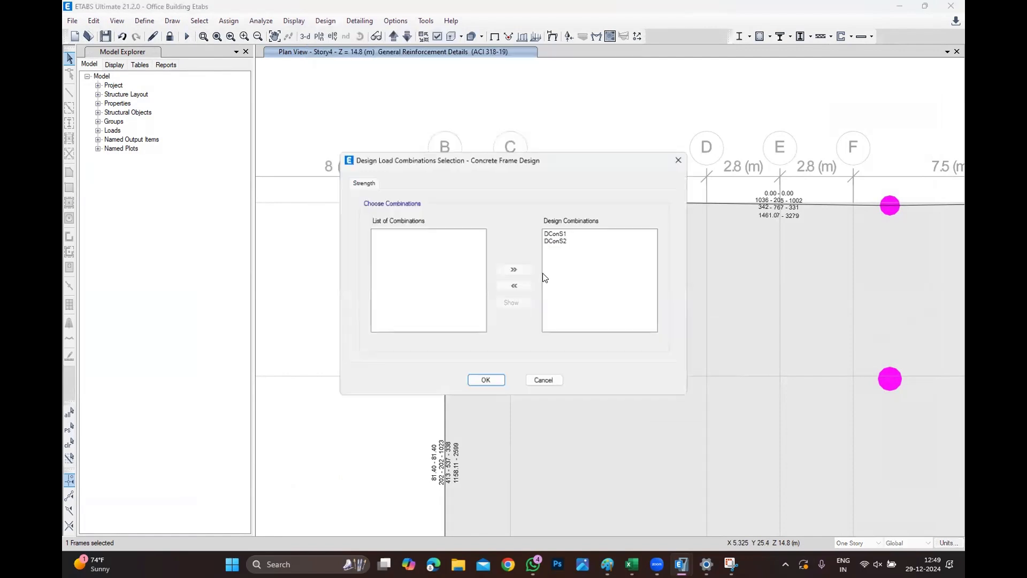
pyautogui.click(550, 383)
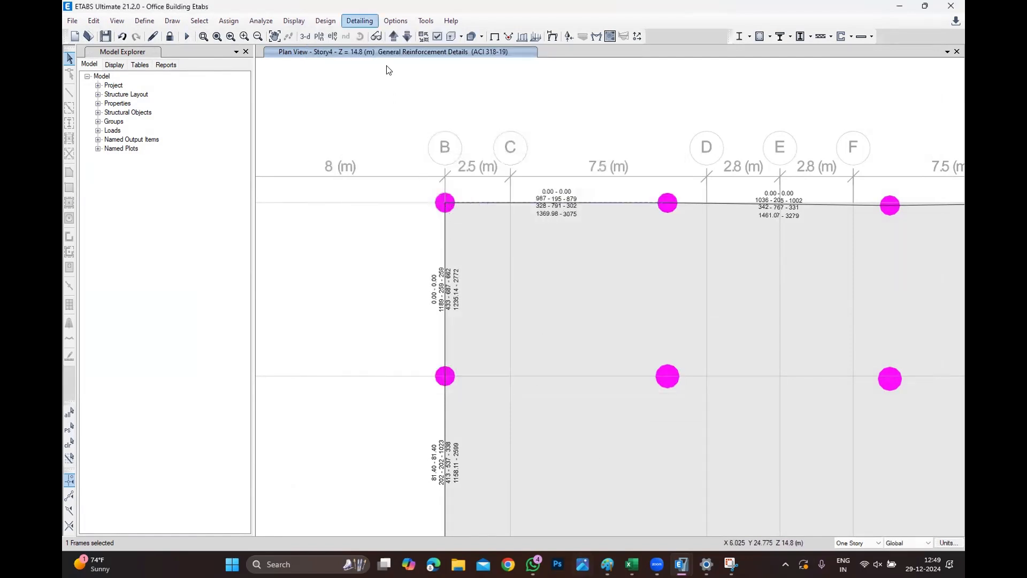
# Check the concrete design progress in the other ETABS model window, then return to the Office Building model.
pyautogui.click(326, 20)
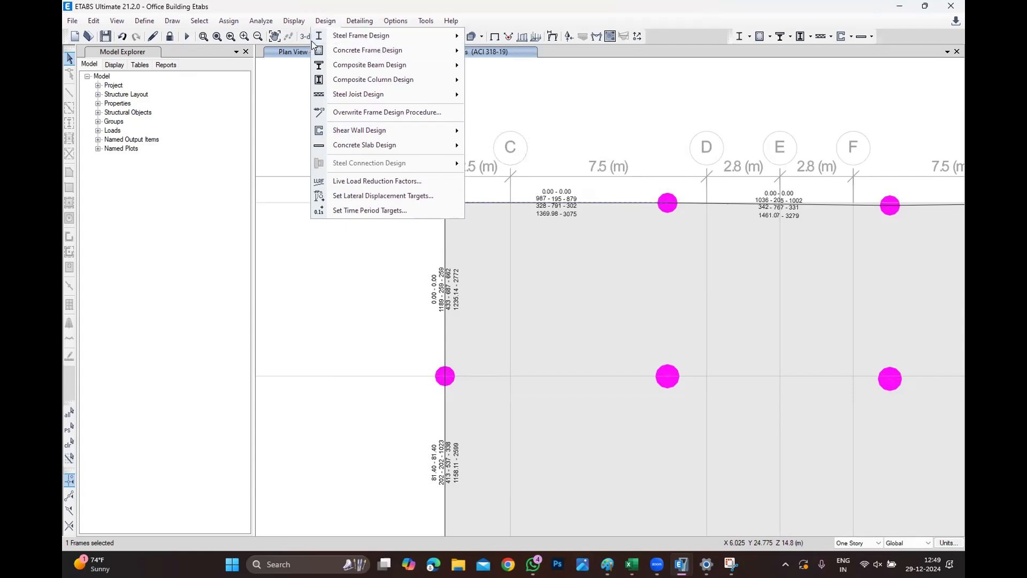
pyautogui.moveTo(295, 22)
pyautogui.moveTo(681, 564)
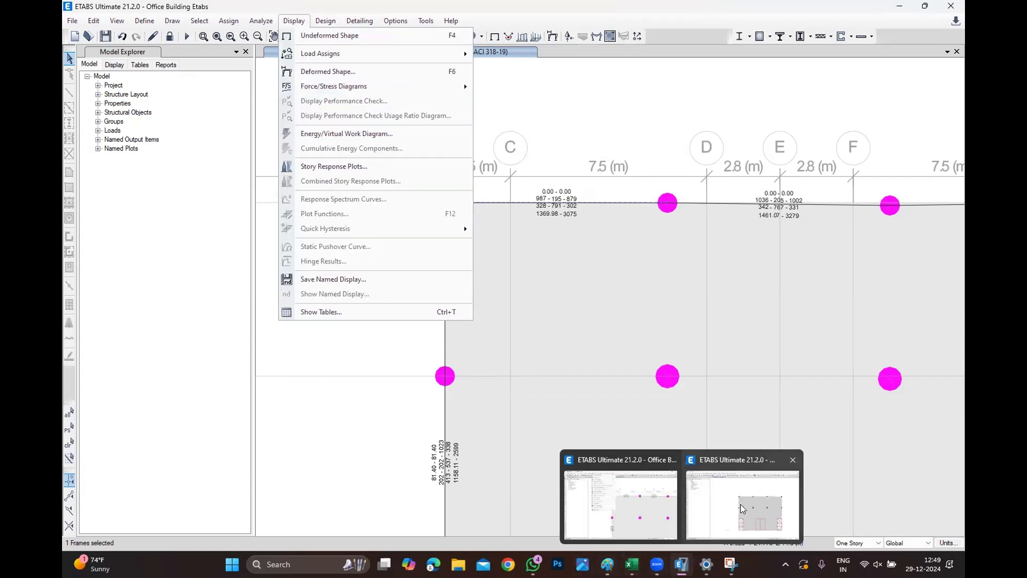
pyautogui.click(744, 505)
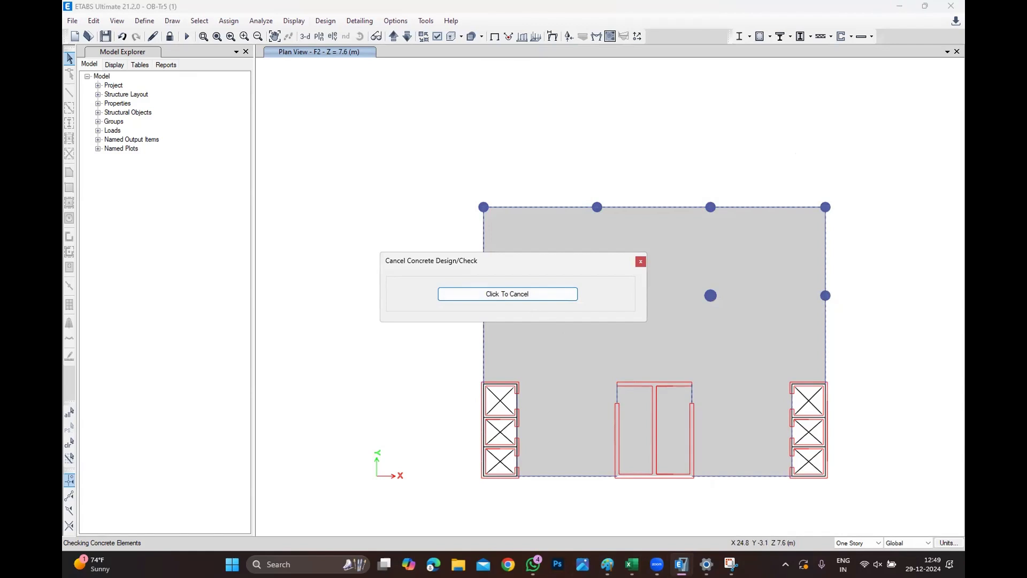
pyautogui.moveTo(681, 563)
pyautogui.click(618, 495)
# Display the Moment 3-3 frame force diagram for combination DConS1 with values shown at controlling stations.
pyautogui.click(294, 20)
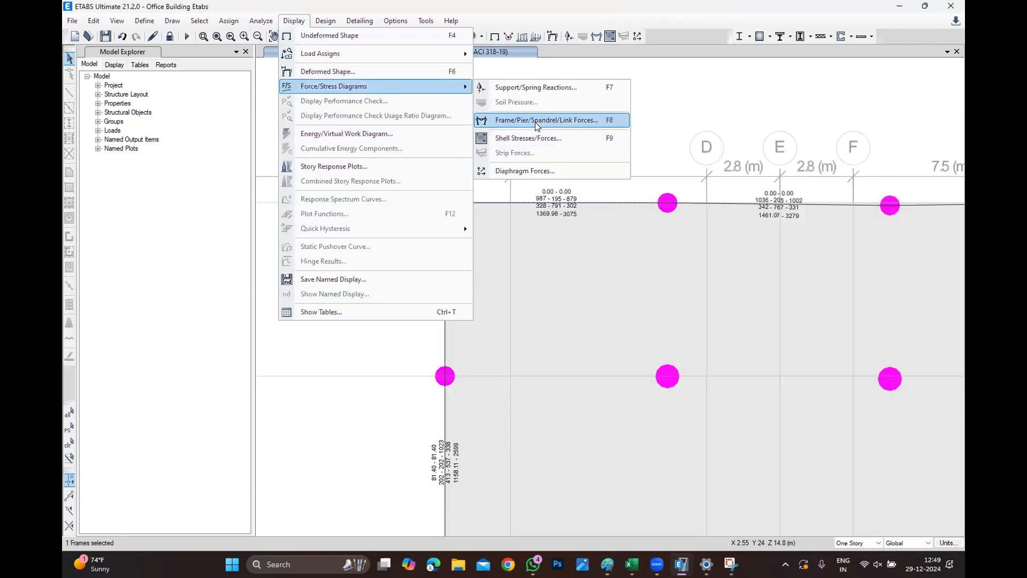
pyautogui.click(537, 122)
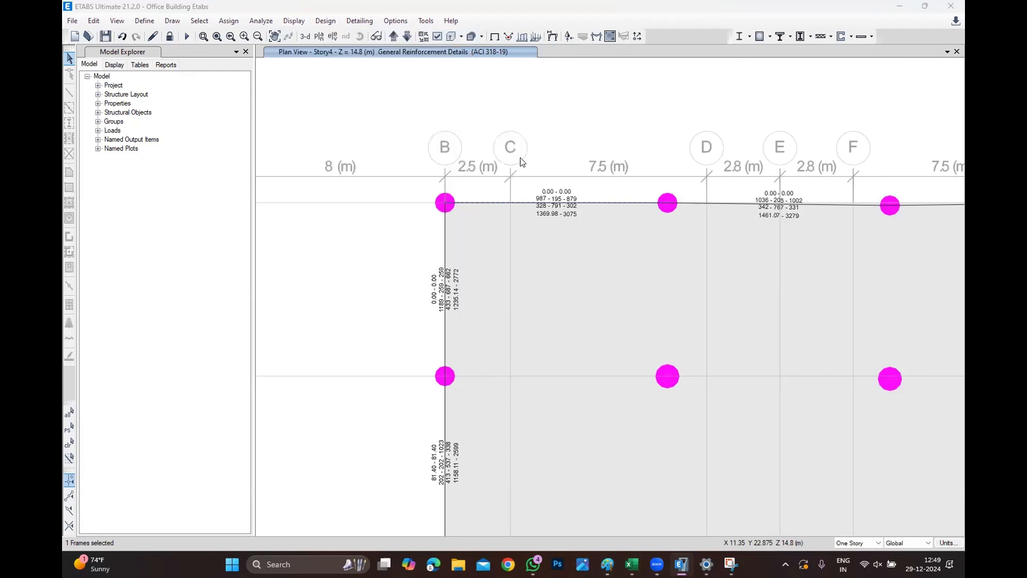
pyautogui.click(489, 174)
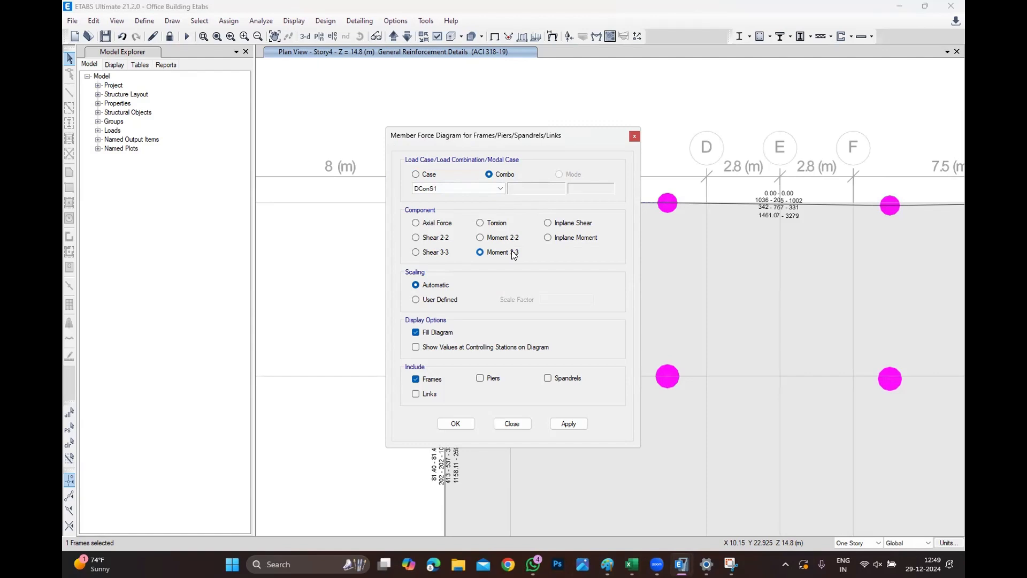
pyautogui.click(428, 347)
pyautogui.click(450, 424)
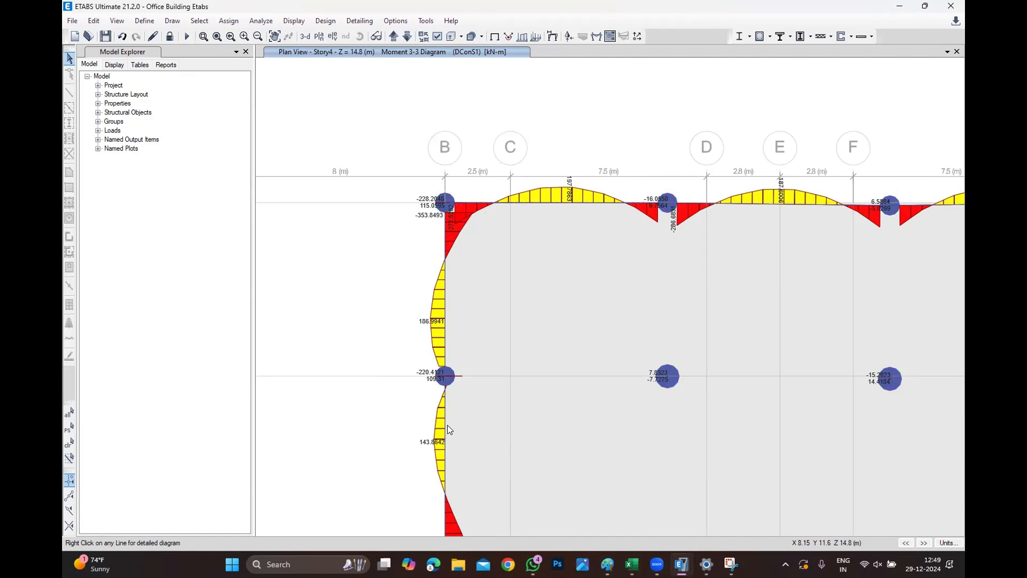
# Open the detailed shear, moment and deflection diagrams for top beam B11 and scroll for values along its span.
pyautogui.rightClick(570, 202)
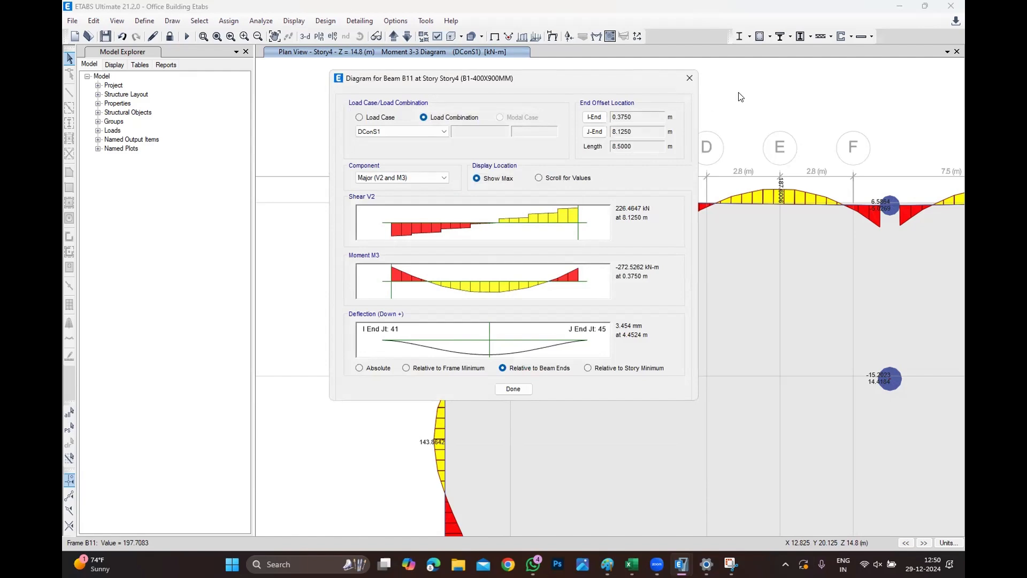
pyautogui.click(689, 78)
pyautogui.moveTo(537, 198)
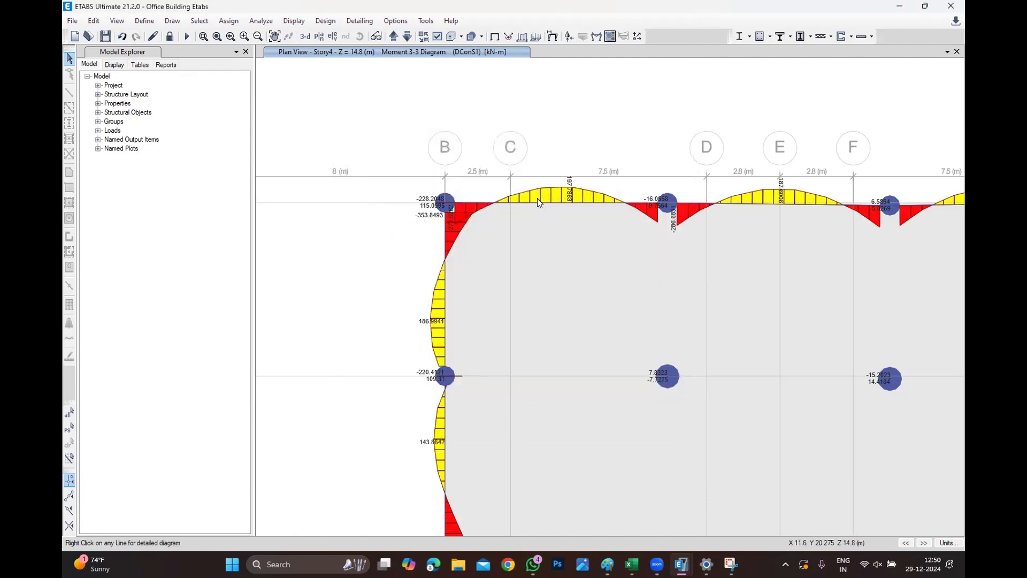
pyautogui.rightClick(537, 203)
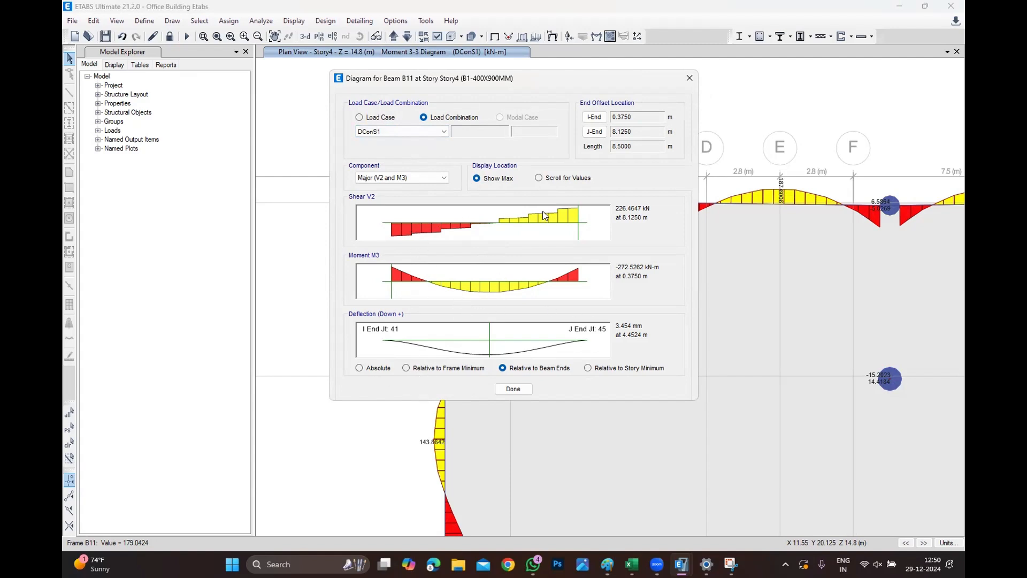
pyautogui.click(557, 179)
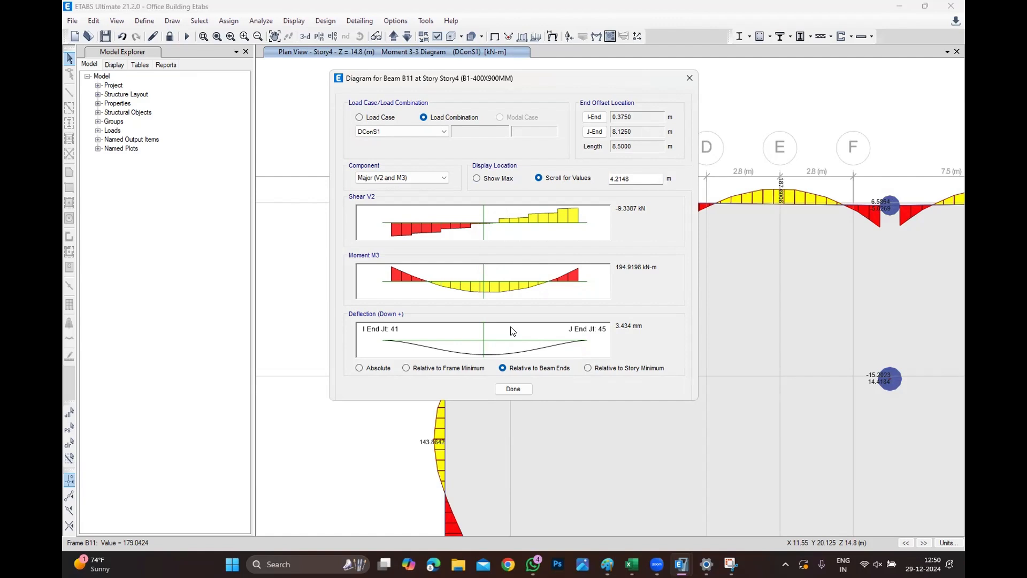
pyautogui.click(690, 78)
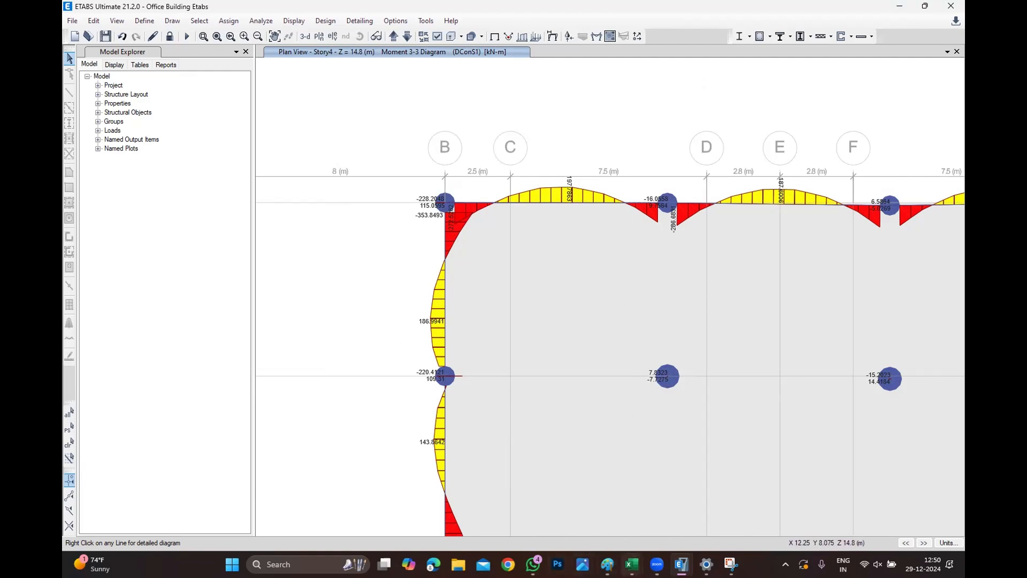
# Switch the plan back to displaying the concrete frame design information.
pyautogui.click(632, 563)
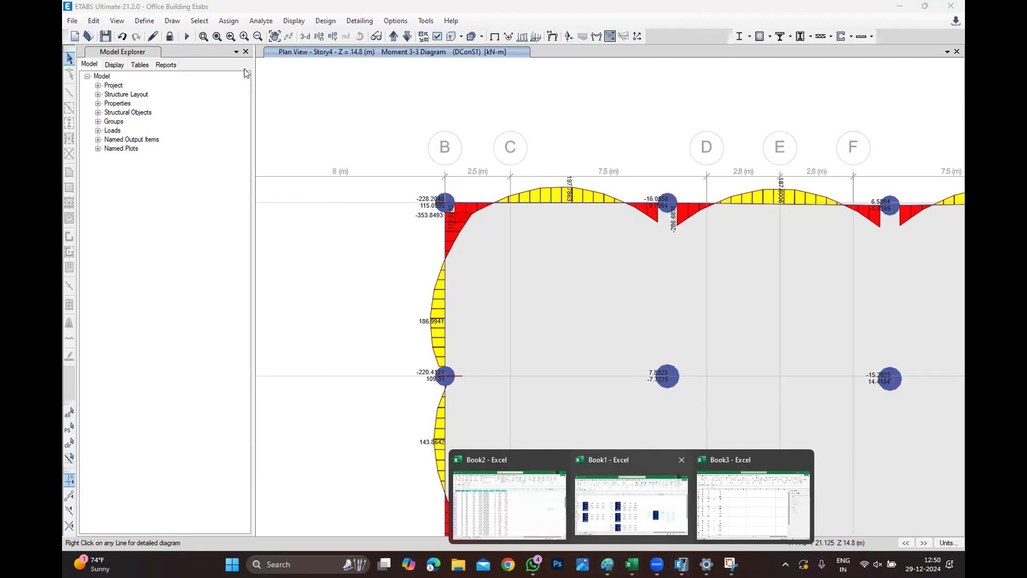
pyautogui.click(326, 20)
pyautogui.moveTo(375, 49)
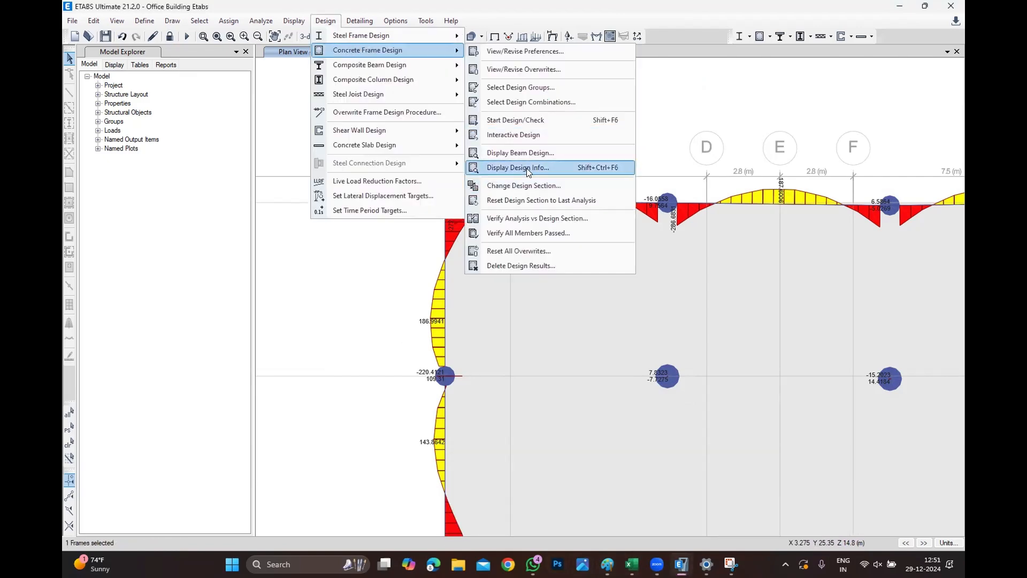
pyautogui.click(527, 170)
pyautogui.click(459, 324)
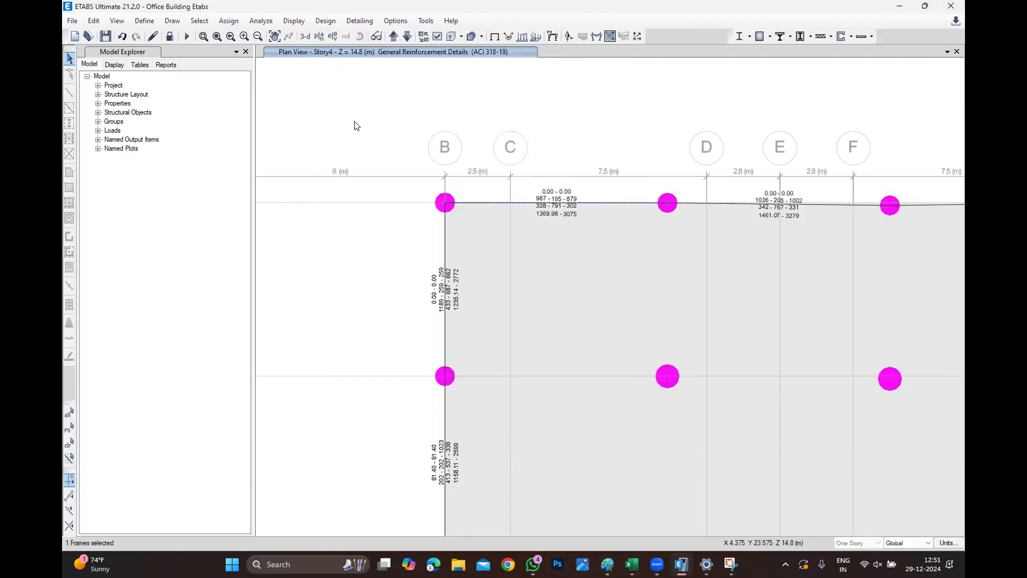
# Zoom onto the top row of beams between grids B and H and capture their reinforcement values with the Snipping Tool.
pyautogui.scroll(-2, 342, 242)
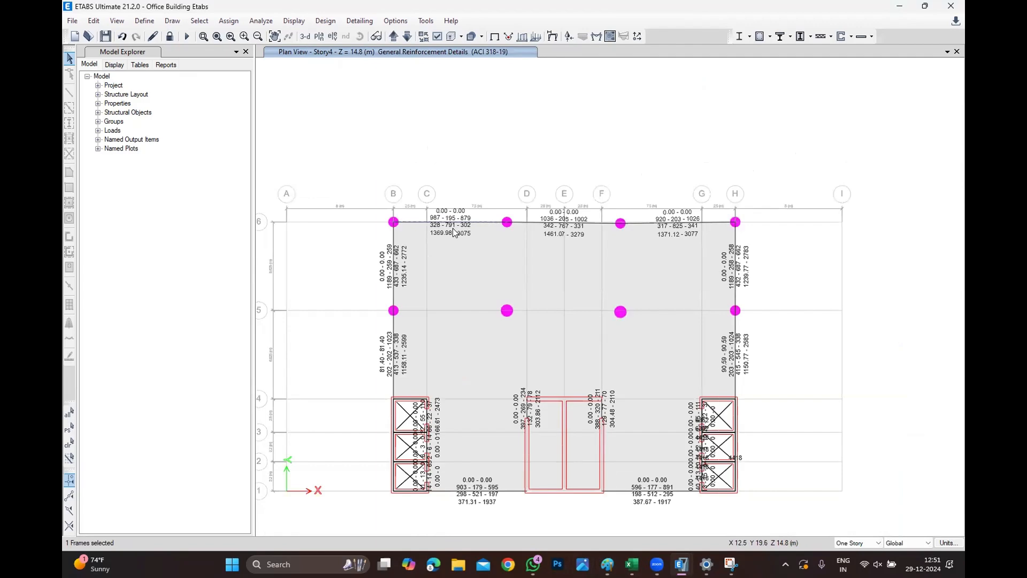
pyautogui.scroll(2, 454, 232)
pyautogui.scroll(-2, 445, 239)
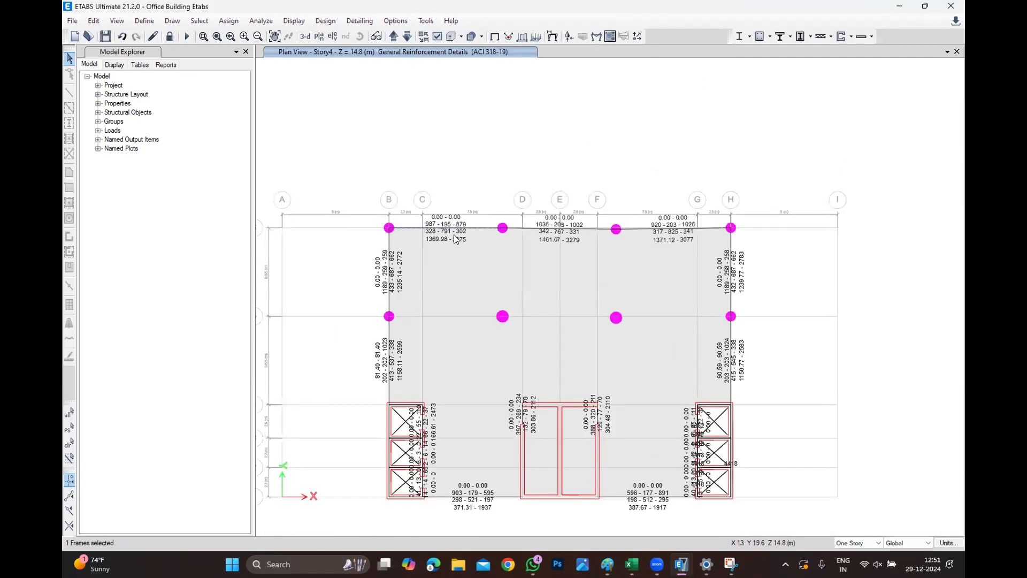
pyautogui.click(203, 36)
pyautogui.moveTo(342, 186); pyautogui.dragTo(786, 278)
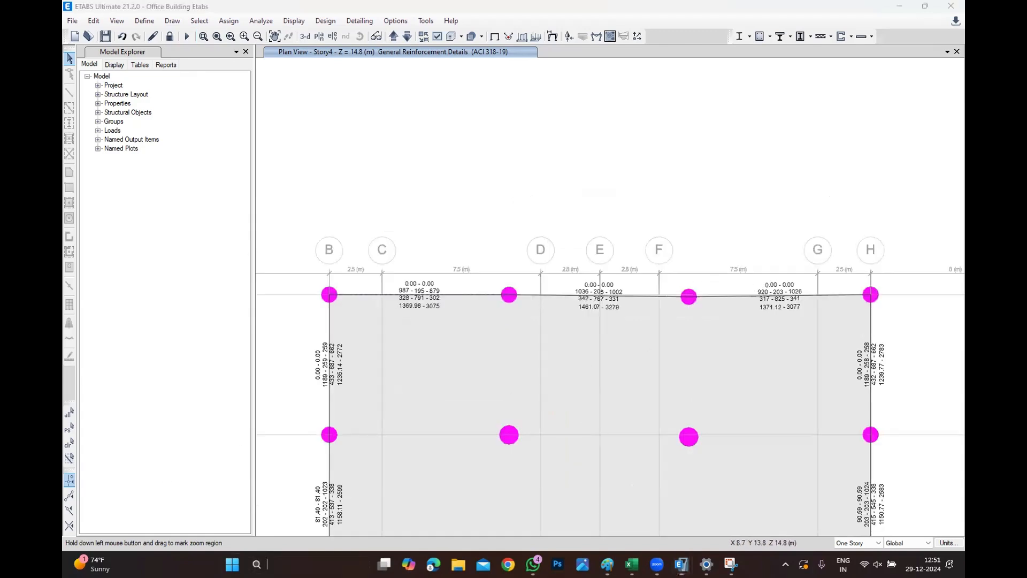
pyautogui.click(289, 563)
pyautogui.write('sn')
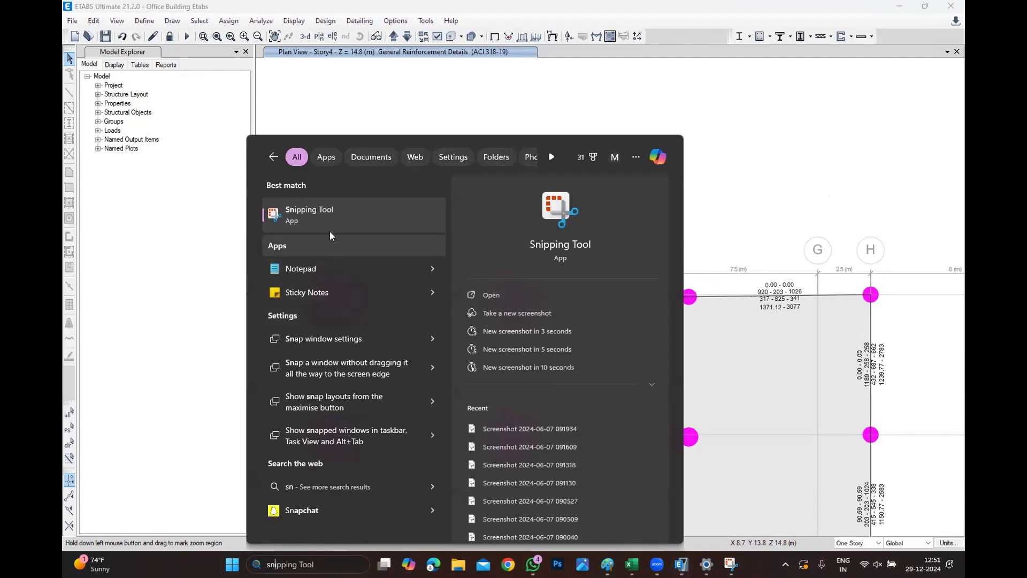
pyautogui.click(329, 225)
pyautogui.click(203, 269)
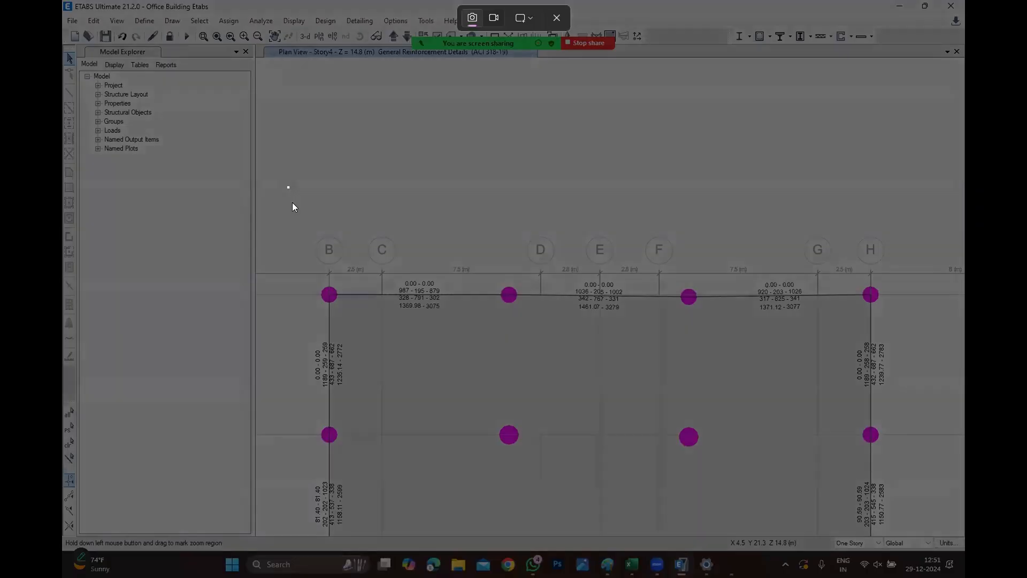
pyautogui.moveTo(287, 186); pyautogui.dragTo(918, 391)
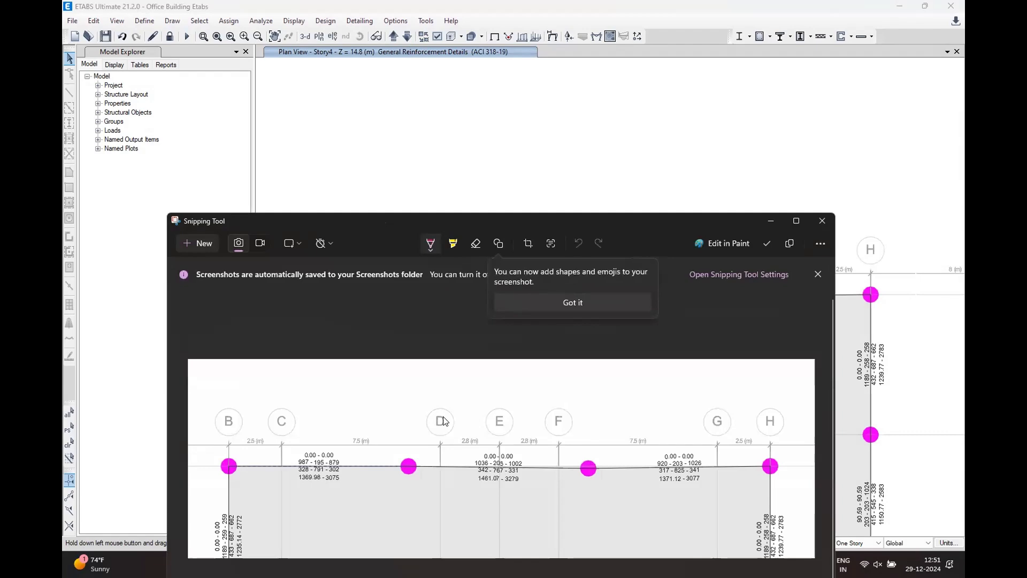
pyautogui.rightClick(493, 434)
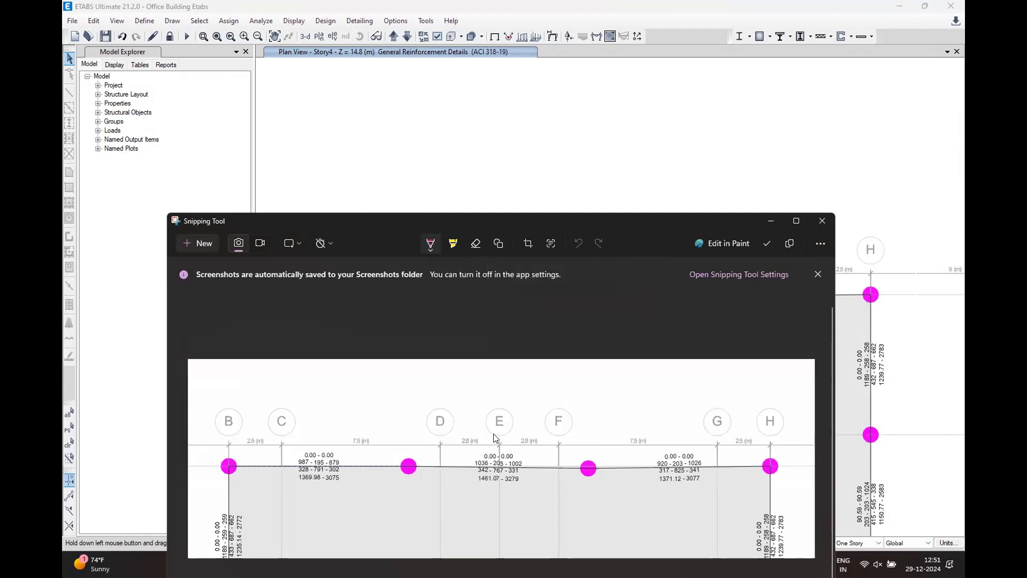
pyautogui.rightClick(517, 440)
pyautogui.click(555, 457)
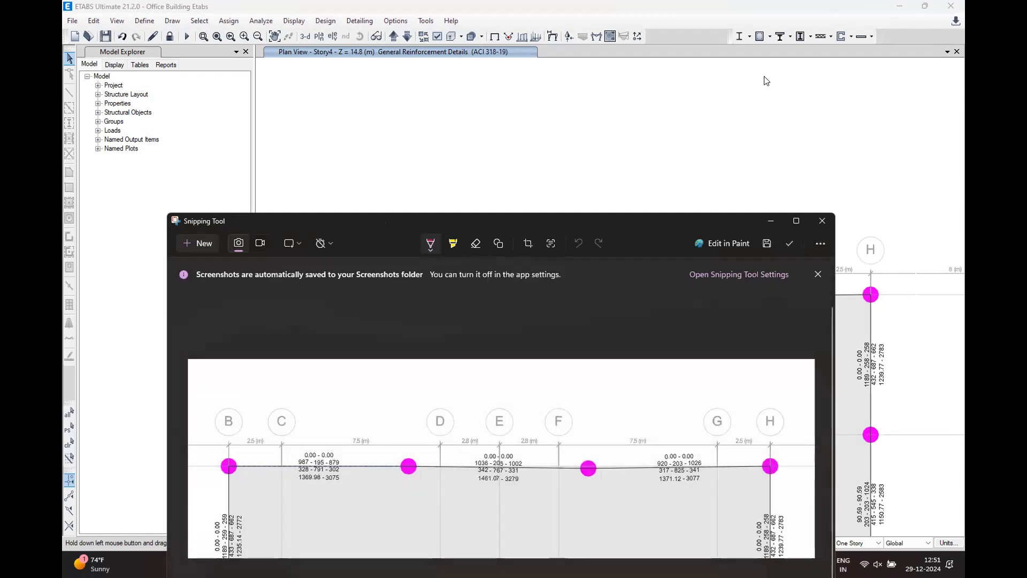
pyautogui.click(779, 201)
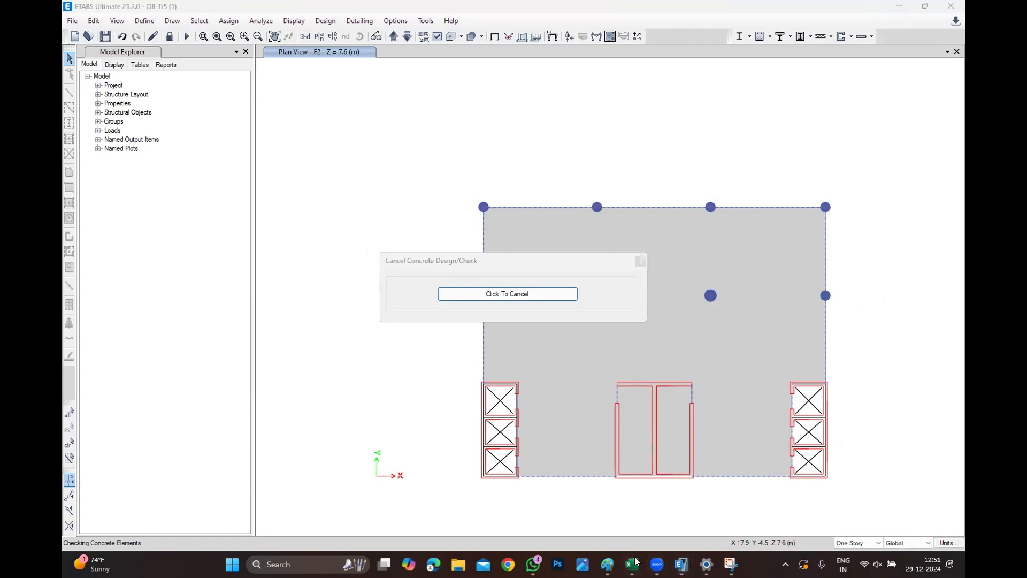
# Switch to the Book3 Excel workbook.
pyautogui.moveTo(631, 564)
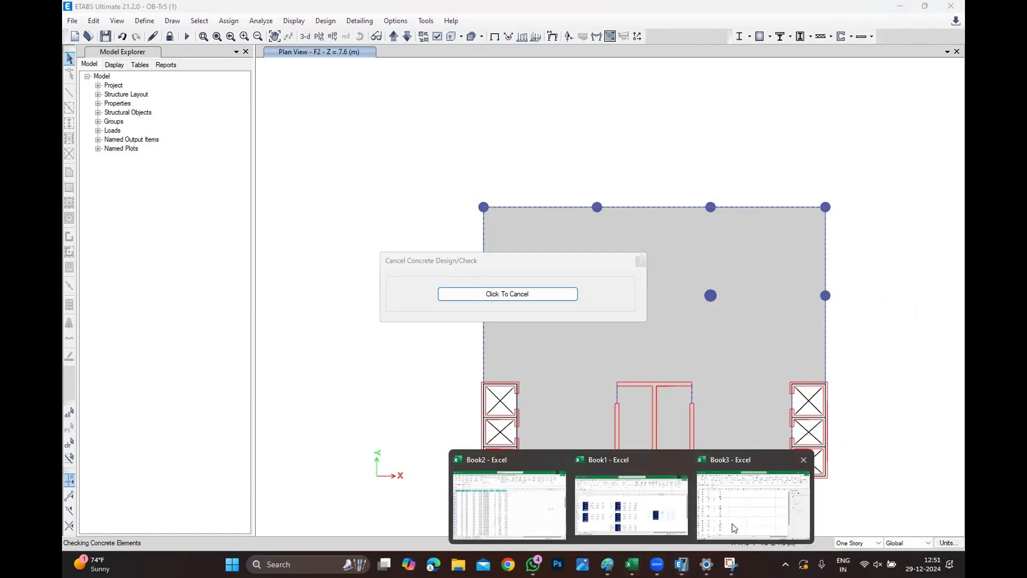
pyautogui.click(732, 530)
pyautogui.click(555, 229)
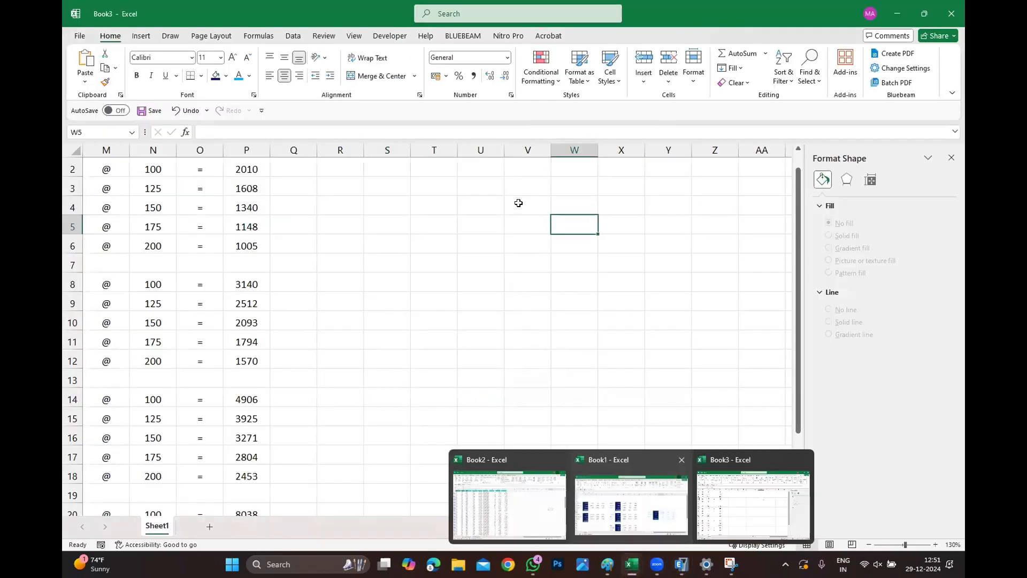
# Paste the snipped image of the top beam row into the sheet and position it beside the rebar area table.
pyautogui.click(575, 201)
pyautogui.hotkey('ctrl', 'v')
pyautogui.click(494, 245)
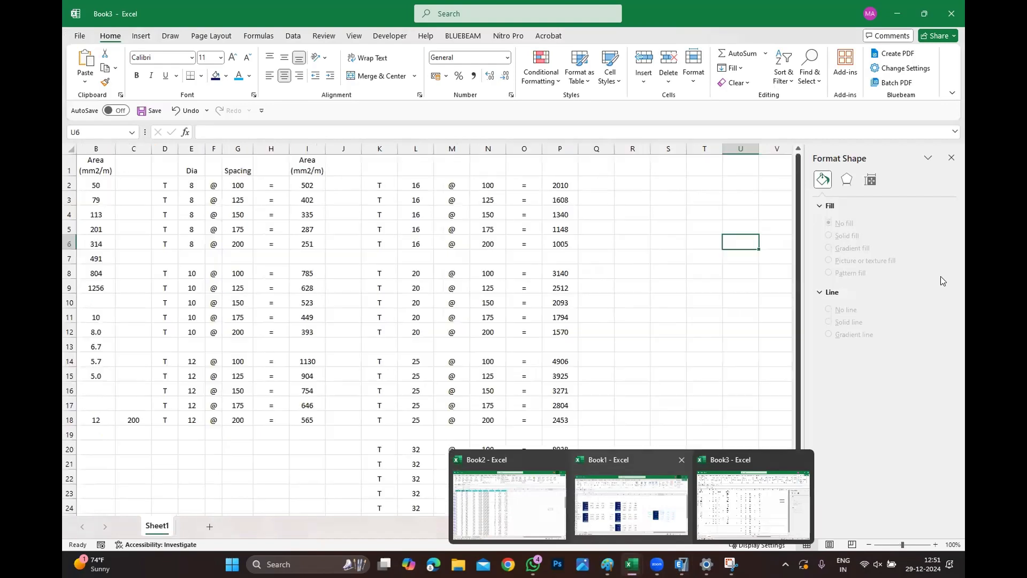
pyautogui.click(951, 158)
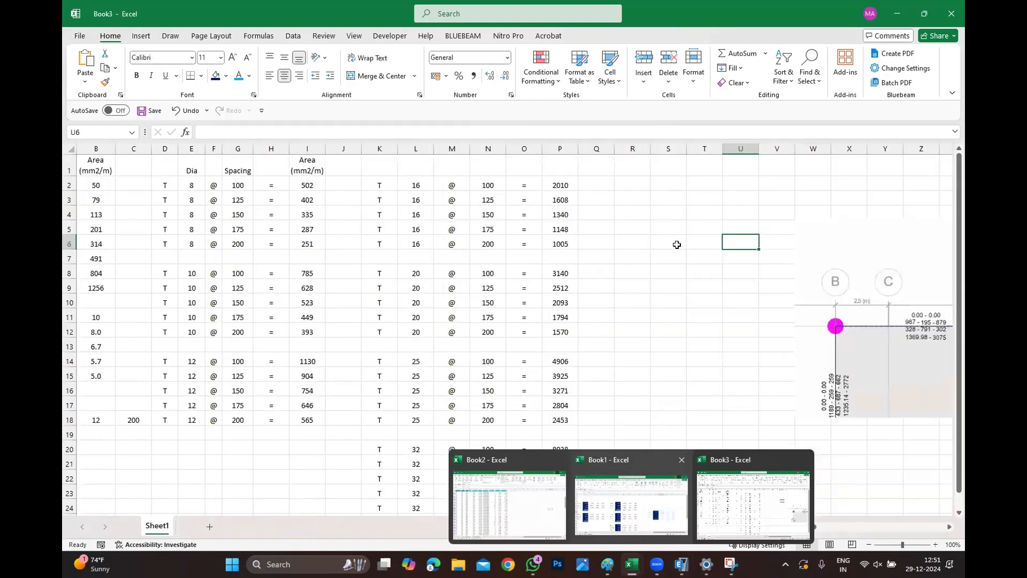
pyautogui.moveTo(889, 293); pyautogui.dragTo(605, 229)
pyautogui.keyDown('ctrl'); pyautogui.scroll(-1, 696, 288); pyautogui.keyUp('ctrl')
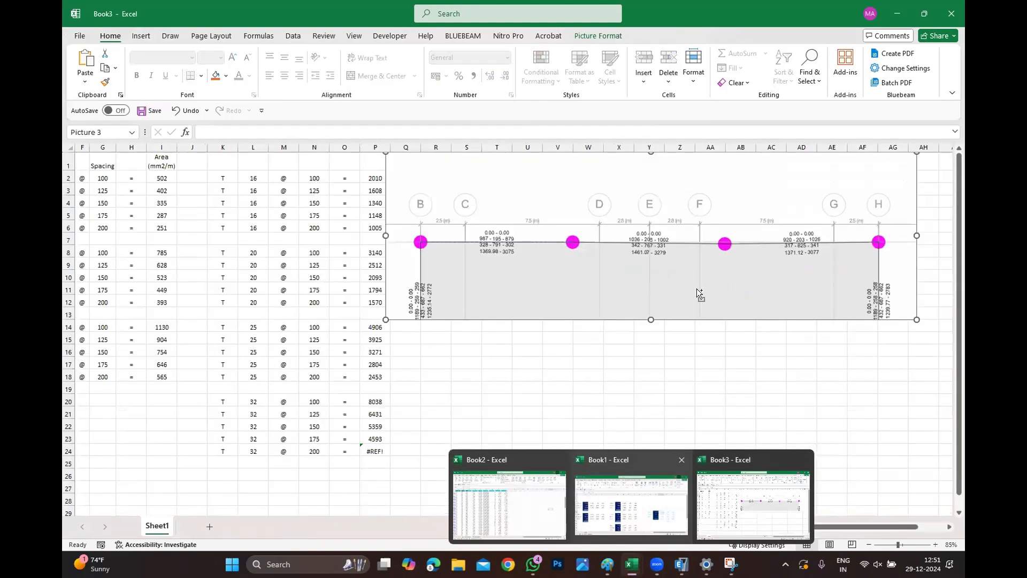
pyautogui.moveTo(702, 266)
pyautogui.mouseDown()
pyautogui.moveTo(712, 281)
pyautogui.moveTo(722, 270)
pyautogui.mouseUp()
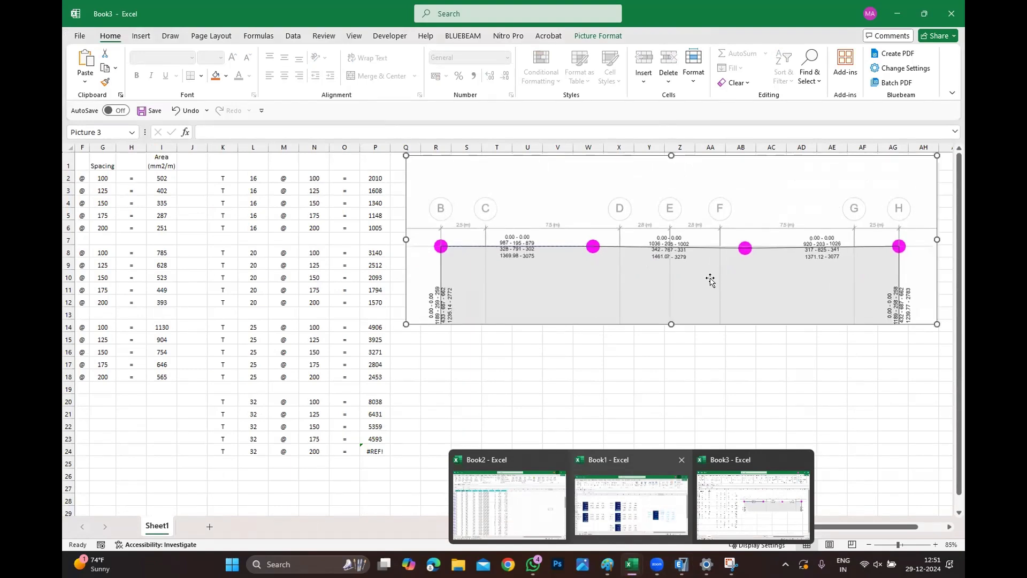
pyautogui.press('Escape')
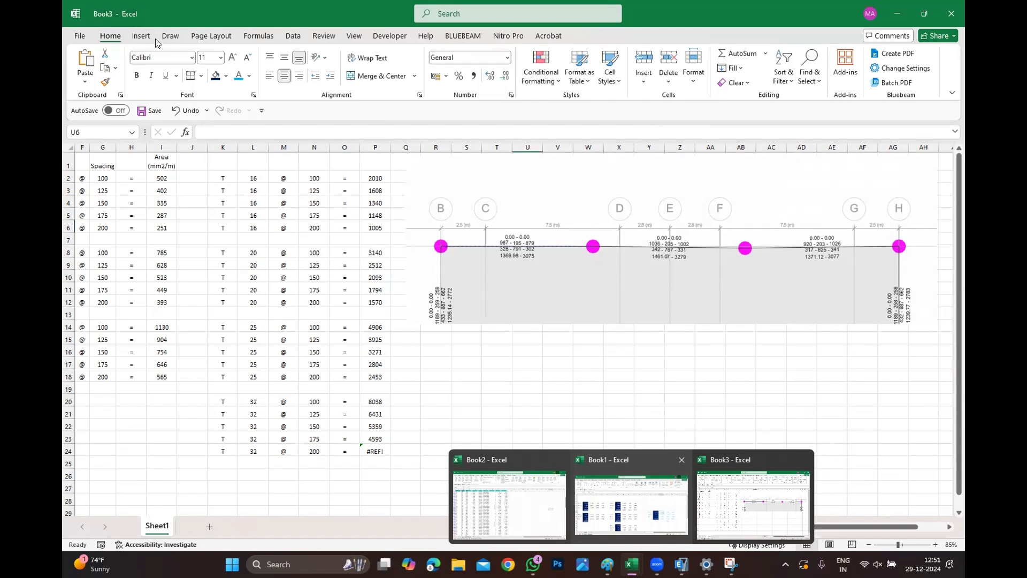
# Draw a rectangle below the beam image and resize it to about 5.26 cm tall by 3.19 cm wide.
pyautogui.click(148, 40)
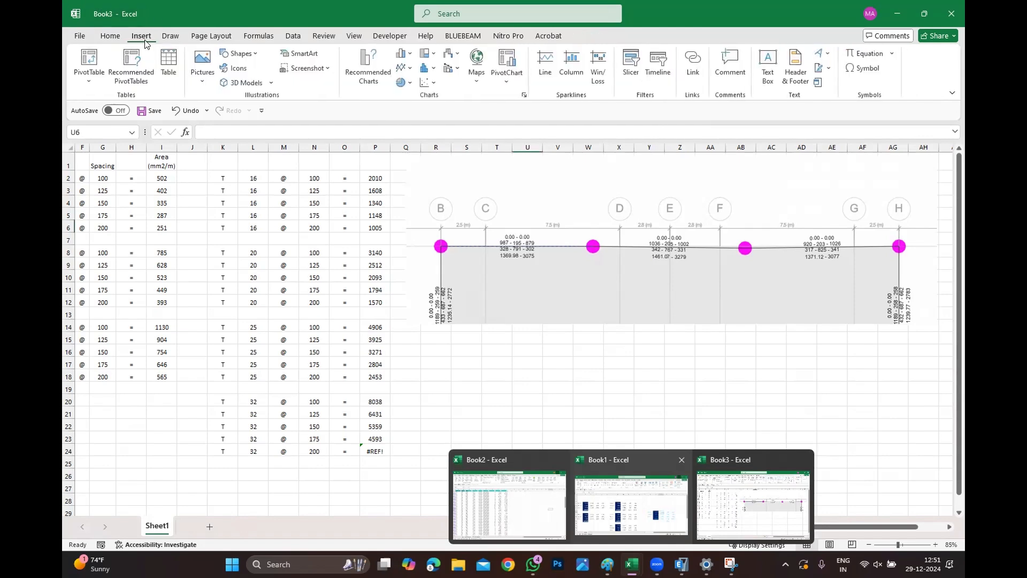
pyautogui.click(247, 55)
pyautogui.click(265, 87)
pyautogui.moveTo(453, 359); pyautogui.dragTo(498, 429)
pyautogui.moveTo(473, 395); pyautogui.dragTo(570, 363)
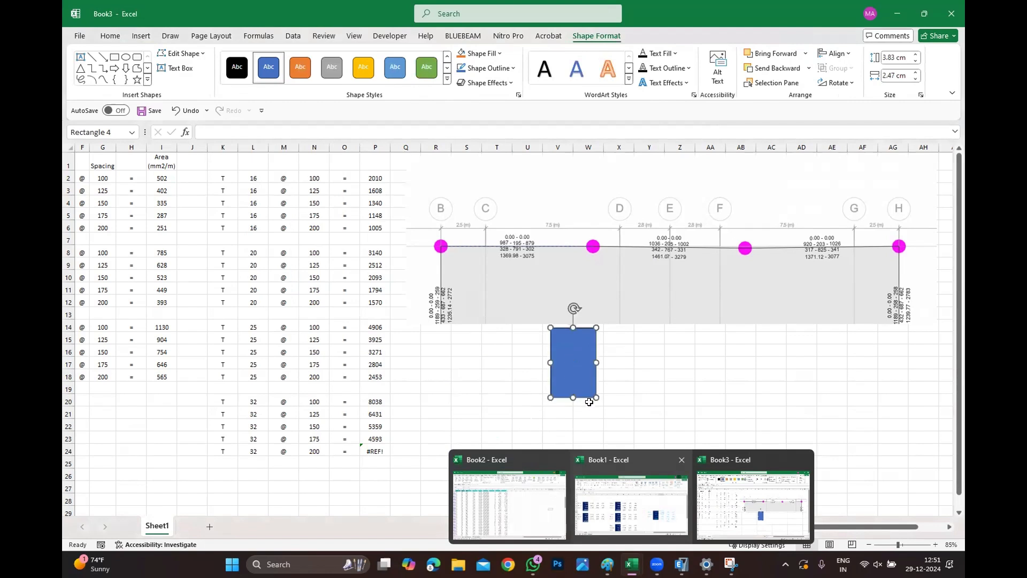
pyautogui.moveTo(596, 398); pyautogui.dragTo(617, 415)
pyautogui.moveTo(605, 426); pyautogui.dragTo(610, 423)
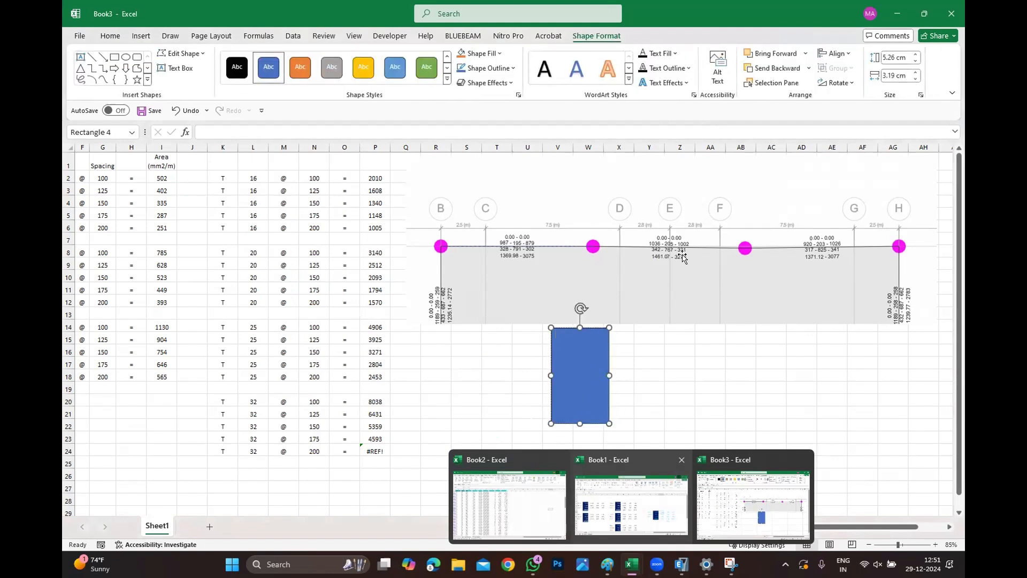
# Set the rectangle to no fill so only its outline remains as the beam section.
pyautogui.click(567, 392)
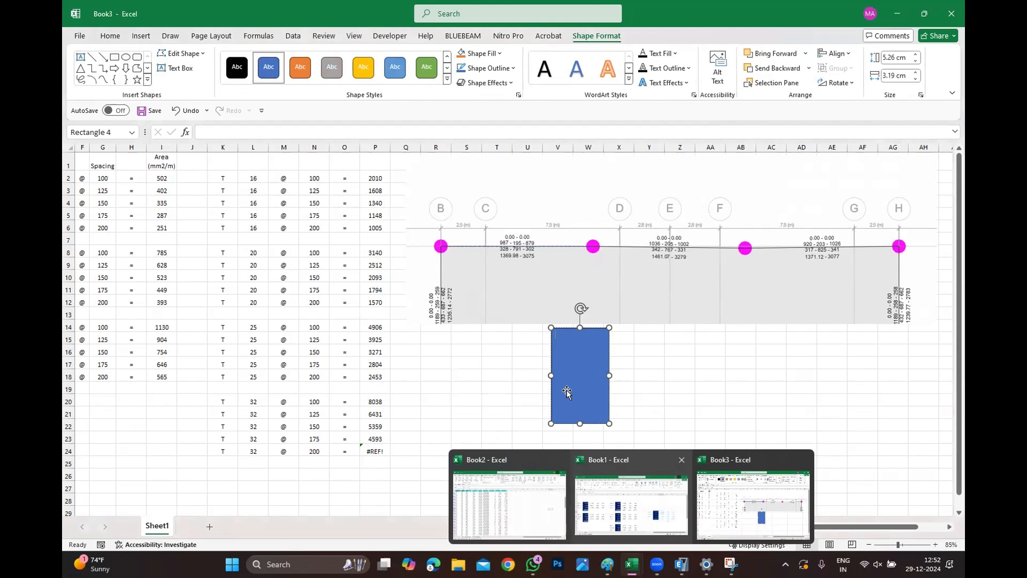
pyautogui.rightClick(580, 348)
pyautogui.click(630, 345)
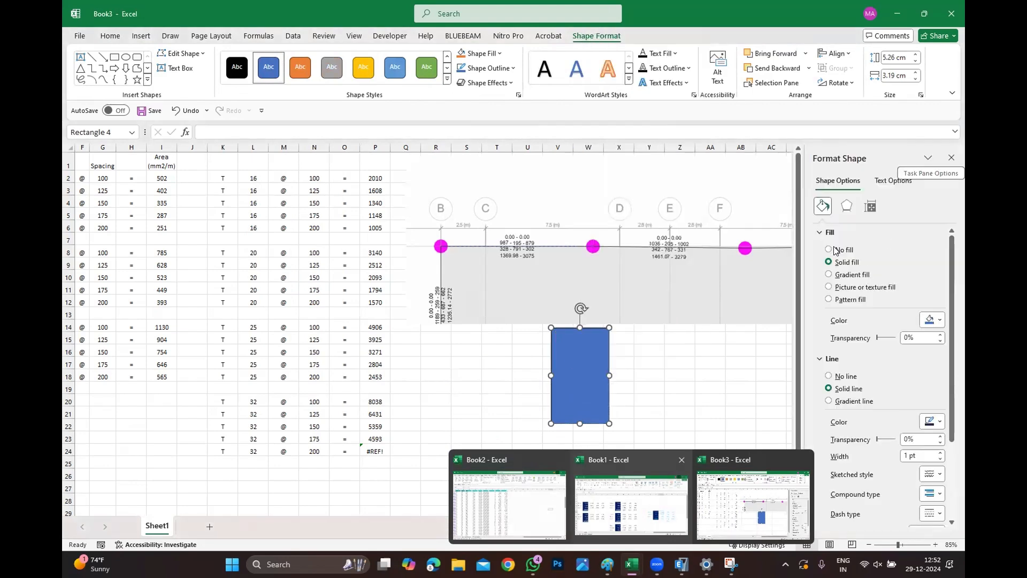
pyautogui.click(832, 249)
pyautogui.click(831, 261)
pyautogui.click(634, 346)
pyautogui.click(554, 351)
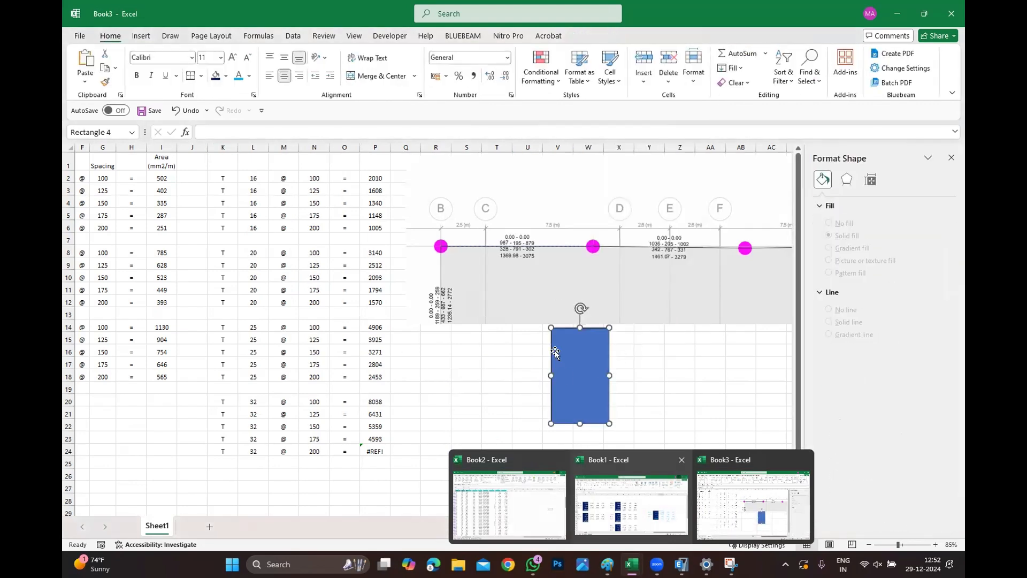
pyautogui.rightClick(555, 352)
pyautogui.click(624, 345)
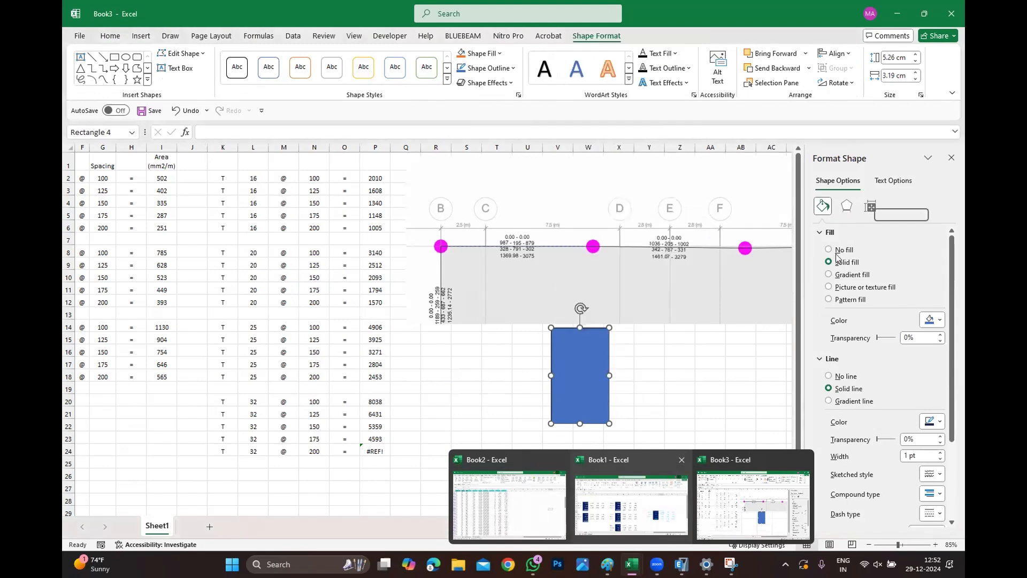
pyautogui.click(829, 249)
pyautogui.click(681, 337)
# Draw a rounded rectangle inside the section as the stirrup and set it to no fill.
pyautogui.click(141, 38)
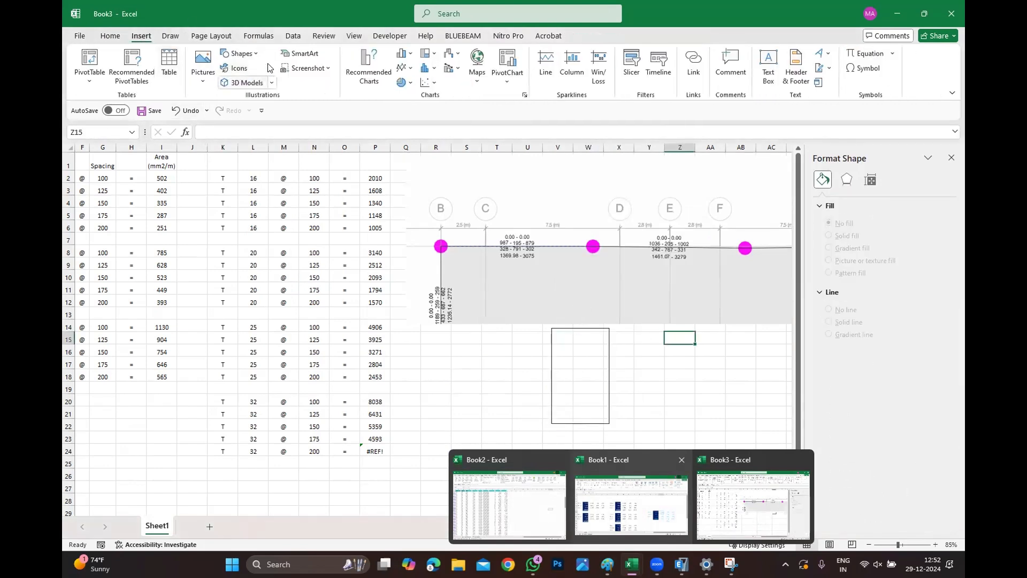
pyautogui.click(240, 54)
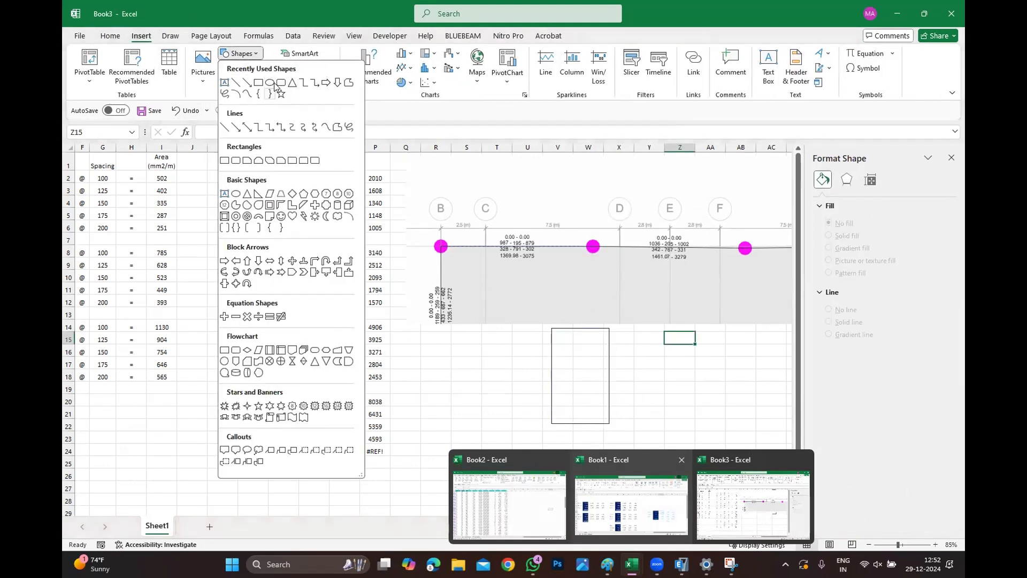
pyautogui.click(281, 81)
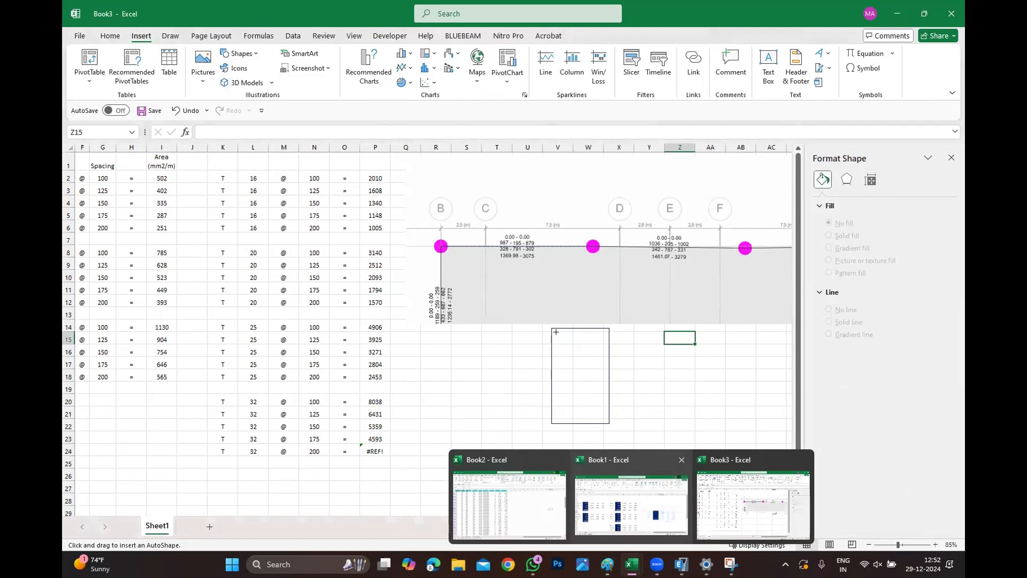
pyautogui.moveTo(556, 332); pyautogui.dragTo(602, 416)
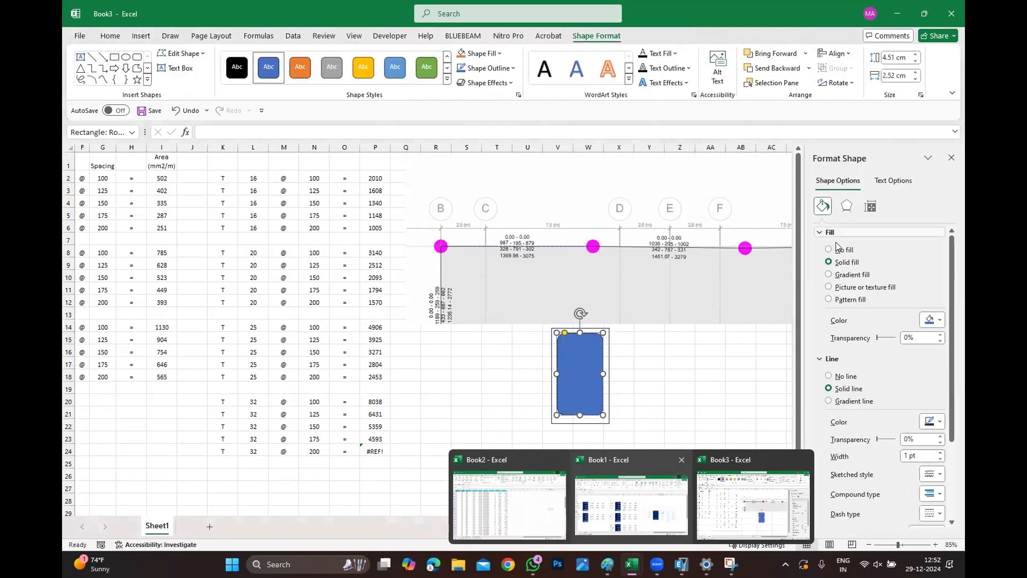
pyautogui.click(838, 249)
pyautogui.click(709, 401)
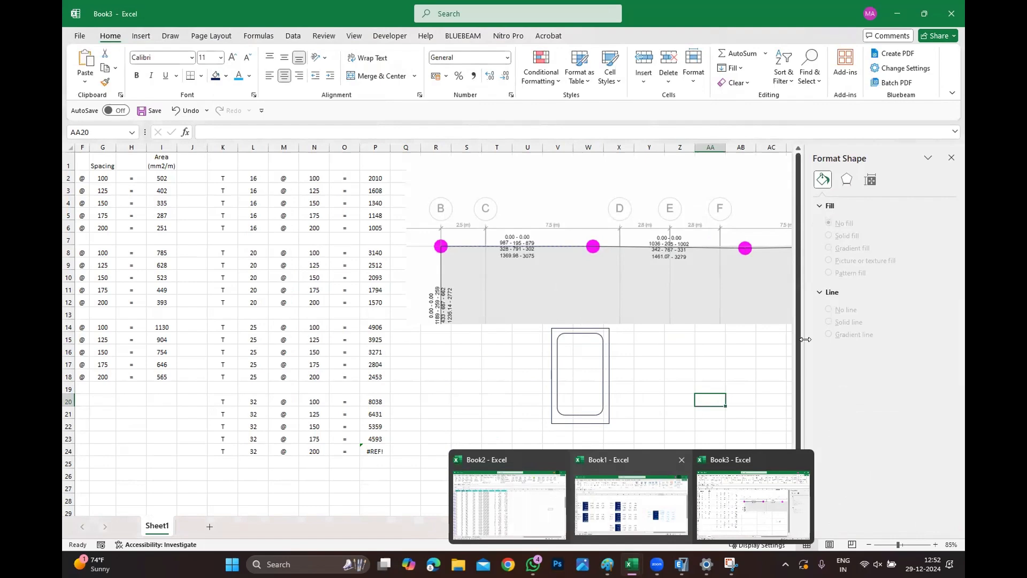
pyautogui.click(957, 158)
pyautogui.keyDown('ctrl'); pyautogui.scroll(1, 732, 385); pyautogui.keyUp('ctrl')
pyautogui.scroll(-3, 748, 314)
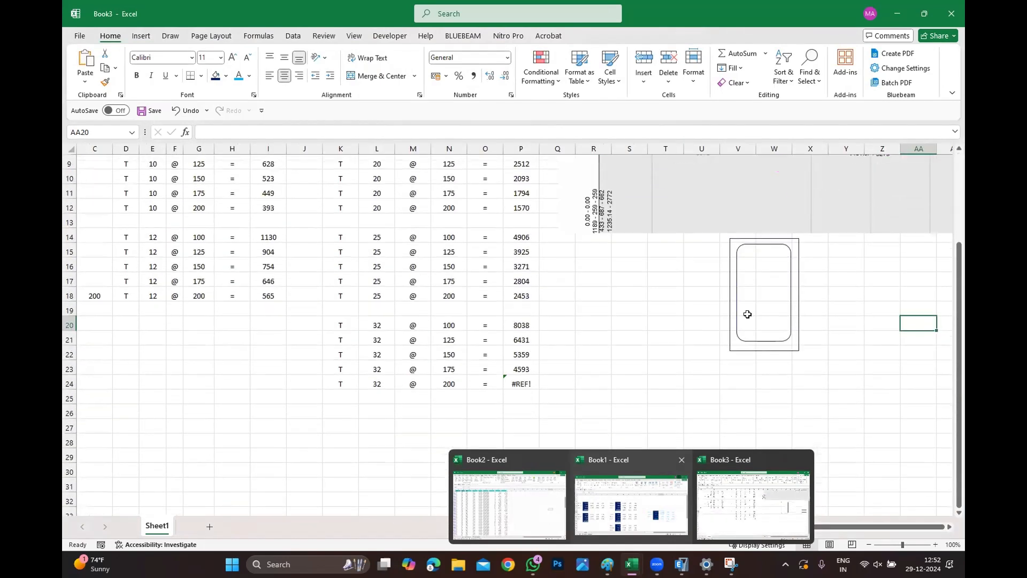
pyautogui.click(714, 413)
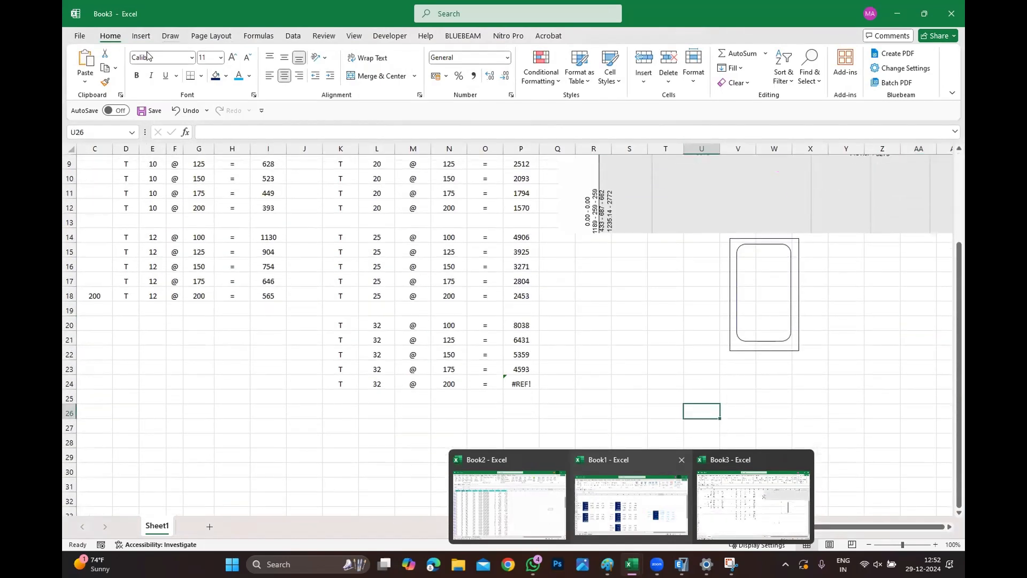
# Enter the beam width 400 under the section and merge and center it across the two cells.
pyautogui.click(141, 35)
pyautogui.click(797, 383)
pyautogui.click(748, 364)
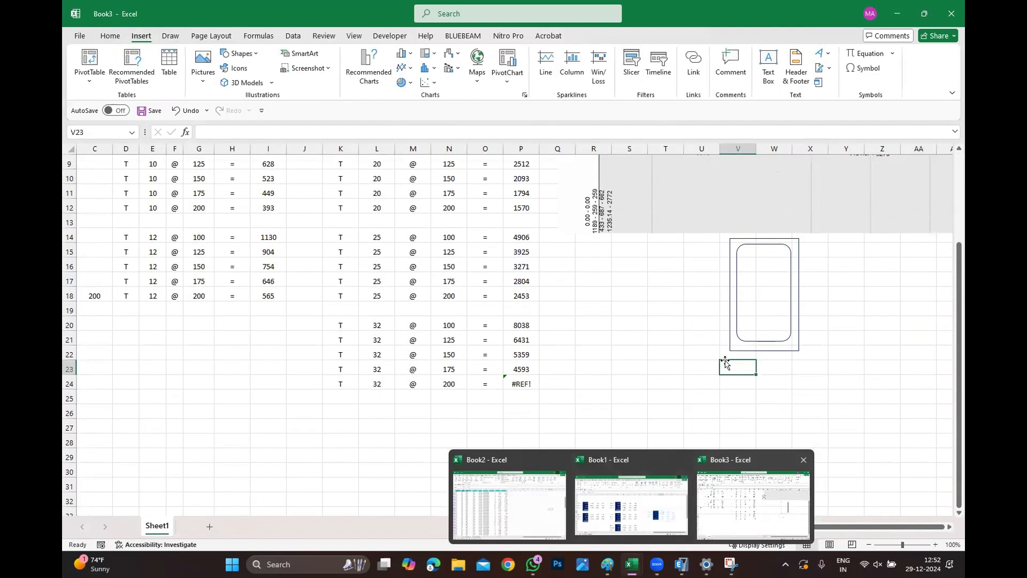
pyautogui.write('400')
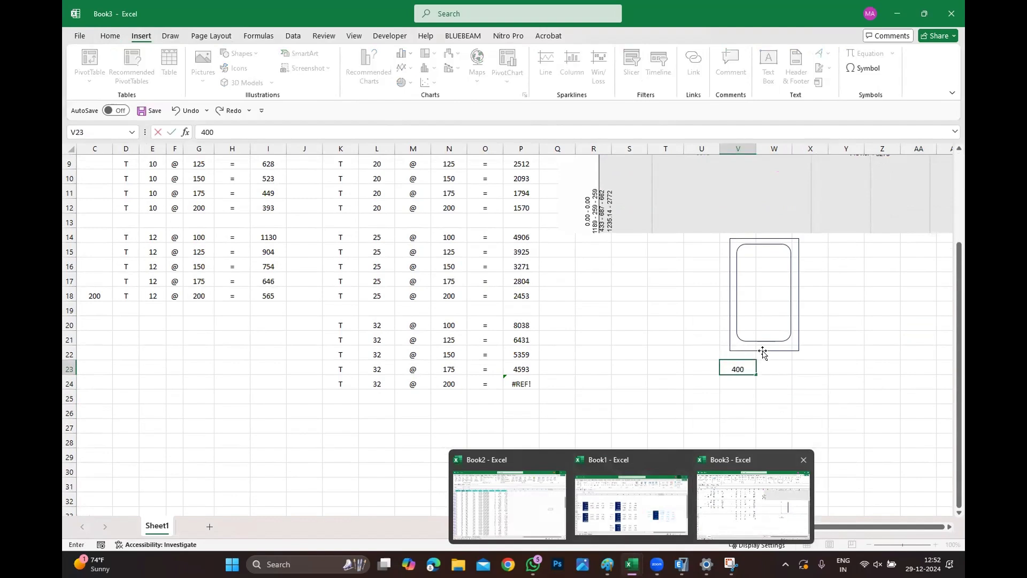
pyautogui.click(870, 377)
pyautogui.moveTo(746, 353); pyautogui.dragTo(774, 369)
pyautogui.click(747, 370)
pyautogui.hotkey('ctrl', 'z')
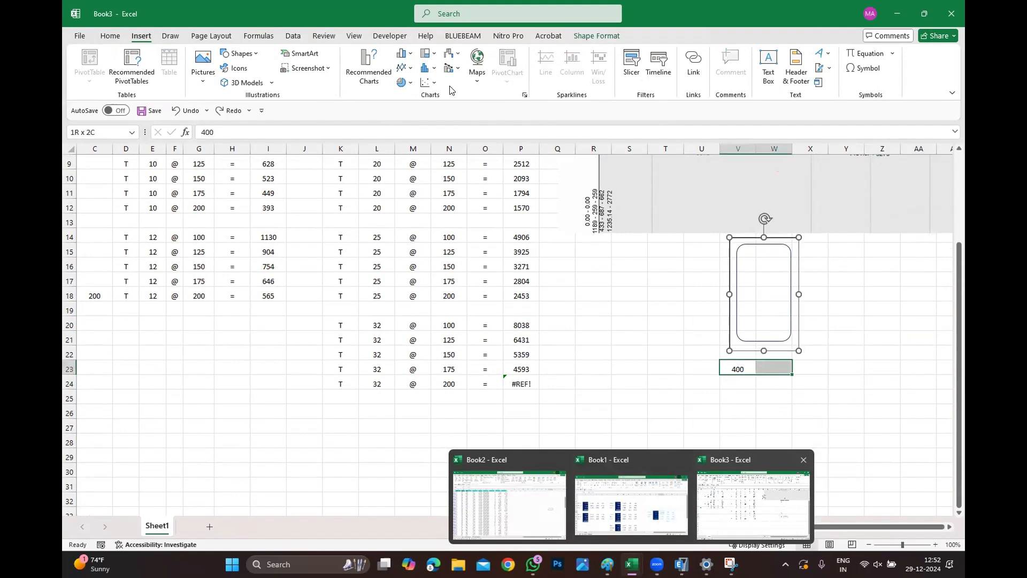
pyautogui.click(110, 36)
pyautogui.click(376, 76)
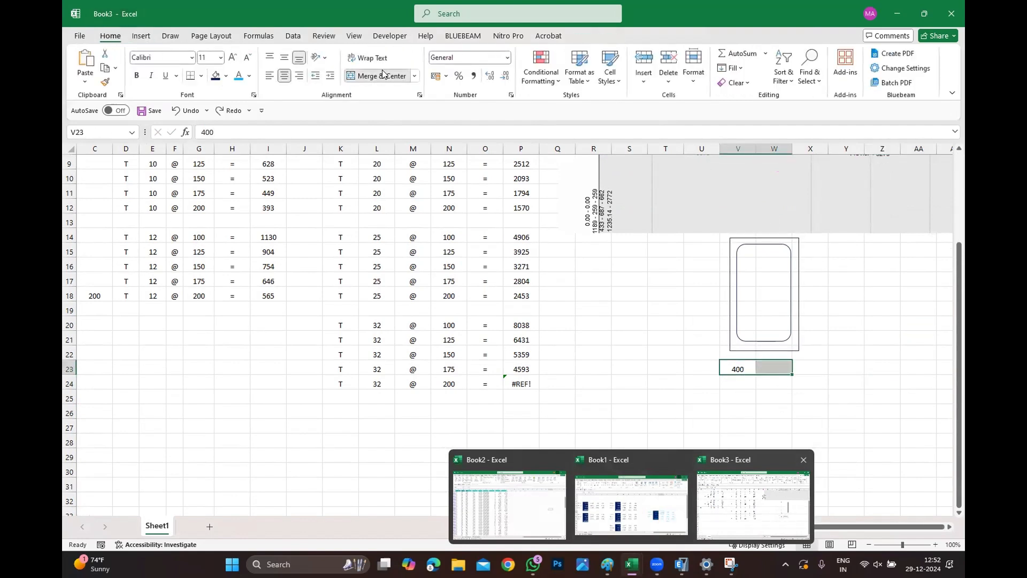
# Enter the beam depth 900 in the cell beside the section.
pyautogui.click(824, 294)
pyautogui.click(835, 294)
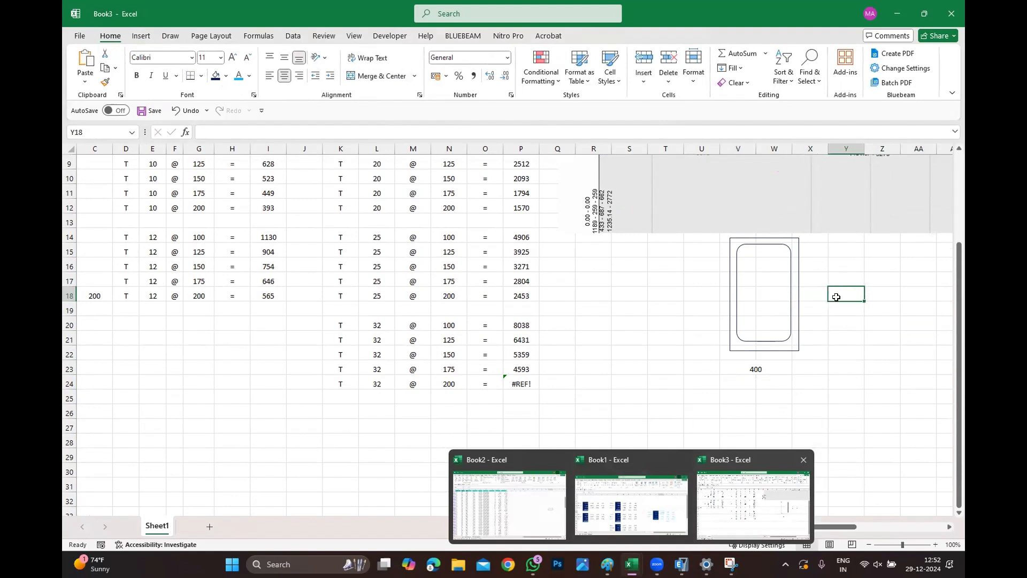
pyautogui.write('900')
pyautogui.moveTo(843, 369); pyautogui.dragTo(874, 368)
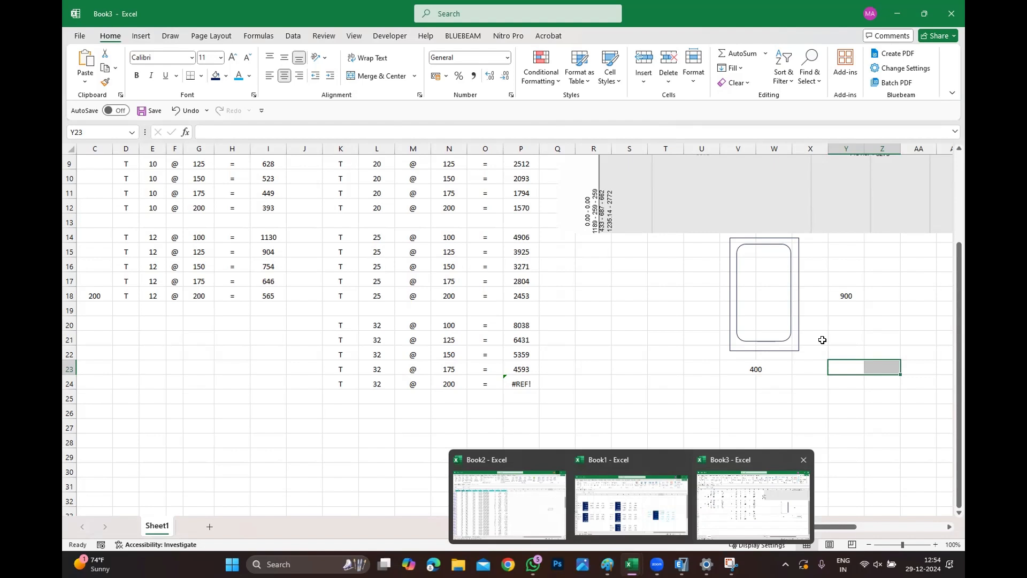
pyautogui.click(773, 412)
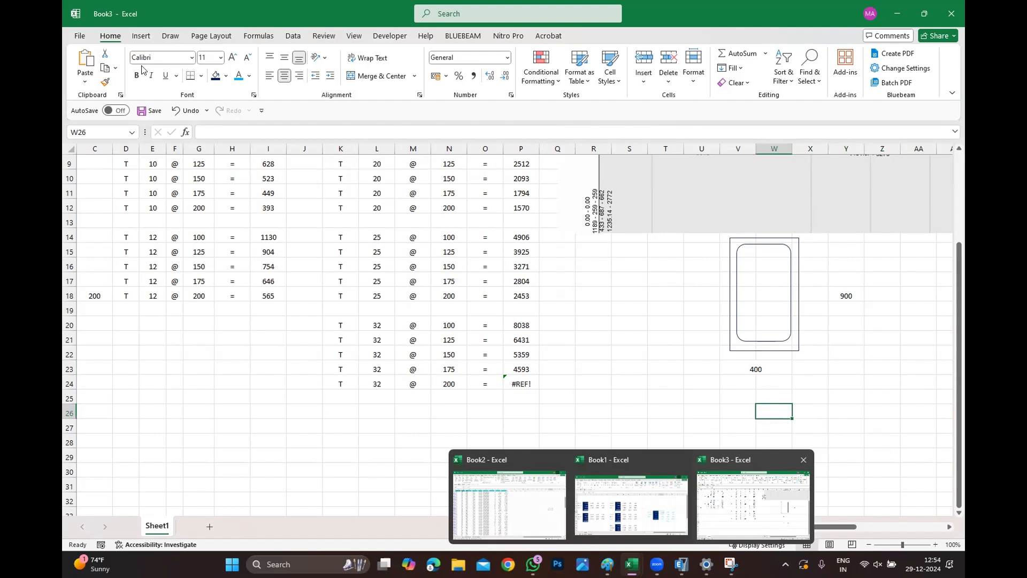
# Draw small circles about 0.35 cm across as four bottom bars along the stirrup's lower edge.
pyautogui.click(141, 36)
pyautogui.click(259, 37)
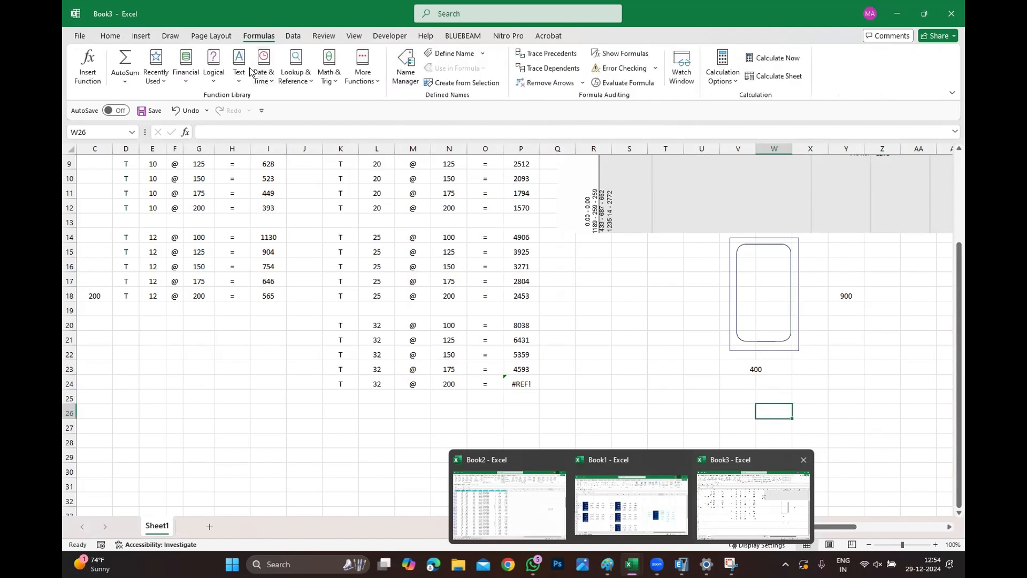
pyautogui.click(140, 36)
pyautogui.click(237, 53)
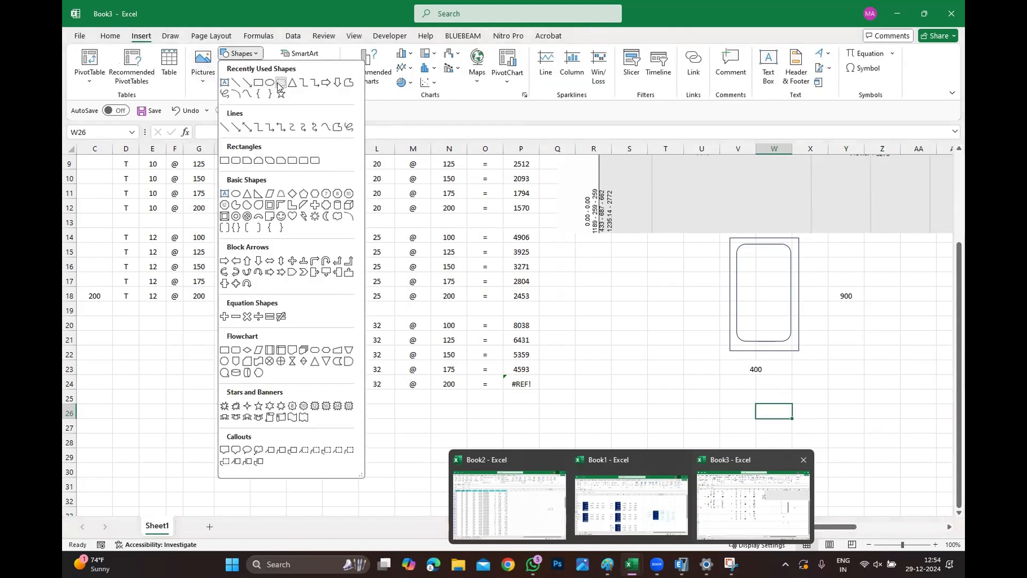
pyautogui.click(279, 82)
pyautogui.click(238, 53)
pyautogui.click(272, 85)
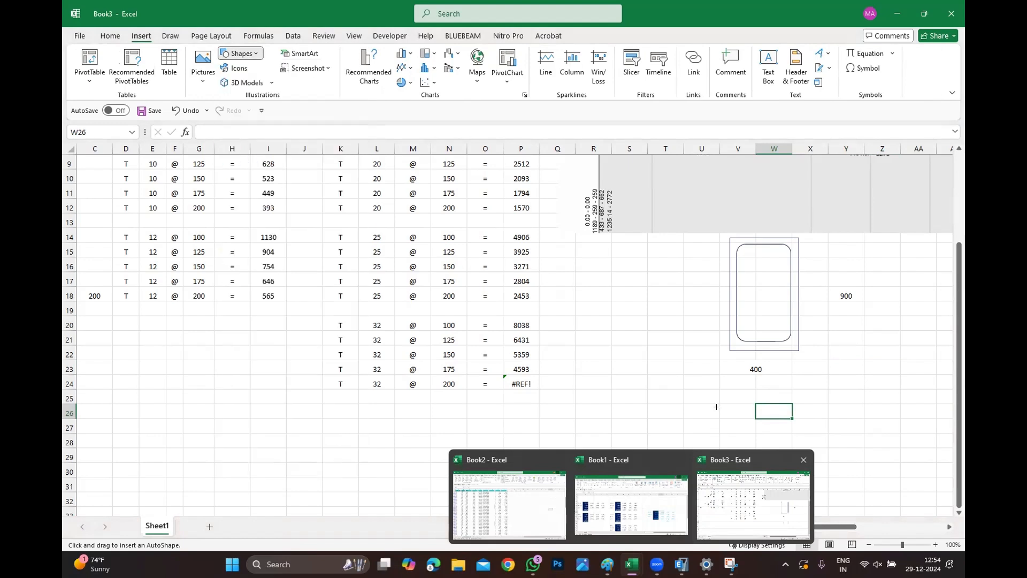
pyautogui.keyDown('ctrl'); pyautogui.scroll(3, 892, 407); pyautogui.keyUp('ctrl')
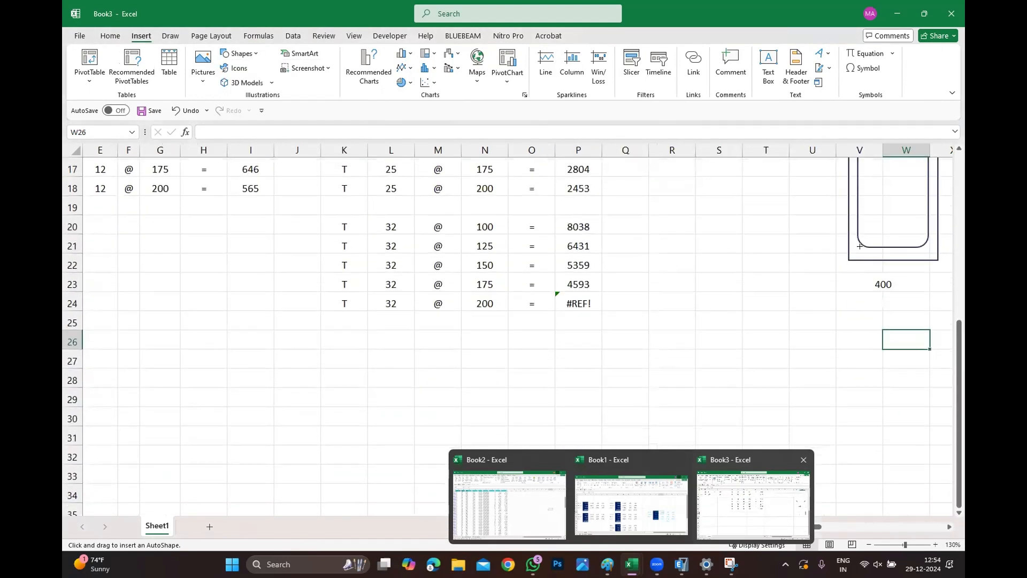
pyautogui.moveTo(863, 228)
pyautogui.mouseDown()
pyautogui.moveTo(877, 240)
pyautogui.moveTo(864, 239)
pyautogui.mouseUp()
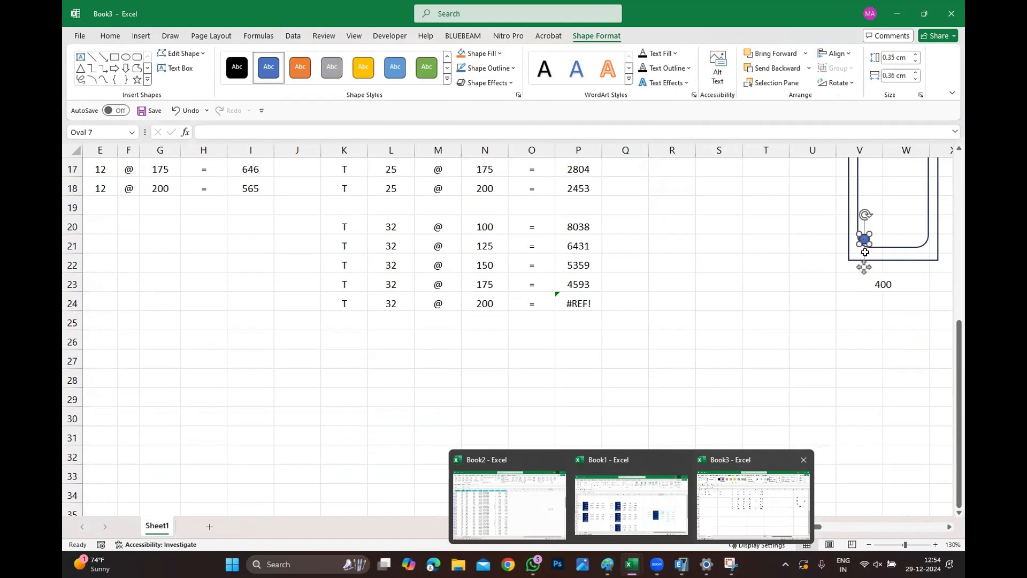
pyautogui.keyDown('ctrl'); pyautogui.moveTo(865, 238); pyautogui.dragTo(923, 238); pyautogui.keyUp('ctrl')
pyautogui.hotkey('ctrl', 'z')
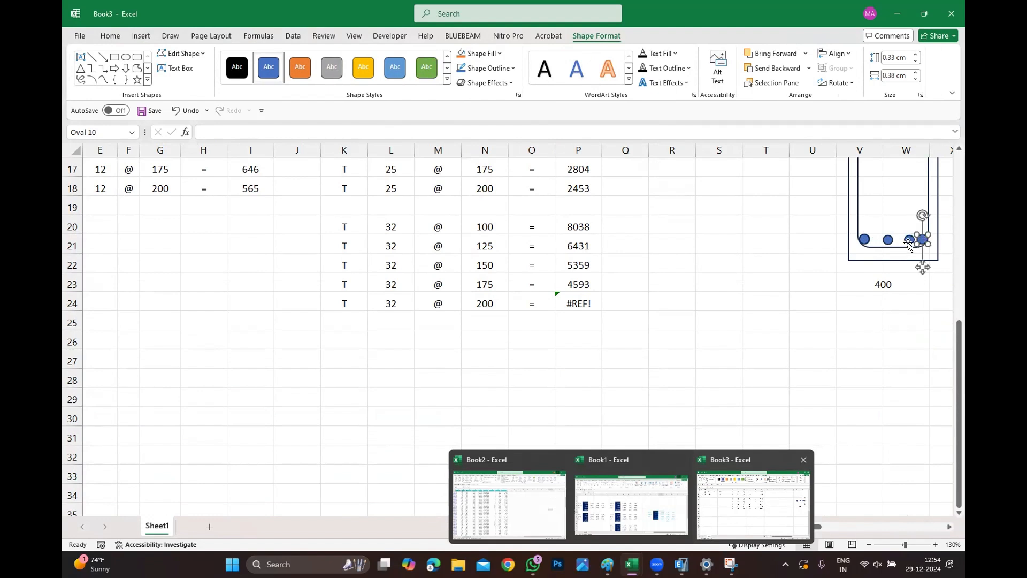
# Nudge the two middle bottom bars left so the four bars are evenly spaced.
pyautogui.click(909, 240)
pyautogui.keyDown('ctrl'); pyautogui.click(888, 241); pyautogui.keyUp('ctrl')
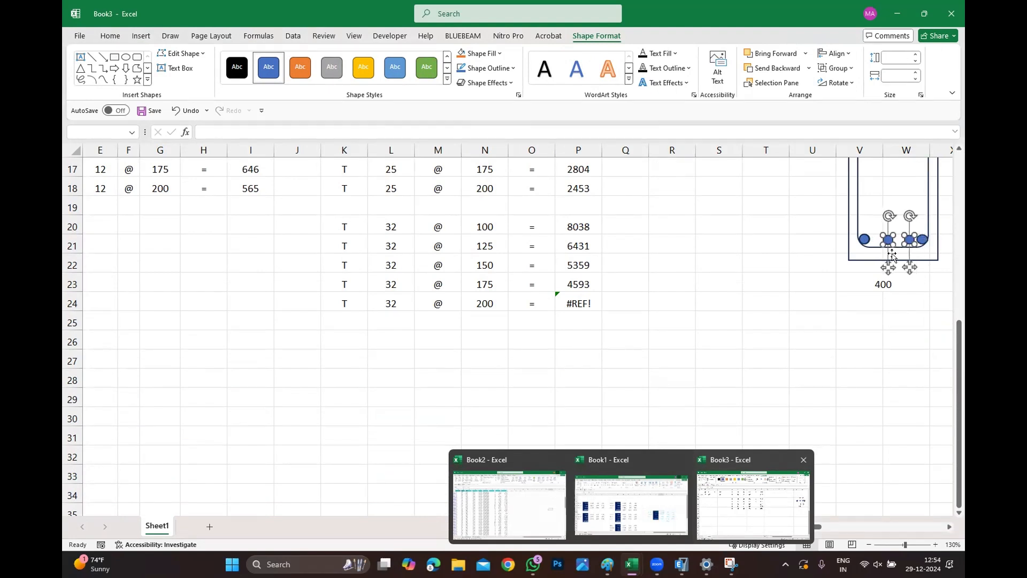
pyautogui.press('Left')
pyautogui.press('Left')
pyautogui.press('Left')
pyautogui.press('Left')
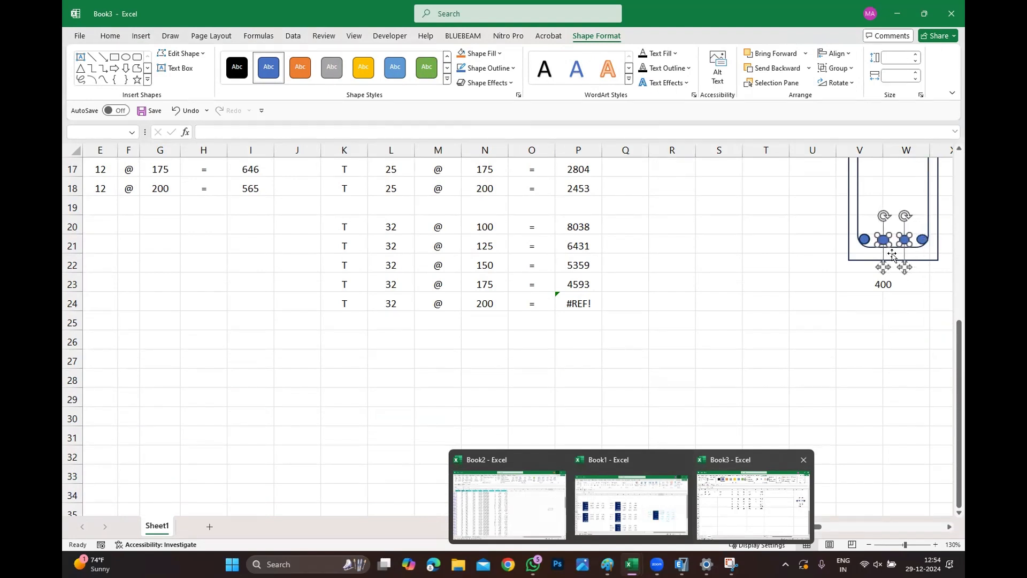
pyautogui.click(905, 341)
pyautogui.click(904, 380)
pyautogui.scroll(2, 865, 341)
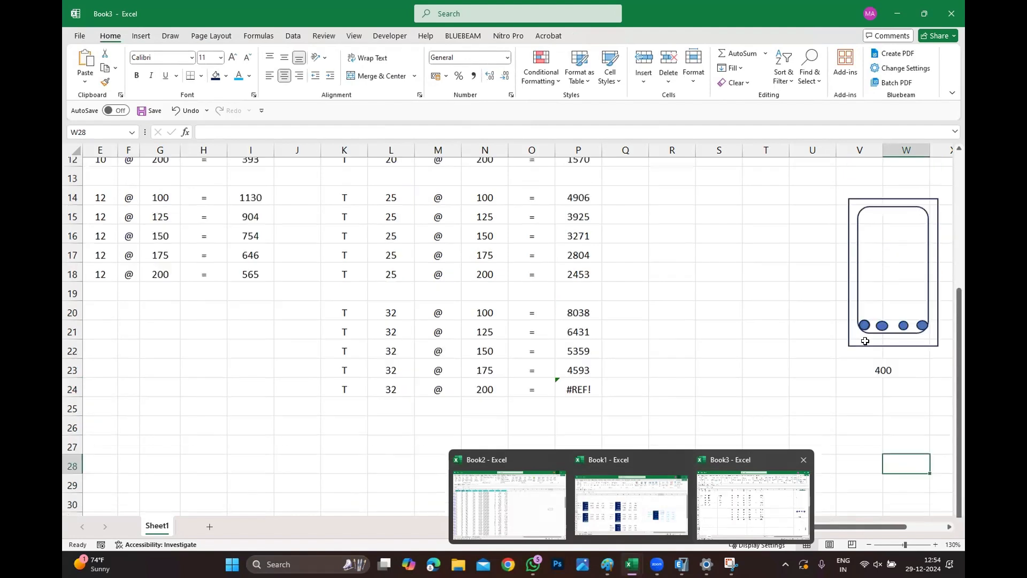
pyautogui.scroll(2, 867, 337)
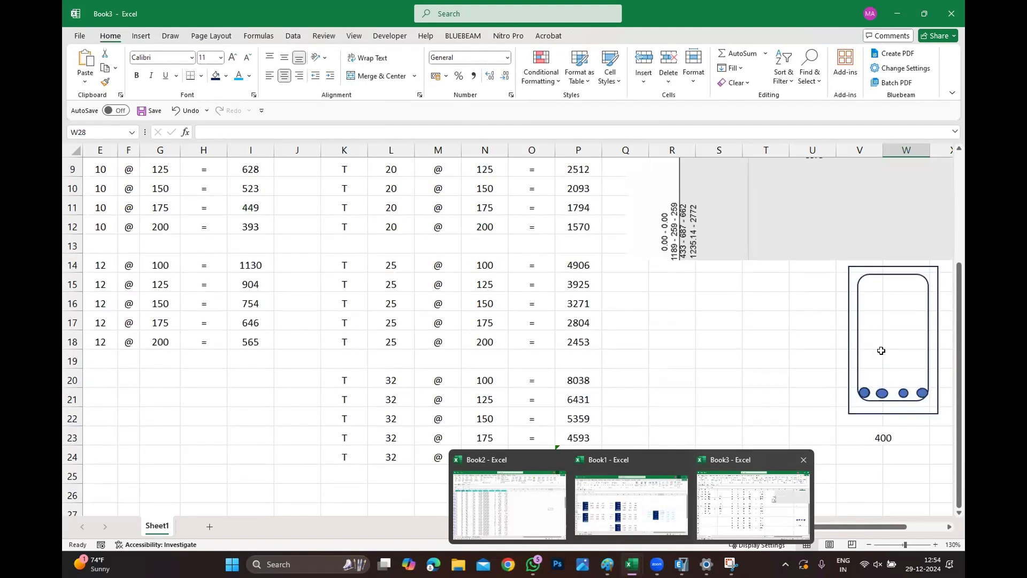
# Copy the four bottom bars and move the copies up to the top of the stirrup.
pyautogui.click(871, 394)
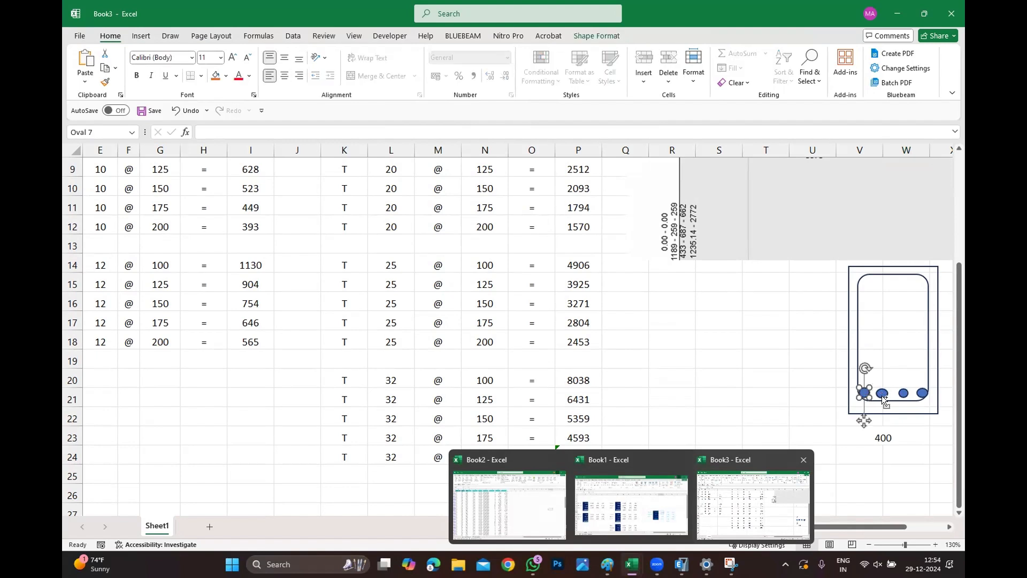
pyautogui.keyDown('shift'); pyautogui.click(884, 394); pyautogui.keyUp('shift')
pyautogui.keyDown('shift'); pyautogui.click(904, 394); pyautogui.keyUp('shift')
pyautogui.keyDown('shift'); pyautogui.click(921, 394); pyautogui.keyUp('shift')
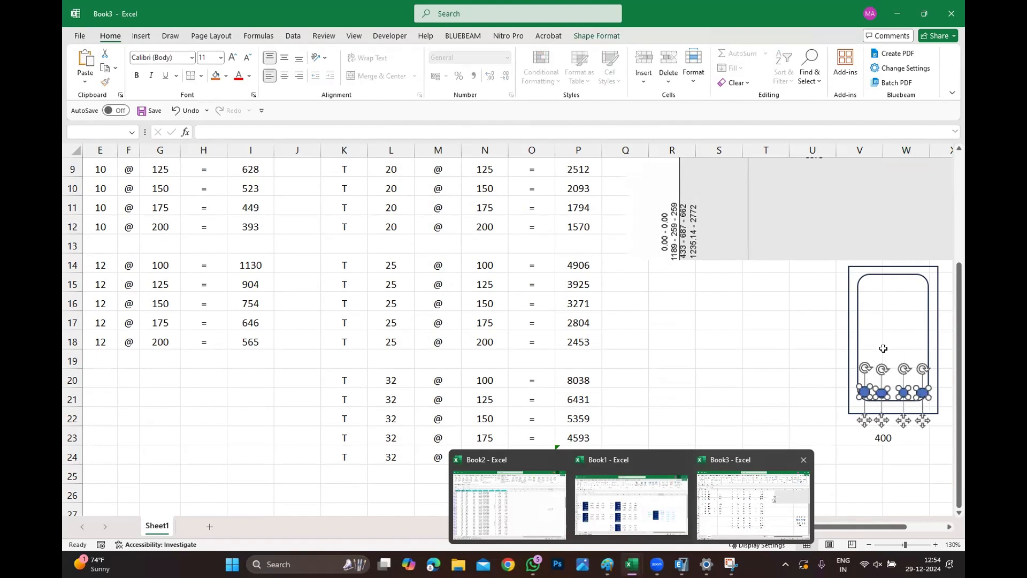
pyautogui.keyDown('ctrl'); pyautogui.moveTo(882, 391); pyautogui.dragTo(883, 349); pyautogui.keyUp('ctrl')
pyautogui.press('Up')
pyautogui.press('Up')
pyautogui.press('Up')
pyautogui.press('Up')
pyautogui.press('Up')
pyautogui.press('Up')
pyautogui.press('Up')
pyautogui.press('Up')
pyautogui.press('Up')
pyautogui.press('Up')
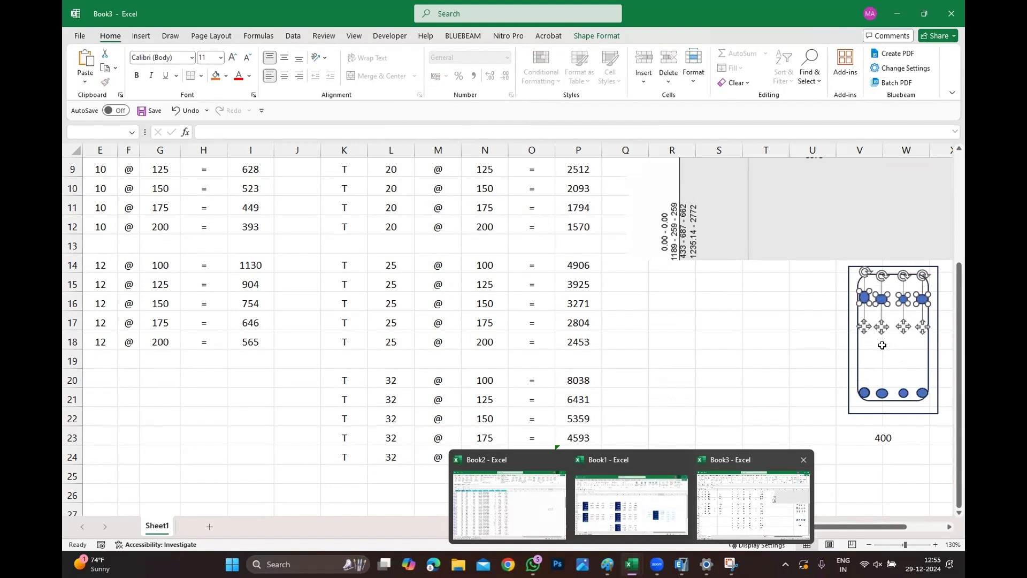
pyautogui.press('Up')
pyautogui.press('Up')
pyautogui.press('Up')
pyautogui.press('Up')
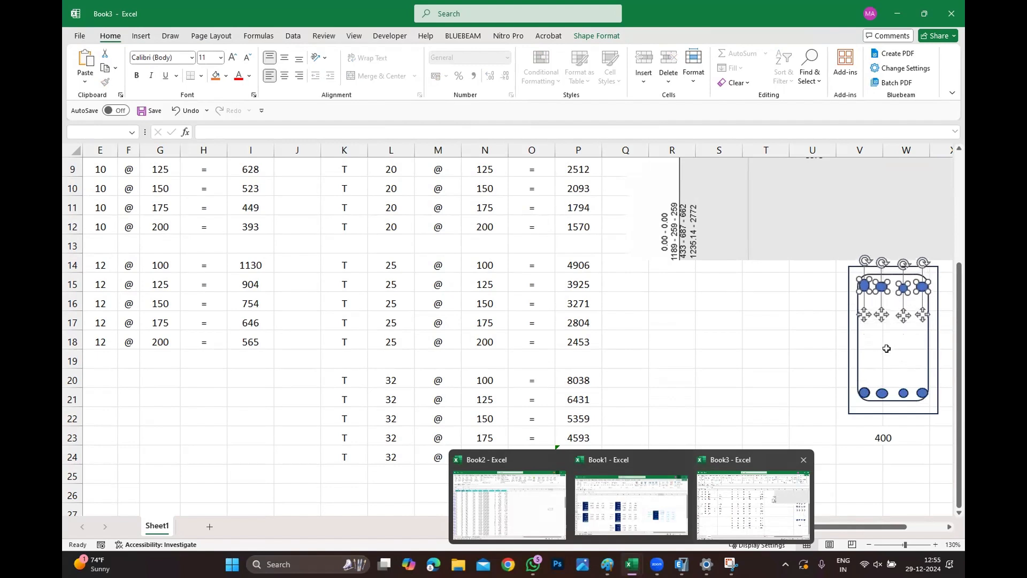
# Nudge the two middle bottom bars down into line with the corner bars.
pyautogui.click(886, 347)
pyautogui.click(885, 355)
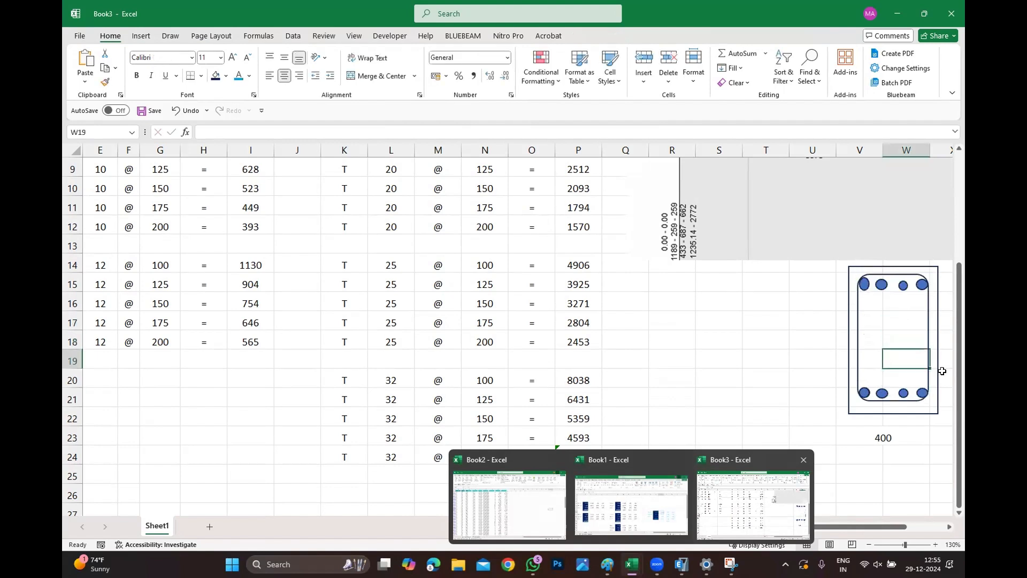
pyautogui.click(882, 393)
pyautogui.keyDown('ctrl'); pyautogui.click(903, 393); pyautogui.keyUp('ctrl')
pyautogui.press('Down')
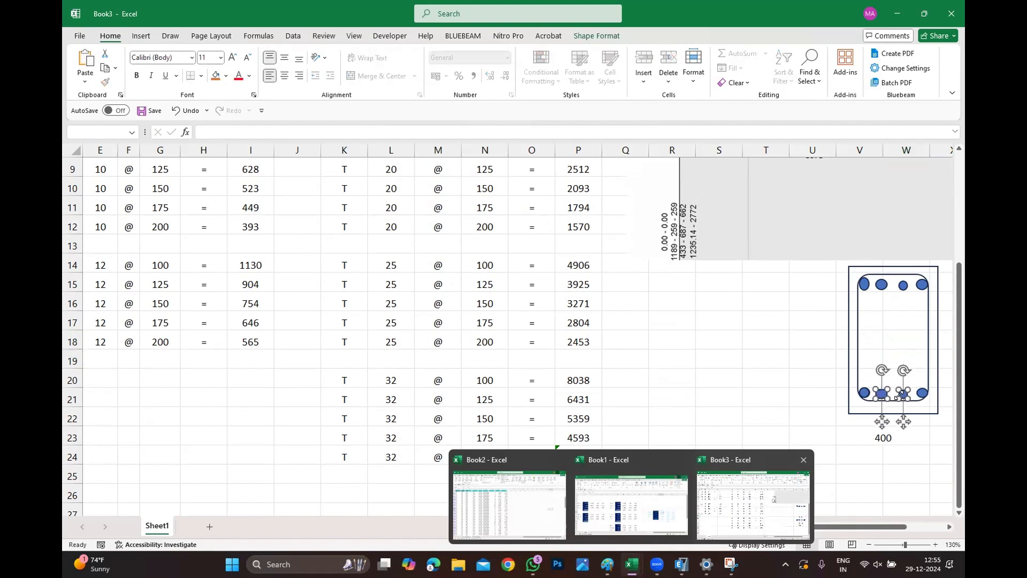
# Nudge the two middle top bars up into line with the top corner bars.
pyautogui.click(882, 285)
pyautogui.keyDown('ctrl'); pyautogui.click(904, 286); pyautogui.keyUp('ctrl')
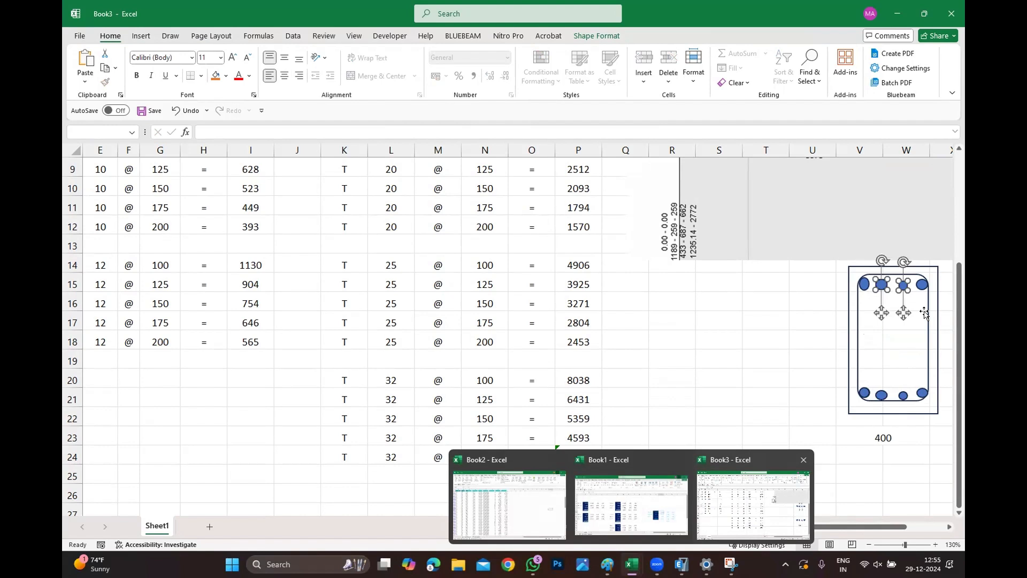
pyautogui.press('Up')
pyautogui.press('Up')
pyautogui.press('Up')
pyautogui.click(925, 313)
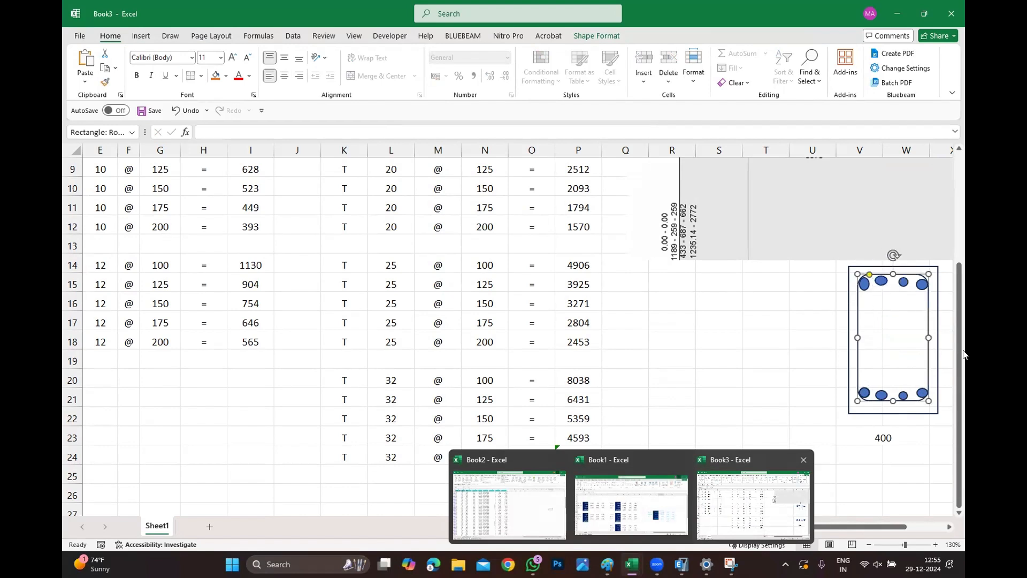
pyautogui.click(706, 334)
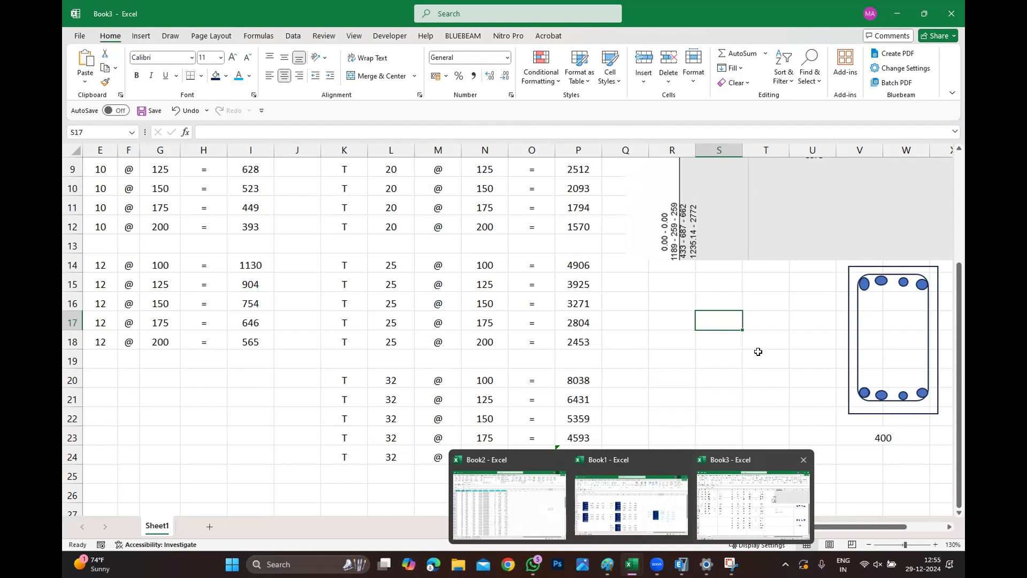
# Move the ETABS beam results picture below the reinforcement tables, around rows 24 to 37.
pyautogui.scroll(3, 758, 351)
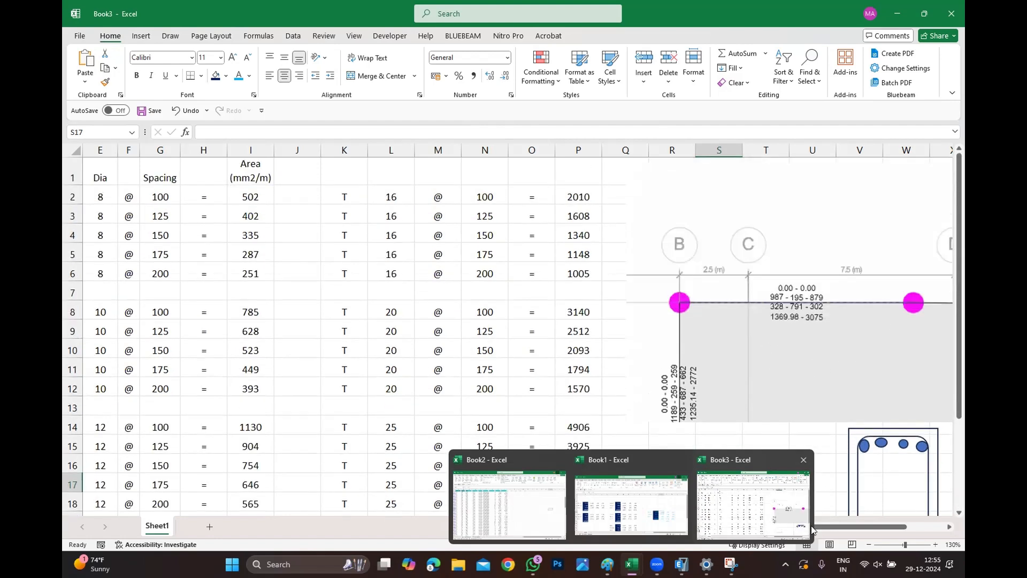
pyautogui.moveTo(813, 526); pyautogui.dragTo(963, 533)
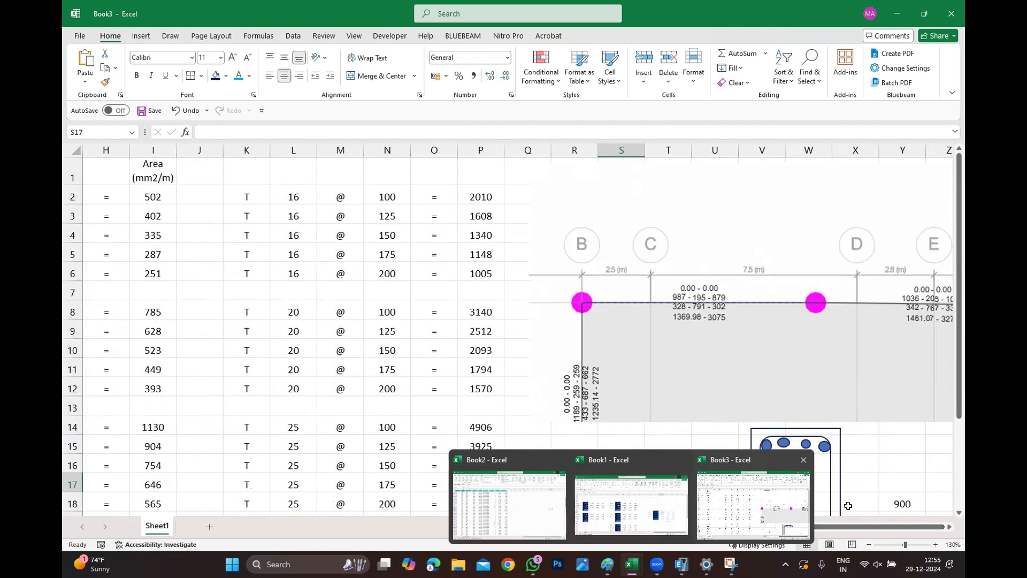
pyautogui.click(857, 487)
pyautogui.click(839, 475)
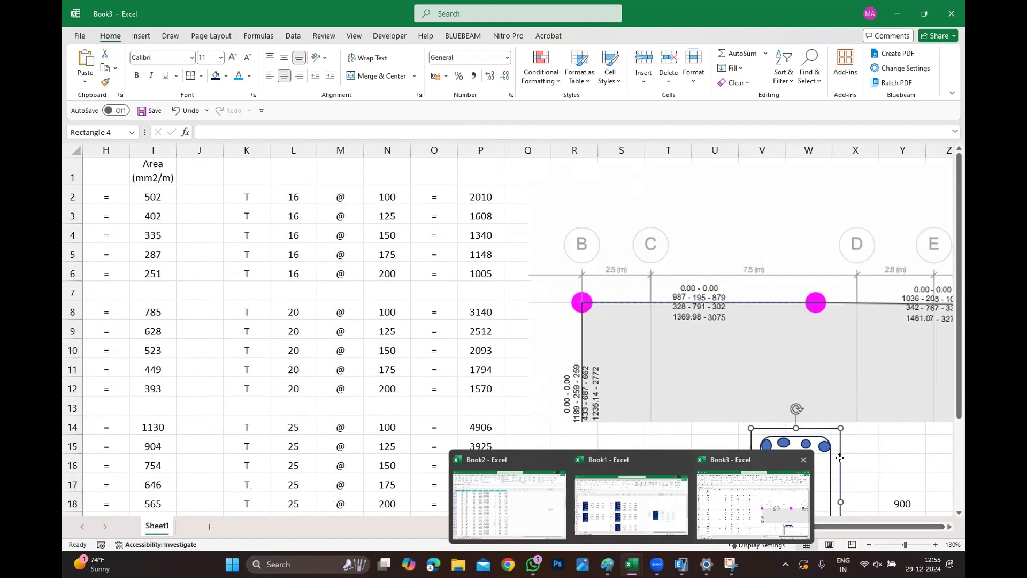
pyautogui.click(854, 481)
pyautogui.keyDown('ctrl'); pyautogui.scroll(-1, 684, 396); pyautogui.keyUp('ctrl')
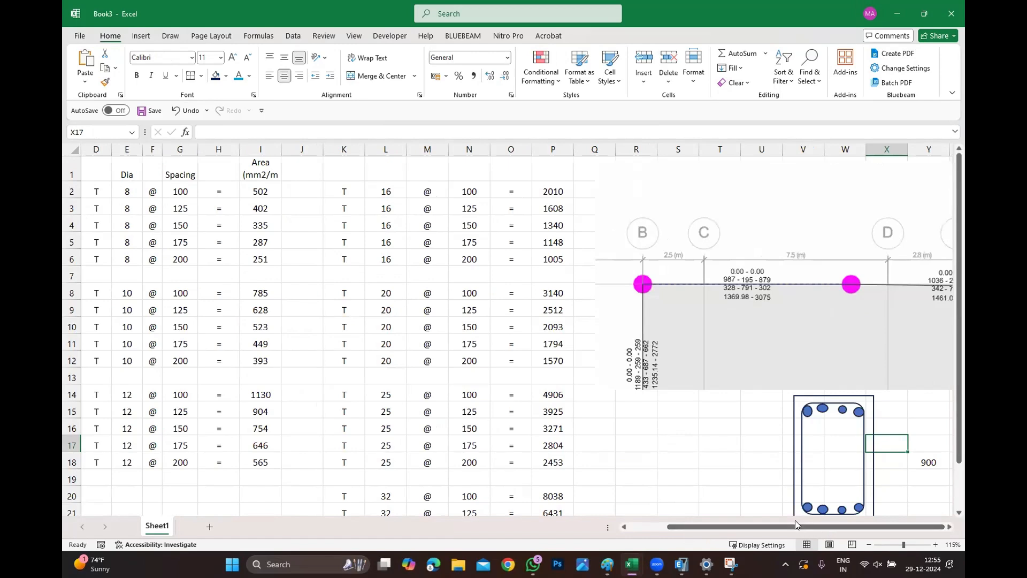
pyautogui.keyDown('ctrl'); pyautogui.scroll(-1, 698, 293); pyautogui.keyUp('ctrl')
pyautogui.moveTo(761, 293); pyautogui.dragTo(449, 331)
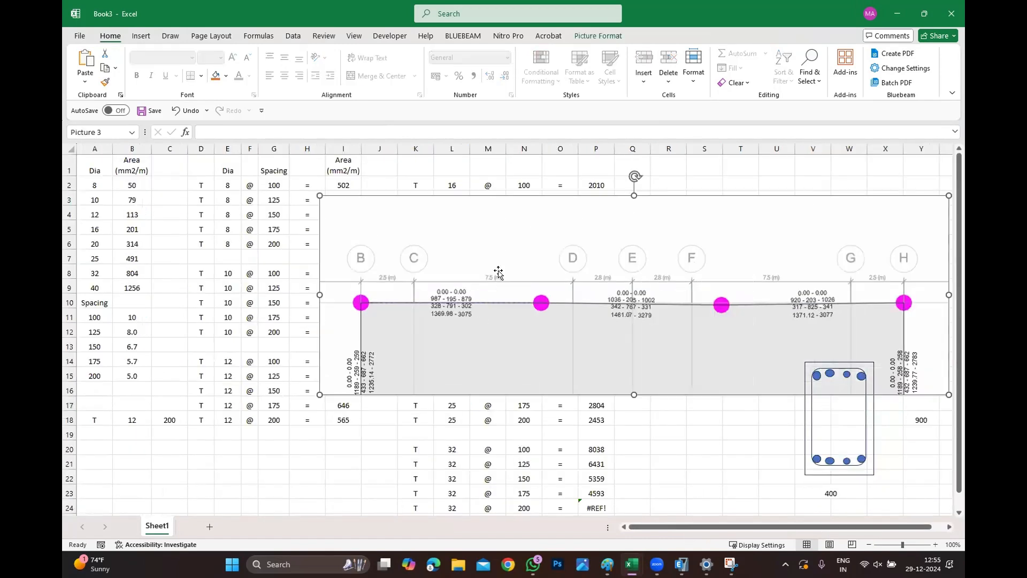
pyautogui.scroll(-5, 599, 235)
pyautogui.scroll(5, 604, 303)
pyautogui.moveTo(605, 303); pyautogui.dragTo(466, 368)
pyautogui.scroll(-5, 545, 259)
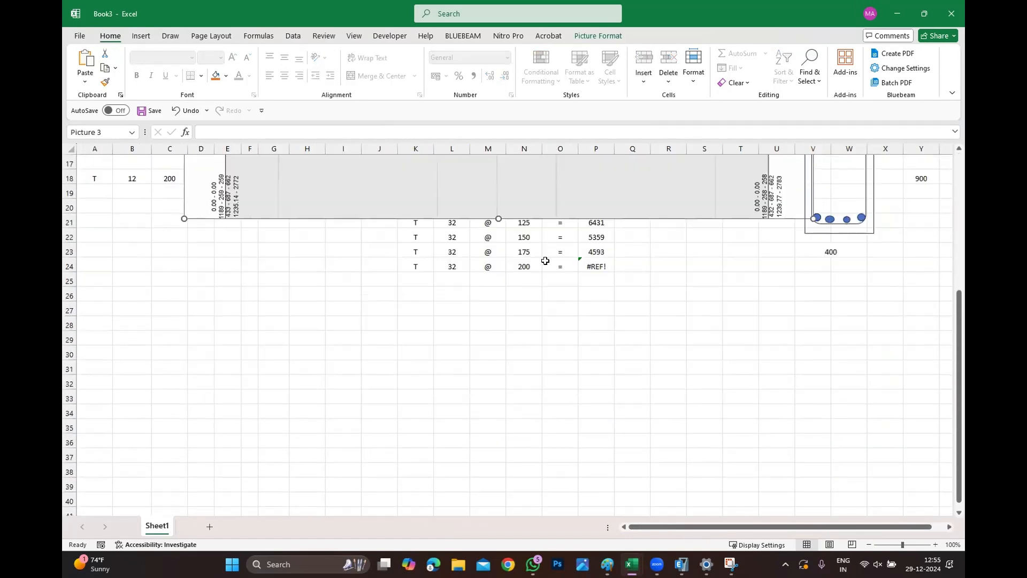
pyautogui.moveTo(588, 174); pyautogui.dragTo(554, 415)
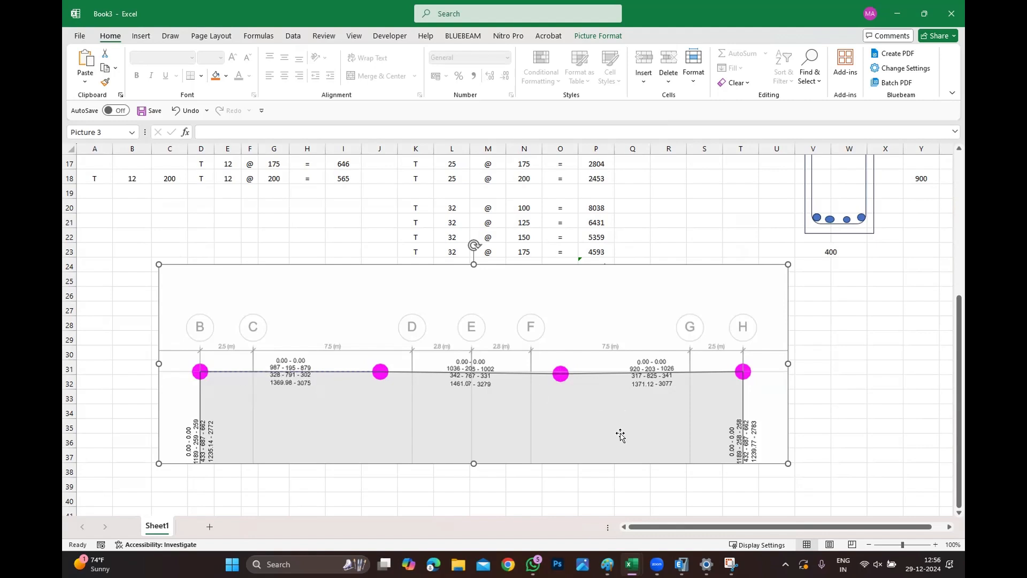
# Enter the formula =825/4 in cell W29 beside the results picture.
pyautogui.click(846, 337)
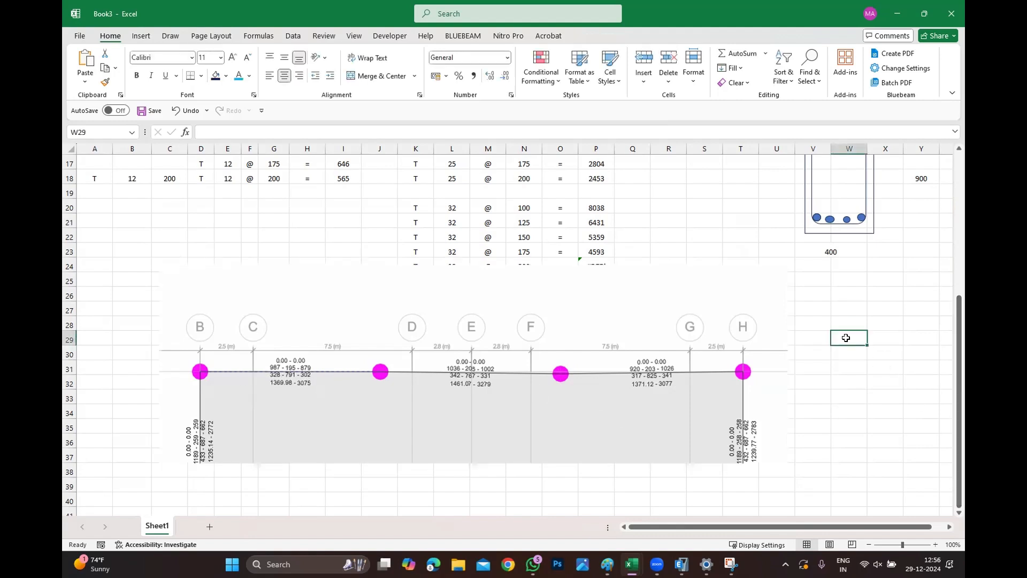
pyautogui.write('=825/4')
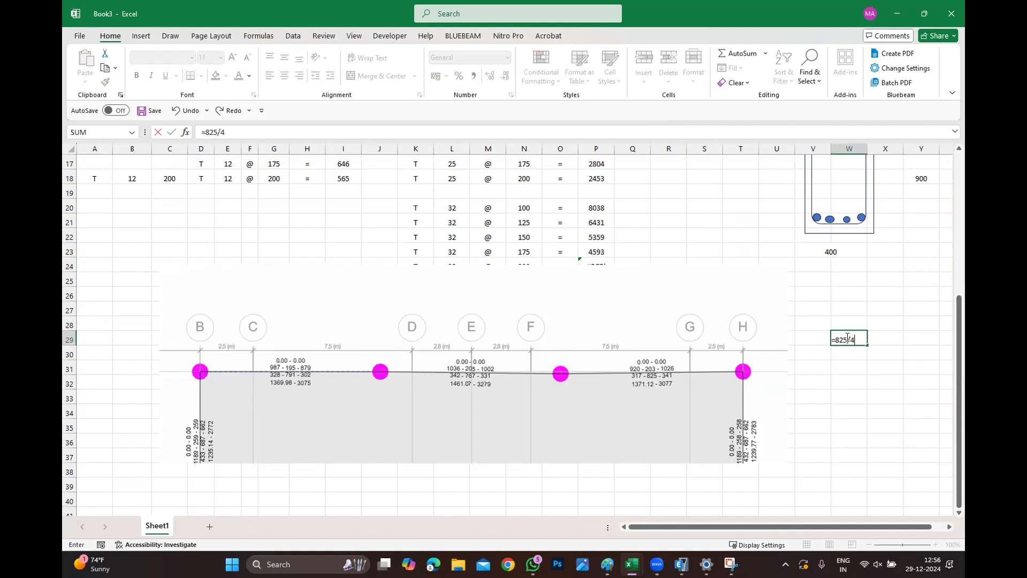
pyautogui.press('Return')
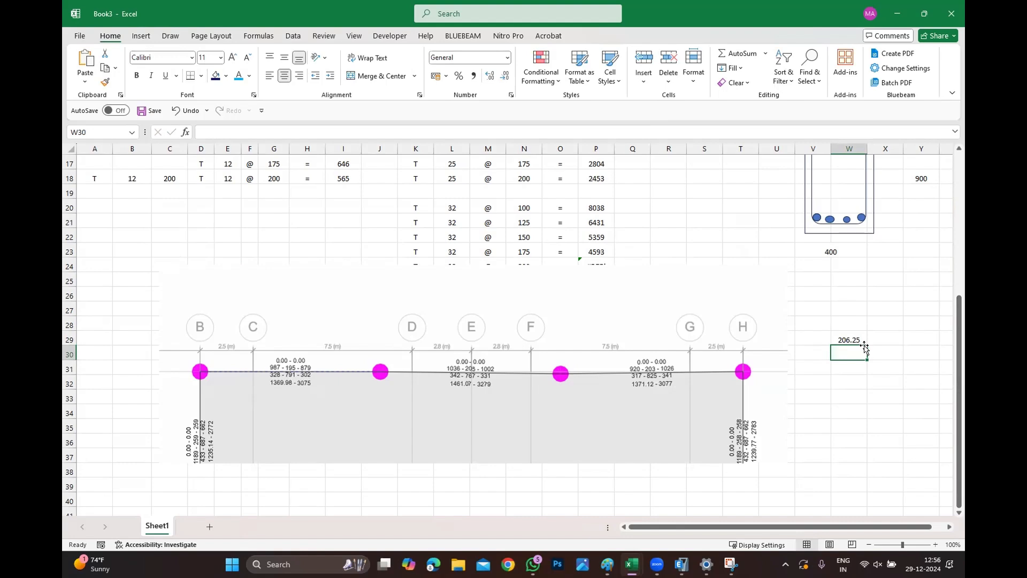
# Label the bottom reinforcement 4T16 in the cell beside the section's lower edge.
pyautogui.scroll(5, 865, 348)
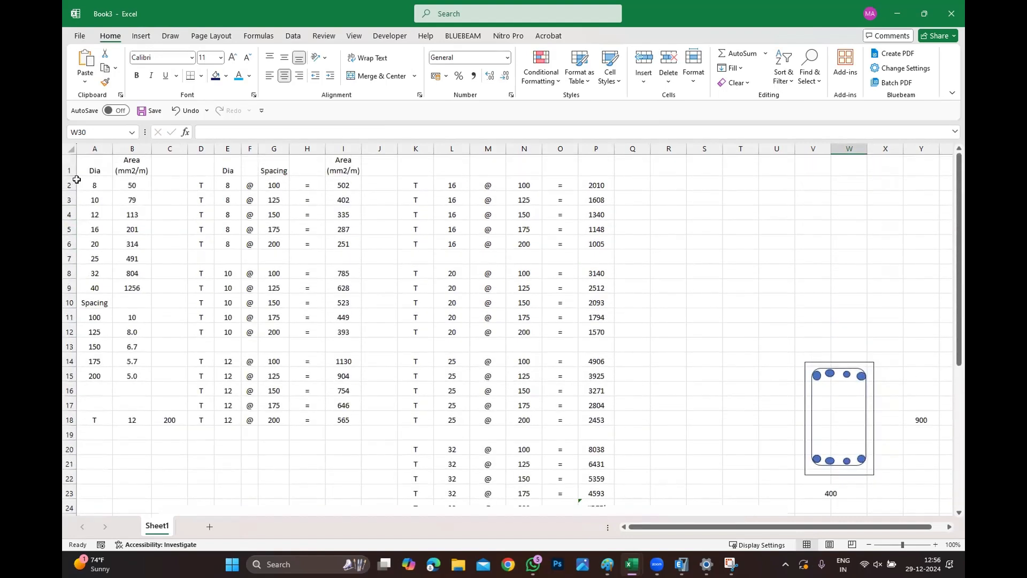
pyautogui.click(125, 228)
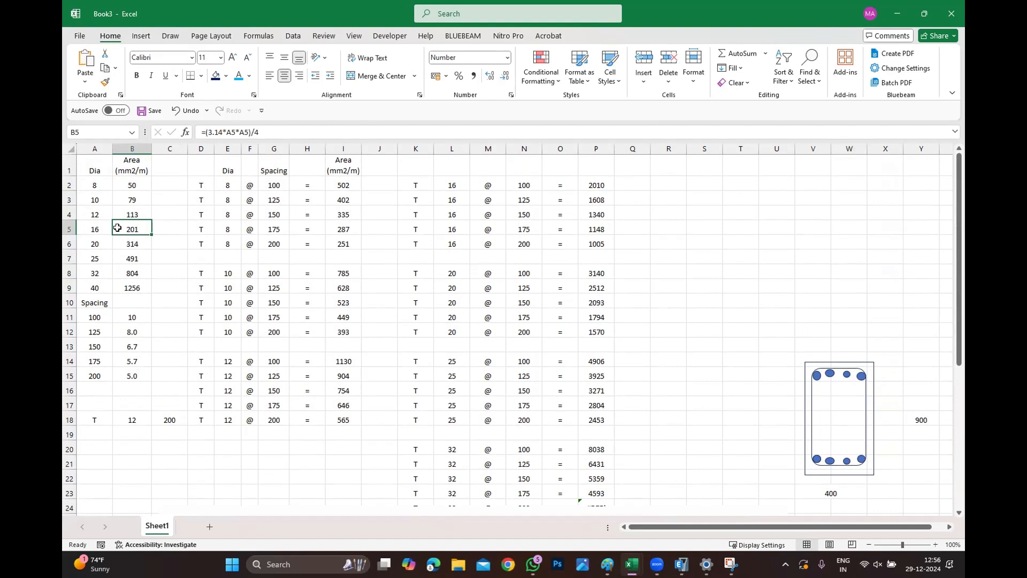
pyautogui.scroll(-3, 855, 393)
pyautogui.click(882, 349)
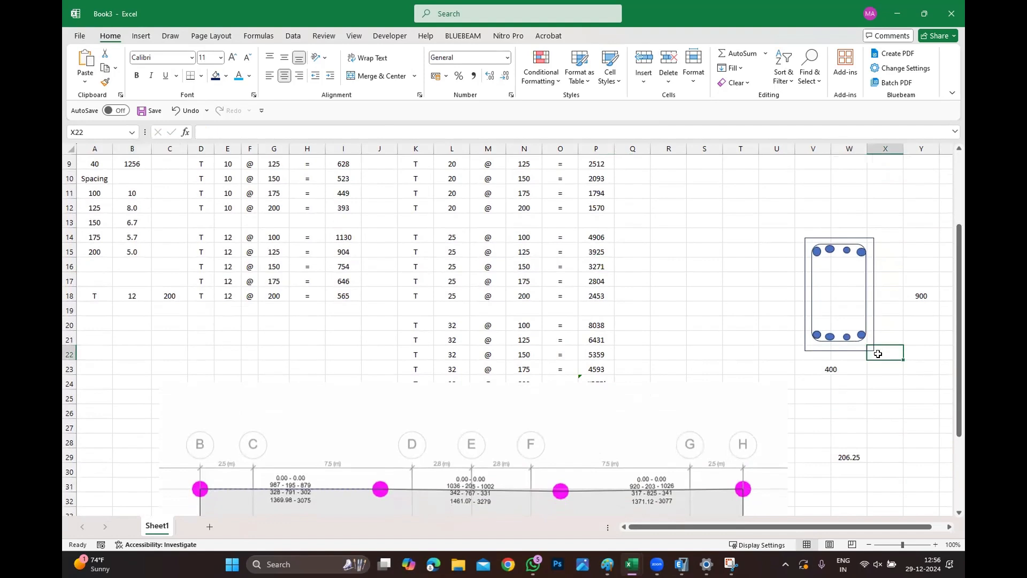
pyautogui.write('4T16')
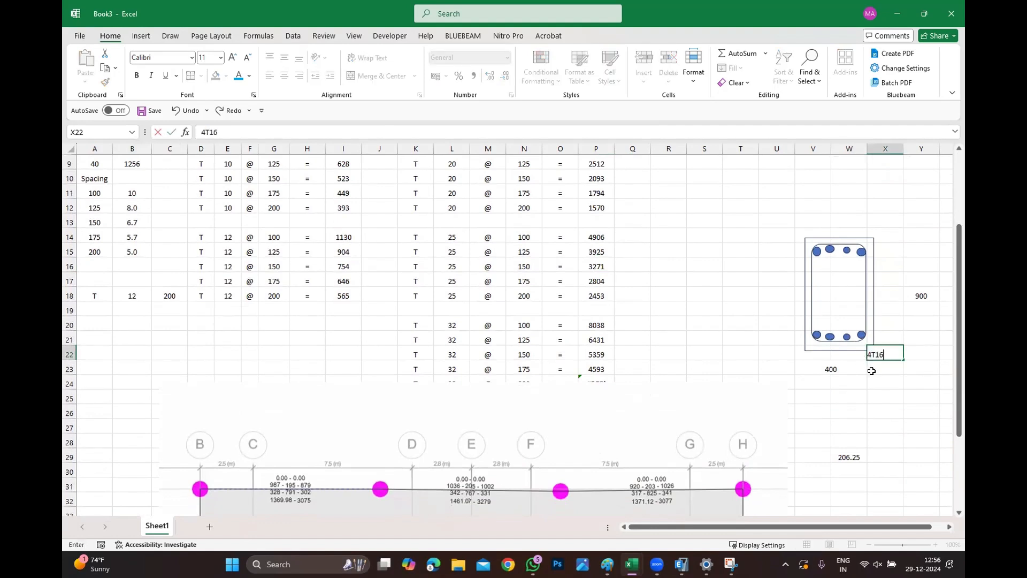
pyautogui.click(877, 369)
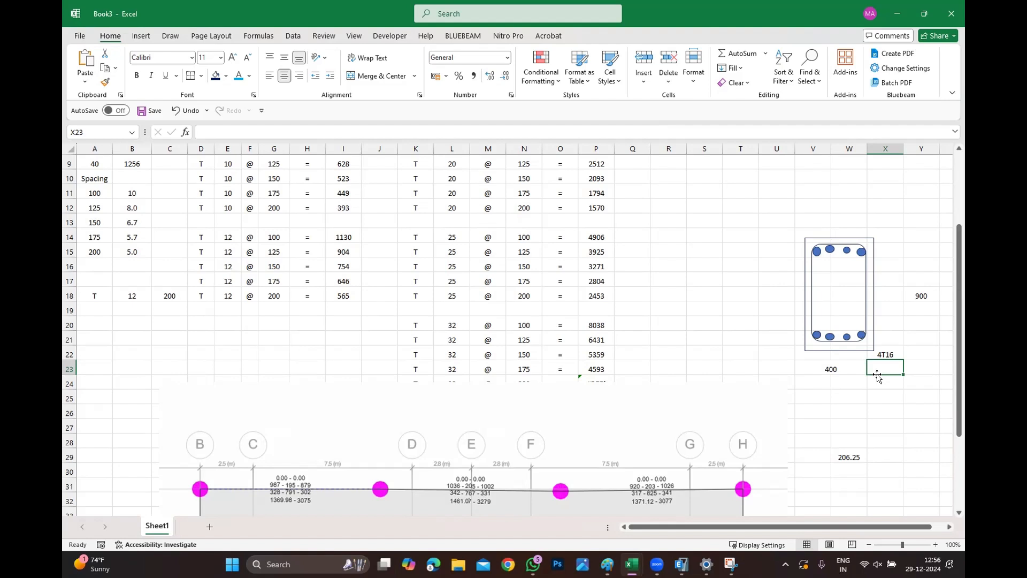
# Label the top reinforcement 4T16 in the cell beside the section's upper edge.
pyautogui.click(888, 231)
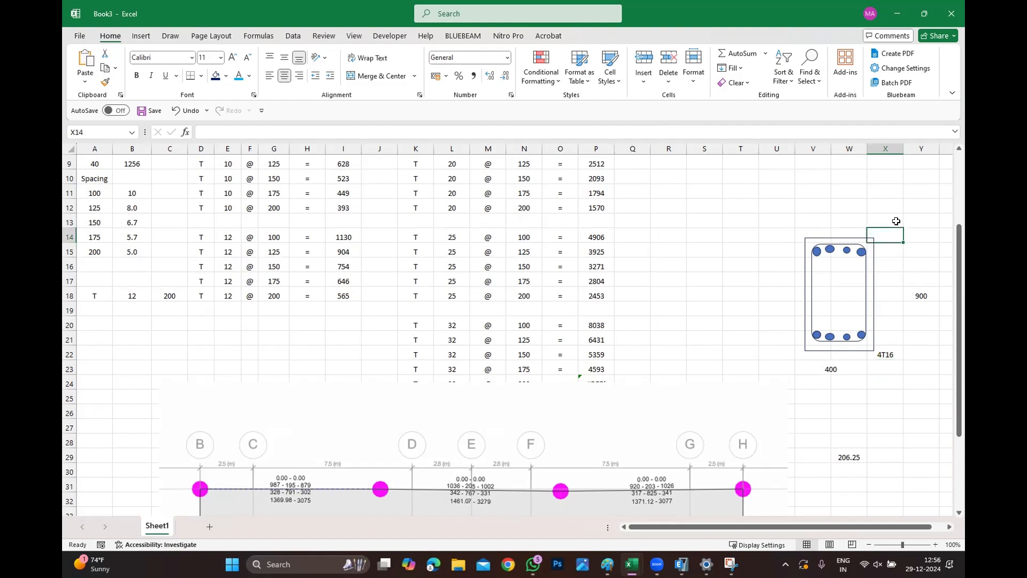
pyautogui.write('4T16')
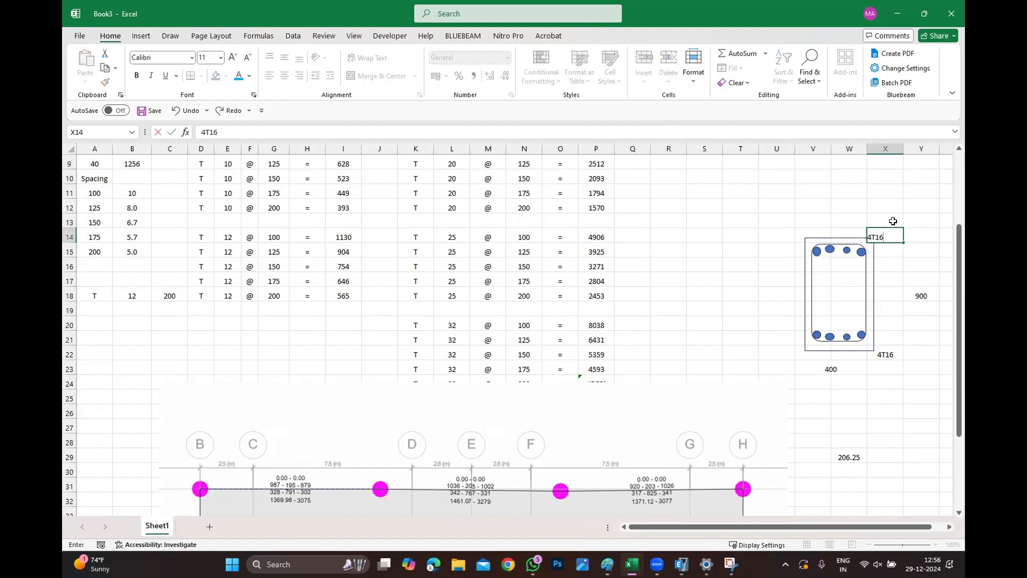
pyautogui.moveTo(899, 209); pyautogui.dragTo(923, 199)
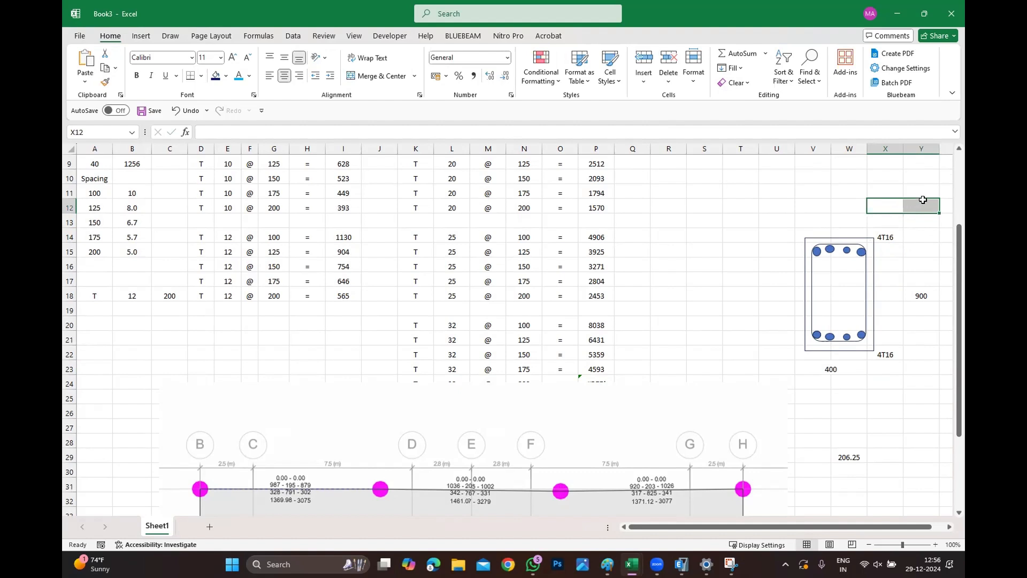
# Enter the required area 1036 in cell S12.
pyautogui.scroll(-5, 626, 244)
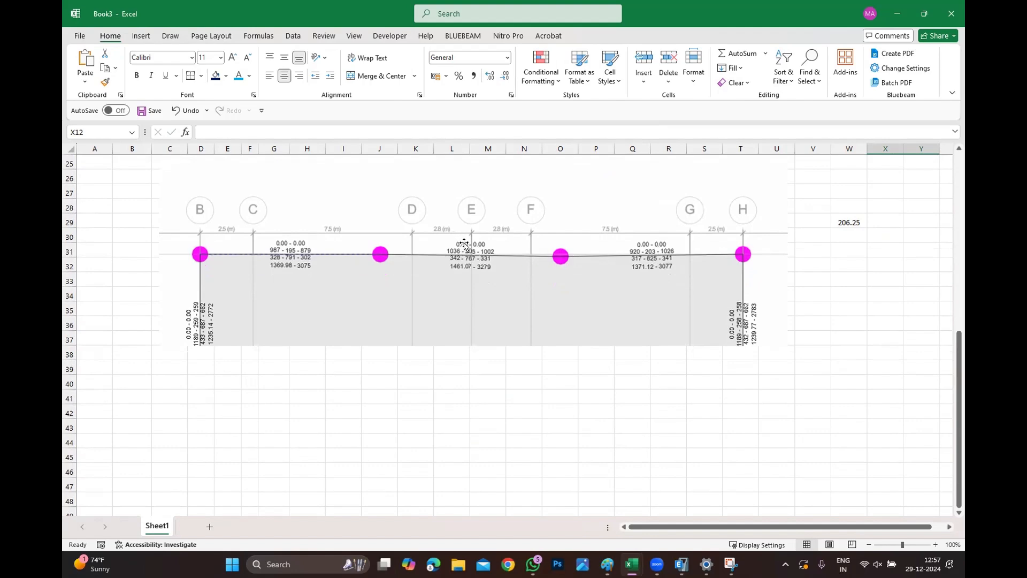
pyautogui.scroll(3, 602, 283)
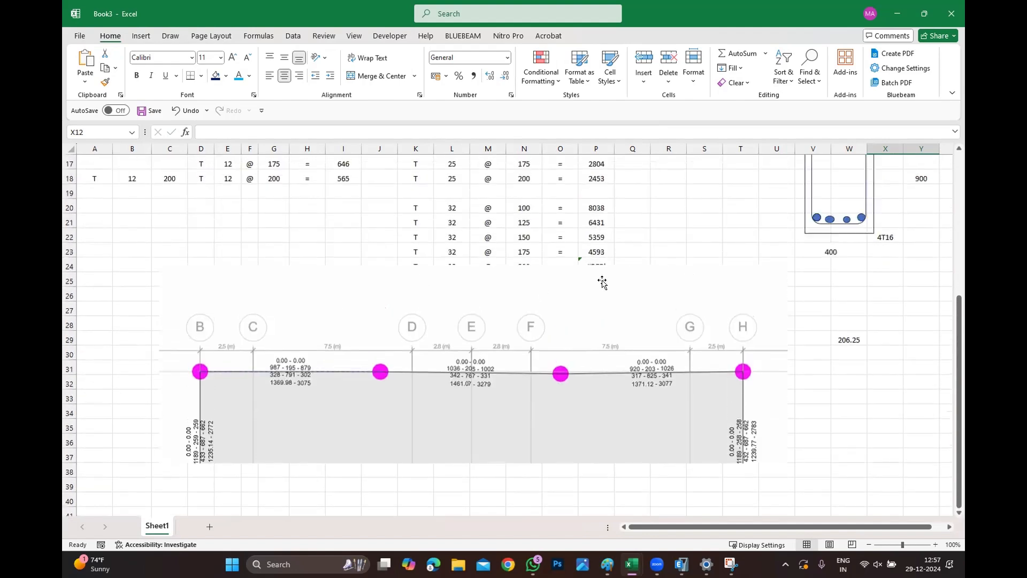
pyautogui.scroll(3, 602, 283)
pyautogui.click(715, 208)
pyautogui.write('1')
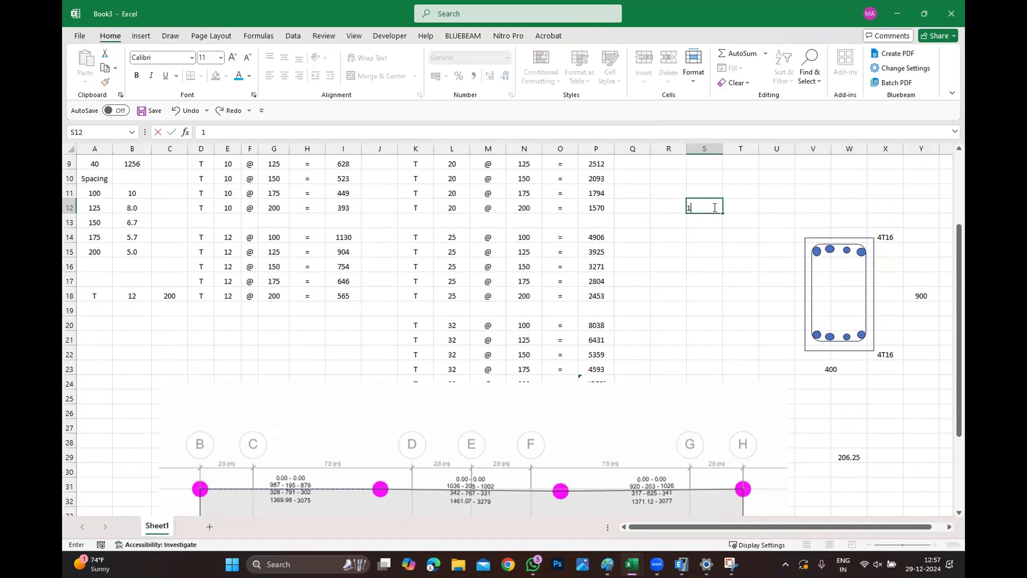
pyautogui.press('BackSpace')
pyautogui.press('BackSpace')
pyautogui.write('1036')
pyautogui.press('Return')
# Compute the remaining area with =1036-(4*201) in the cell below.
pyautogui.write('=1036')
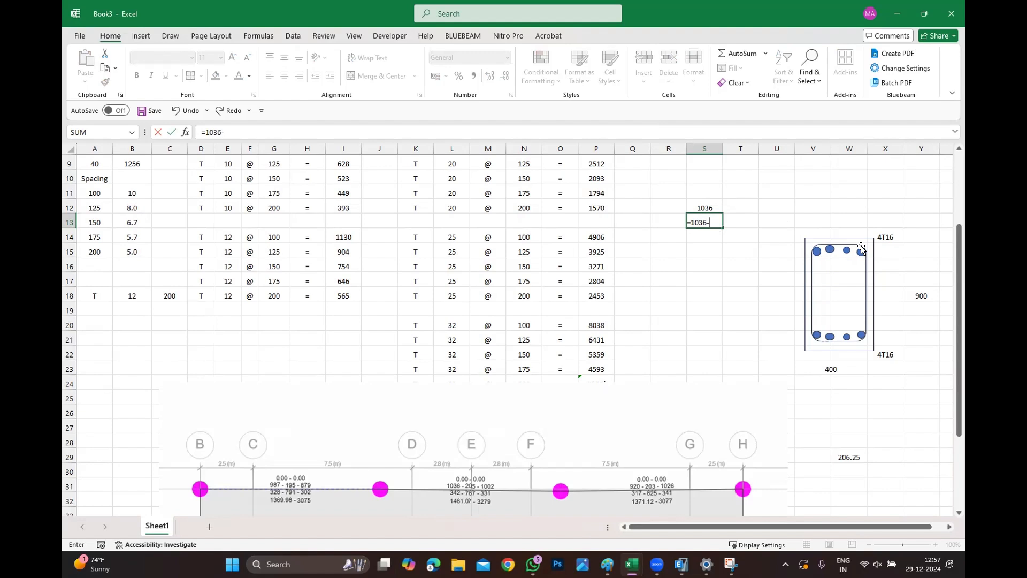
pyautogui.write('-(4*201)')
pyautogui.press('Return')
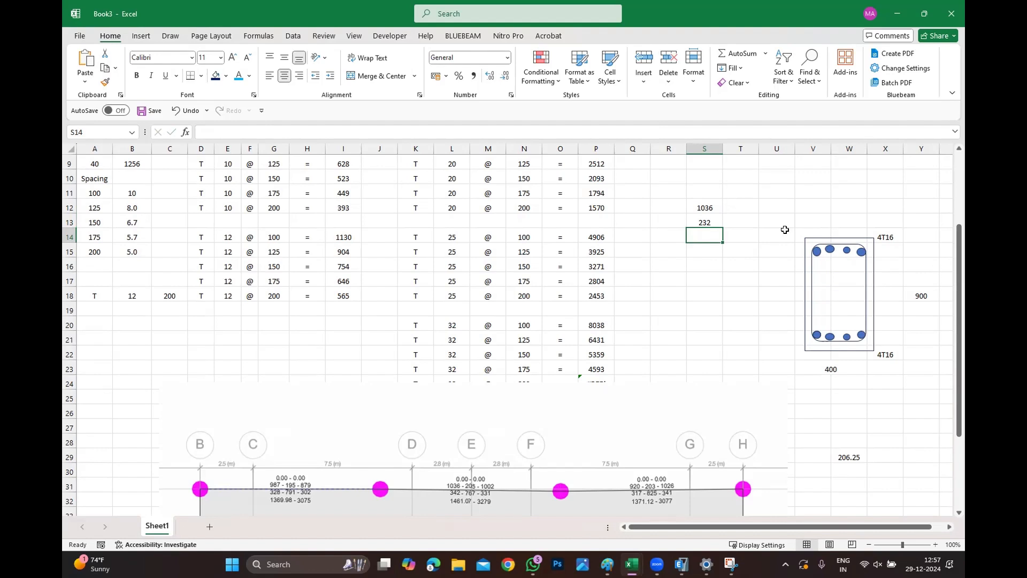
# Label cell T13 Extra and enter a formula dividing the remaining area in S13 by 2 beneath it.
pyautogui.click(744, 216)
pyautogui.write('Extra')
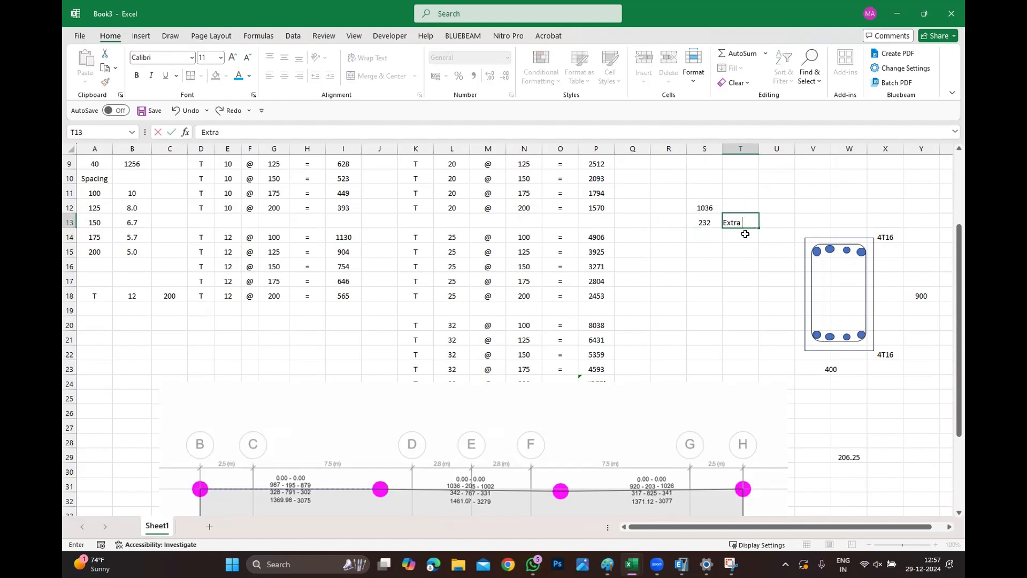
pyautogui.press('Return')
pyautogui.write('=')
pyautogui.click(695, 221)
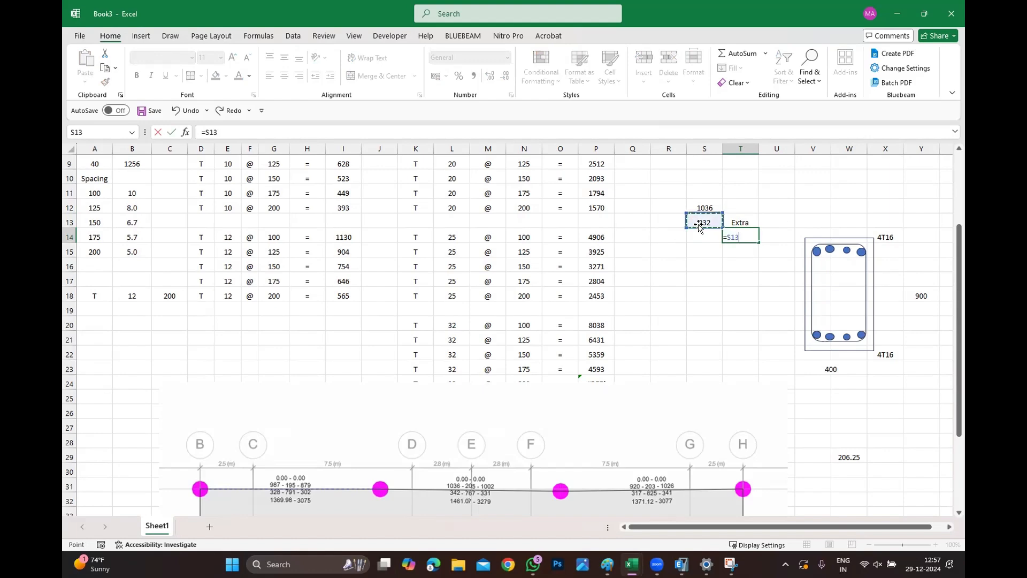
pyautogui.write('/2')
pyautogui.press('Return')
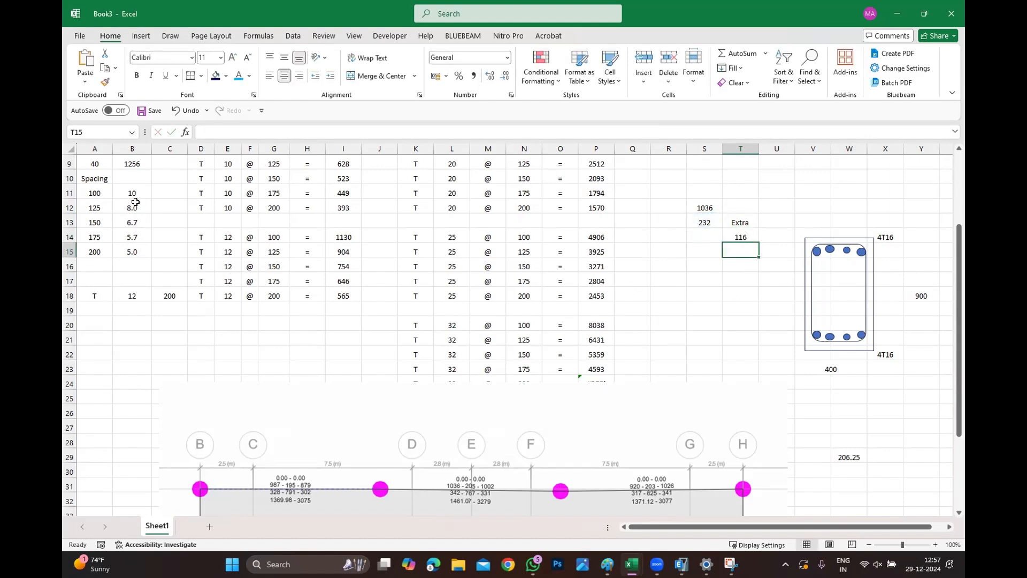
# Draw a horizontal line across the top bars of the beam section sketch as a link.
pyautogui.scroll(3, 107, 212)
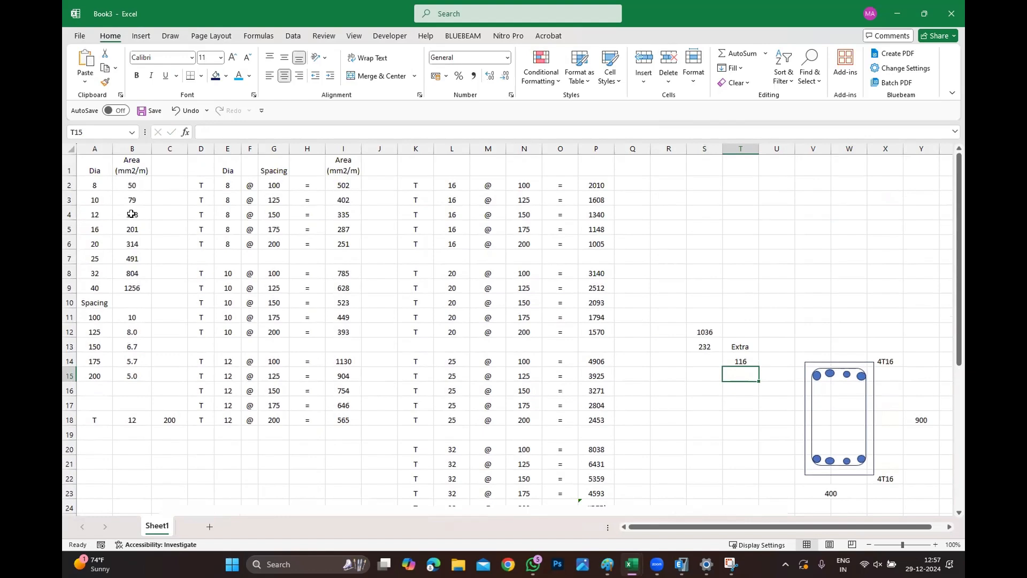
pyautogui.scroll(-3, 132, 214)
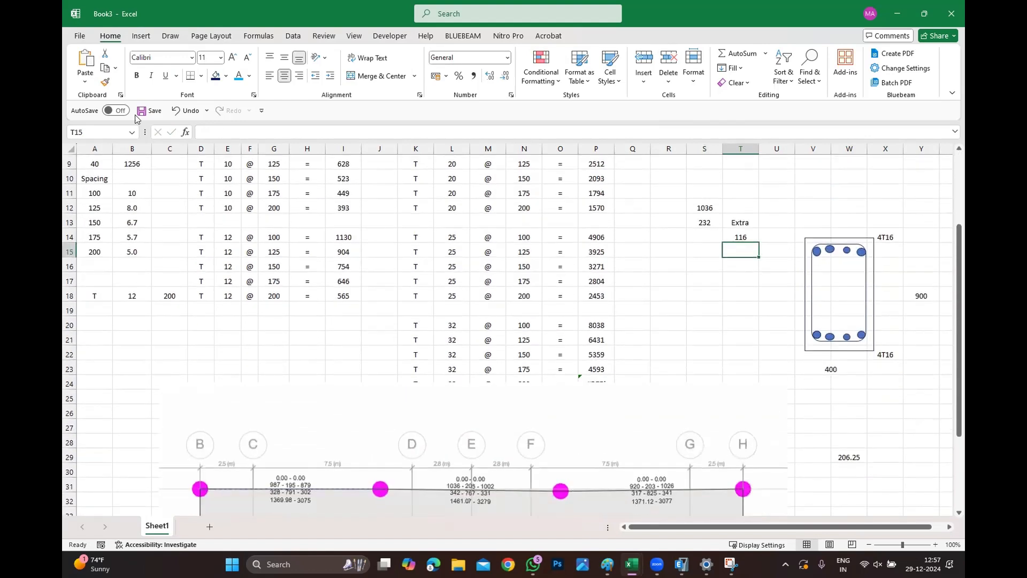
pyautogui.click(140, 36)
pyautogui.click(239, 53)
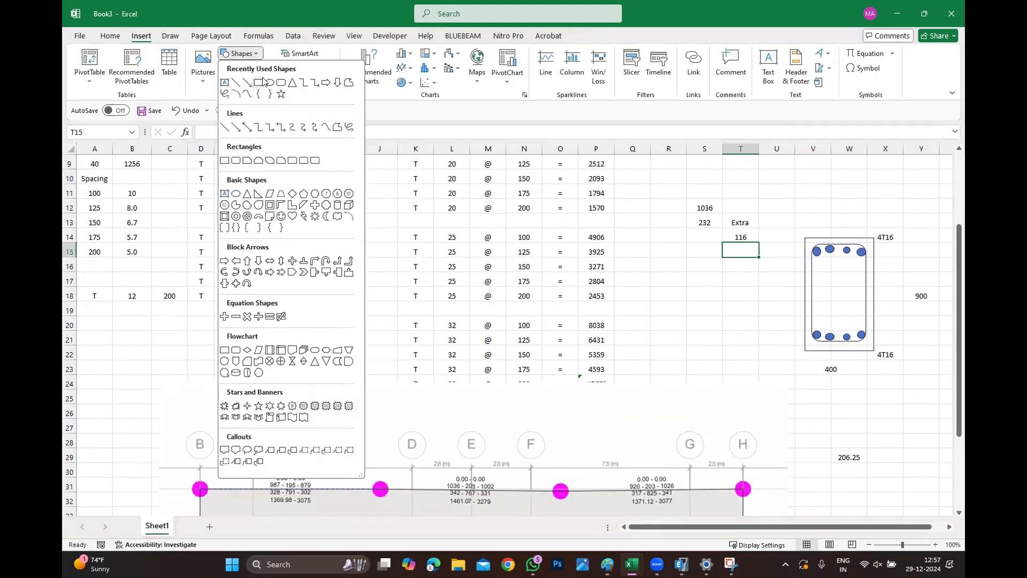
pyautogui.click(266, 82)
pyautogui.moveTo(768, 258); pyautogui.dragTo(866, 256)
pyautogui.click(818, 280)
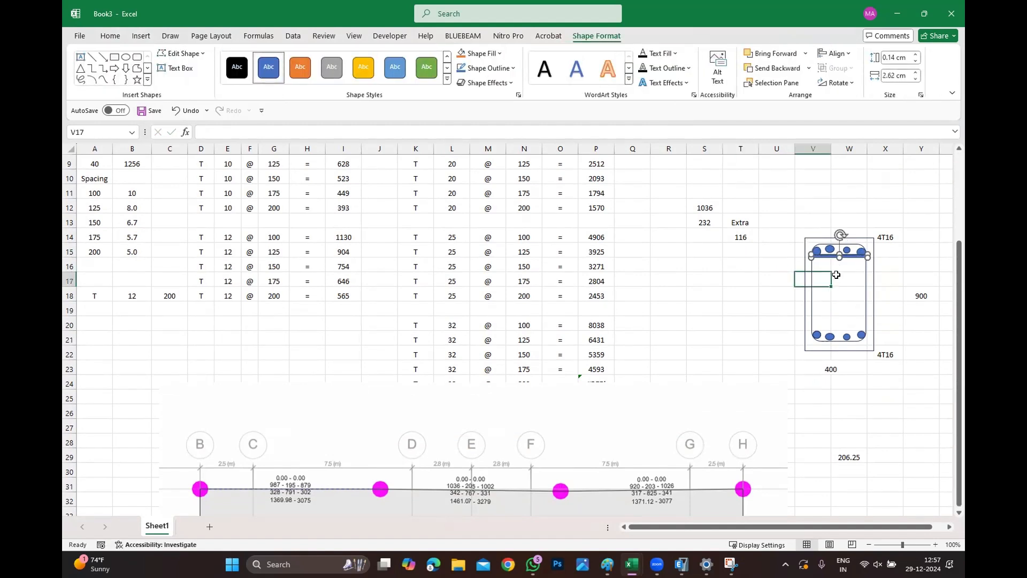
# Copy the two top corner bars and nudge the copies down to form a second row beneath the top layer.
pyautogui.click(814, 252)
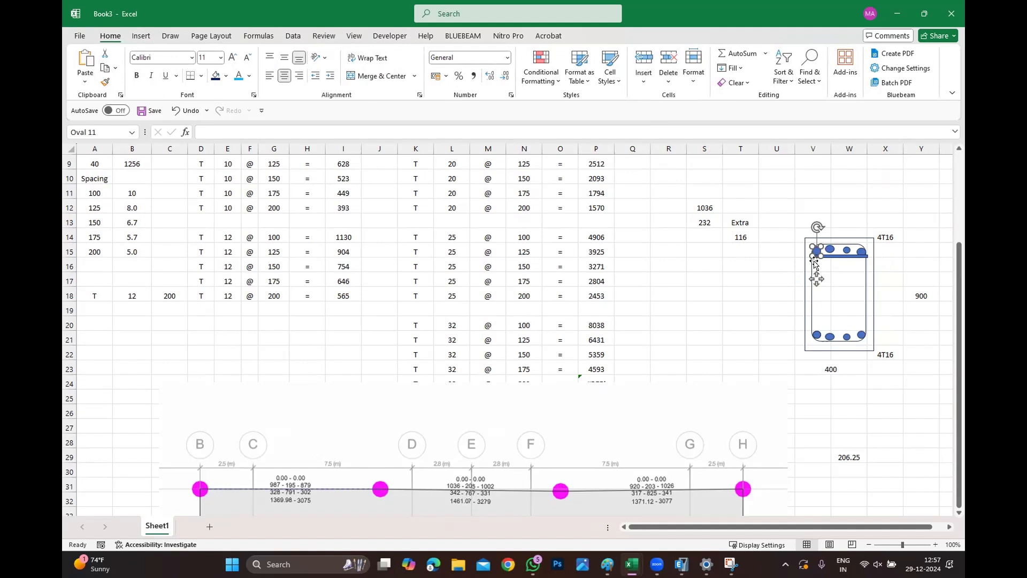
pyautogui.keyDown('shift'); pyautogui.click(860, 250); pyautogui.keyUp('shift')
pyautogui.hotkey('ctrl', 'v')
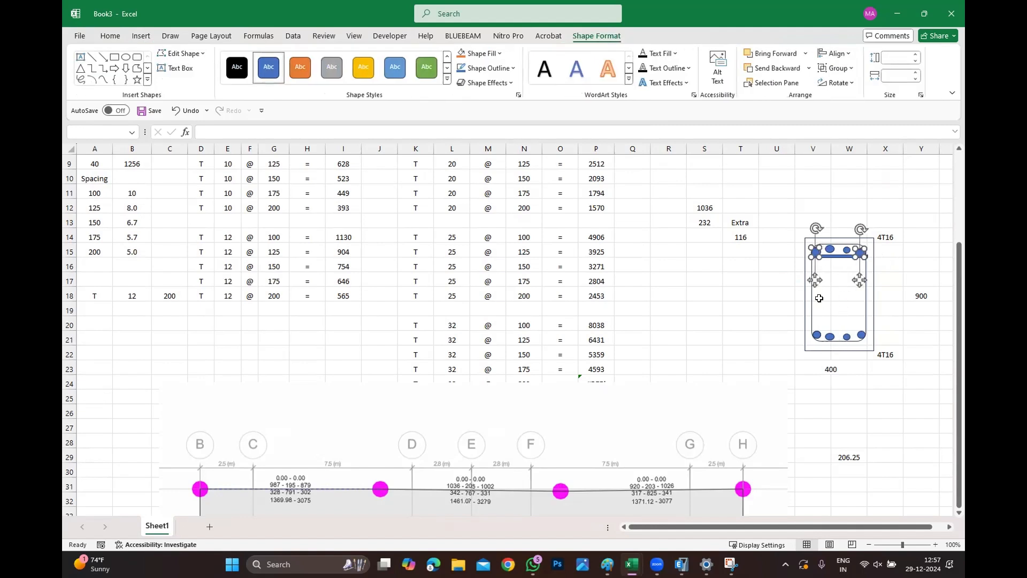
pyautogui.press('Down')
pyautogui.press('Down')
pyautogui.press('Down')
pyautogui.press('Down')
pyautogui.press('Down')
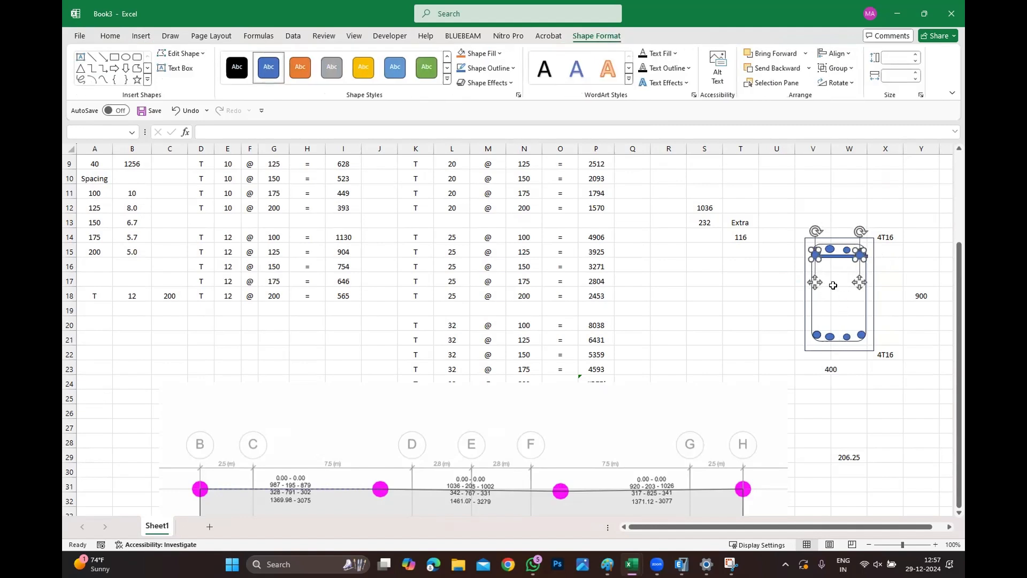
pyautogui.press('Down')
pyautogui.press('Down')
pyautogui.press('Down')
pyautogui.press('Right')
pyautogui.press('Right')
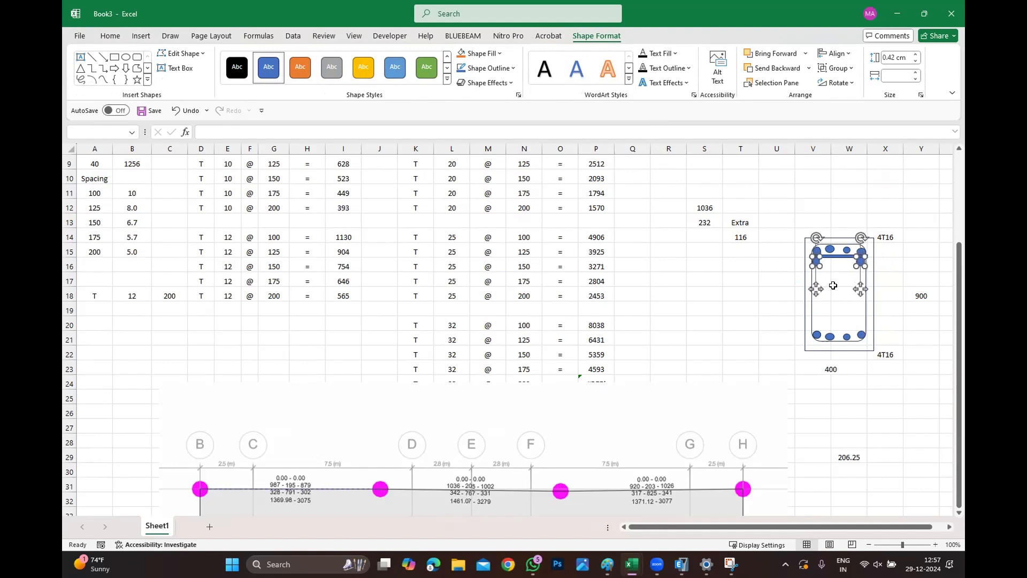
pyautogui.click(920, 425)
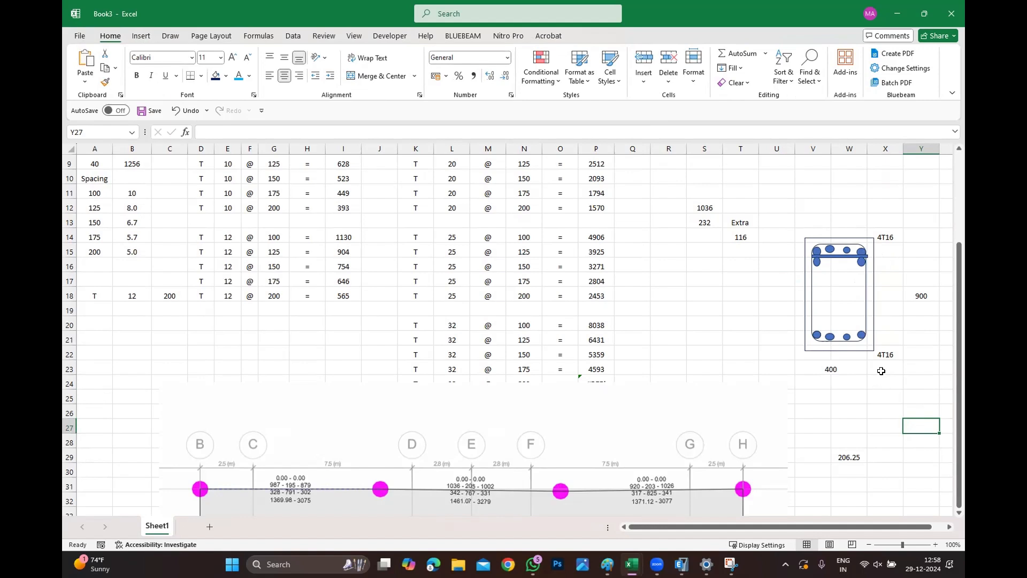
# Relabel the bottom reinforcement beside the section as 4T12.
pyautogui.click(887, 359)
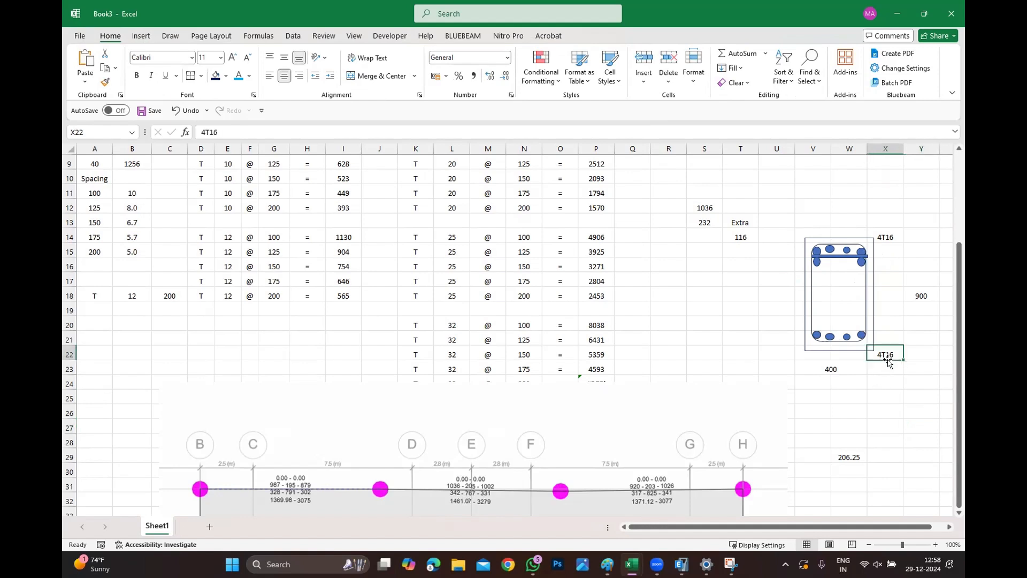
pyautogui.write('4')
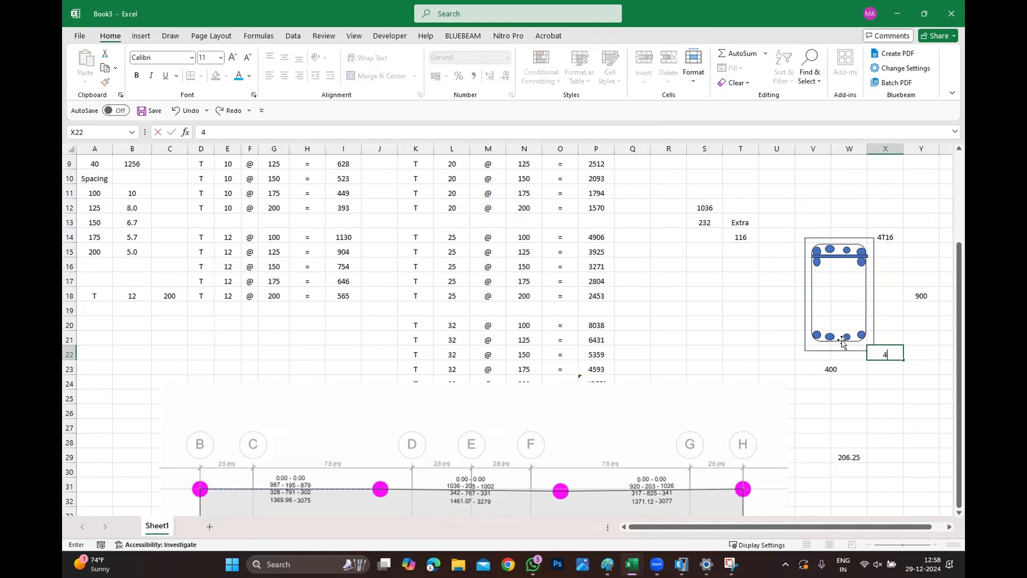
pyautogui.write('T12')
pyautogui.click(828, 414)
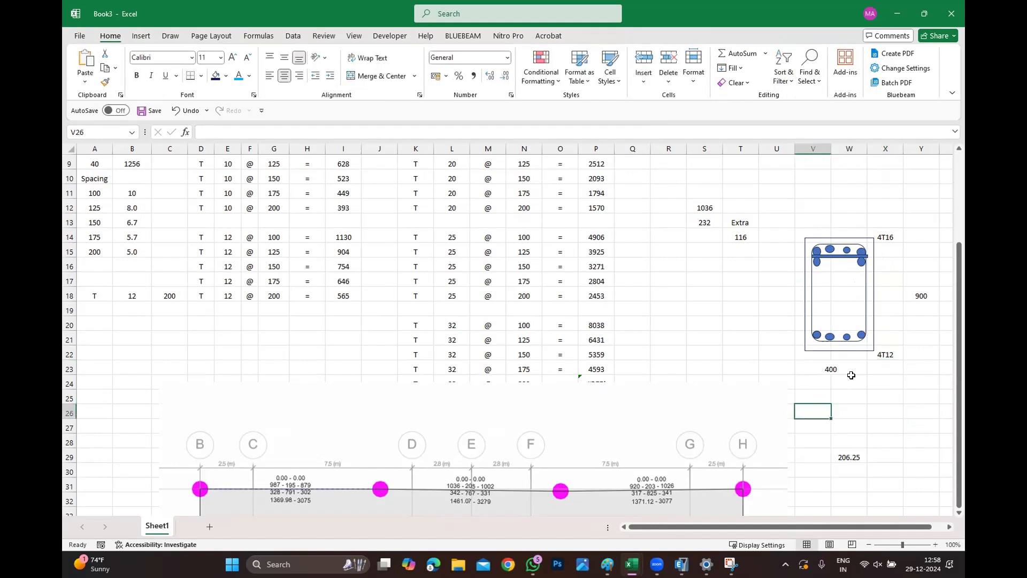
# Enter the provided bottom area formula =4*113 in cell X25.
pyautogui.click(871, 392)
pyautogui.write('=4')
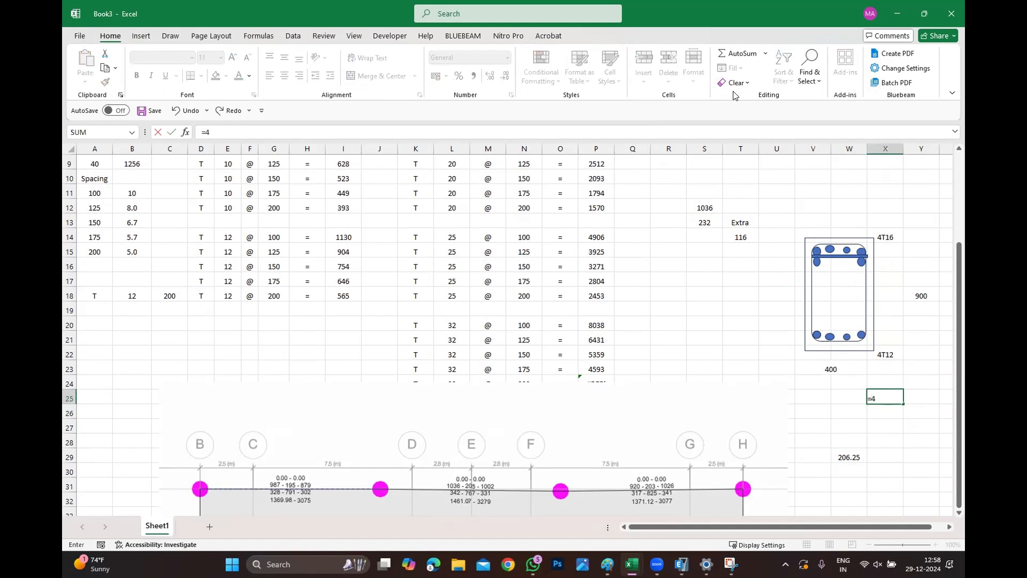
pyautogui.write('*1132')
pyautogui.press('Return')
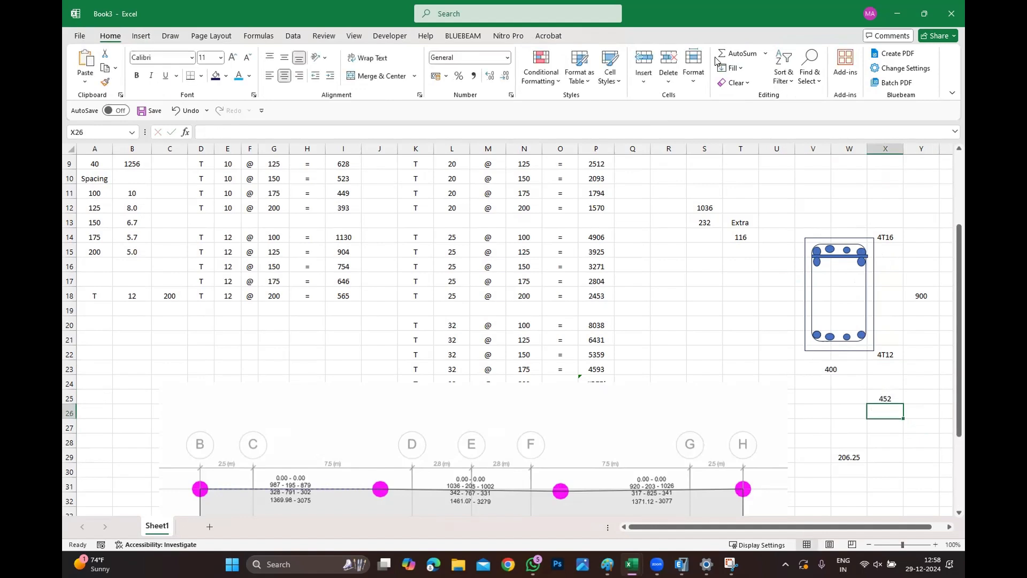
# Compute the remaining bottom area with =825-452 in cell X26.
pyautogui.click(142, 36)
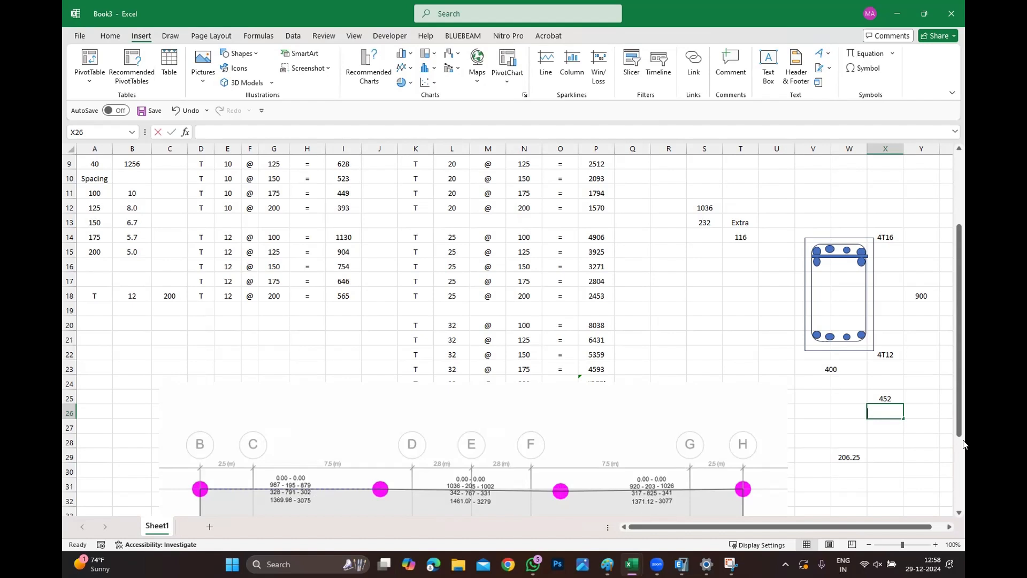
pyautogui.write('=825*4')
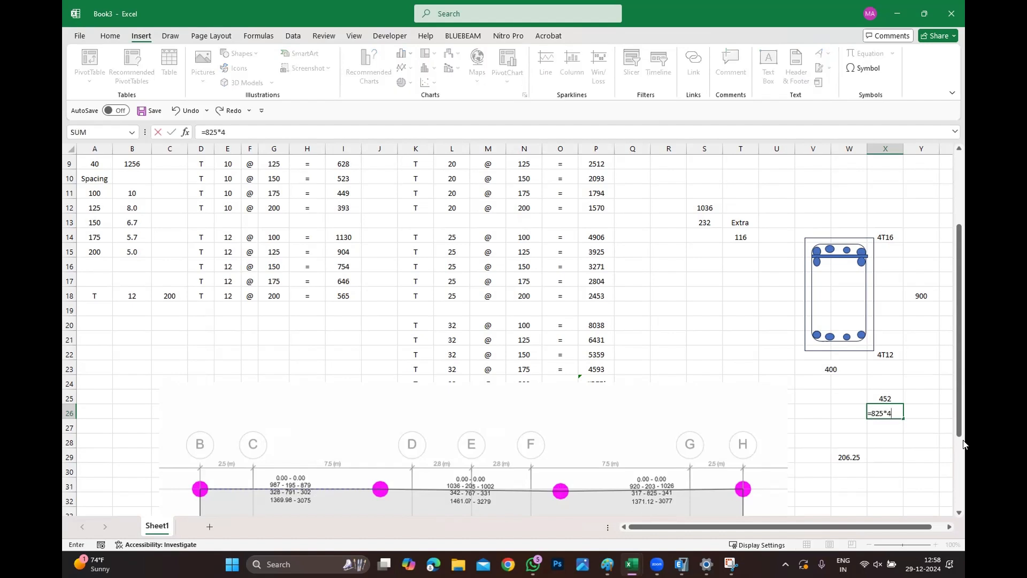
pyautogui.write('52')
pyautogui.press('Return')
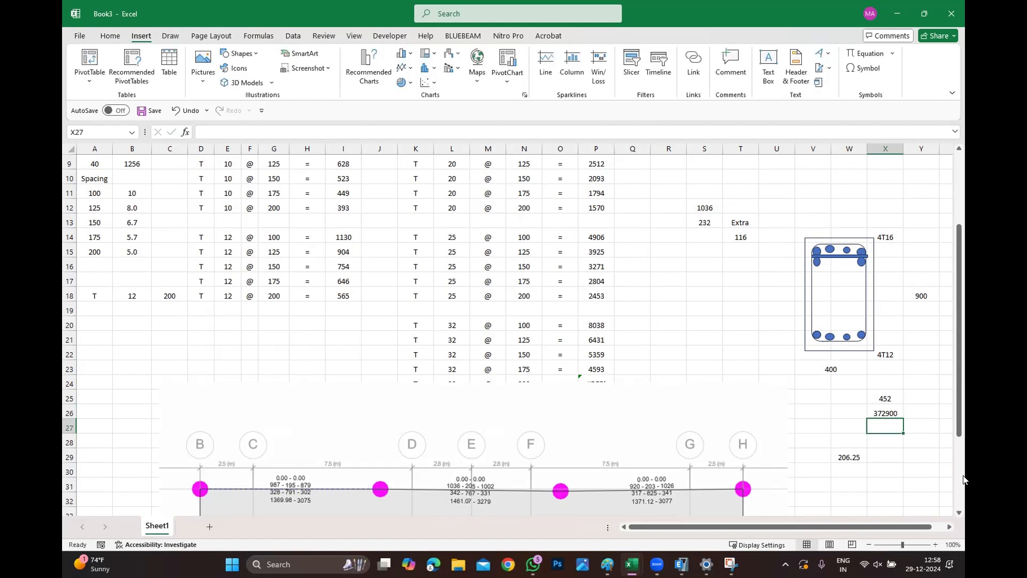
pyautogui.click(891, 412)
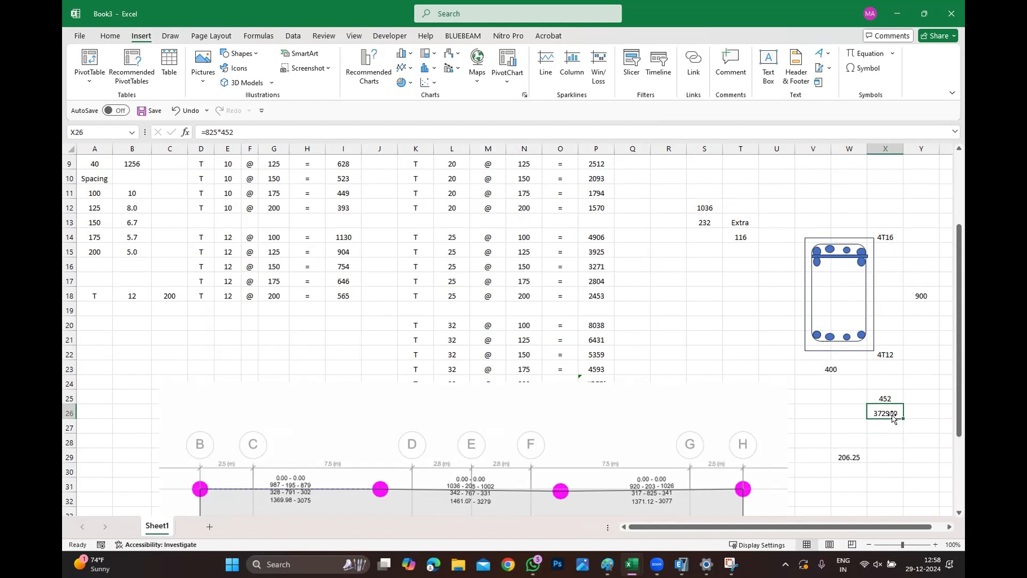
pyautogui.doubleClick(890, 412)
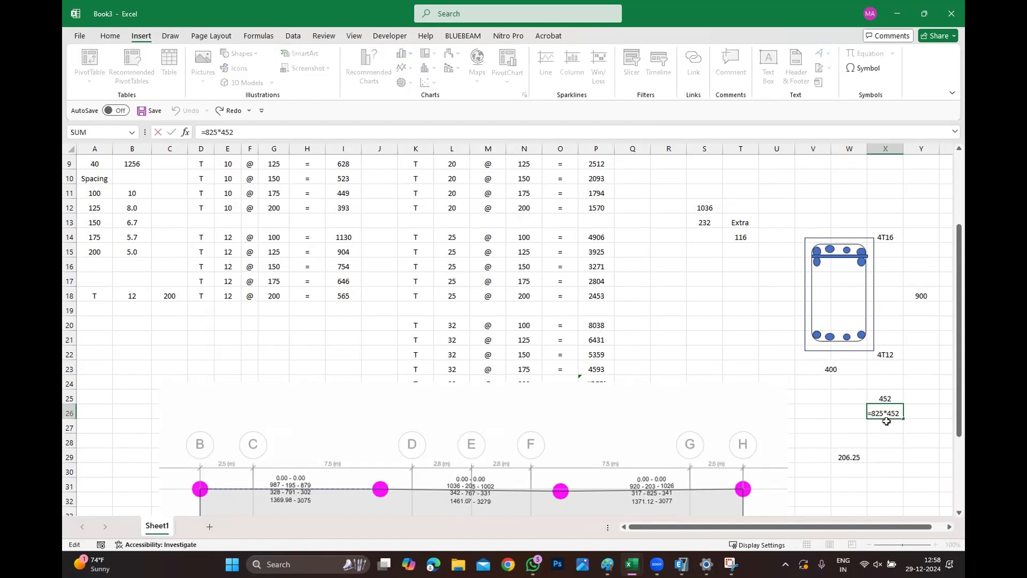
pyautogui.press('BackSpace')
pyautogui.write('-')
pyautogui.press('Return')
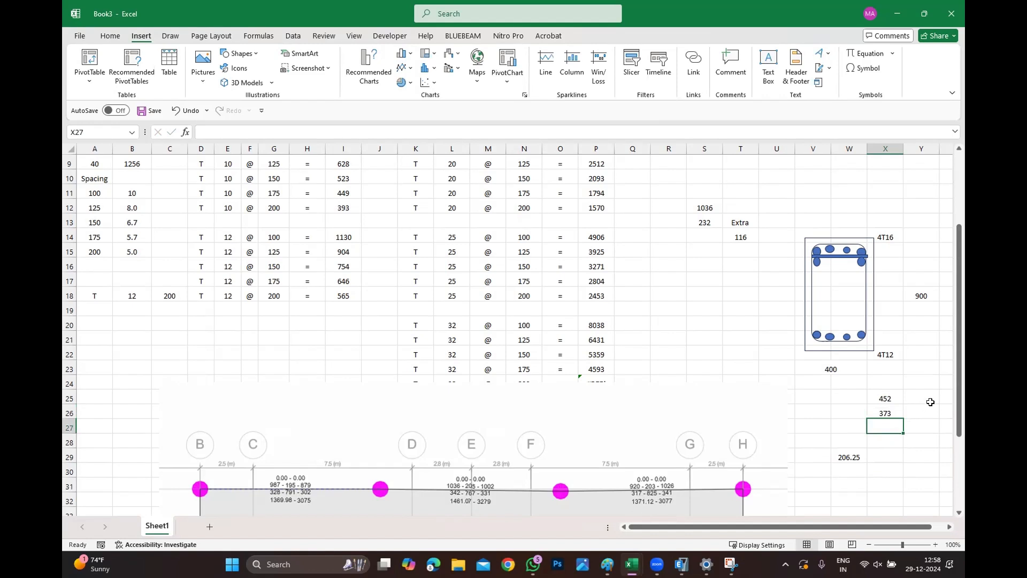
# Enter a formula dividing X26 by 2 in cell X27.
pyautogui.write('=')
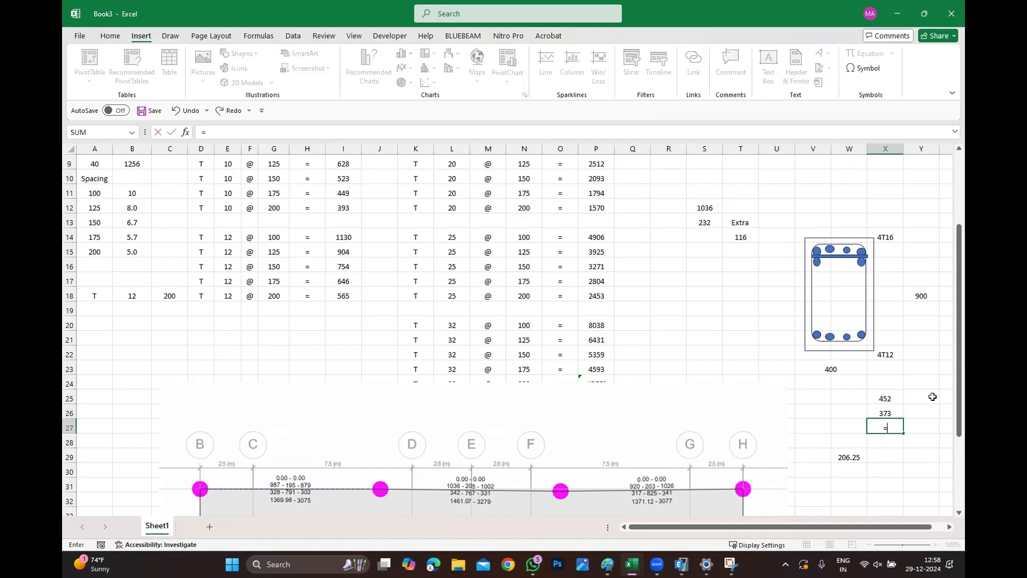
pyautogui.click(885, 412)
pyautogui.write('/2')
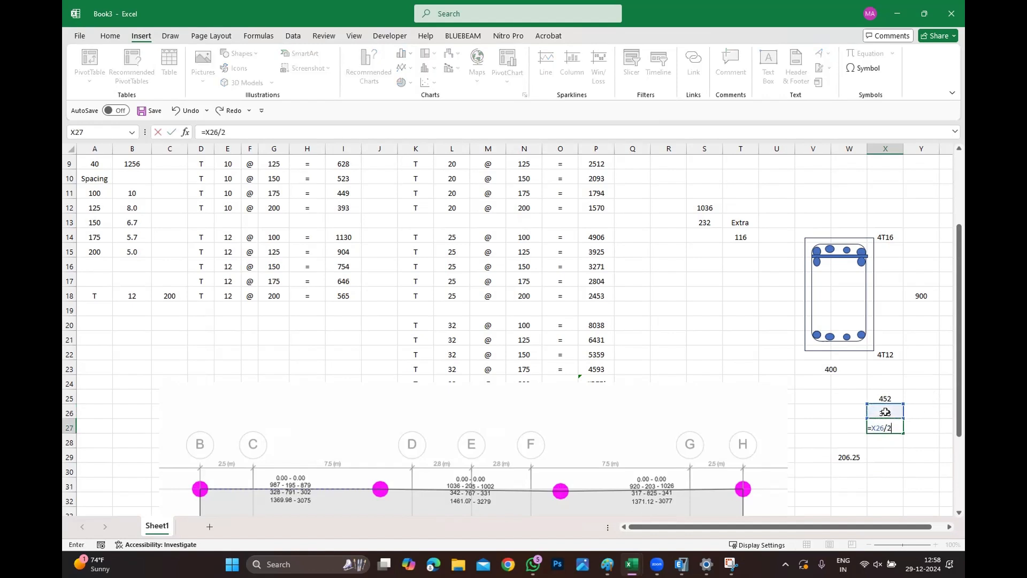
pyautogui.press('Return')
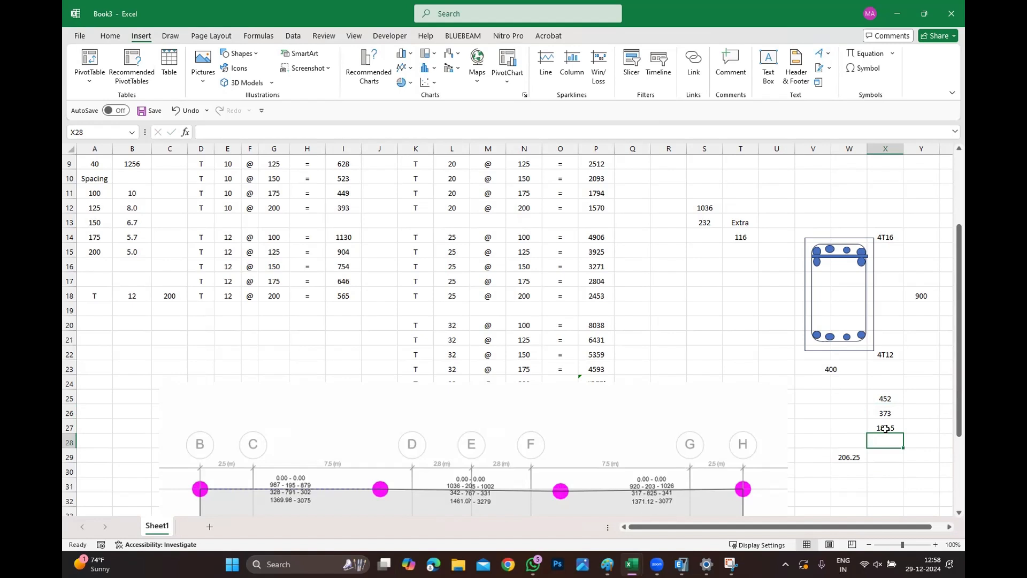
# Copy the horizontal link line down across the bottom bars of the section.
pyautogui.scroll(3, 96, 235)
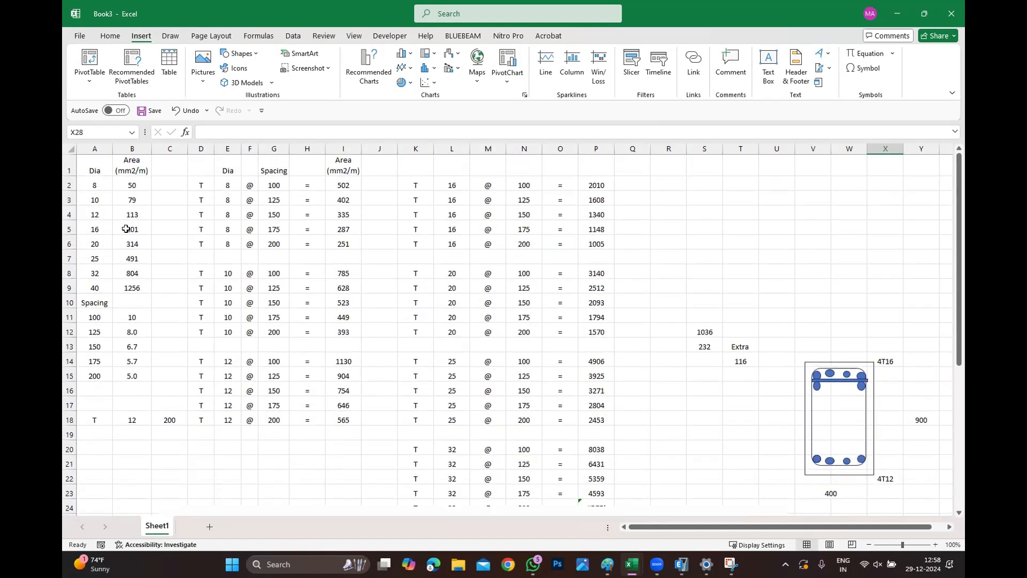
pyautogui.click(843, 379)
pyautogui.click(847, 379)
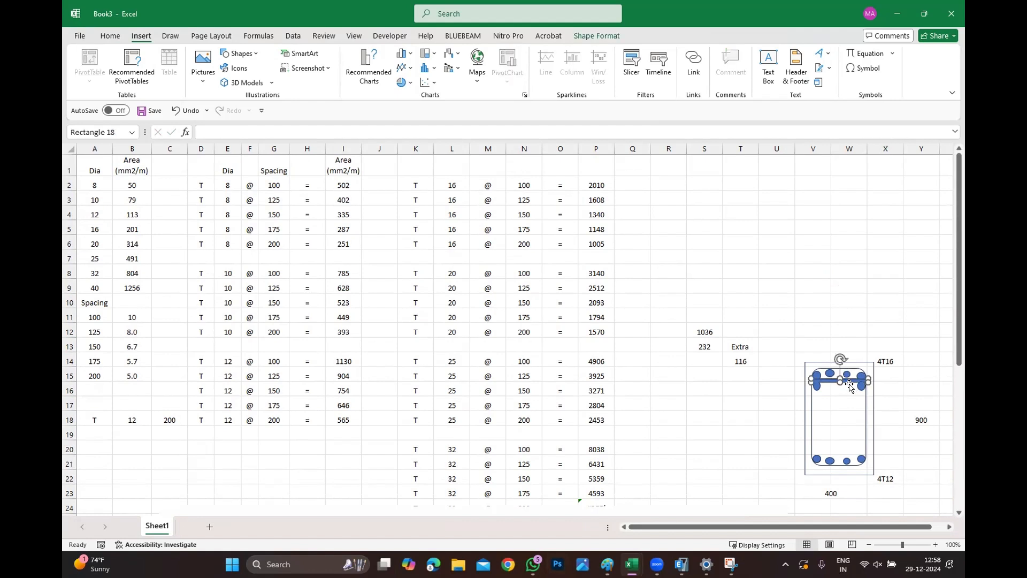
pyautogui.moveTo(847, 379); pyautogui.dragTo(848, 453)
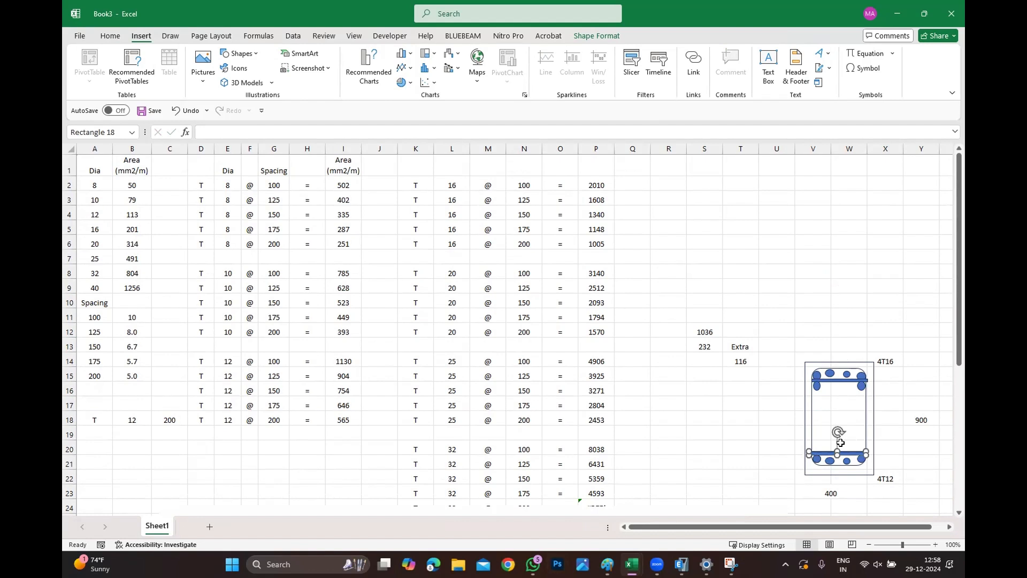
# Copy the two extra bars down and nudge them into a second row above the bottom layer.
pyautogui.click(811, 389)
pyautogui.click(813, 387)
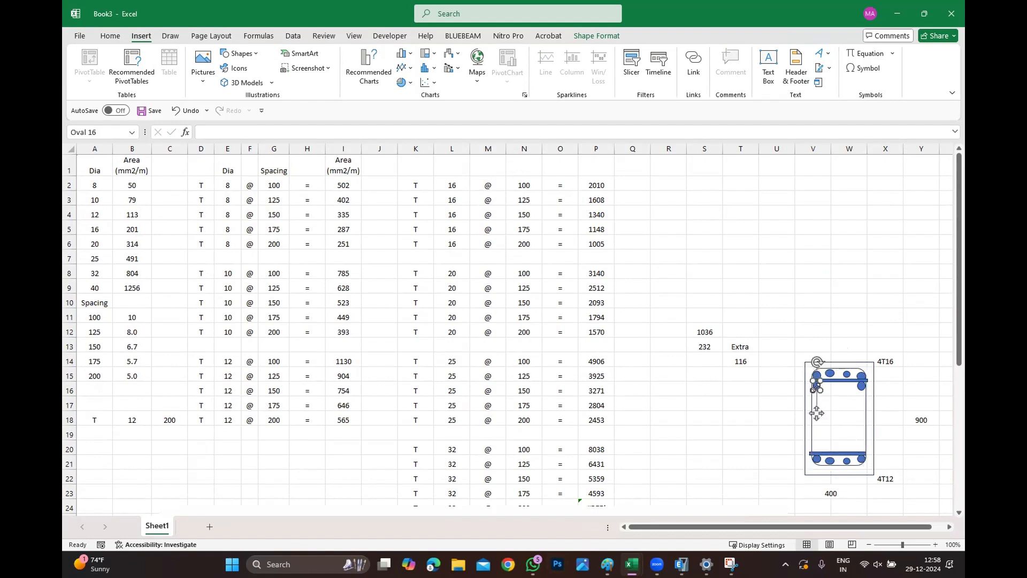
pyautogui.keyDown('shift'); pyautogui.click(861, 387); pyautogui.keyUp('shift')
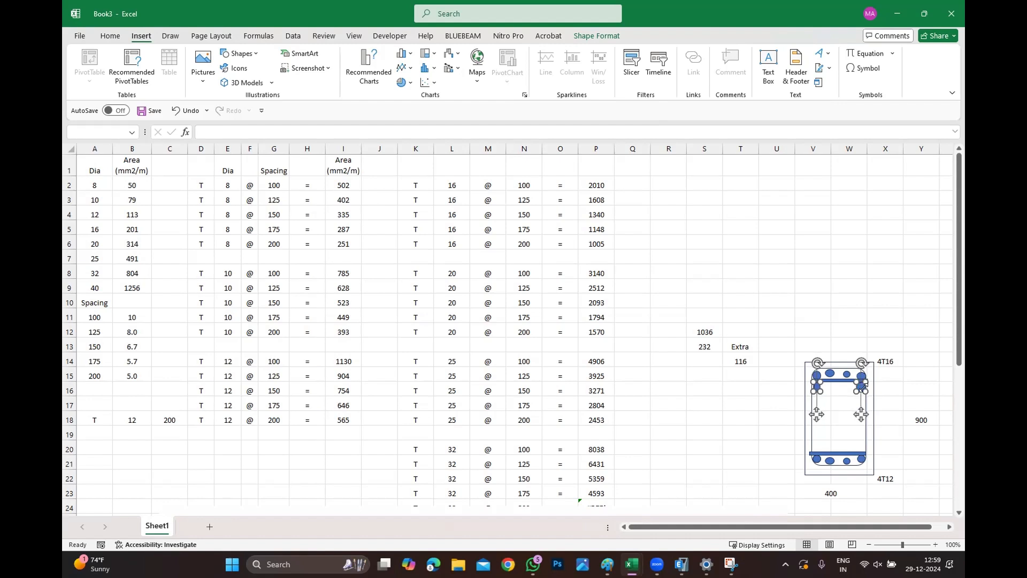
pyautogui.keyDown('ctrl'); pyautogui.moveTo(863, 386); pyautogui.dragTo(863, 432); pyautogui.keyUp('ctrl')
pyautogui.press('Down')
pyautogui.press('Down')
pyautogui.press('Down')
pyautogui.press('Down')
pyautogui.press('Down')
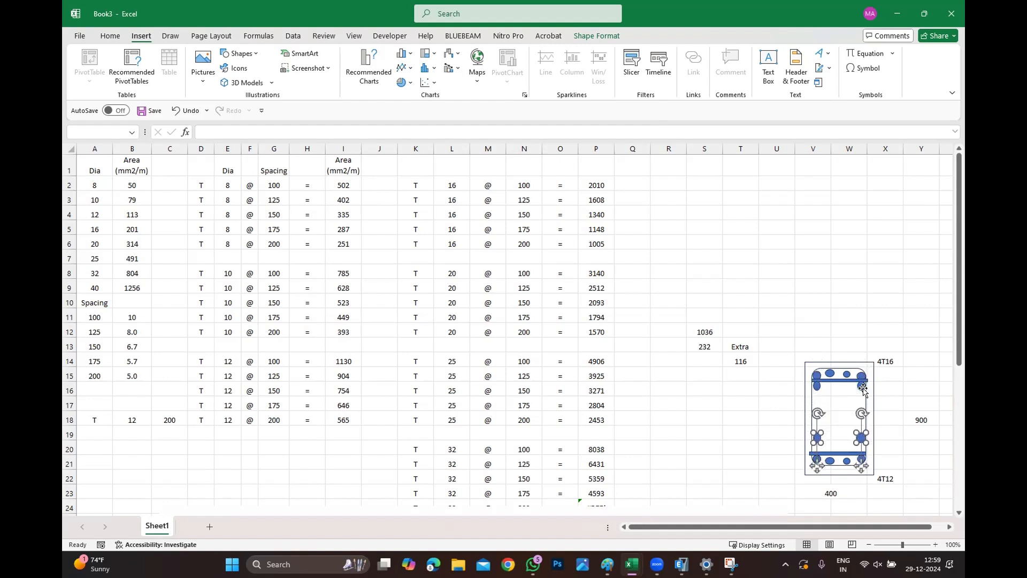
pyautogui.press('Down')
pyautogui.press('Down')
pyautogui.press('Down')
pyautogui.press('Down')
pyautogui.press('Down')
pyautogui.press('Down')
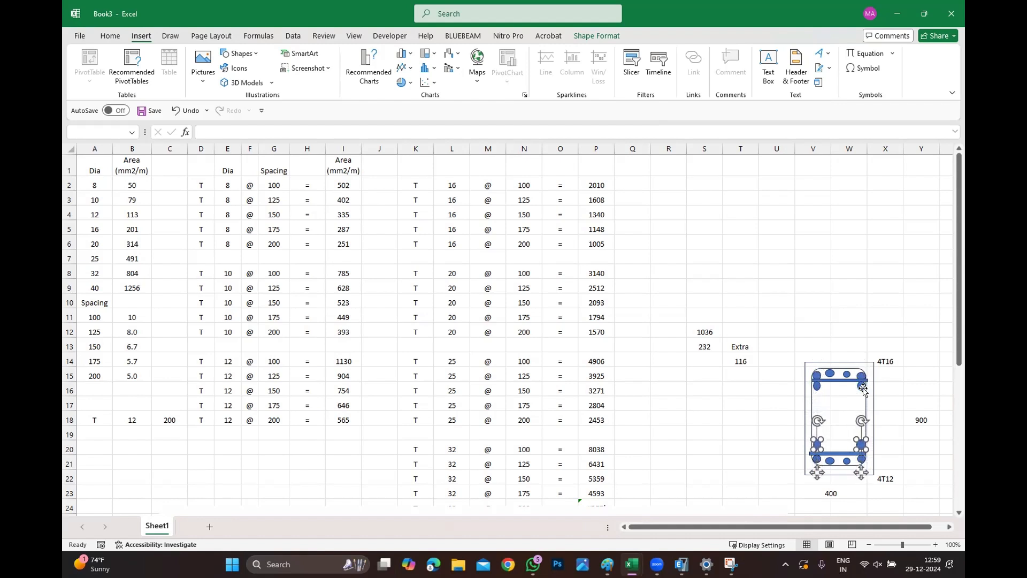
pyautogui.click(728, 389)
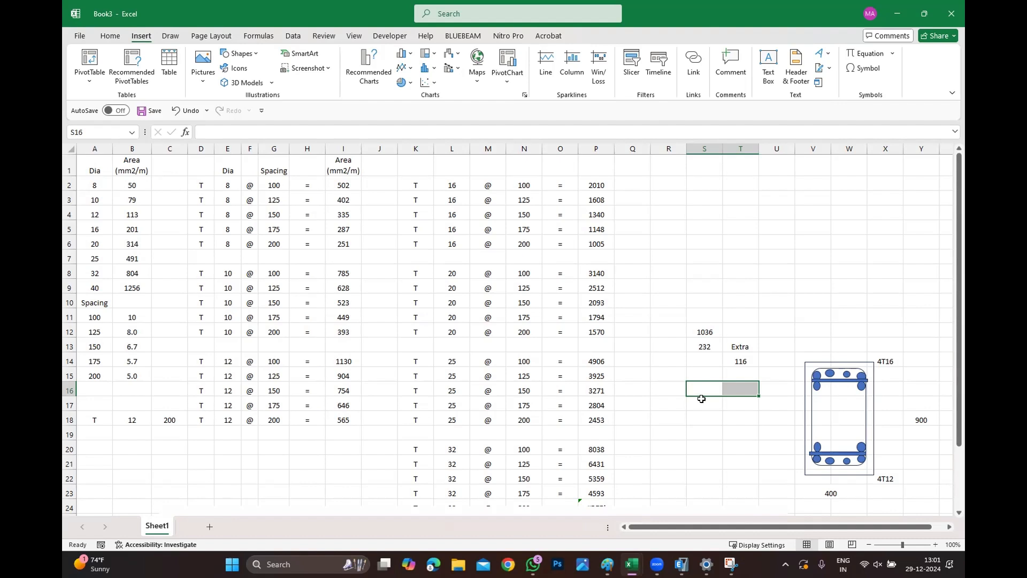
# Label cell V32 Op1 and enter 825 in the cell beneath it.
pyautogui.scroll(-8, 695, 321)
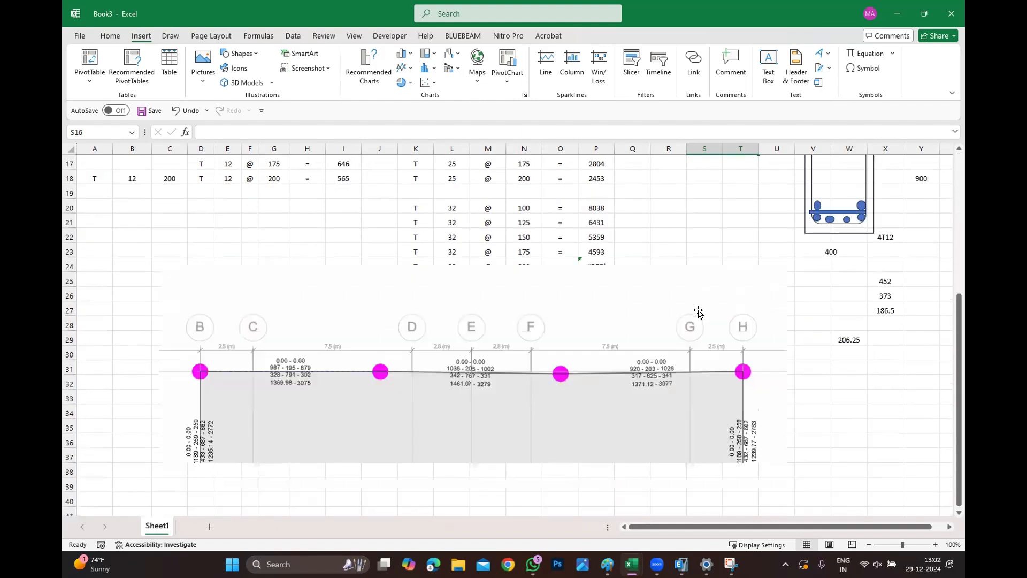
pyautogui.scroll(2, 527, 326)
pyautogui.scroll(3, 745, 344)
pyautogui.scroll(-3, 716, 271)
pyautogui.click(838, 397)
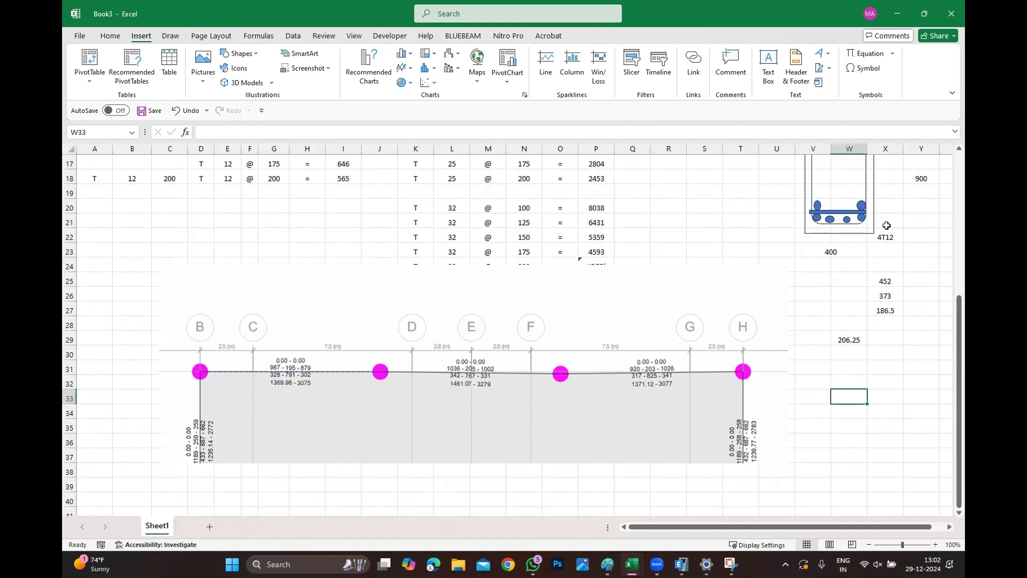
pyautogui.click(807, 381)
pyautogui.write('O')
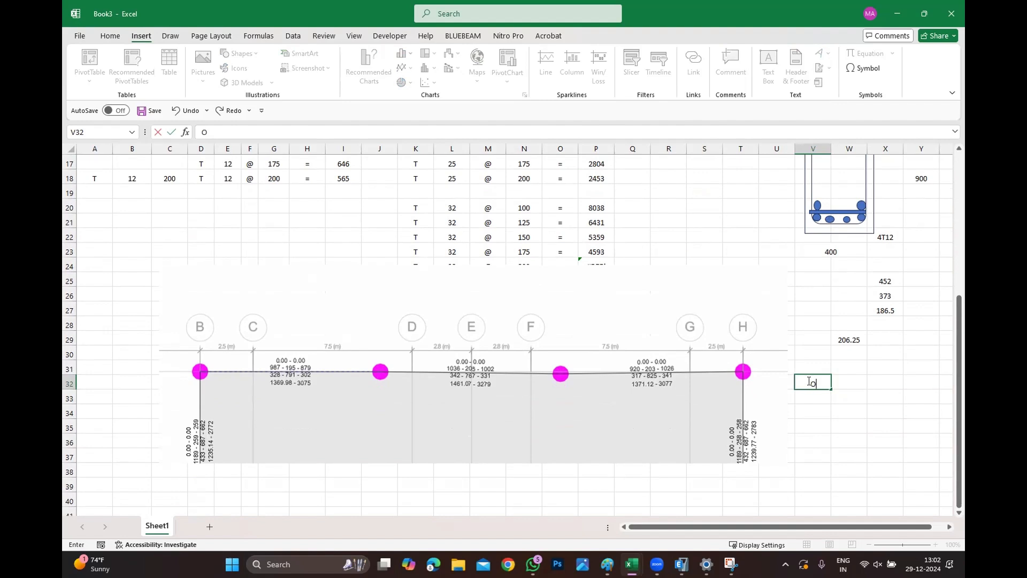
pyautogui.write('p1')
pyautogui.press('Return')
pyautogui.write('825')
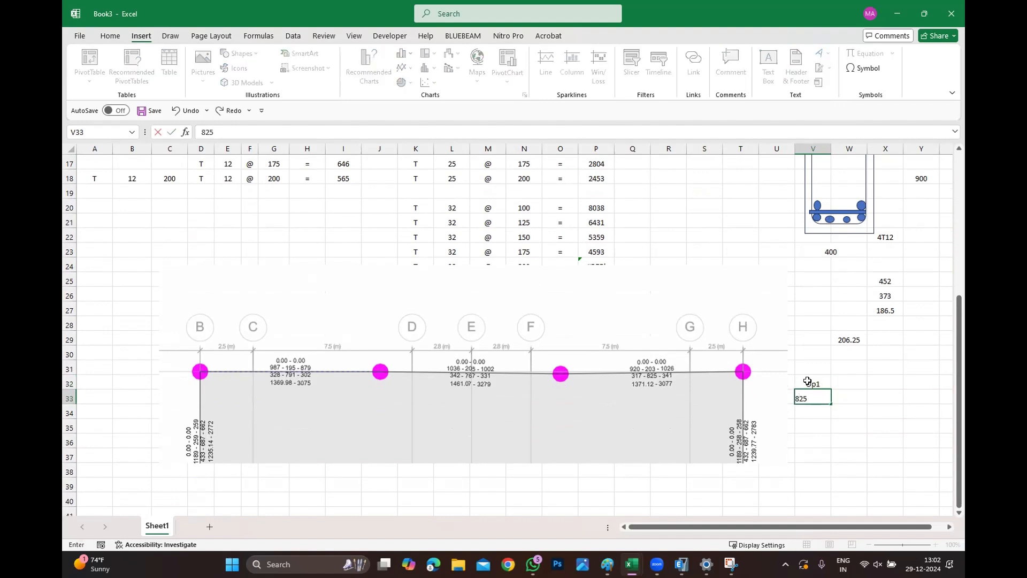
# Confirm the 825 entry and enter a formula in V34 referencing W29.
pyautogui.press('Return')
pyautogui.write('=')
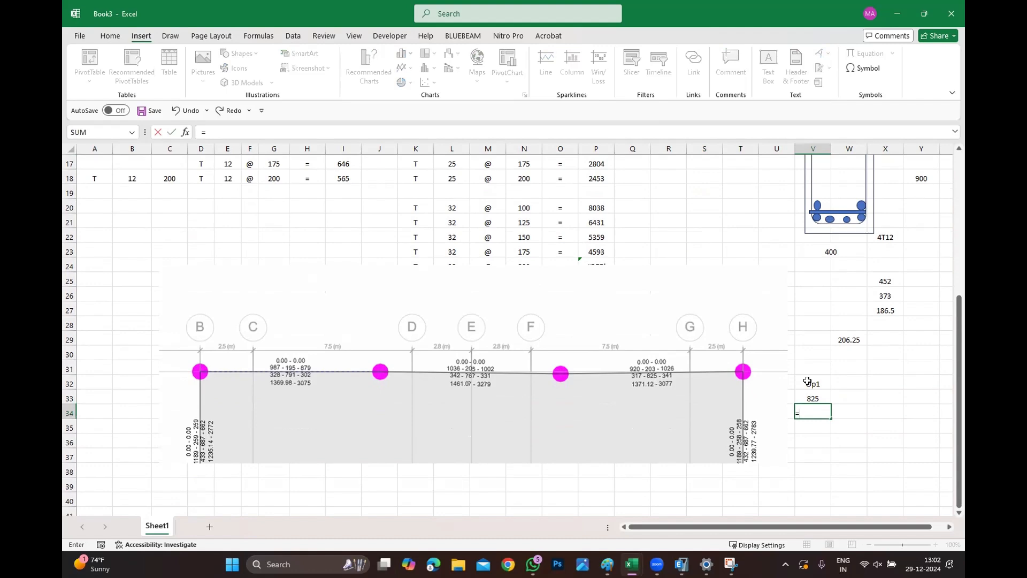
pyautogui.write('W29')
pyautogui.press('Return')
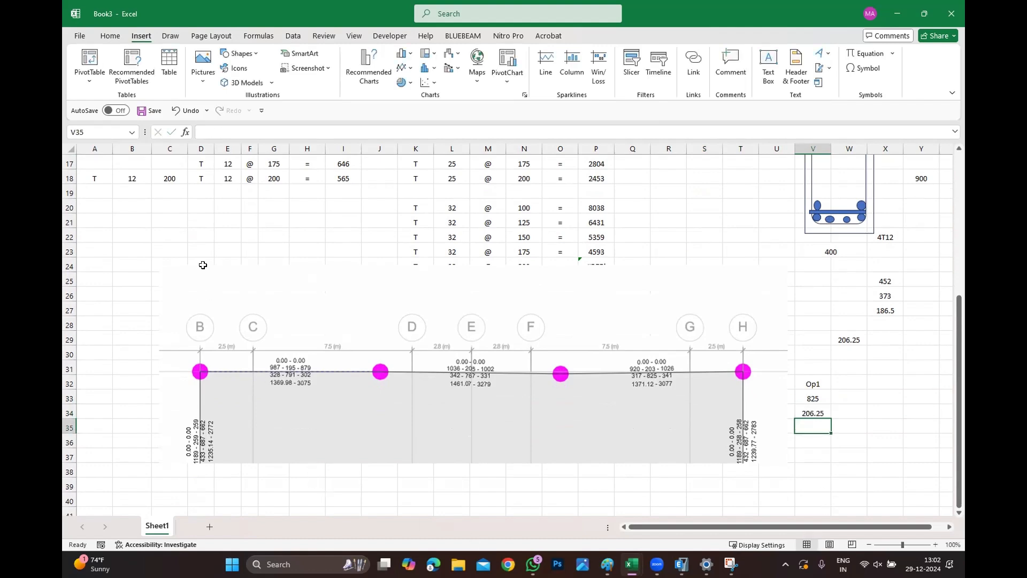
# Copy the Op1 block in V32:V34 down to V36 and relabel the copy Op2.
pyautogui.scroll(5, 203, 265)
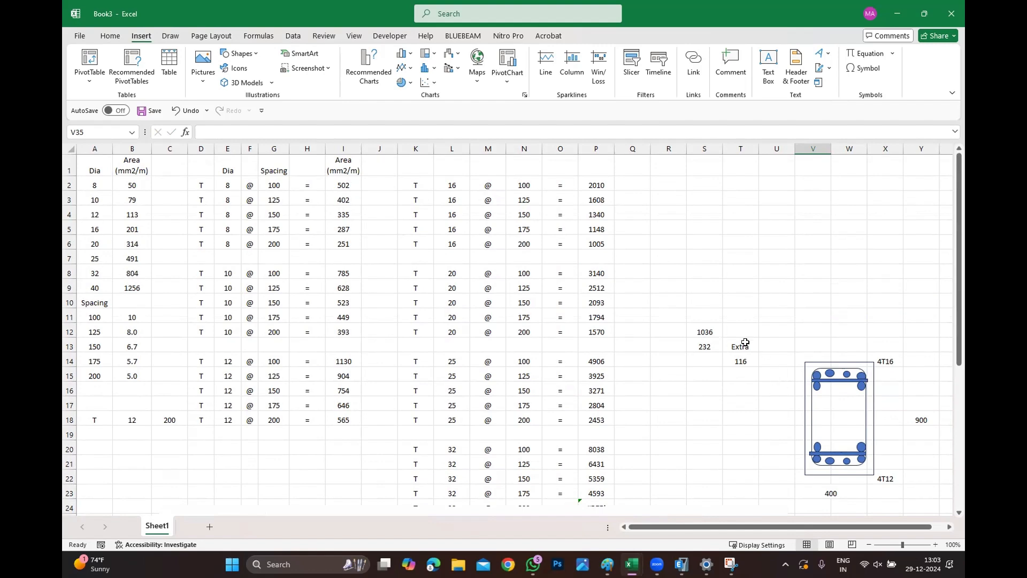
pyautogui.scroll(-5, 729, 316)
pyautogui.scroll(-3, 729, 316)
pyautogui.moveTo(822, 268); pyautogui.dragTo(821, 296)
pyautogui.hotkey('ctrl', 'c')
pyautogui.click(813, 325)
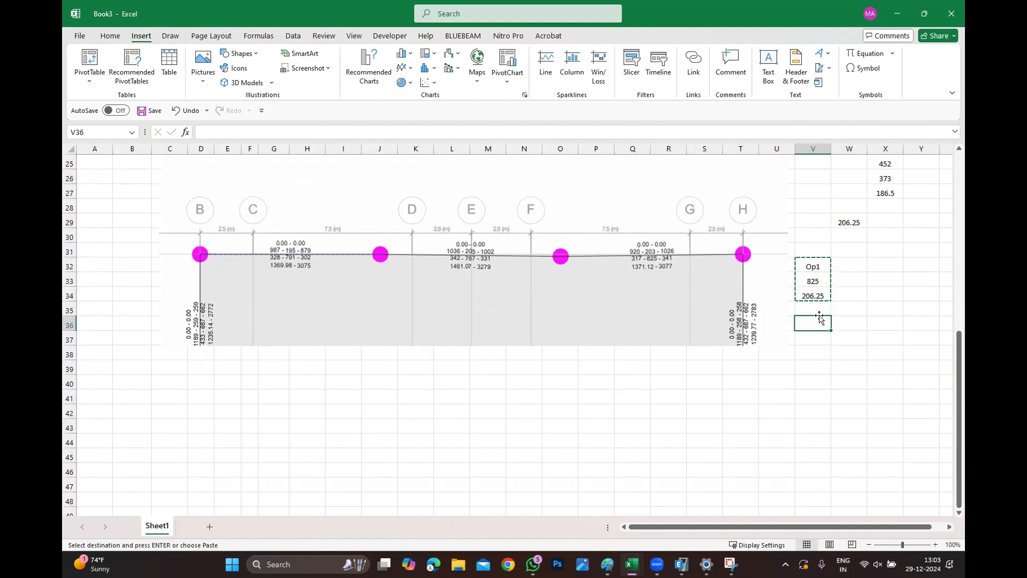
pyautogui.hotkey('ctrl', 'v')
pyautogui.doubleClick(813, 323)
pyautogui.press('BackSpace')
pyautogui.write('2')
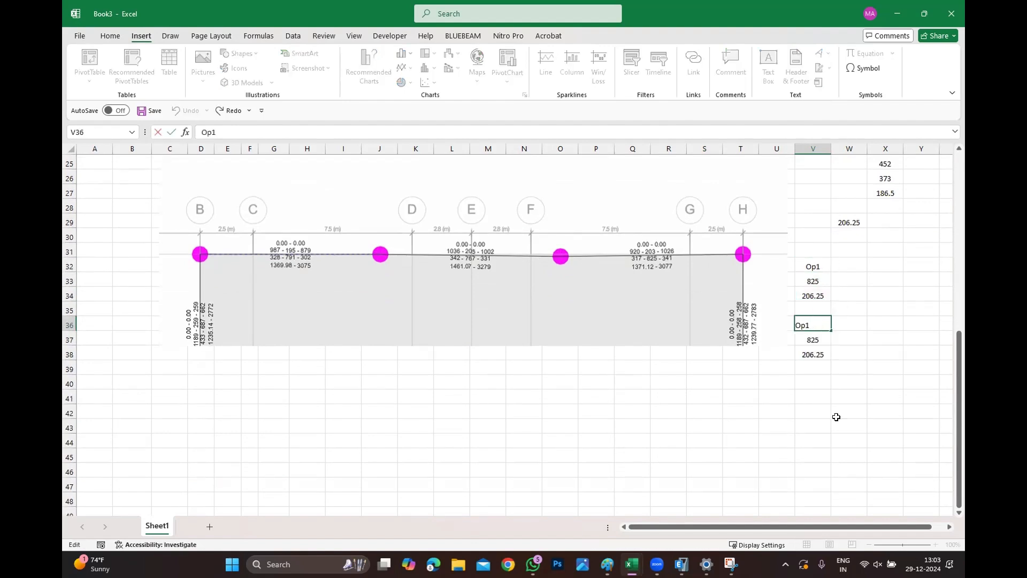
pyautogui.click(837, 417)
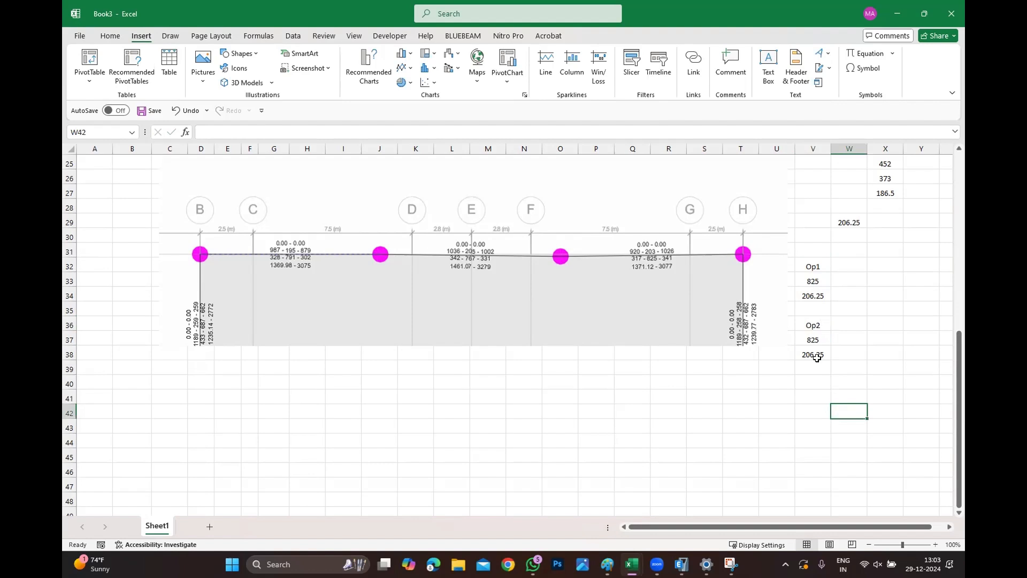
# Enter 4T12 in V37 and a formula multiplying 4 by 113 in W37 beside it.
pyautogui.click(814, 354)
pyautogui.click(814, 341)
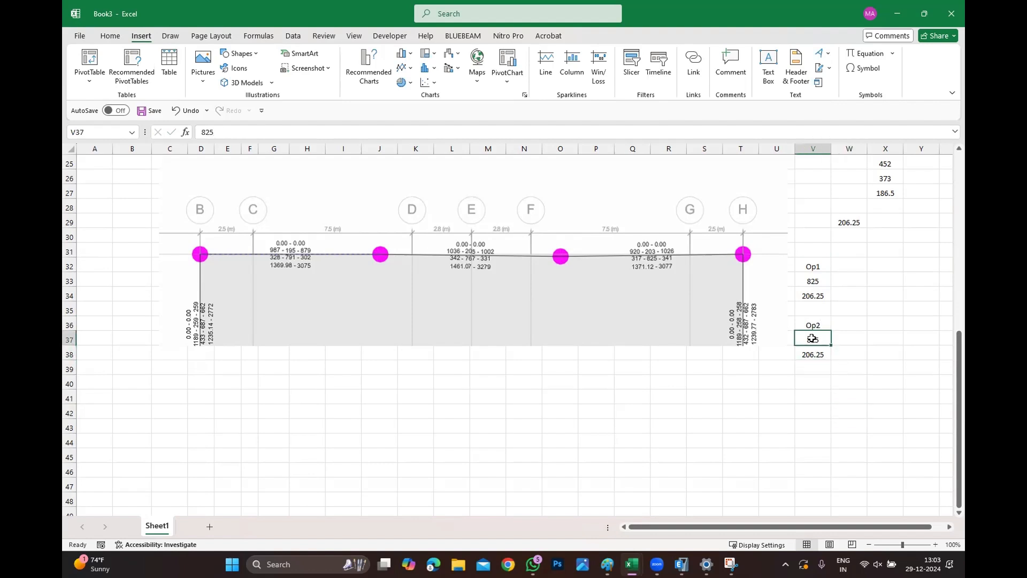
pyautogui.write('4T12')
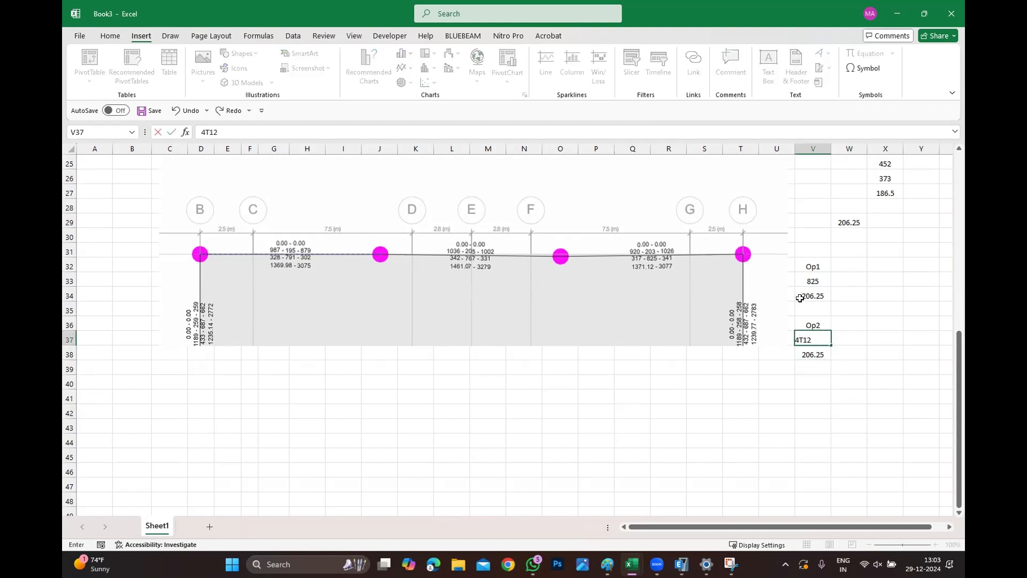
pyautogui.press('Tab')
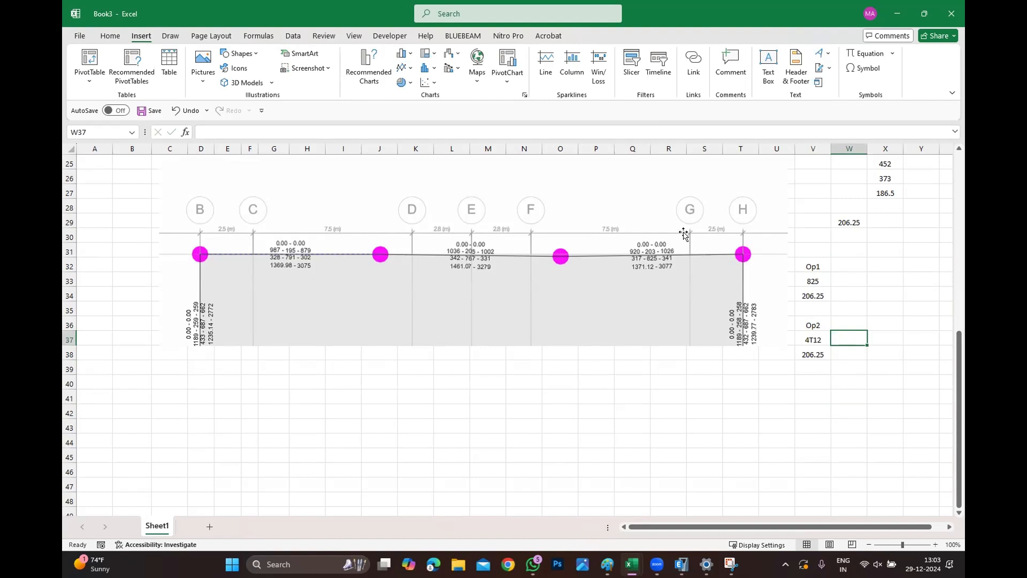
pyautogui.write('=')
pyautogui.write('X25')
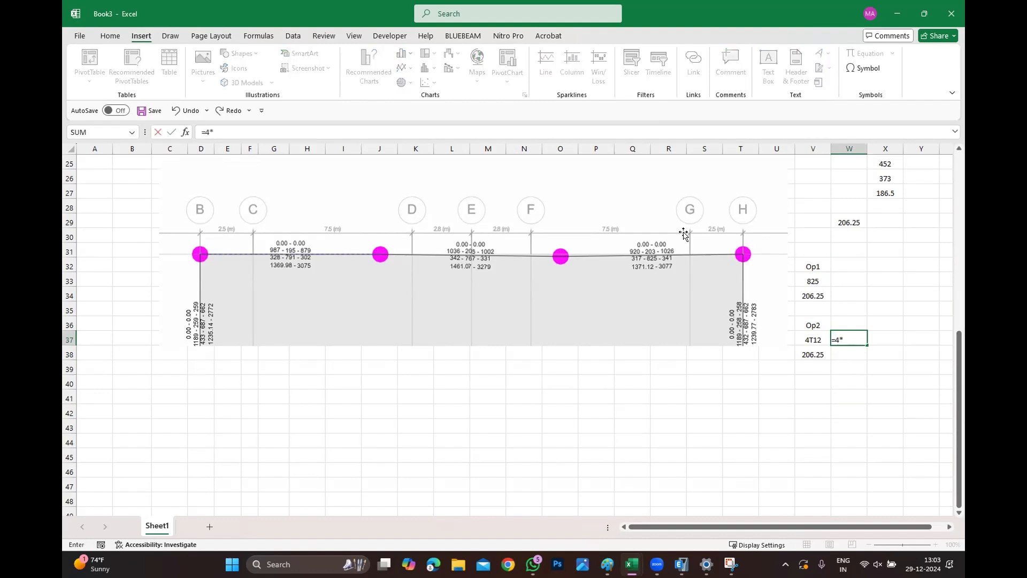
pyautogui.press('Return')
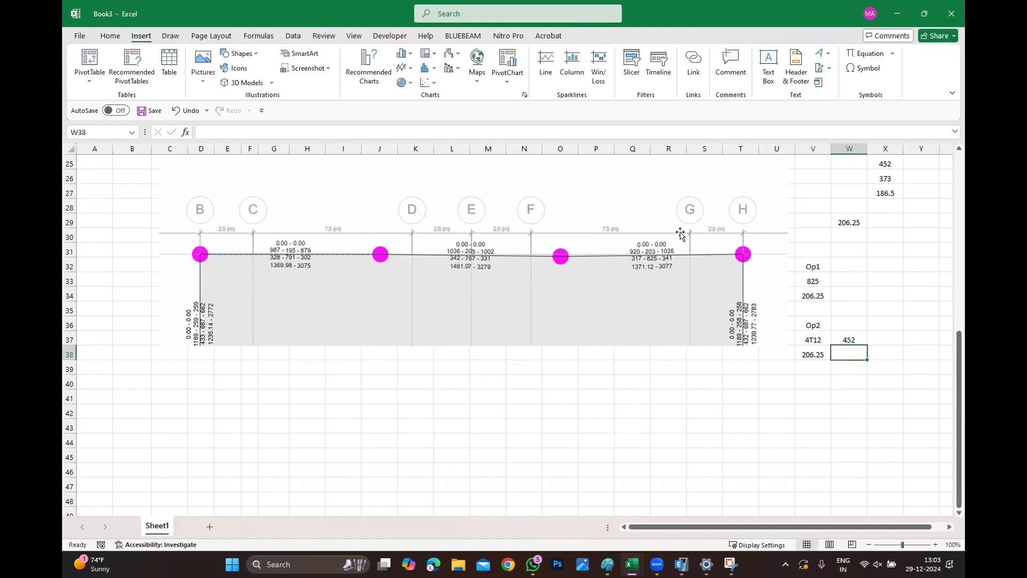
# Set V38 to 825 and enter a formula in V39 subtracting W37 from V38.
pyautogui.click(810, 359)
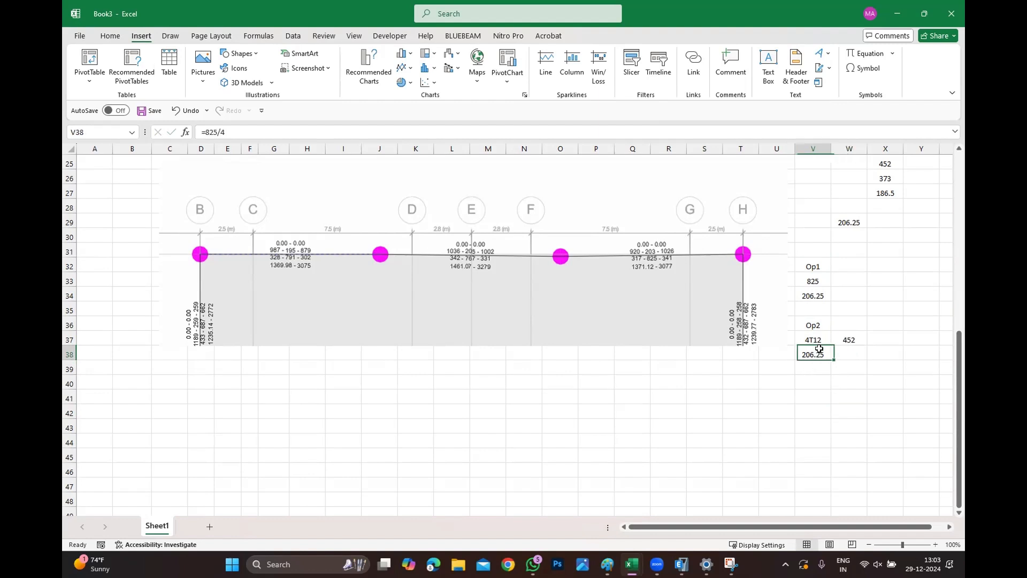
pyautogui.write('825')
pyautogui.press('Return')
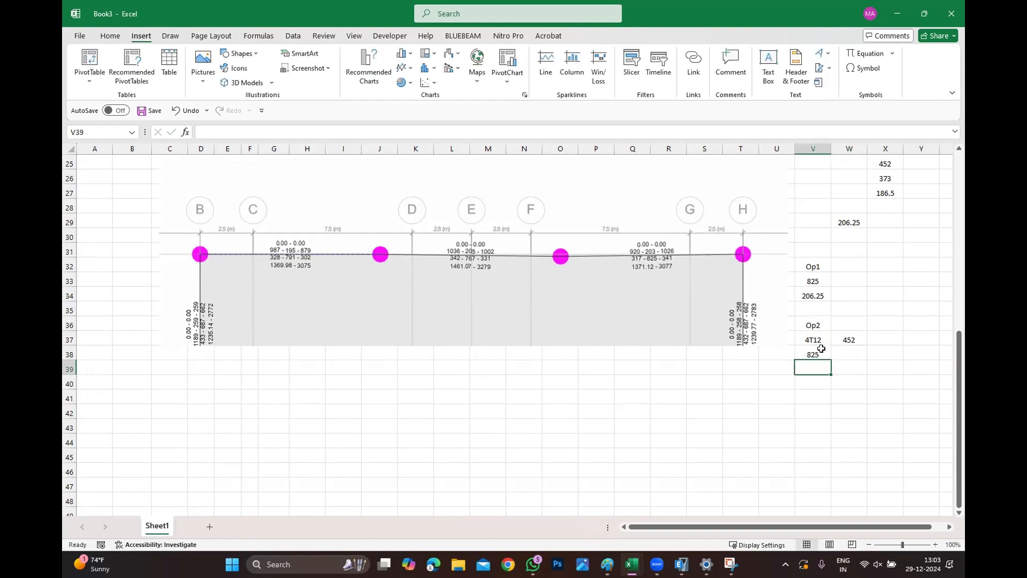
pyautogui.write('=')
pyautogui.click(817, 353)
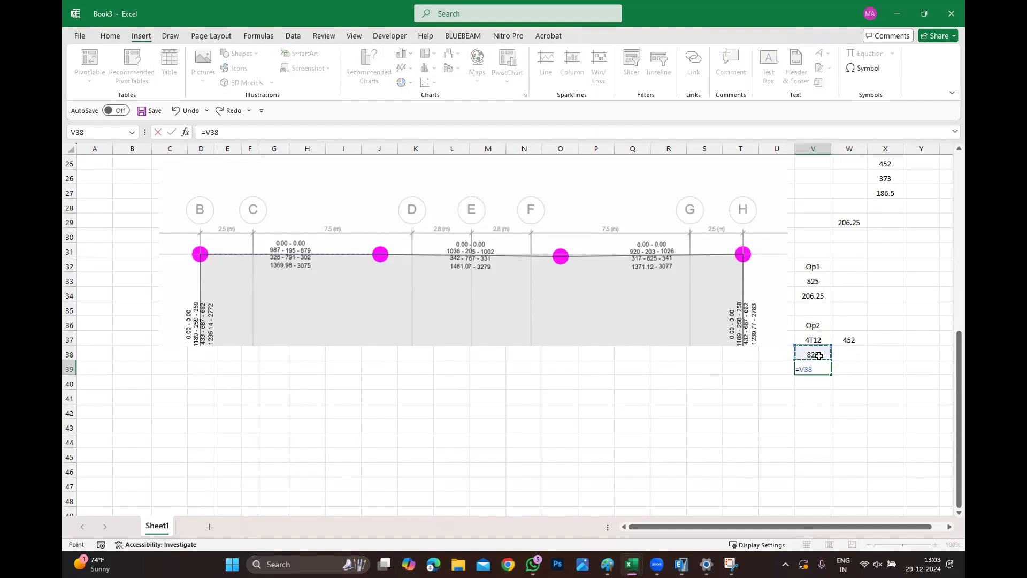
pyautogui.write('-')
pyautogui.click(858, 345)
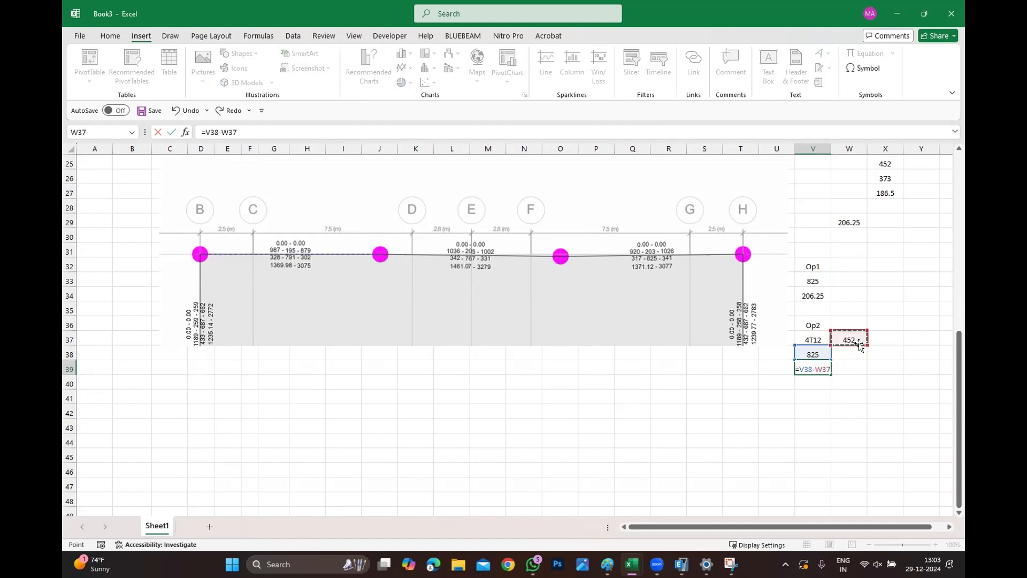
pyautogui.press('Return')
# Label cell W39 Extra Bottom and autofit column W to its contents.
pyautogui.click(836, 365)
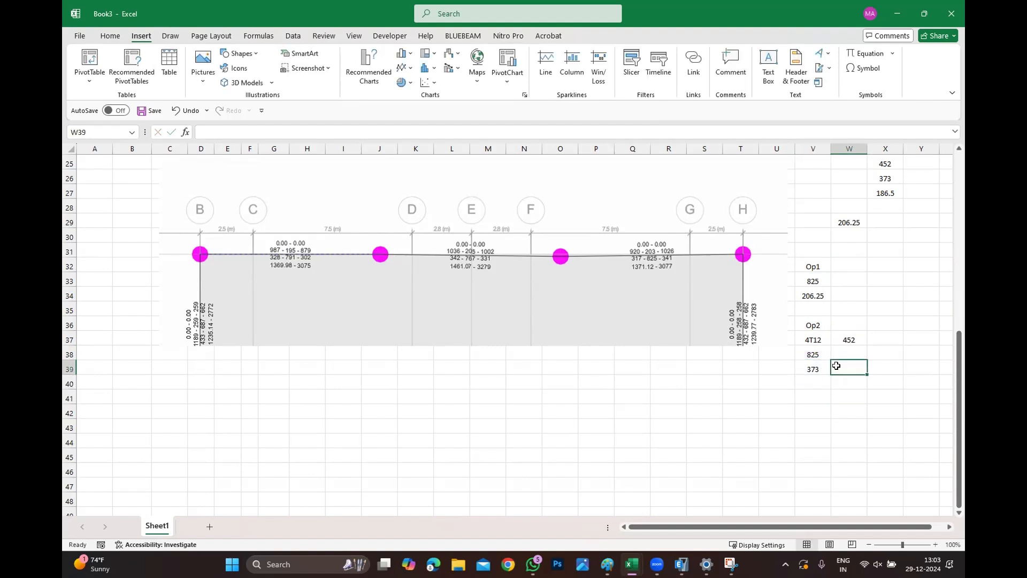
pyautogui.write('Extra')
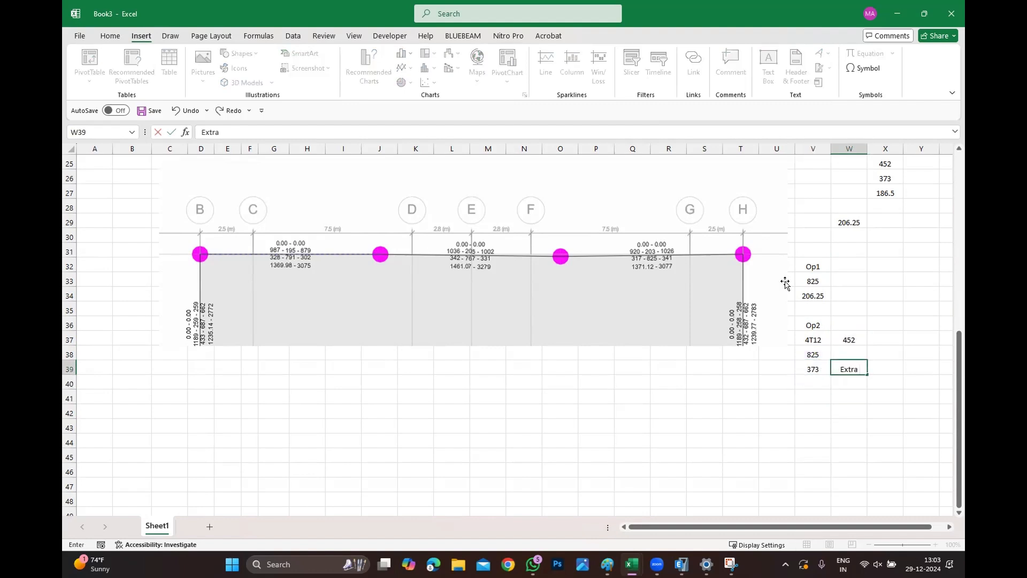
pyautogui.write(' Bottom')
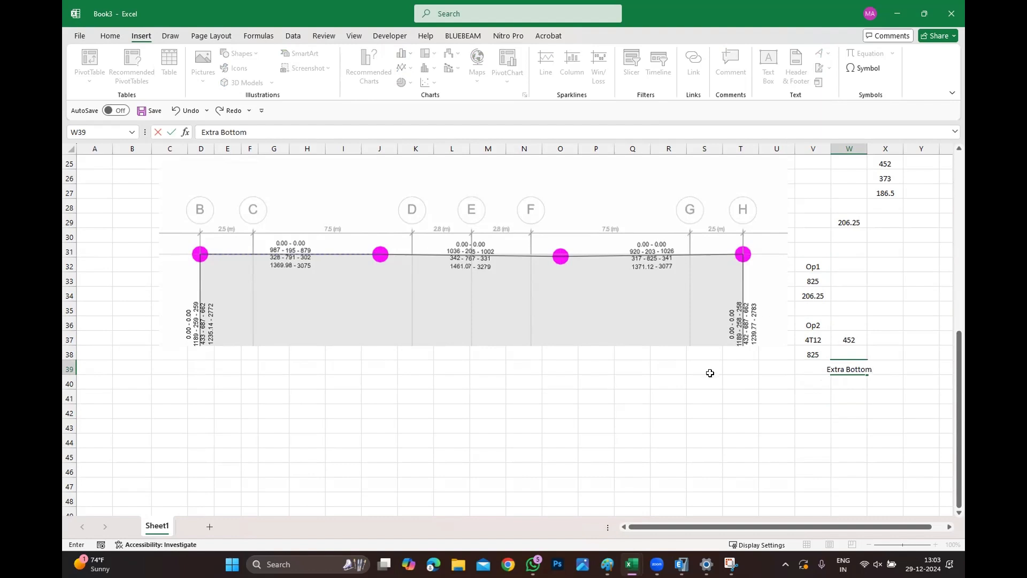
pyautogui.click(710, 373)
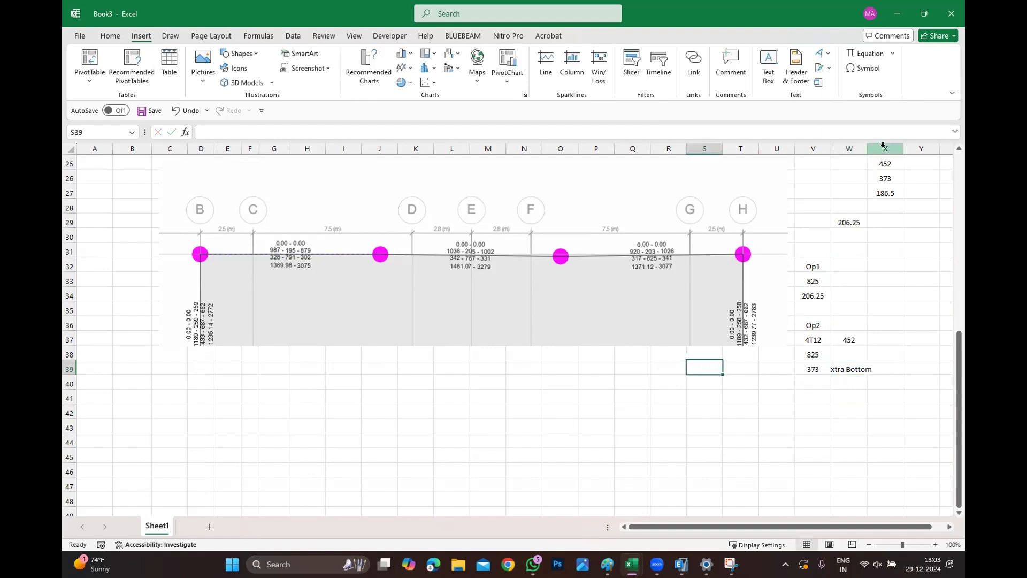
pyautogui.doubleClick(867, 148)
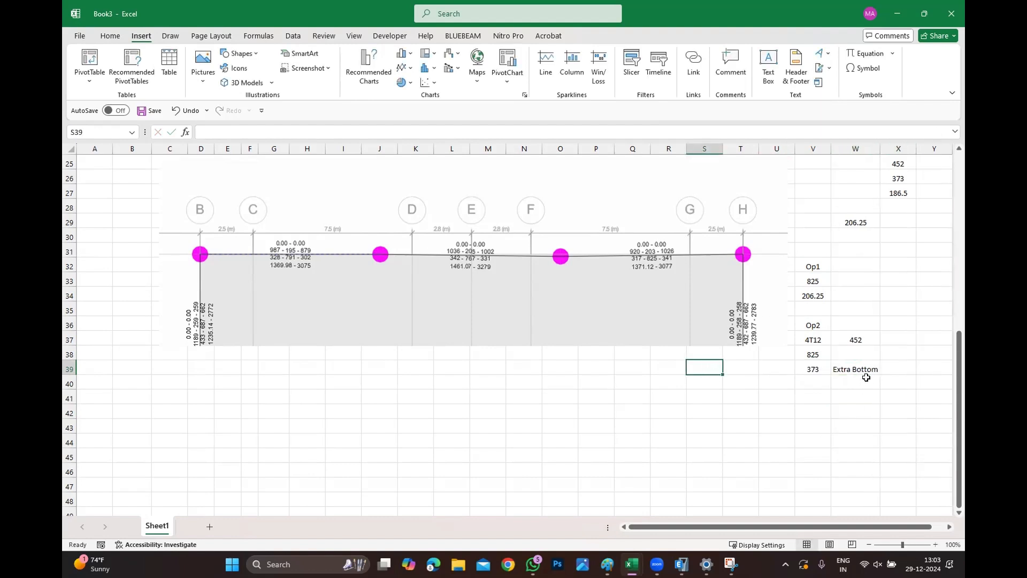
# Enter a formula in V40 dividing V39 by 2.
pyautogui.doubleClick(810, 386)
pyautogui.write('=')
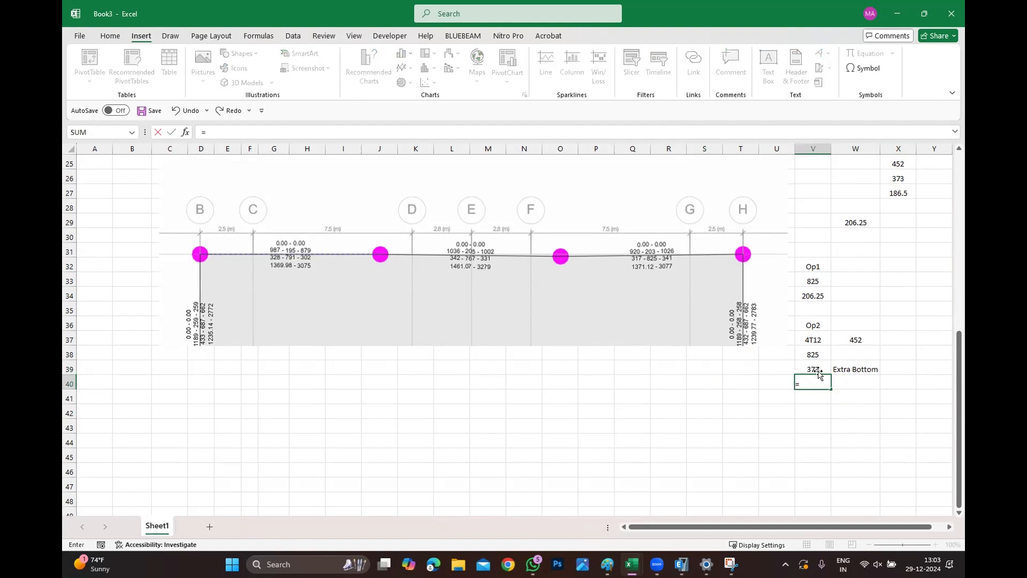
pyautogui.click(819, 373)
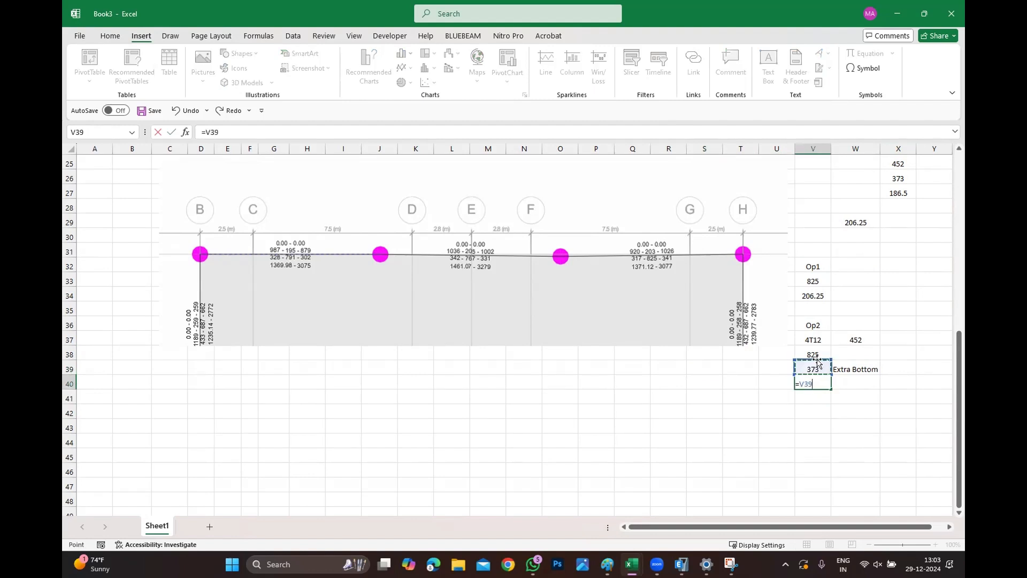
pyautogui.write('/2')
pyautogui.press('Return')
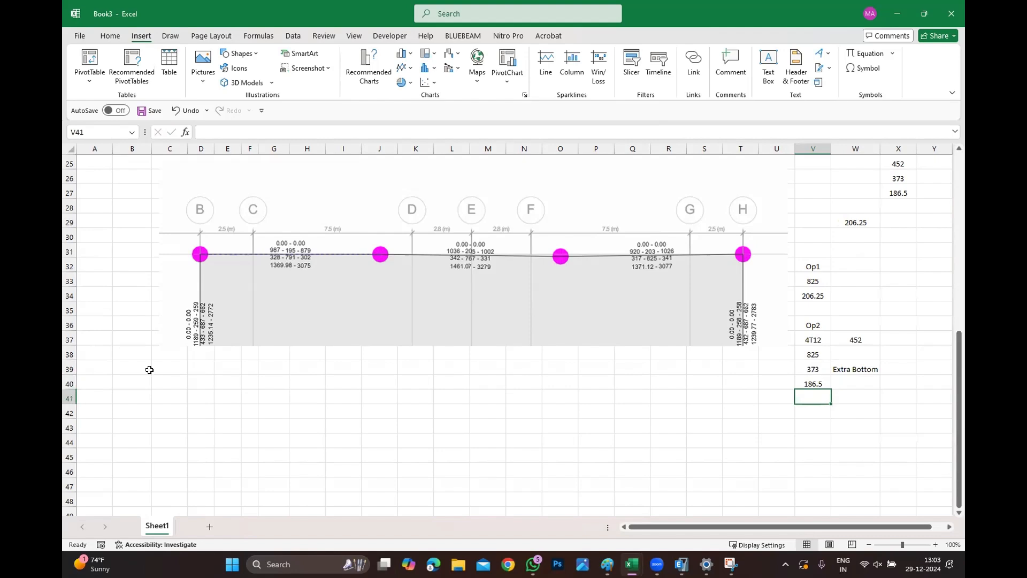
# Review the sheet and inspect the formula in cell W37.
pyautogui.scroll(5, 99, 204)
pyautogui.scroll(3, 96, 189)
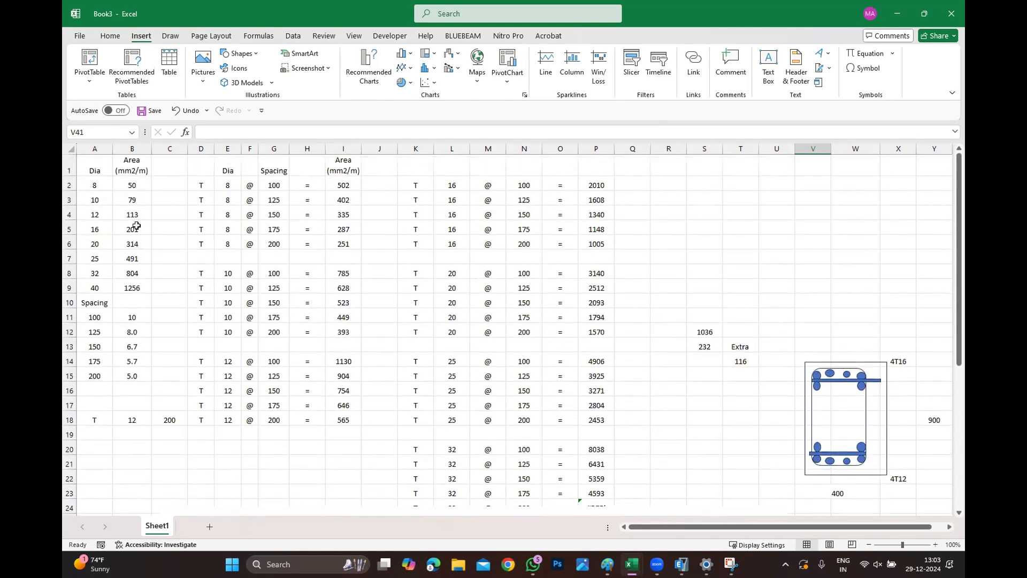
pyautogui.scroll(-5, 444, 320)
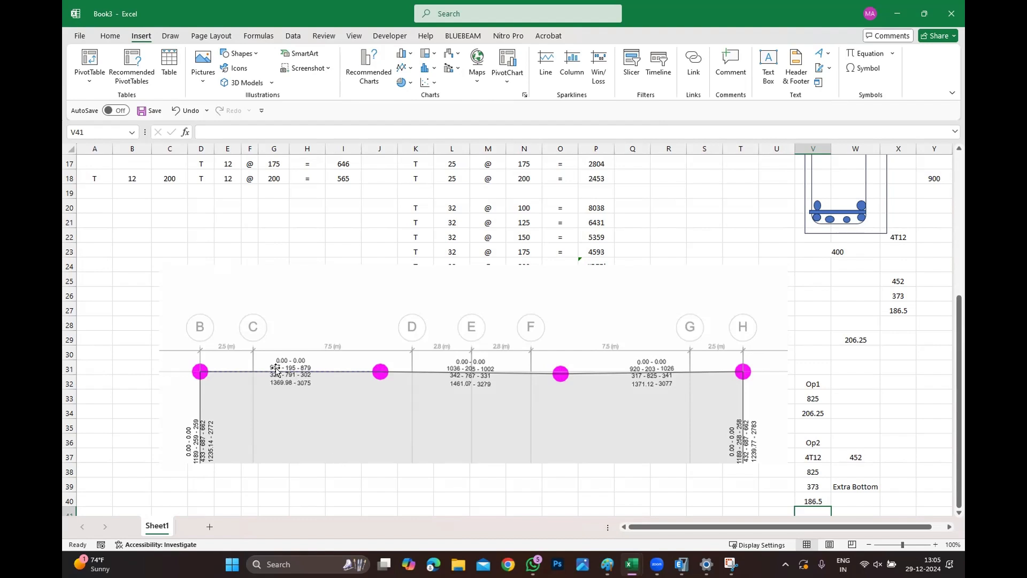
pyautogui.scroll(-5, 589, 404)
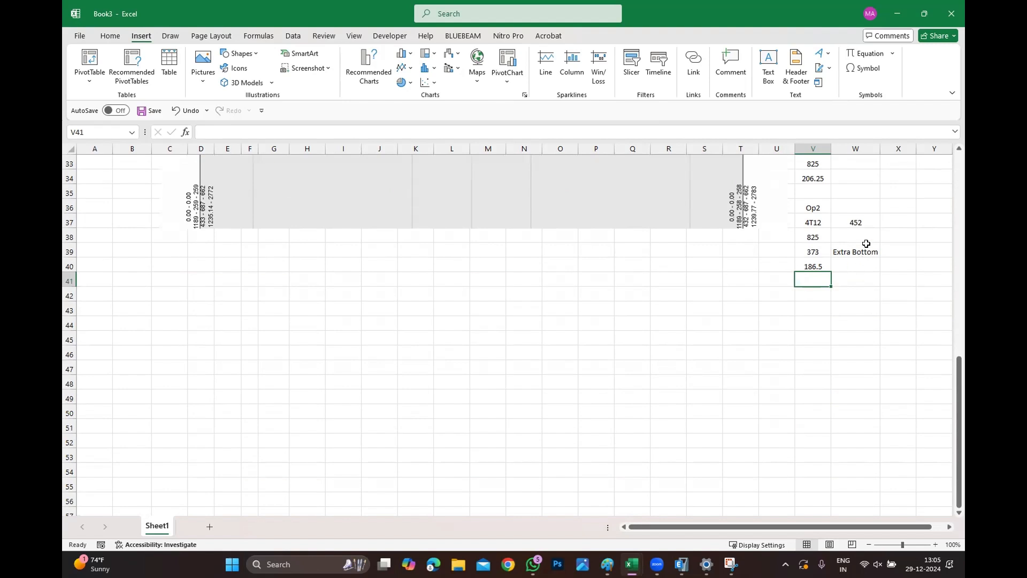
pyautogui.click(862, 224)
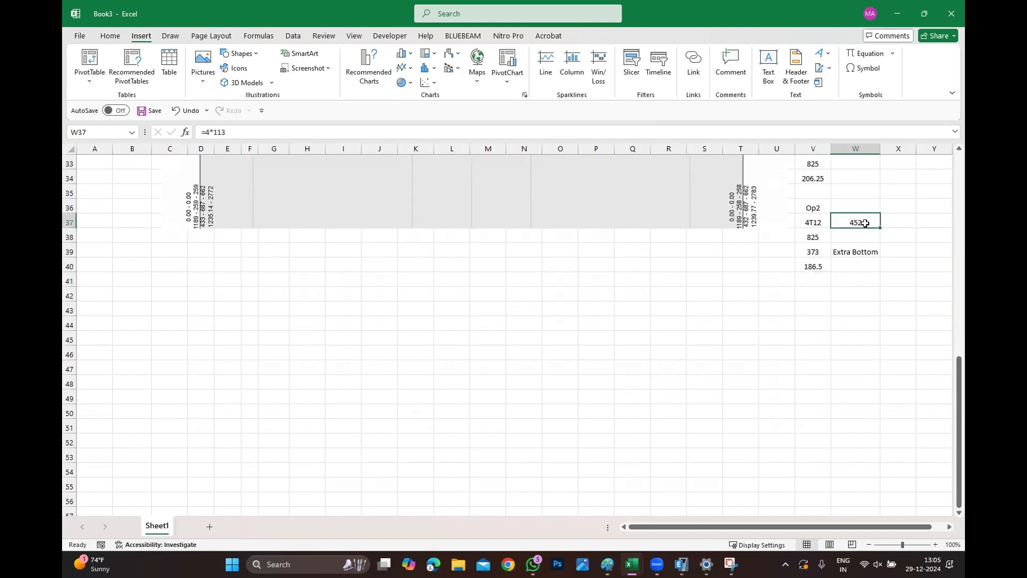
pyautogui.scroll(3, 866, 225)
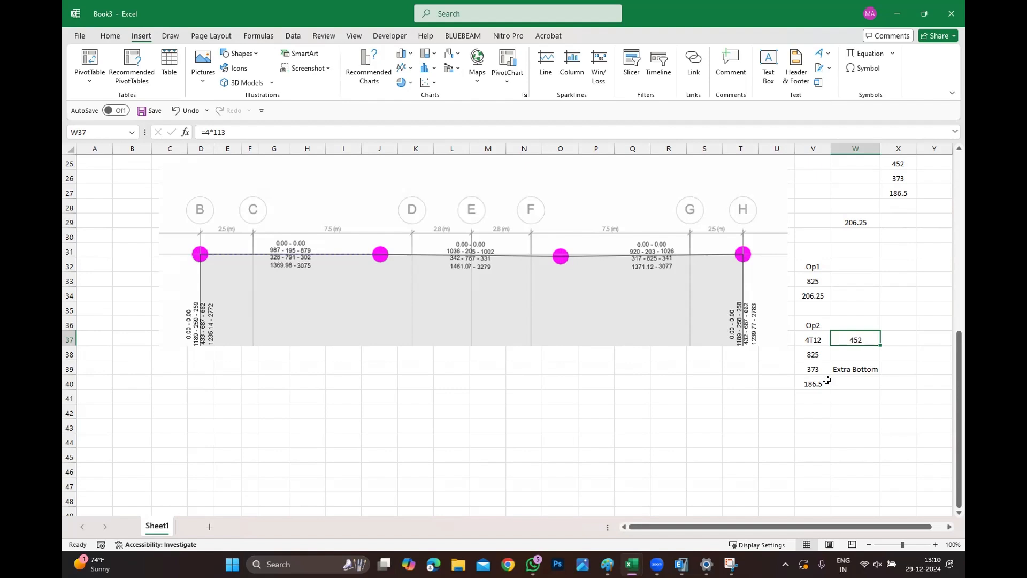
# Enter the spacing range 100 - 200 in cell H42 below the beam diagram.
pyautogui.click(675, 403)
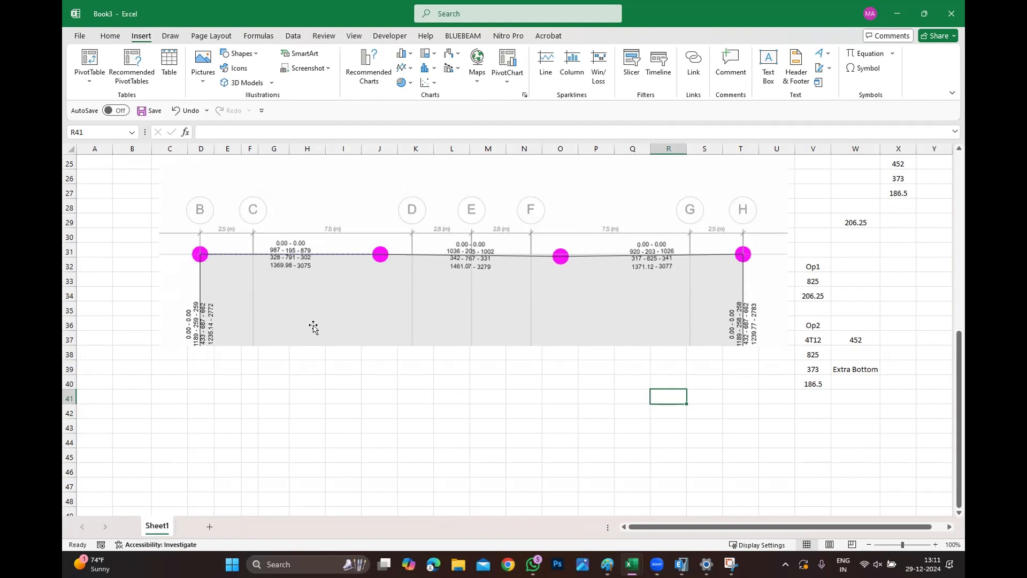
pyautogui.click(319, 412)
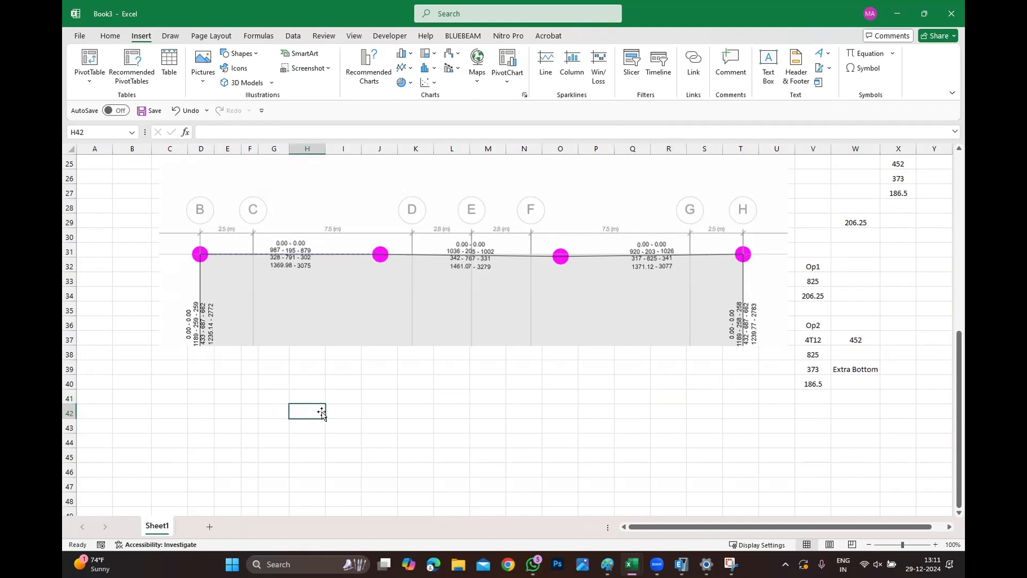
pyautogui.write('100 -')
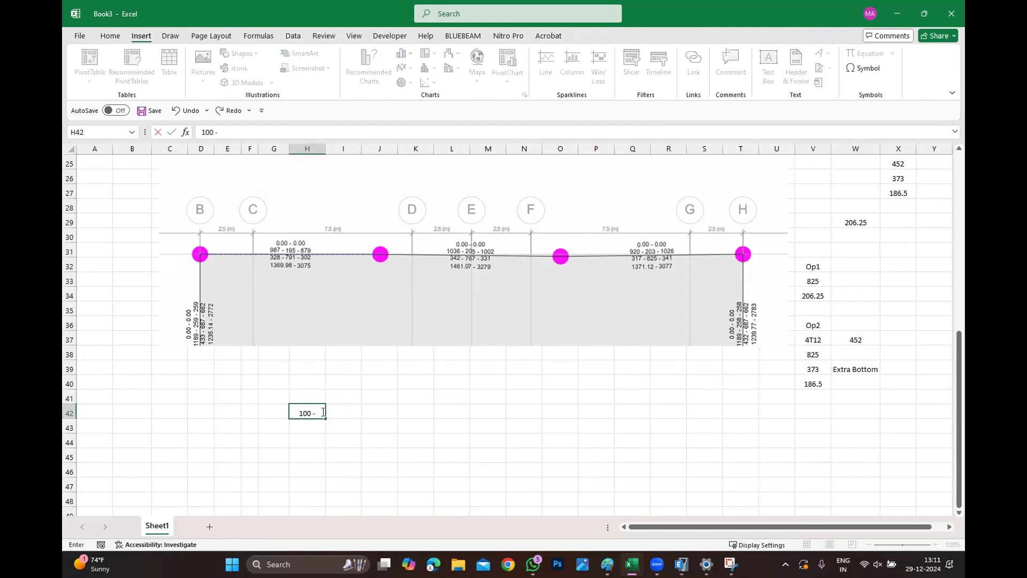
pyautogui.write(' 200')
pyautogui.click(302, 426)
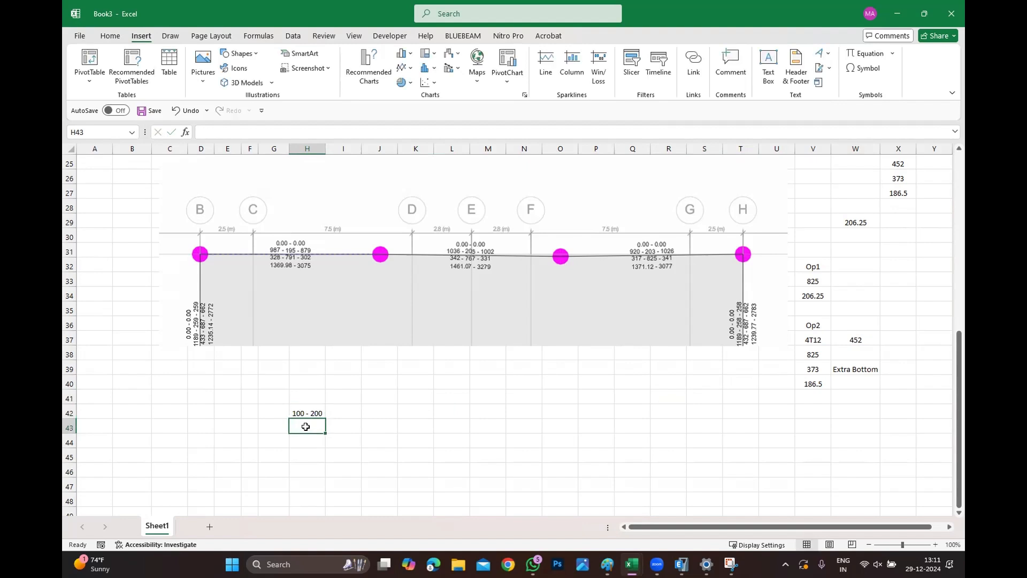
# Enter the beam force values 987-195-879 in H43 and 328-791-302 in H44.
pyautogui.write('9')
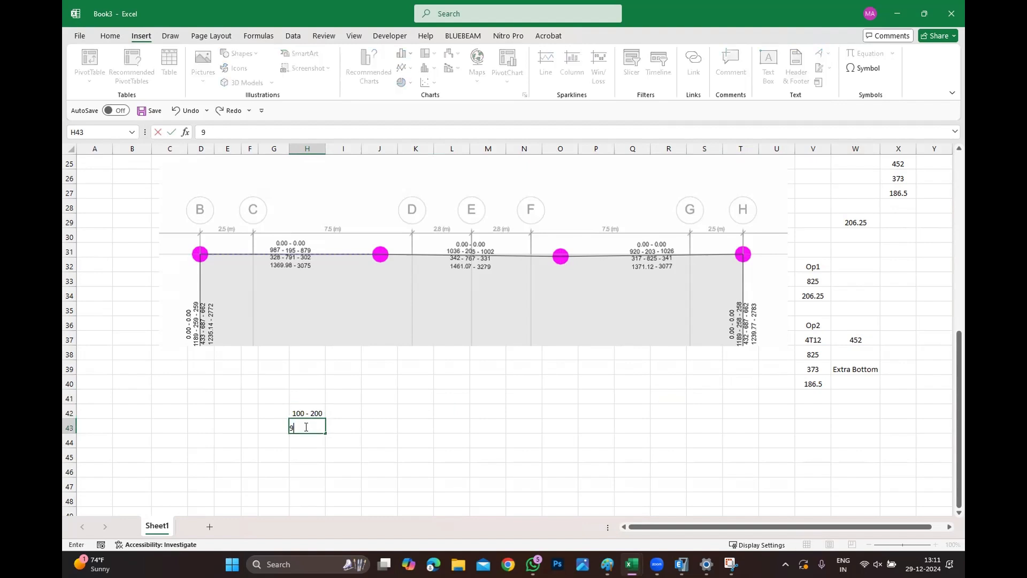
pyautogui.write('87-195-879')
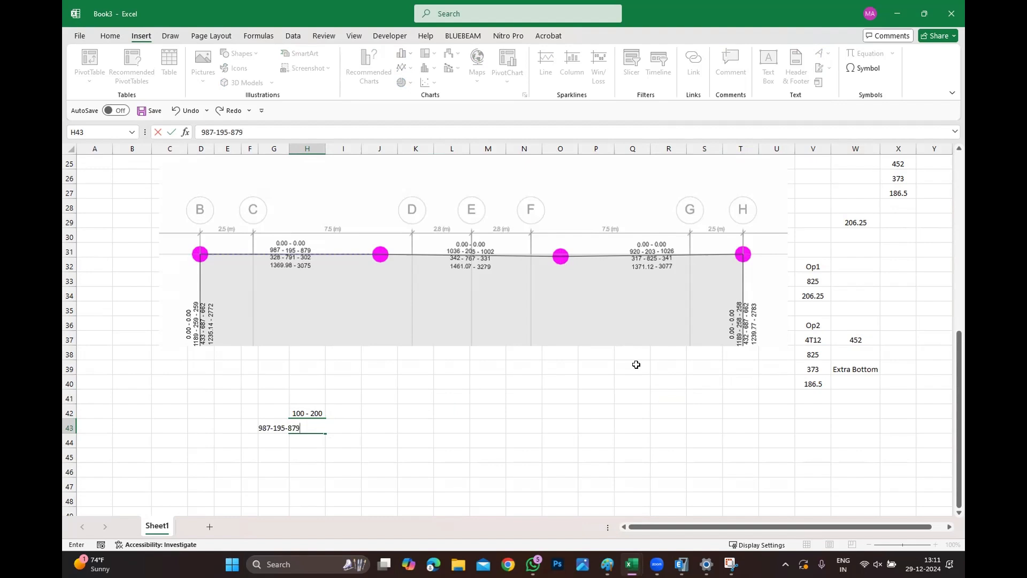
pyautogui.press('Return')
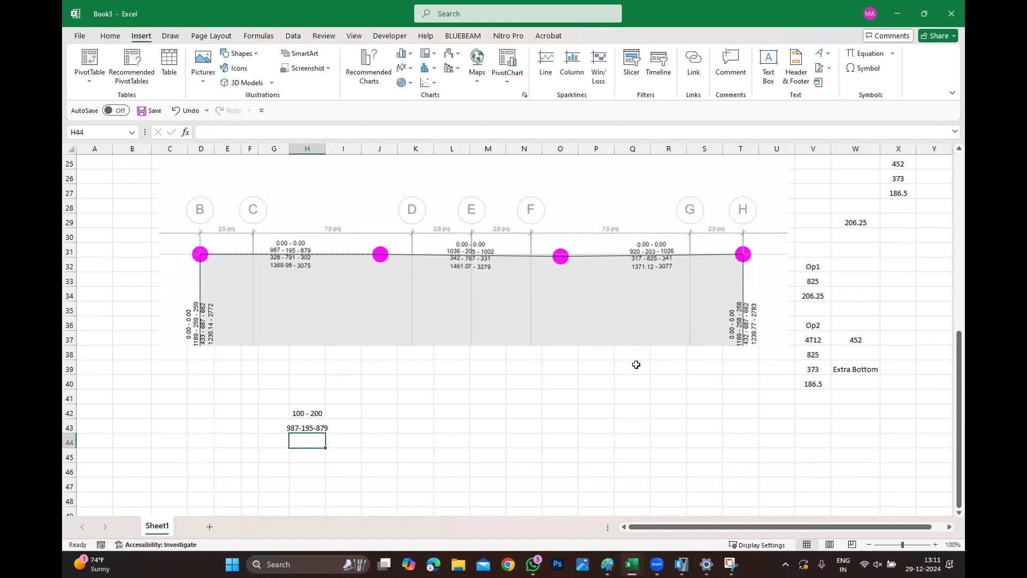
pyautogui.write('328-791-')
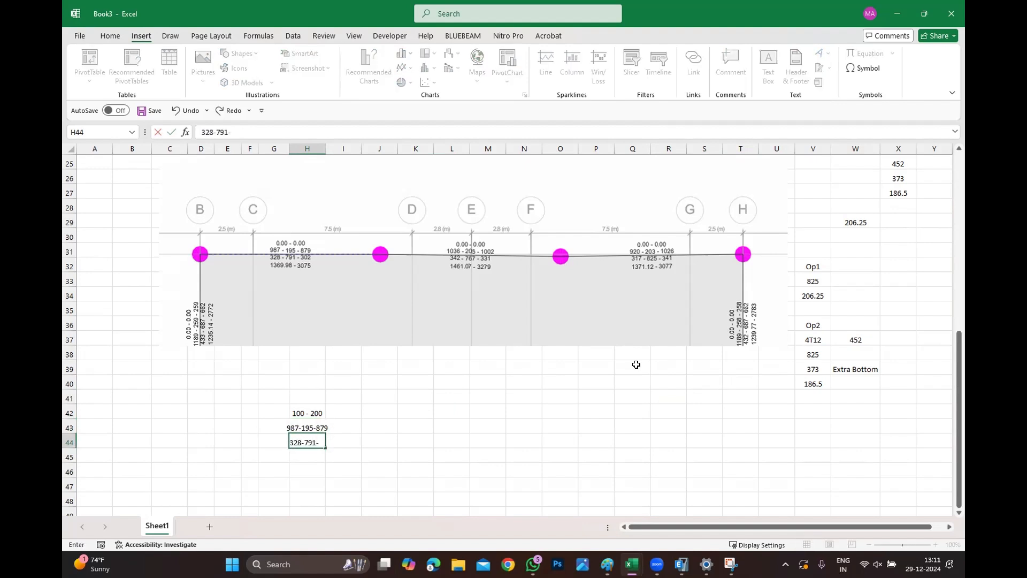
pyautogui.write('302')
pyautogui.press('Return')
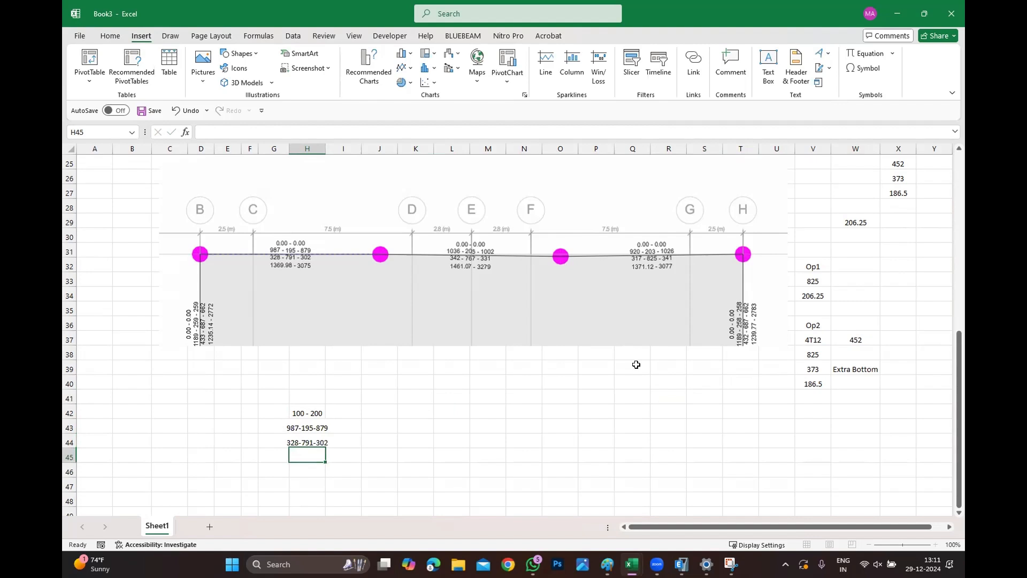
# Enter 1369 - 3075 in cell H45.
pyautogui.write('1369068')
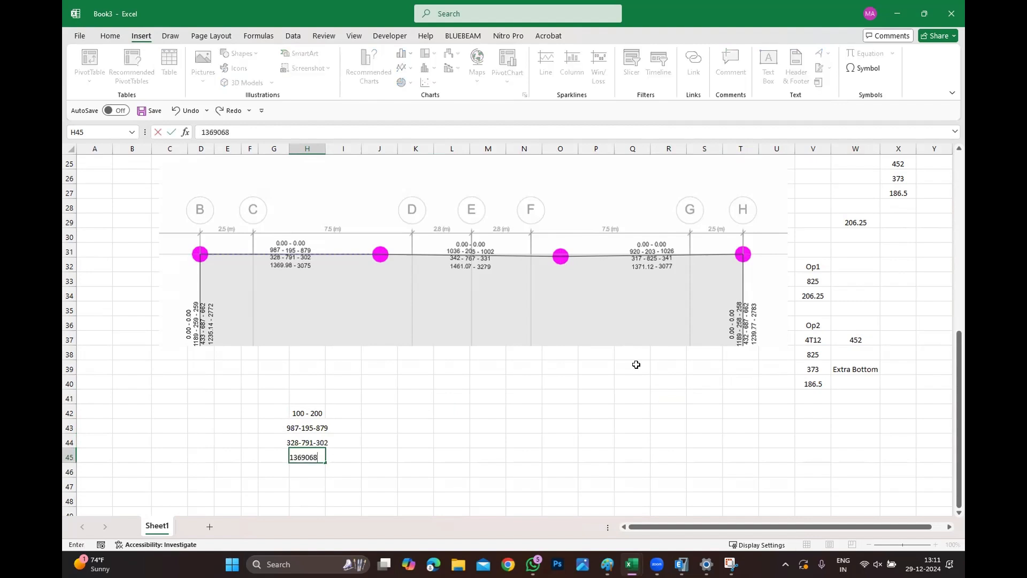
pyautogui.press('BackSpace')
pyautogui.press('BackSpace')
pyautogui.press('BackSpace')
pyautogui.press('BackSpace')
pyautogui.write('9 - 3075')
pyautogui.press('Return')
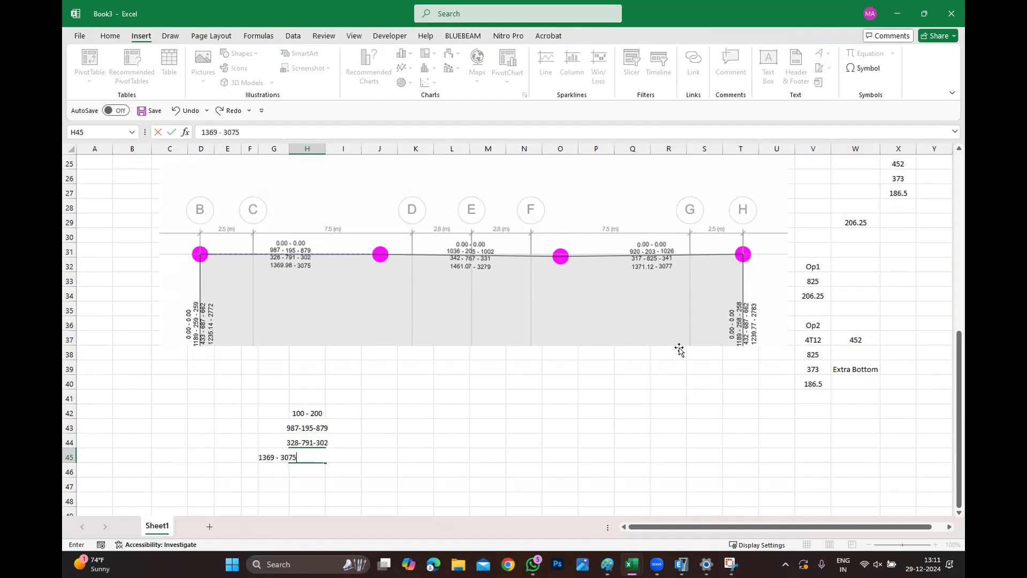
# Enter 200 in cell L43 and 1369 in cell L44.
pyautogui.moveTo(759, 440); pyautogui.dragTo(760, 416)
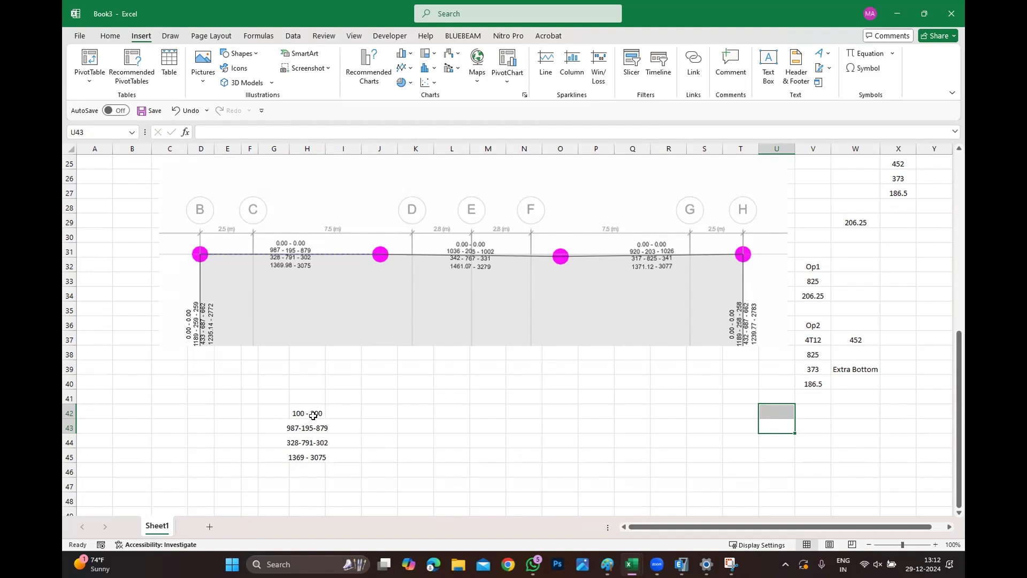
pyautogui.click(455, 426)
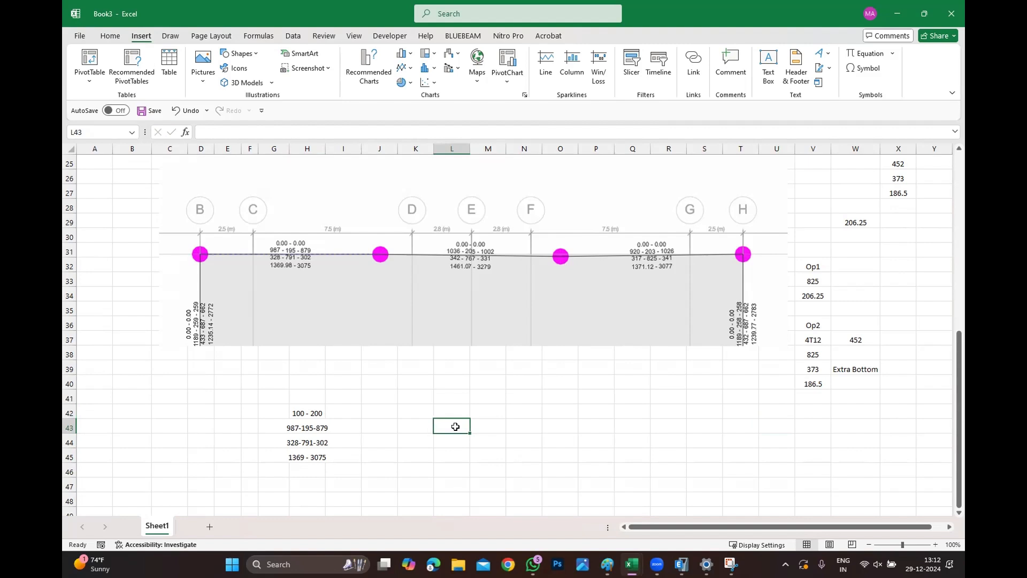
pyautogui.write('200')
pyautogui.press('Left')
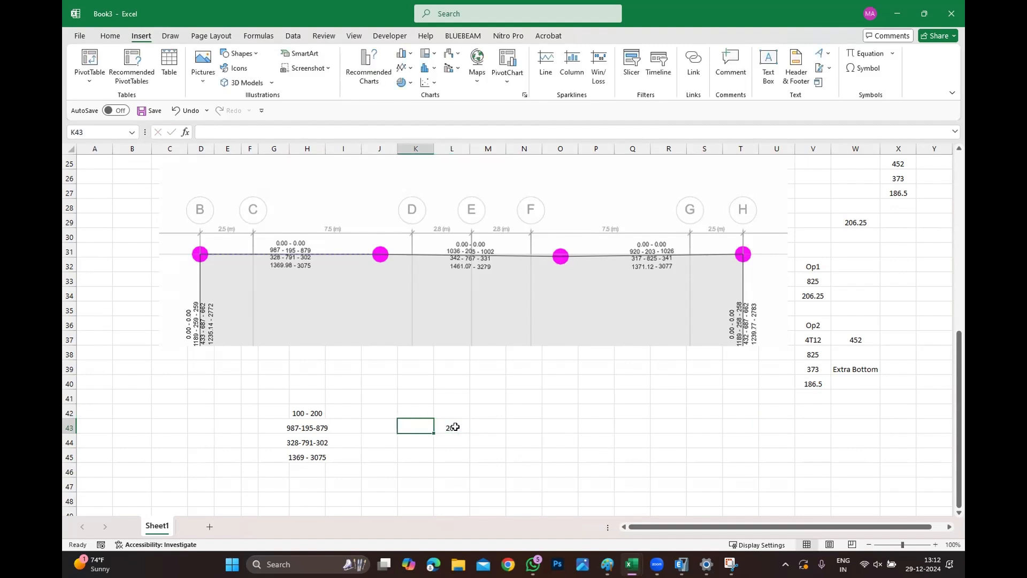
pyautogui.press('Down')
pyautogui.press('Right')
pyautogui.write('1369')
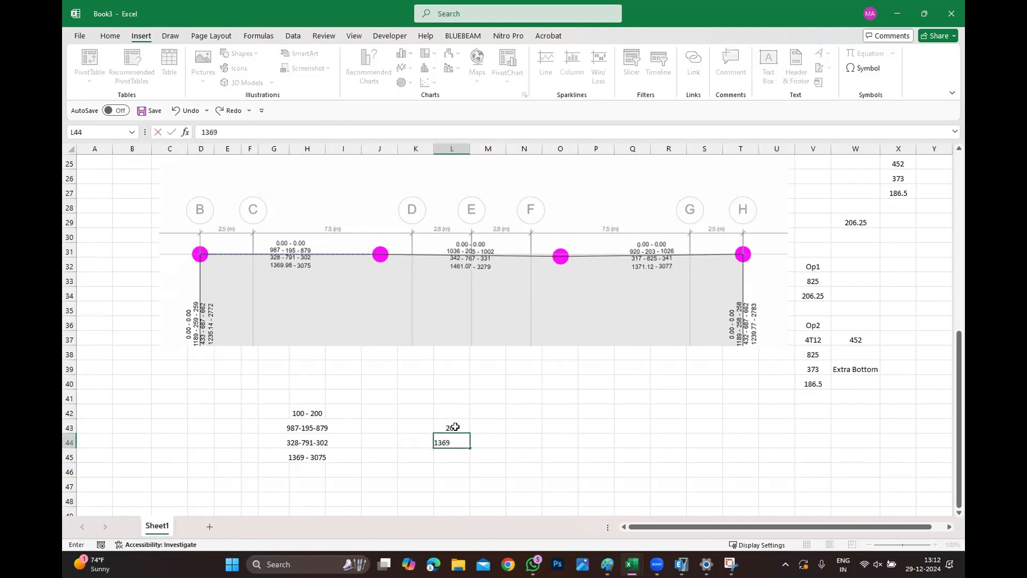
pyautogui.click(500, 453)
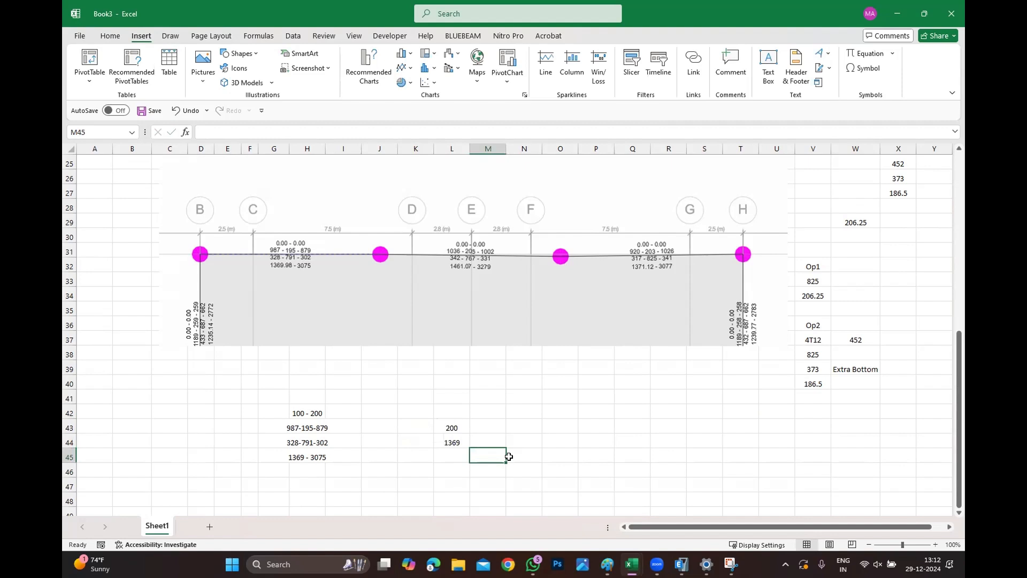
# Enter a formula in M45 adding L44 and L43, and check it.
pyautogui.write('=')
pyautogui.click(448, 447)
pyautogui.write('+')
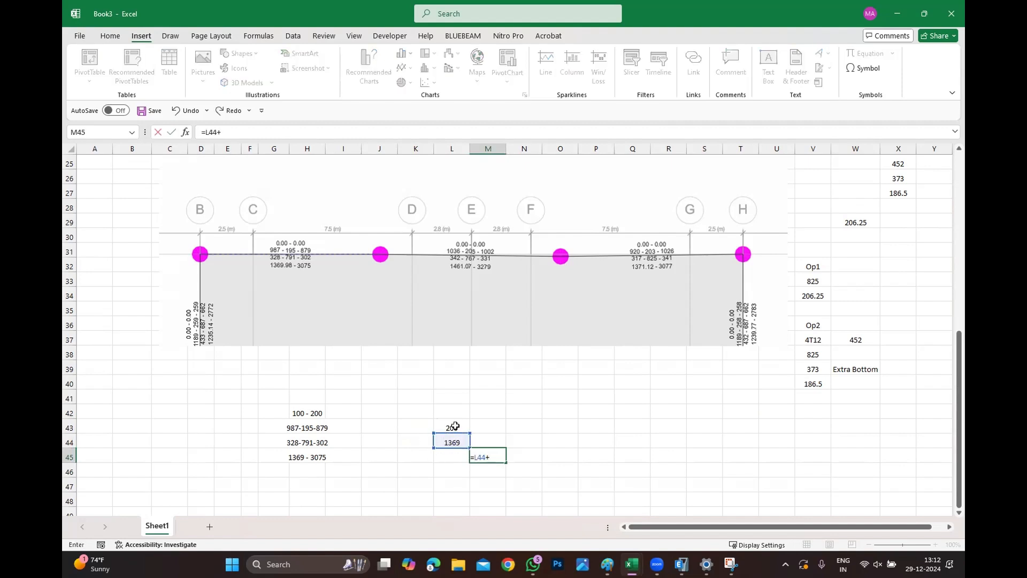
pyautogui.click(455, 427)
pyautogui.press('Return')
pyautogui.click(581, 446)
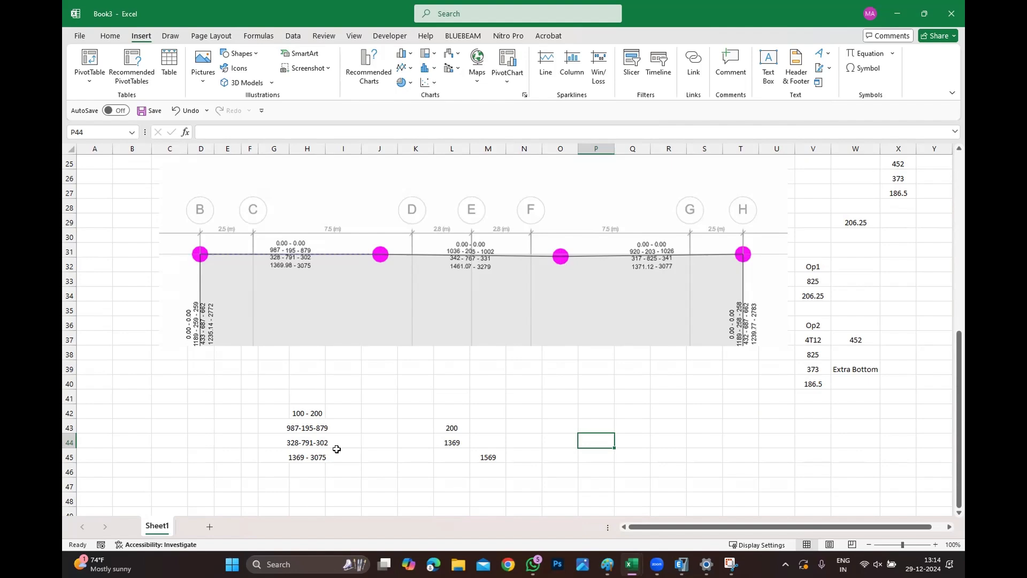
pyautogui.click(487, 457)
# Narrow the outer boundary of the beam section sketch to fit the reinforcement.
pyautogui.scroll(8, 488, 463)
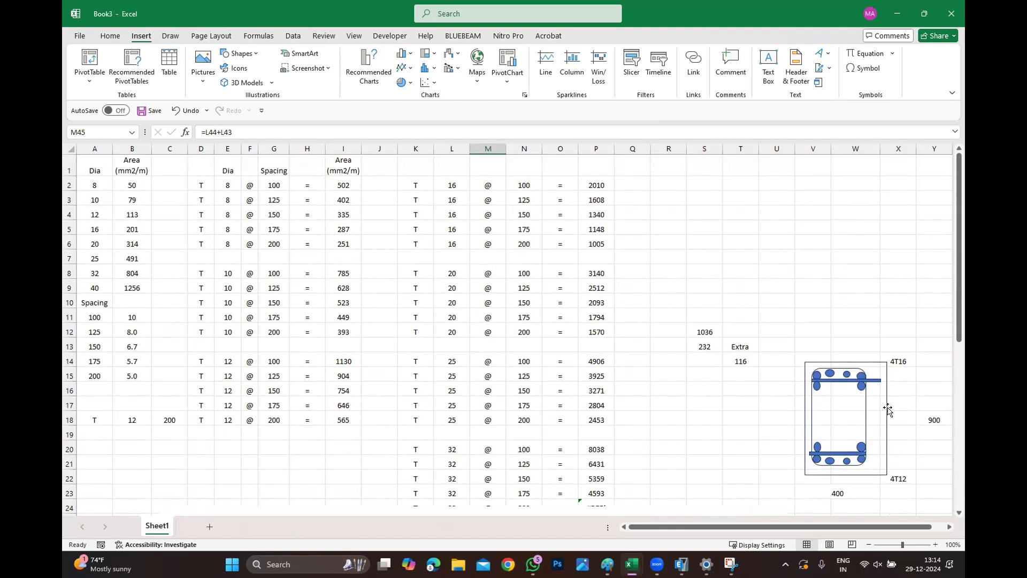
pyautogui.click(888, 410)
pyautogui.moveTo(887, 418); pyautogui.dragTo(862, 378)
pyautogui.click(874, 379)
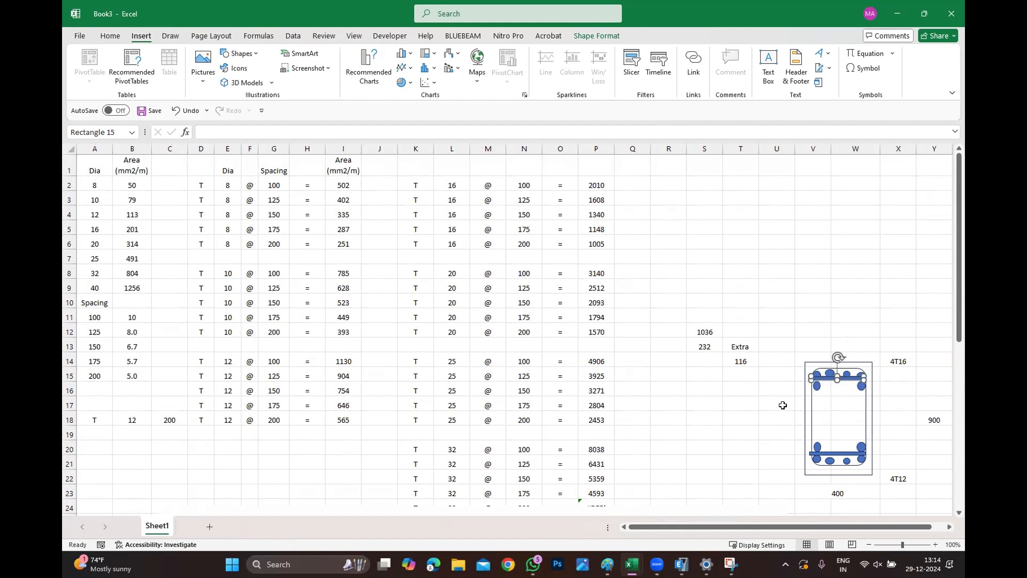
# Add an inner stirrup link rectangle inside the beam section sketch.
pyautogui.click(817, 403)
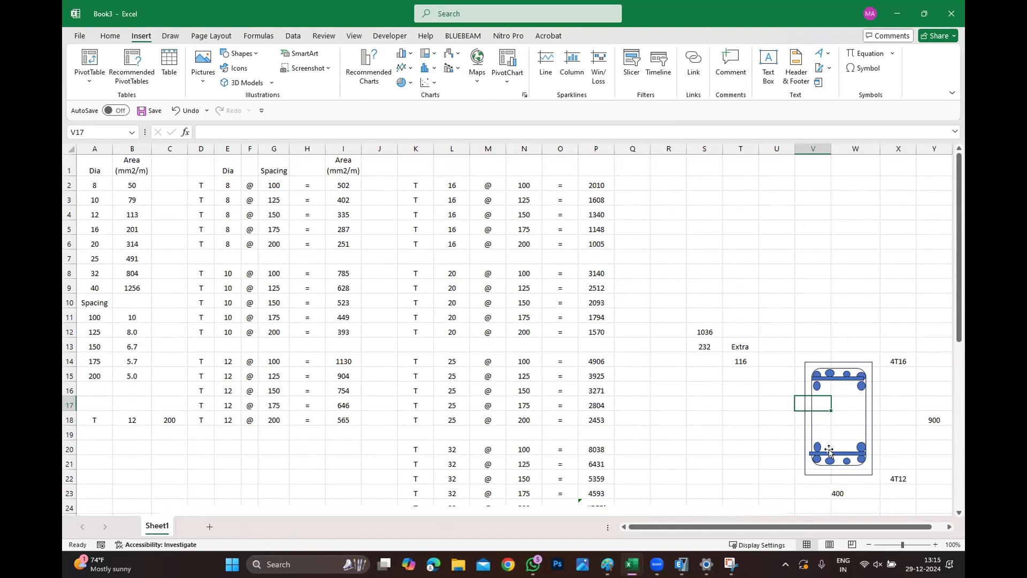
pyautogui.click(814, 427)
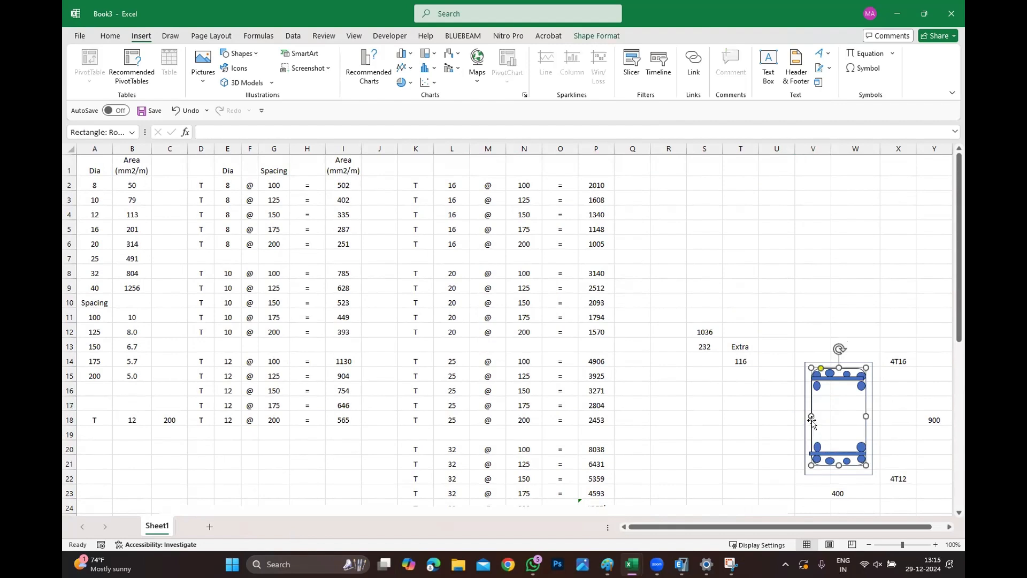
pyautogui.moveTo(817, 438); pyautogui.dragTo(850, 416)
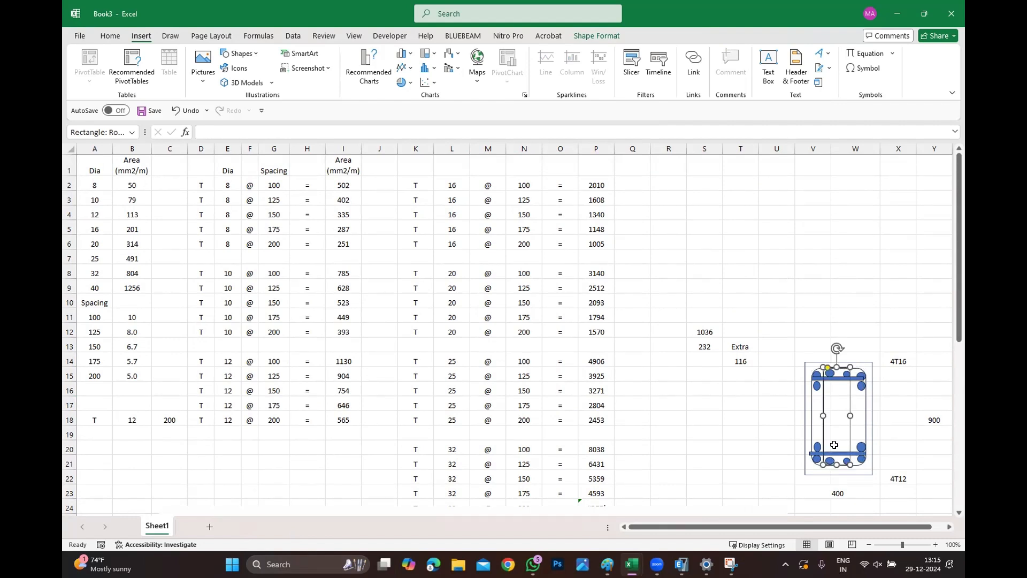
pyautogui.click(933, 448)
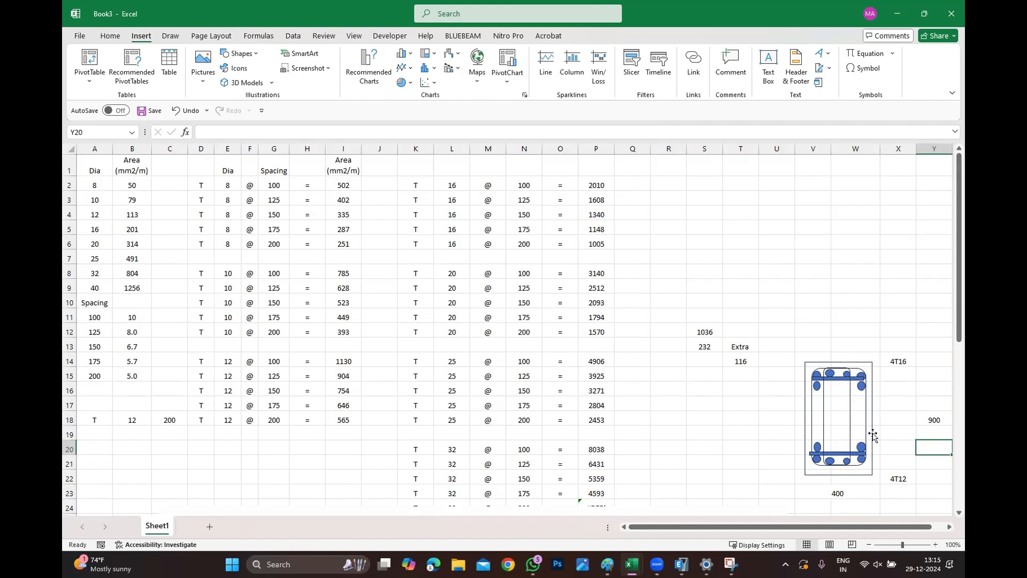
# Enter a formula in N45 dividing M45 by 4.
pyautogui.scroll(-11, 873, 433)
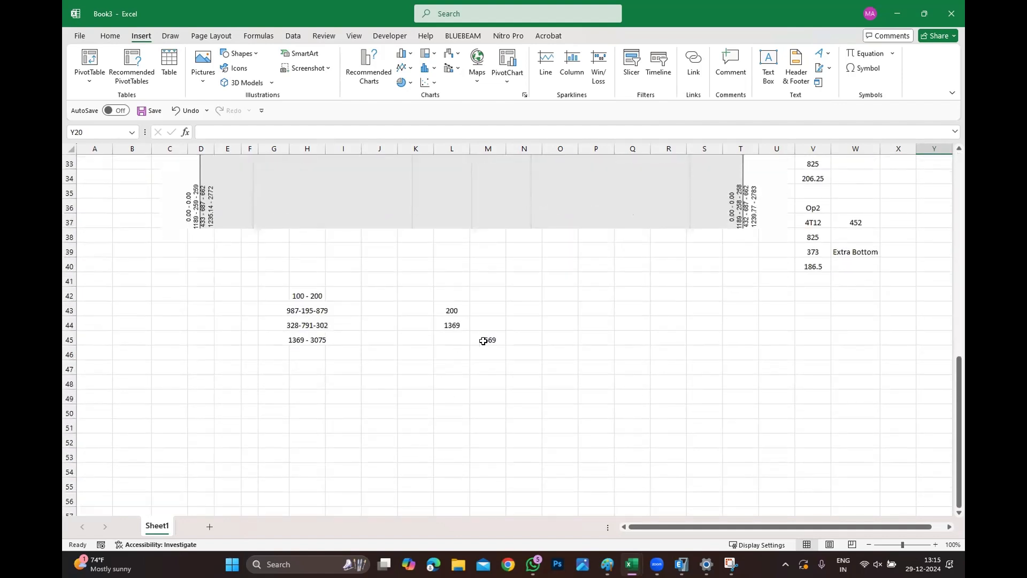
pyautogui.click(500, 339)
pyautogui.click(534, 334)
pyautogui.write('=')
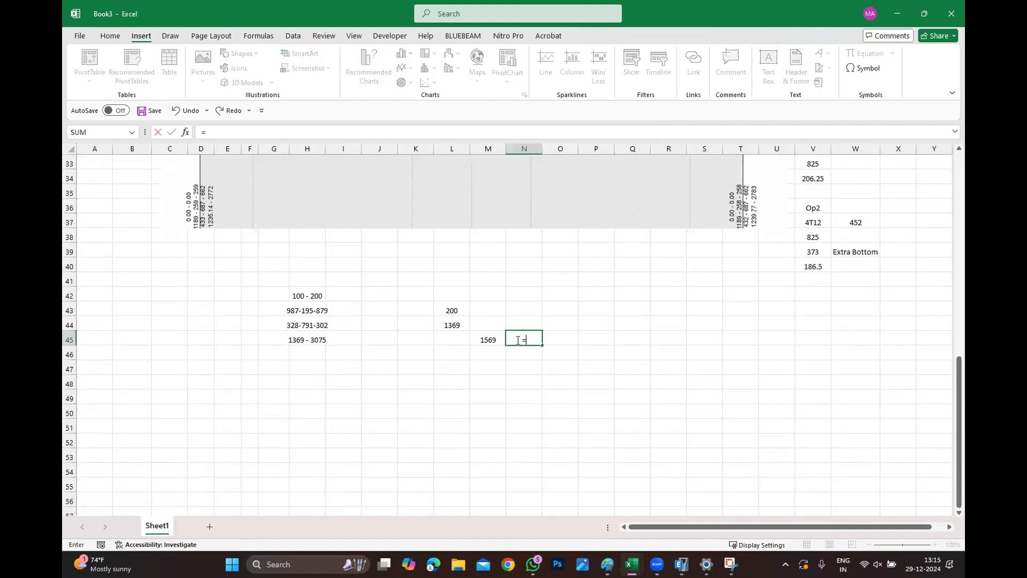
pyautogui.click(492, 336)
pyautogui.write('/')
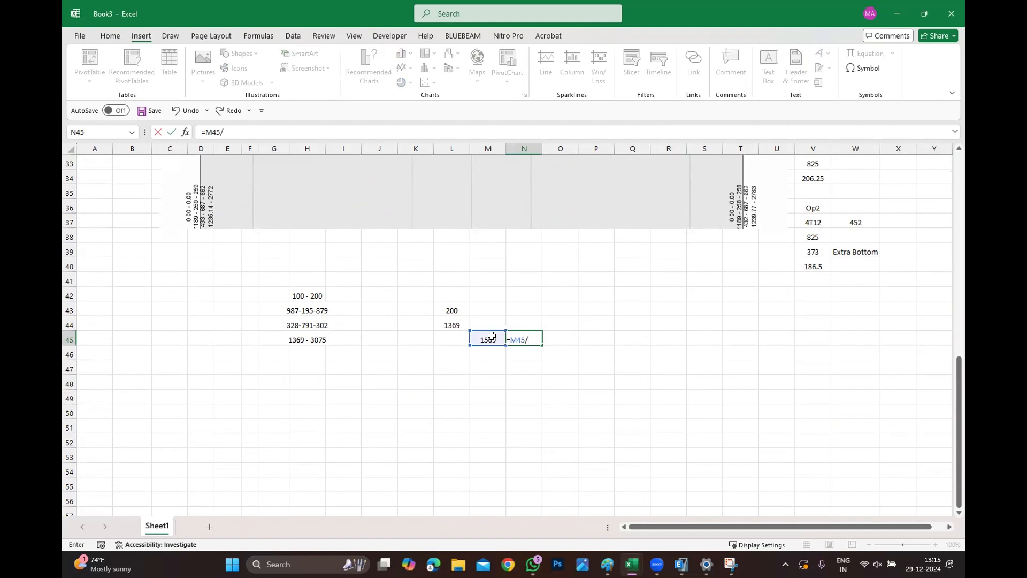
pyautogui.write('4')
pyautogui.press('Return')
# Enter a formula in N46 dividing M45 by 2.
pyautogui.click(530, 328)
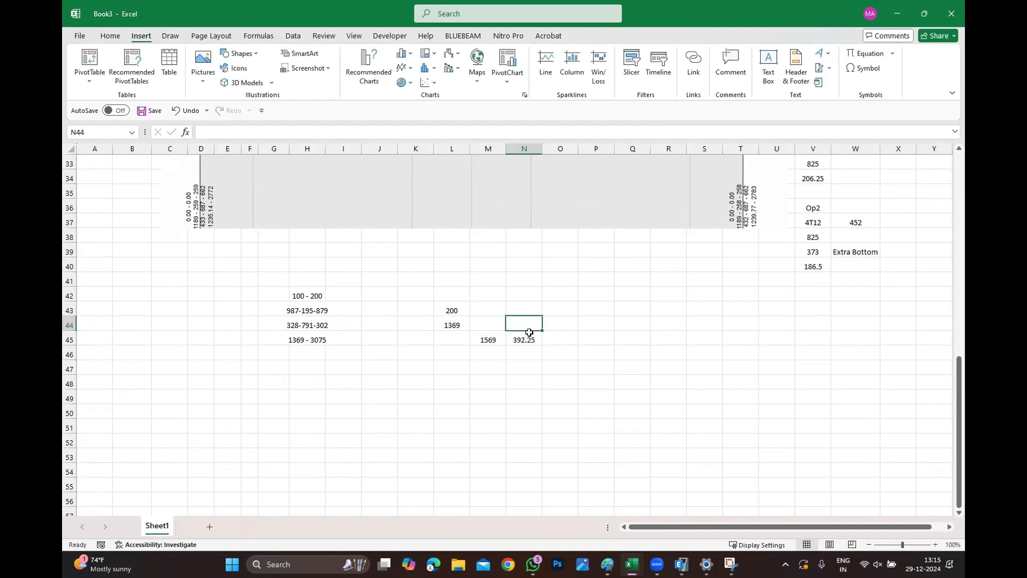
pyautogui.click(529, 335)
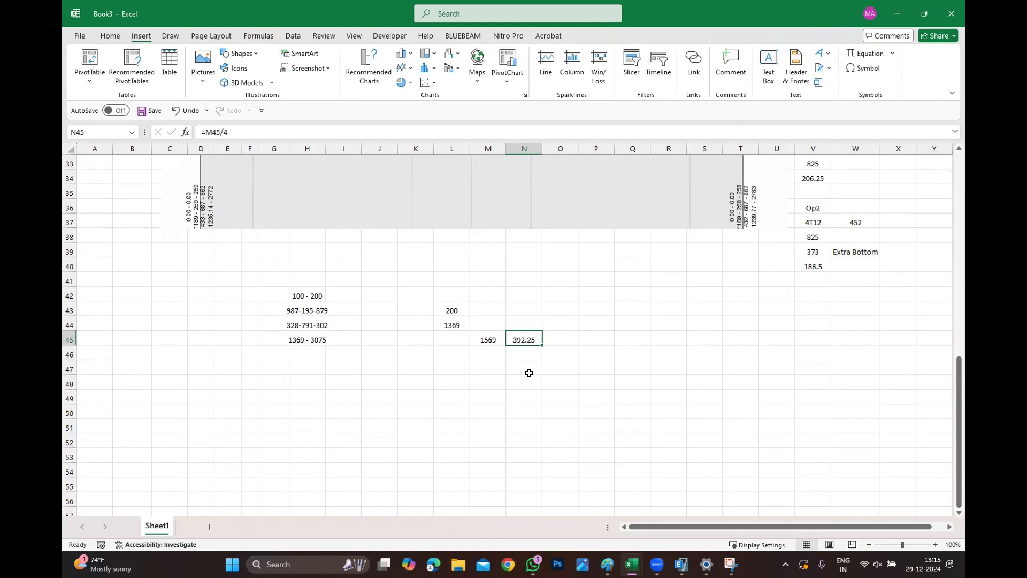
pyautogui.click(528, 351)
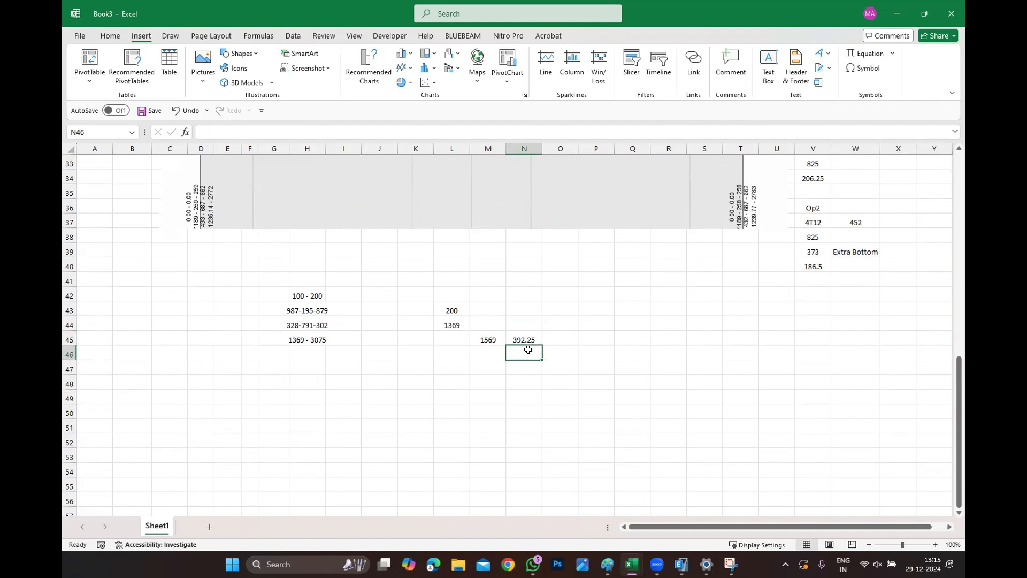
pyautogui.write('=')
pyautogui.click(488, 337)
pyautogui.write('/')
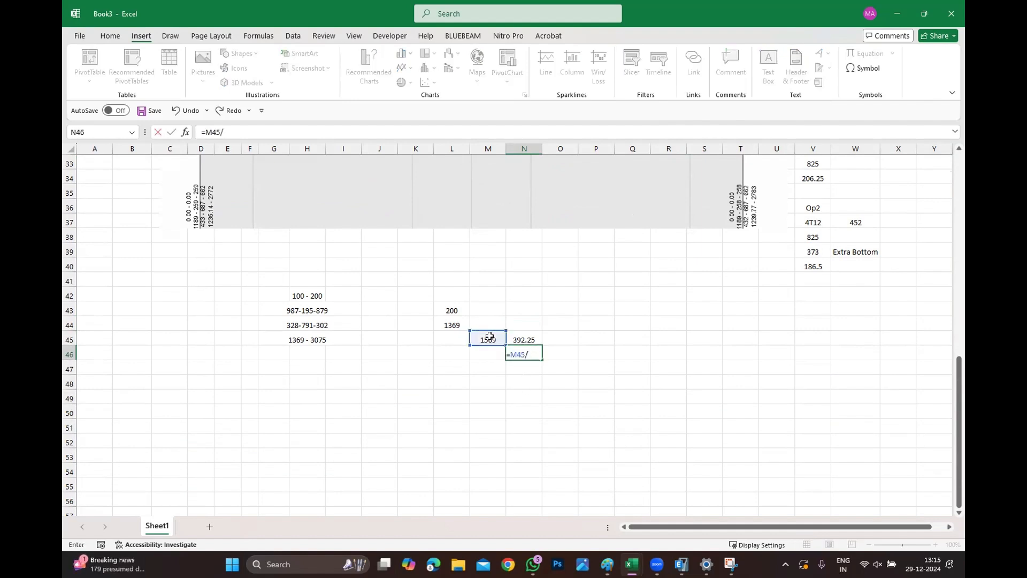
pyautogui.write('2')
pyautogui.press('Return')
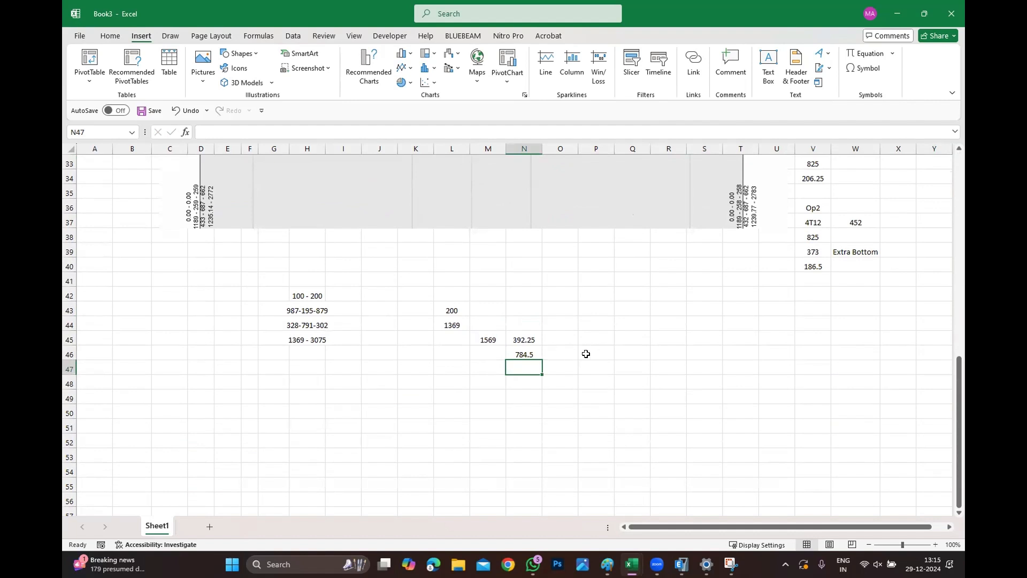
# Label the stirrup rows as "2 Legged" in O46 and "4 Legged" in O45.
pyautogui.click(568, 356)
pyautogui.write('2 Legged')
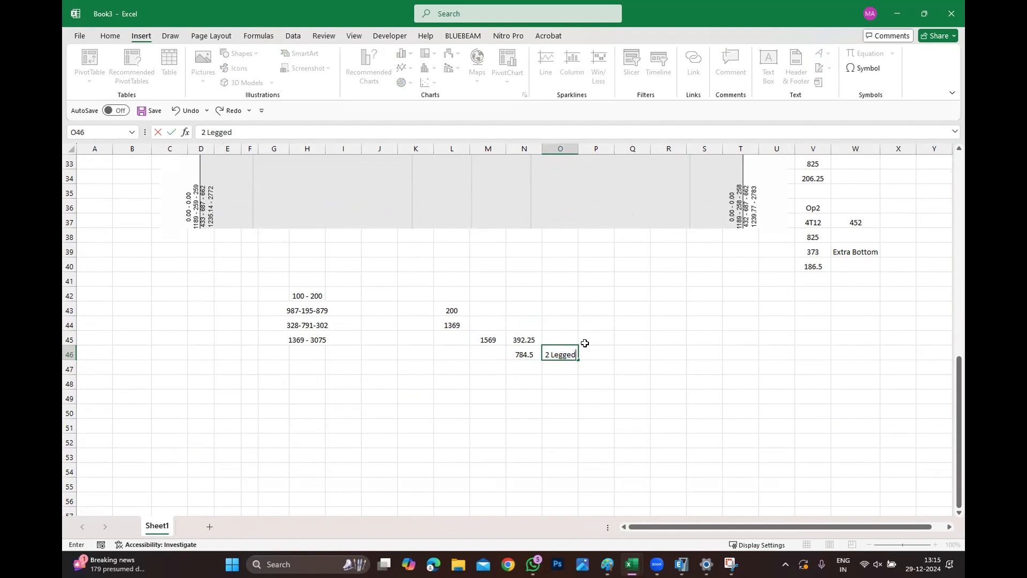
pyautogui.click(559, 333)
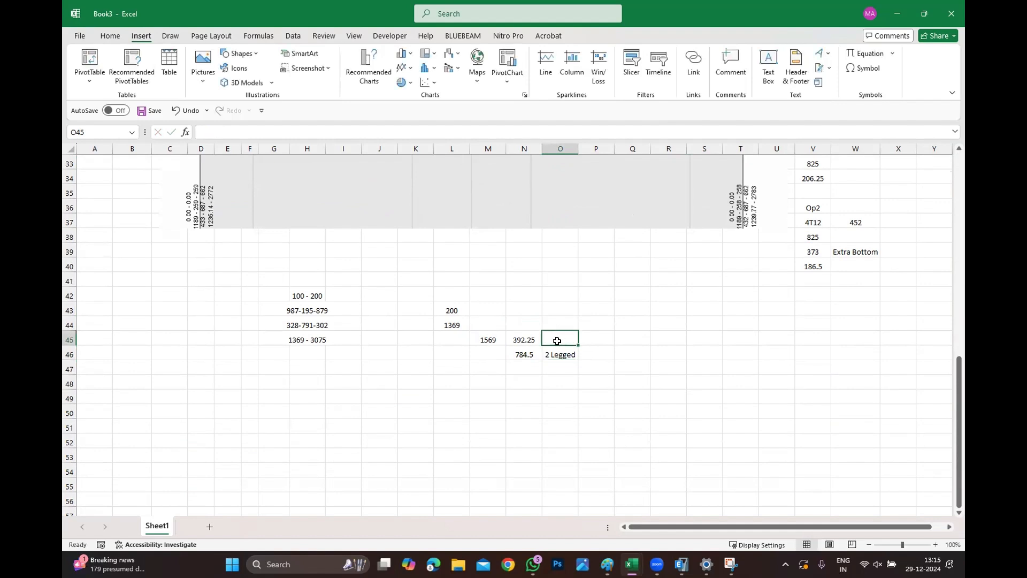
pyautogui.write('4 Legg')
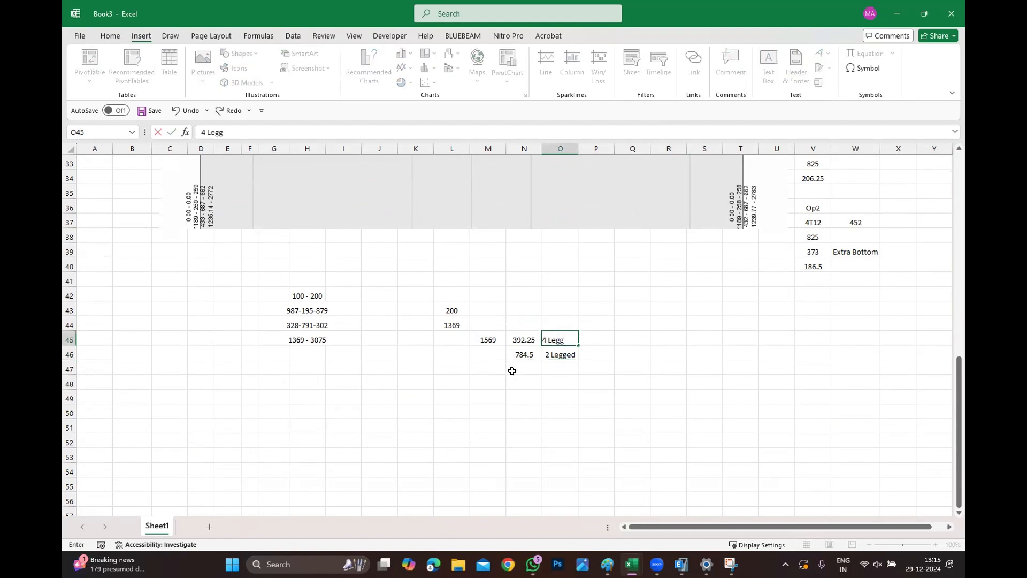
pyautogui.write('ed')
pyautogui.click(552, 395)
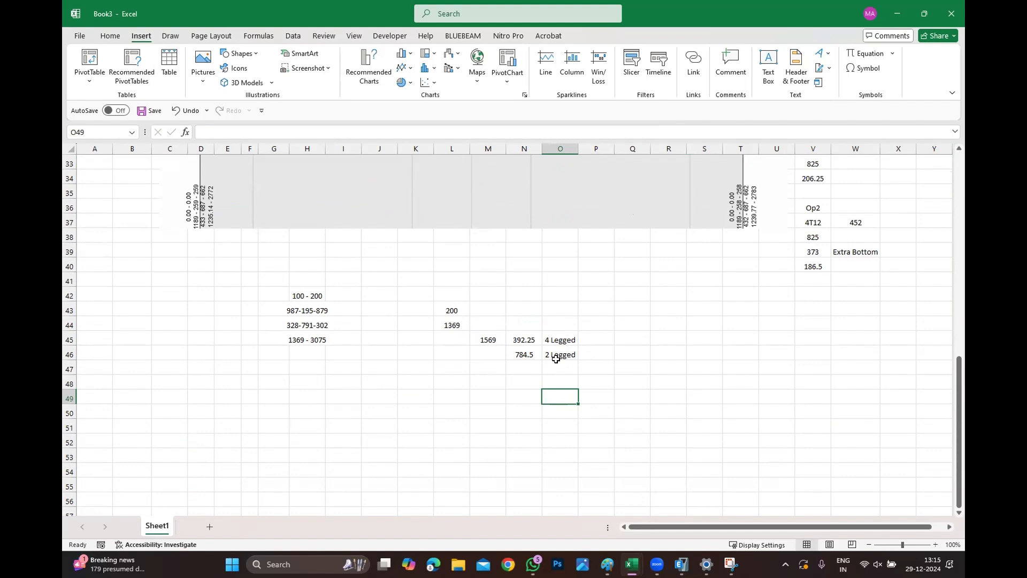
# Scroll through the sheet to review the bar area tables, beam section sketch and the beam shear result image.
pyautogui.click(527, 355)
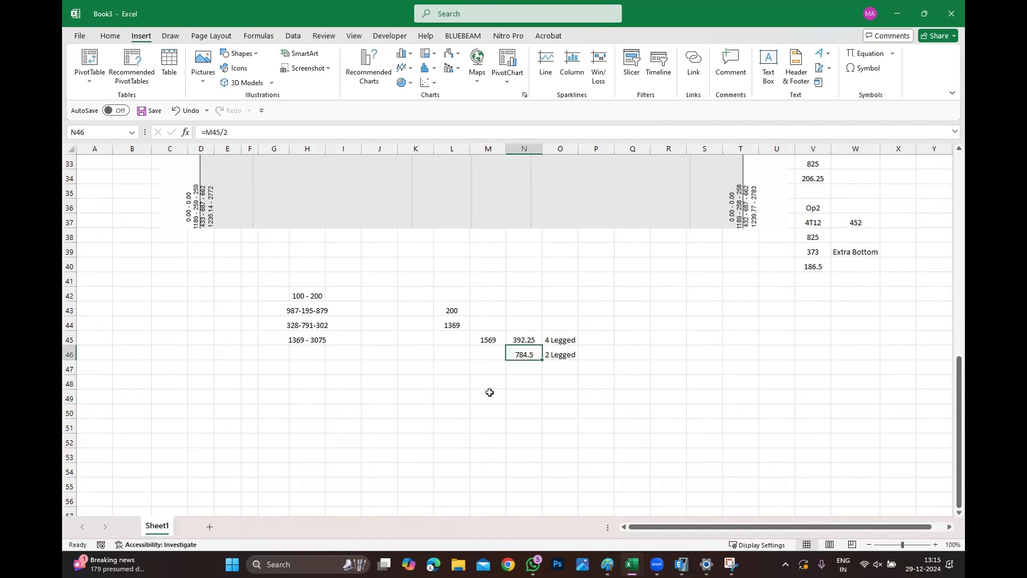
pyautogui.scroll(5, 428, 350)
pyautogui.scroll(5, 428, 351)
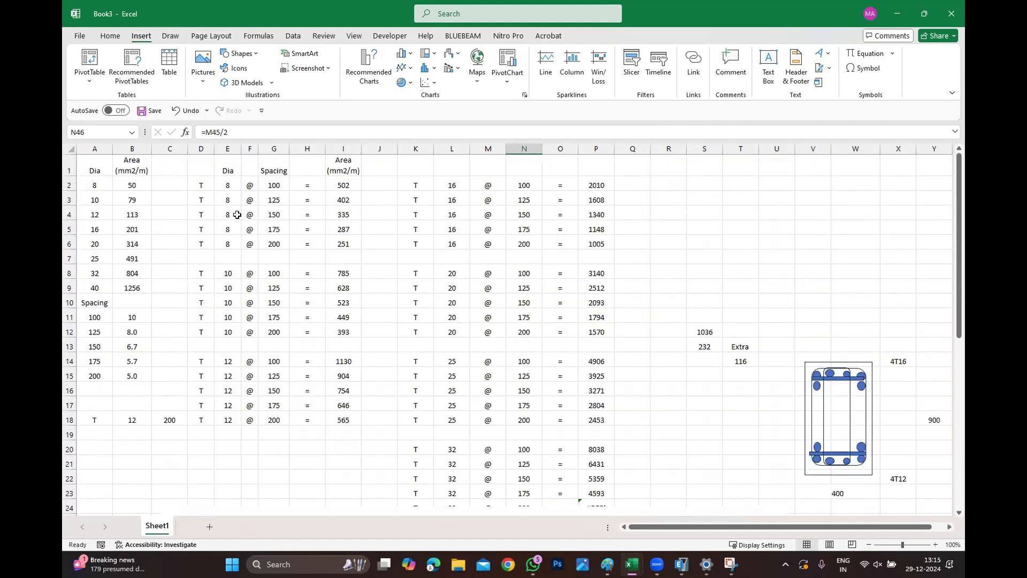
pyautogui.scroll(-12, 527, 351)
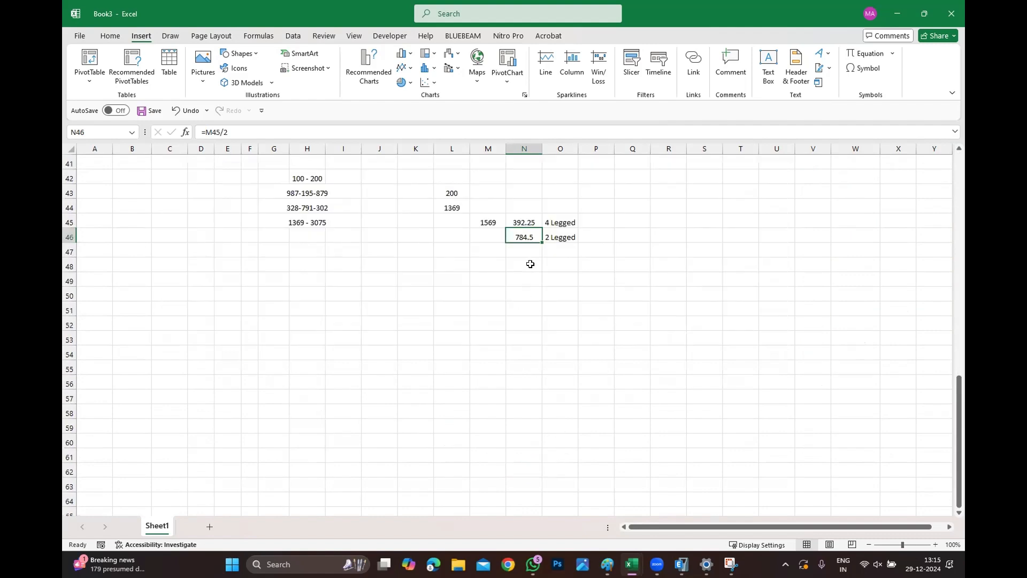
pyautogui.scroll(12, 420, 313)
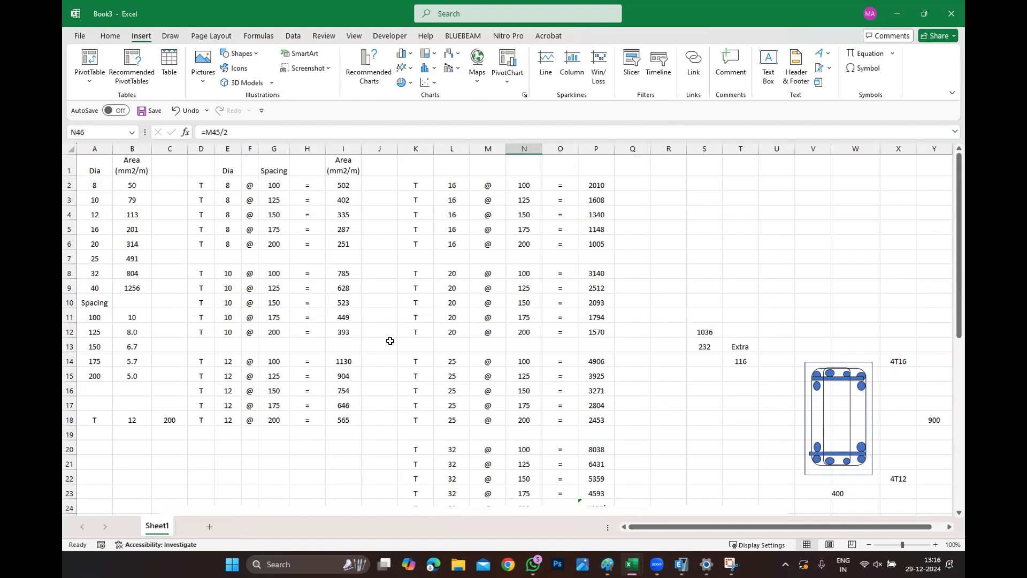
pyautogui.scroll(-13, 612, 415)
pyautogui.scroll(13, 348, 345)
pyautogui.scroll(1, 348, 345)
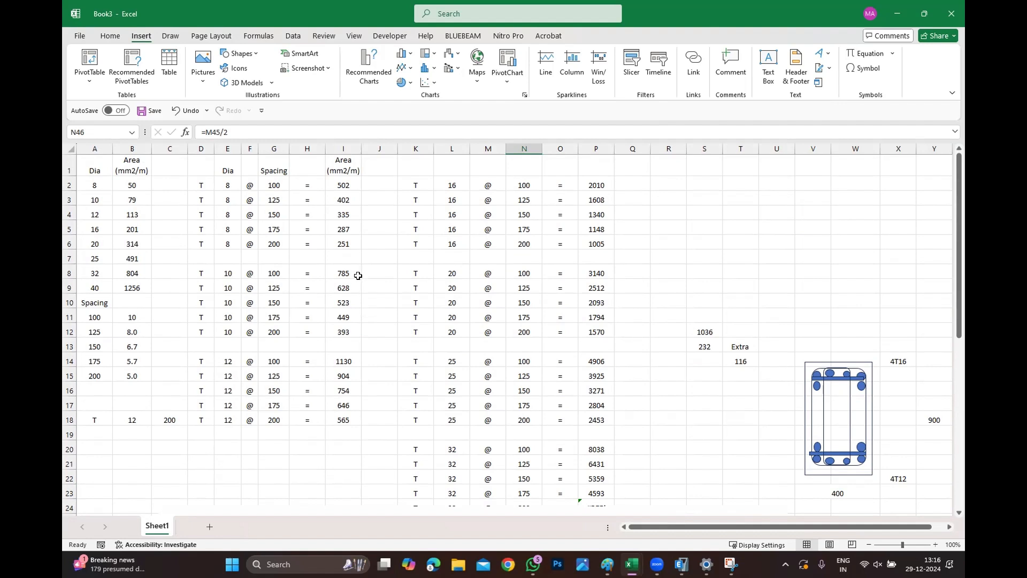
pyautogui.scroll(-13, 358, 264)
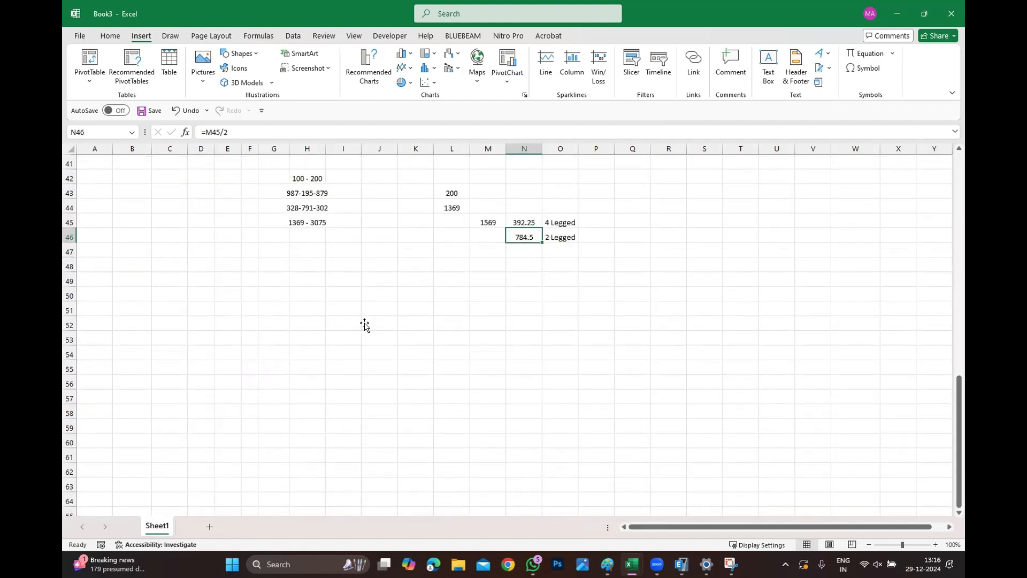
pyautogui.scroll(13, 353, 324)
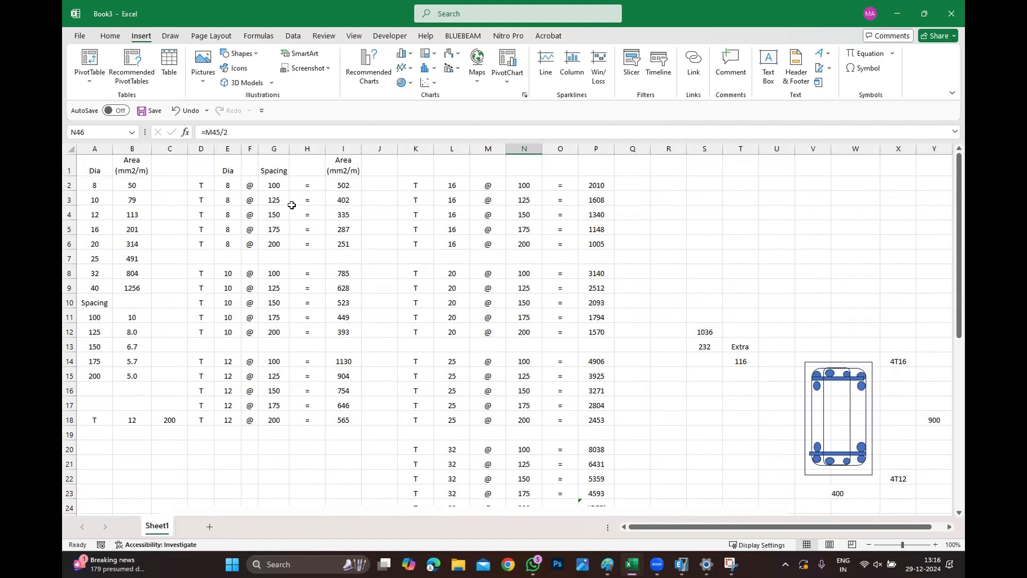
pyautogui.scroll(-5, 390, 225)
pyautogui.scroll(3, 403, 378)
pyautogui.scroll(-8, 423, 348)
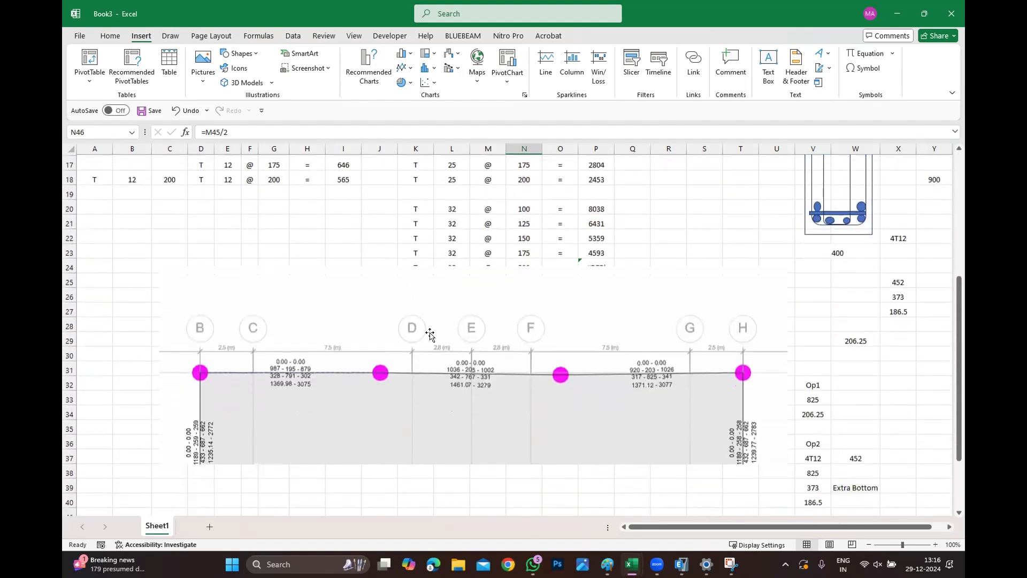
pyautogui.scroll(8, 562, 408)
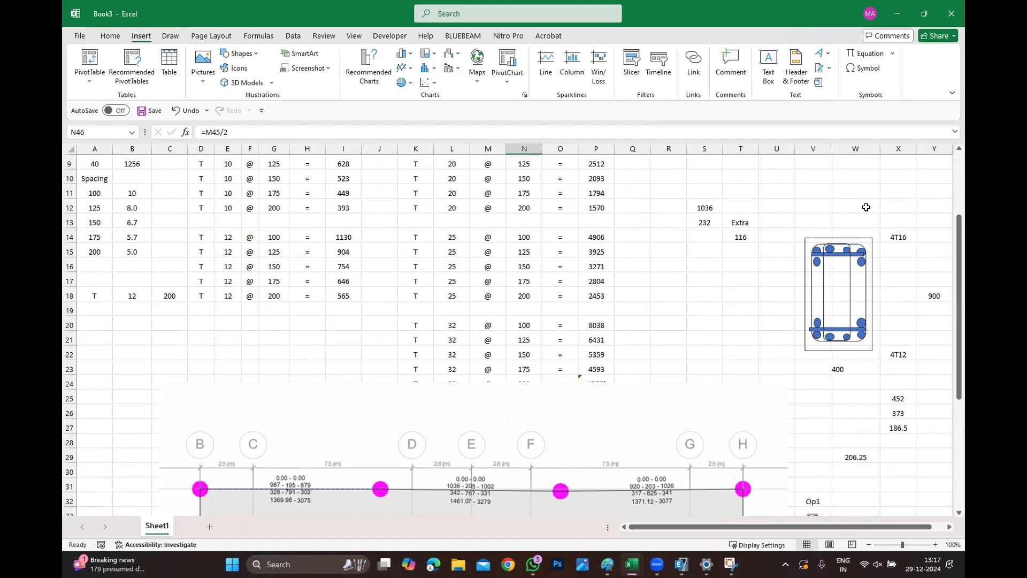
pyautogui.scroll(-3, 781, 289)
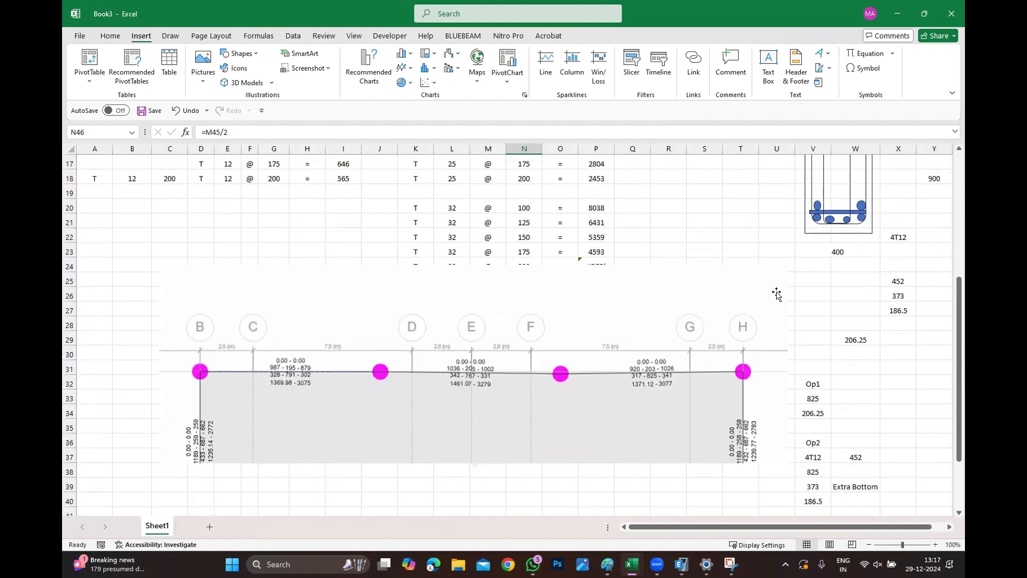
pyautogui.scroll(5, 778, 288)
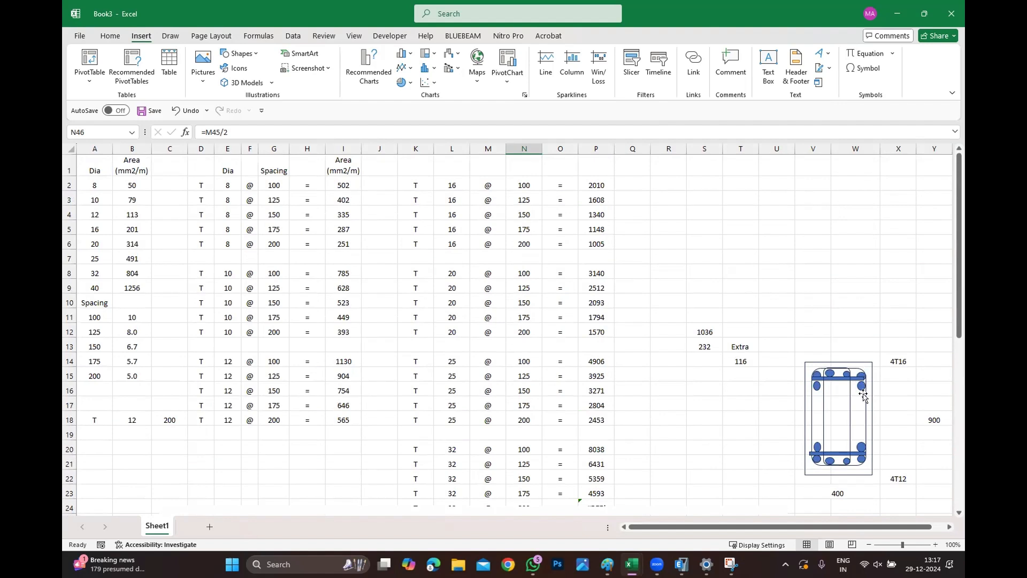
pyautogui.click(827, 240)
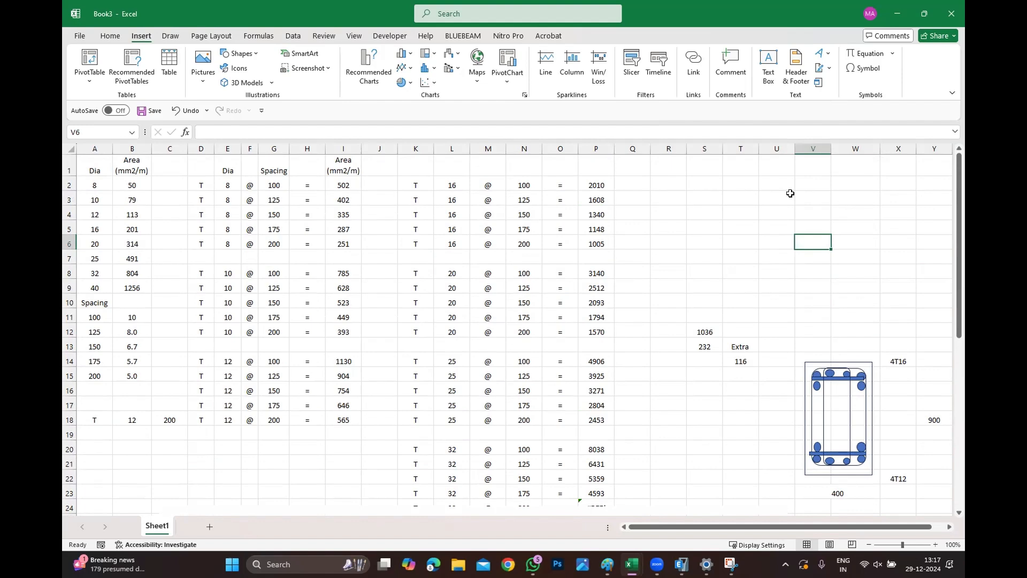
pyautogui.write('=')
pyautogui.press('Escape')
# Type the label "Requirded Face Bar" in E50 below the stirrup calculations.
pyautogui.scroll(-10, 569, 201)
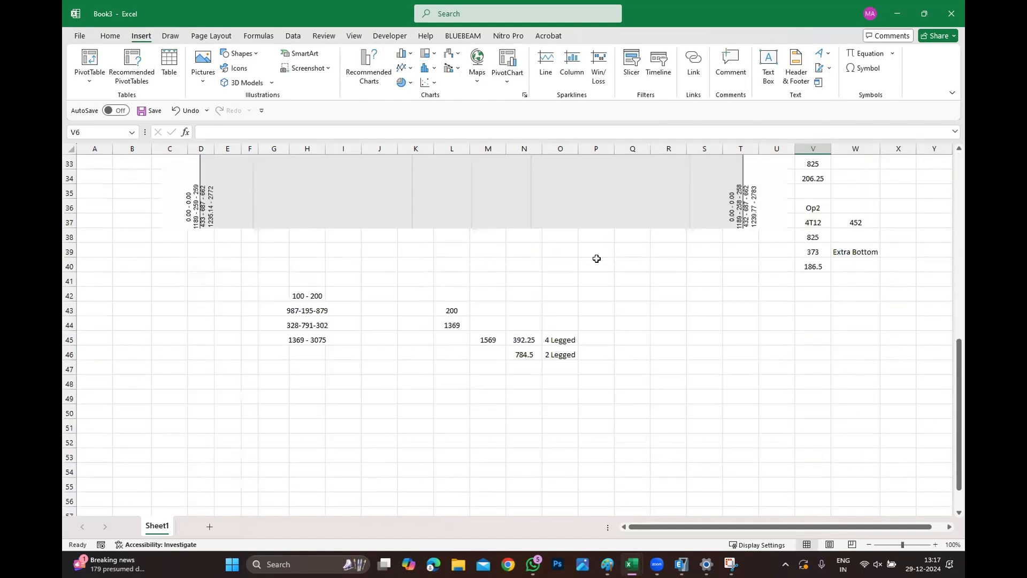
pyautogui.click(415, 486)
pyautogui.click(447, 422)
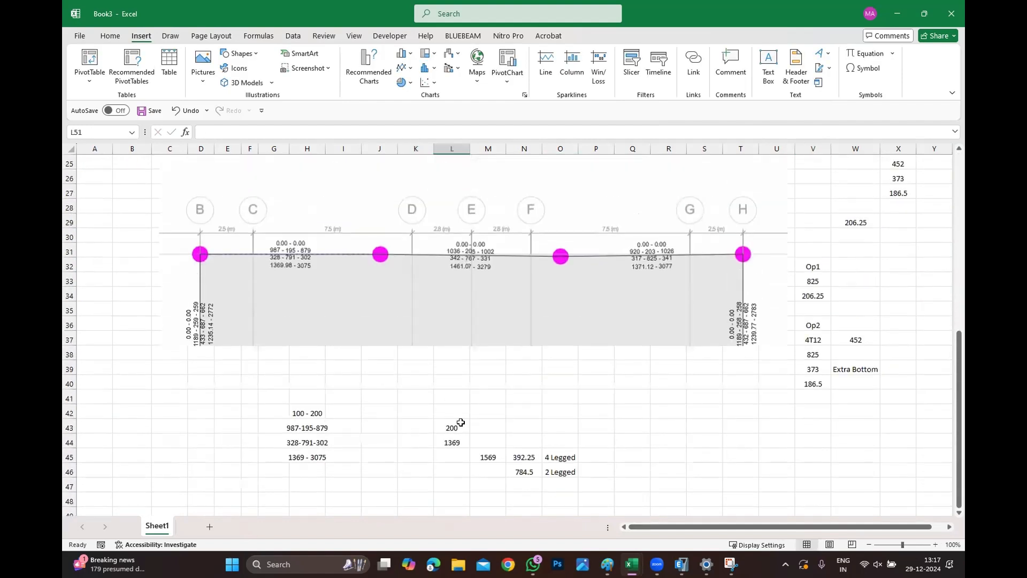
pyautogui.click(265, 399)
pyautogui.click(248, 402)
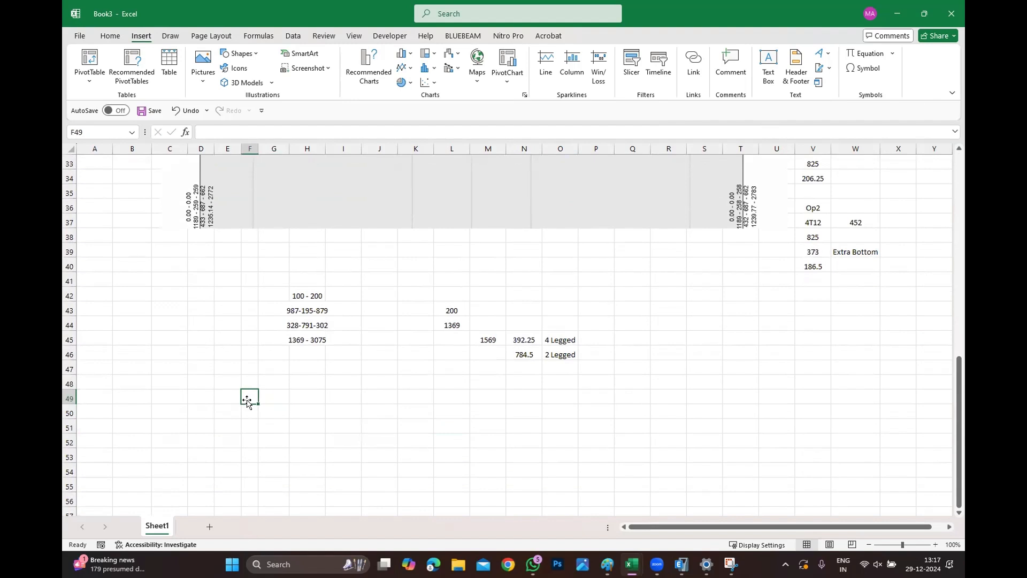
pyautogui.press('Down')
pyautogui.write('Requirded')
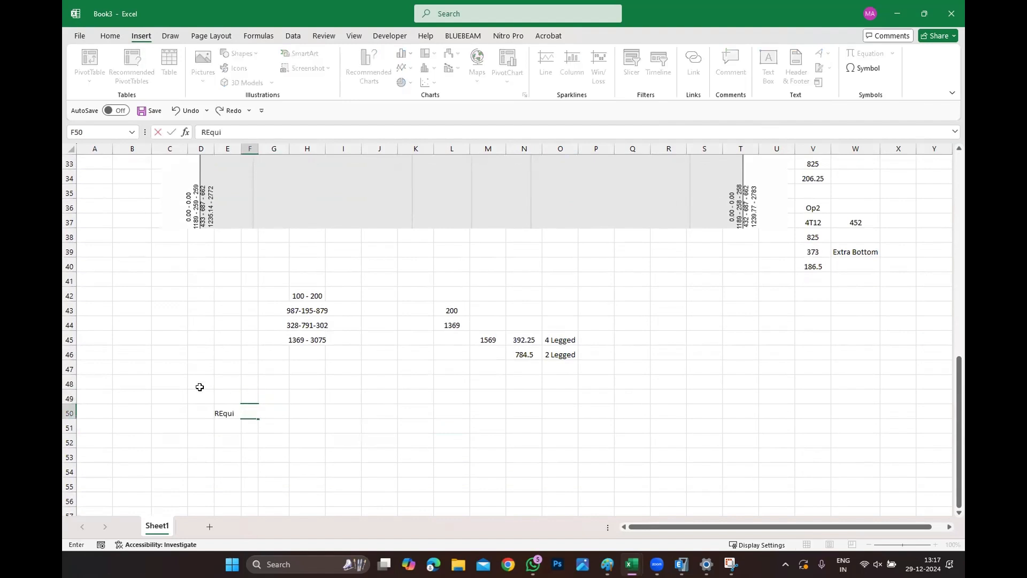
pyautogui.write(' Face')
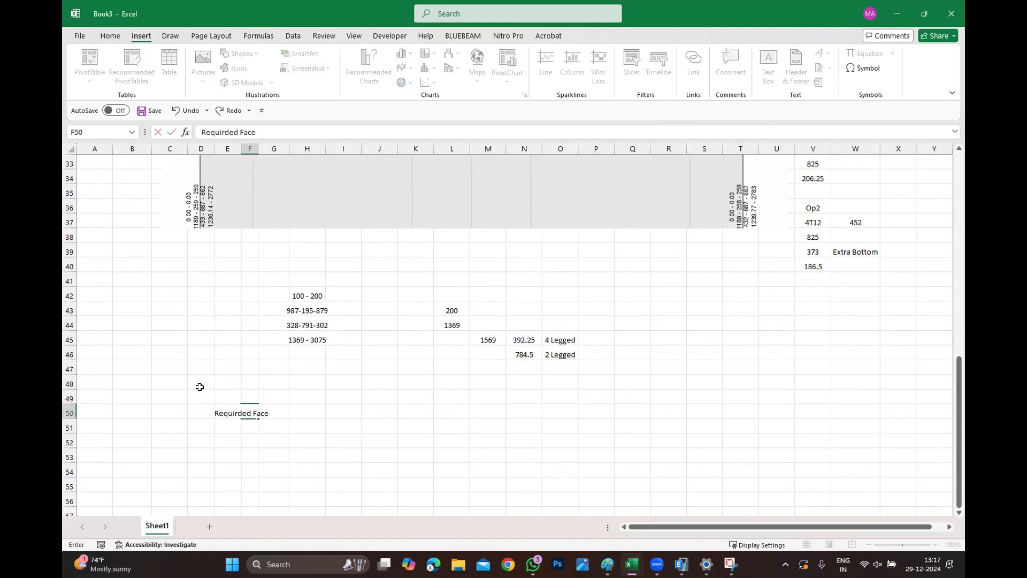
pyautogui.write(' Bar')
pyautogui.click(425, 442)
# Enter the required face bar value =3279 in H50 beside the label.
pyautogui.click(322, 411)
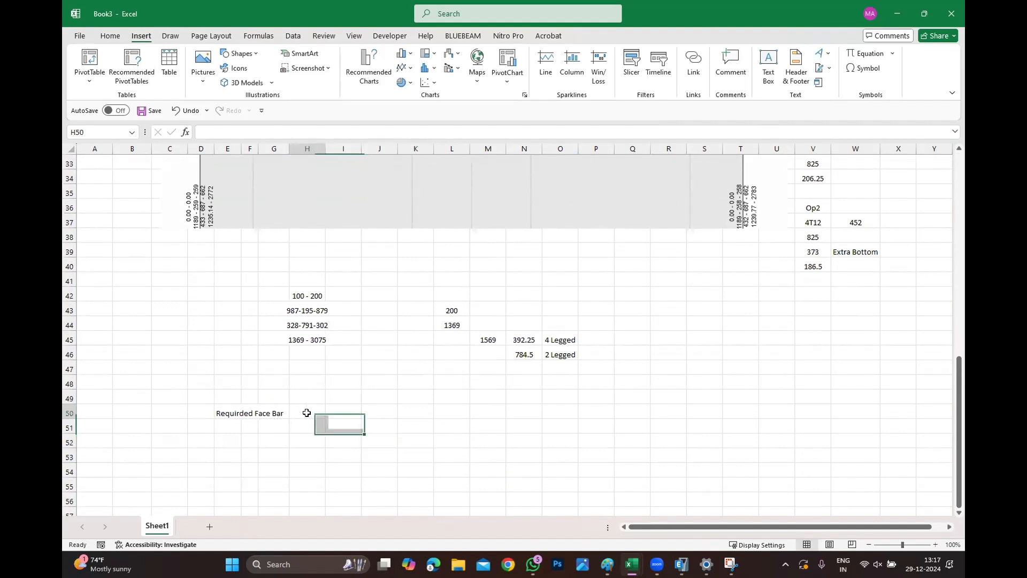
pyautogui.write('=')
pyautogui.scroll(5, 321, 410)
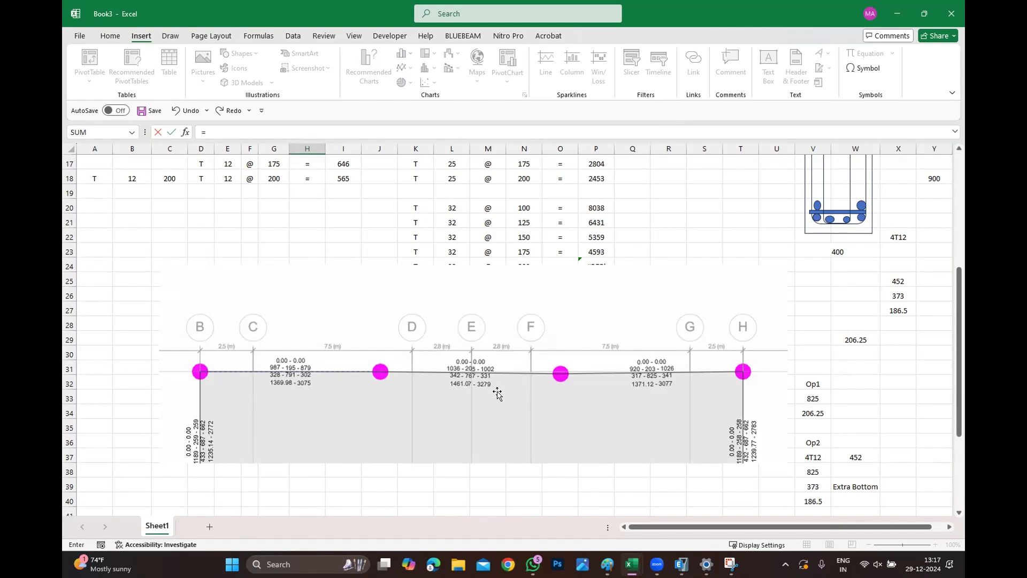
pyautogui.scroll(1, 505, 390)
pyautogui.scroll(-6, 507, 392)
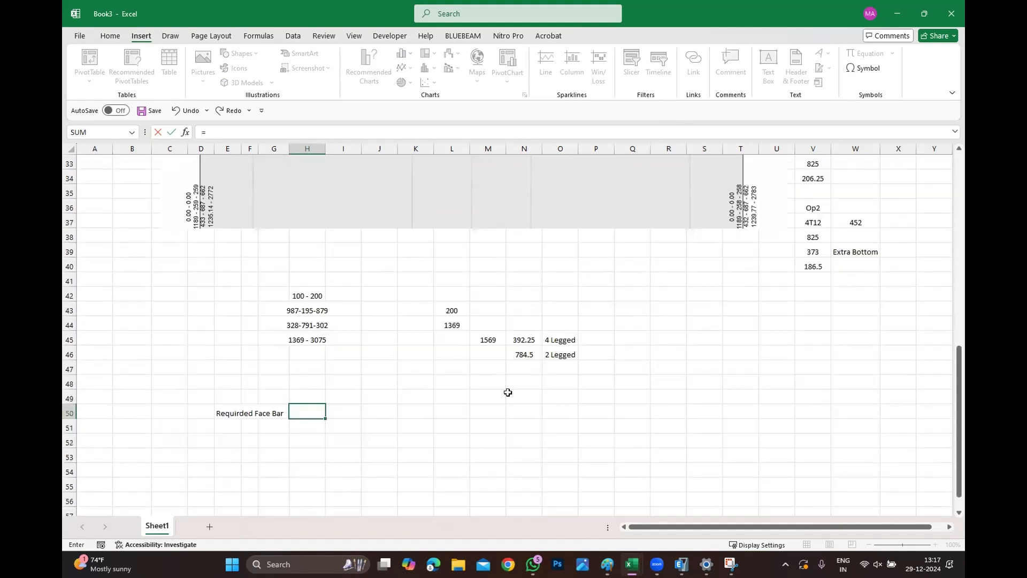
pyautogui.write('33279')
pyautogui.press('BackSpace')
pyautogui.press('BackSpace')
pyautogui.press('BackSpace')
pyautogui.press('BackSpace')
pyautogui.press('BackSpace')
pyautogui.write('3279')
pyautogui.click(403, 471)
# Enter a formula in I50 dividing H50 by 2.
pyautogui.click(340, 424)
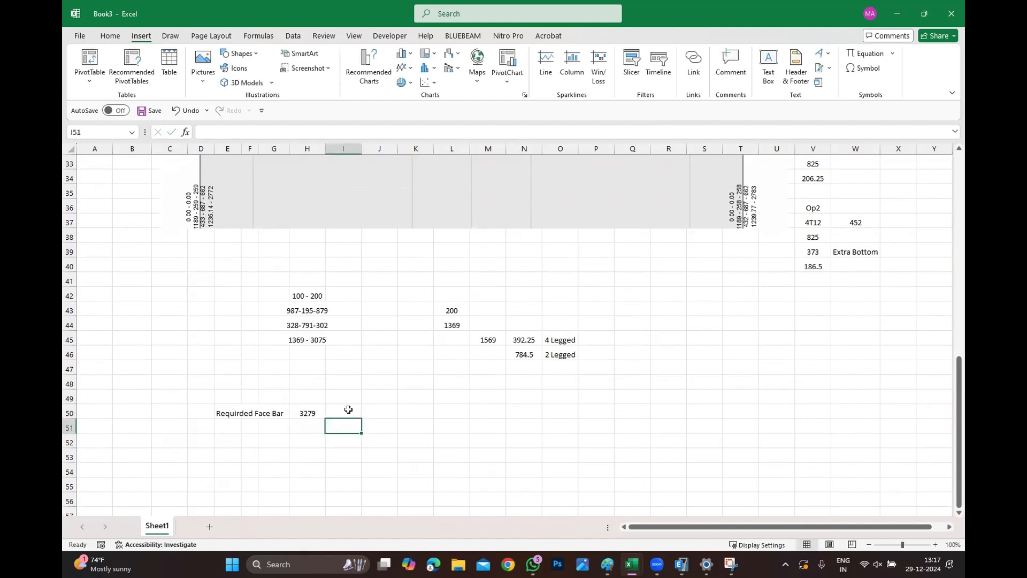
pyautogui.click(349, 409)
pyautogui.write('=')
pyautogui.click(294, 413)
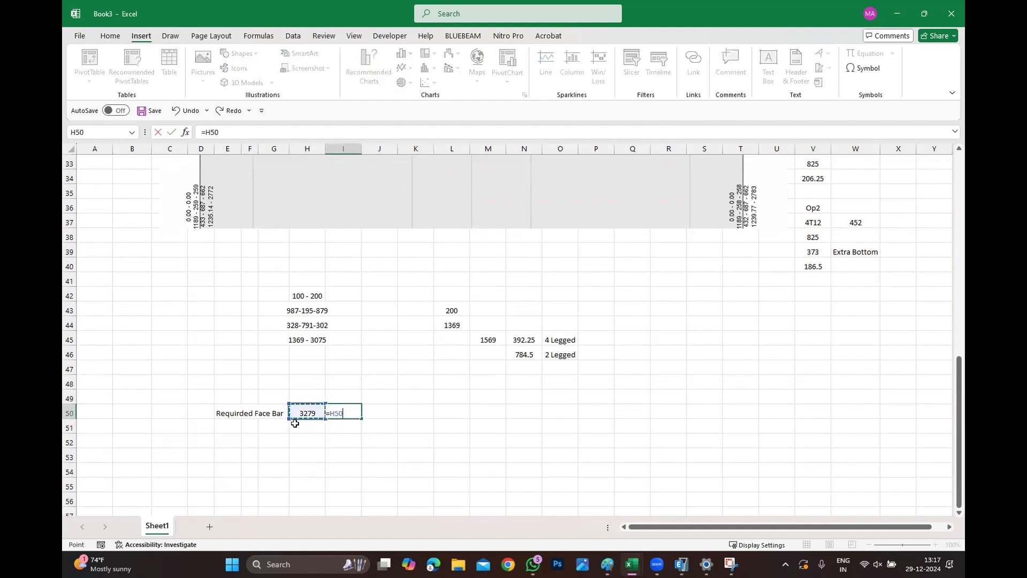
pyautogui.write('/2')
pyautogui.press('Return')
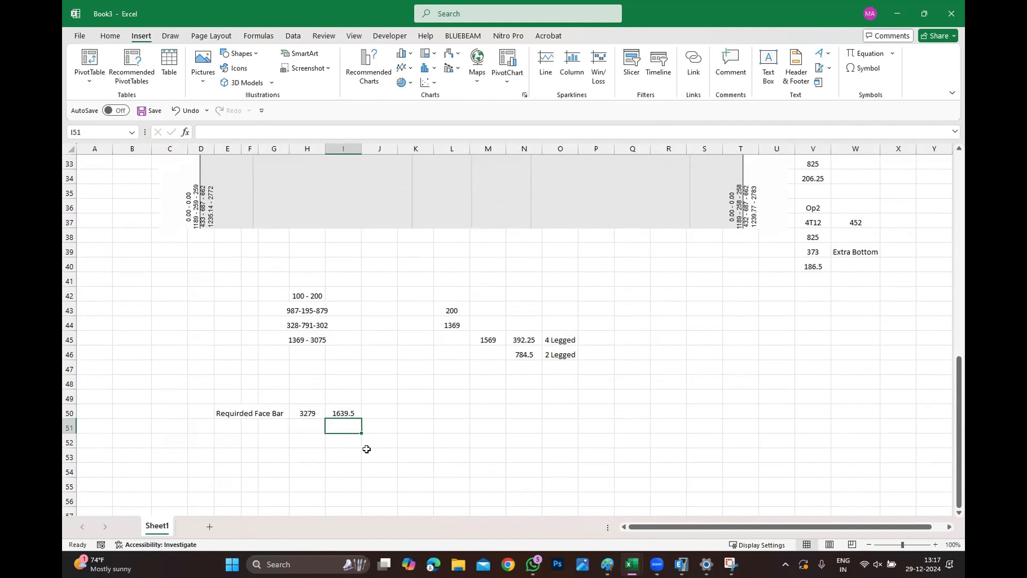
# List the face bar choices 1T16, 1T16 and 1T12 in I52 to I54.
pyautogui.click(328, 444)
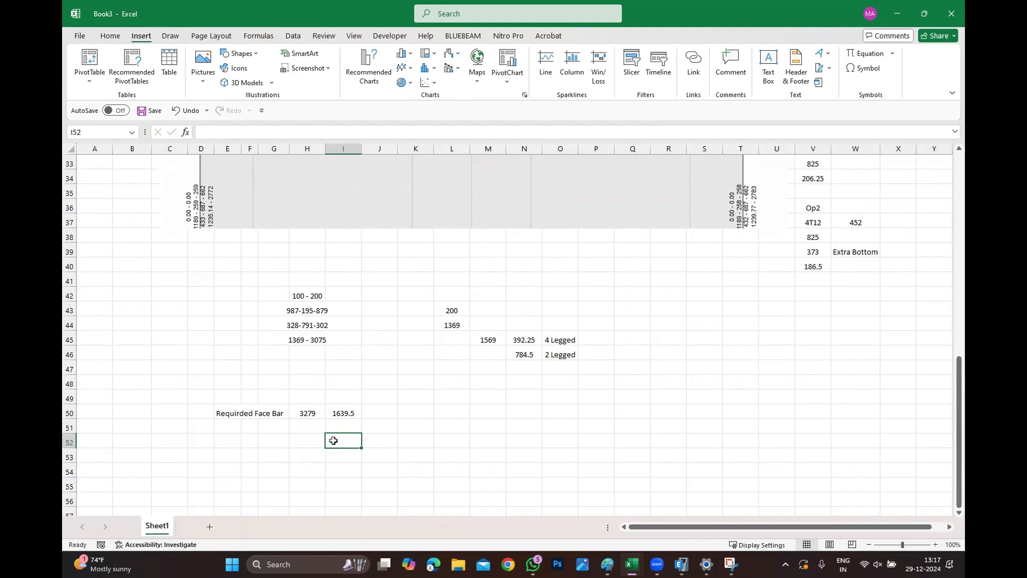
pyautogui.write('1T16')
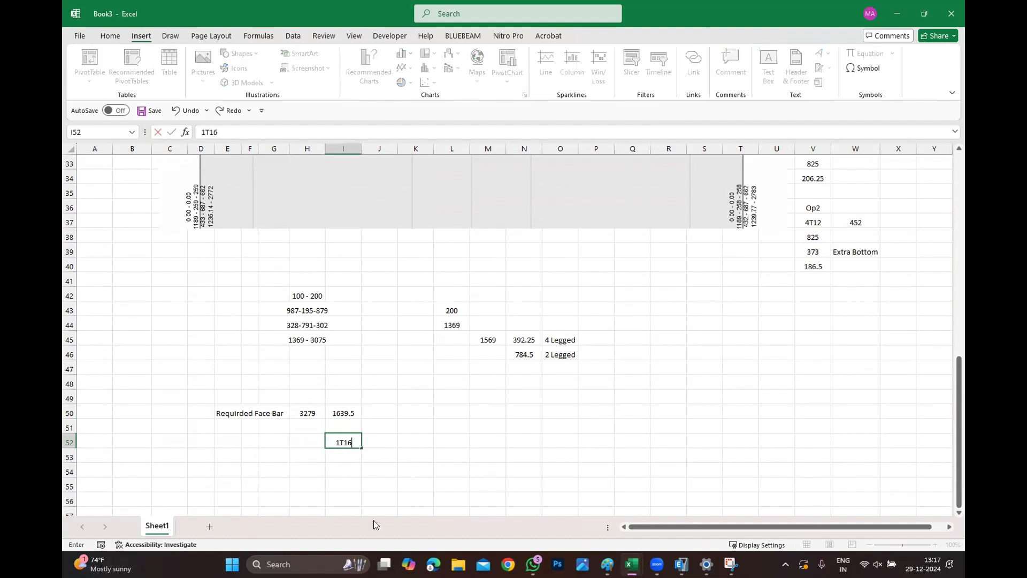
pyautogui.press('Return')
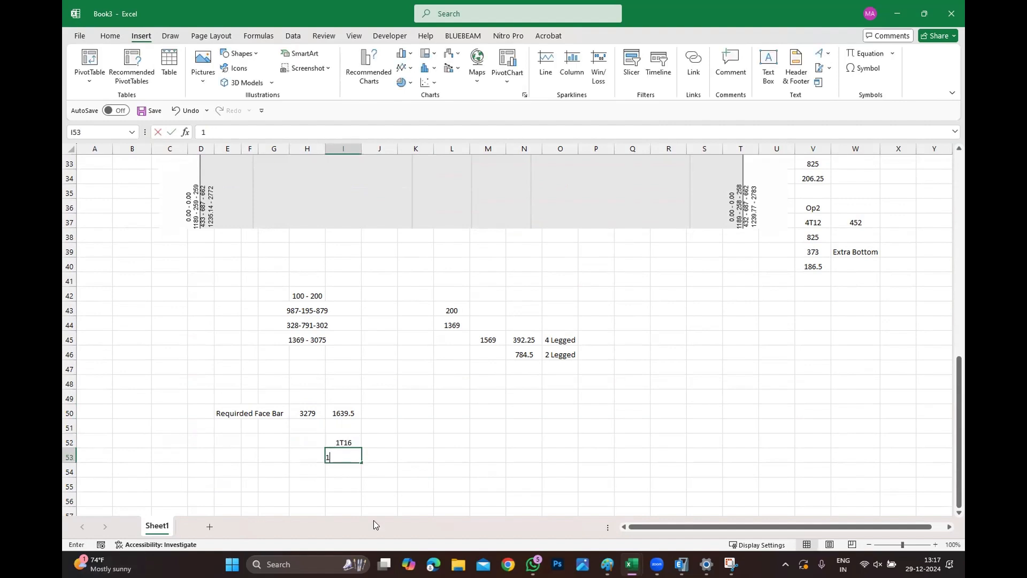
pyautogui.write('1T16')
pyautogui.press('Return')
pyautogui.write('1T12')
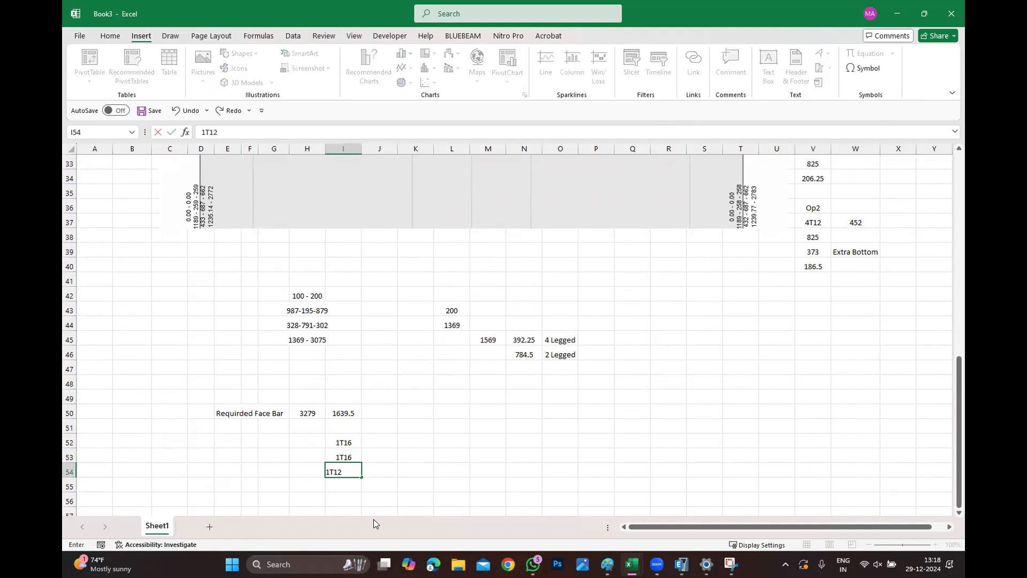
pyautogui.press('Return')
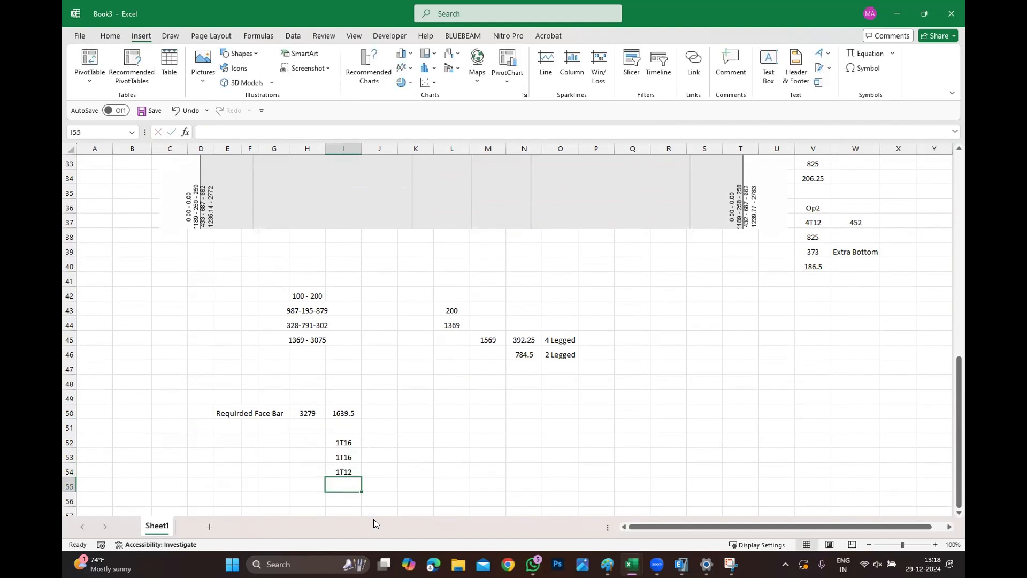
# Enter =201+201+113 in J54 to total the chosen face bar areas.
pyautogui.click(394, 470)
pyautogui.write('=')
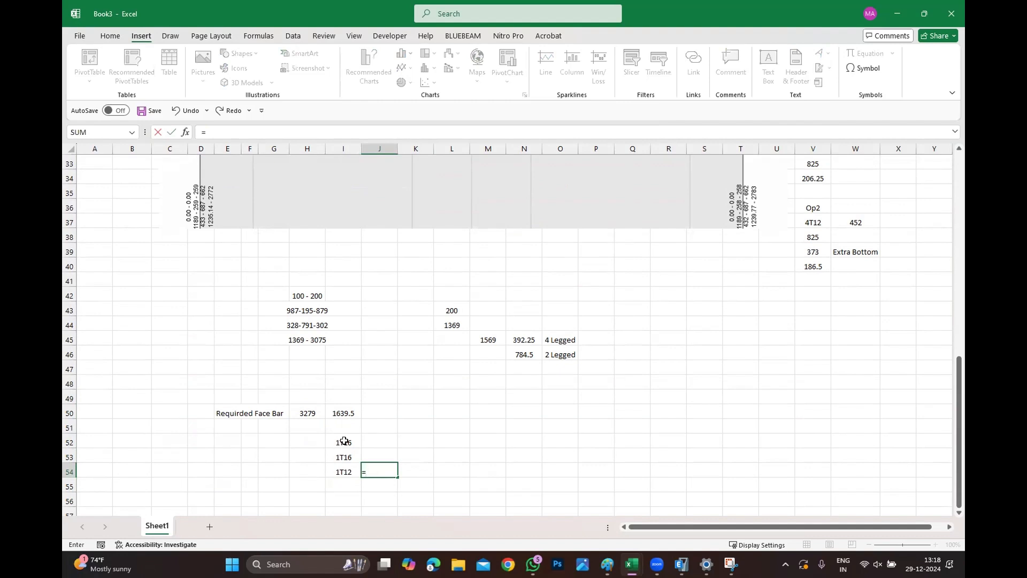
pyautogui.write('201+201+113')
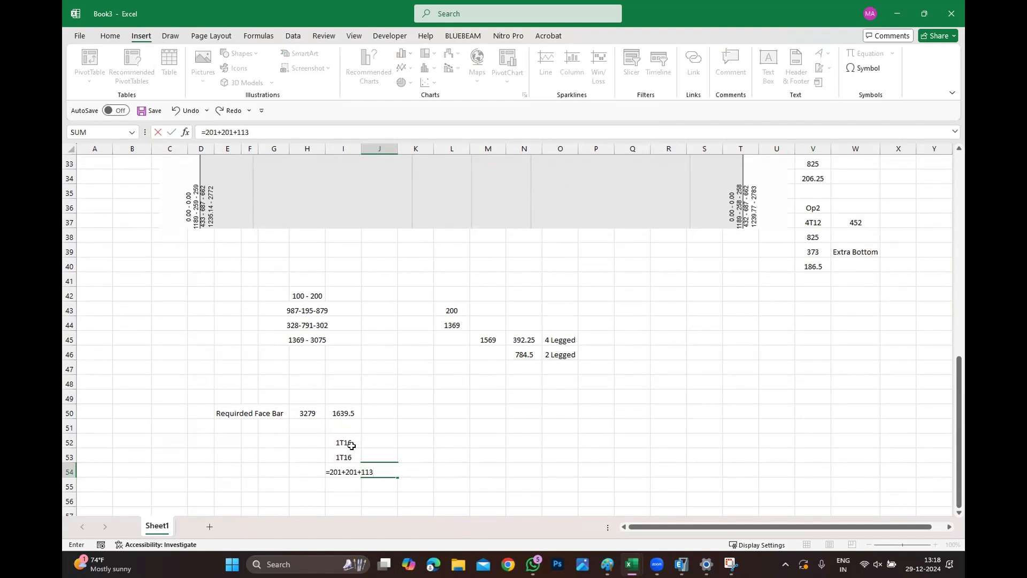
pyautogui.press('Return')
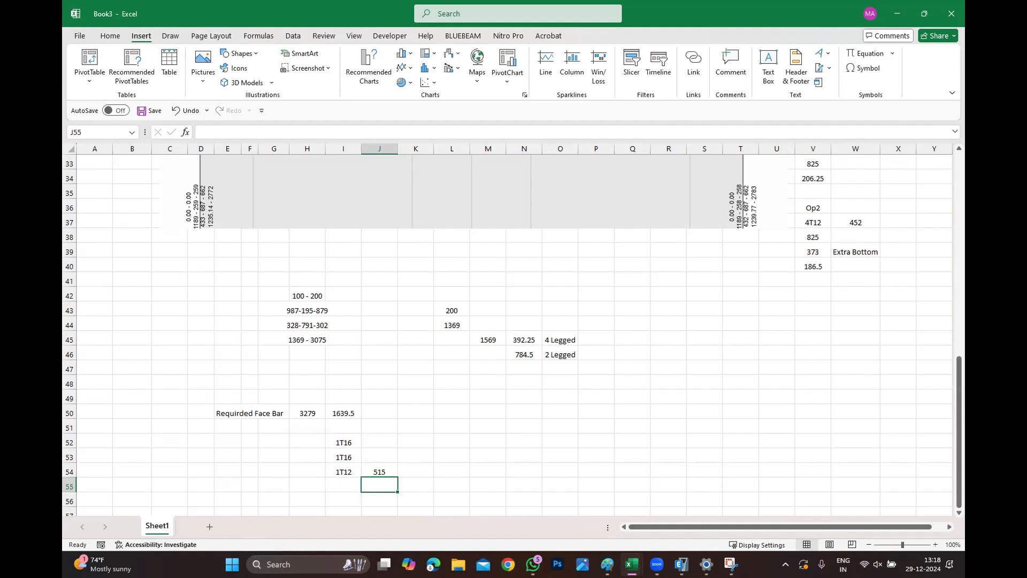
# Enter a formula in K54 subtracting J54 from I50.
pyautogui.click(419, 470)
pyautogui.write('=')
pyautogui.click(350, 407)
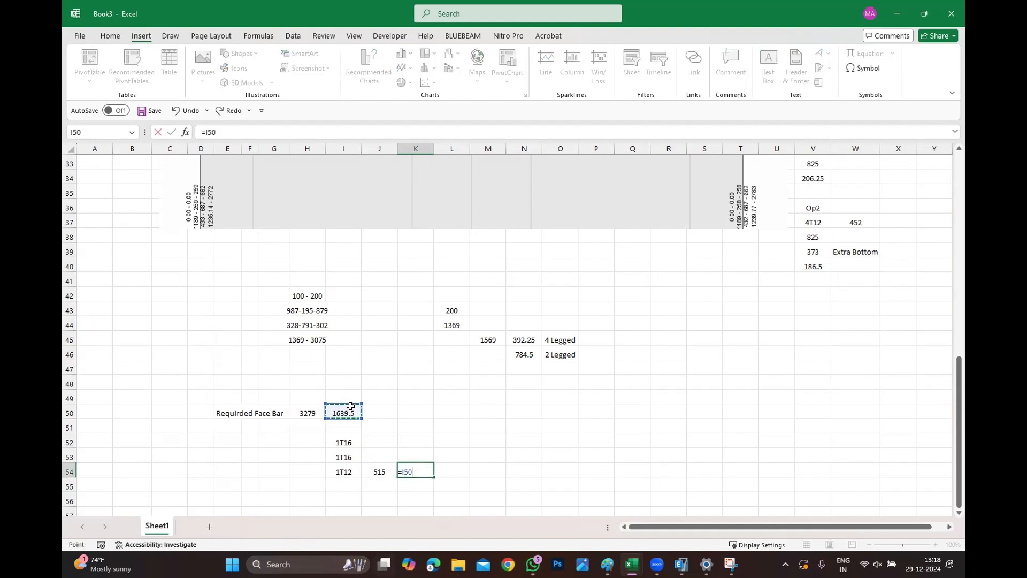
pyautogui.write('=')
pyautogui.press('BackSpace')
pyautogui.write('-')
pyautogui.write('J54')
pyautogui.press('Return')
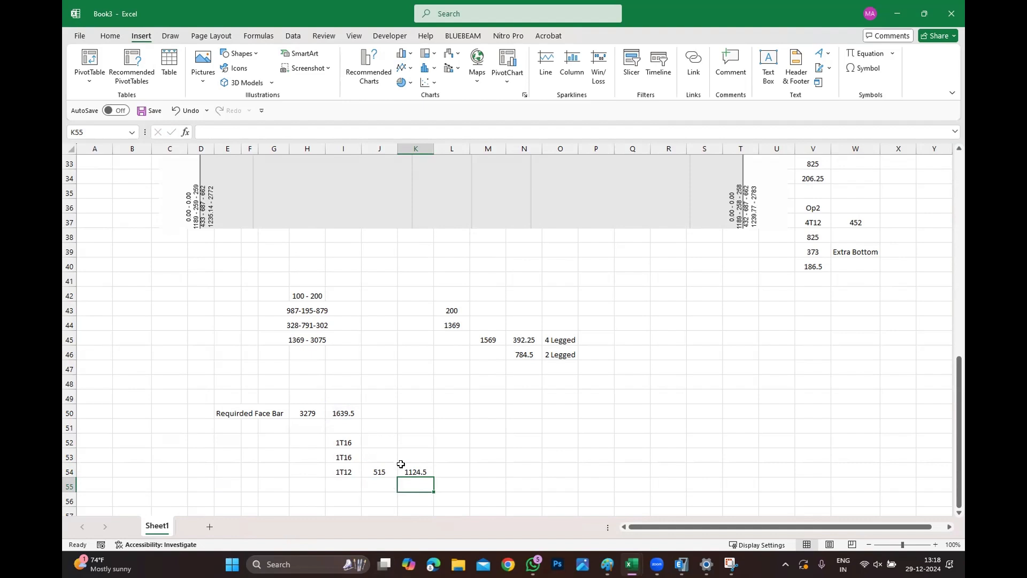
# Enter a formula in L55 dividing K54 by 6.
pyautogui.doubleClick(349, 407)
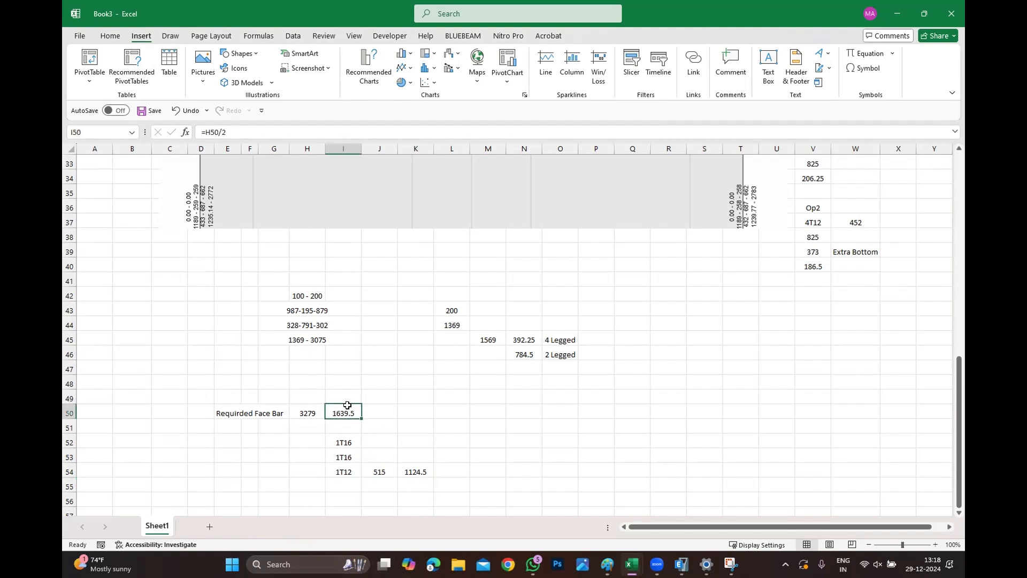
pyautogui.hotkey('ctrl', 'Return')
pyautogui.click(453, 483)
pyautogui.write('=')
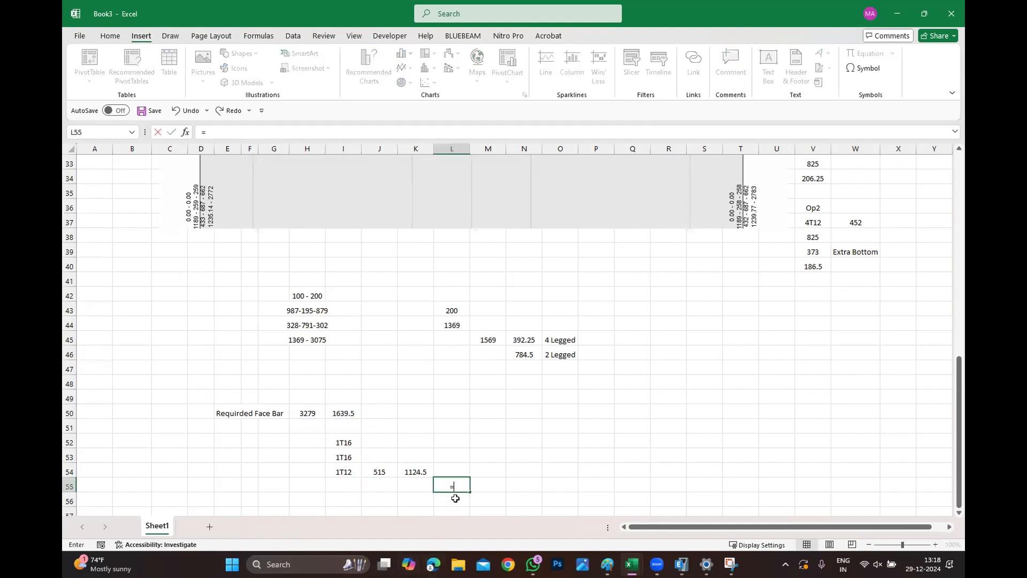
pyautogui.click(413, 470)
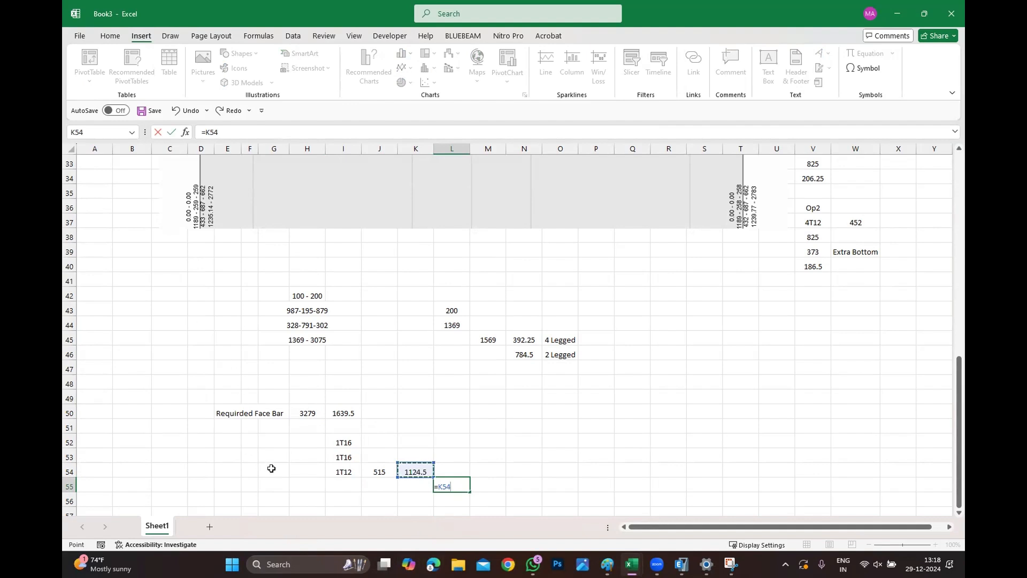
pyautogui.write('/6')
pyautogui.press('Return')
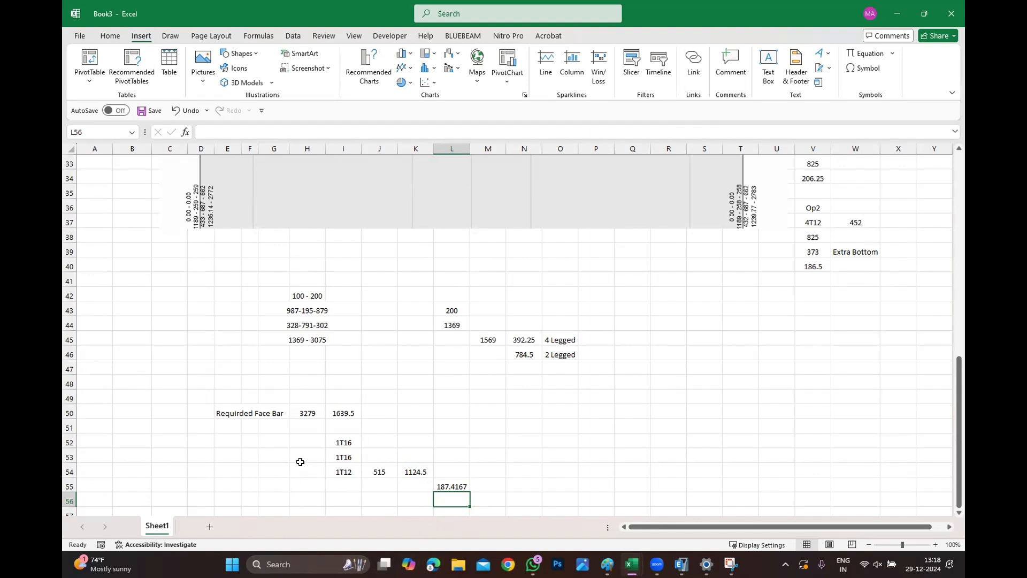
# Switch to the Office Building ETABS window and display the elevation view along grid B.
pyautogui.scroll(8, 658, 309)
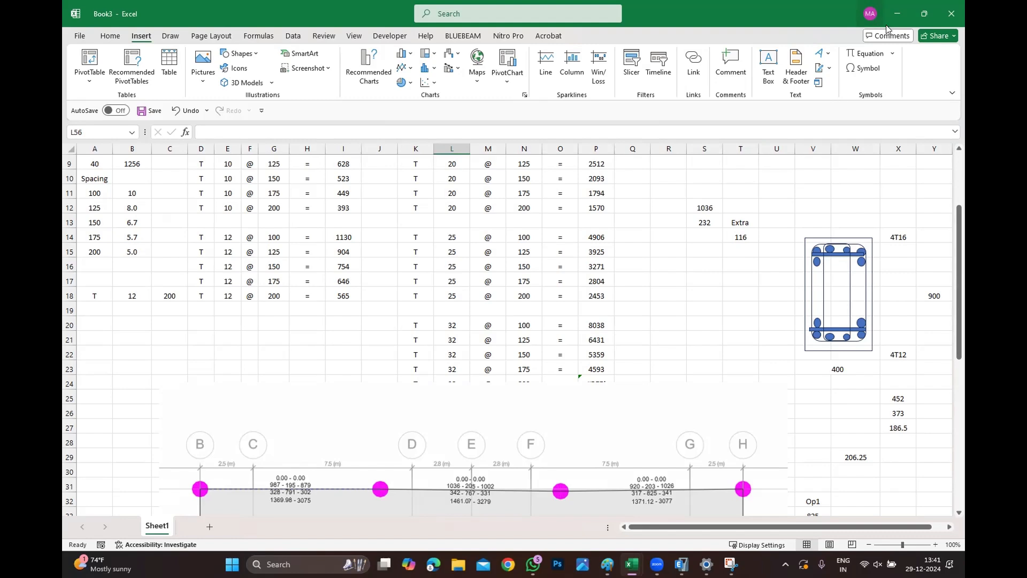
pyautogui.click(908, 12)
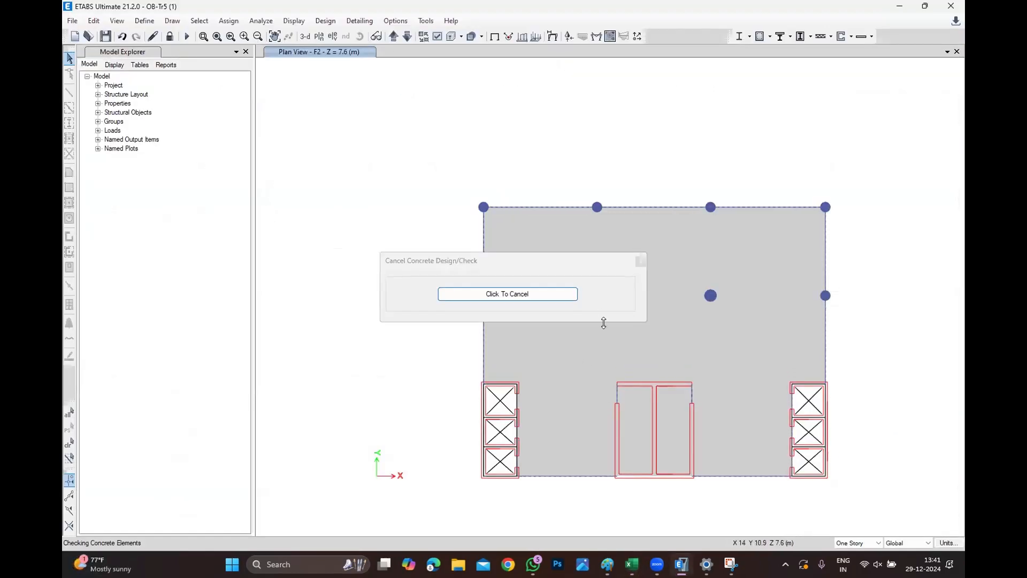
pyautogui.click(545, 293)
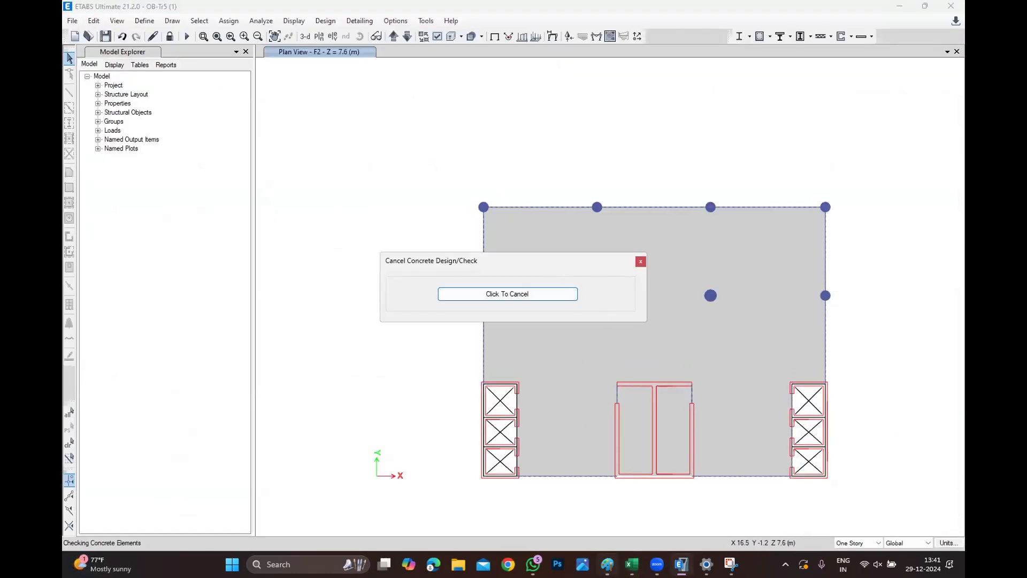
pyautogui.moveTo(681, 564)
pyautogui.click(615, 527)
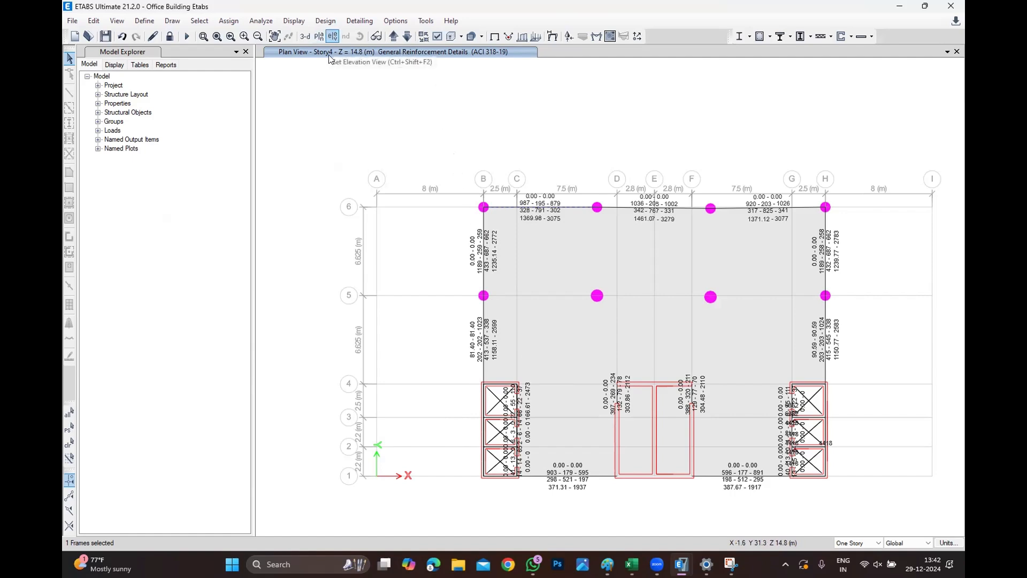
pyautogui.click(332, 36)
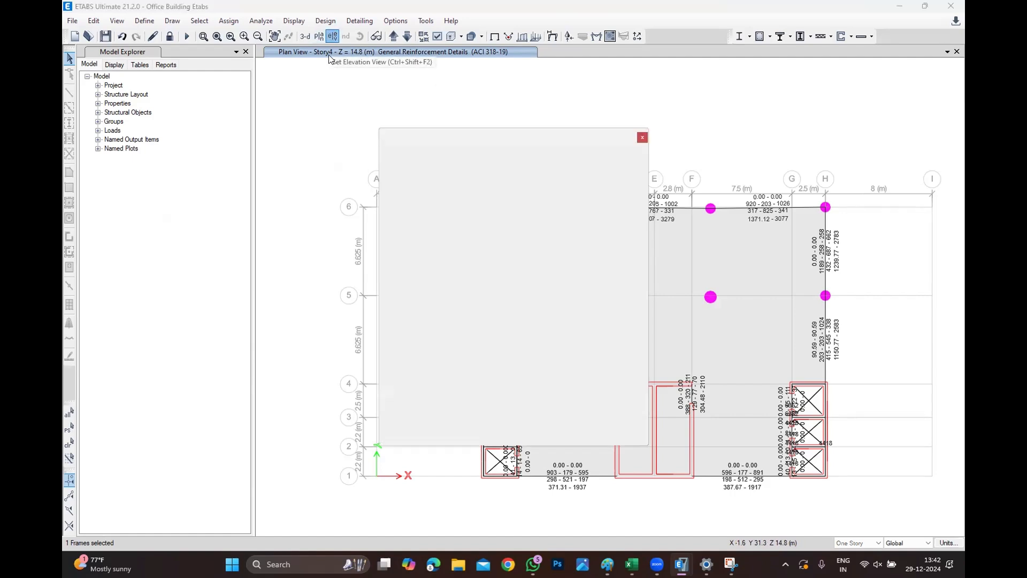
pyautogui.click(432, 228)
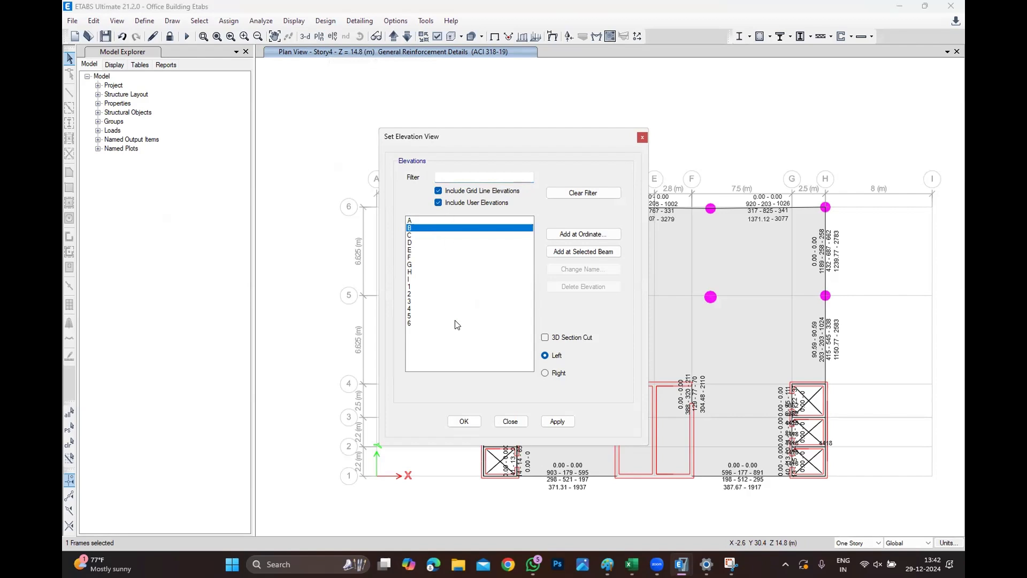
pyautogui.click(465, 423)
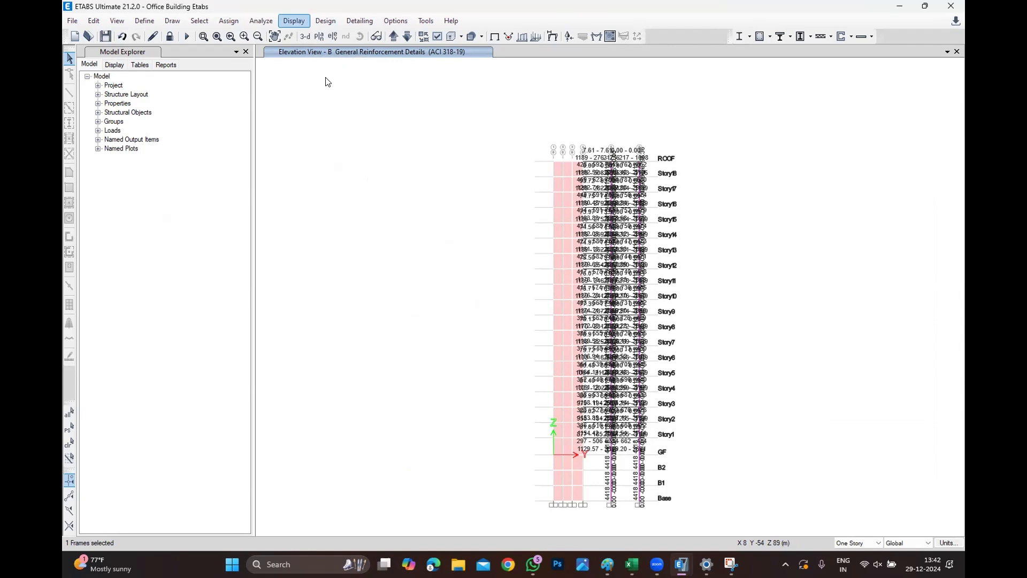
# Set the minimum graphic font size in the graphics preferences to 3 points.
pyautogui.click(396, 22)
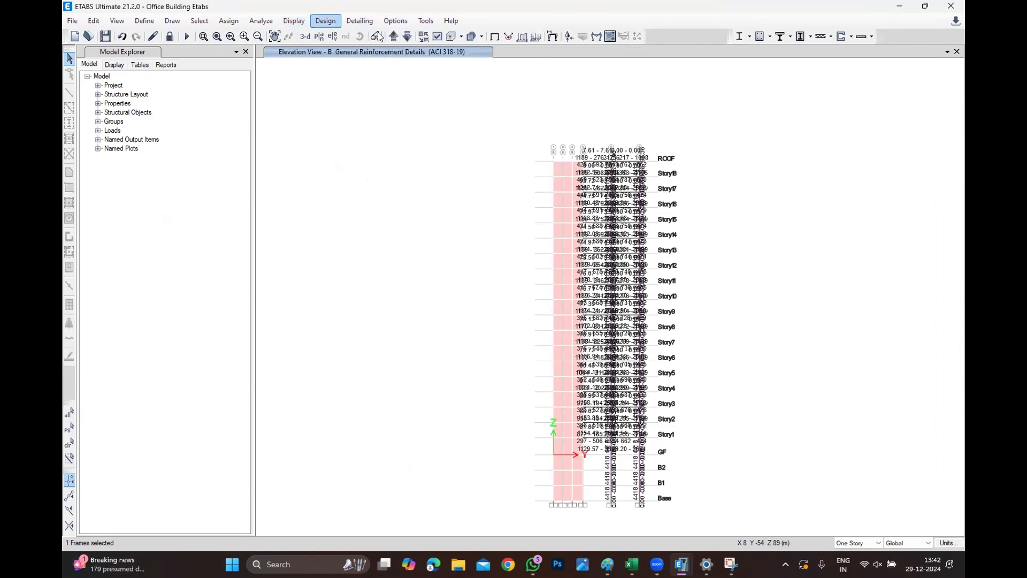
pyautogui.click(395, 20)
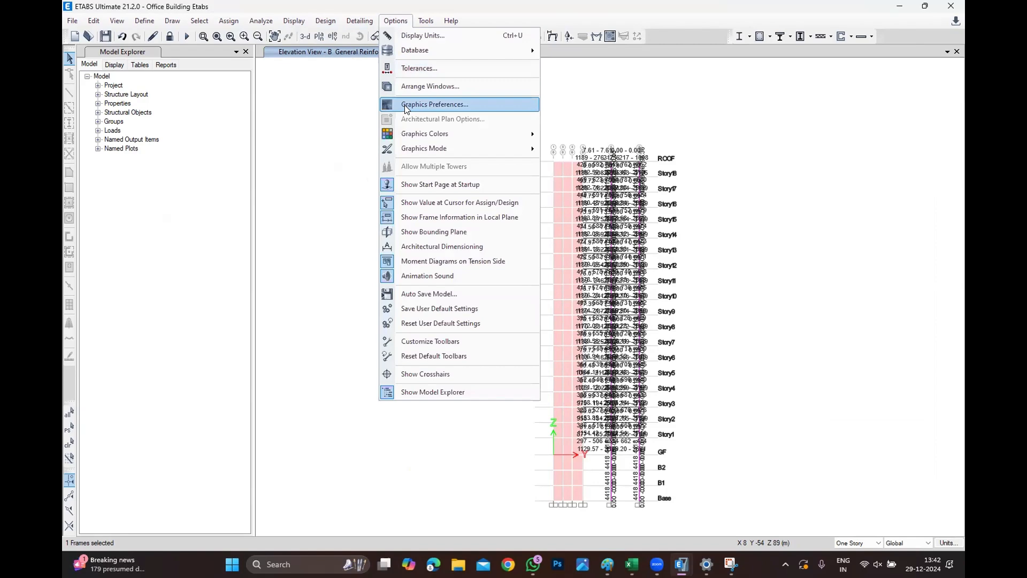
pyautogui.click(405, 105)
pyautogui.doubleClick(540, 216)
pyautogui.write('3')
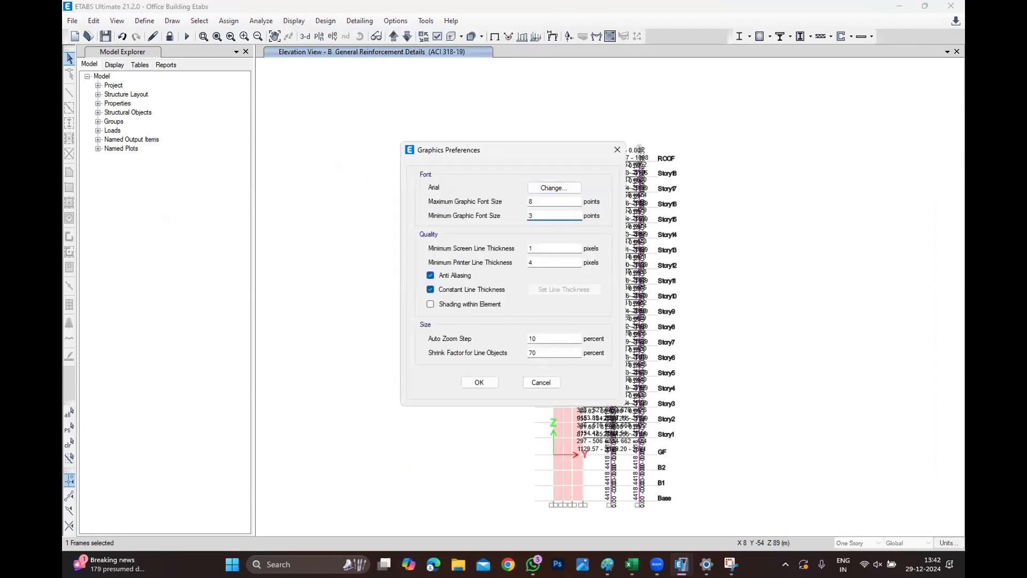
pyautogui.click(479, 383)
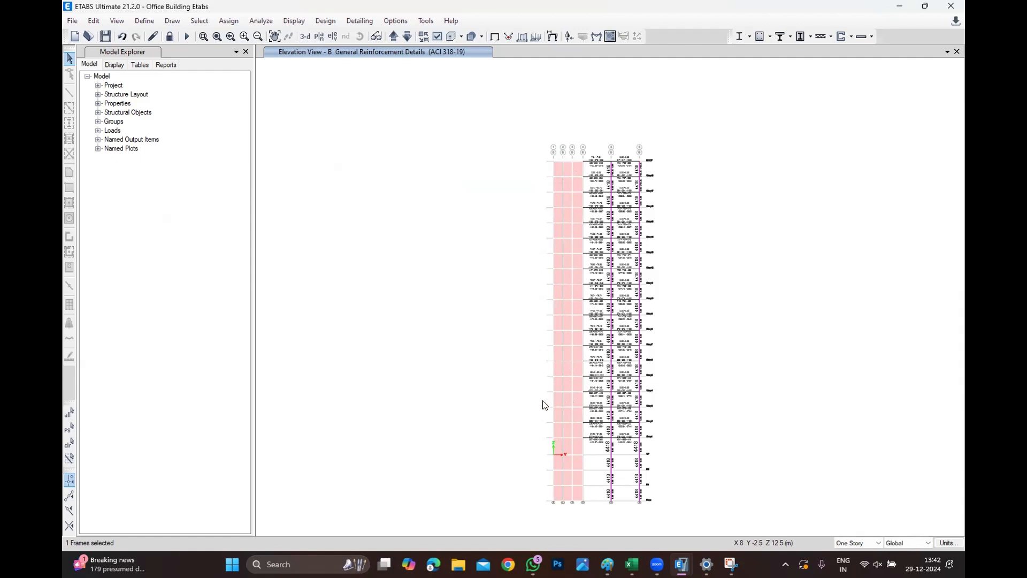
# Open the ROOF plan view and inspect the concrete beam design details for the beam near grid E.
pyautogui.scroll(2, 665, 229)
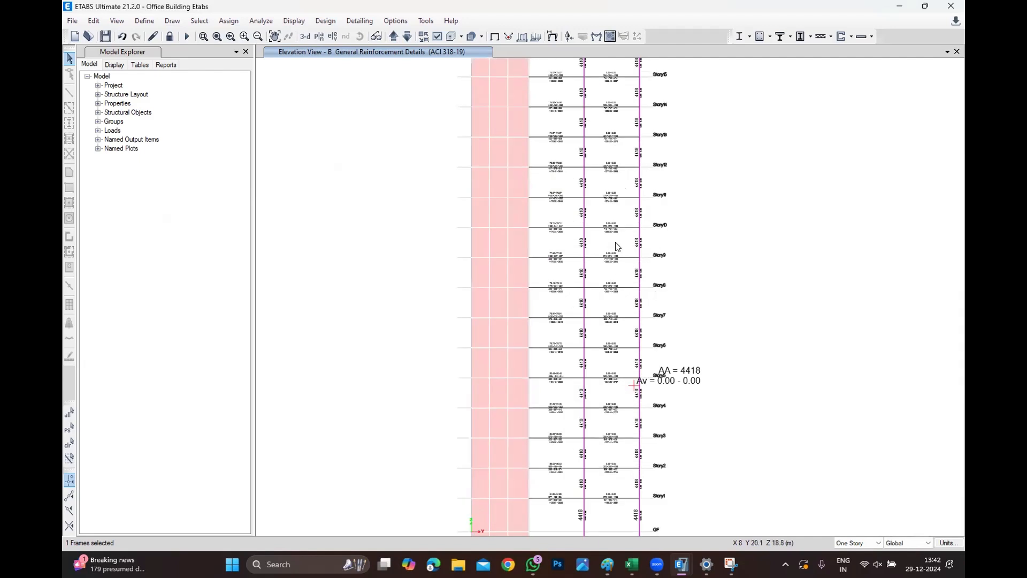
pyautogui.scroll(2, 618, 246)
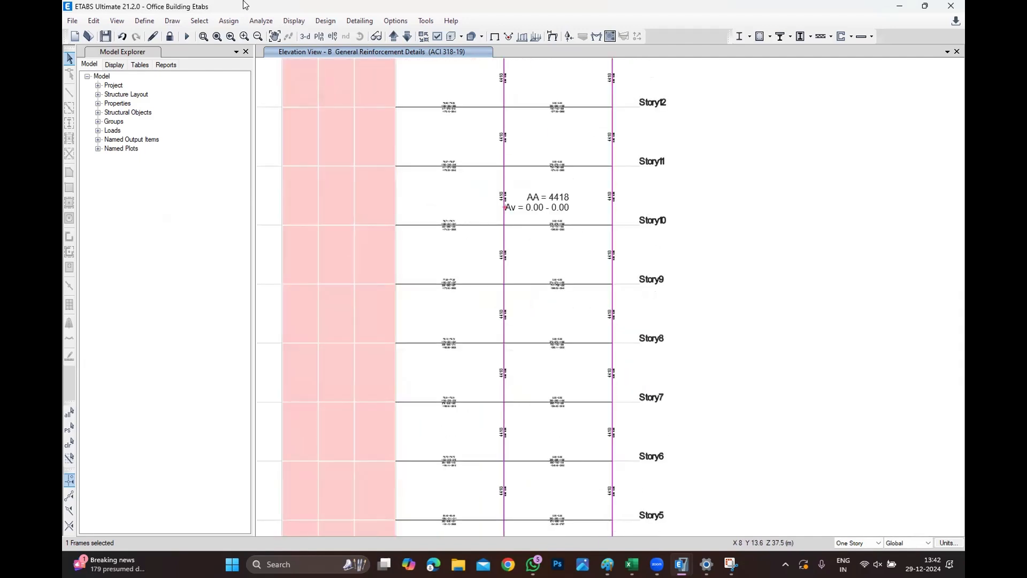
pyautogui.click(321, 36)
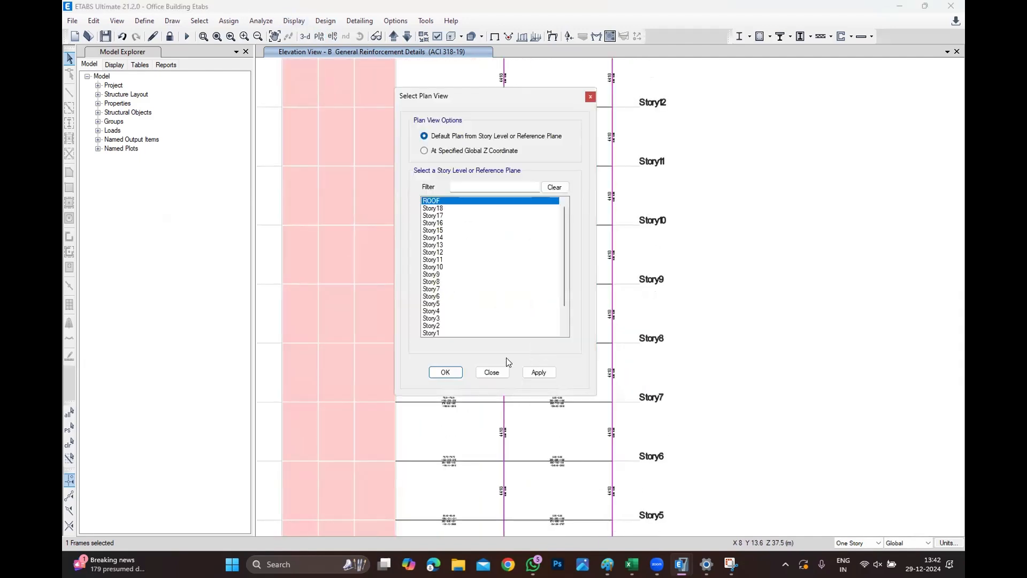
pyautogui.click(442, 371)
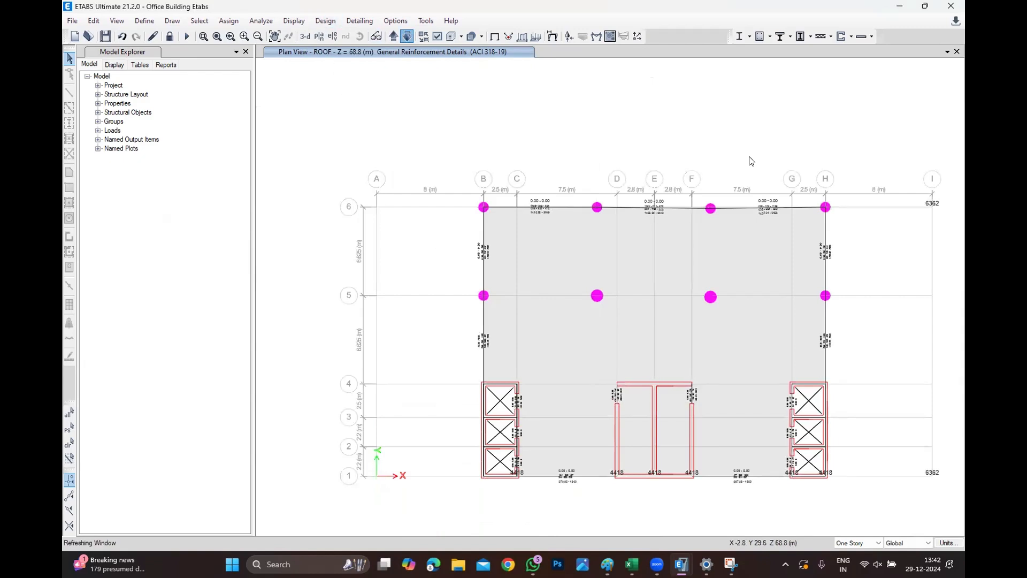
pyautogui.scroll(2, 749, 159)
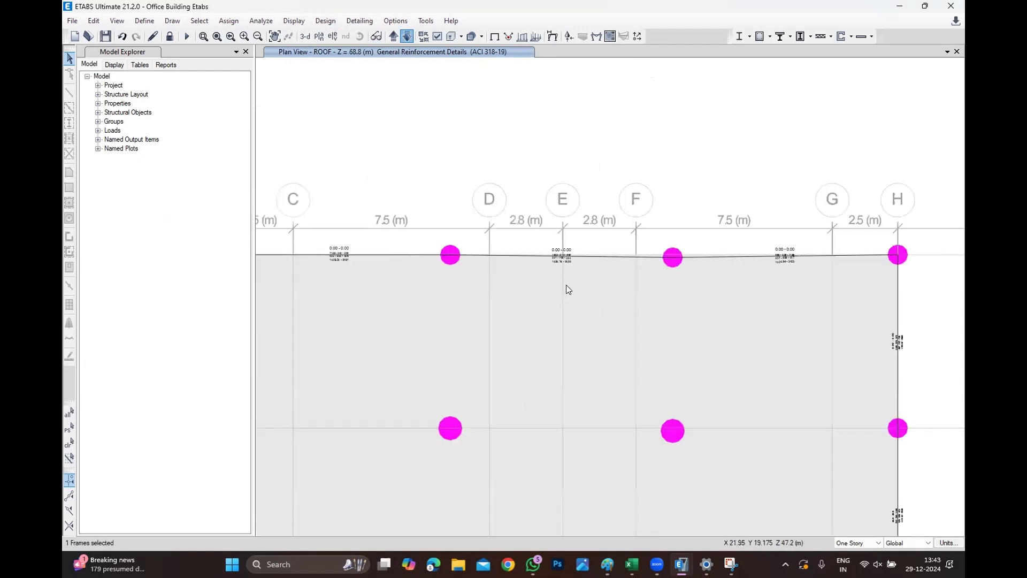
pyautogui.rightClick(567, 256)
pyautogui.click(530, 373)
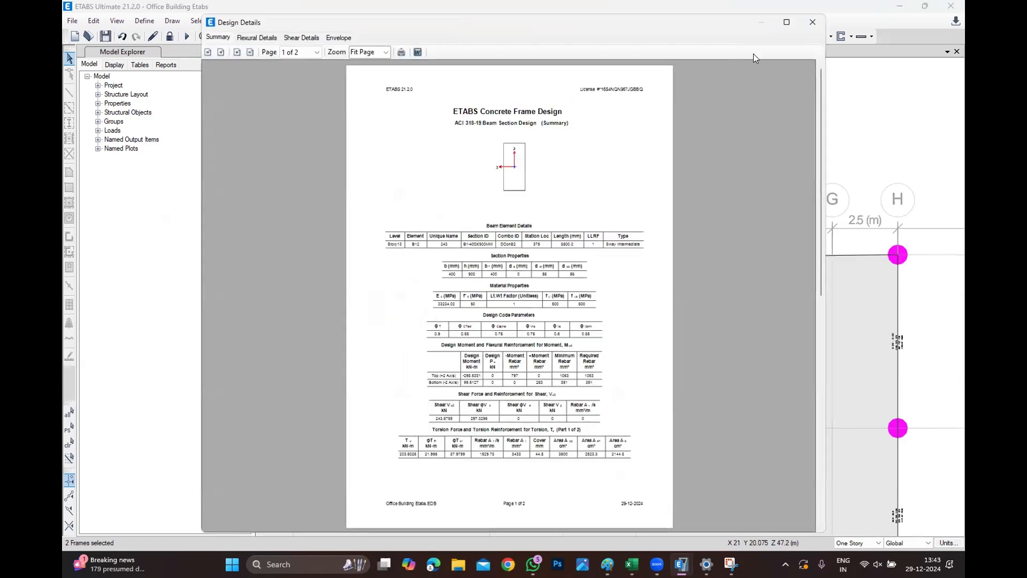
pyautogui.click(812, 22)
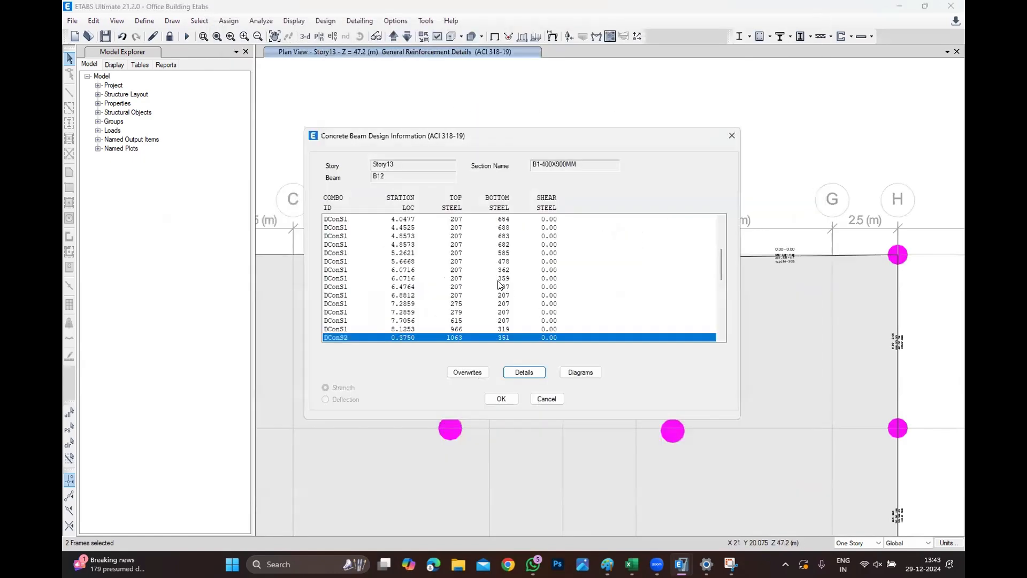
pyautogui.press('Escape')
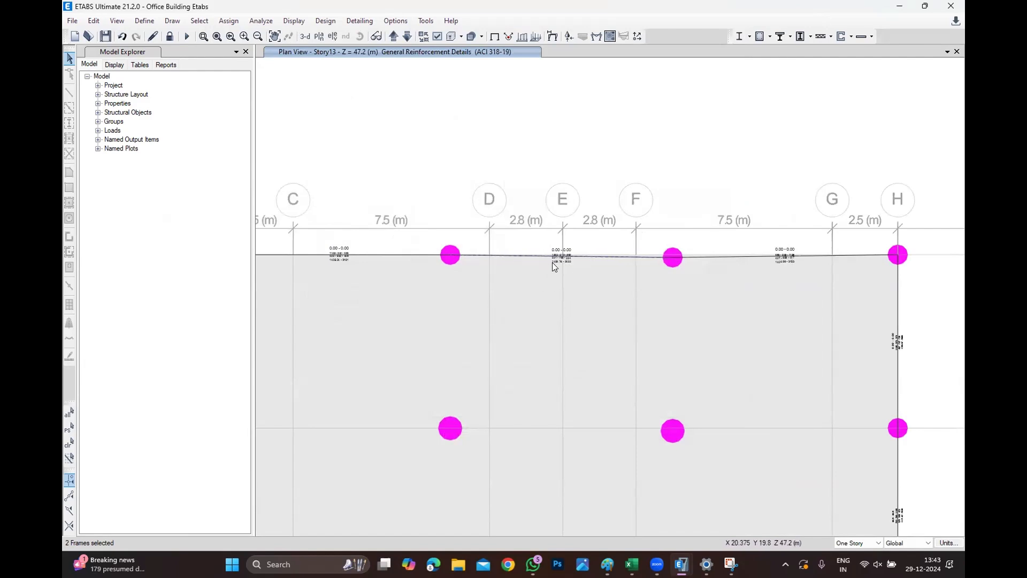
# Set the minimum graphic font size in the graphics preferences to 8 points.
pyautogui.scroll(5, 555, 257)
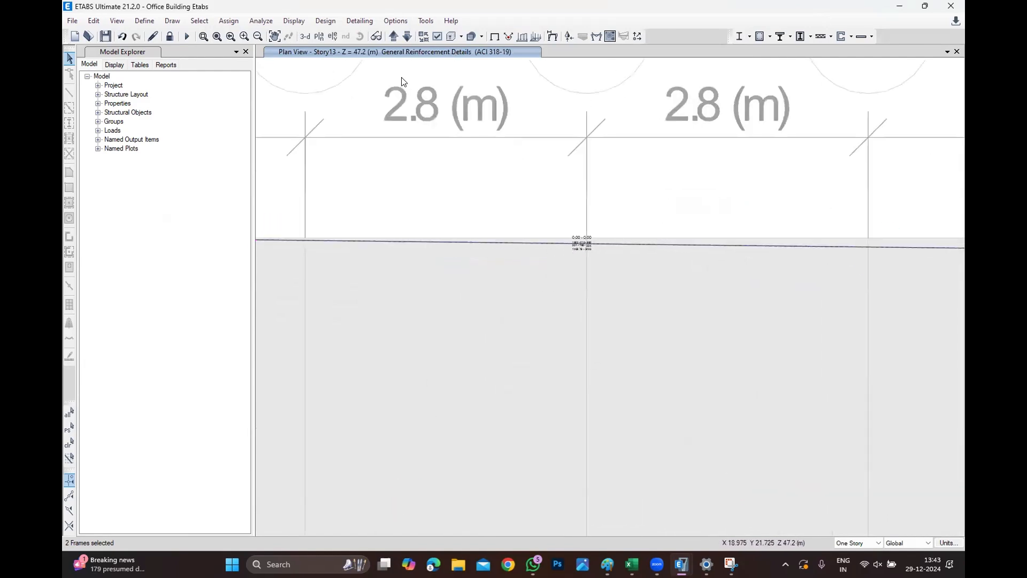
pyautogui.click(395, 20)
pyautogui.click(422, 109)
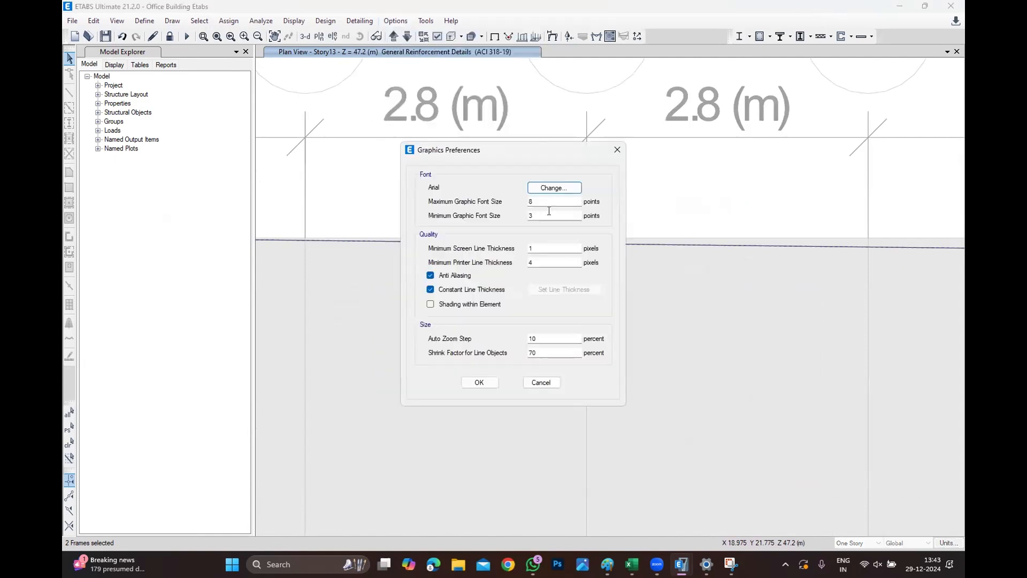
pyautogui.moveTo(546, 214); pyautogui.dragTo(439, 228)
pyautogui.write('8')
pyautogui.click(479, 383)
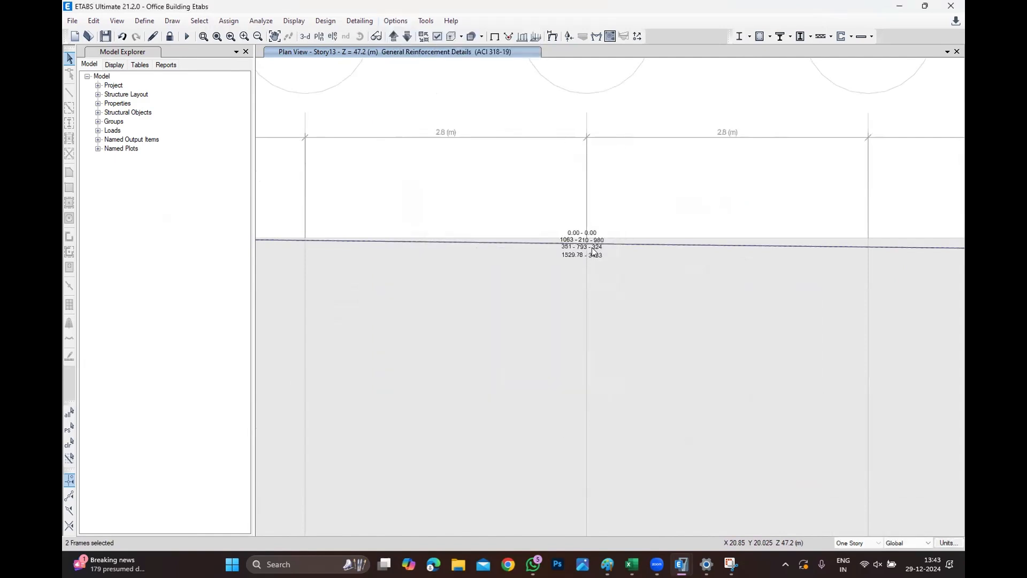
# Switch back to the grid B elevation view.
pyautogui.scroll(3, 591, 251)
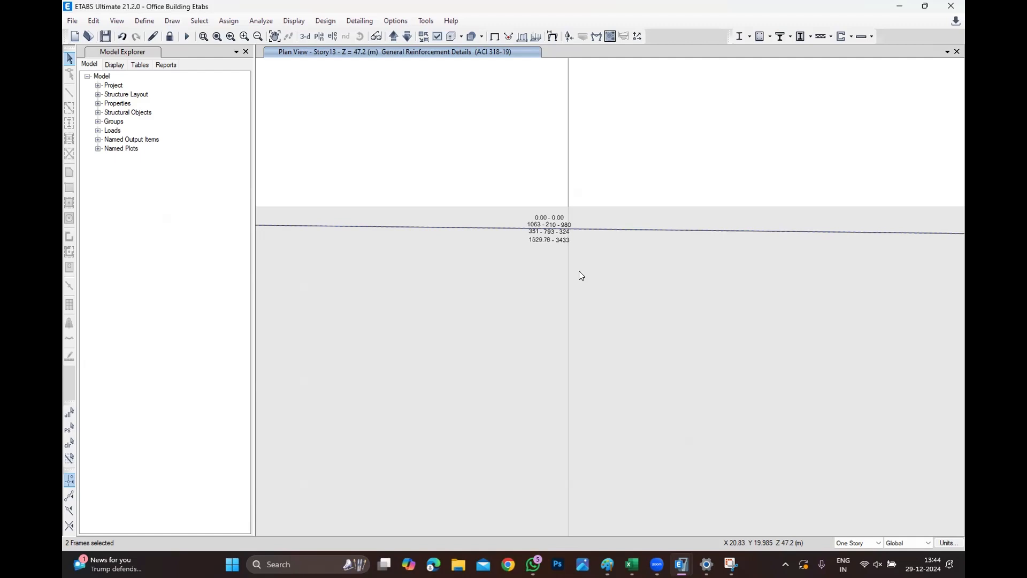
pyautogui.scroll(-4, 604, 75)
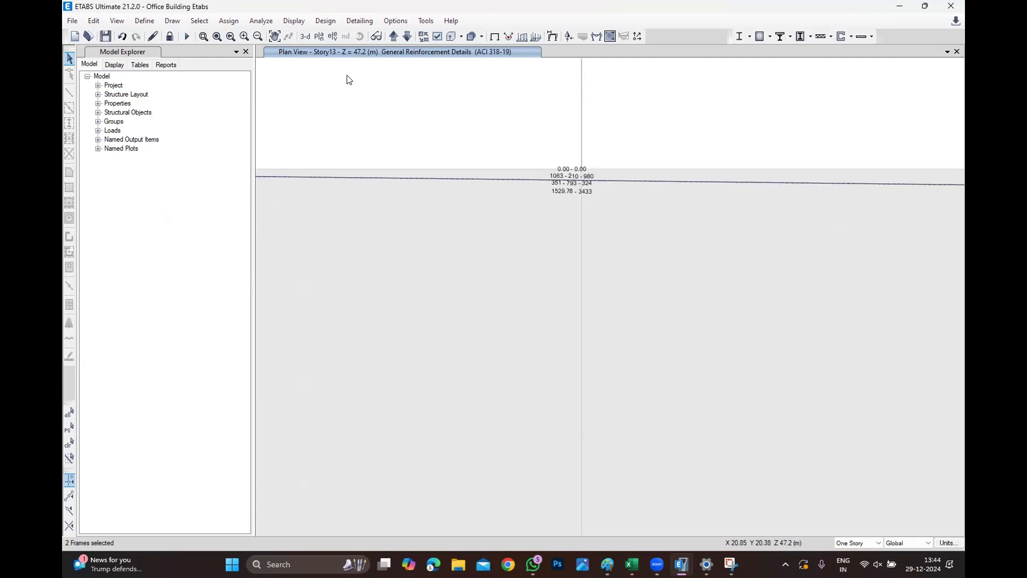
pyautogui.click(332, 35)
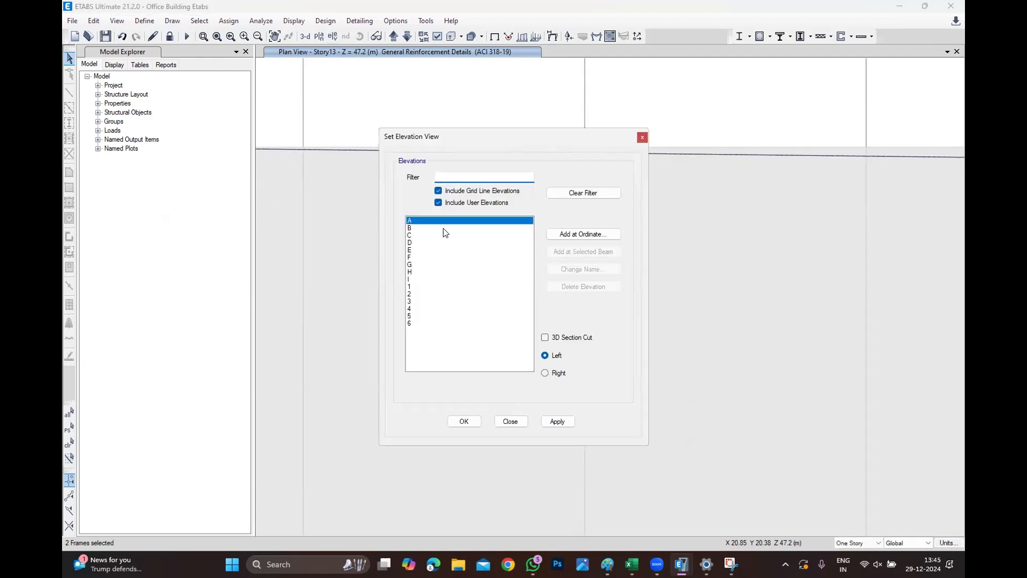
pyautogui.click(443, 228)
pyautogui.click(462, 421)
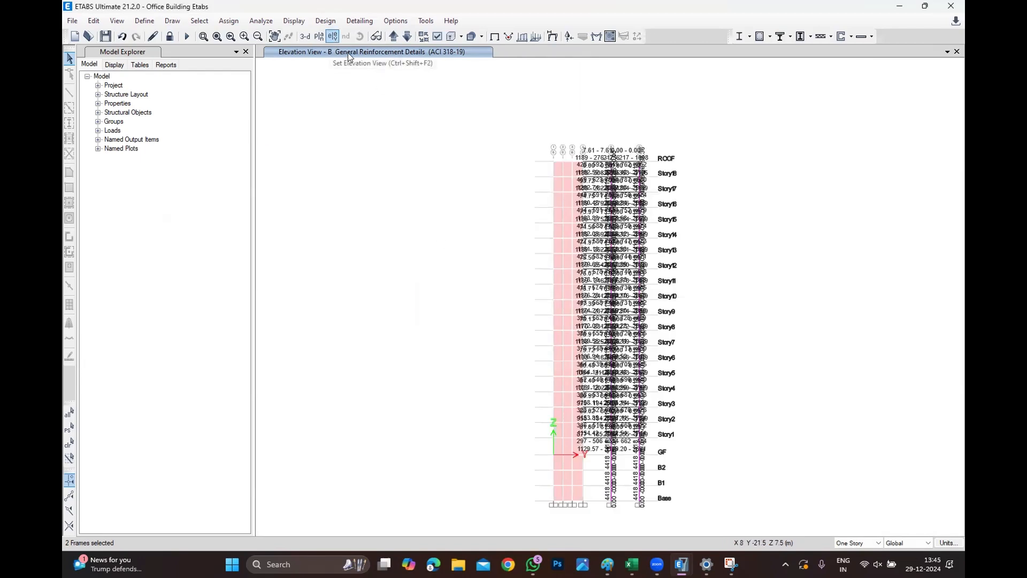
# Set the minimum graphic font size in the graphics preferences to 5 points.
pyautogui.click(325, 20)
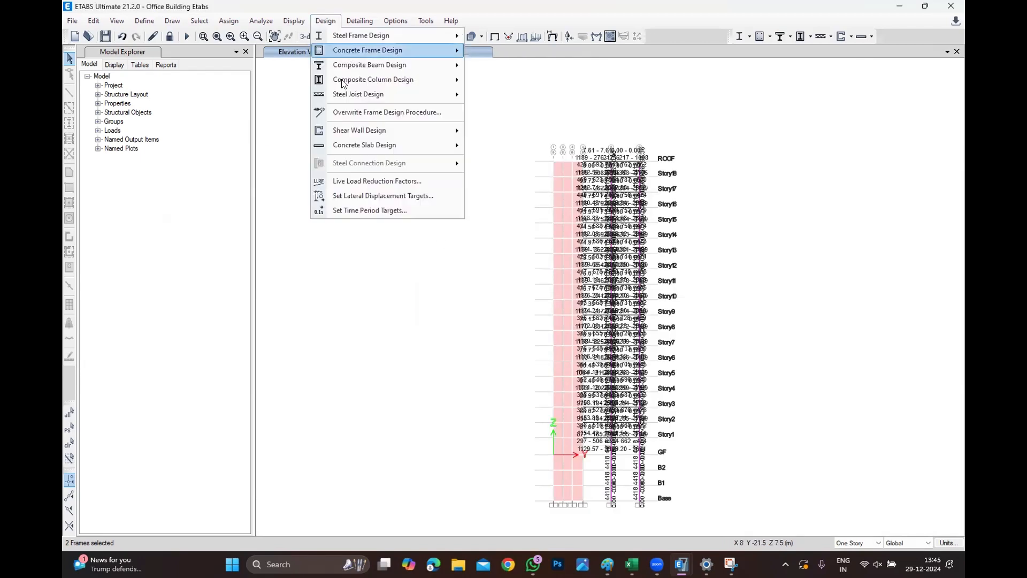
pyautogui.click(295, 284)
pyautogui.click(395, 21)
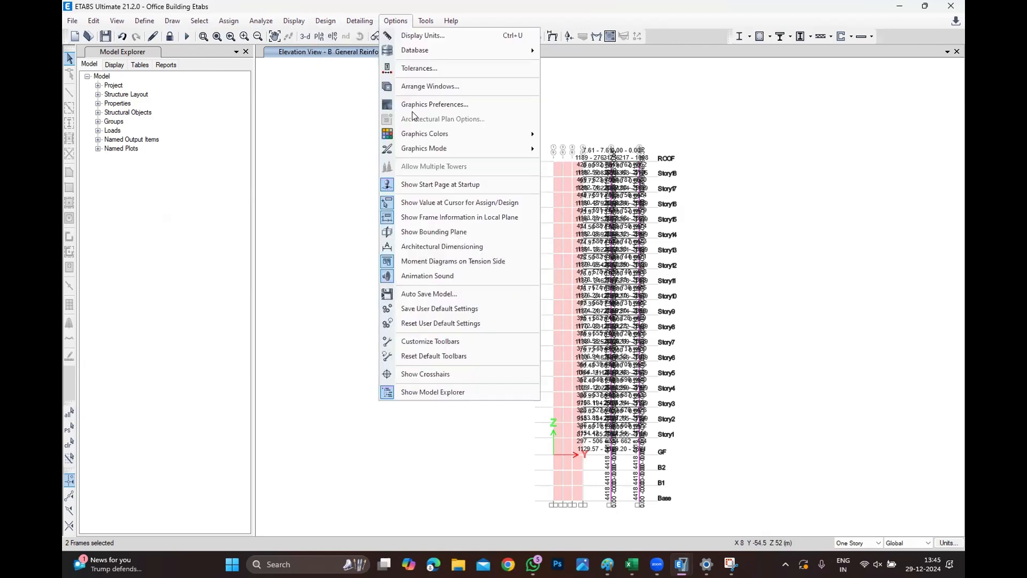
pyautogui.click(414, 106)
pyautogui.doubleClick(530, 215)
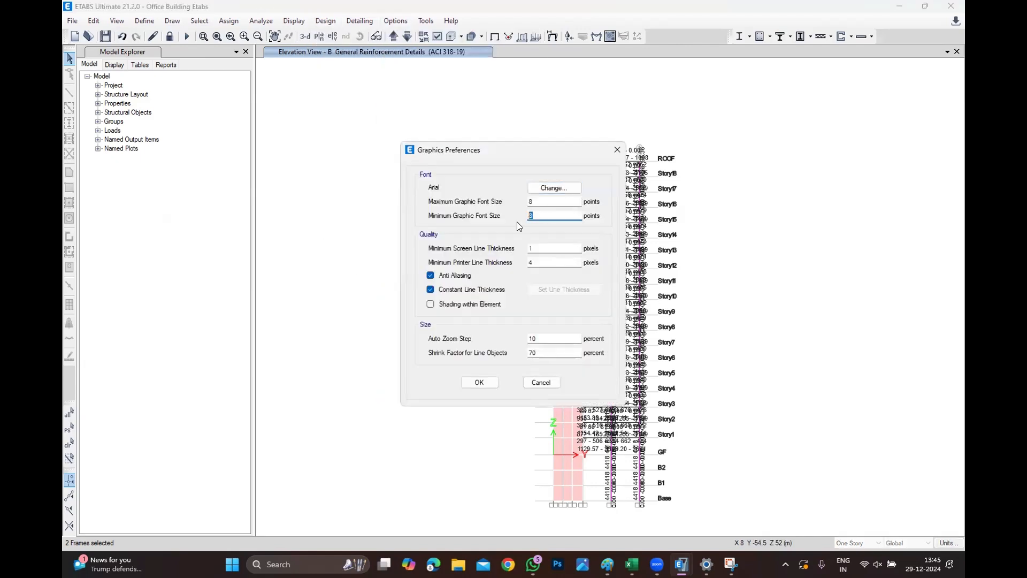
pyautogui.write('5')
pyautogui.click(480, 381)
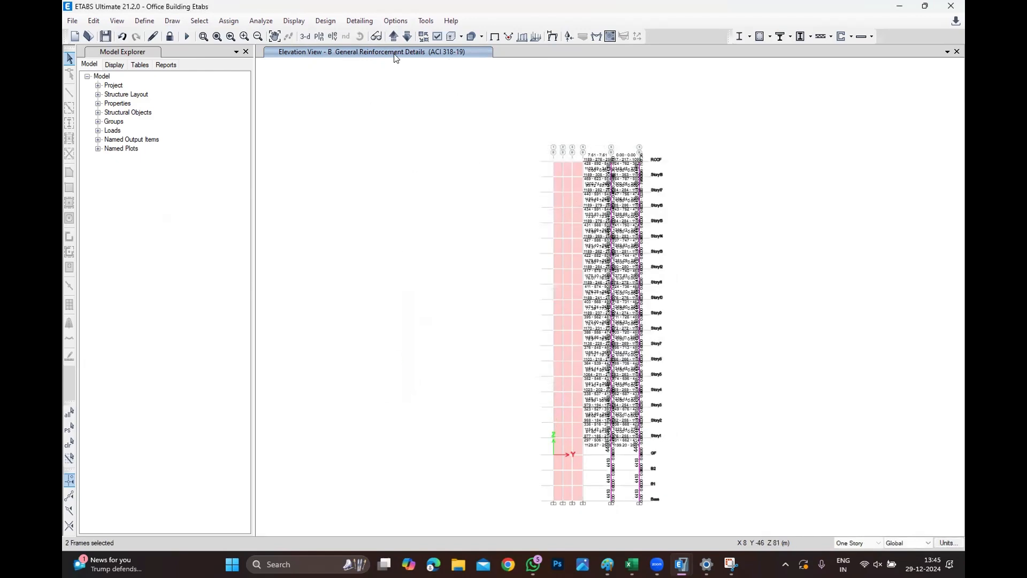
# Set the minimum graphic font size in the graphics preferences to 3 points.
pyautogui.click(396, 20)
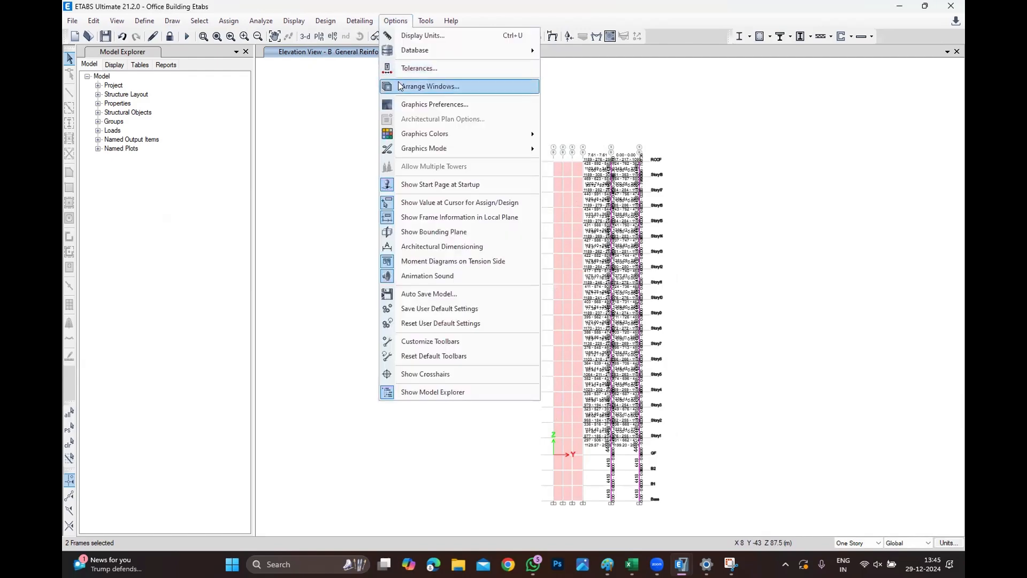
pyautogui.click(408, 104)
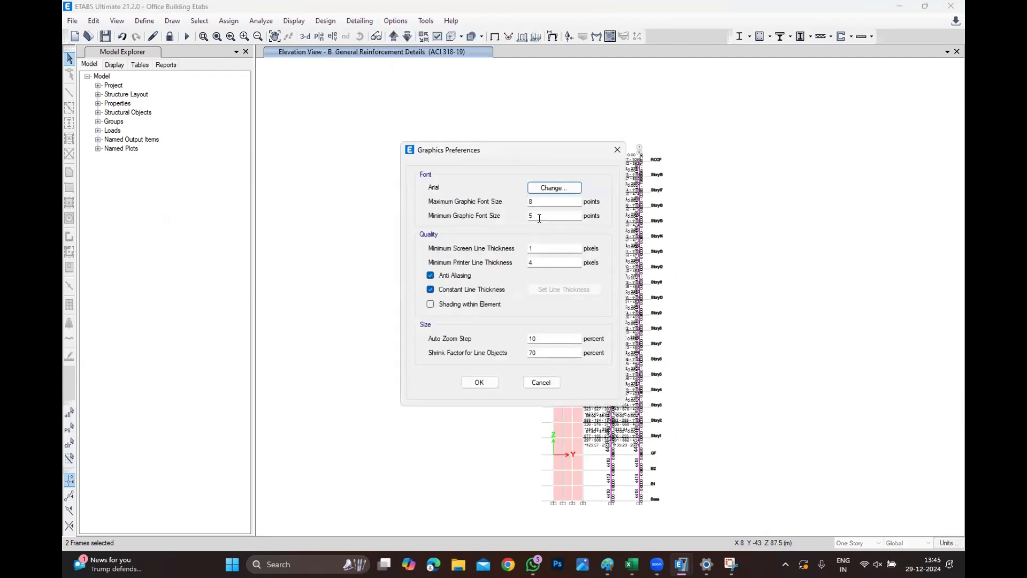
pyautogui.write('3')
pyautogui.click(478, 382)
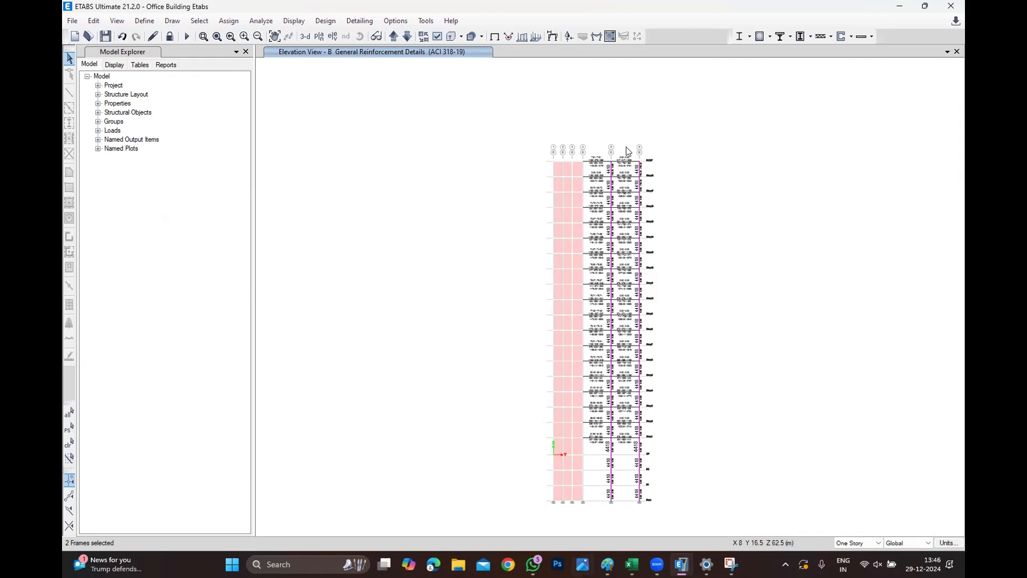
# Select the shear wall panels in the grid B elevation and assign them a newly defined pier label W1.
pyautogui.moveTo(579, 167); pyautogui.dragTo(556, 503)
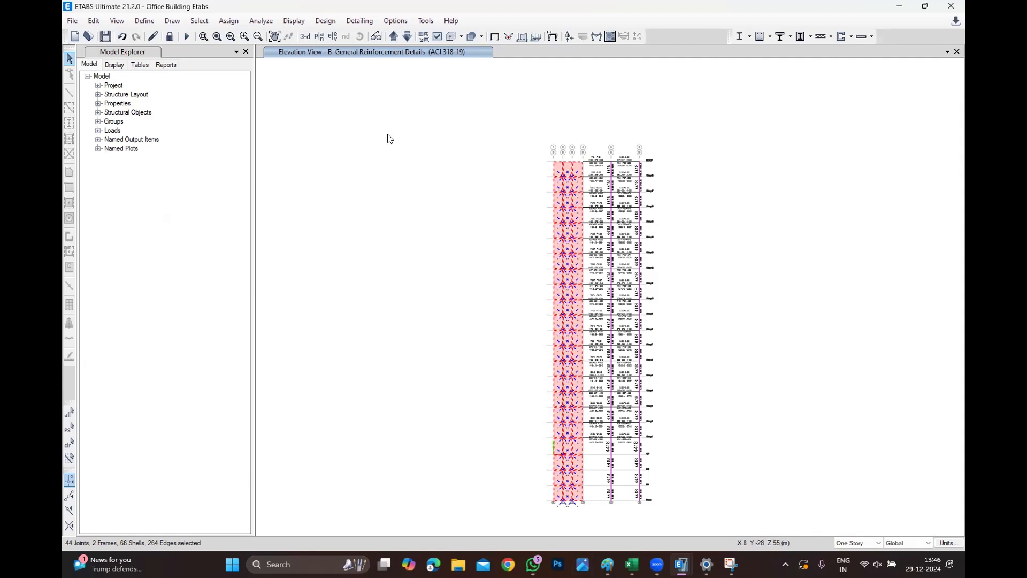
pyautogui.click(224, 23)
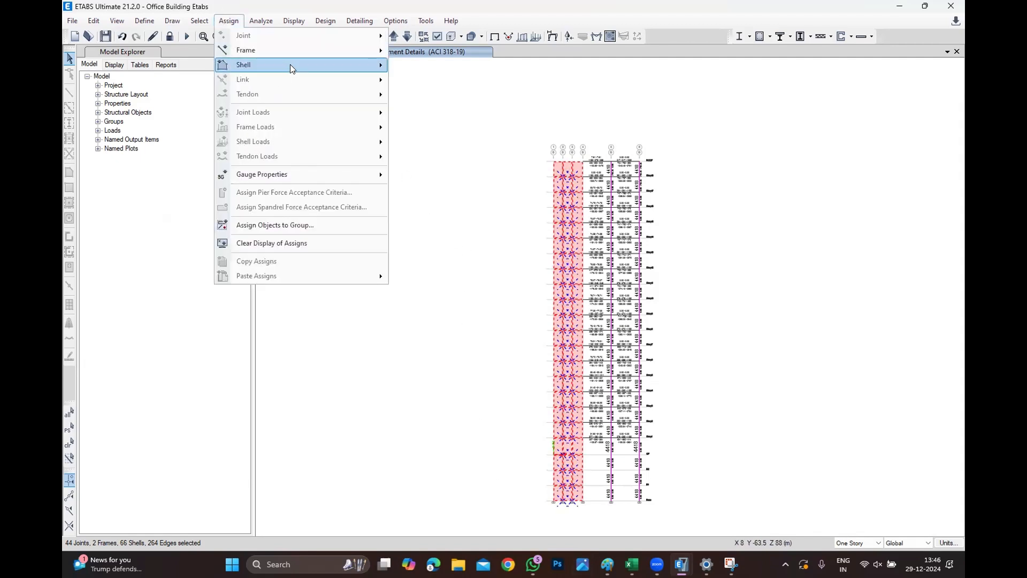
pyautogui.moveTo(290, 66)
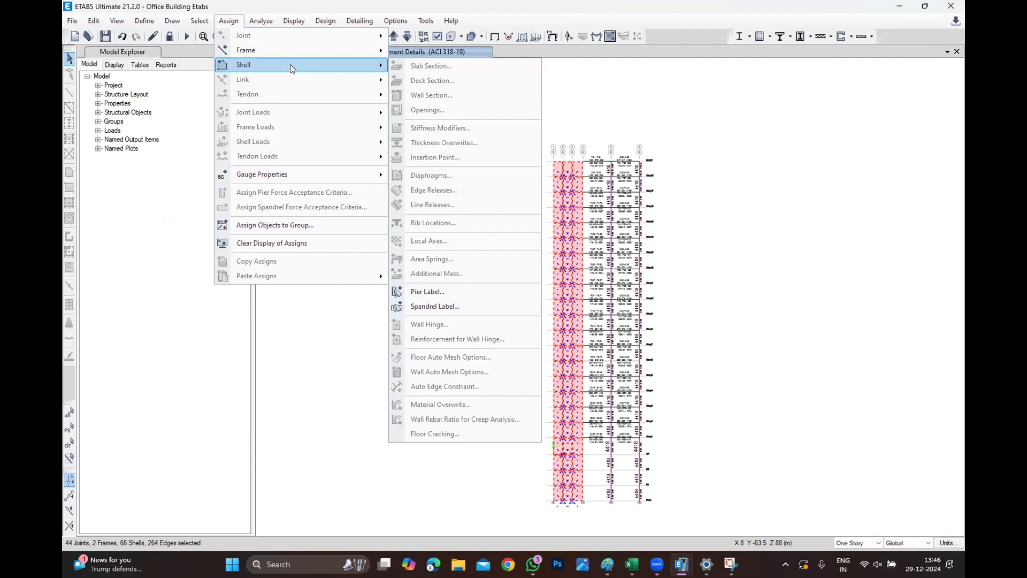
pyautogui.click(424, 293)
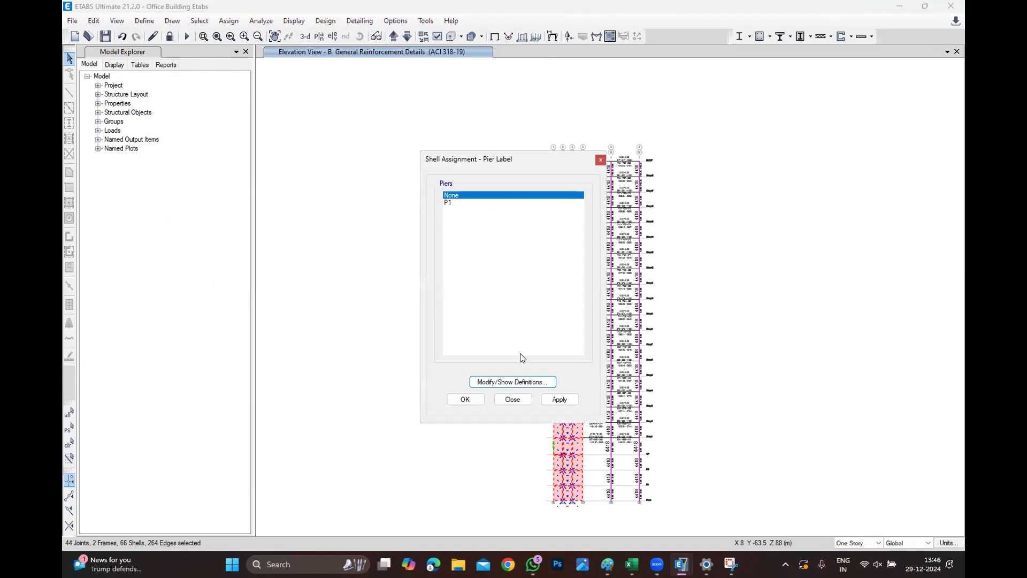
pyautogui.click(512, 382)
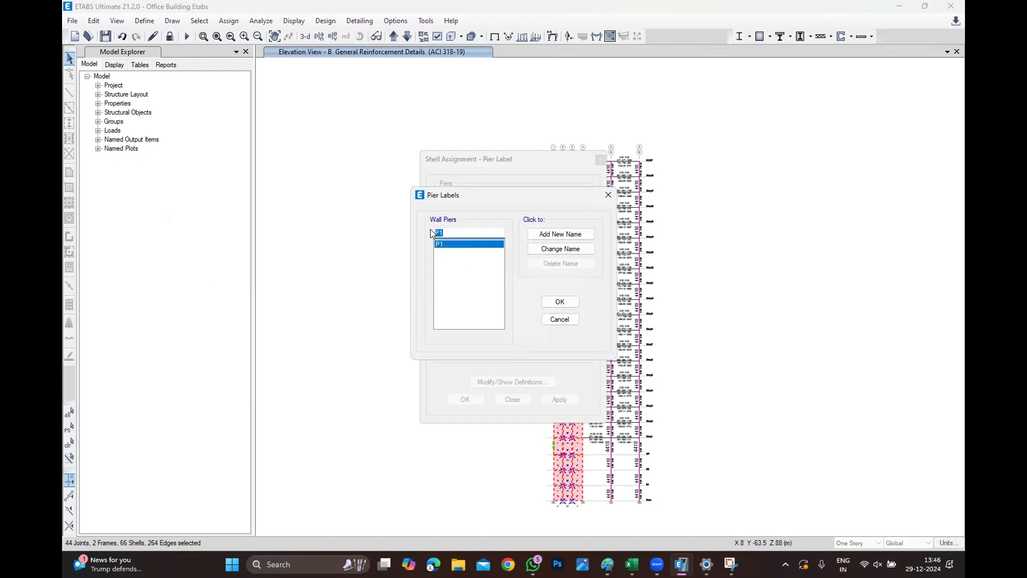
pyautogui.write('w')
pyautogui.press('BackSpace')
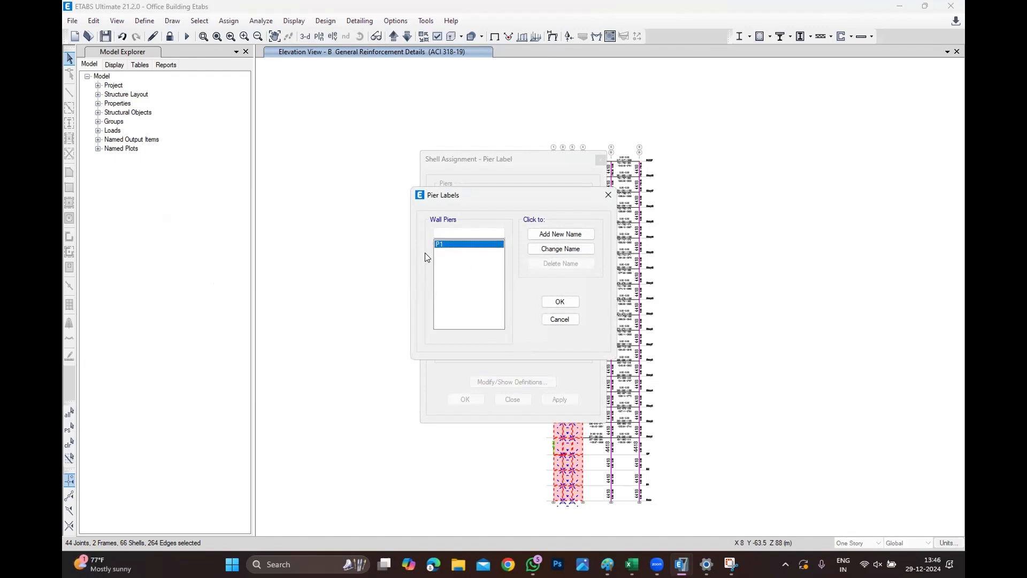
pyautogui.write('e')
pyautogui.press('BackSpace')
pyautogui.write('w1')
pyautogui.press('BackSpace')
pyautogui.press('BackSpace')
pyautogui.click(460, 234)
pyautogui.write('W1')
pyautogui.click(560, 234)
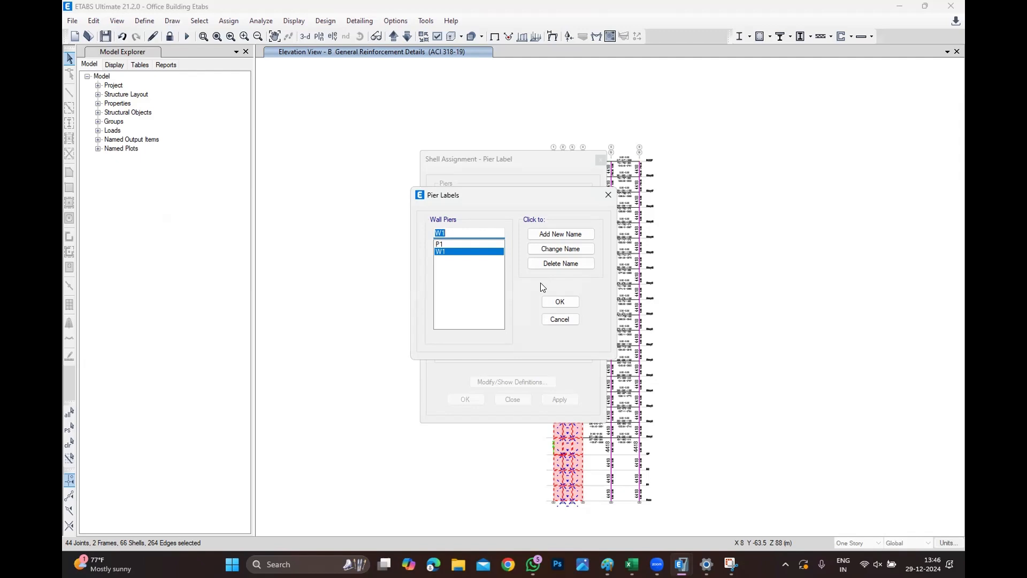
pyautogui.click(544, 305)
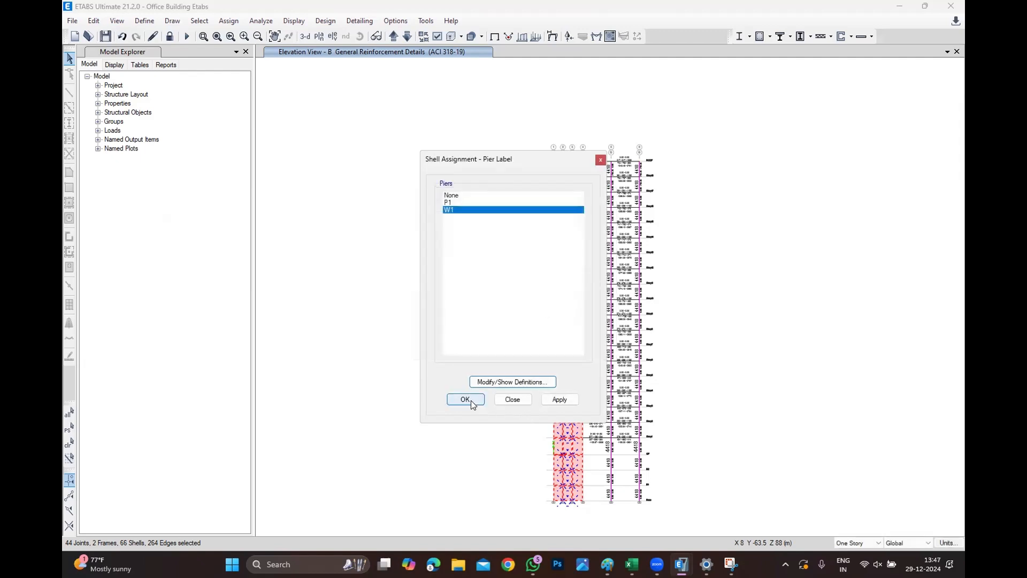
pyautogui.click(466, 400)
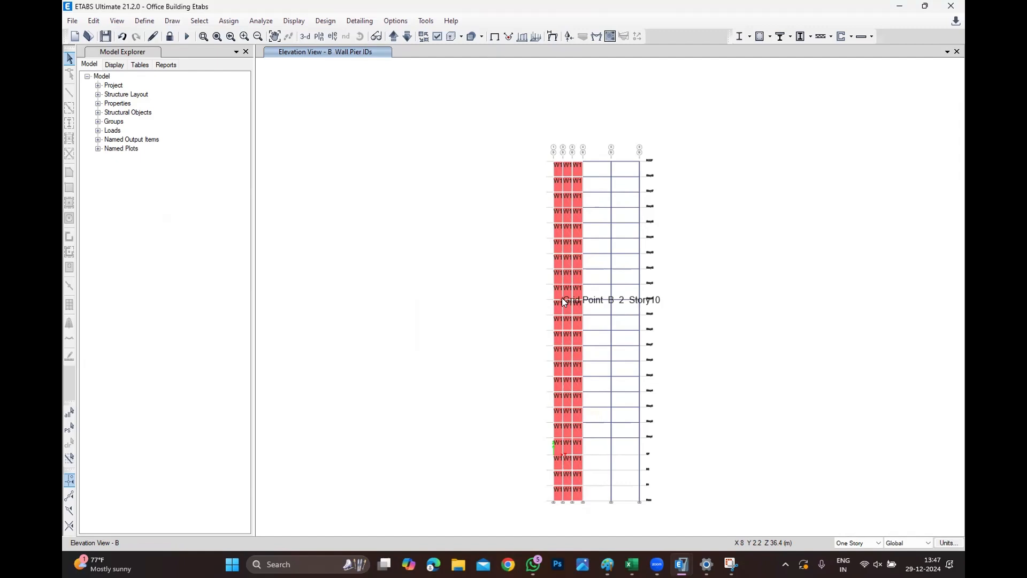
# Restore the previous wall selection and review its shear wall pier design overwrites.
pyautogui.click(69, 428)
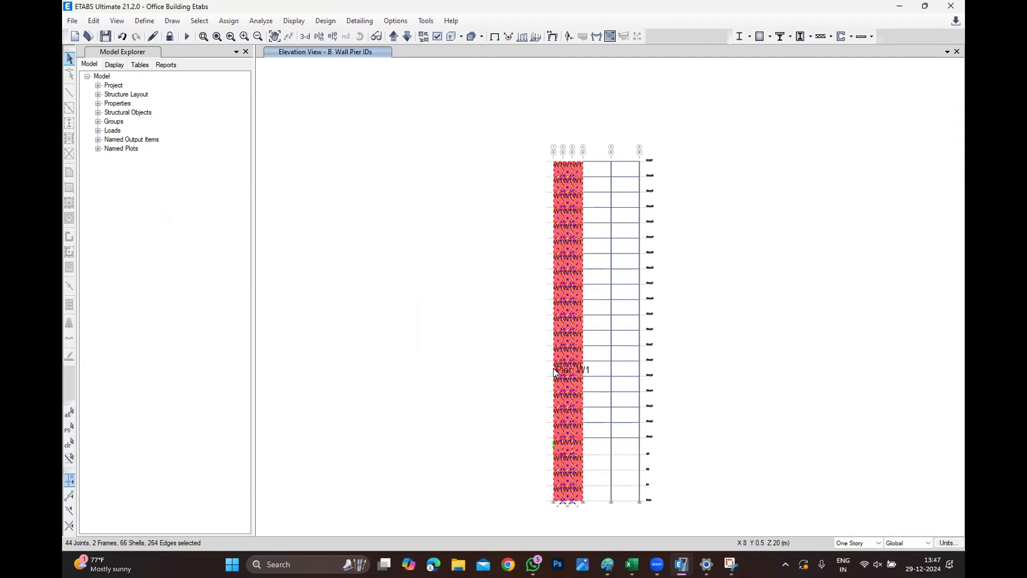
pyautogui.click(326, 20)
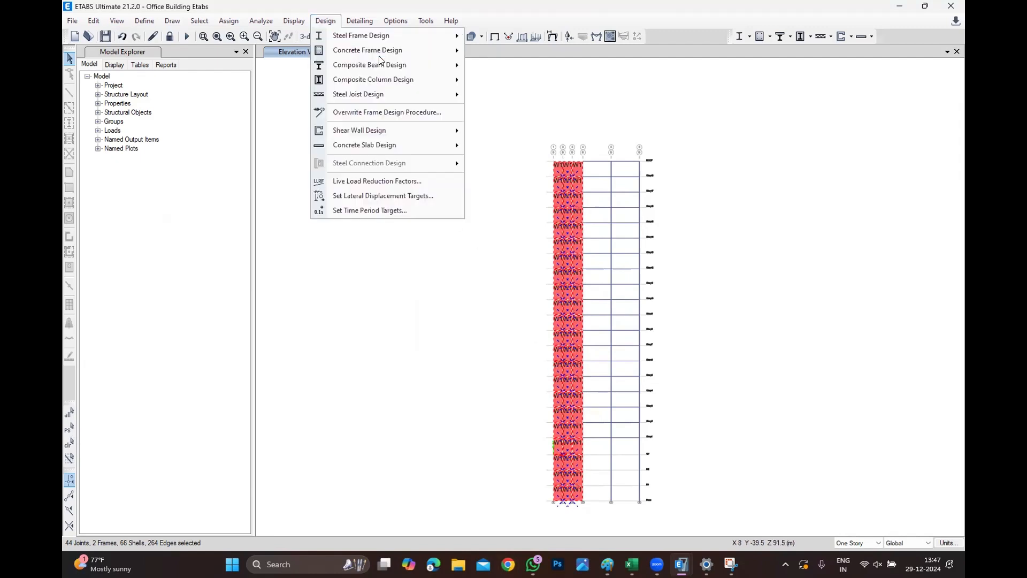
pyautogui.moveTo(322, 132)
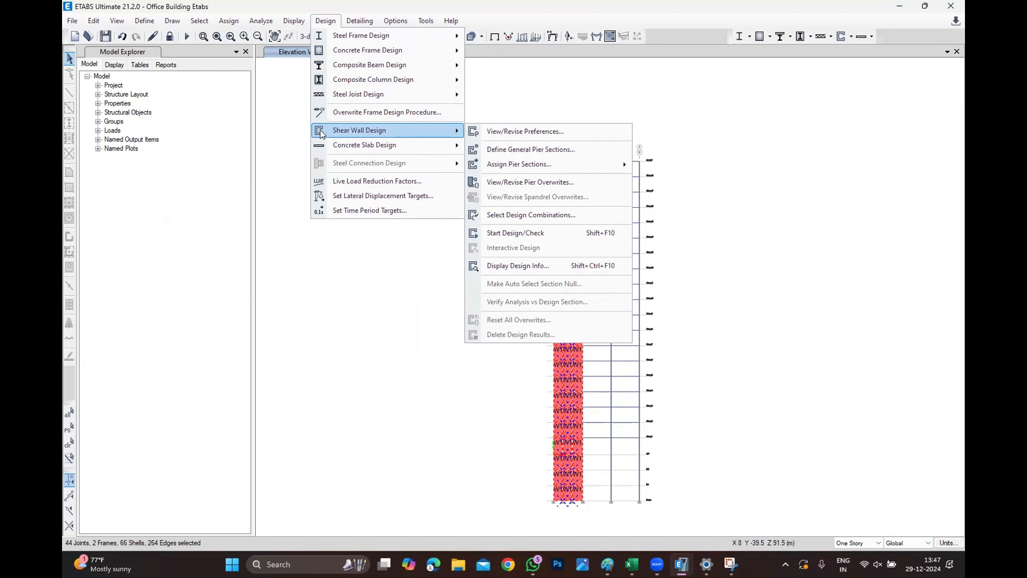
pyautogui.click(517, 185)
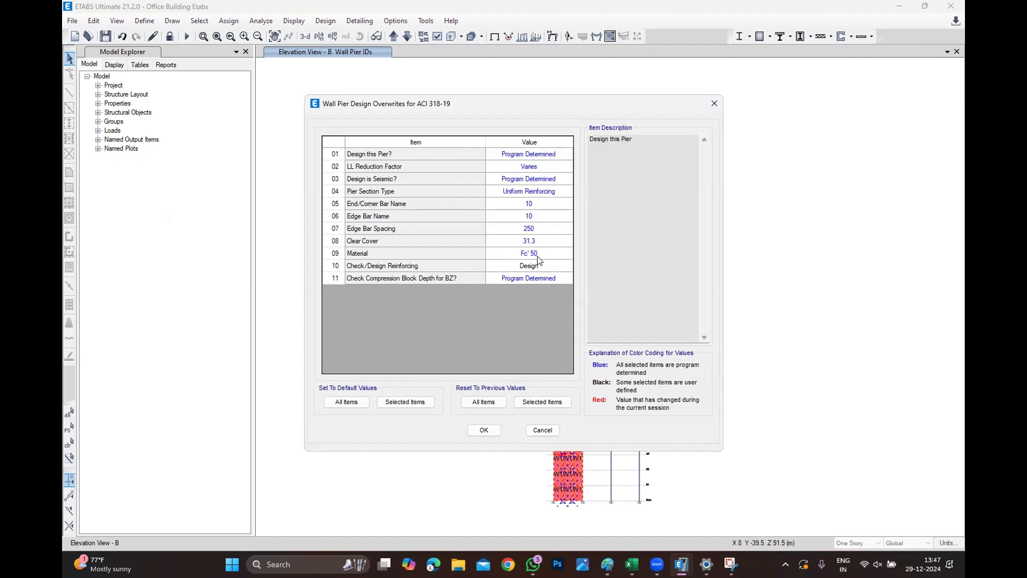
pyautogui.click(485, 430)
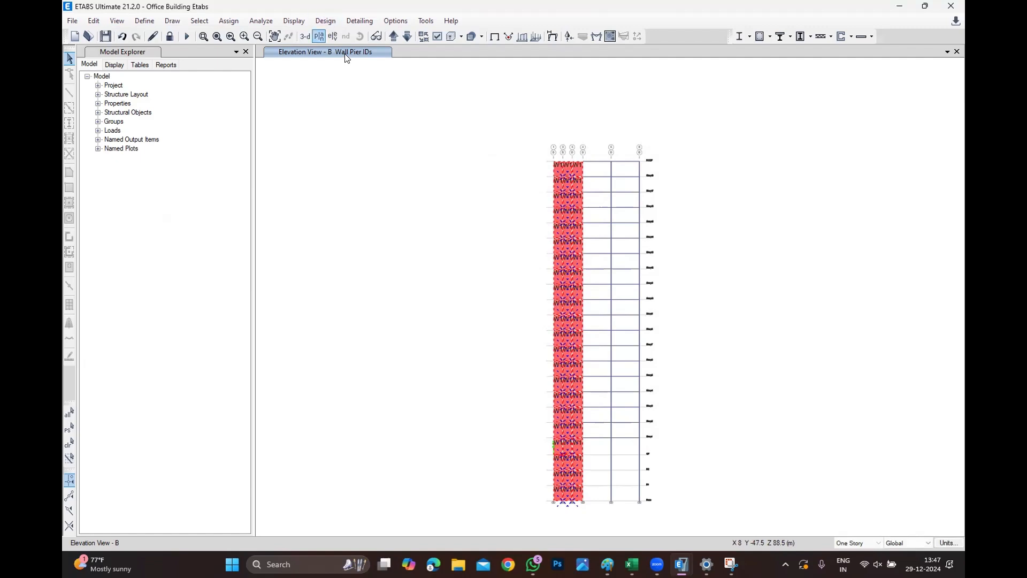
# Run the shear wall design check for the selected piers and clear the selection.
pyautogui.click(325, 20)
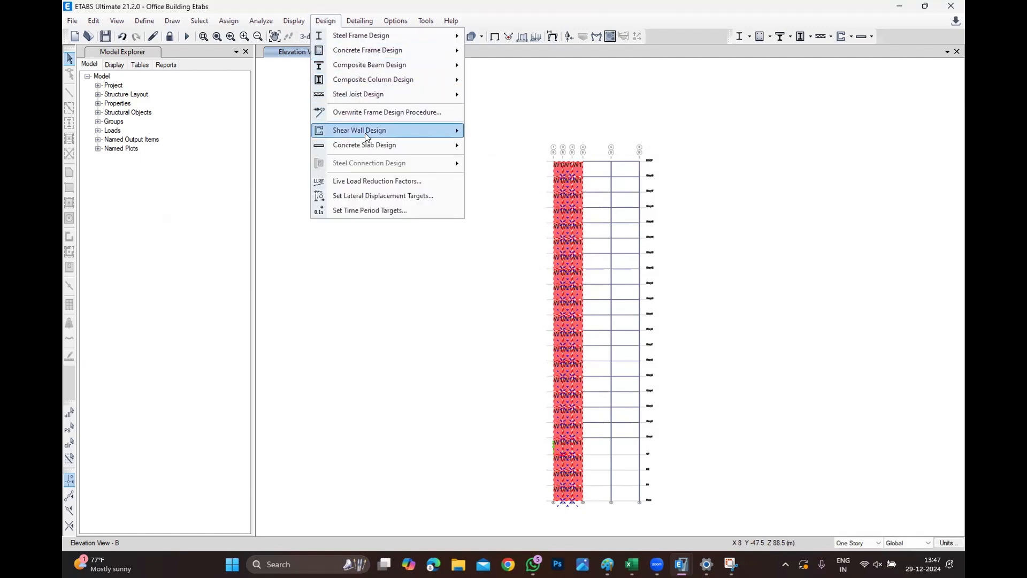
pyautogui.moveTo(376, 135)
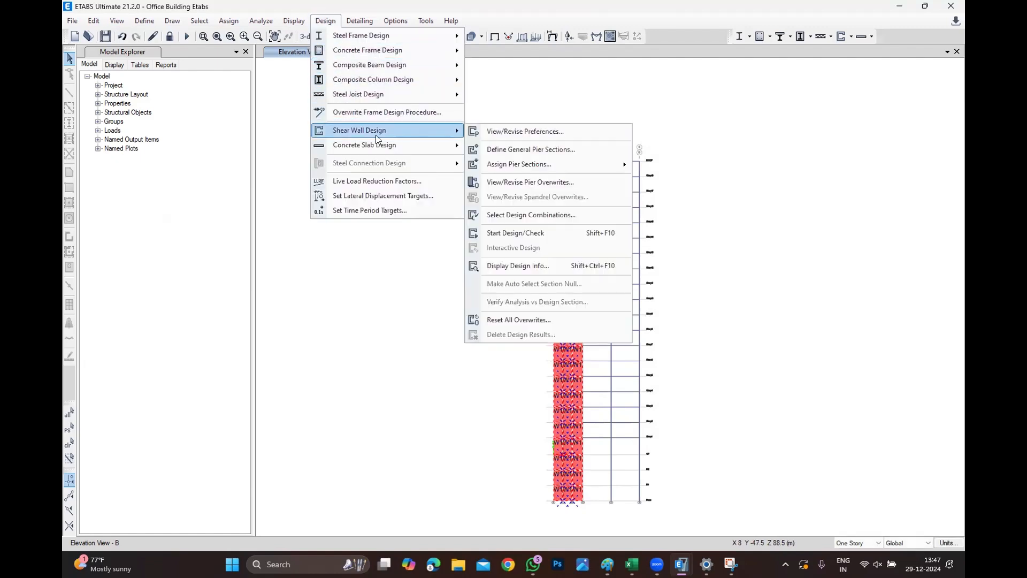
pyautogui.click(498, 232)
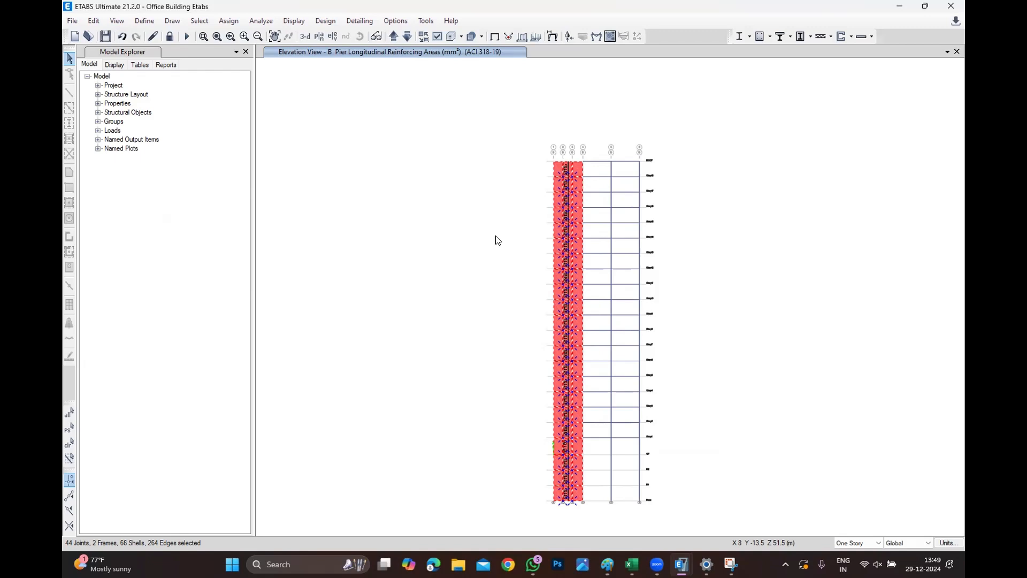
pyautogui.click(69, 444)
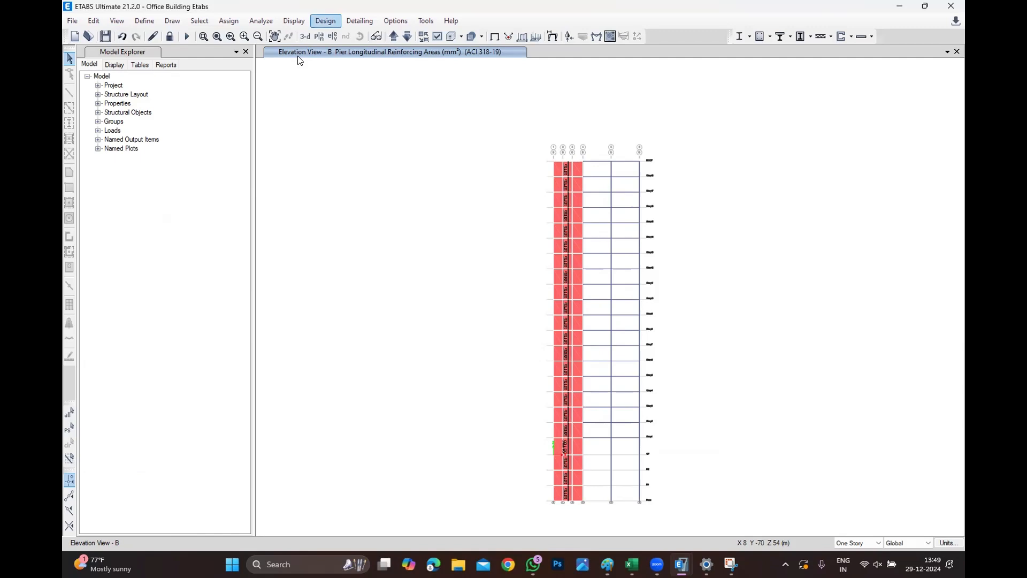
# Display the shear wall design output as pier reinforcing ratios.
pyautogui.click(325, 21)
pyautogui.moveTo(336, 131)
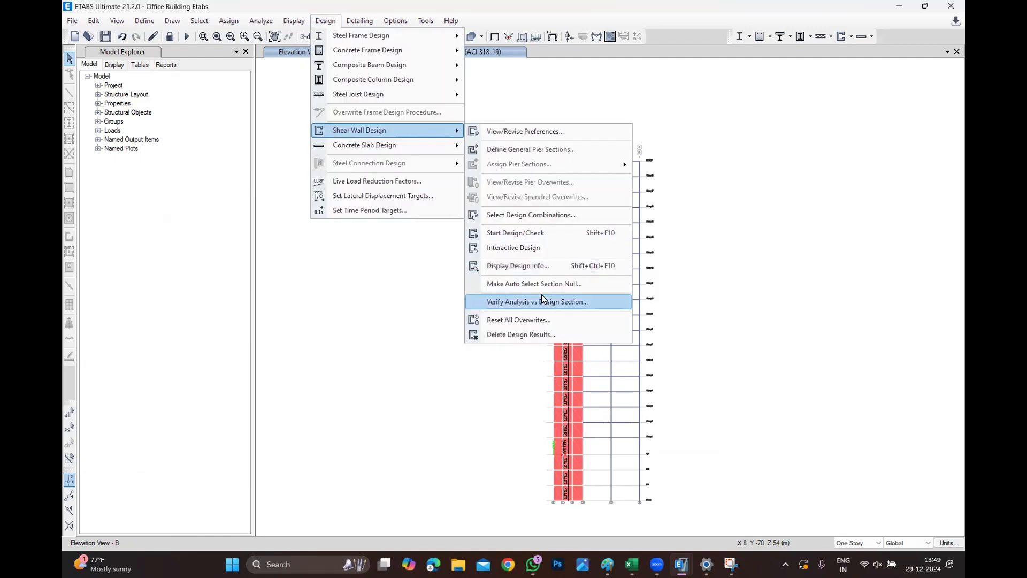
pyautogui.click(548, 265)
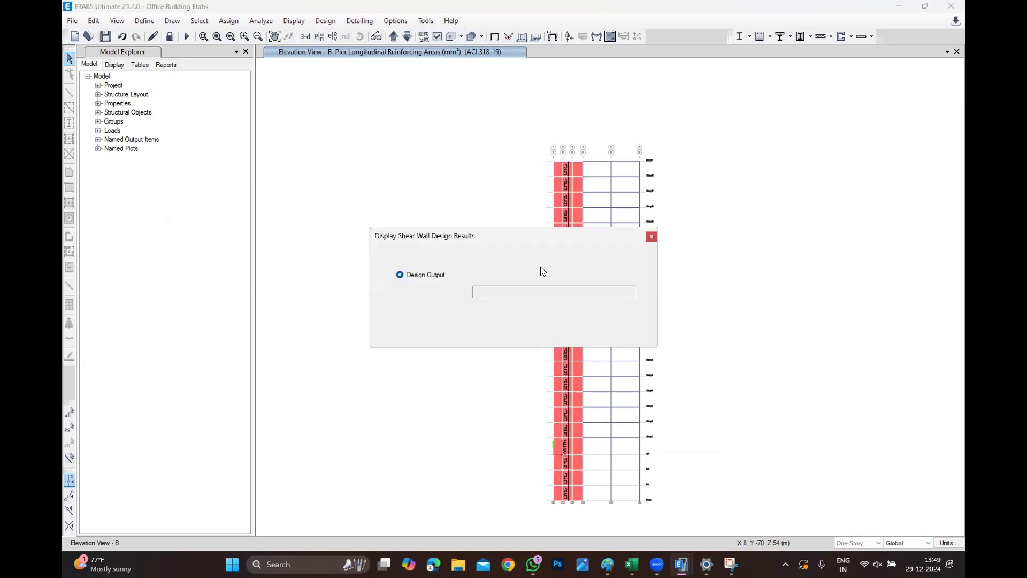
pyautogui.click(539, 275)
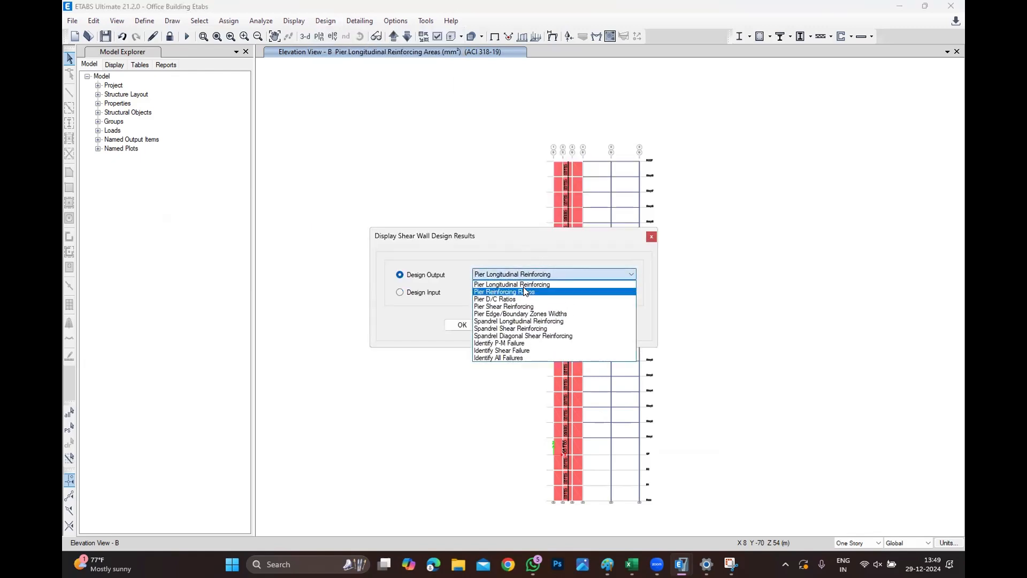
pyautogui.click(524, 293)
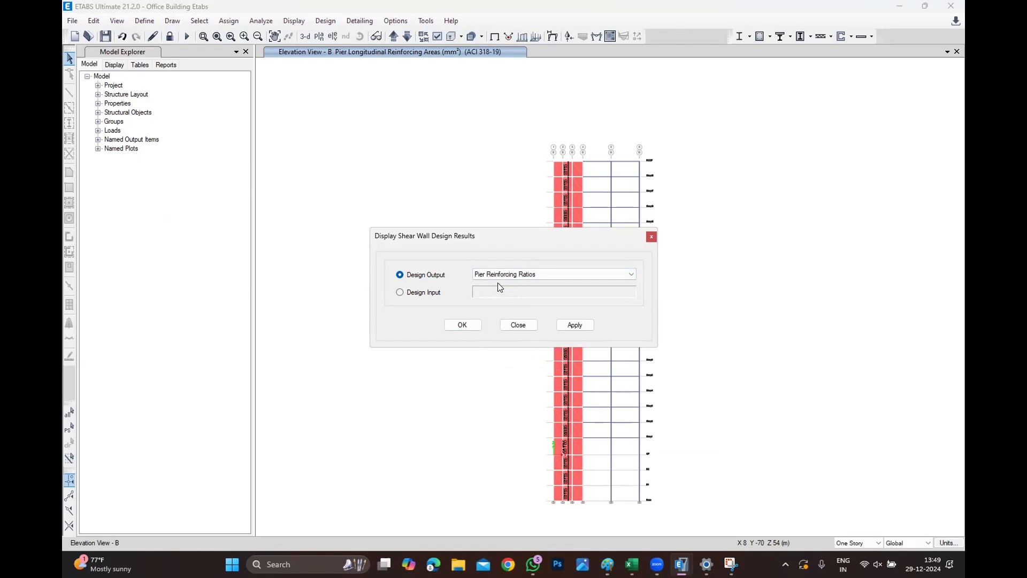
pyautogui.click(471, 326)
# Zoom into the lower stories and set the minimum graphic font size to 8 points.
pyautogui.scroll(5, 570, 509)
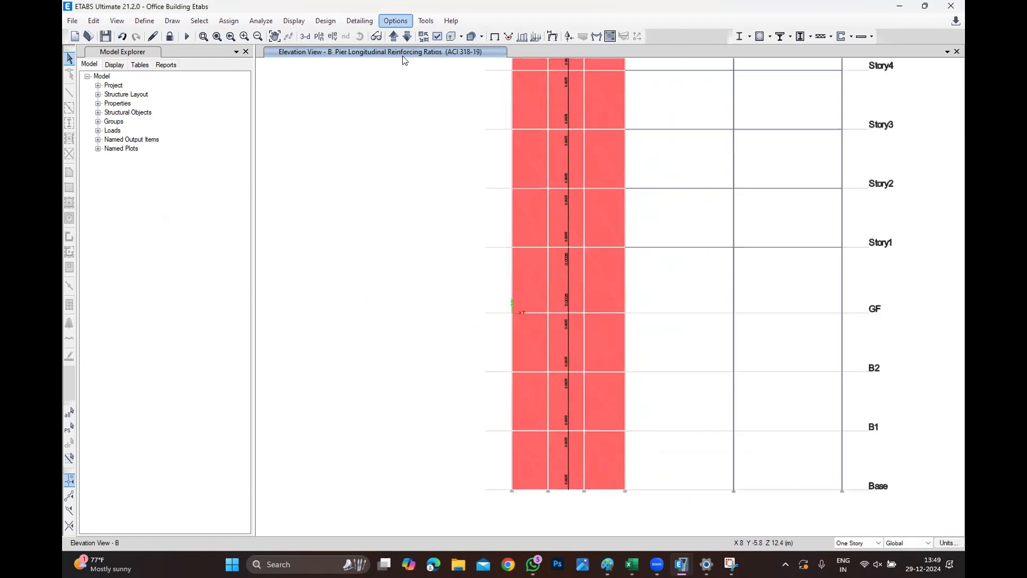
pyautogui.click(395, 20)
pyautogui.click(422, 103)
pyautogui.moveTo(538, 216); pyautogui.dragTo(488, 220)
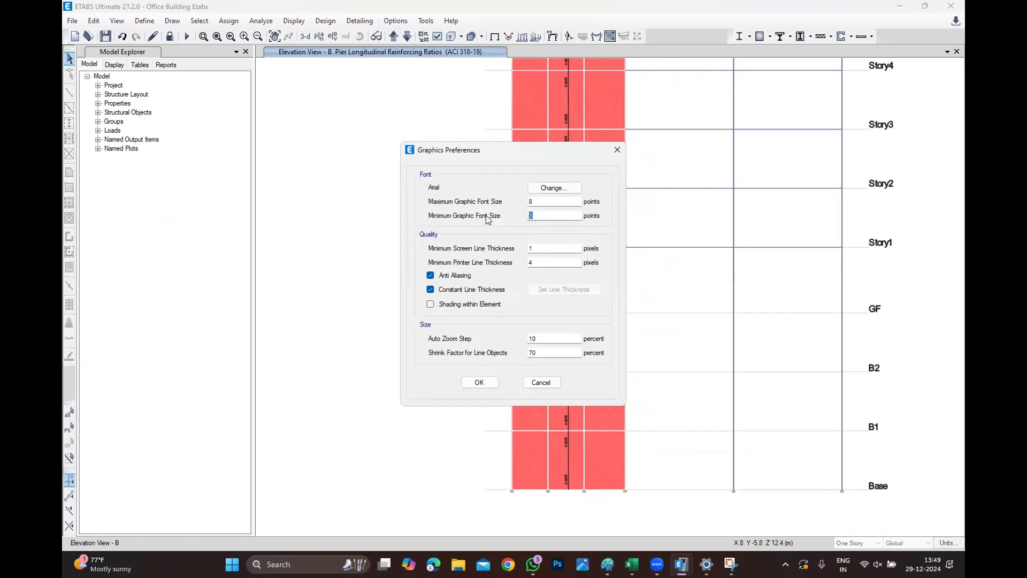
pyautogui.write('8')
pyautogui.click(476, 384)
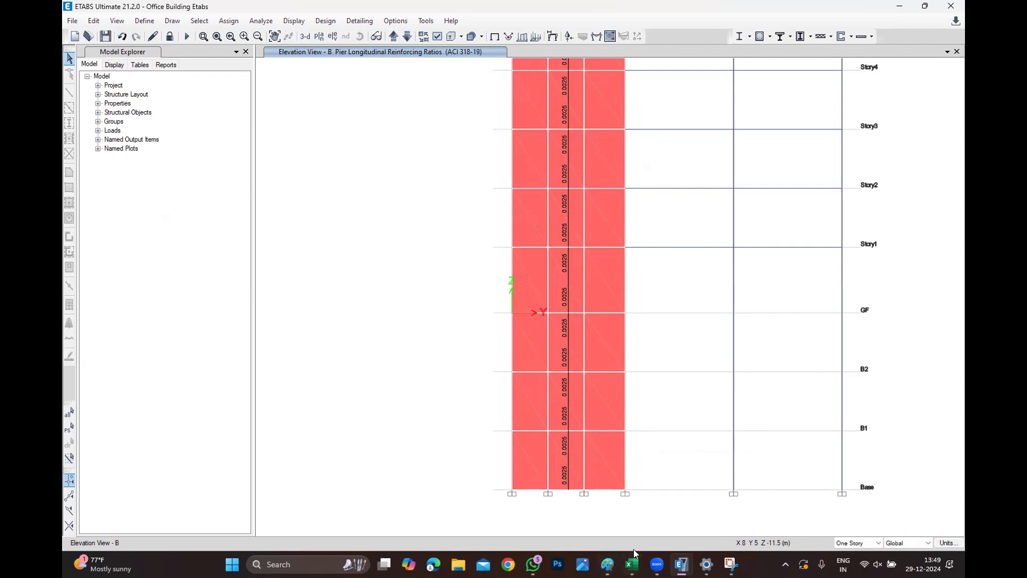
# Switch to Snipping Tool and capture a new snip of the pier reinforcing ratio elevation.
pyautogui.click(334, 558)
pyautogui.write('SN')
pyautogui.click(337, 230)
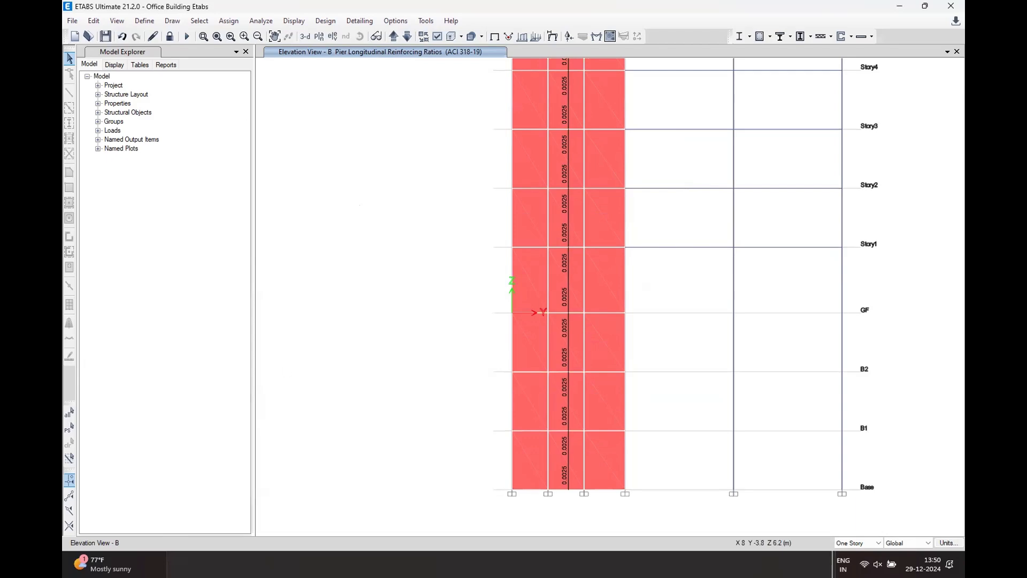
pyautogui.hotkey('alt', 'Tab')
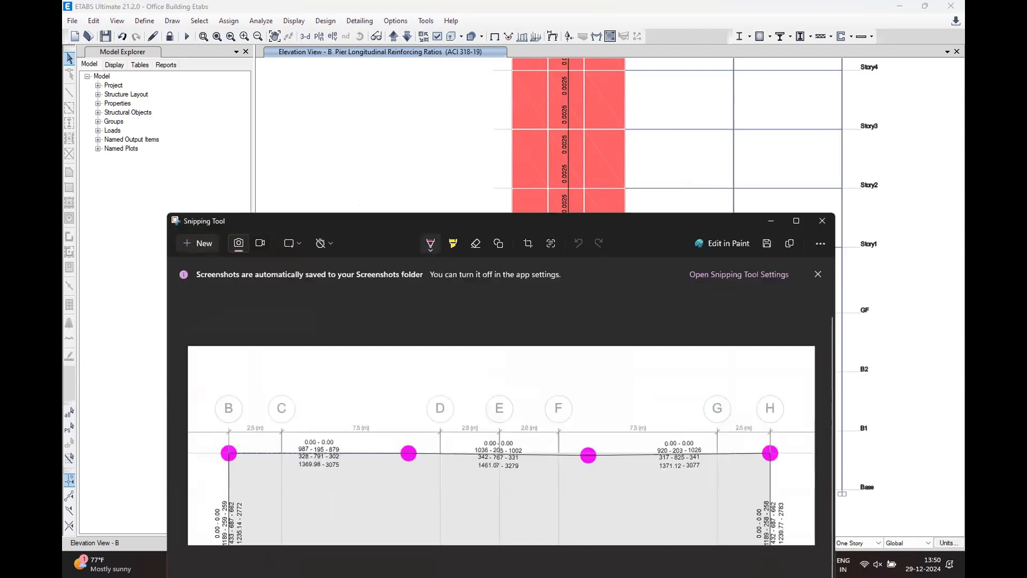
pyautogui.click(202, 242)
pyautogui.moveTo(413, 204); pyautogui.dragTo(908, 519)
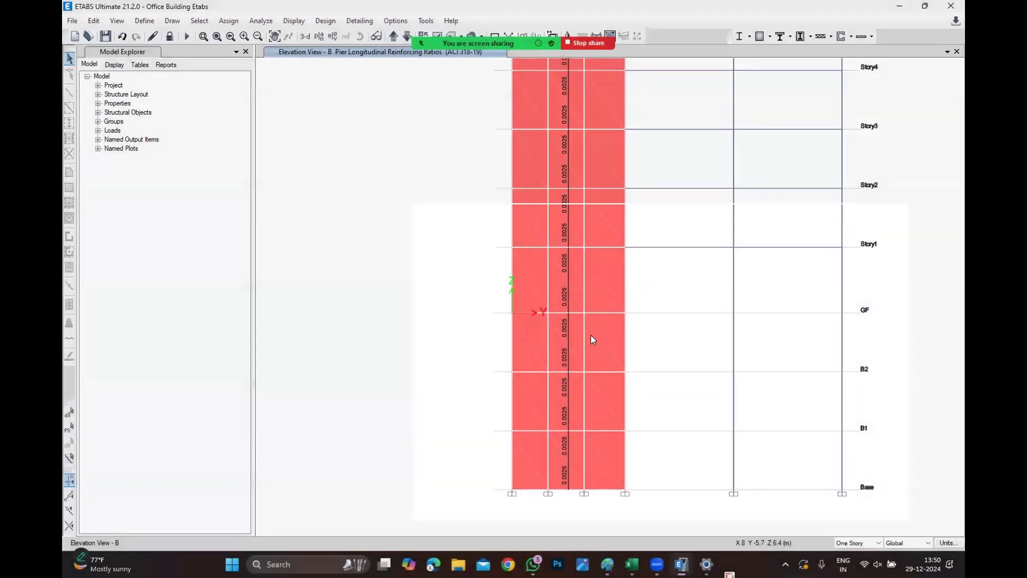
# Copy the captured pier reinforcing ratio snip and switch back to the Excel workbook.
pyautogui.rightClick(553, 357)
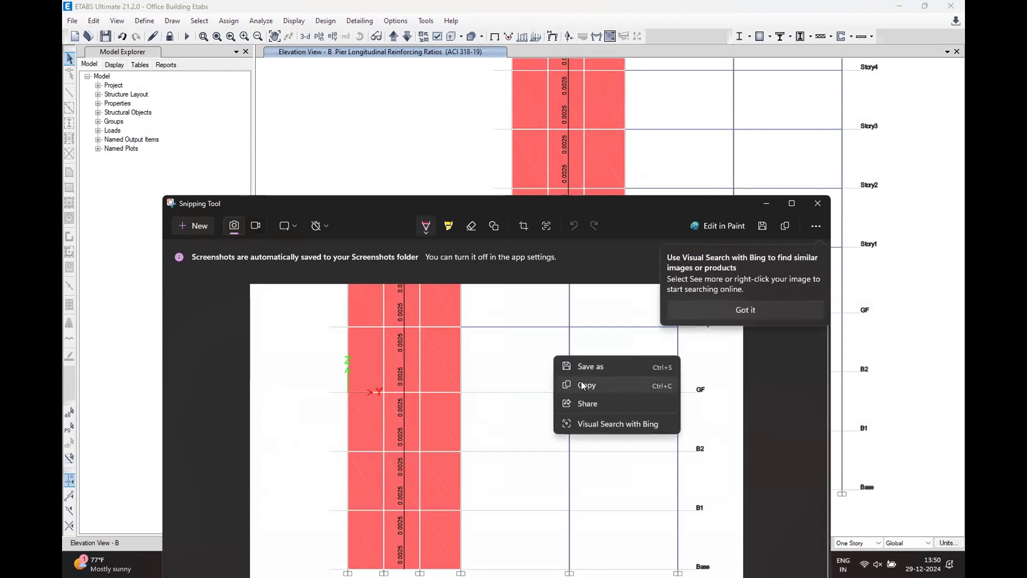
pyautogui.click(583, 385)
pyautogui.click(413, 172)
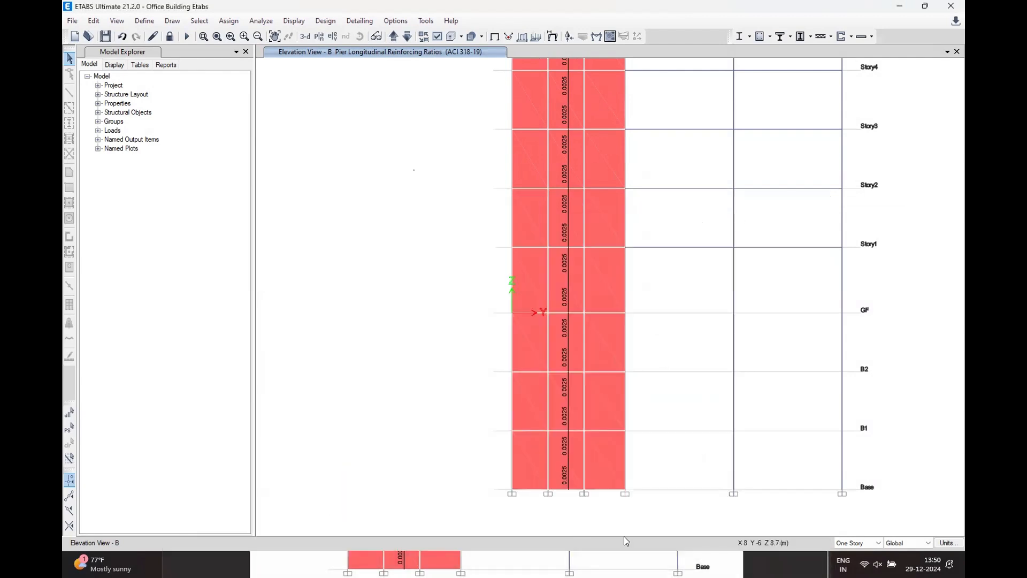
pyautogui.click(636, 563)
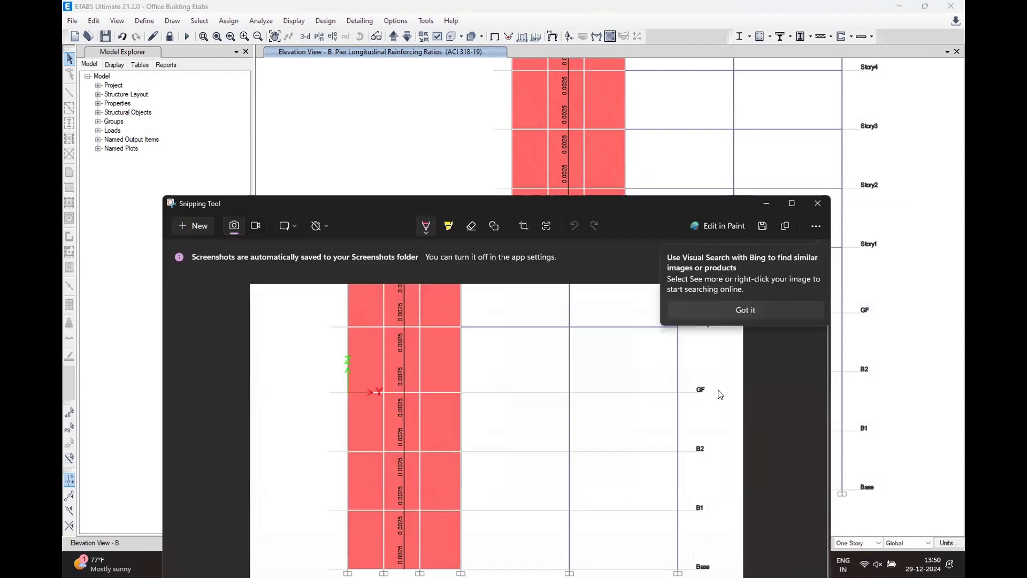
pyautogui.click(762, 202)
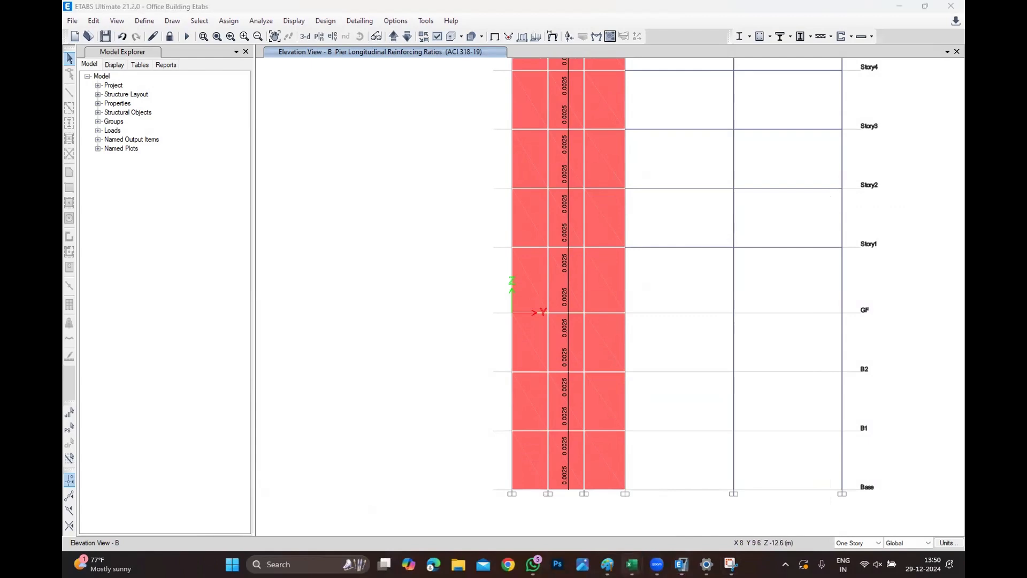
pyautogui.click(632, 564)
pyautogui.click(763, 513)
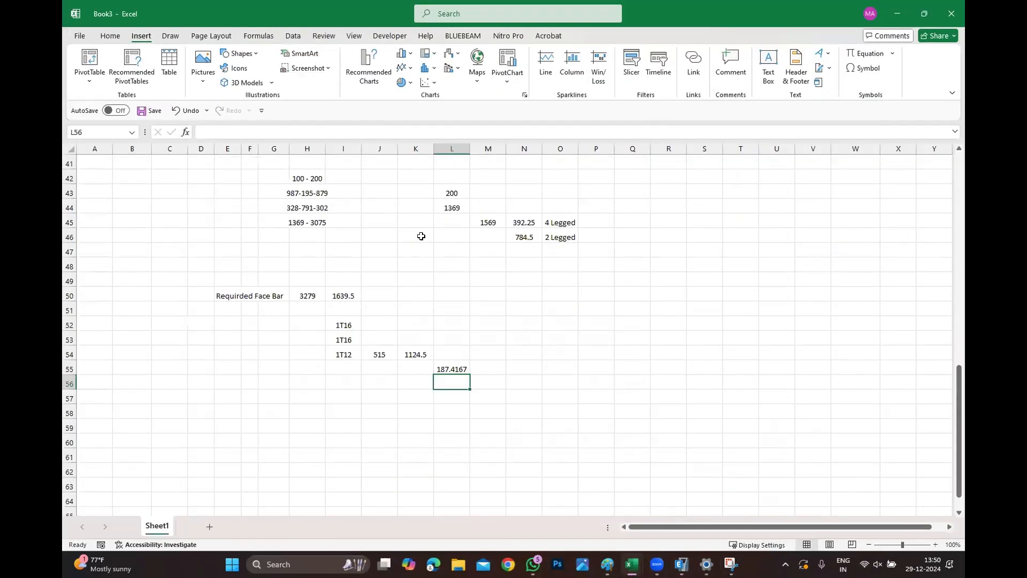
# Paste the snip into the sheet below the existing calculations, then resize and reposition the picture.
pyautogui.scroll(-8, 421, 236)
pyautogui.click(342, 324)
pyautogui.hotkey('ctrl', 'v')
pyautogui.moveTo(530, 400); pyautogui.dragTo(345, 233)
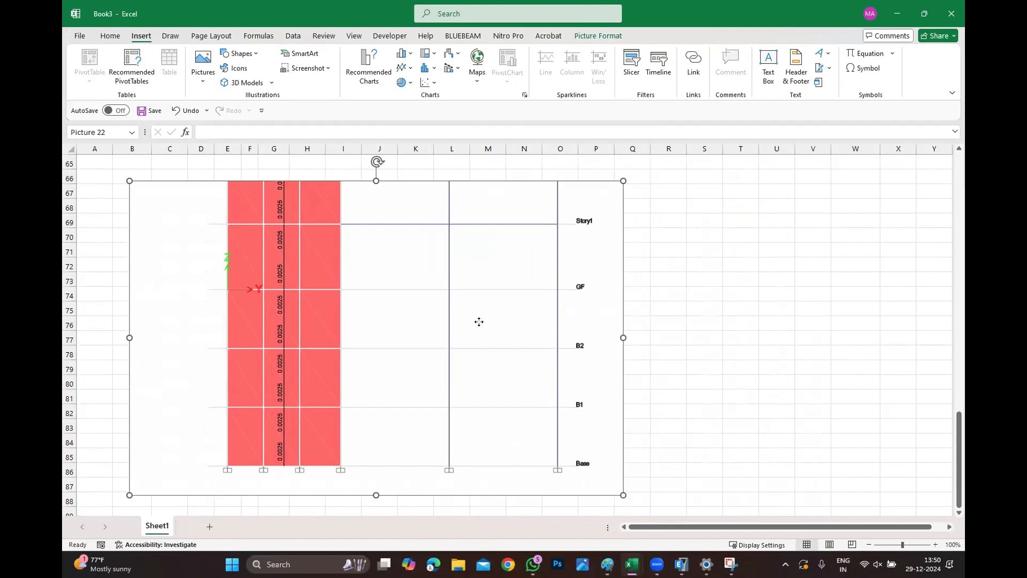
pyautogui.moveTo(479, 322); pyautogui.dragTo(426, 304)
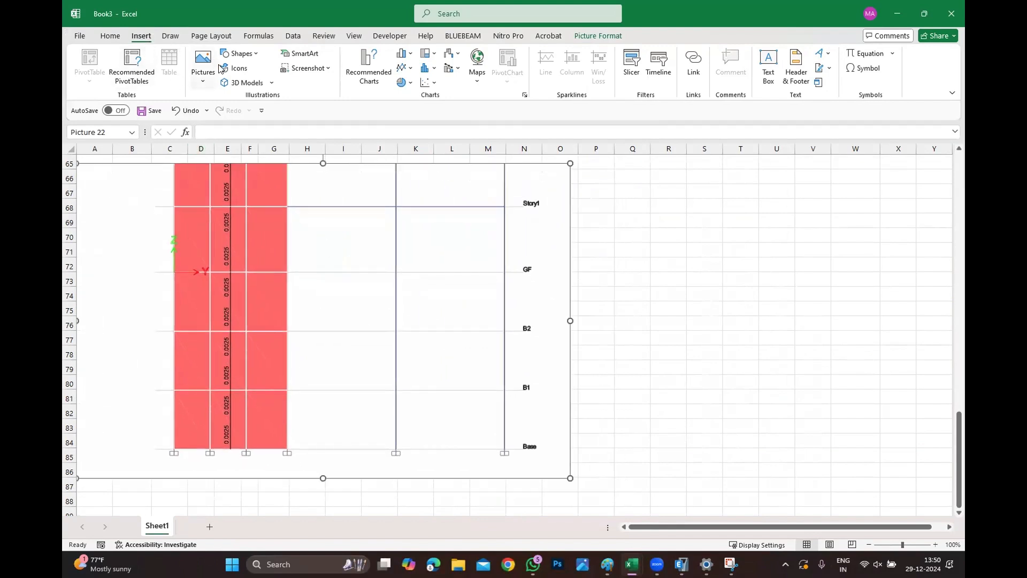
# Draw a rectangle about 1.96 cm by 15.53 cm to the right of the pasted picture.
pyautogui.click(239, 53)
pyautogui.click(270, 84)
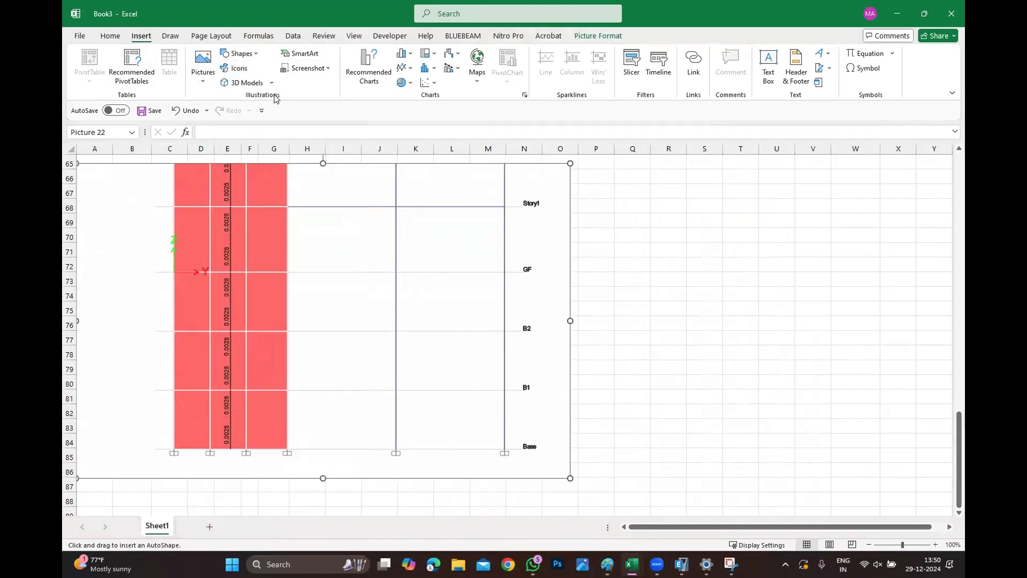
pyautogui.click(242, 54)
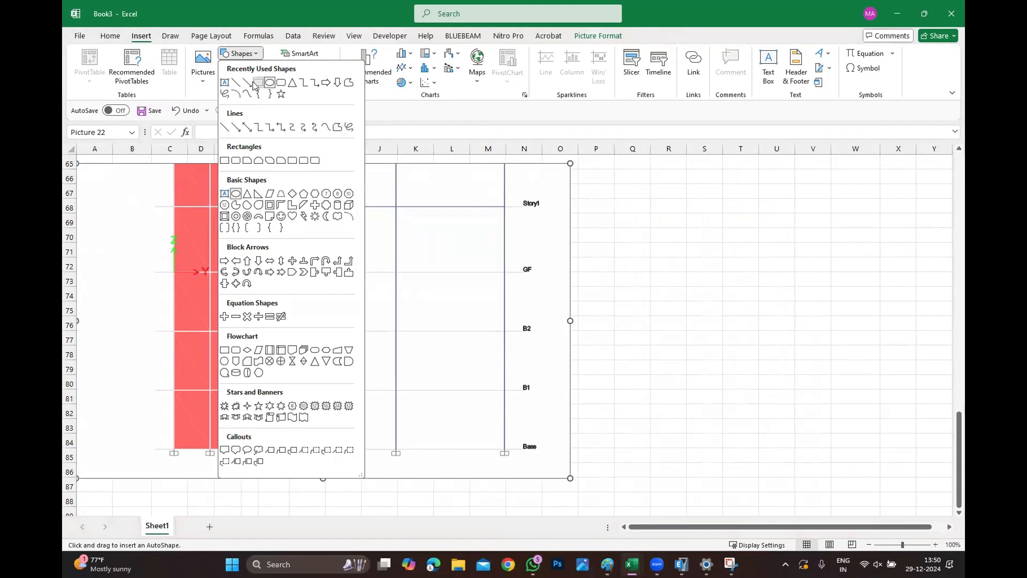
pyautogui.click(259, 84)
pyautogui.moveTo(622, 210); pyautogui.dragTo(917, 252)
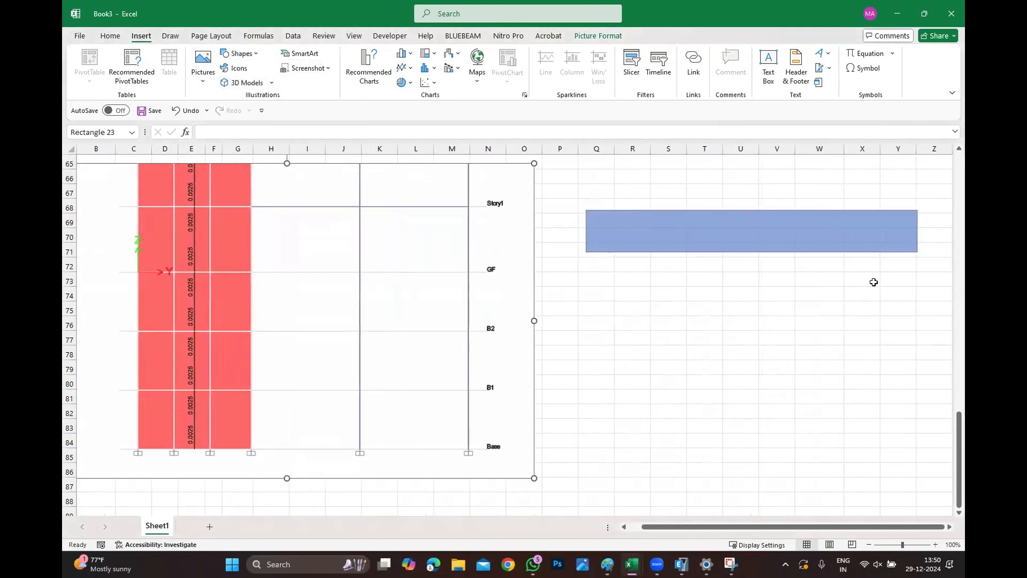
# Set the rectangle to no fill through Format Shape and close the pane.
pyautogui.rightClick(811, 230)
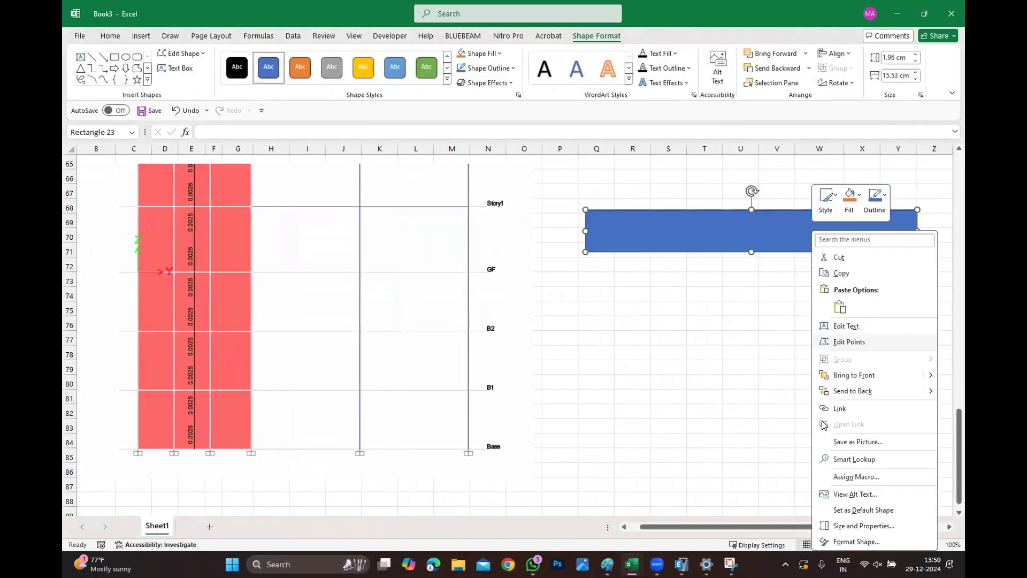
pyautogui.click(851, 541)
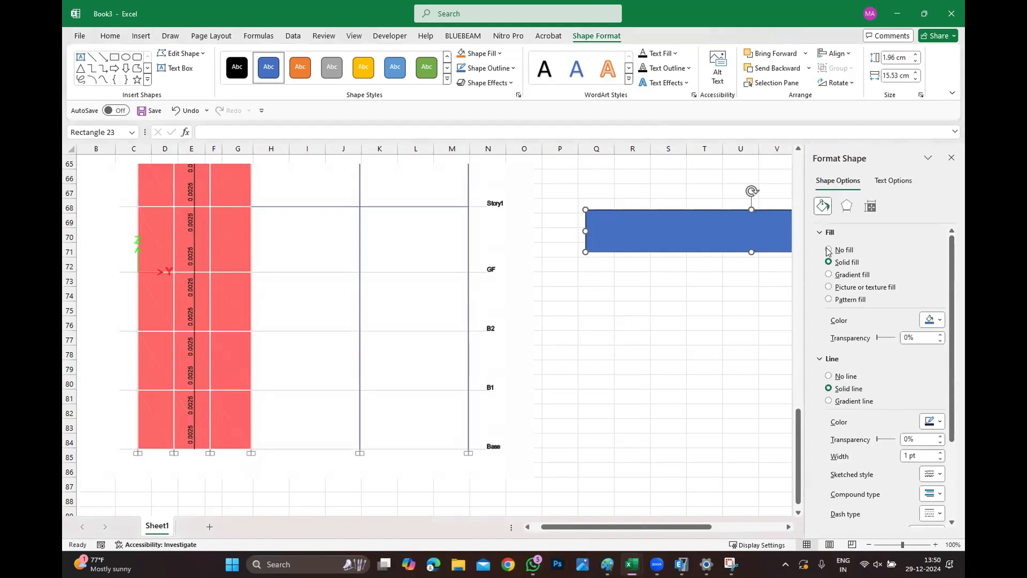
pyautogui.click(828, 249)
pyautogui.click(775, 308)
pyautogui.click(740, 411)
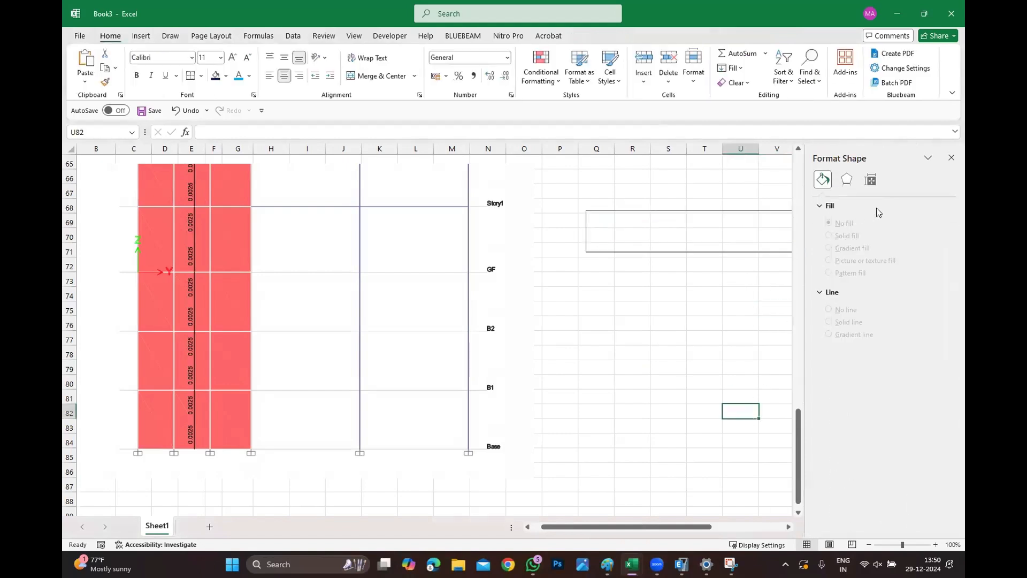
pyautogui.click(951, 157)
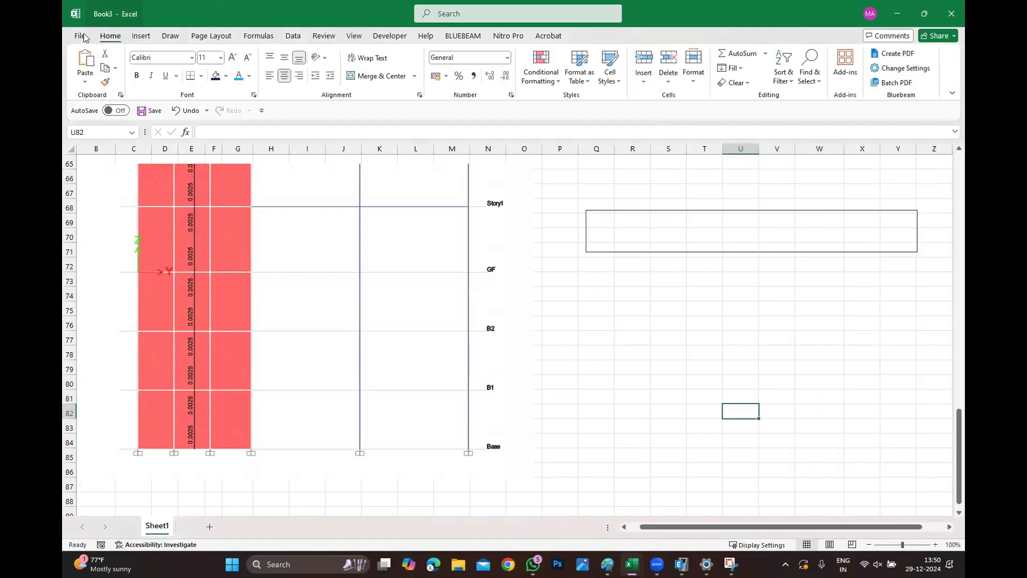
# Draw a horizontal line inside the rectangle near its top edge and duplicate it near the bottom edge.
pyautogui.click(141, 35)
pyautogui.click(241, 53)
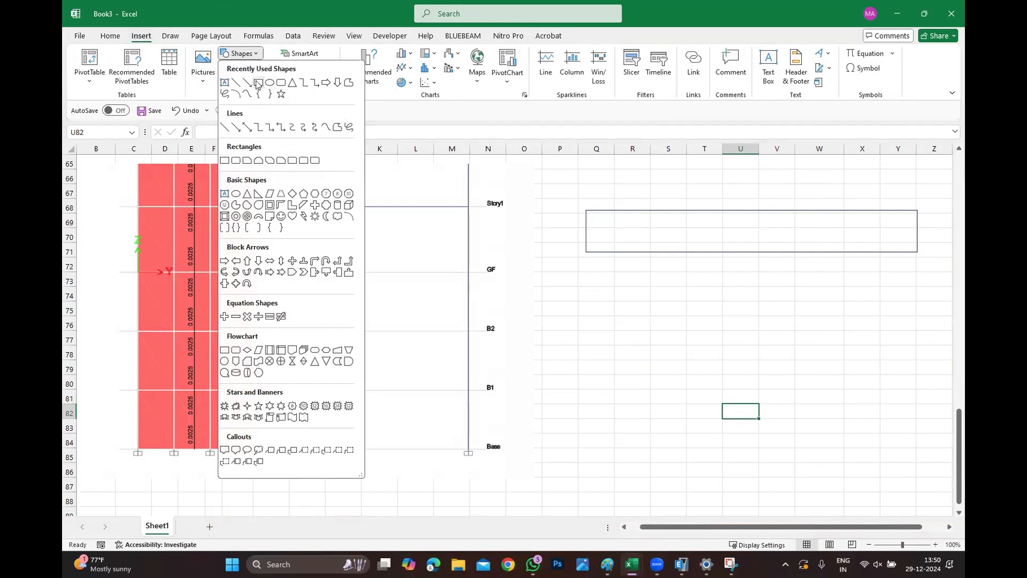
pyautogui.click(235, 80)
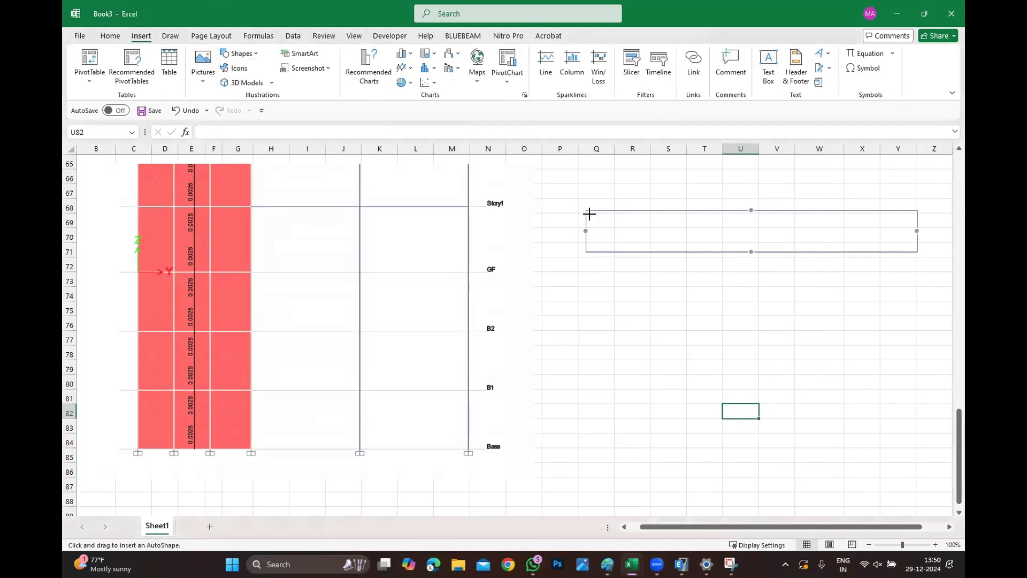
pyautogui.moveTo(589, 213); pyautogui.dragTo(912, 218)
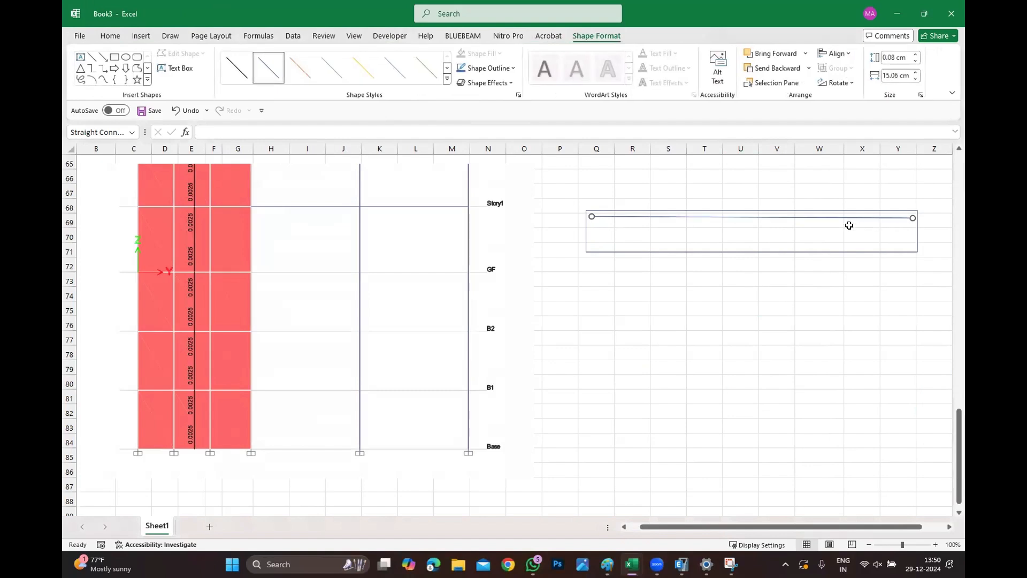
pyautogui.moveTo(780, 217); pyautogui.dragTo(782, 246)
pyautogui.click(740, 411)
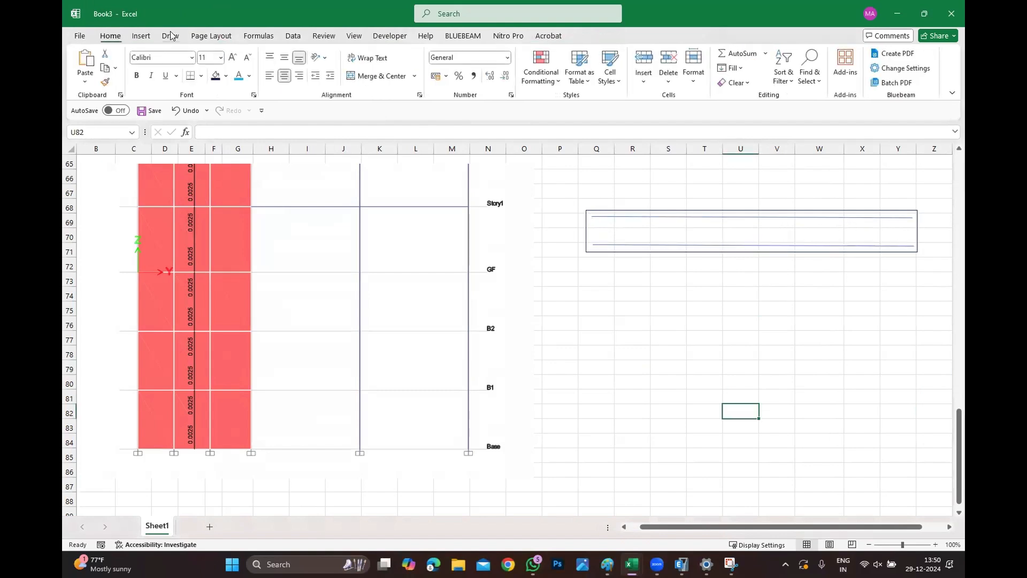
# Place a small oval bar marker at the left end of the upper line inside the rectangle.
pyautogui.click(141, 36)
pyautogui.click(239, 53)
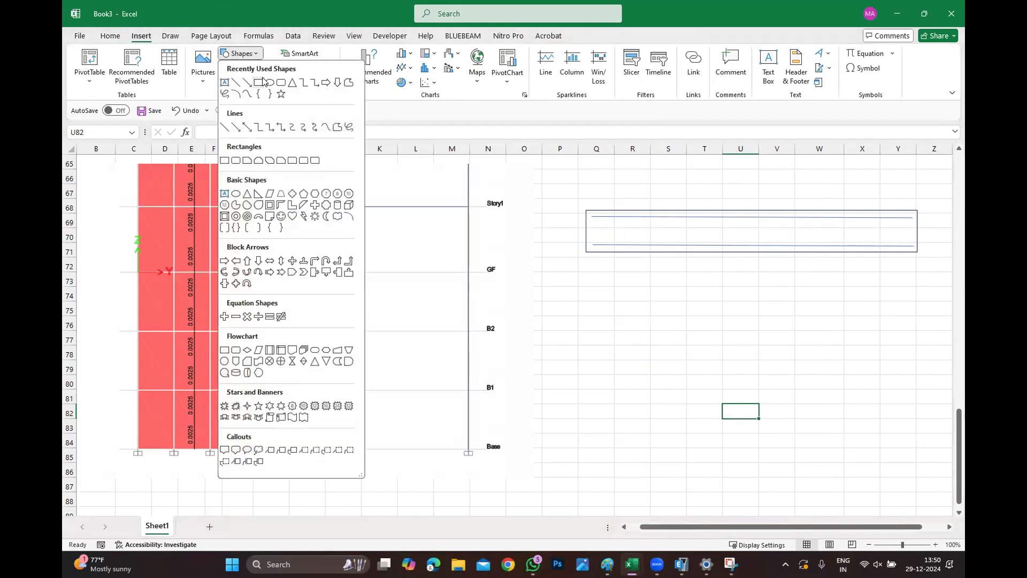
pyautogui.click(268, 85)
pyautogui.moveTo(630, 315)
pyautogui.mouseDown()
pyautogui.moveTo(641, 321)
pyautogui.moveTo(604, 220)
pyautogui.moveTo(635, 225)
pyautogui.moveTo(605, 222)
pyautogui.mouseUp()
pyautogui.hotkey('ctrl', 'z')
pyautogui.hotkey('ctrl', 'z')
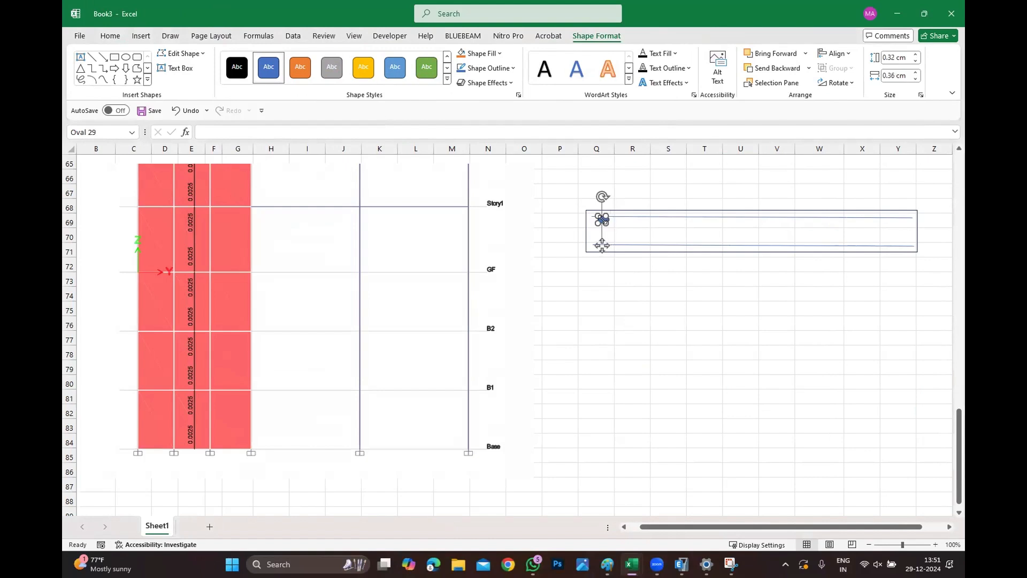
pyautogui.press('Escape')
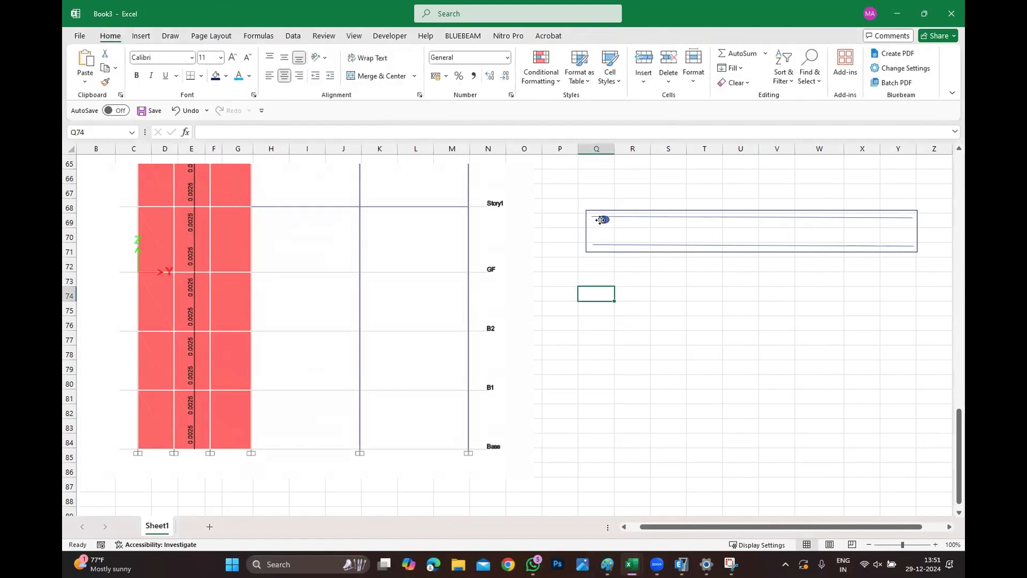
pyautogui.click(598, 225)
pyautogui.hotkey('ctrl', 'z')
pyautogui.press('Escape')
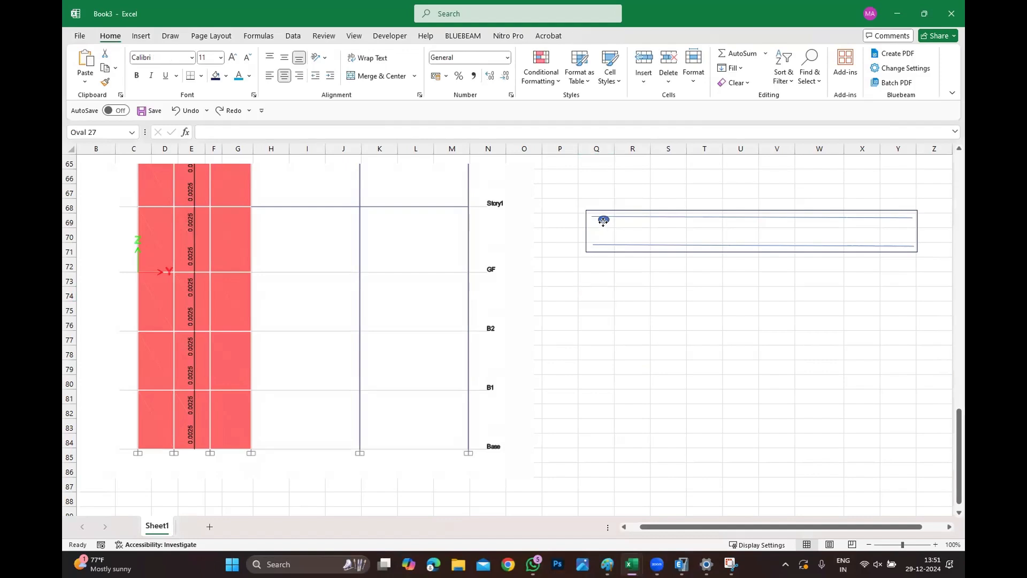
# Duplicate the bar marker twice, spacing the copies to the right along the upper line.
pyautogui.click(601, 228)
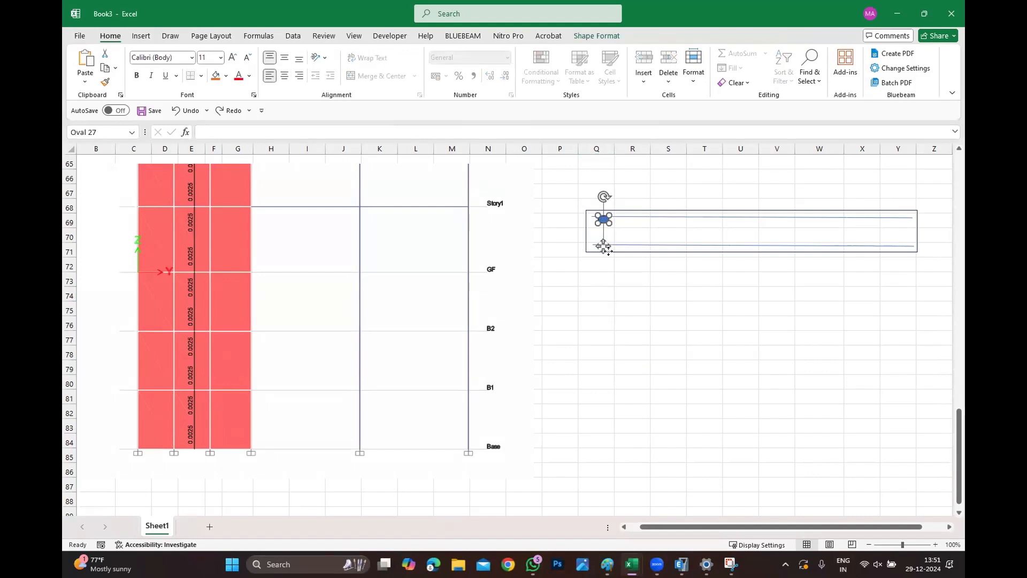
pyautogui.keyDown('ctrl'); pyautogui.moveTo(607, 251); pyautogui.dragTo(593, 227); pyautogui.keyUp('ctrl')
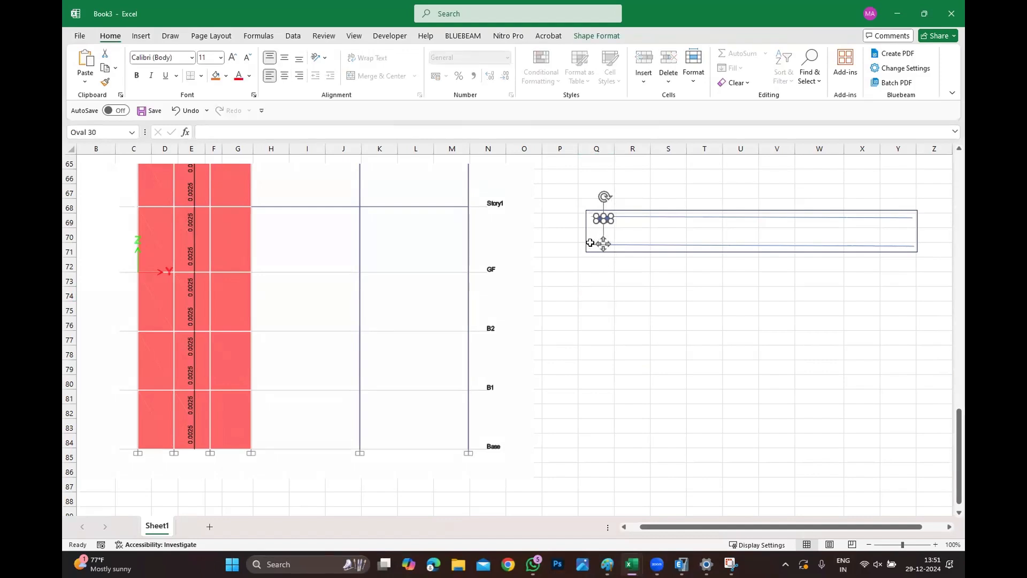
pyautogui.press('Right')
pyautogui.press('Right')
pyautogui.press('Right')
pyautogui.press('Right')
pyautogui.press('Right')
pyautogui.press('Right')
pyautogui.press('Right')
pyautogui.press('Right')
pyautogui.press('Right')
pyautogui.press('Right')
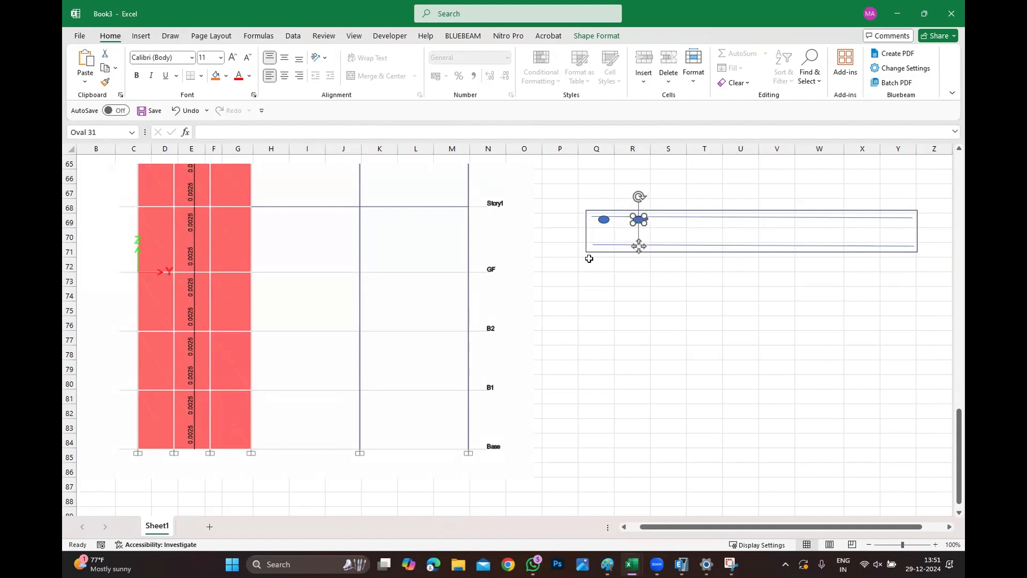
pyautogui.hotkey('ctrl', 'v')
pyautogui.press('Right')
pyautogui.press('Right')
pyautogui.press('Right')
pyautogui.press('Right')
pyautogui.press('Right')
pyautogui.press('Right')
pyautogui.press('Right')
pyautogui.press('Right')
pyautogui.press('Right')
pyautogui.press('Right')
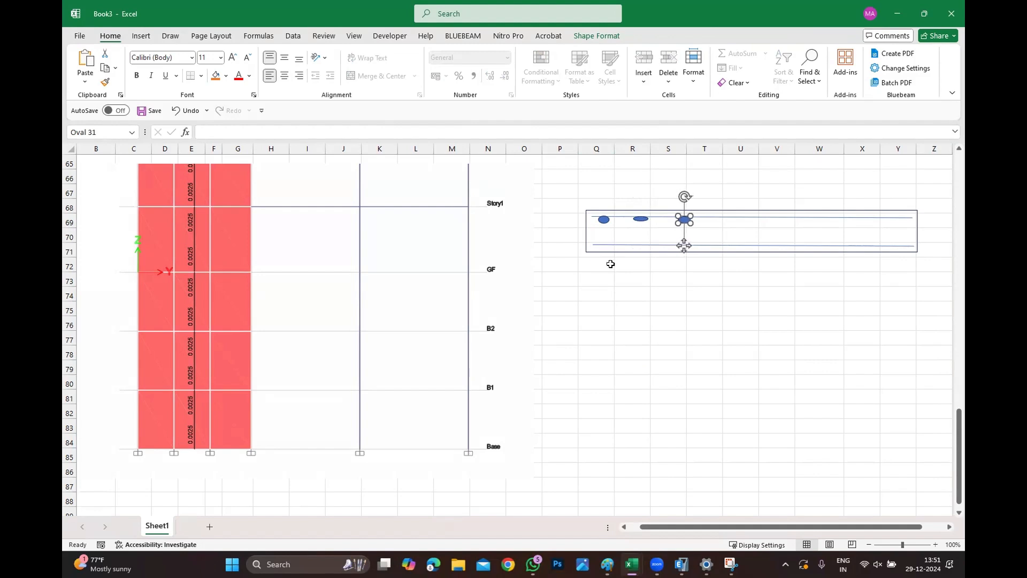
# Copy the three bar markers and paste them further right along the upper line.
pyautogui.moveTo(610, 263); pyautogui.dragTo(634, 265)
pyautogui.click(640, 219)
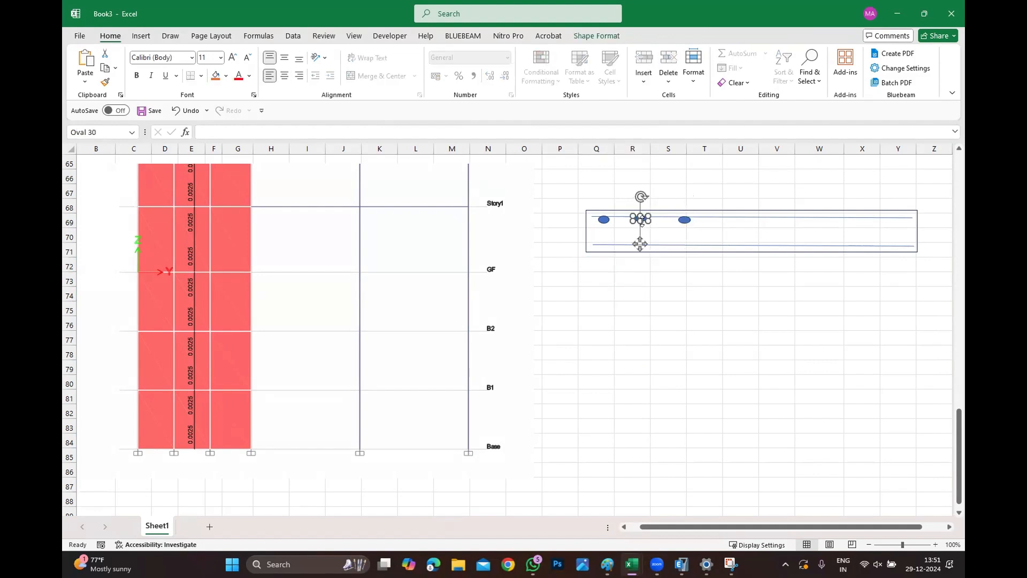
pyautogui.moveTo(639, 222); pyautogui.dragTo(640, 220)
pyautogui.press('Escape')
pyautogui.click(605, 221)
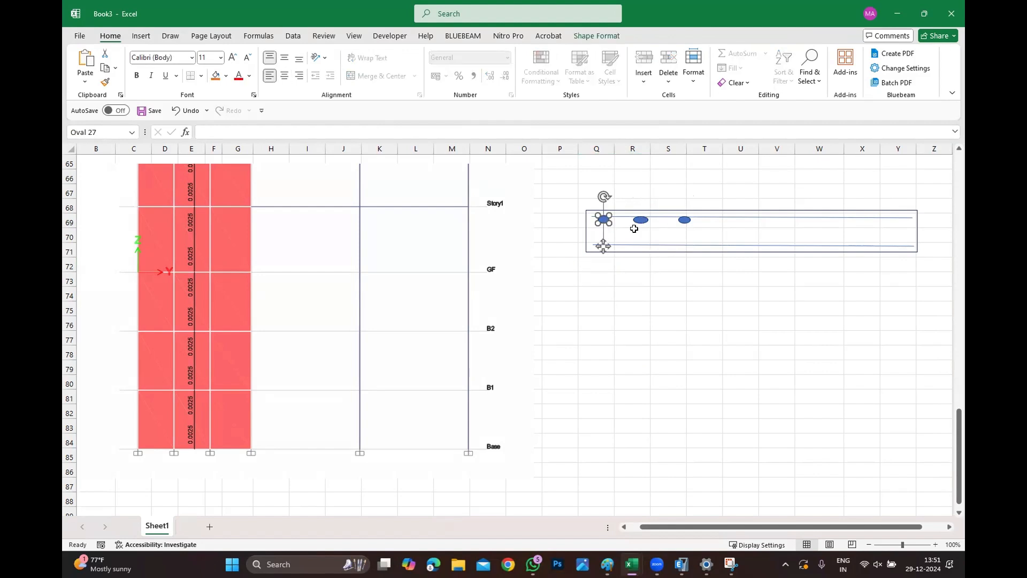
pyautogui.keyDown('shift'); pyautogui.click(641, 220); pyautogui.keyUp('shift')
pyautogui.keyDown('shift'); pyautogui.click(685, 220); pyautogui.keyUp('shift')
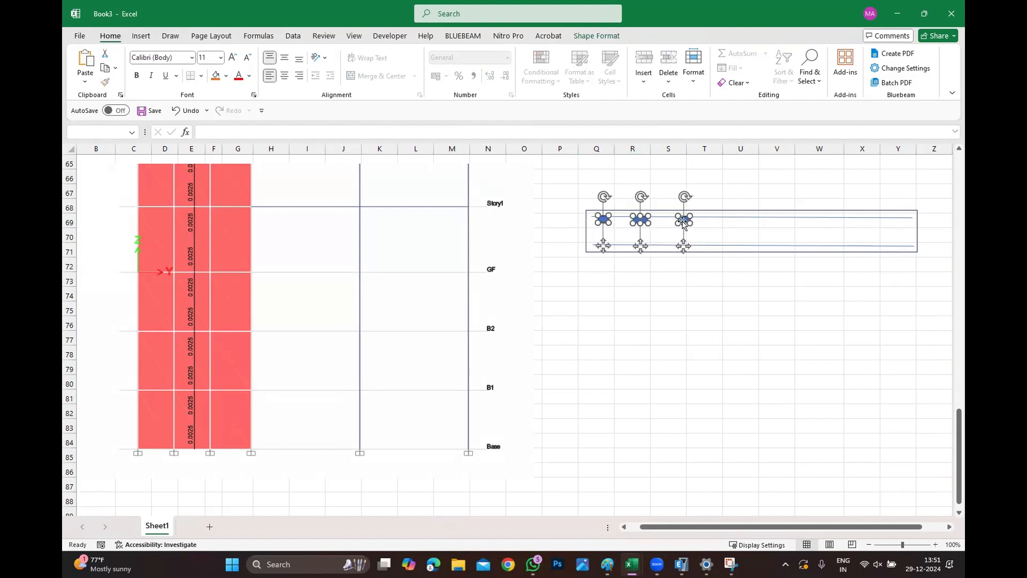
pyautogui.hotkey('ctrl', 'c')
pyautogui.hotkey('ctrl', 'v')
pyautogui.press('Right')
pyautogui.press('Right')
pyautogui.press('Right')
pyautogui.press('Right')
pyautogui.press('Right')
pyautogui.press('Right')
pyautogui.press('Right')
pyautogui.press('Right')
pyautogui.press('Right')
pyautogui.press('Right')
pyautogui.press('Right')
pyautogui.press('Right')
pyautogui.press('Right')
pyautogui.press('Right')
pyautogui.press('Right')
pyautogui.press('Right')
pyautogui.press('Right')
pyautogui.press('Right')
pyautogui.press('Right')
pyautogui.press('Right')
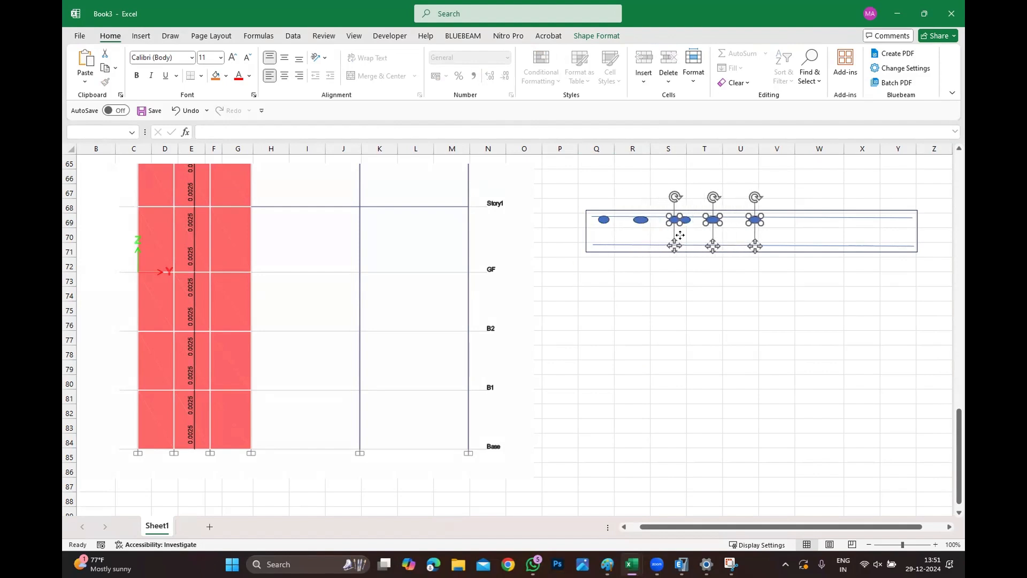
pyautogui.press('Right')
pyautogui.press('Right')
pyautogui.press('Right')
pyautogui.press('Right')
pyautogui.press('Right')
pyautogui.press('Right')
pyautogui.press('Right')
pyautogui.press('Right')
pyautogui.press('Right')
pyautogui.press('Right')
pyautogui.press('Right')
pyautogui.press('Right')
pyautogui.press('Right')
pyautogui.press('Right')
pyautogui.press('Right')
pyautogui.press('Right')
pyautogui.press('Right')
pyautogui.press('Right')
pyautogui.press('Right')
pyautogui.press('Right')
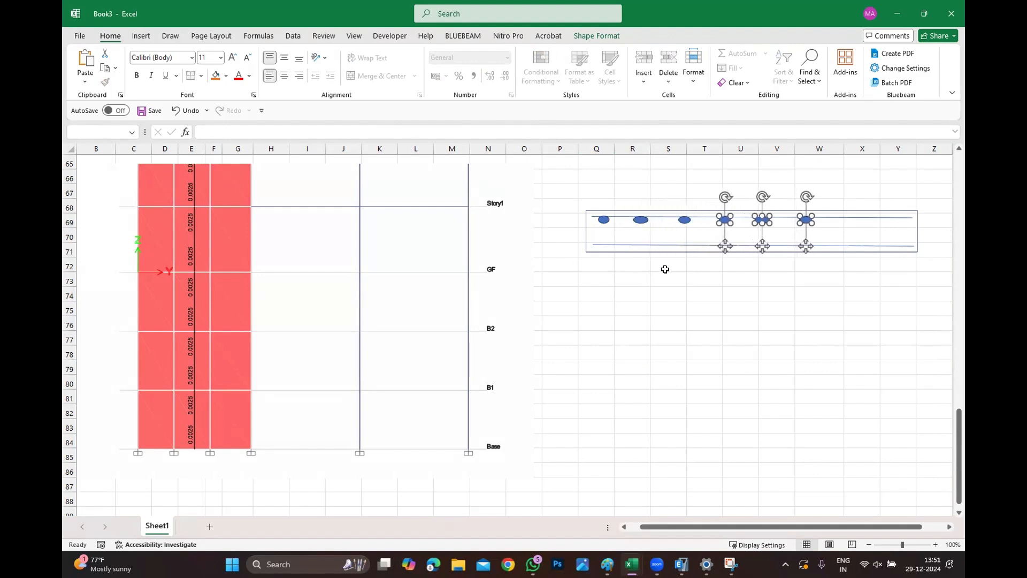
# Paste another set of bar markers and shift them toward the right end of the line.
pyautogui.hotkey('ctrl', 'v')
pyautogui.press('Right')
pyautogui.press('Right')
pyautogui.press('Right')
pyautogui.press('Right')
pyautogui.press('Right')
pyautogui.press('Right')
pyautogui.press('Right')
pyautogui.press('Right')
pyautogui.press('Right')
pyautogui.press('Right')
pyautogui.press('Right')
pyautogui.press('Right')
pyautogui.press('Right')
pyautogui.press('Right')
pyautogui.press('Right')
pyautogui.press('Right')
pyautogui.press('Right')
pyautogui.press('Right')
pyautogui.press('Right')
pyautogui.press('Right')
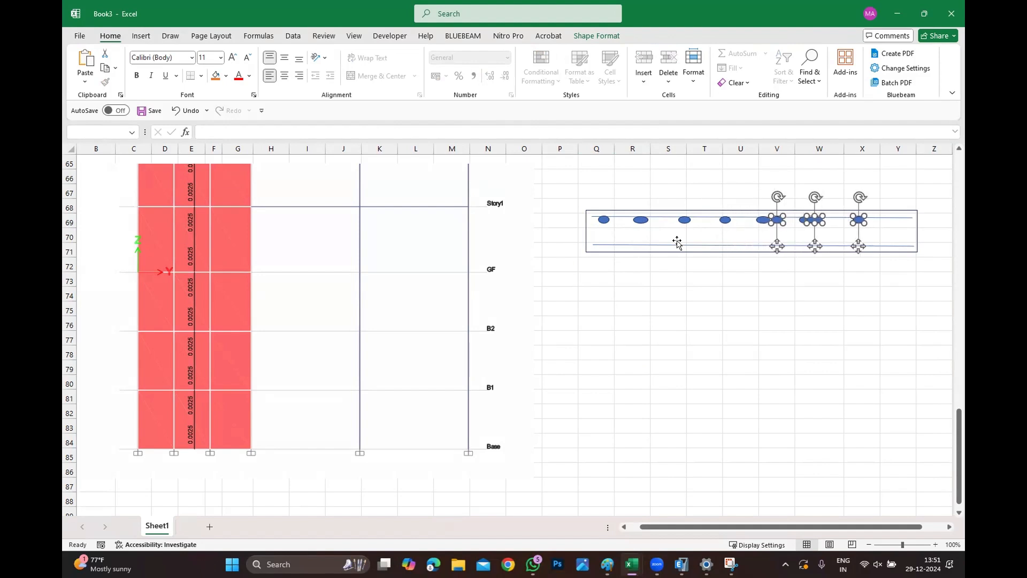
pyautogui.press('Right')
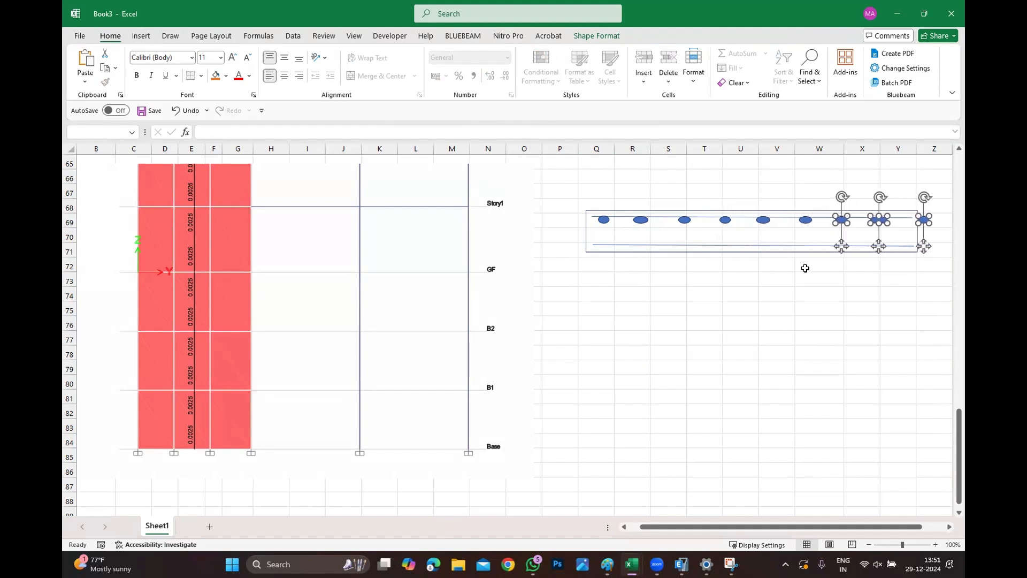
# Delete the extra bar marker at the right end, then duplicate the row of eight markers down onto the lower line.
pyautogui.click(927, 220)
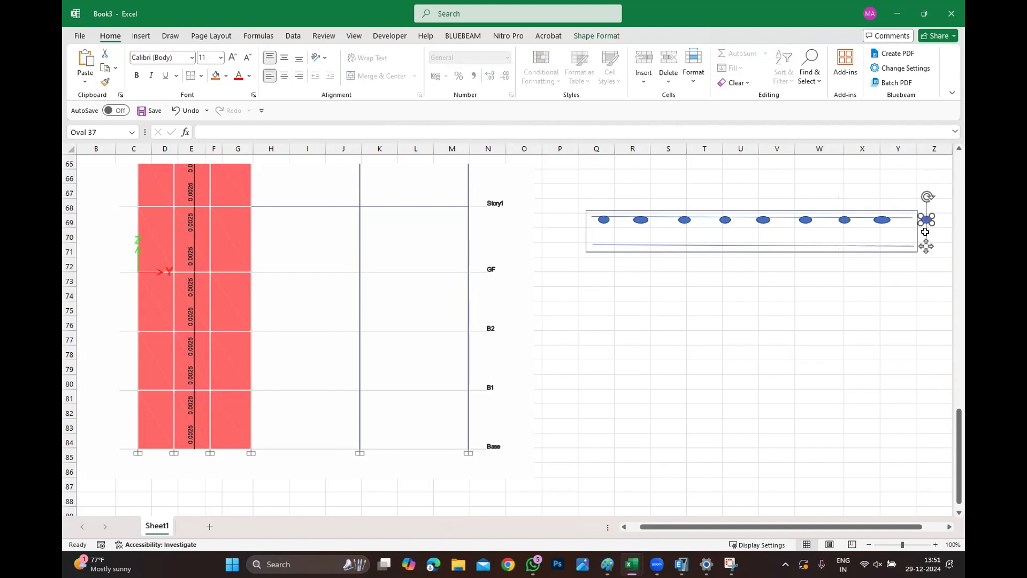
pyautogui.press('Delete')
pyautogui.click(880, 219)
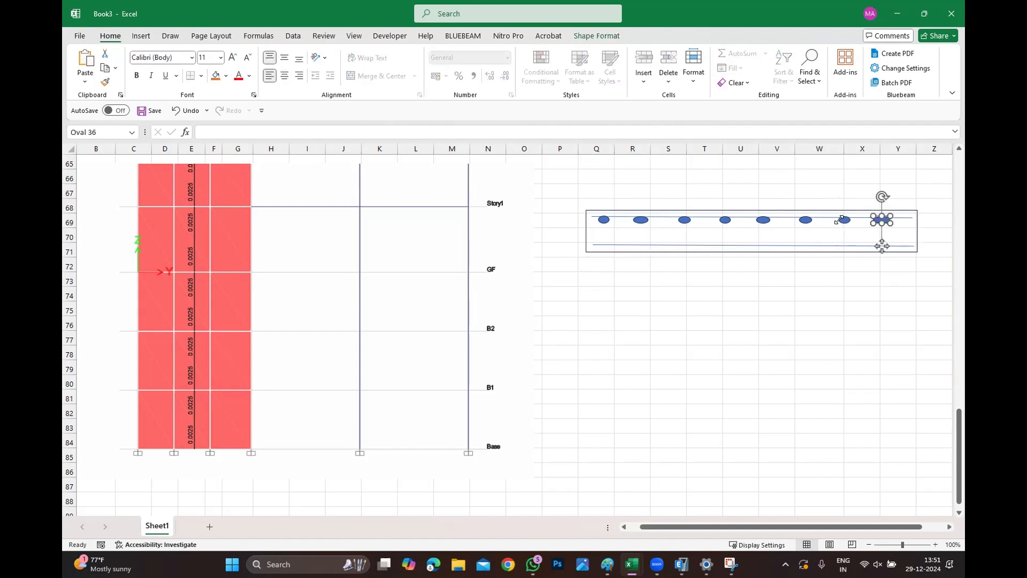
pyautogui.keyDown('shift'); pyautogui.click(844, 220); pyautogui.keyUp('shift')
pyautogui.keyDown('shift'); pyautogui.click(806, 220); pyautogui.keyUp('shift')
pyautogui.keyDown('shift'); pyautogui.click(763, 220); pyautogui.keyUp('shift')
pyautogui.keyDown('shift'); pyautogui.click(725, 219); pyautogui.keyUp('shift')
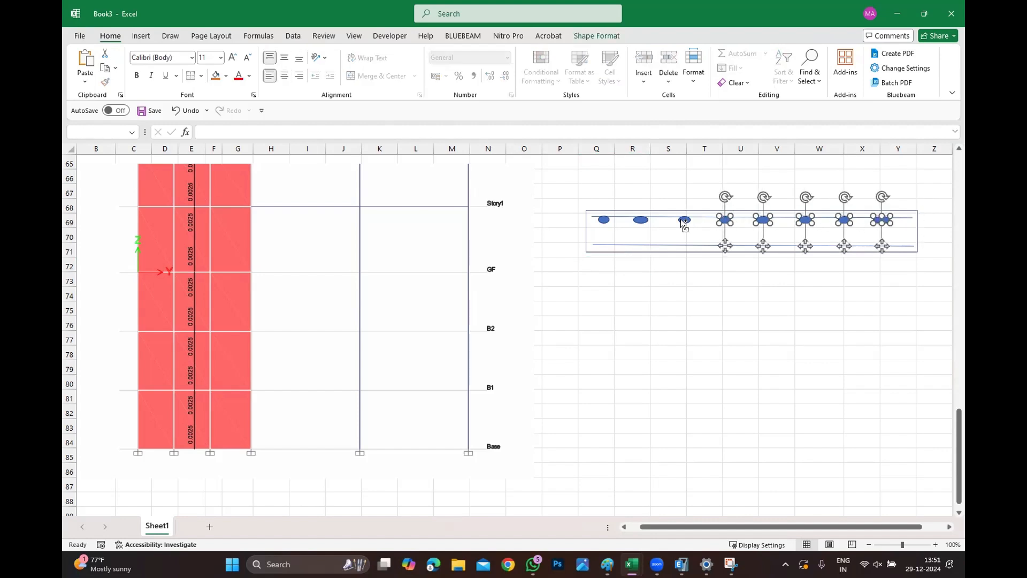
pyautogui.keyDown('shift'); pyautogui.click(684, 220); pyautogui.keyUp('shift')
pyautogui.keyDown('shift'); pyautogui.click(641, 220); pyautogui.keyUp('shift')
pyautogui.keyDown('shift'); pyautogui.click(602, 220); pyautogui.keyUp('shift')
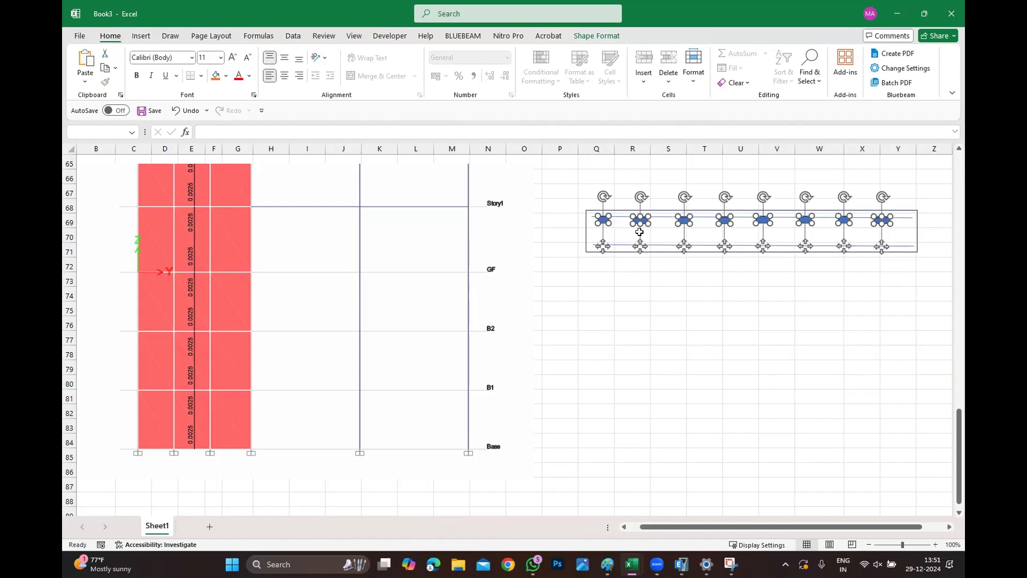
pyautogui.keyDown('ctrl'); pyautogui.moveTo(638, 224); pyautogui.dragTo(638, 232); pyautogui.keyUp('ctrl')
pyautogui.press('Down')
pyautogui.press('Down')
pyautogui.press('Down')
pyautogui.press('Down')
pyautogui.press('Down')
pyautogui.press('Down')
pyautogui.press('Down')
pyautogui.press('Down')
pyautogui.press('Down')
pyautogui.press('Down')
pyautogui.press('Down')
pyautogui.press('Down')
pyautogui.press('Down')
pyautogui.press('Down')
pyautogui.press('Down')
pyautogui.press('Down')
pyautogui.press('Down')
pyautogui.press('Down')
pyautogui.press('Down')
pyautogui.press('Down')
pyautogui.press('Down')
pyautogui.press('Down')
pyautogui.press('Down')
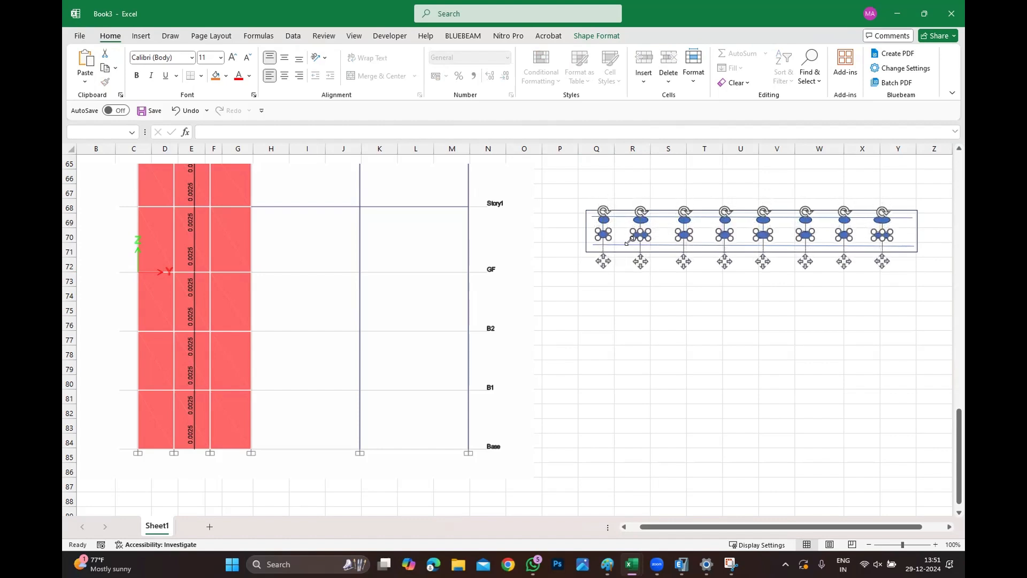
pyautogui.press('Down')
pyautogui.press('Down')
pyautogui.press('Down')
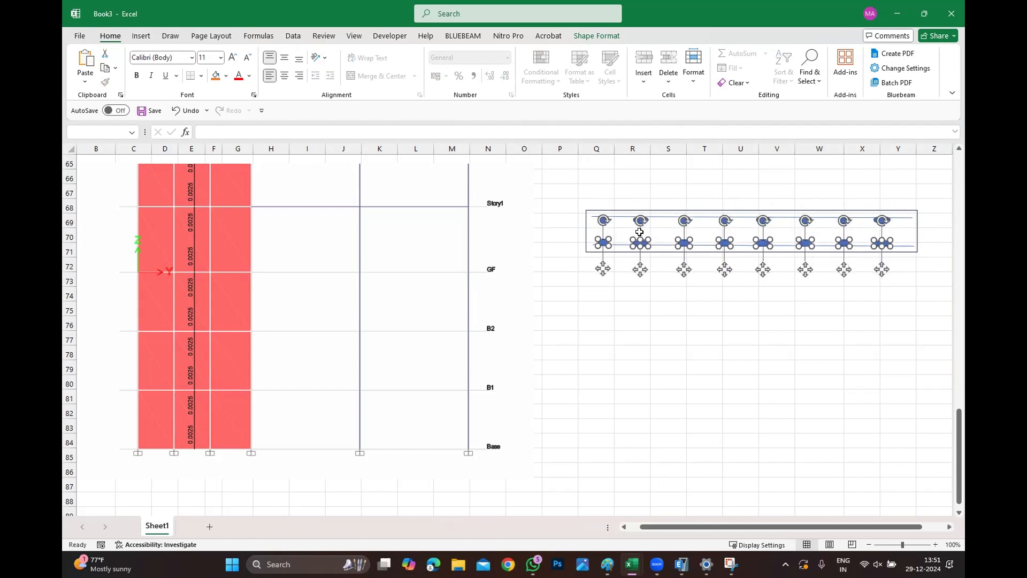
# Label the wall section's thickness as 300 beside the rectangle.
pyautogui.click(664, 328)
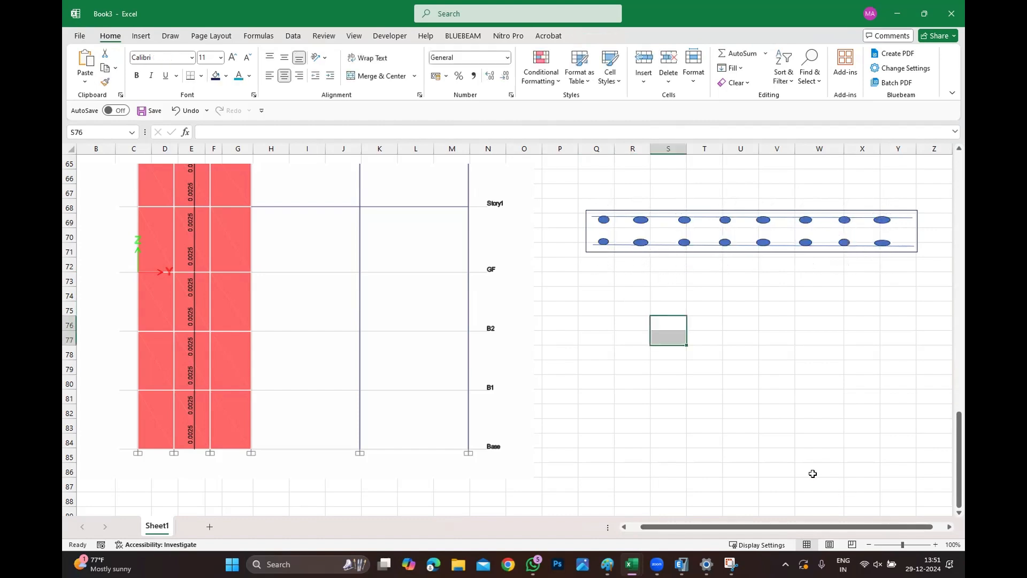
pyautogui.click(568, 237)
pyautogui.write('300')
# Label the wall section's length as 1000 below the rectangle.
pyautogui.moveTo(671, 396); pyautogui.dragTo(691, 396)
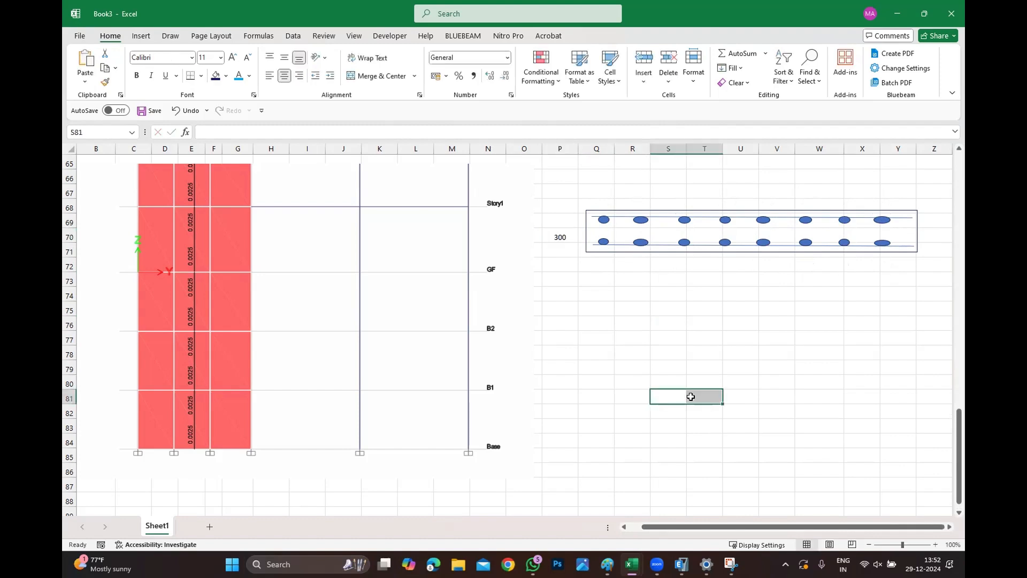
pyautogui.click(709, 265)
pyautogui.write('10000')
pyautogui.press('Return')
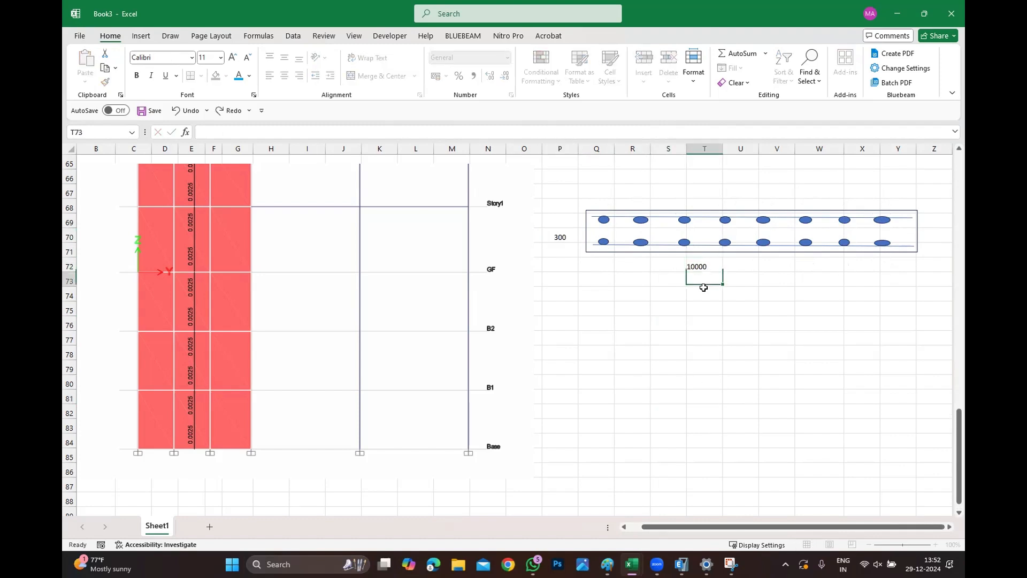
pyautogui.press('Up')
pyautogui.write('10')
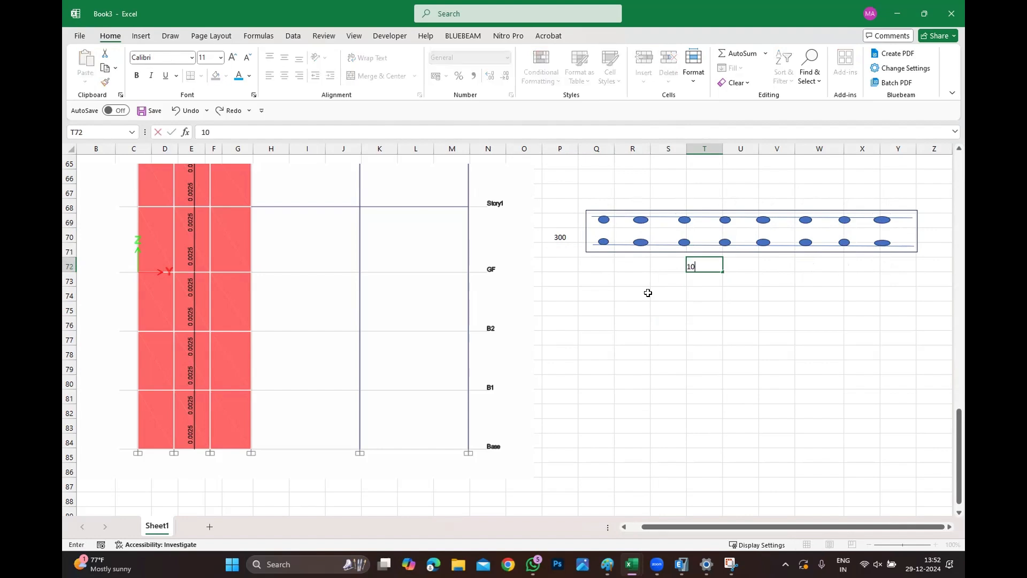
pyautogui.click(627, 348)
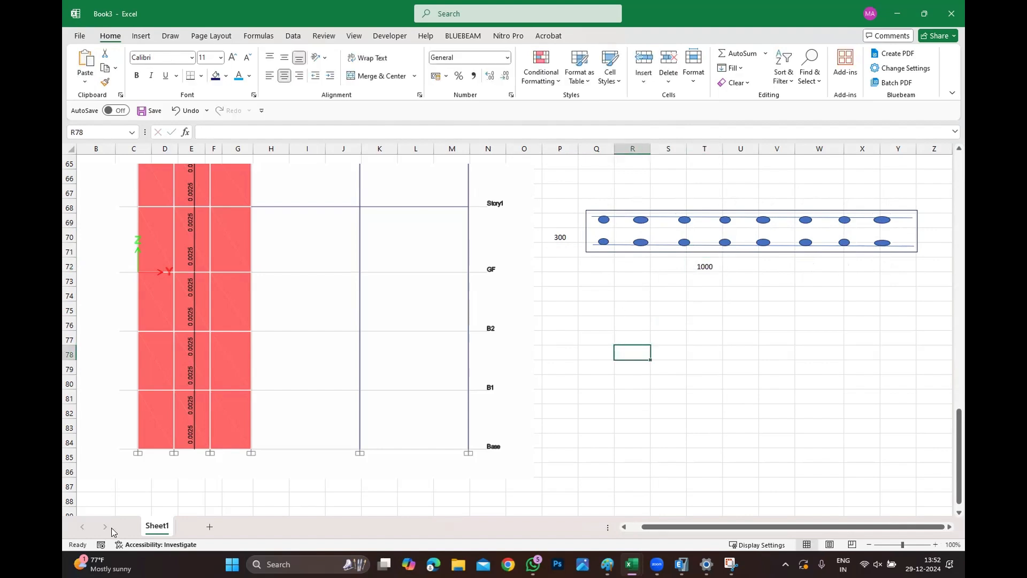
# Refer to the pier reinforcing ratio in ETABS and compute the steel area with =0.25/100*(300*1000) below the section.
pyautogui.click(681, 563)
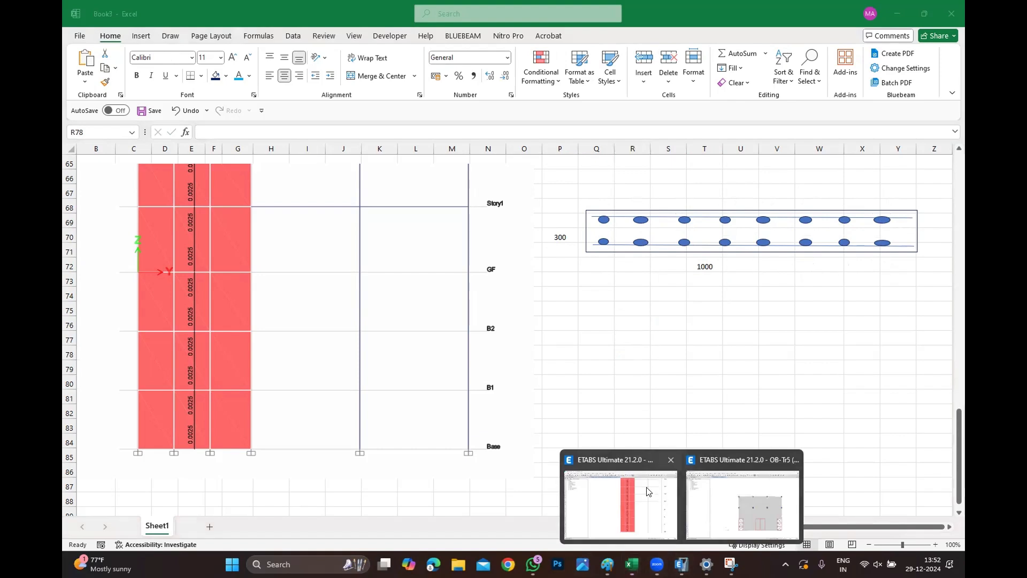
pyautogui.click(648, 491)
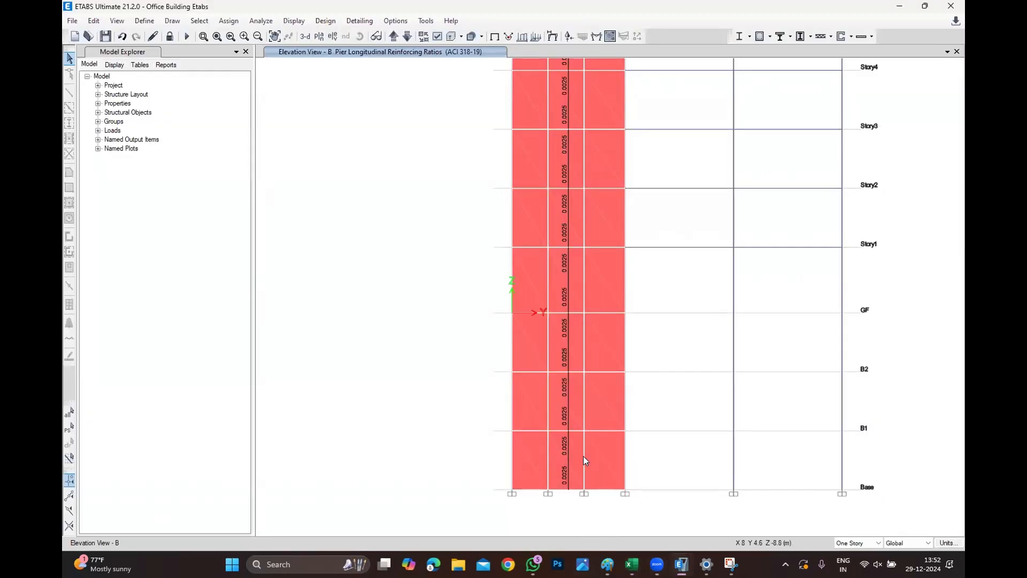
pyautogui.hotkey('alt', 'Tab')
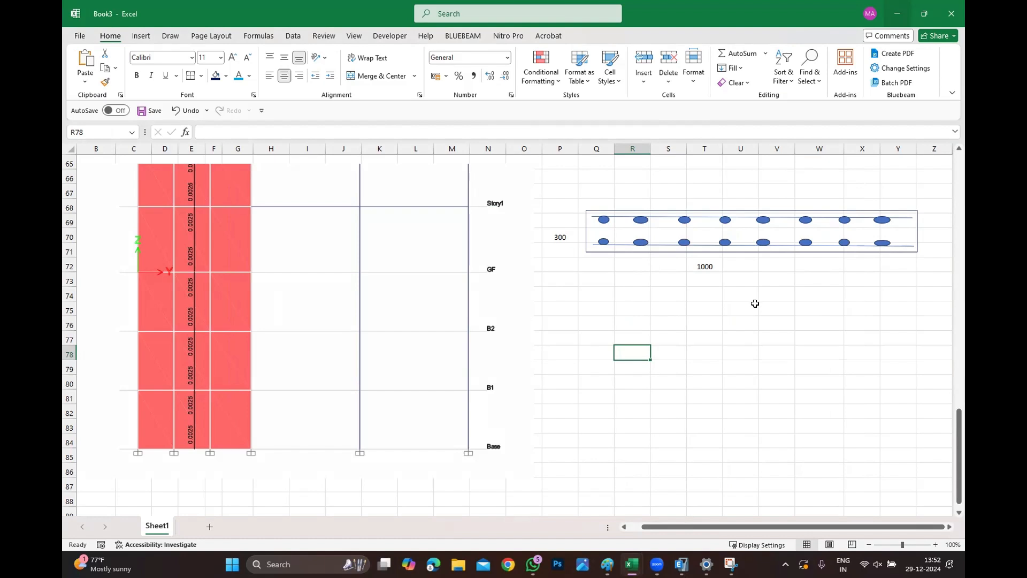
pyautogui.click(705, 310)
pyautogui.write('=0.25')
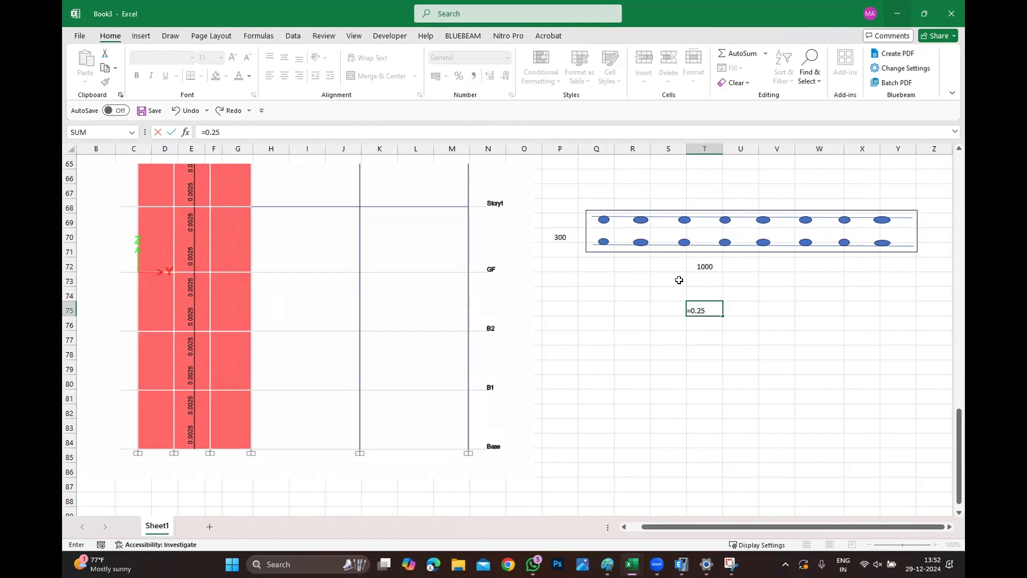
pyautogui.write('/100')
pyautogui.press('BackSpace')
pyautogui.press('BackSpace')
pyautogui.press('BackSpace')
pyautogui.write('*1000)')
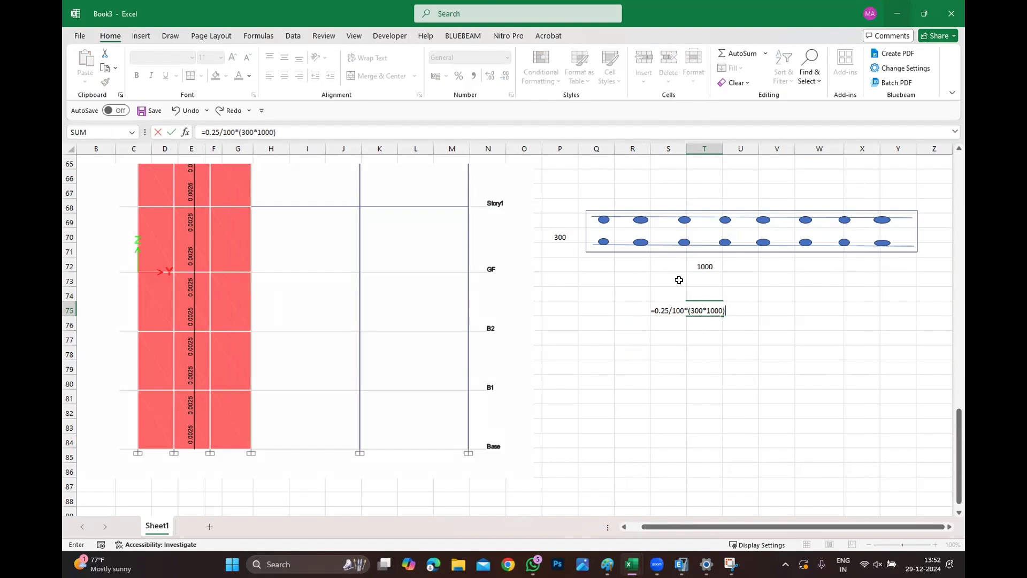
pyautogui.press('Return')
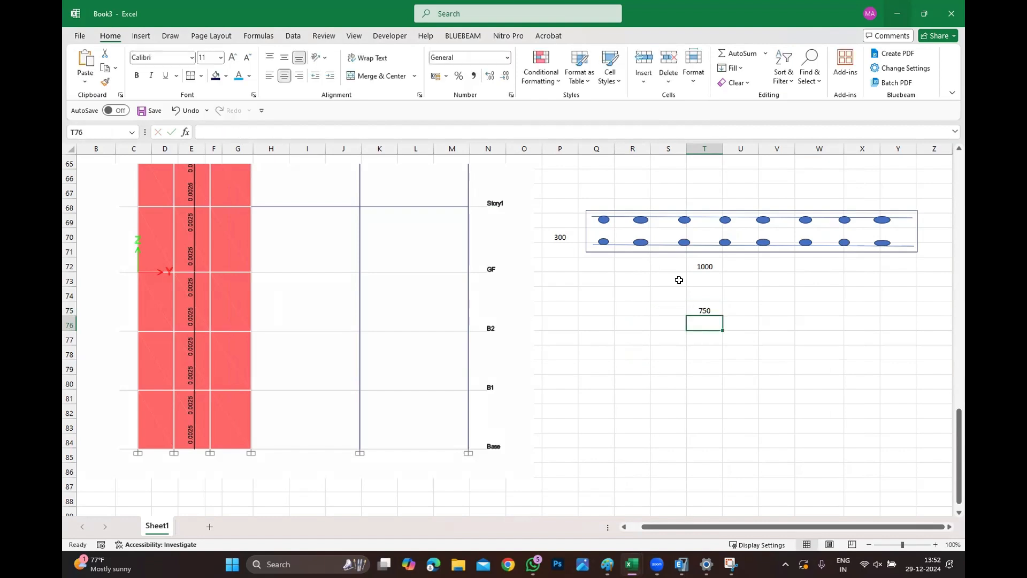
# Label the row Verti. RFT, enter 750 as its value and add the unit mm2/m.
pyautogui.press('Up')
pyautogui.press('Left')
pyautogui.write('v')
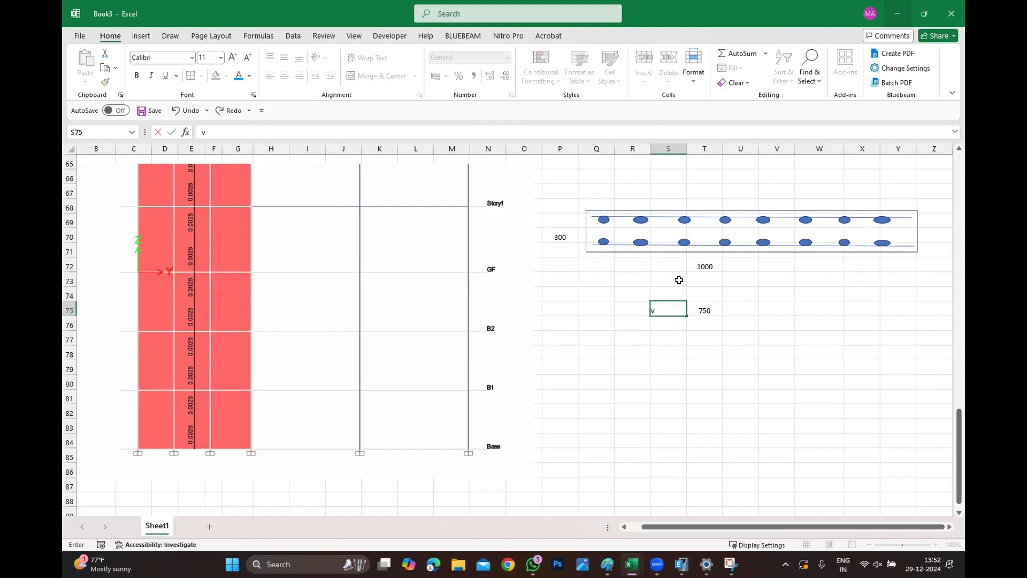
pyautogui.write('ERTI. RFT')
pyautogui.press('Right')
pyautogui.write('750')
pyautogui.press('Right')
pyautogui.press('Right')
pyautogui.press('Down')
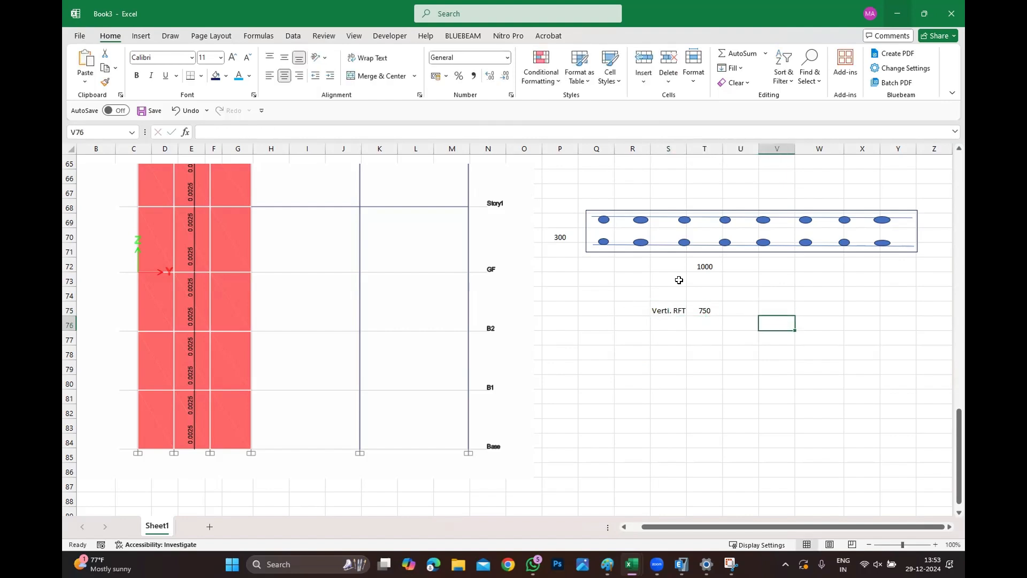
pyautogui.press('Up')
pyautogui.press('Left')
pyautogui.write('mm2/')
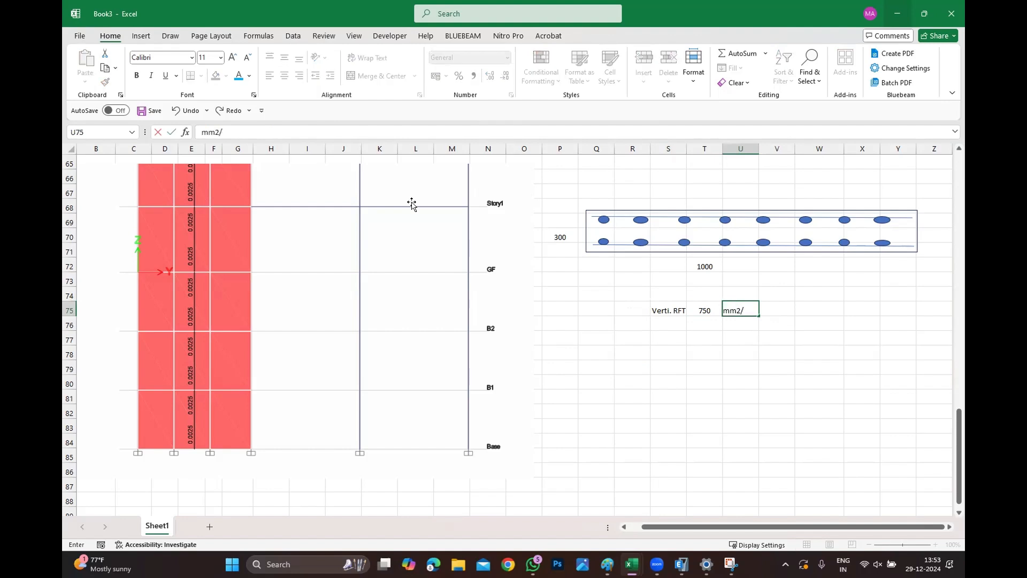
pyautogui.click(860, 451)
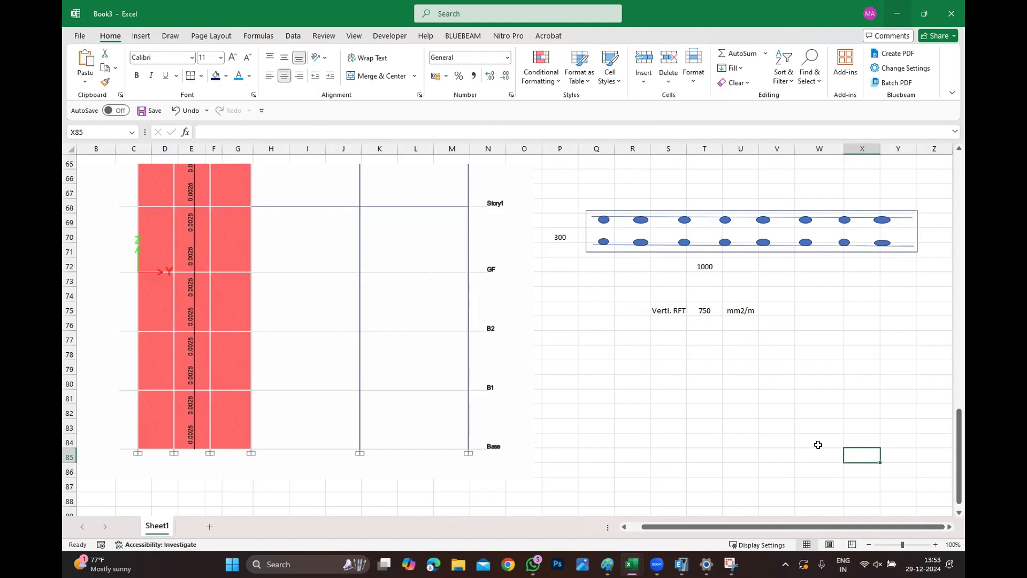
# Compute half the vertical steel area as =T75/2 in the cell below and add the unit mm2/m.
pyautogui.click(702, 338)
pyautogui.write('=')
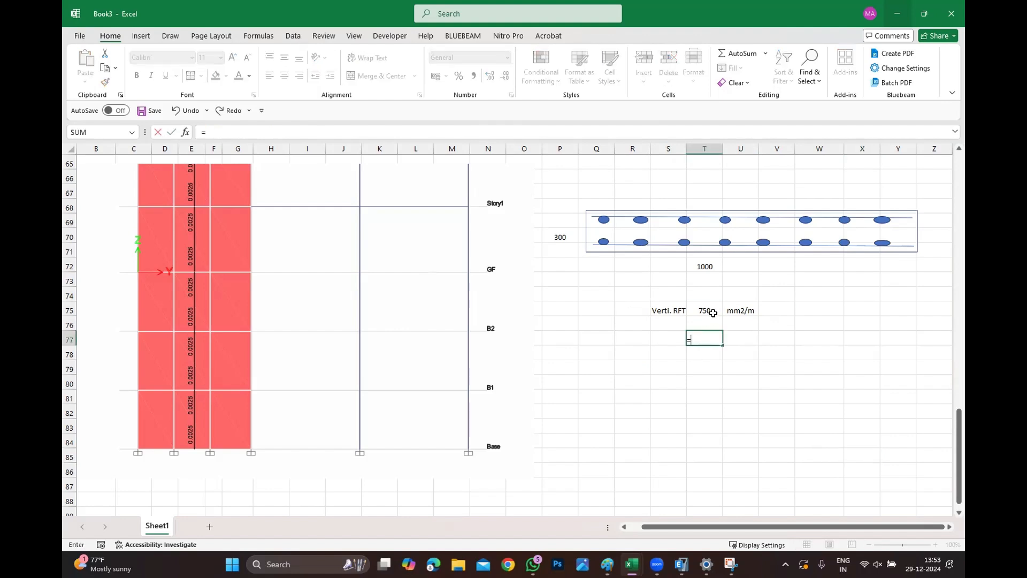
pyautogui.click(709, 311)
pyautogui.write('/2')
pyautogui.press('Return')
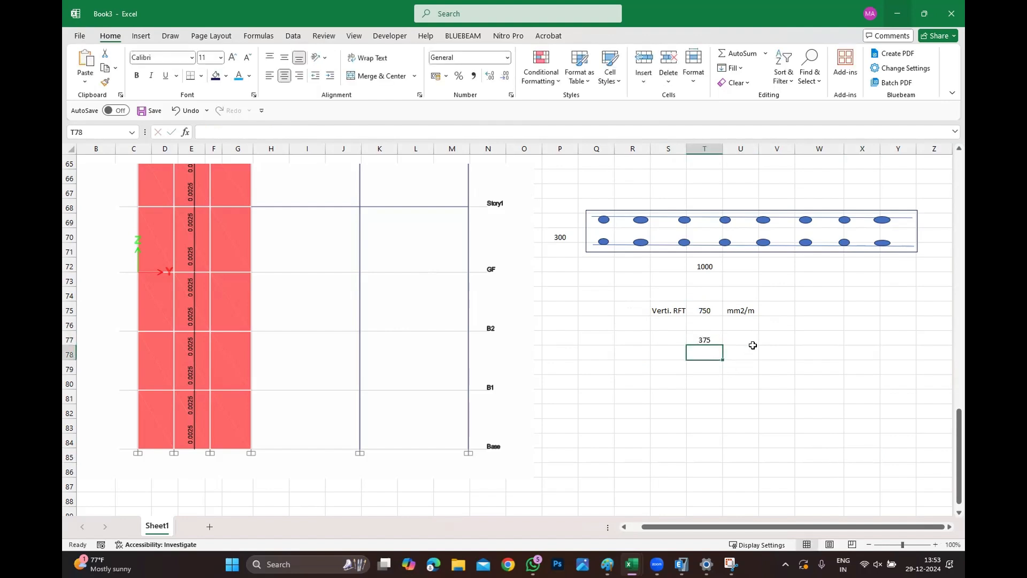
pyautogui.click(752, 346)
pyautogui.write('mm2/m')
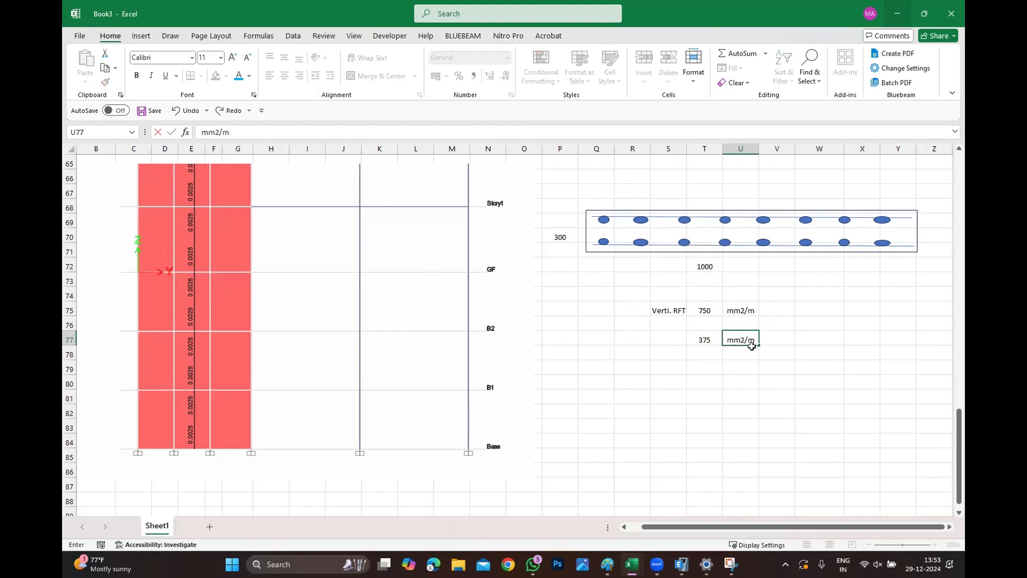
pyautogui.click(692, 421)
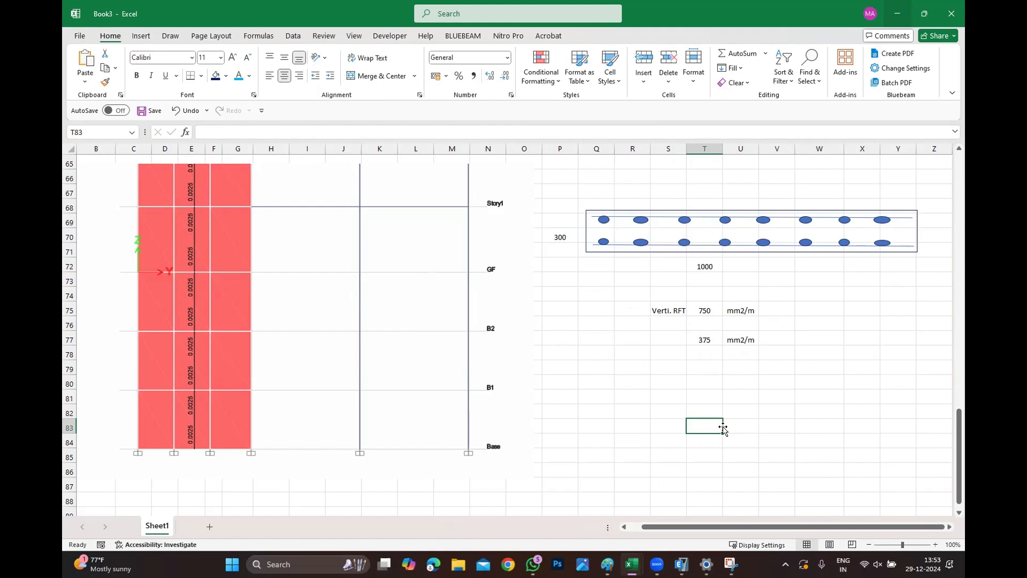
# Enter the wall bar designation T12-200mm C/C beside the 1000 length label.
pyautogui.scroll(20, 314, 309)
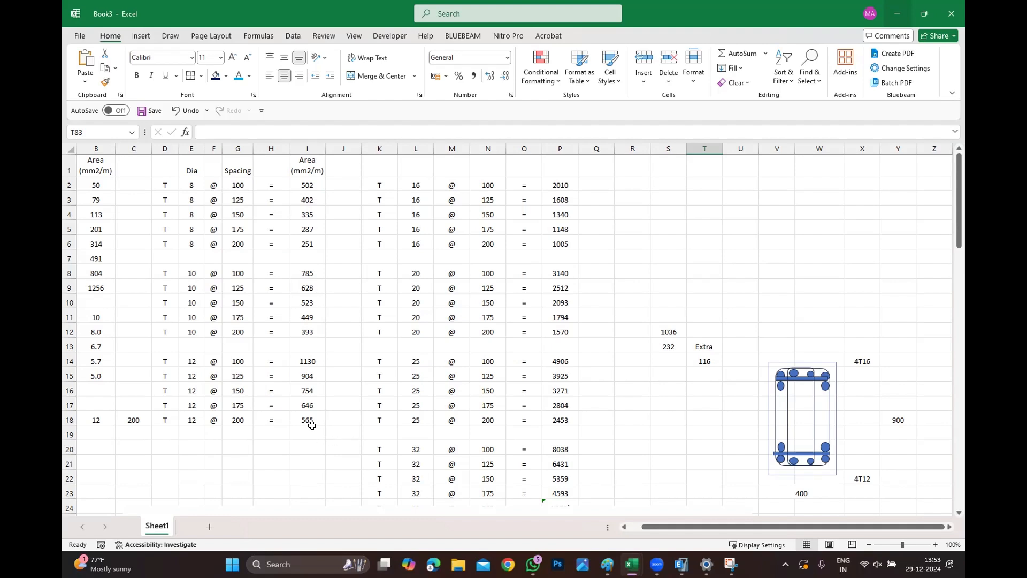
pyautogui.scroll(-18, 328, 360)
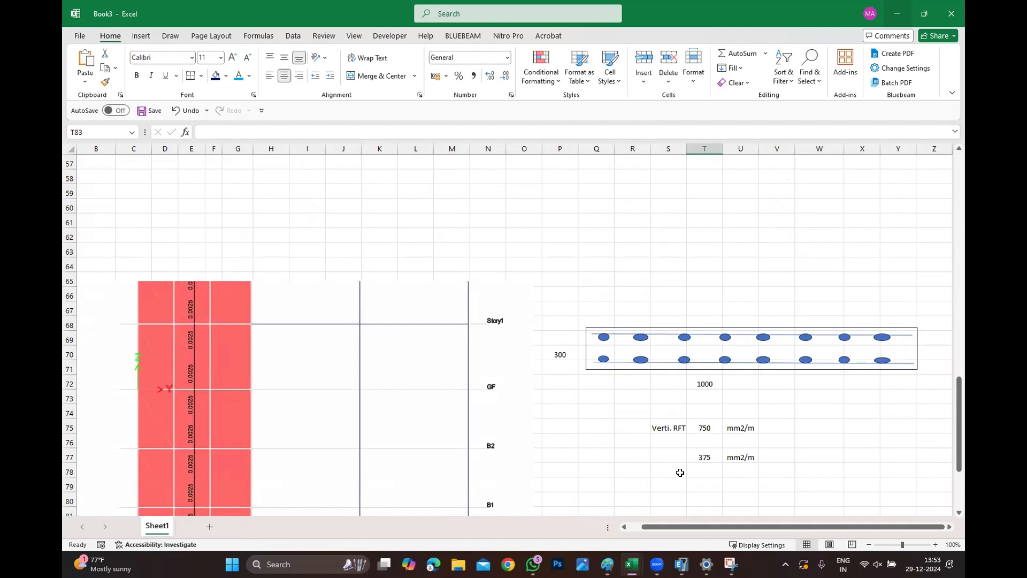
pyautogui.click(803, 381)
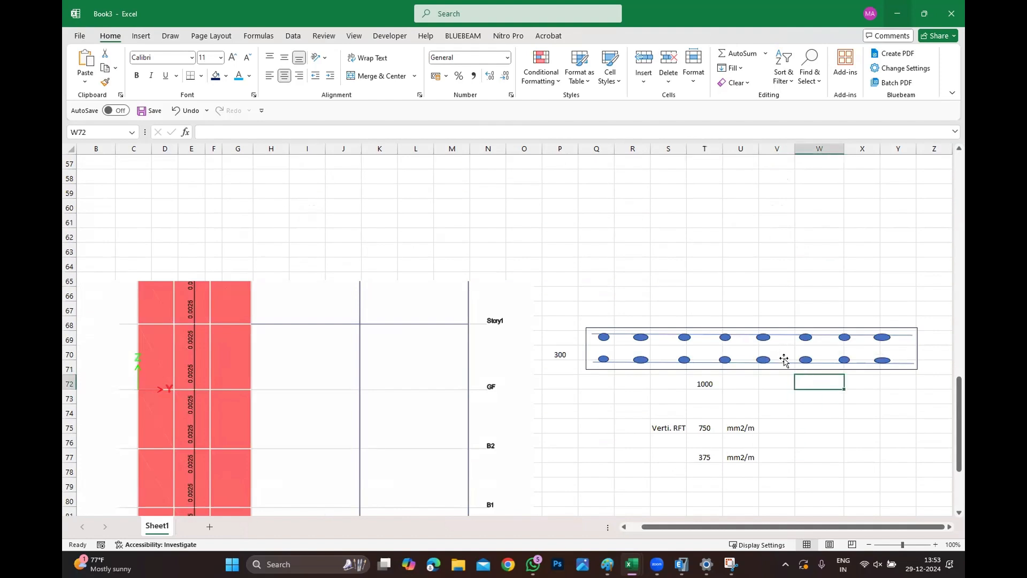
pyautogui.write('T12-20')
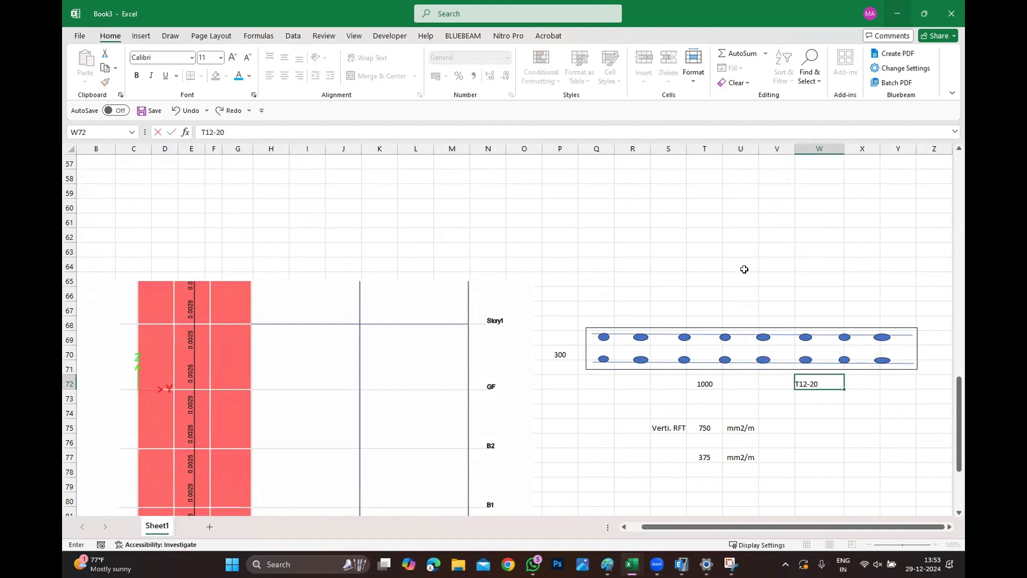
pyautogui.write('0mm C/C')
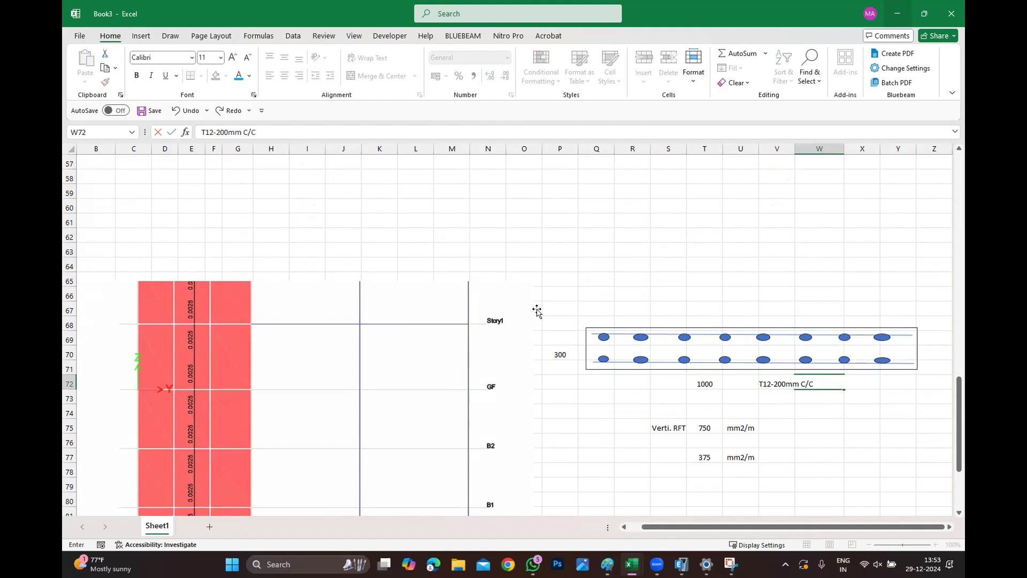
pyautogui.click(801, 430)
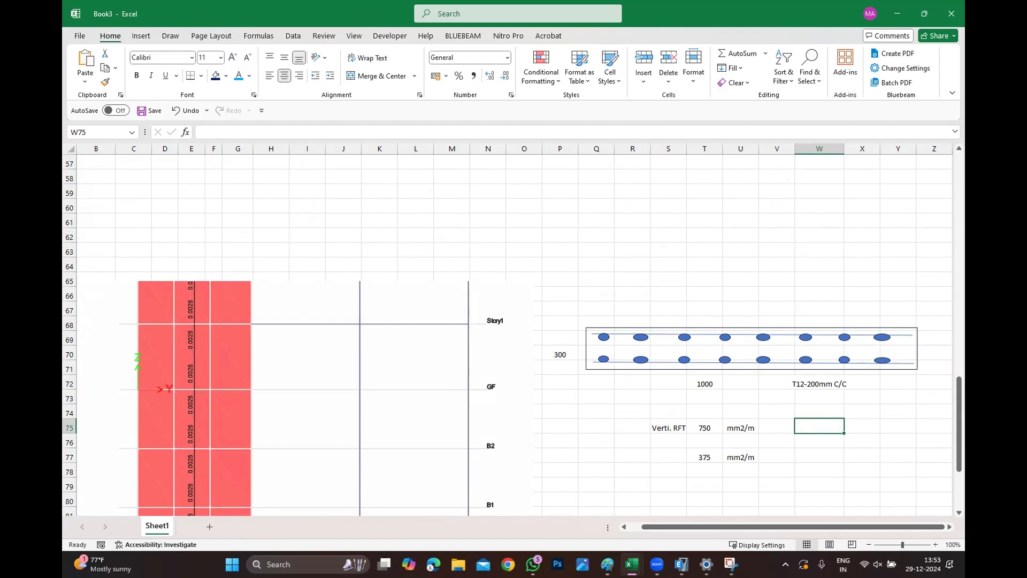
# Switch to ETABS and display the shear wall design output as Pier Shear Reinforcing on the elevation.
pyautogui.moveTo(681, 563)
pyautogui.click(629, 482)
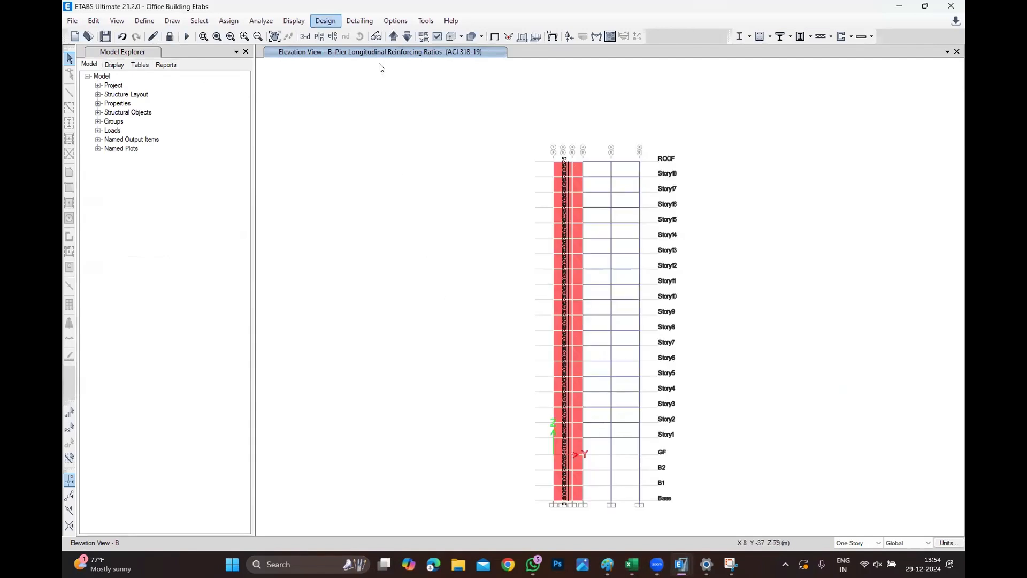
pyautogui.click(326, 22)
pyautogui.moveTo(342, 125)
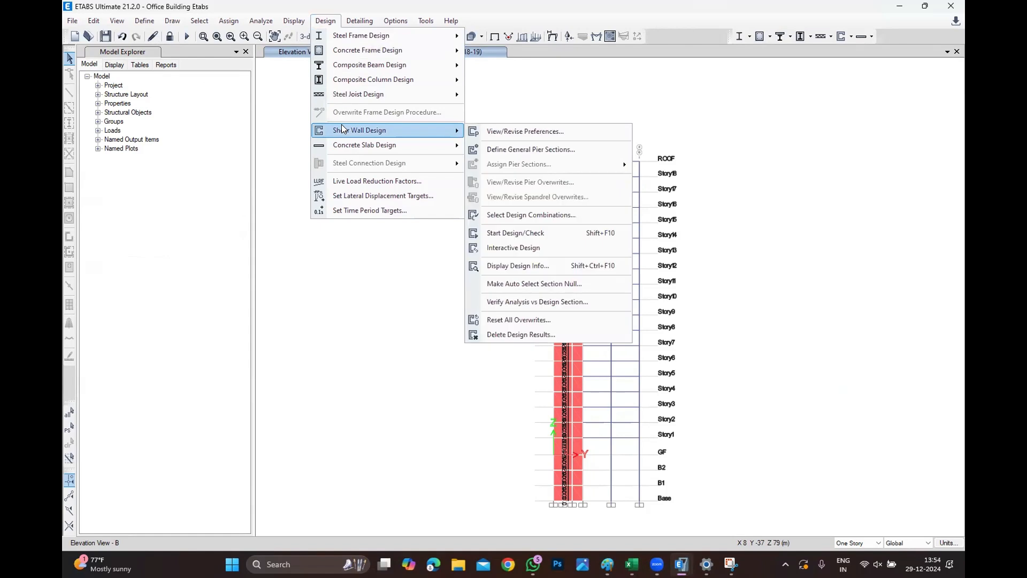
pyautogui.click(517, 266)
pyautogui.click(542, 274)
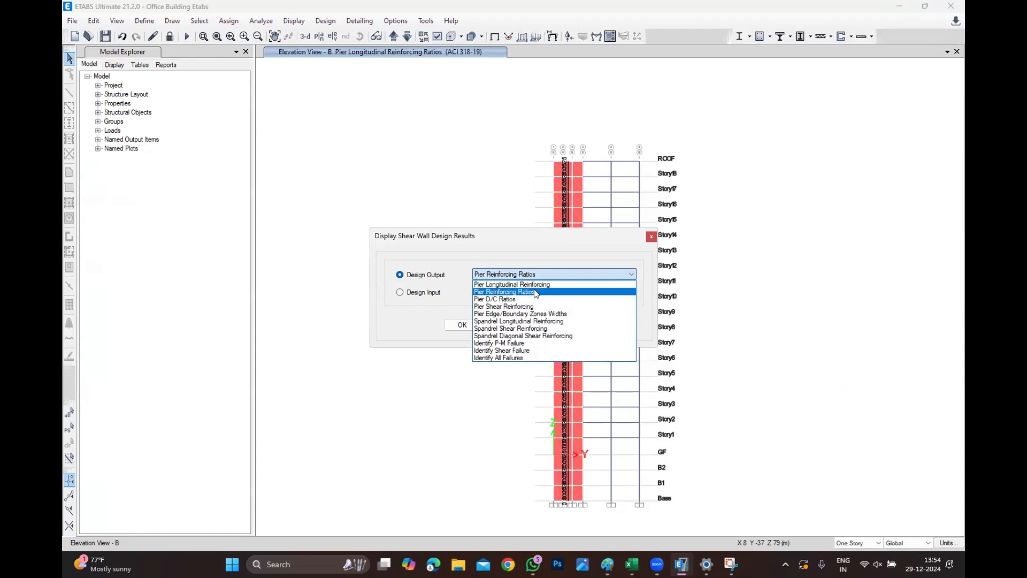
pyautogui.click(516, 306)
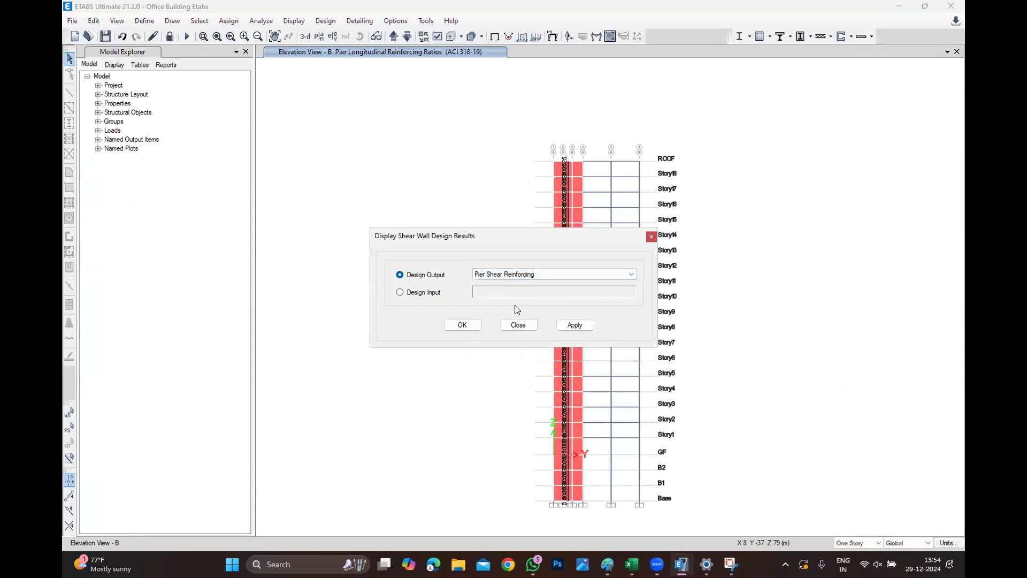
pyautogui.click(461, 325)
# Inspect the shear wall design details of a lower-storey pier panel, reviewing the shear design table.
pyautogui.scroll(2, 586, 507)
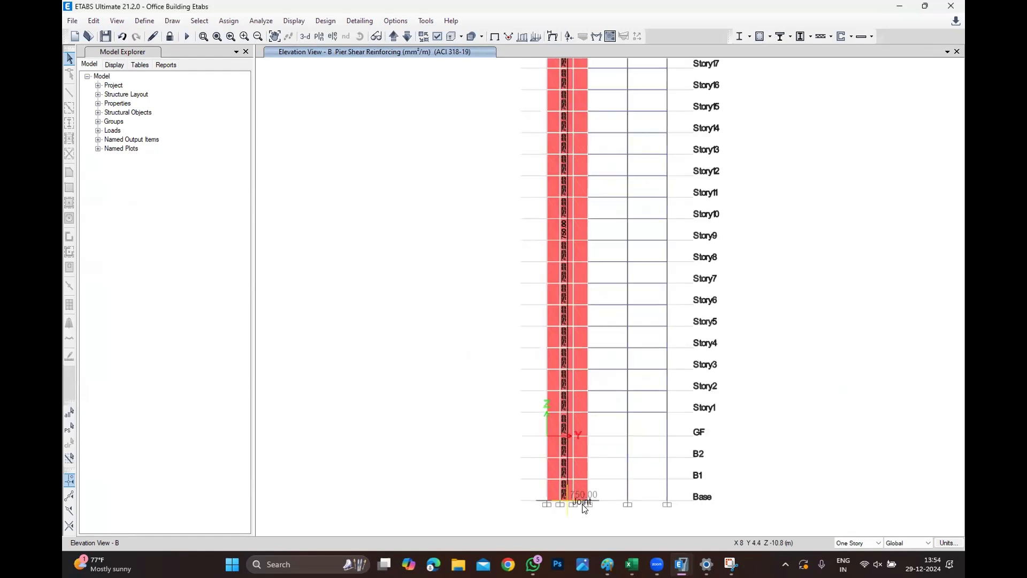
pyautogui.scroll(2, 583, 503)
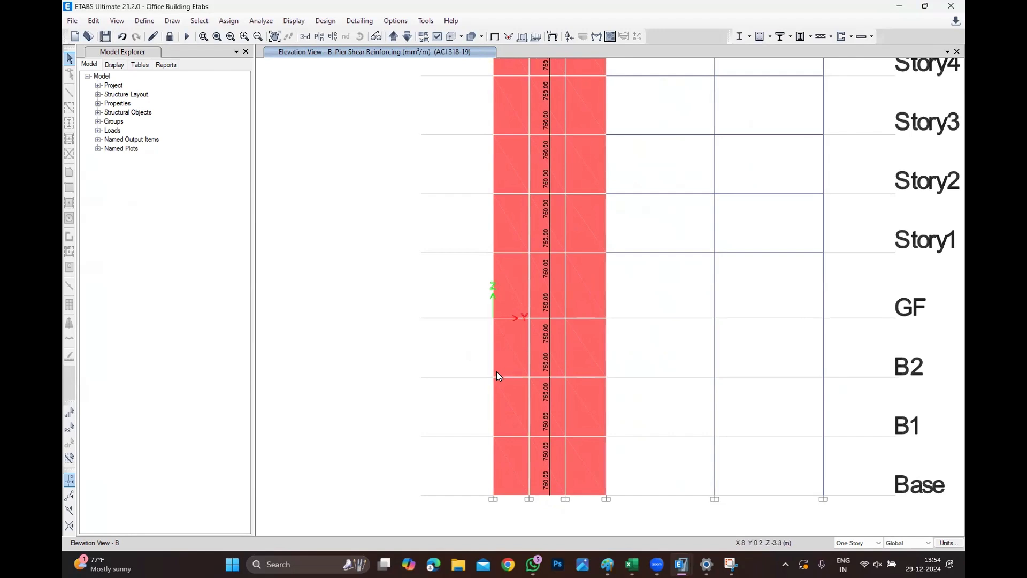
pyautogui.click(546, 418)
pyautogui.rightClick(538, 413)
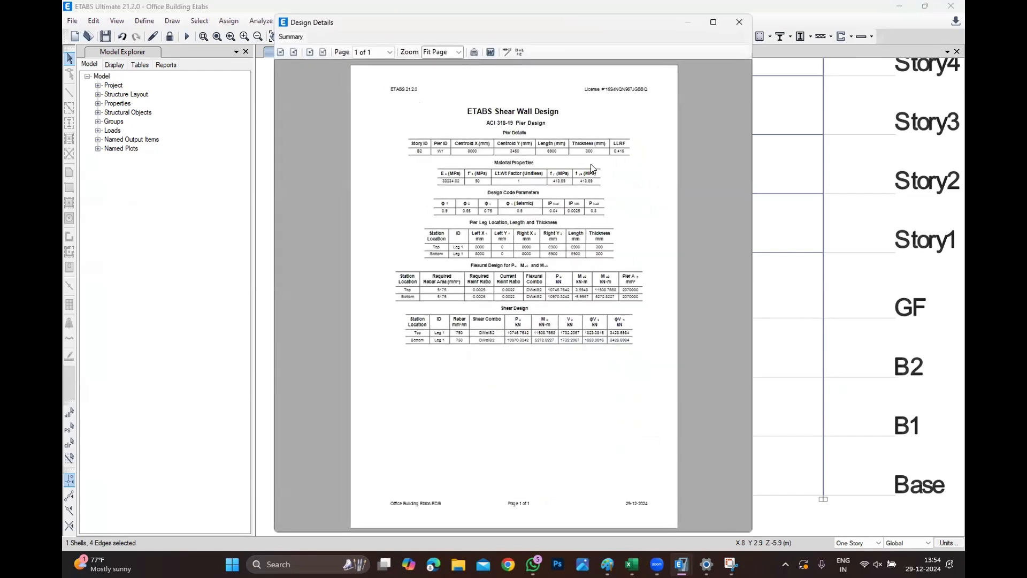
pyautogui.keyDown('ctrl'); pyautogui.scroll(2, 594, 169); pyautogui.keyUp('ctrl')
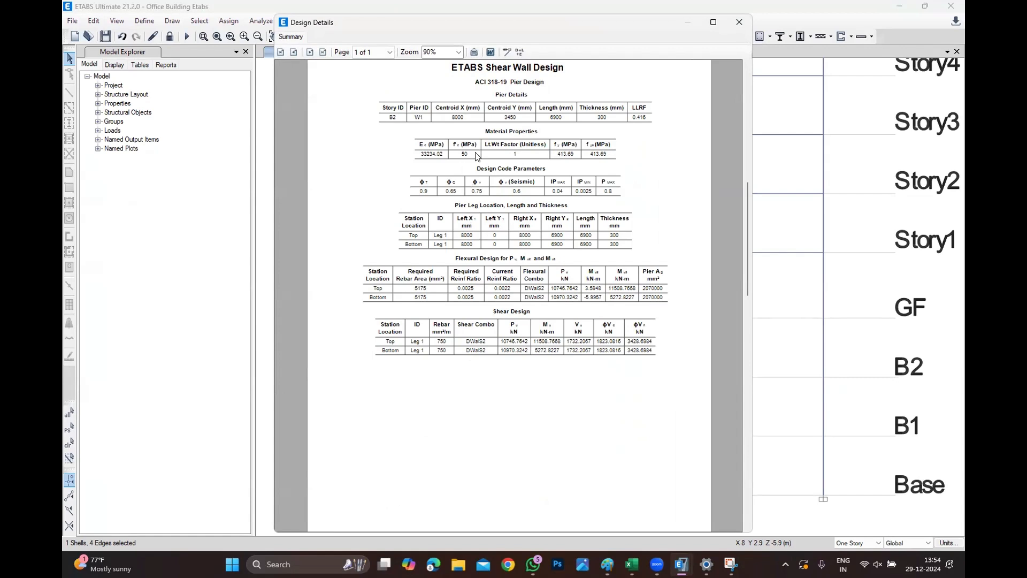
pyautogui.keyDown('ctrl'); pyautogui.scroll(1, 483, 155); pyautogui.keyUp('ctrl')
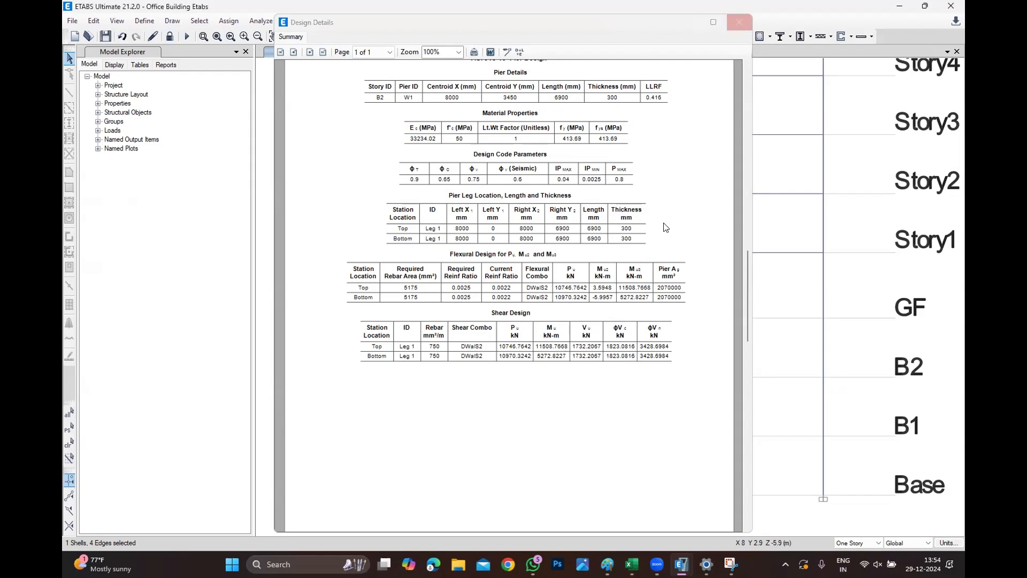
pyautogui.click(739, 22)
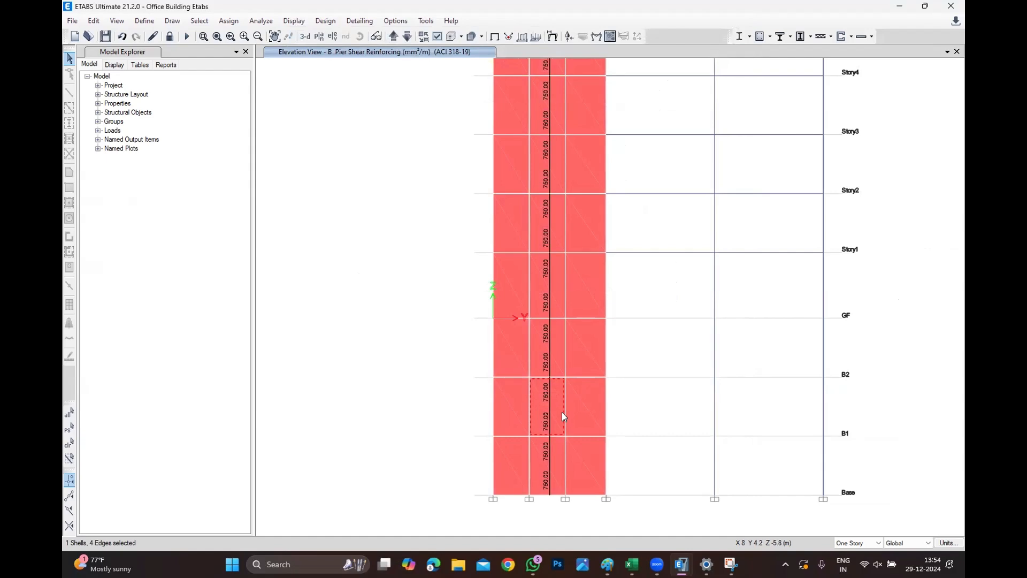
# Return to Excel and add a row labelled Shear RFGT with value 750 and unit mm2/m.
pyautogui.moveTo(691, 551)
pyautogui.click(644, 510)
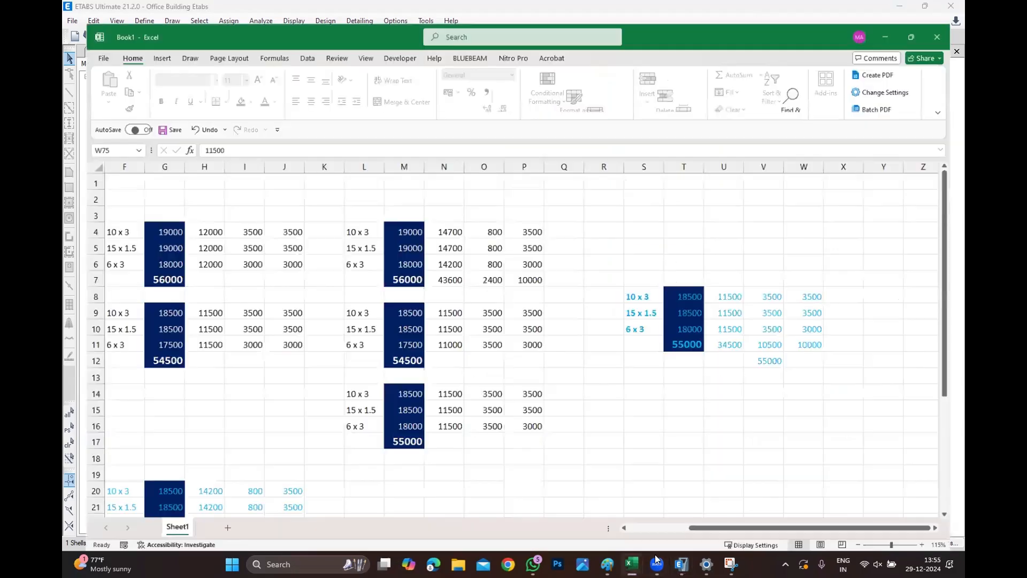
pyautogui.moveTo(607, 564)
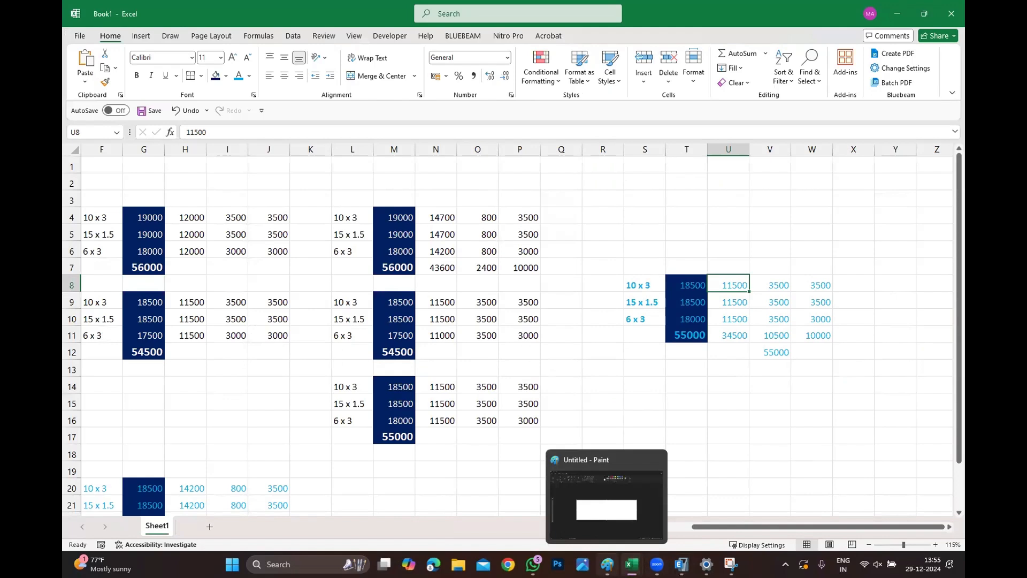
pyautogui.click(729, 500)
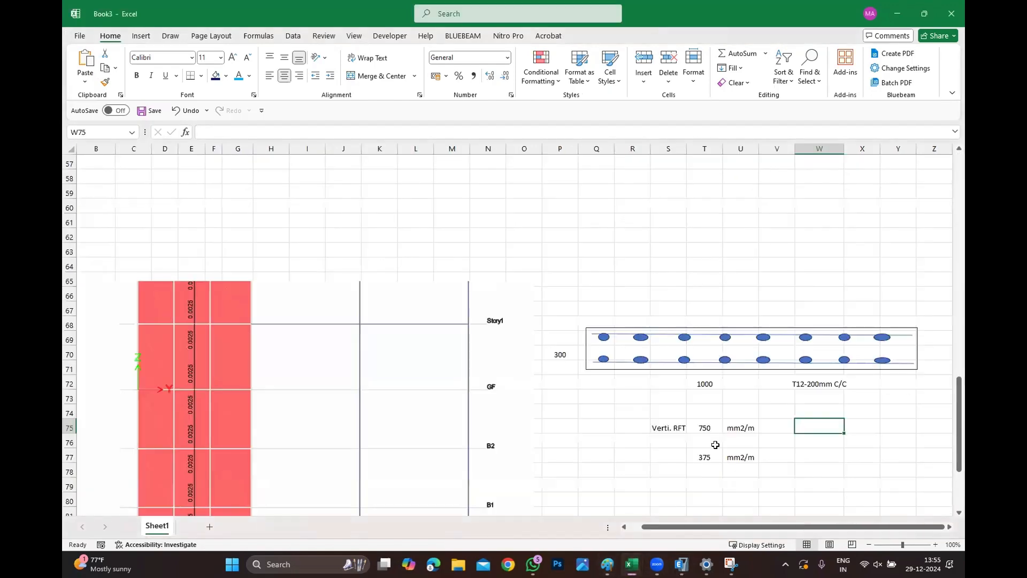
pyautogui.scroll(-5, 652, 447)
pyautogui.click(638, 353)
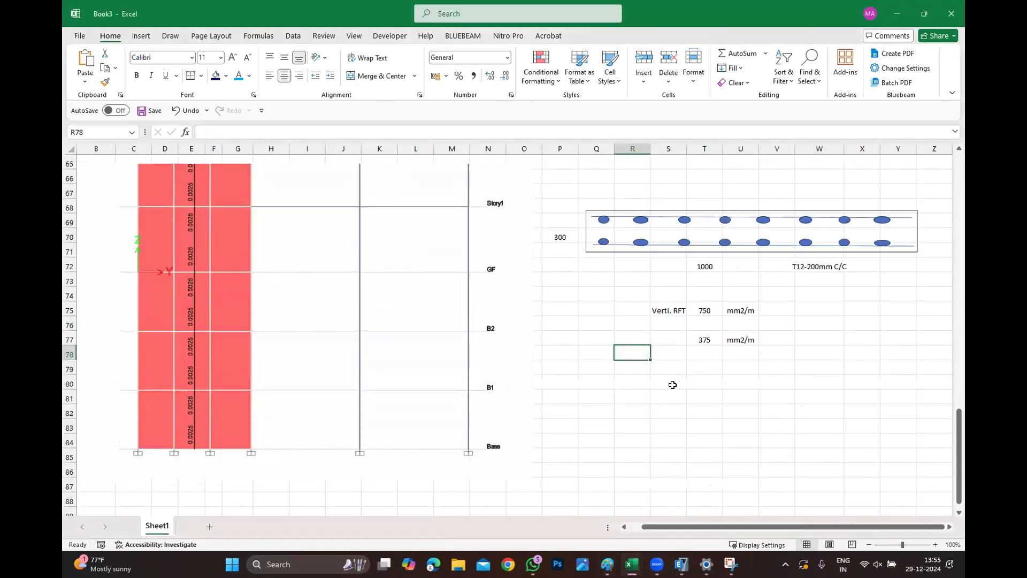
pyautogui.click(678, 368)
pyautogui.write('Shear')
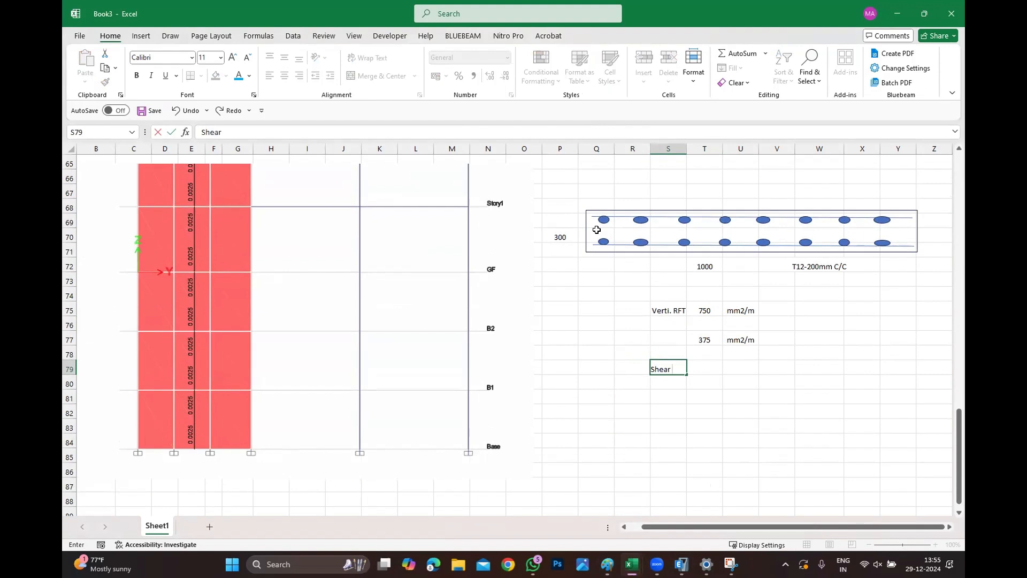
pyautogui.write(' RFGT')
pyautogui.press('Tab')
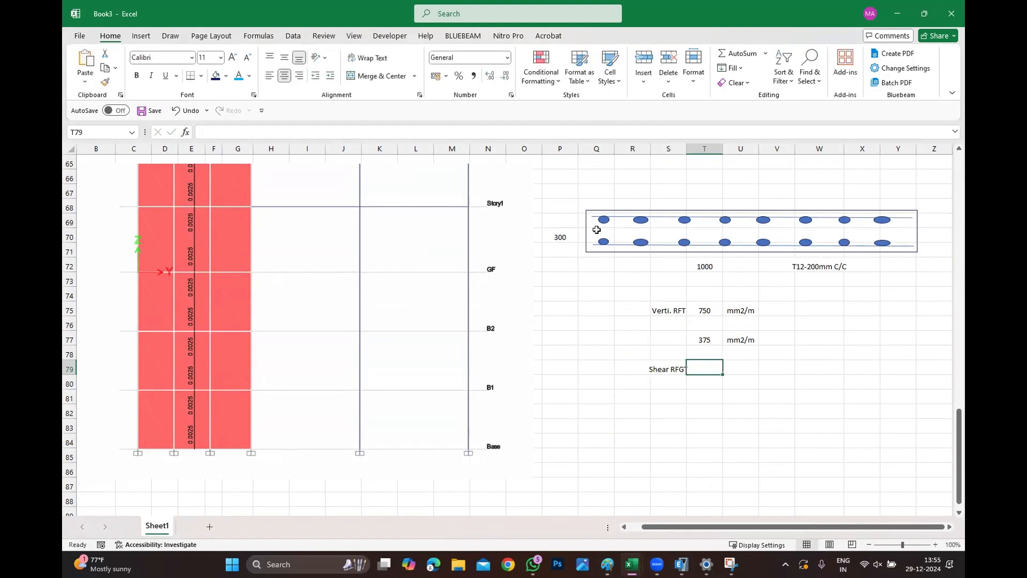
pyautogui.write('750')
pyautogui.press('Tab')
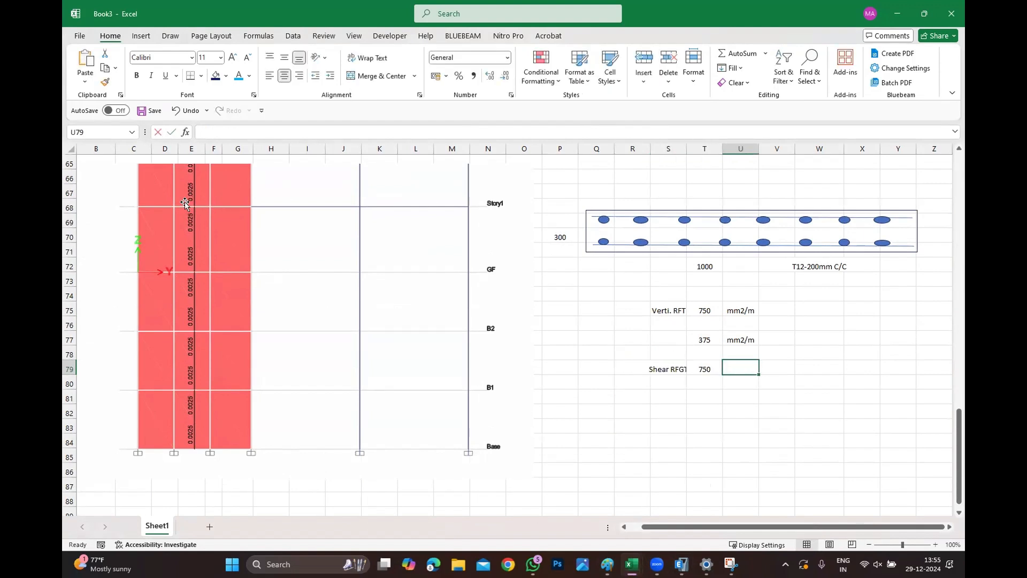
pyautogui.write('mm2/m')
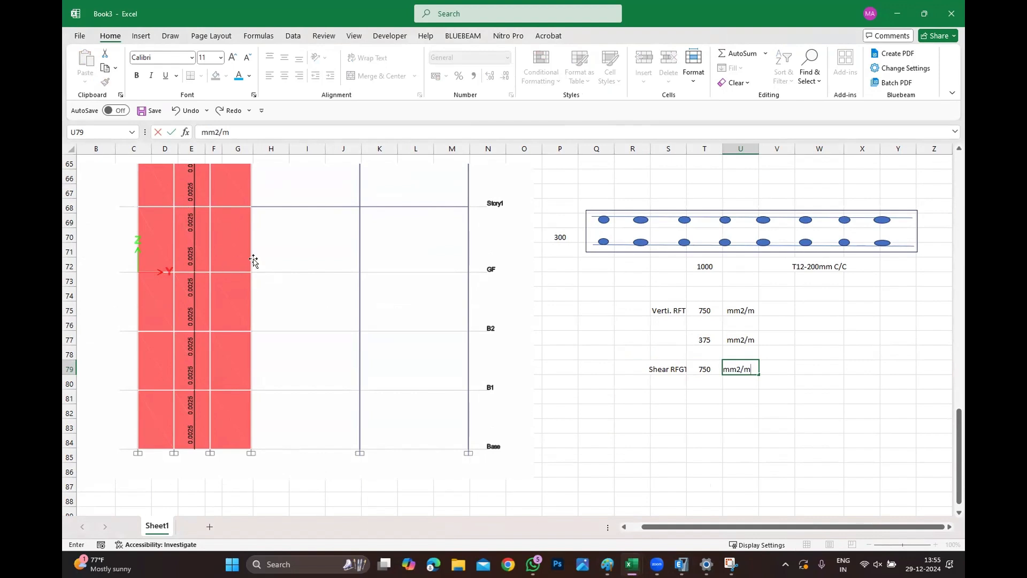
pyautogui.click(763, 425)
# Compute half the shear steel as =T79/2 in the cell below and copy the mm2/m unit beside it.
pyautogui.click(702, 395)
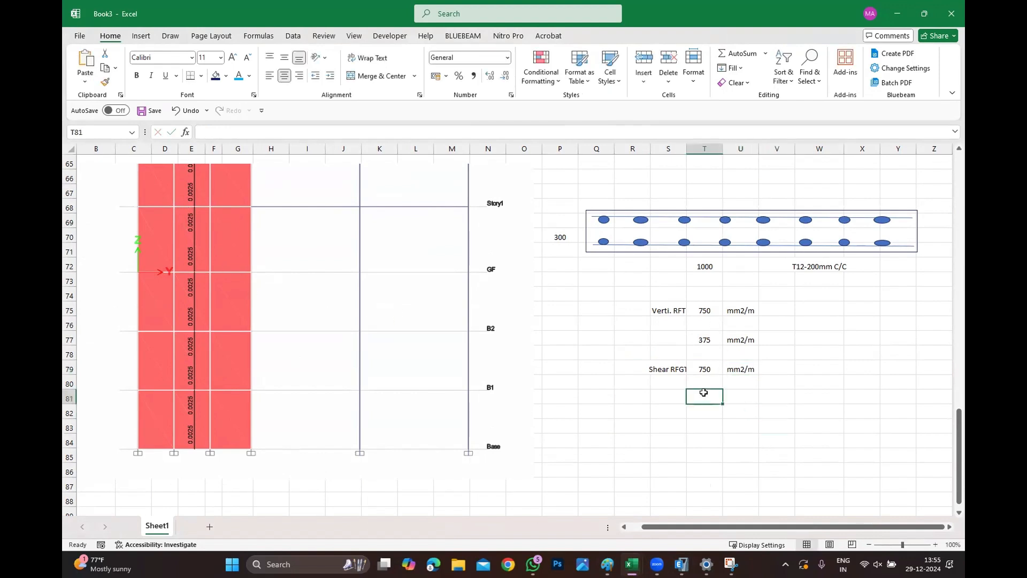
pyautogui.write('=')
pyautogui.click(712, 365)
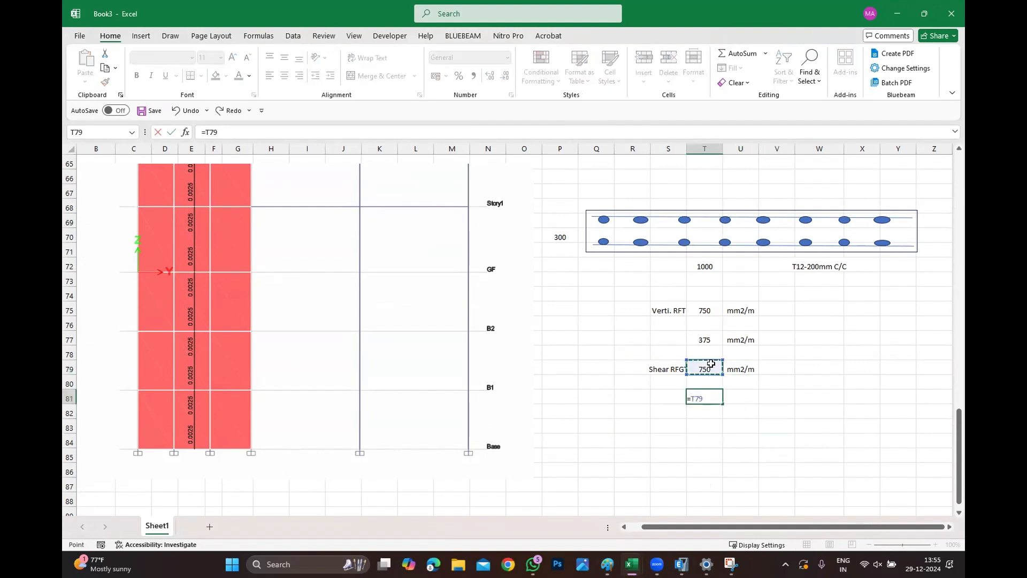
pyautogui.write('/2')
pyautogui.press('Return')
pyautogui.click(728, 398)
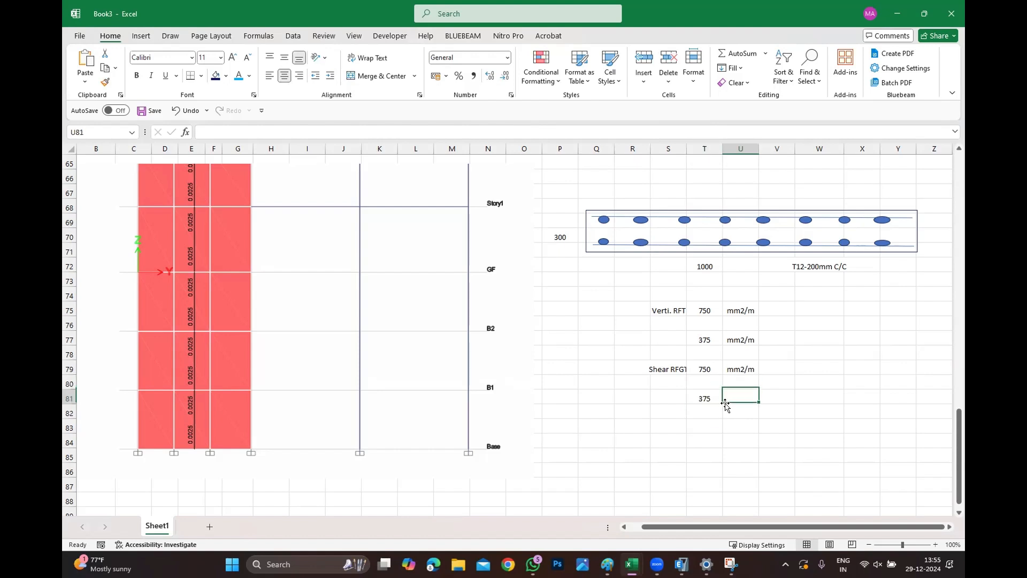
pyautogui.press('Up')
pyautogui.press('Up')
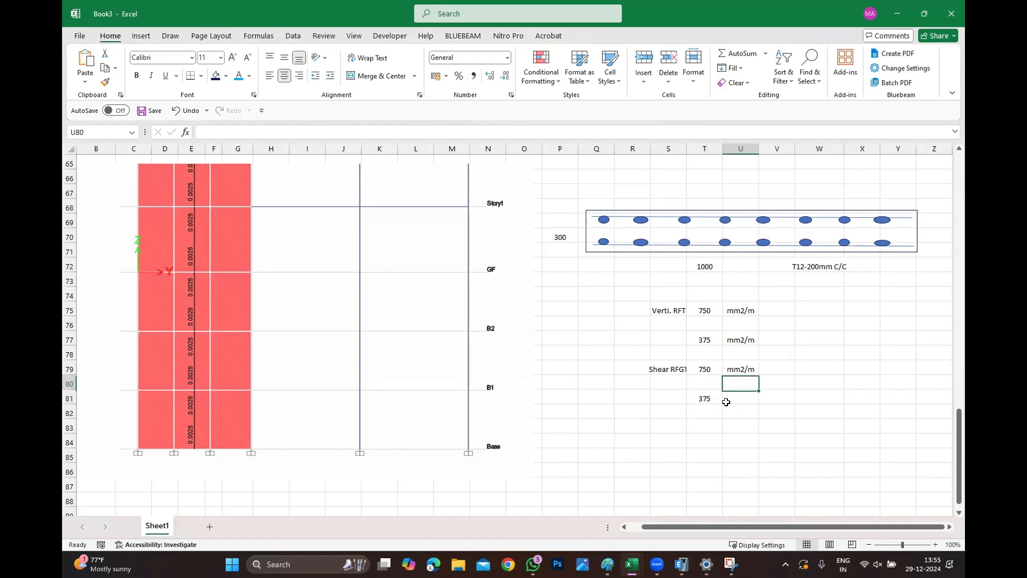
pyautogui.hotkey('ctrl', 'c')
pyautogui.press('Down')
pyautogui.press('Down')
pyautogui.hotkey('ctrl', 'v')
pyautogui.press('Escape')
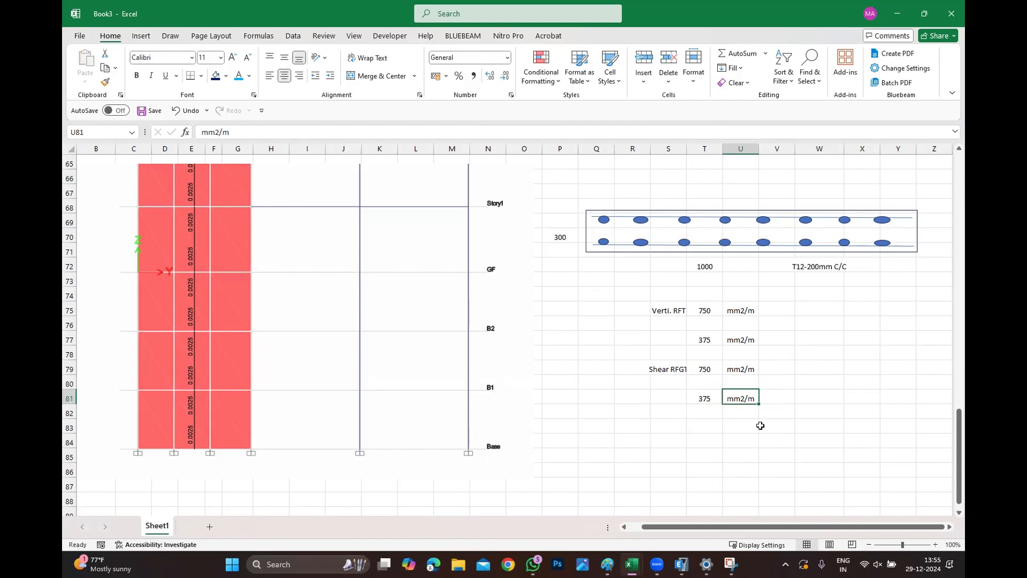
# Enter the shear bar designation T10-200mm C/C above the wall section sketch.
pyautogui.scroll(20, 353, 214)
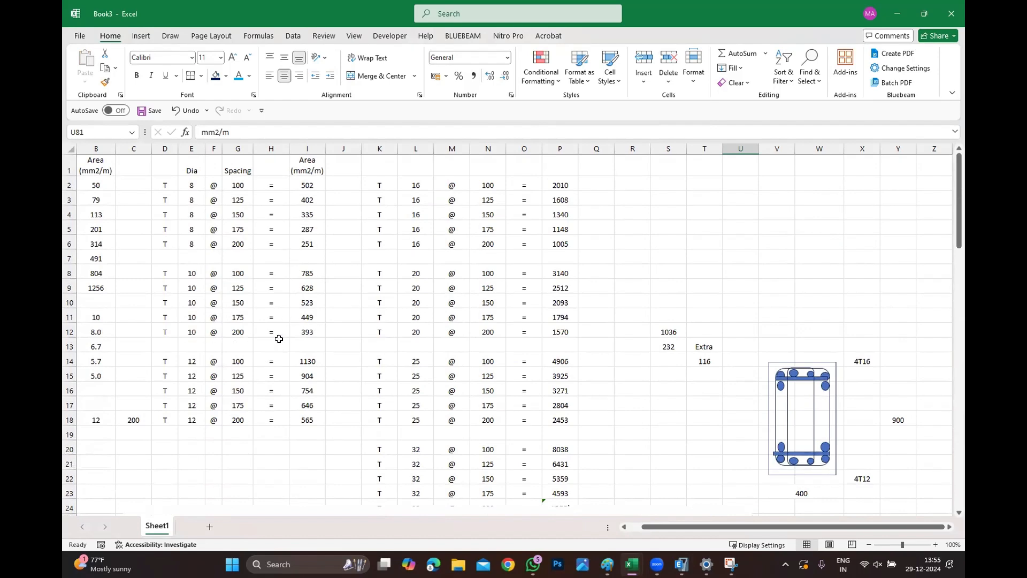
pyautogui.scroll(-20, 580, 380)
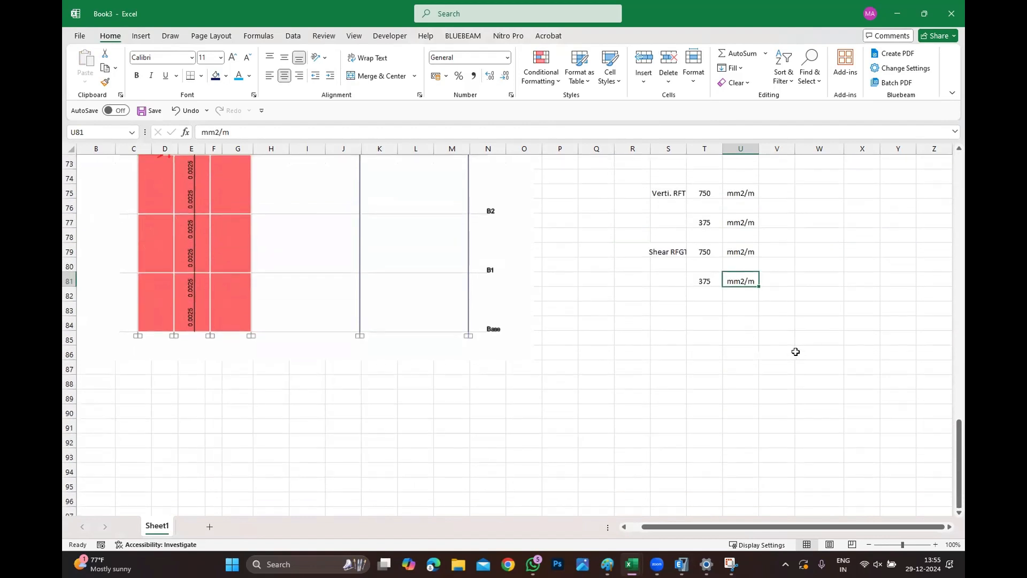
pyautogui.scroll(2, 764, 316)
pyautogui.click(764, 317)
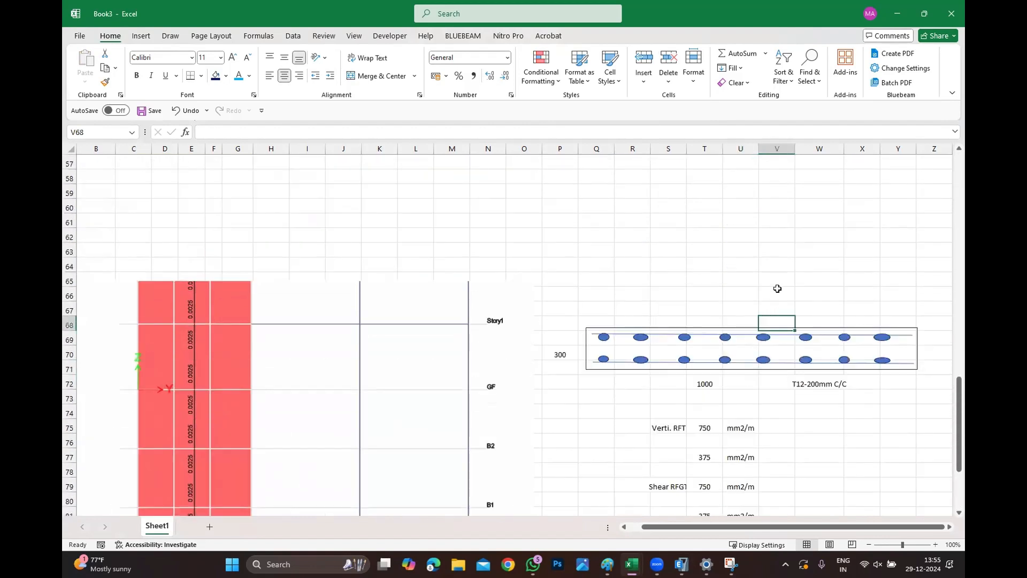
pyautogui.click(774, 310)
pyautogui.write('t10')
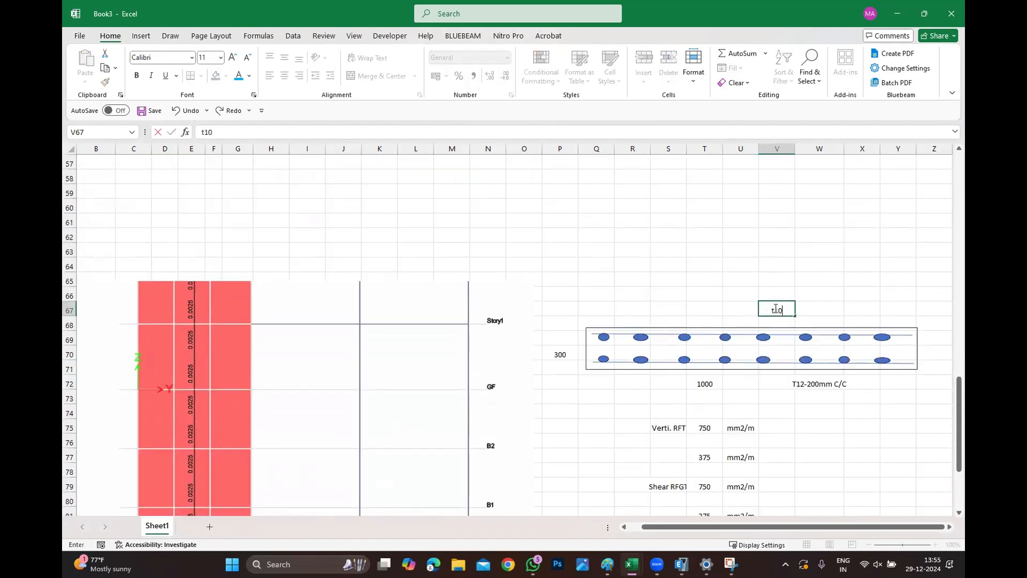
pyautogui.press('BackSpace')
pyautogui.press('BackSpace')
pyautogui.write('10-200mm C/C')
pyautogui.click(905, 406)
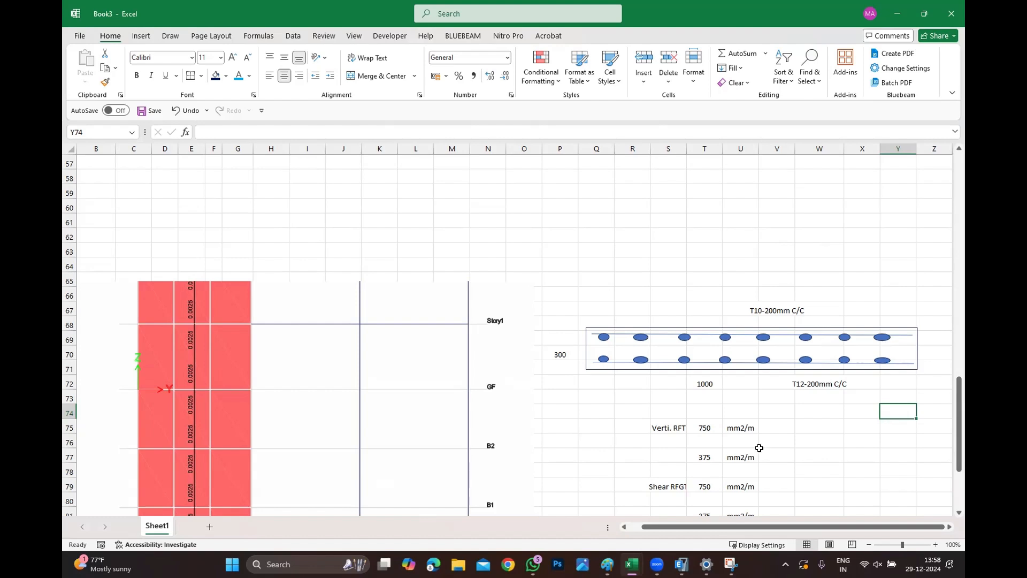
# Switch to ETABS and examine the pier shear reinforcing elevation along grid B across all storeys.
pyautogui.moveTo(657, 563)
pyautogui.click(621, 503)
pyautogui.scroll(-5, 588, 441)
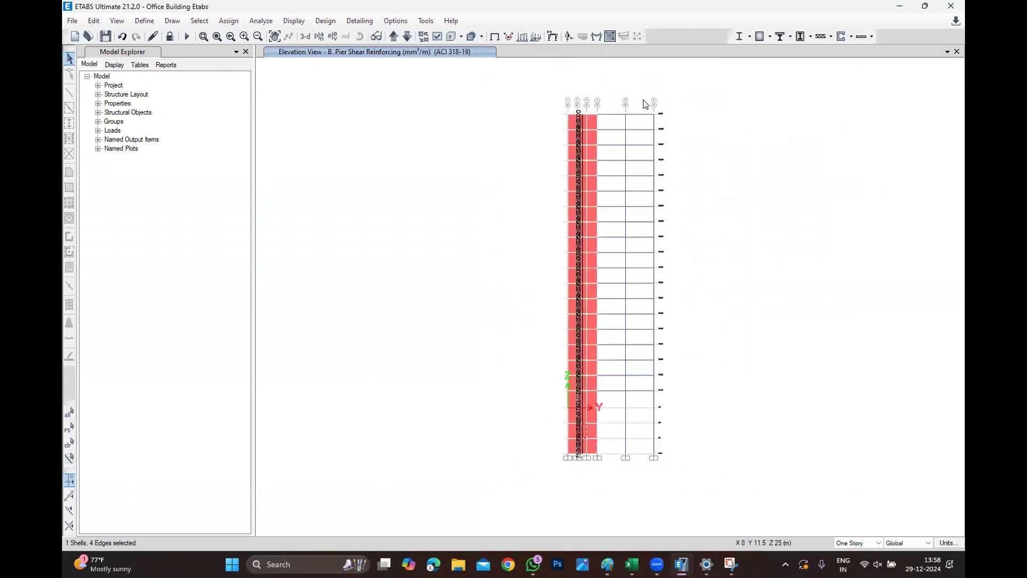
pyautogui.scroll(-3, 646, 107)
pyautogui.scroll(3, 653, 164)
pyautogui.scroll(4, 655, 177)
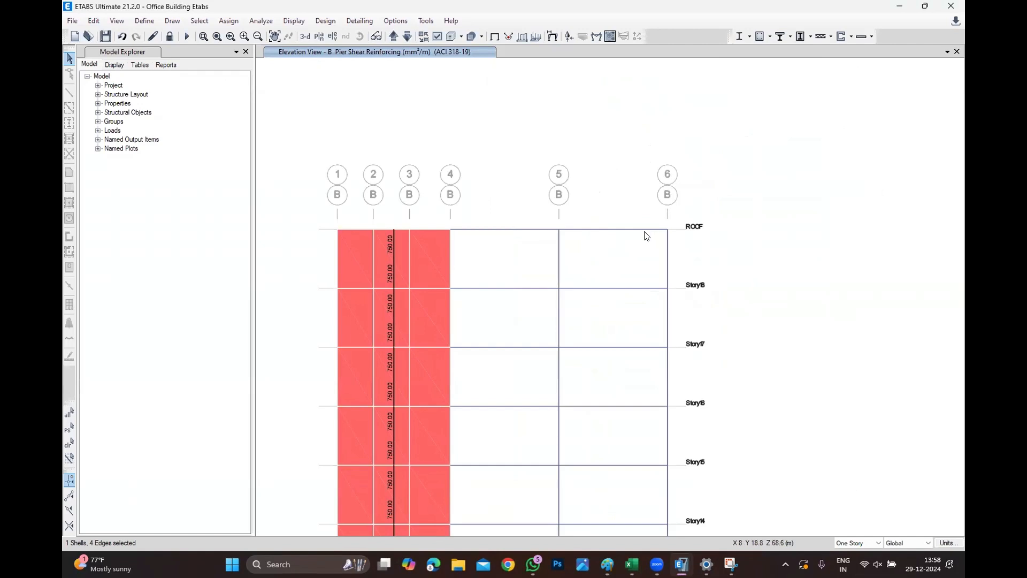
pyautogui.scroll(-2, 714, 187)
pyautogui.scroll(-1, 797, 182)
pyautogui.scroll(-2, 699, 385)
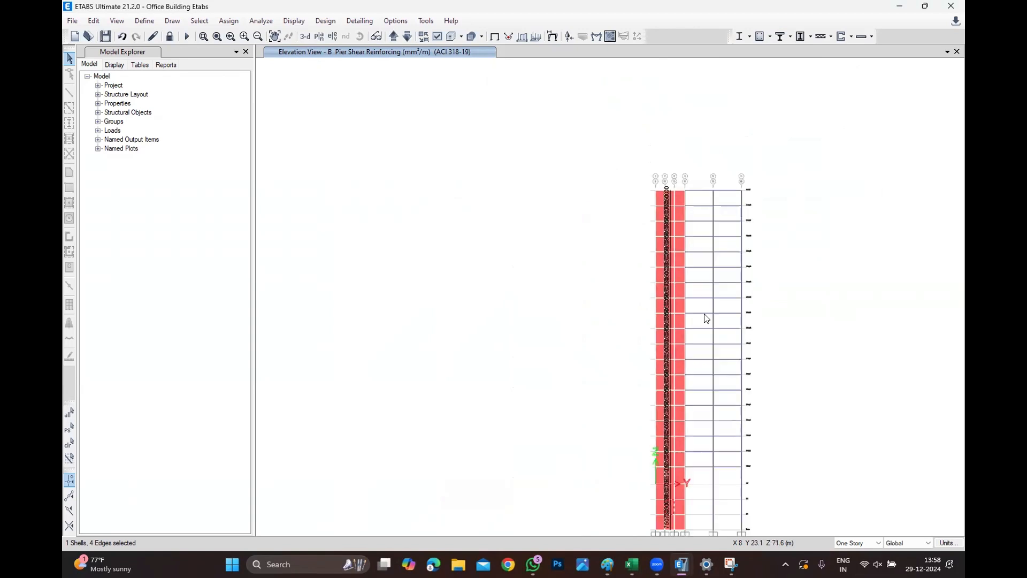
pyautogui.scroll(-1, 711, 406)
pyautogui.scroll(4, 712, 392)
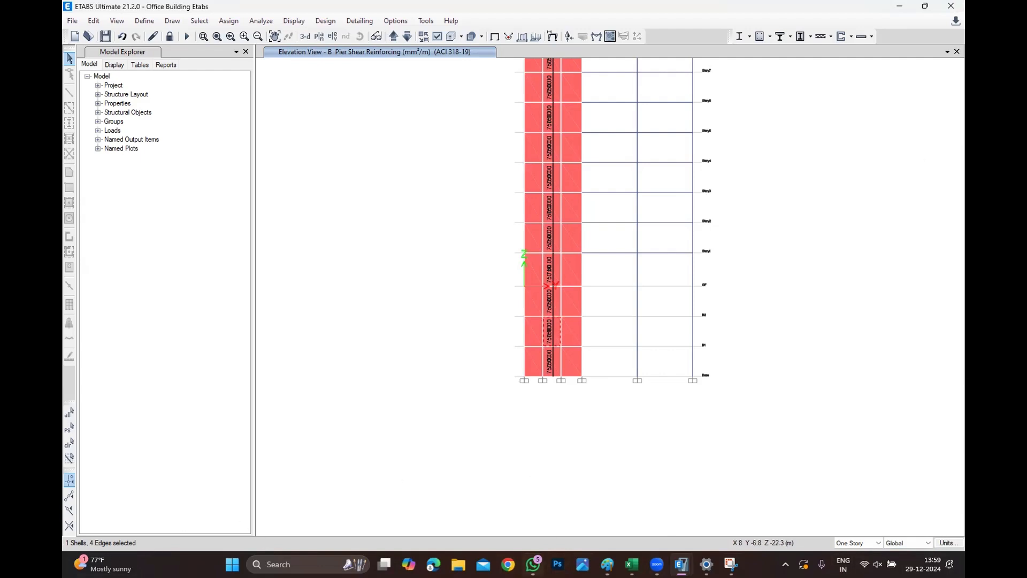
# Display the concrete frame design results as General Reinforcement Details on the elevation.
pyautogui.moveTo(533, 564)
pyautogui.click(326, 20)
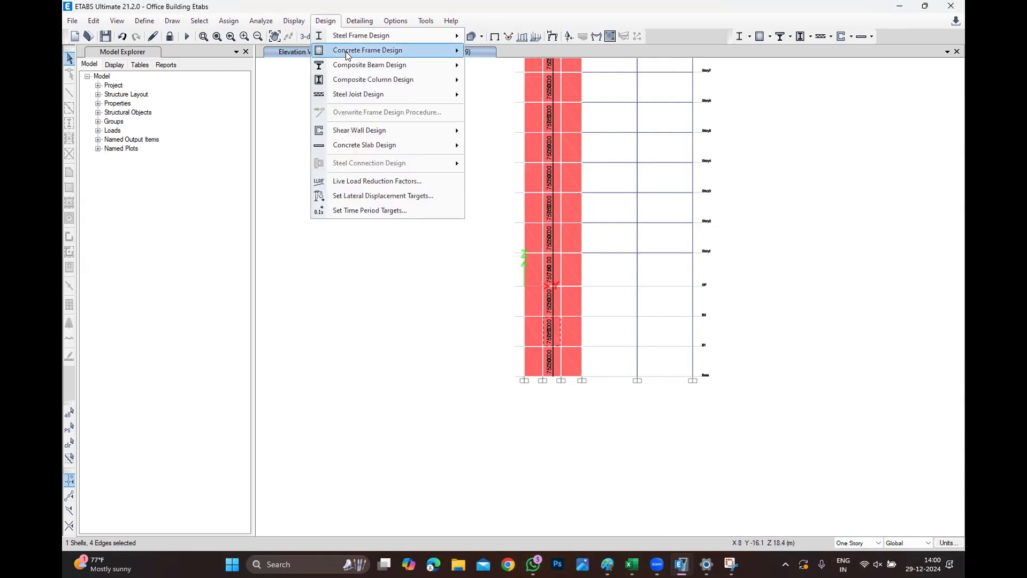
pyautogui.moveTo(350, 58)
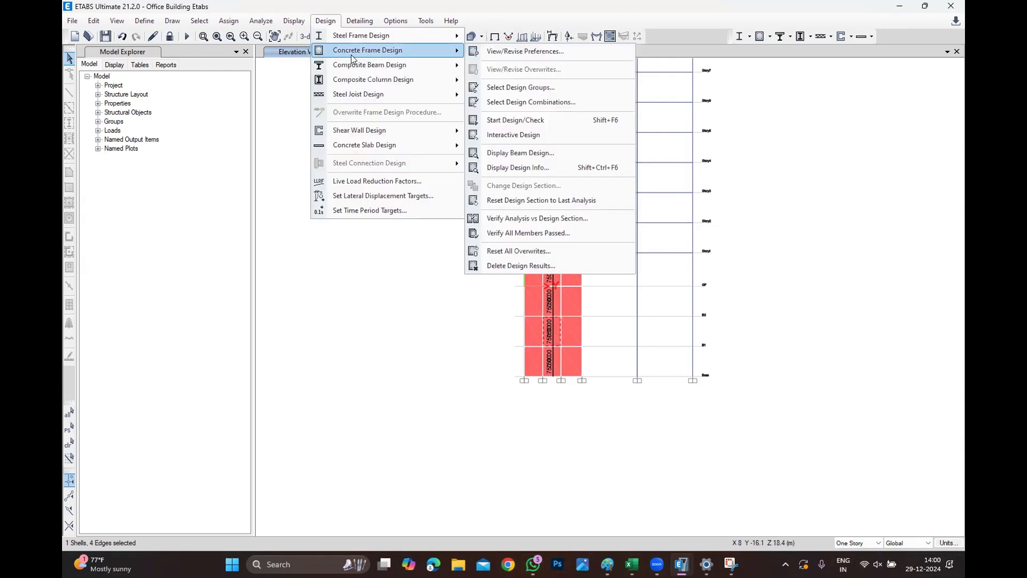
pyautogui.click(532, 168)
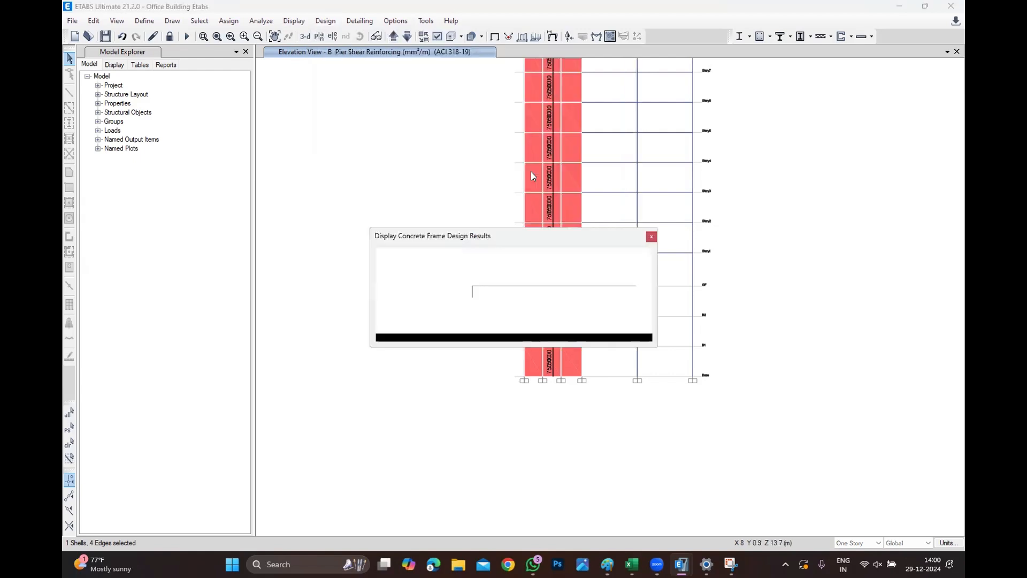
pyautogui.click(545, 274)
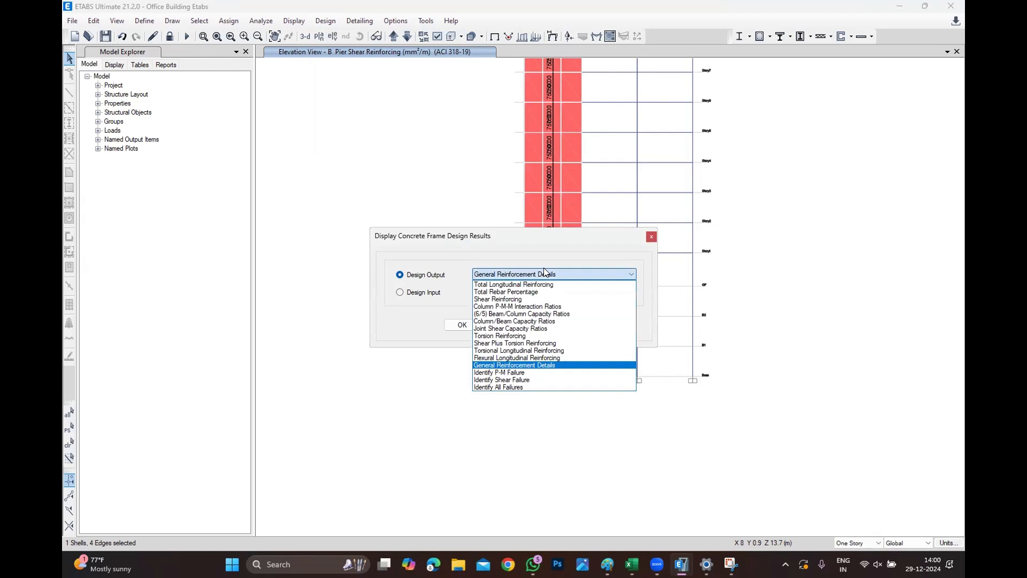
pyautogui.click(543, 273)
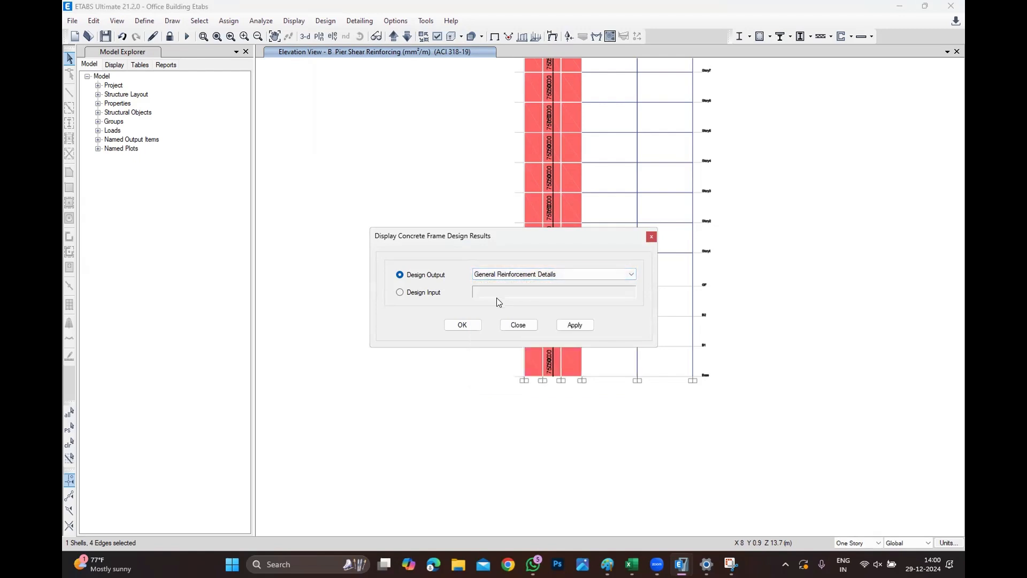
pyautogui.click(463, 324)
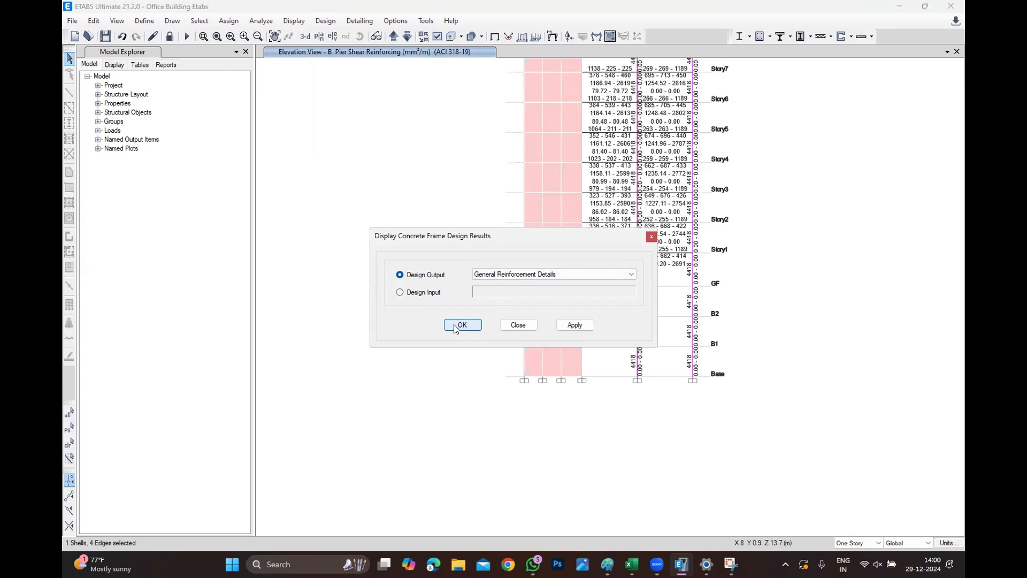
# Open the concrete column design information for the column at storey B1.
pyautogui.scroll(2, 690, 319)
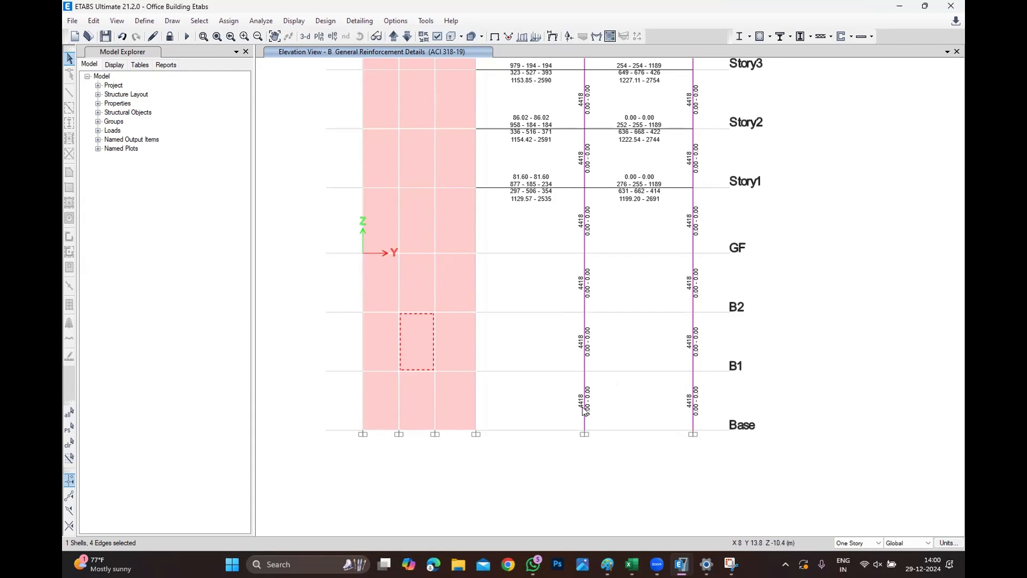
pyautogui.rightClick(580, 385)
pyautogui.press('Escape')
pyautogui.click(584, 386)
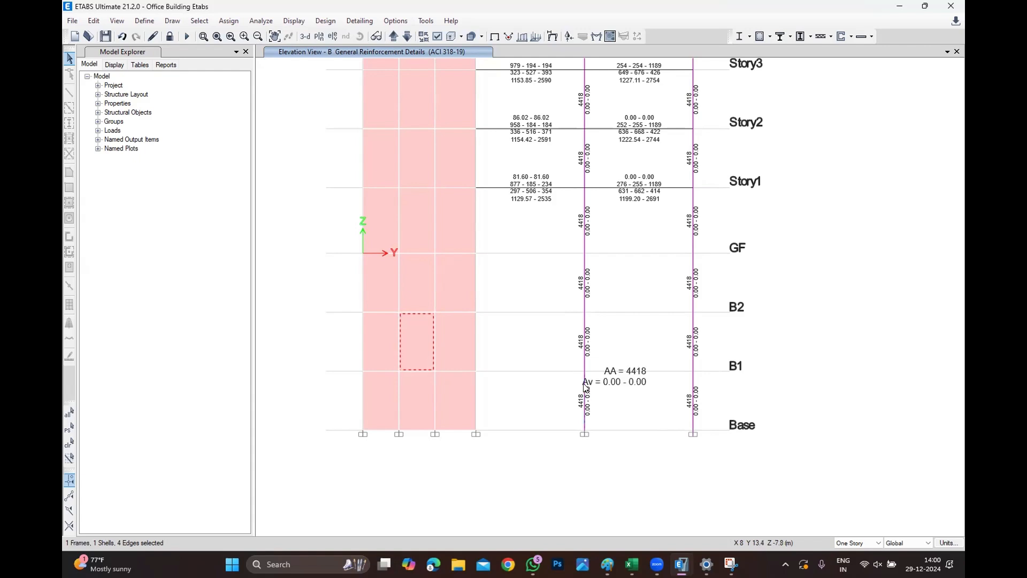
pyautogui.click(585, 391)
pyautogui.hotkey('ctrl', 'q')
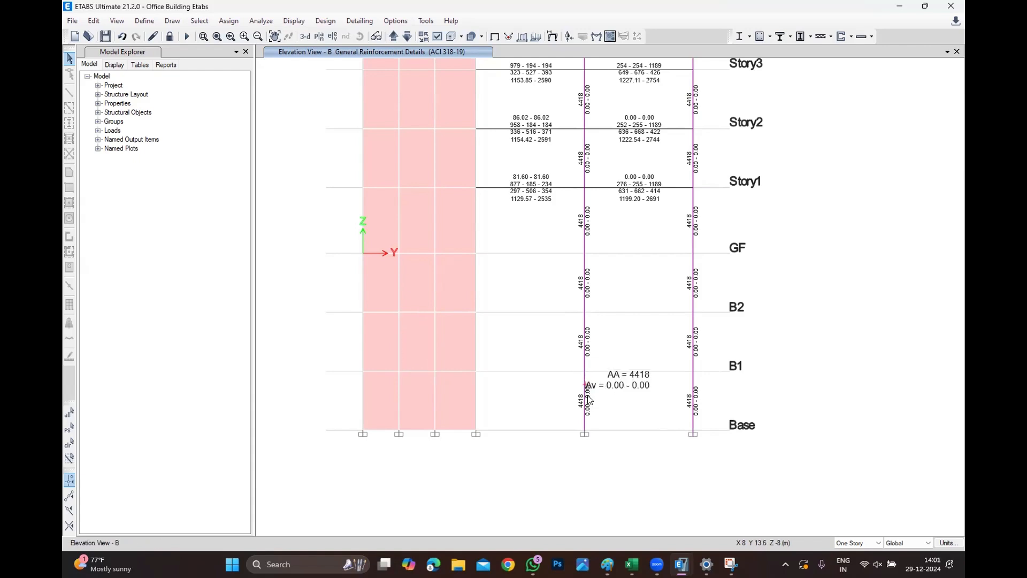
pyautogui.click(586, 409)
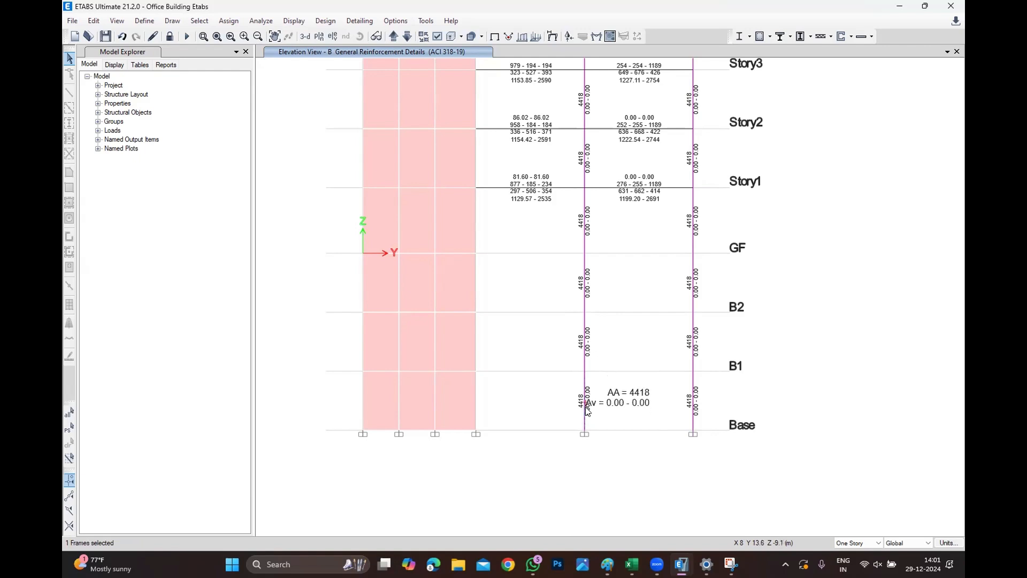
pyautogui.click(585, 407)
pyautogui.click(586, 400)
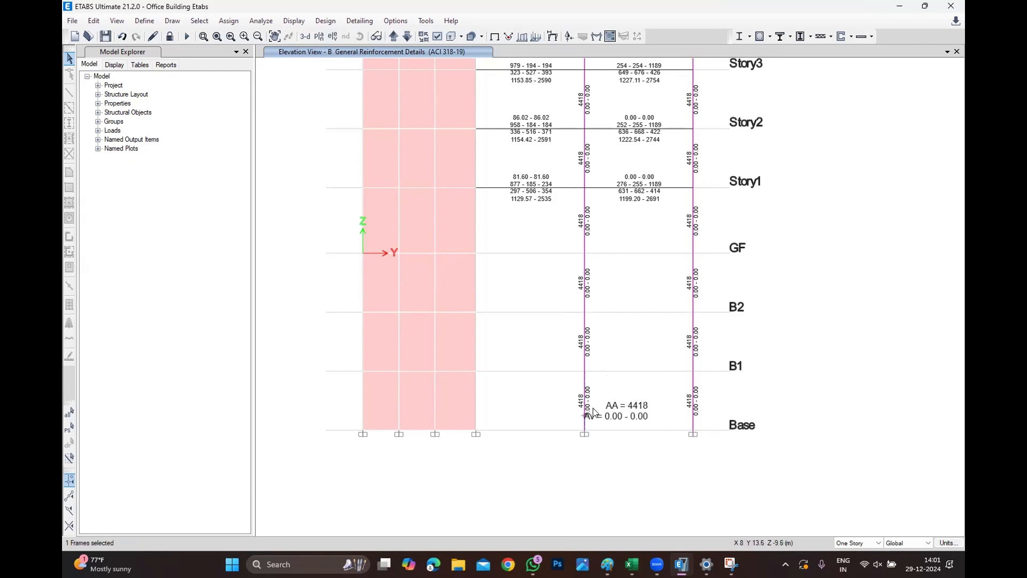
pyautogui.rightClick(585, 400)
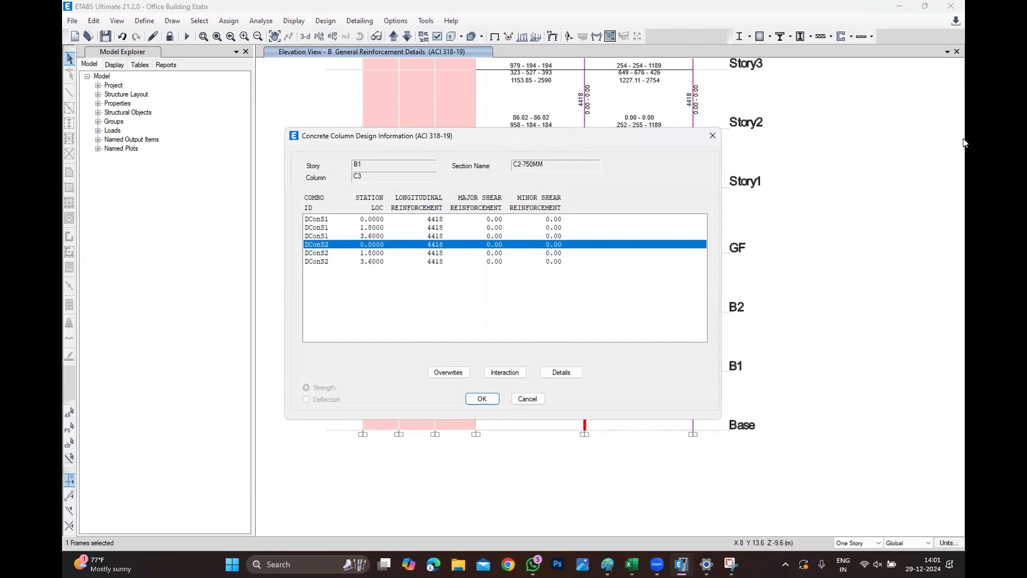
# Review the column's design details summary report, then close the report and the design information dialog.
pyautogui.click(567, 374)
pyautogui.keyDown('ctrl'); pyautogui.scroll(2, 565, 453); pyautogui.keyUp('ctrl')
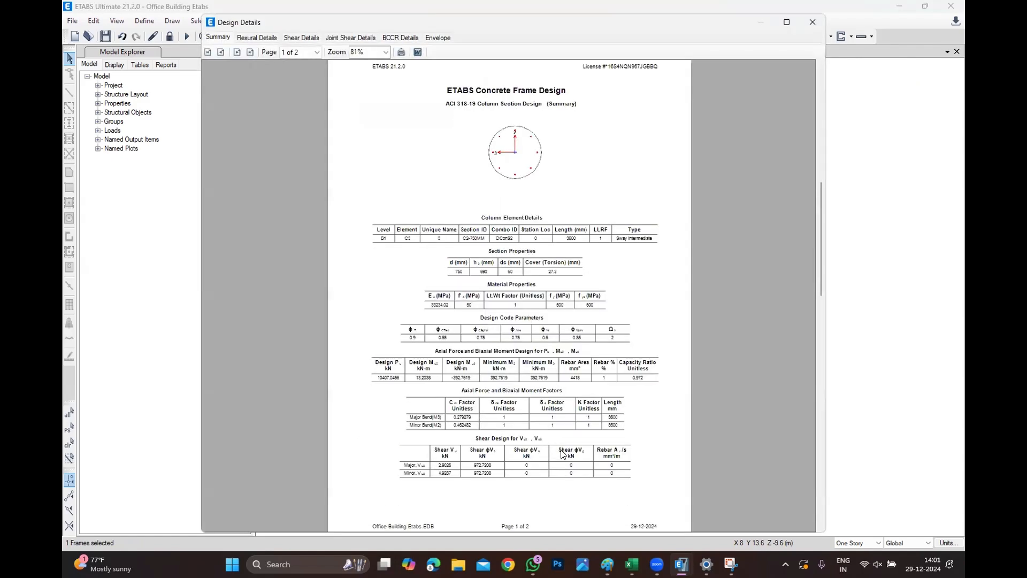
pyautogui.scroll(-1, 539, 392)
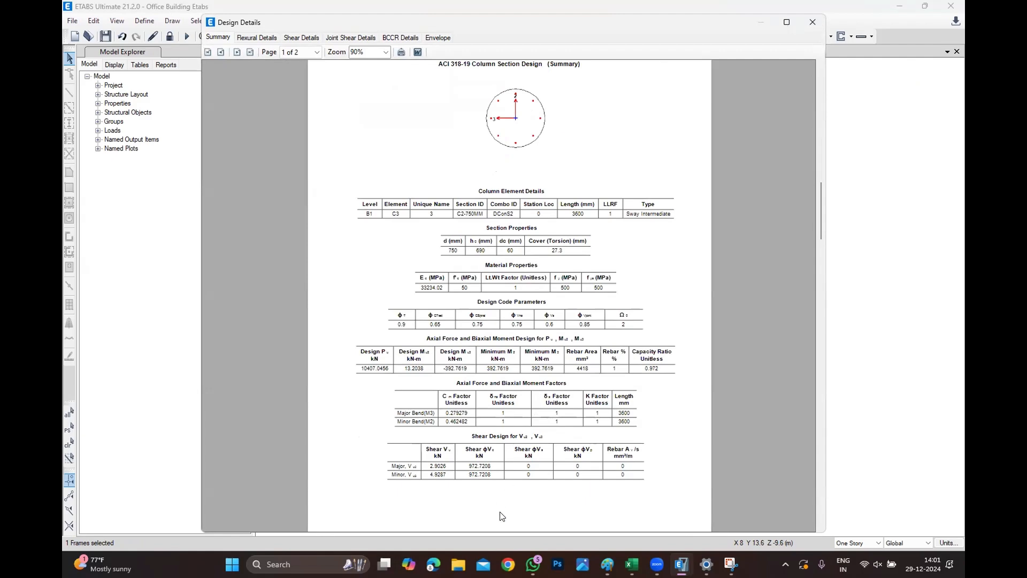
pyautogui.keyDown('ctrl'); pyautogui.scroll(1, 503, 493); pyautogui.keyUp('ctrl')
pyautogui.scroll(-1, 508, 460)
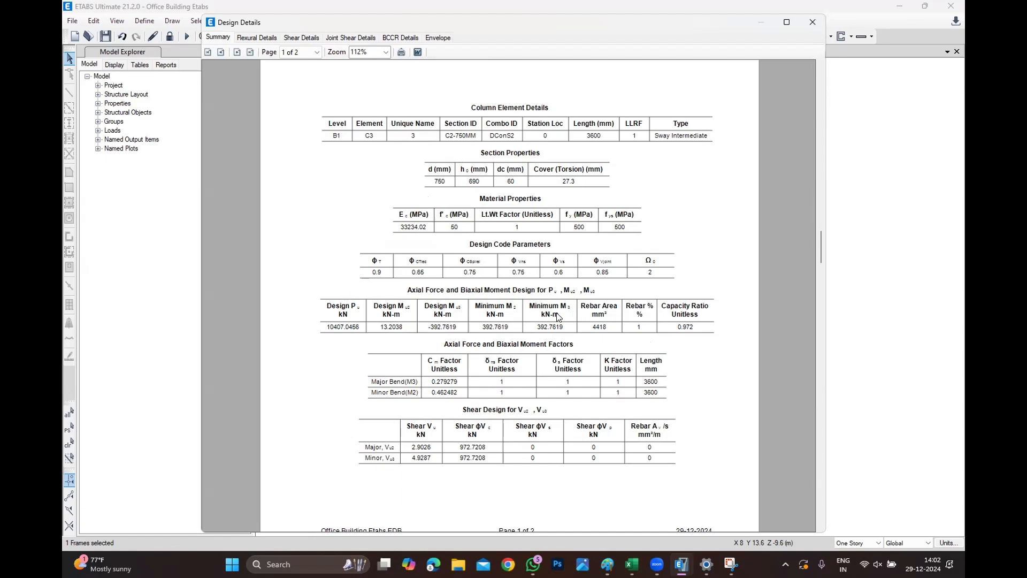
pyautogui.click(813, 22)
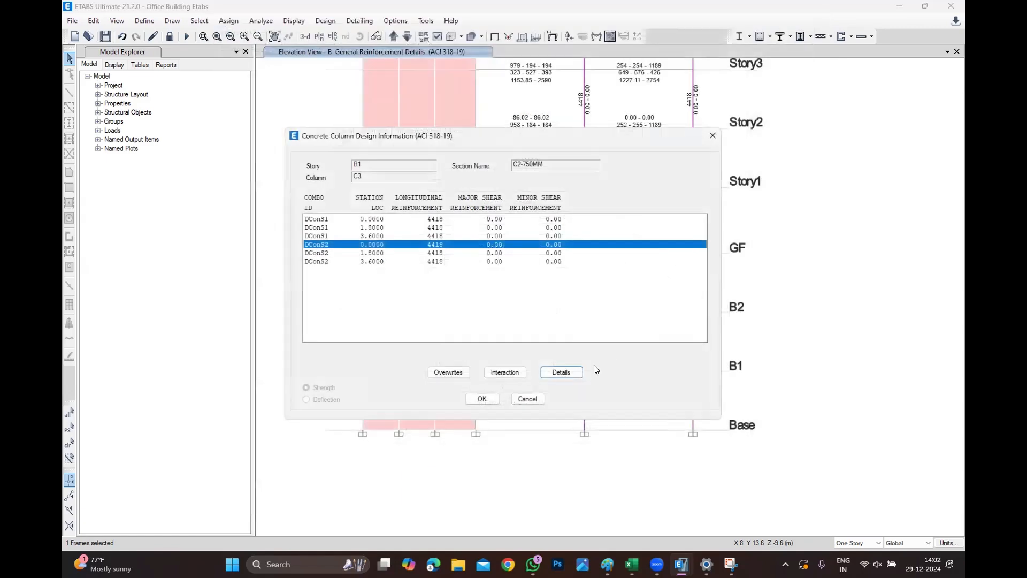
pyautogui.click(527, 399)
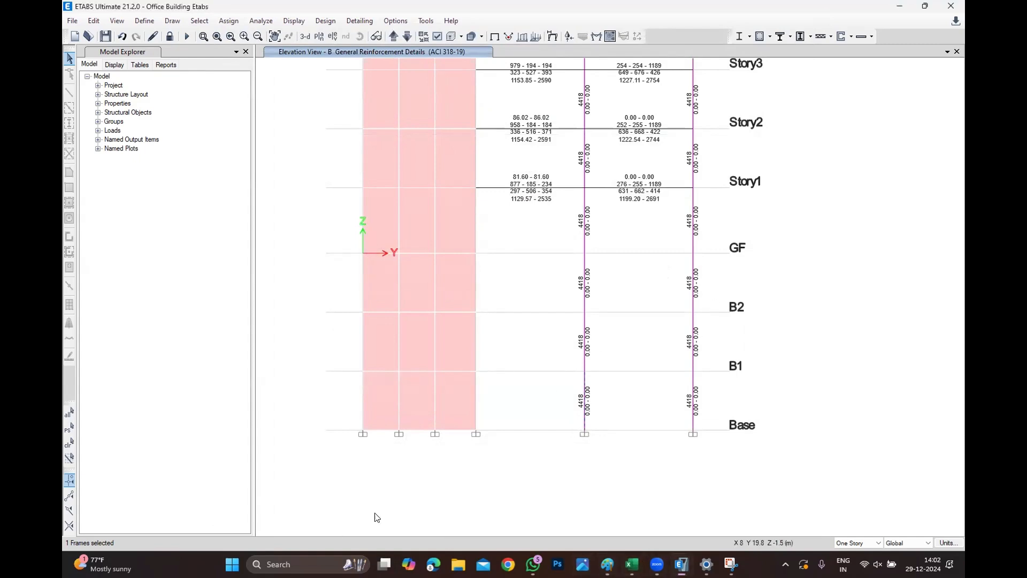
# Capture the lower-storey column reinforcement elevation with the Snipping Tool and copy the snip.
pyautogui.click(306, 564)
pyautogui.write('sn')
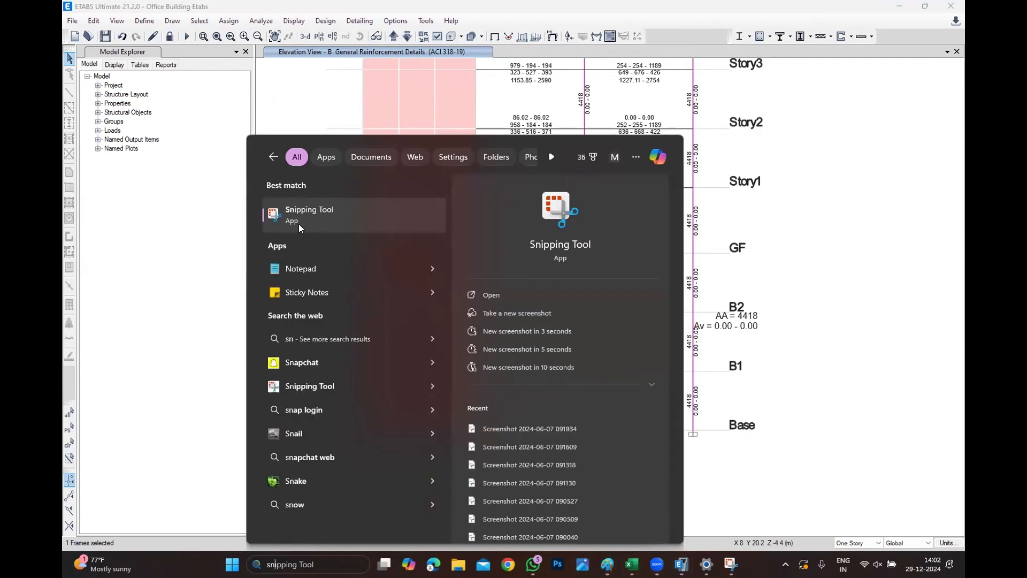
pyautogui.click(298, 225)
pyautogui.click(194, 224)
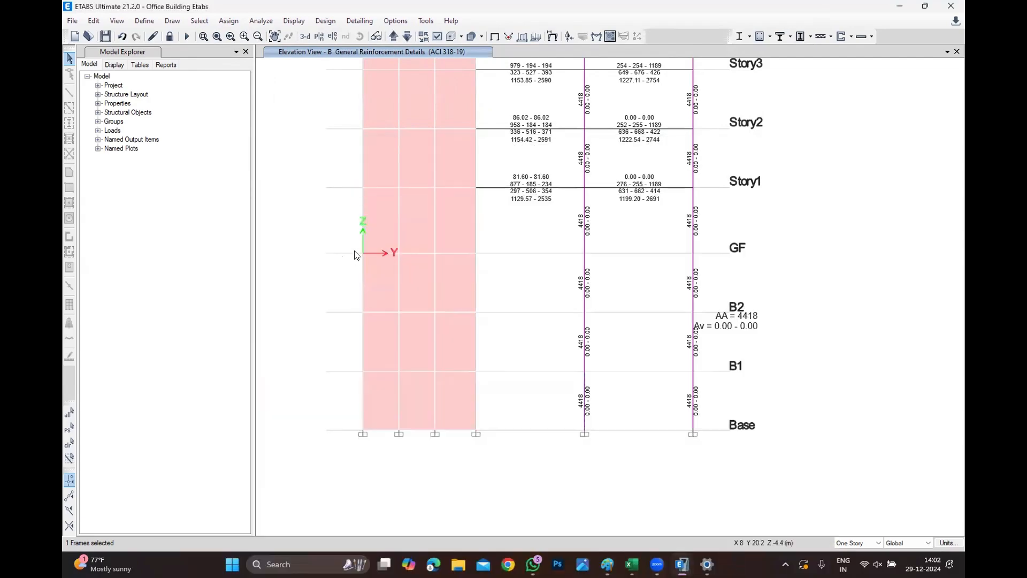
pyautogui.moveTo(312, 203); pyautogui.dragTo(860, 443)
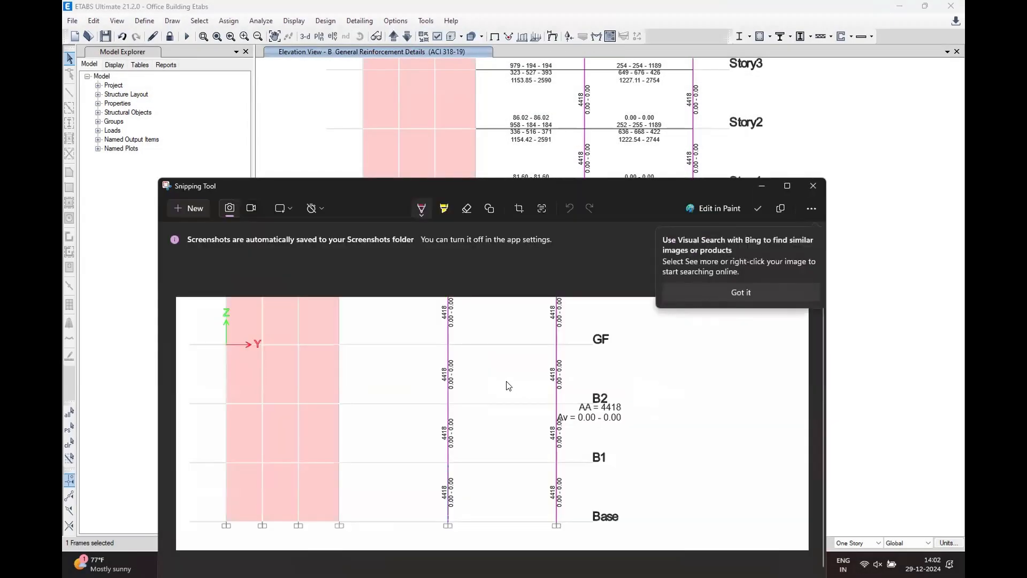
pyautogui.rightClick(546, 384)
pyautogui.click(579, 413)
pyautogui.click(760, 186)
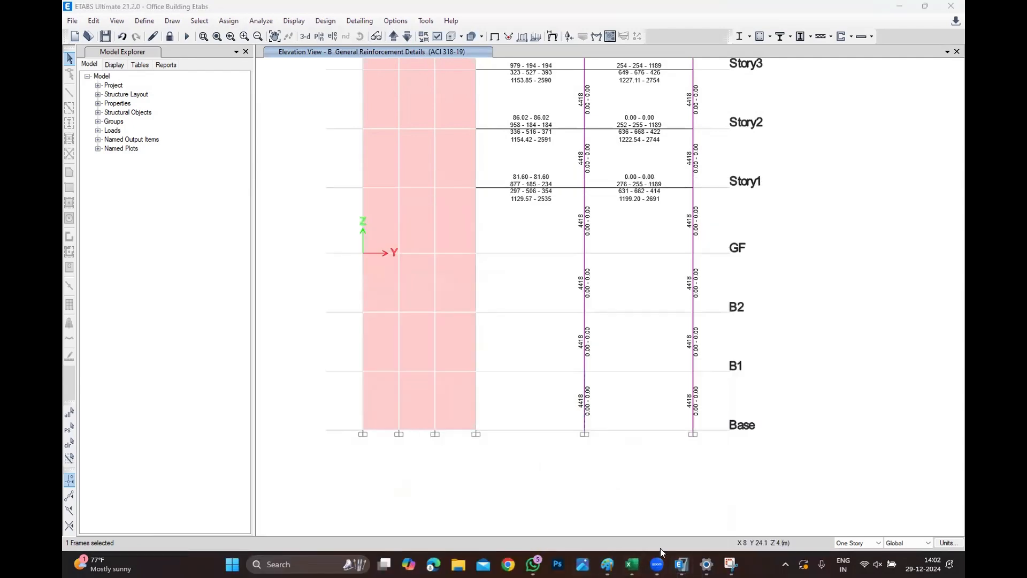
# Paste the column reinforcement snip into the Excel sheet and move it beside the rebar table near row 12.
pyautogui.moveTo(633, 563)
pyautogui.click(754, 497)
pyautogui.scroll(-8, 468, 241)
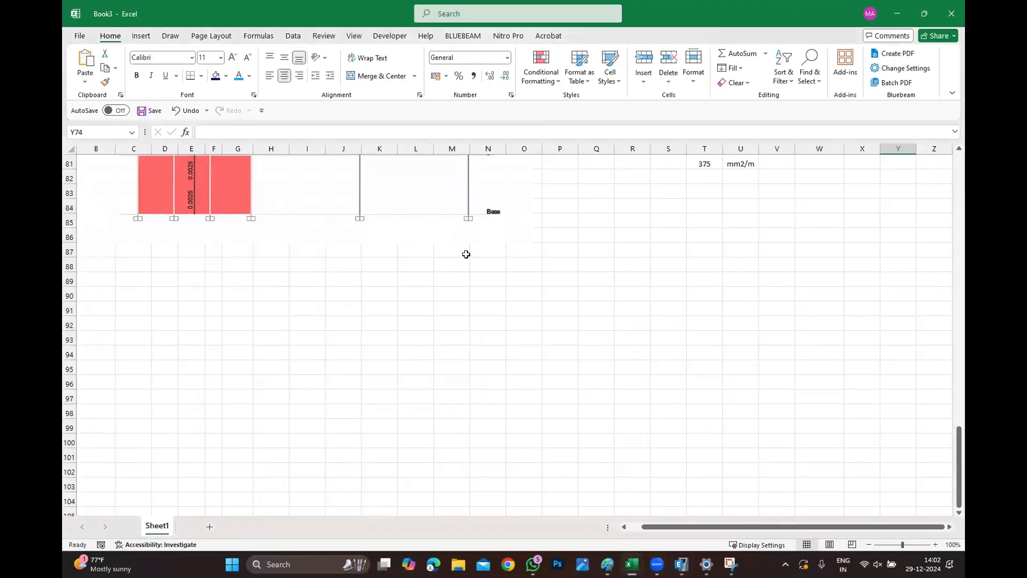
pyautogui.click(453, 336)
pyautogui.scroll(19, 516, 327)
pyautogui.scroll(8, 556, 366)
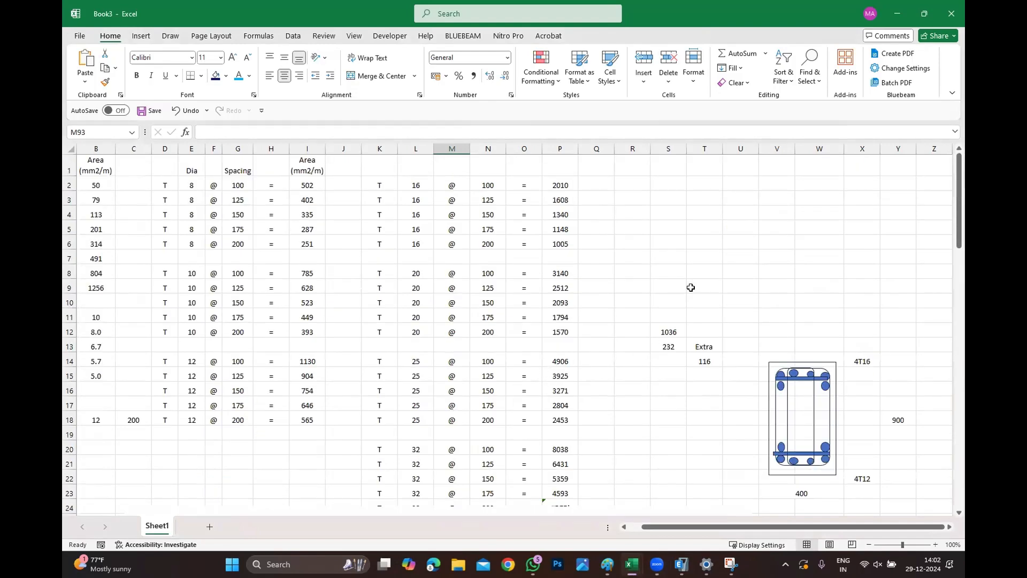
pyautogui.click(716, 235)
pyautogui.hotkey('ctrl', 'v')
pyautogui.moveTo(774, 278); pyautogui.dragTo(453, 428)
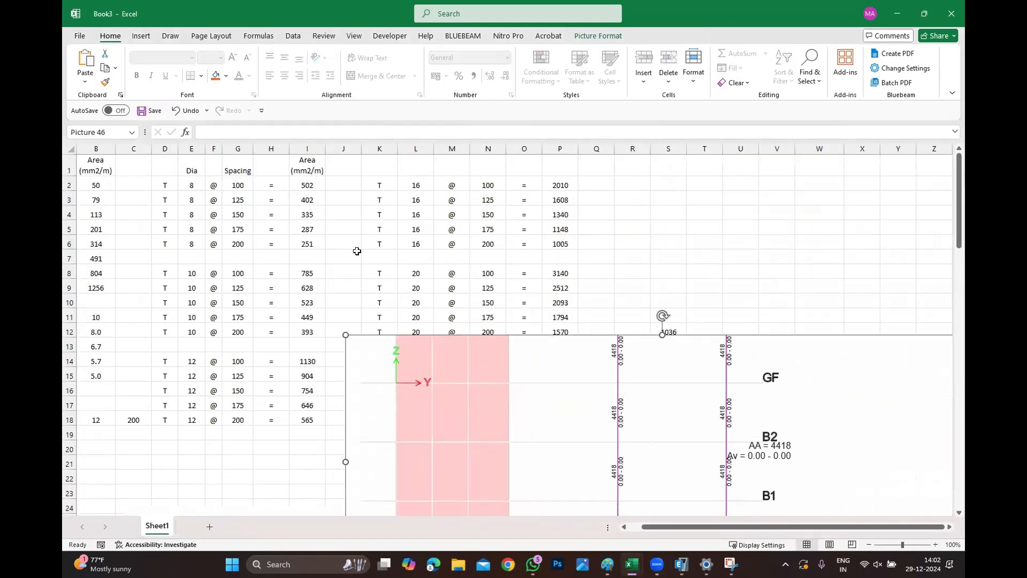
# Insert an oval shape about 4.1 cm wide and 3.81 cm high near column U.
pyautogui.click(141, 35)
pyautogui.click(238, 53)
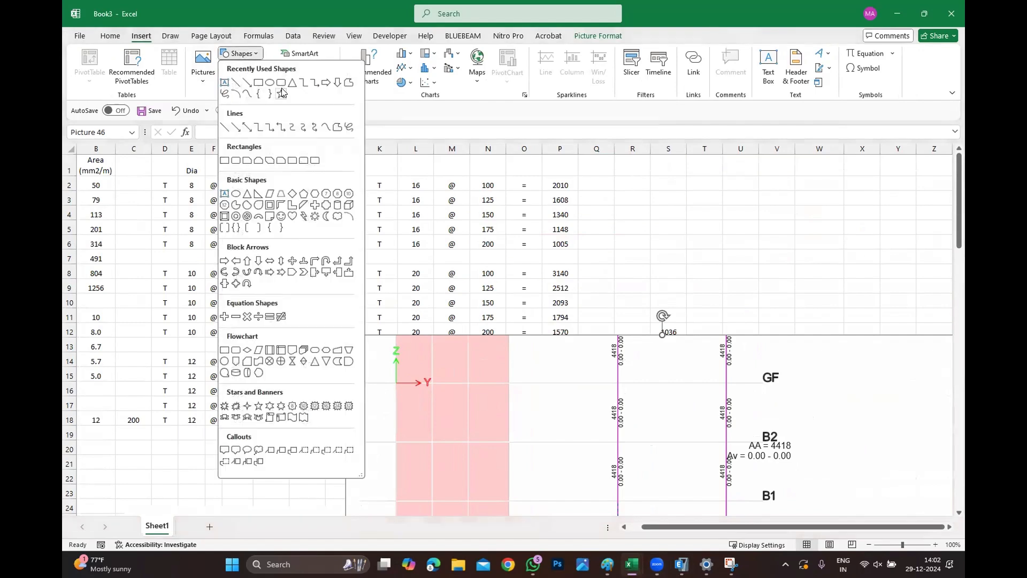
pyautogui.click(270, 82)
pyautogui.keyDown('shift'); pyautogui.moveTo(703, 174); pyautogui.dragTo(793, 255); pyautogui.keyUp('shift')
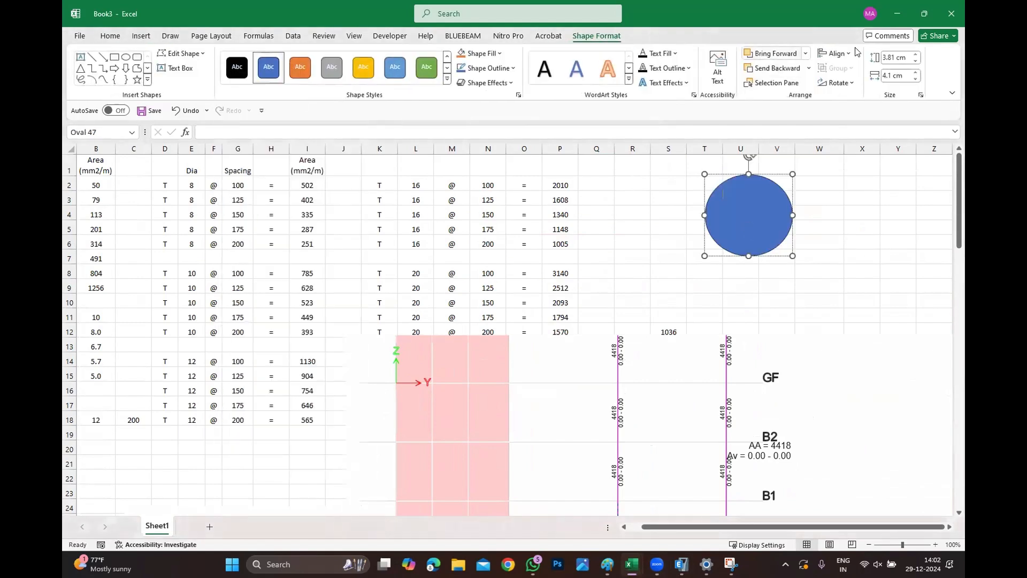
# Remove the fill from the oval shape so only its outline remains.
pyautogui.rightClick(767, 230)
pyautogui.click(792, 543)
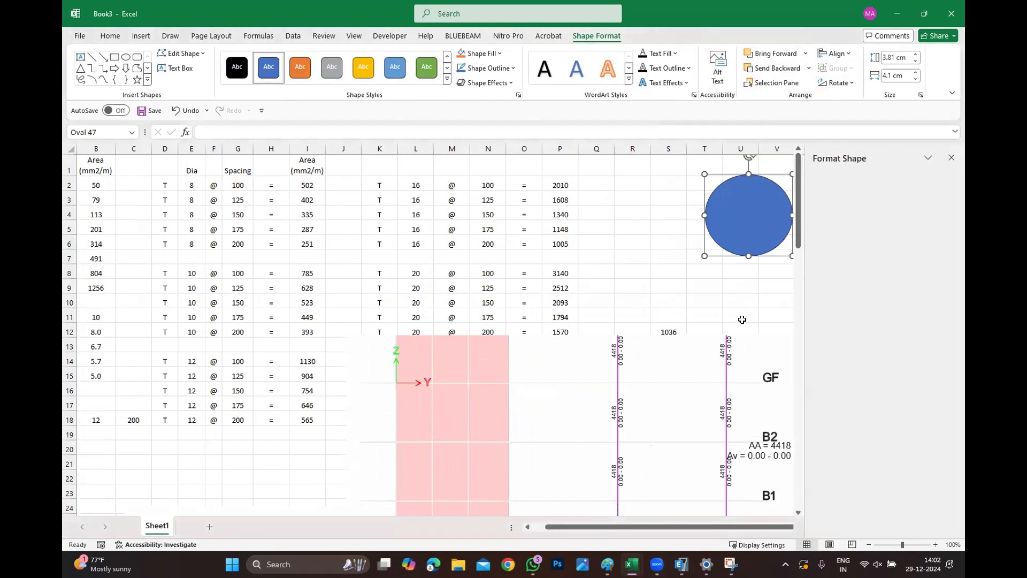
pyautogui.click(829, 253)
pyautogui.click(745, 299)
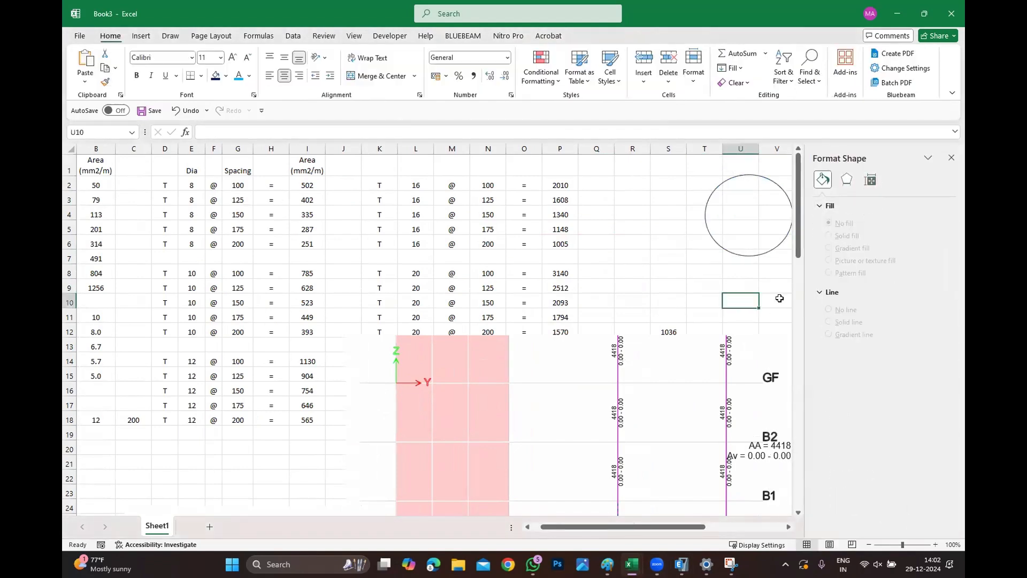
pyautogui.click(761, 256)
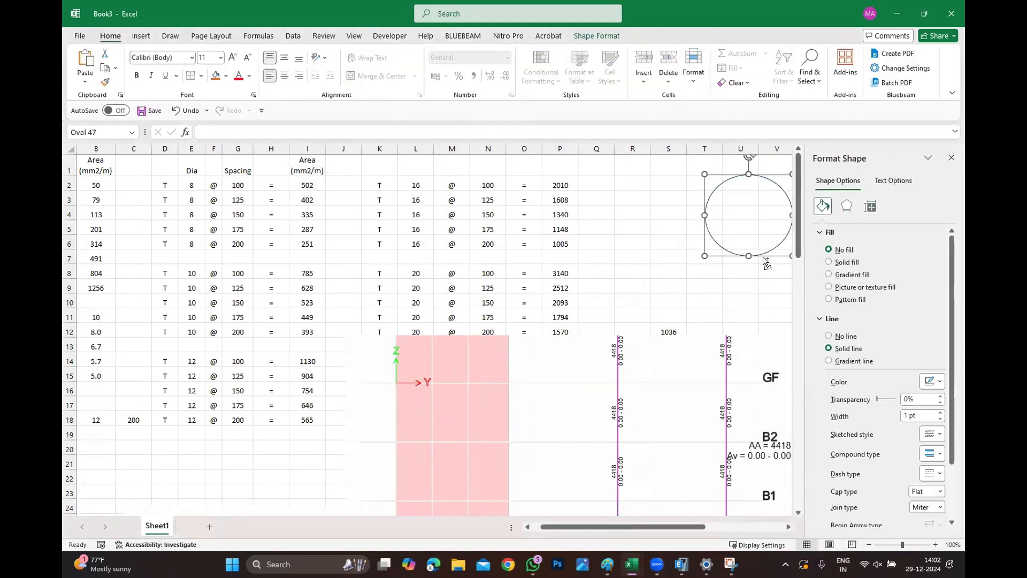
pyautogui.click(951, 157)
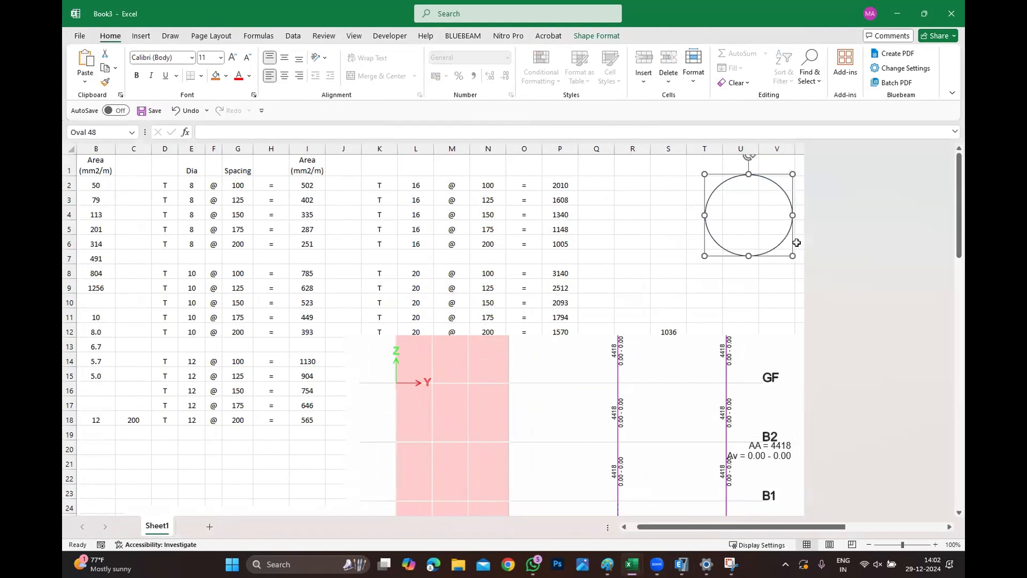
# Shrink a copy of the circle into a smaller concentric circle inside it to form a ring section.
pyautogui.moveTo(748, 256); pyautogui.dragTo(748, 240)
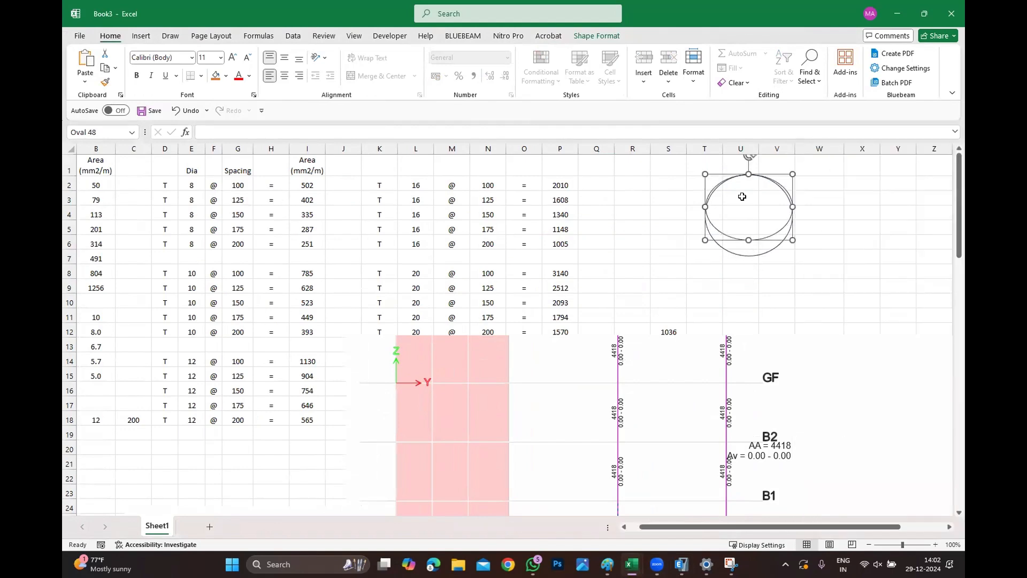
pyautogui.moveTo(748, 174); pyautogui.dragTo(748, 186)
pyautogui.moveTo(705, 212); pyautogui.dragTo(714, 213)
pyautogui.moveTo(793, 213); pyautogui.dragTo(747, 249)
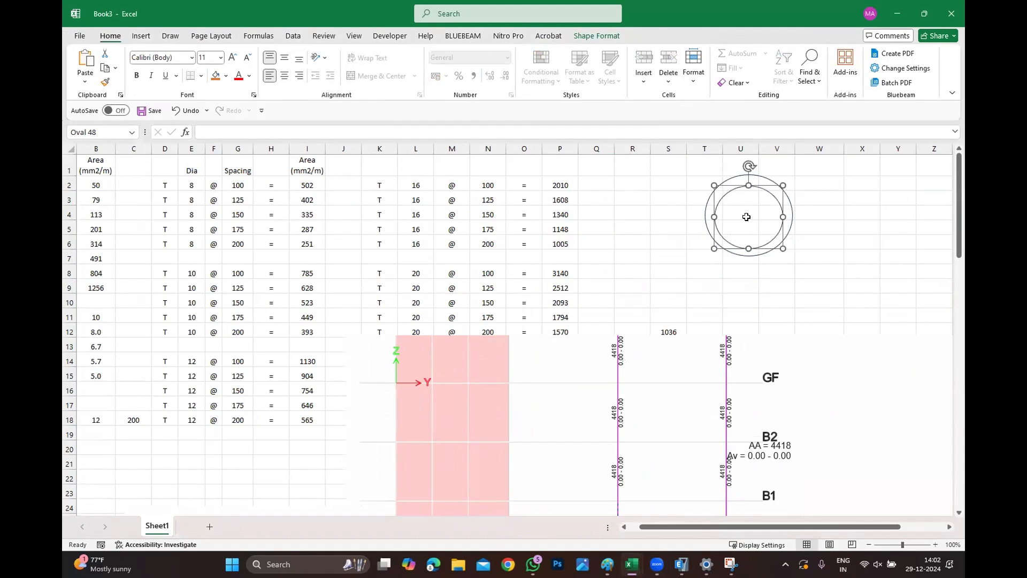
pyautogui.moveTo(747, 184); pyautogui.dragTo(748, 180)
pyautogui.click(735, 279)
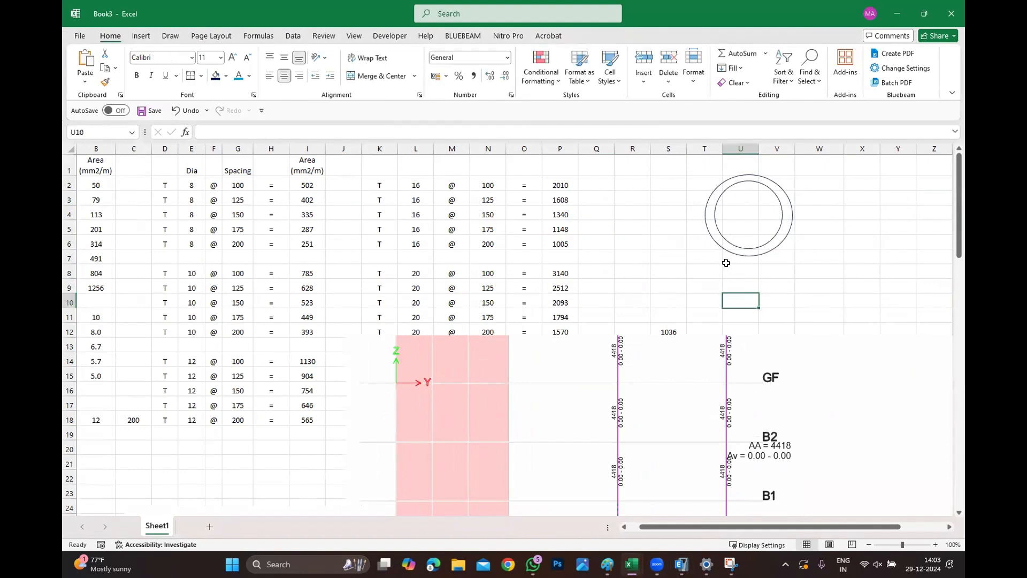
# Label the circle's diameter as 750mm in cell U7 below the ring.
pyautogui.click(738, 261)
pyautogui.write('750mm')
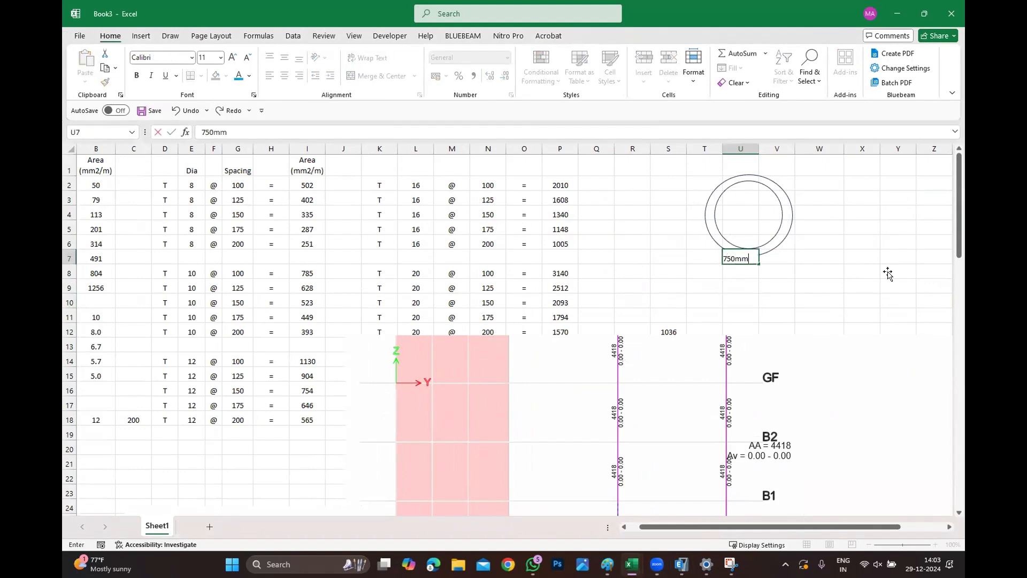
pyautogui.moveTo(873, 284); pyautogui.dragTo(873, 277)
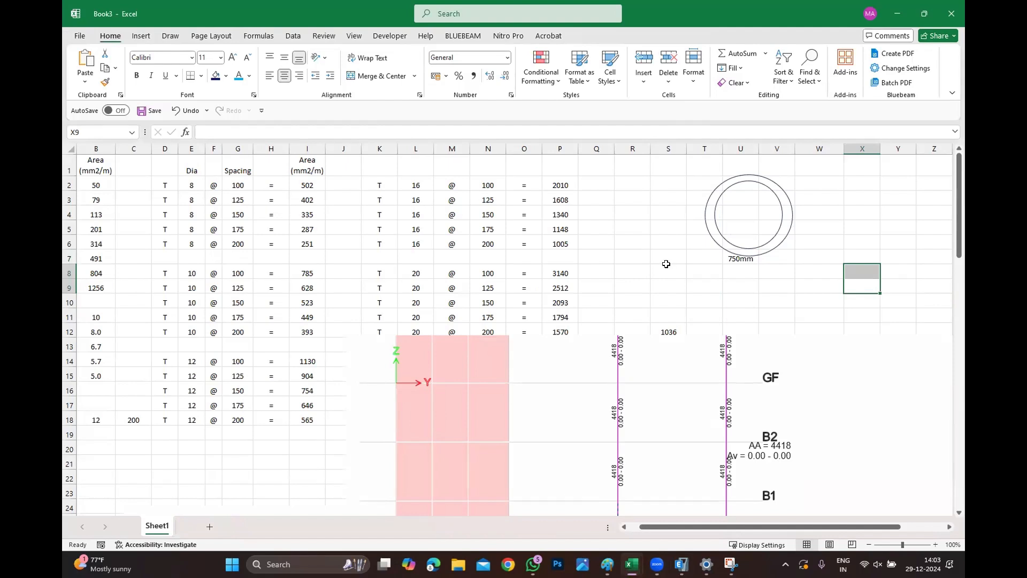
# Enter the formula =750-40-40 in cell U8 for the core diameter.
pyautogui.click(756, 274)
pyautogui.write('=7')
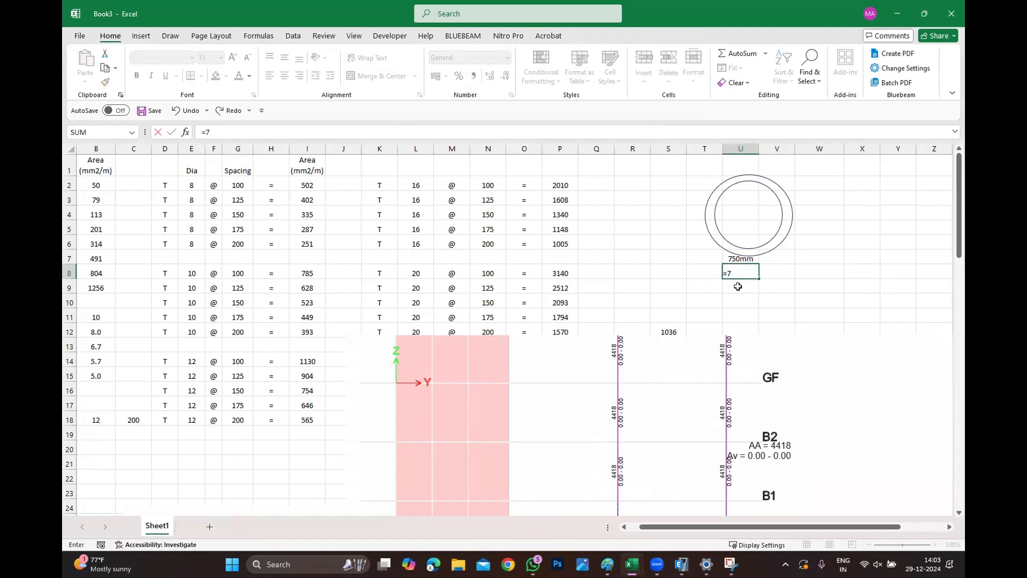
pyautogui.write('50-40-40')
pyautogui.press('Return')
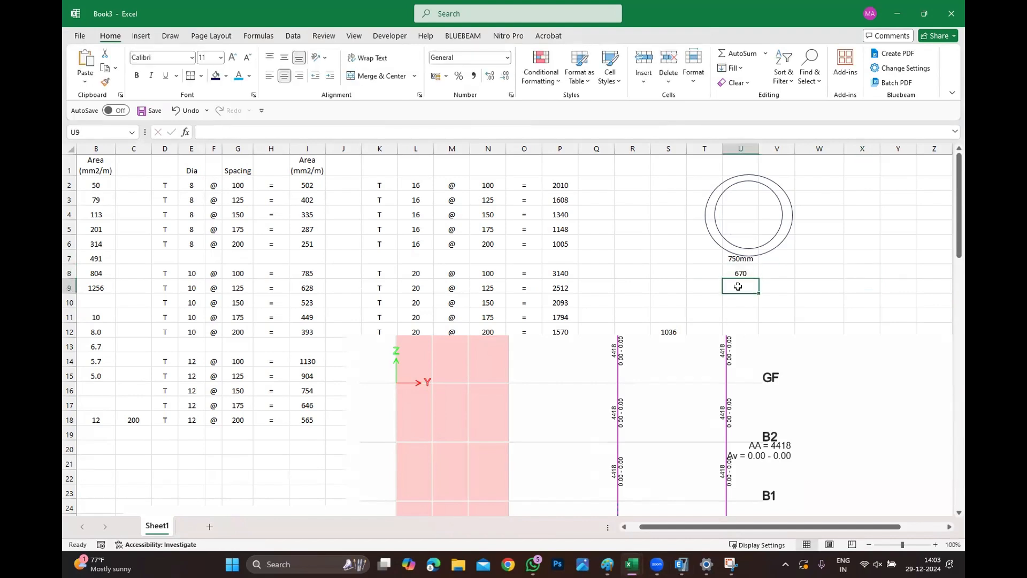
# Enter the formula =2*3.14*(670/2) in cell V9 for the reinforcement circle's perimeter.
pyautogui.click(782, 290)
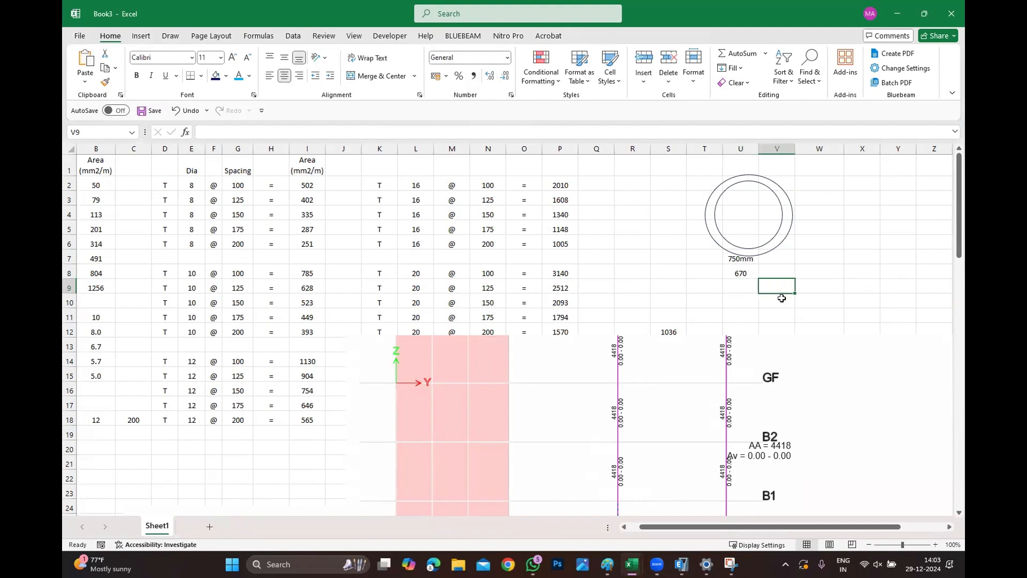
pyautogui.write('=2*')
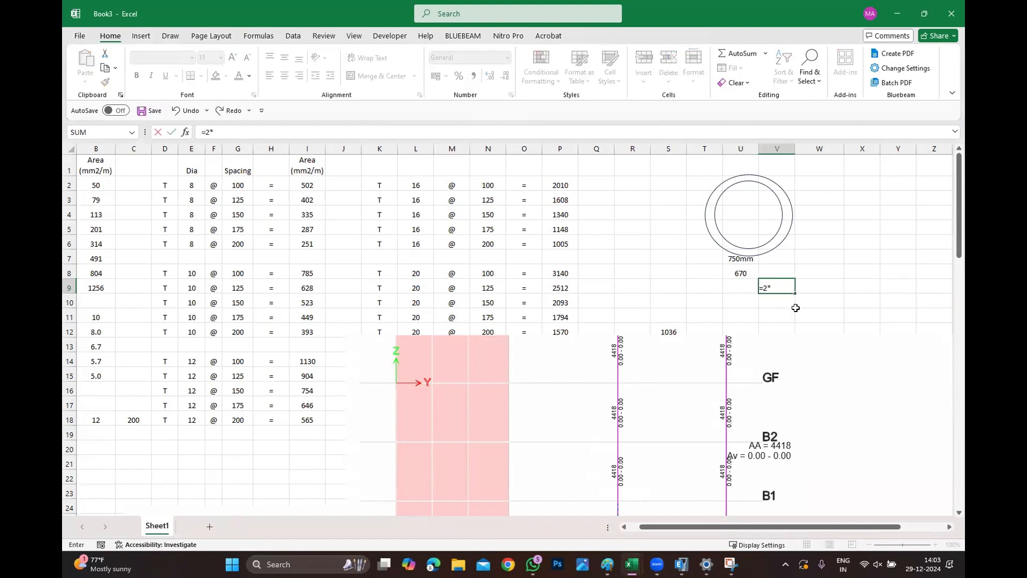
pyautogui.write('3.14*(670/2')
pyautogui.press('Return')
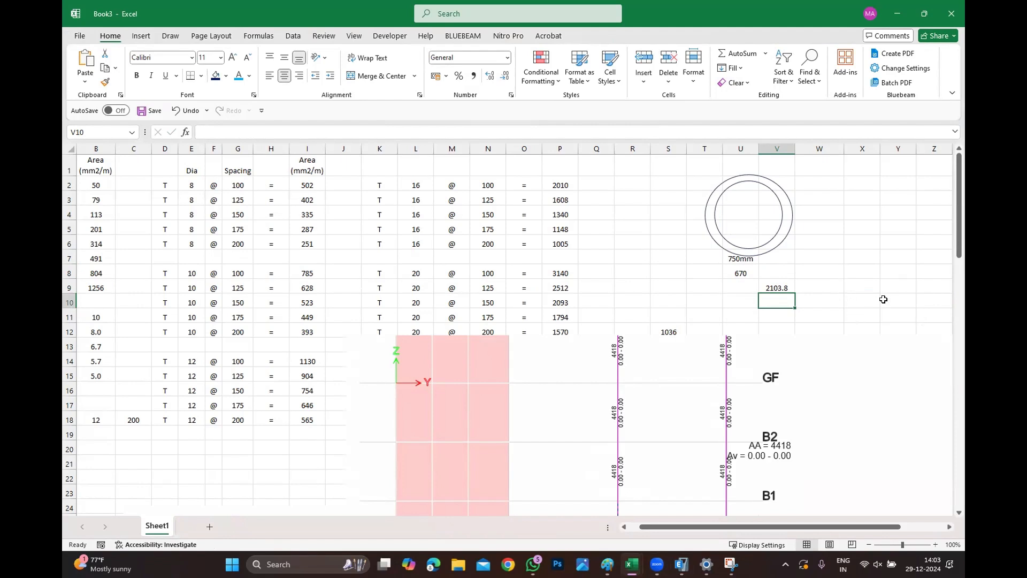
# Enter the formula =2100/300 in cell W10 for the number of bars.
pyautogui.click(807, 305)
pyautogui.write('=')
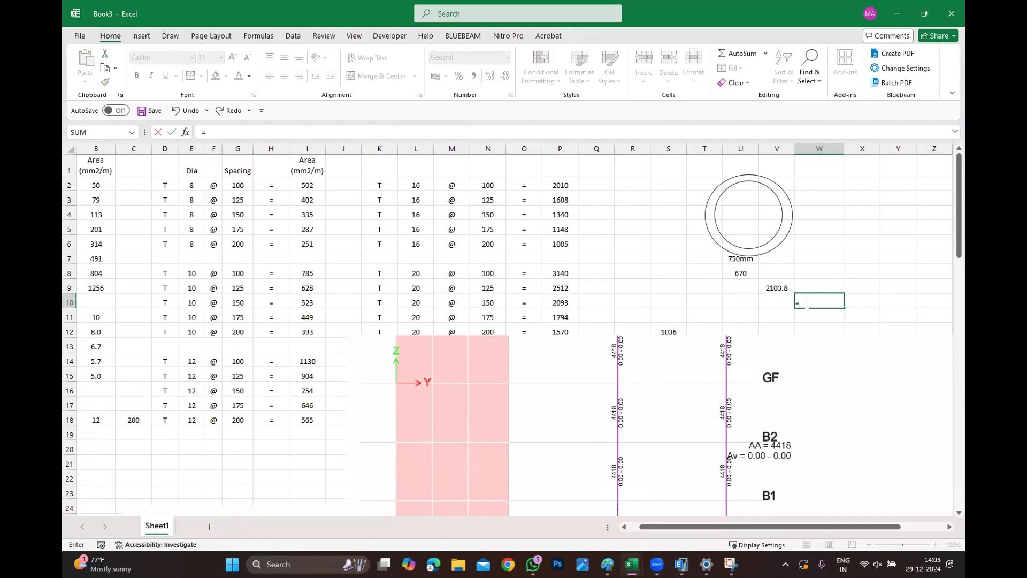
pyautogui.write('2100/300')
pyautogui.press('Return')
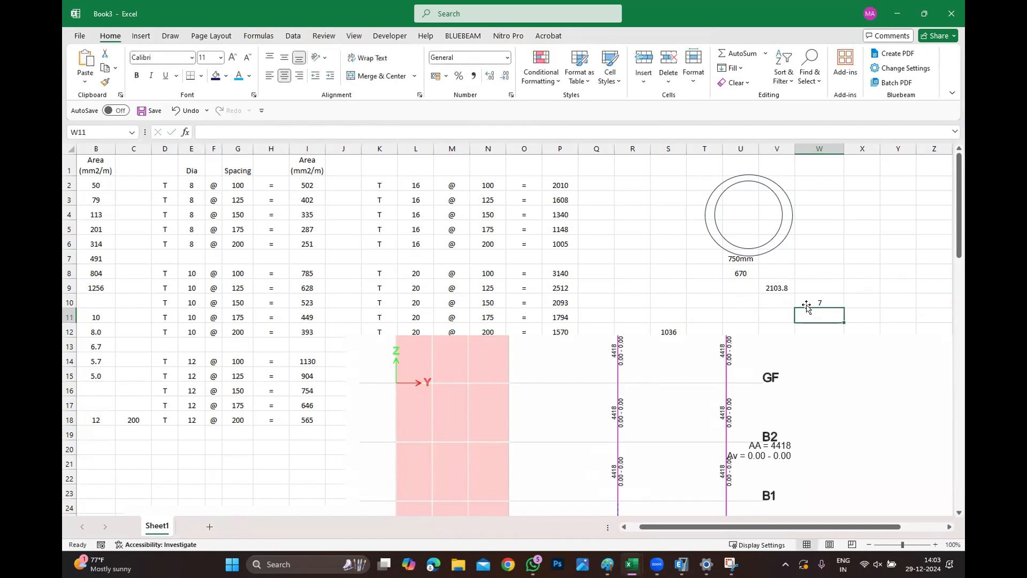
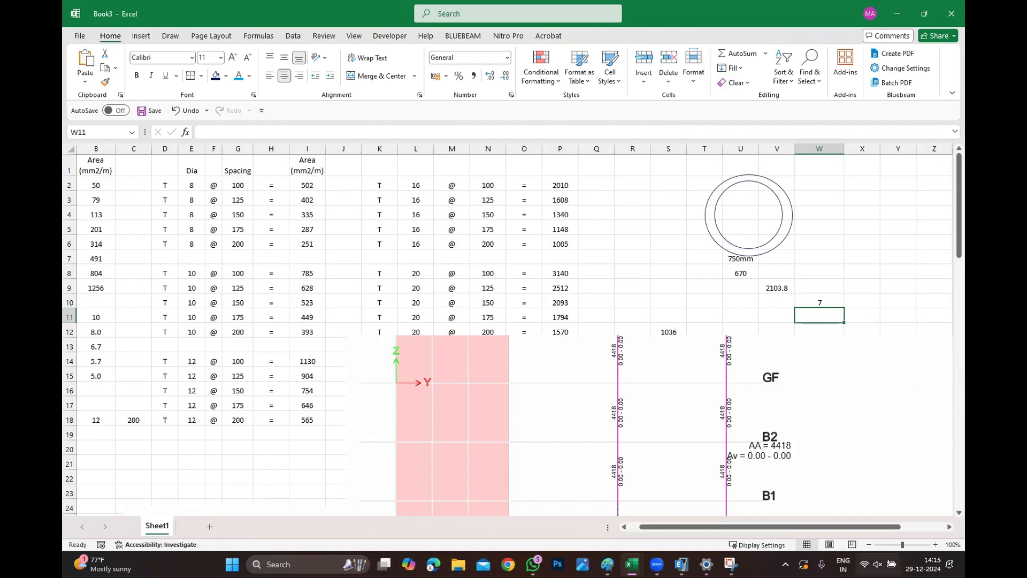
# Switch from Excel to the Office Building ETABS model window.
pyautogui.click(706, 563)
pyautogui.moveTo(681, 564)
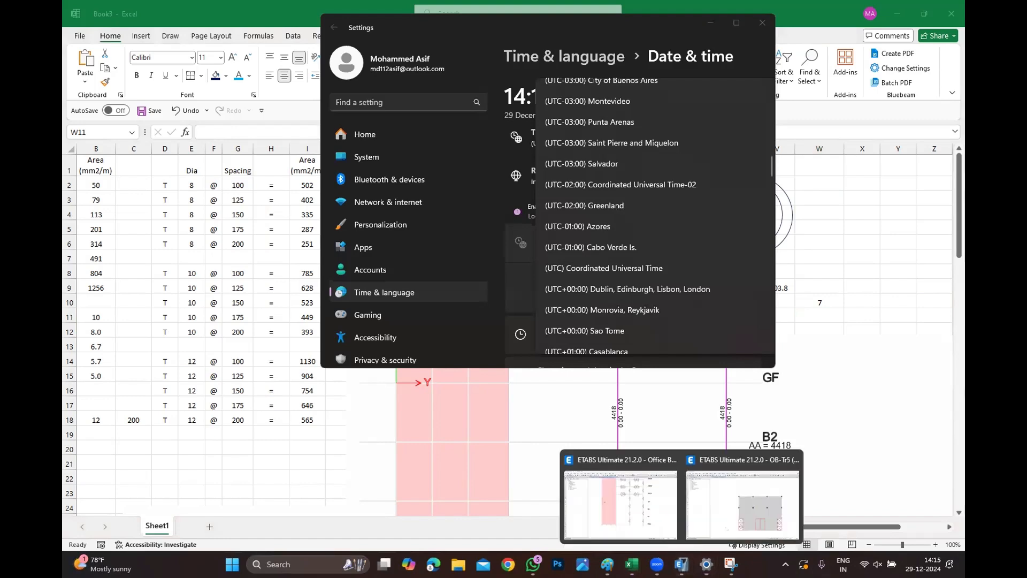
pyautogui.click(693, 508)
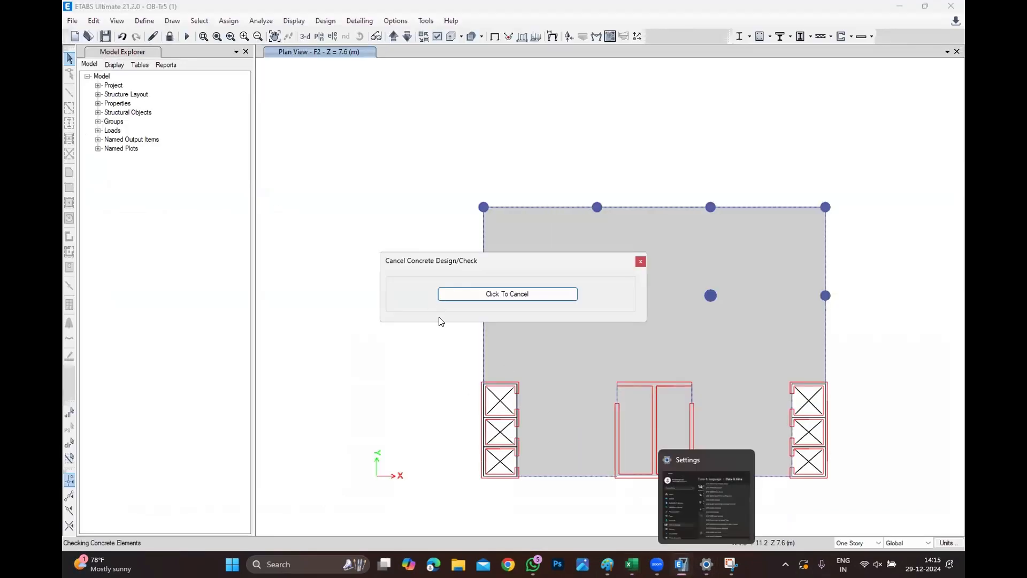
pyautogui.moveTo(681, 564)
pyautogui.click(597, 531)
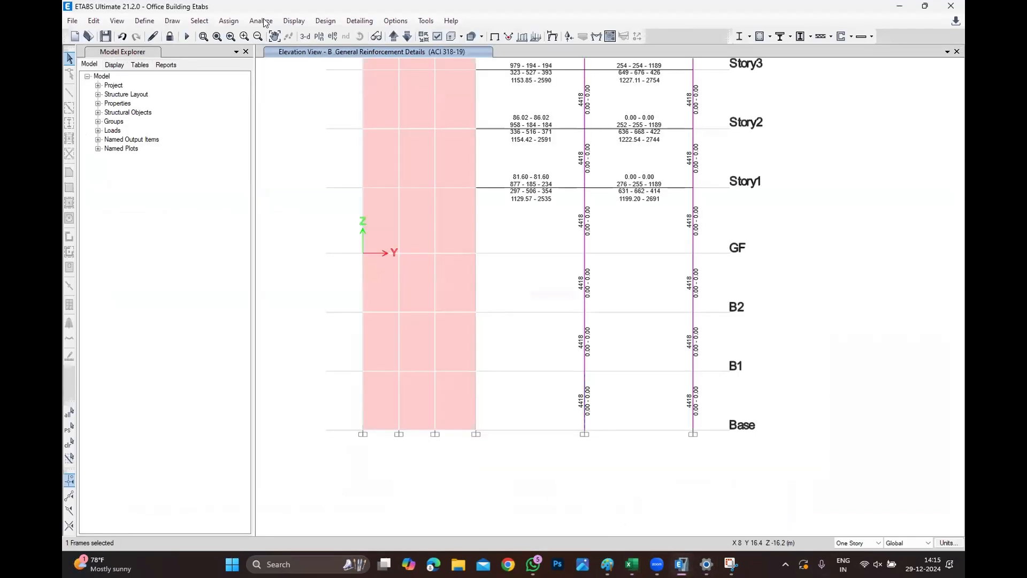
# Open the plan view of Story15 from the elevation view.
pyautogui.click(289, 21)
pyautogui.click(315, 36)
pyautogui.click(319, 36)
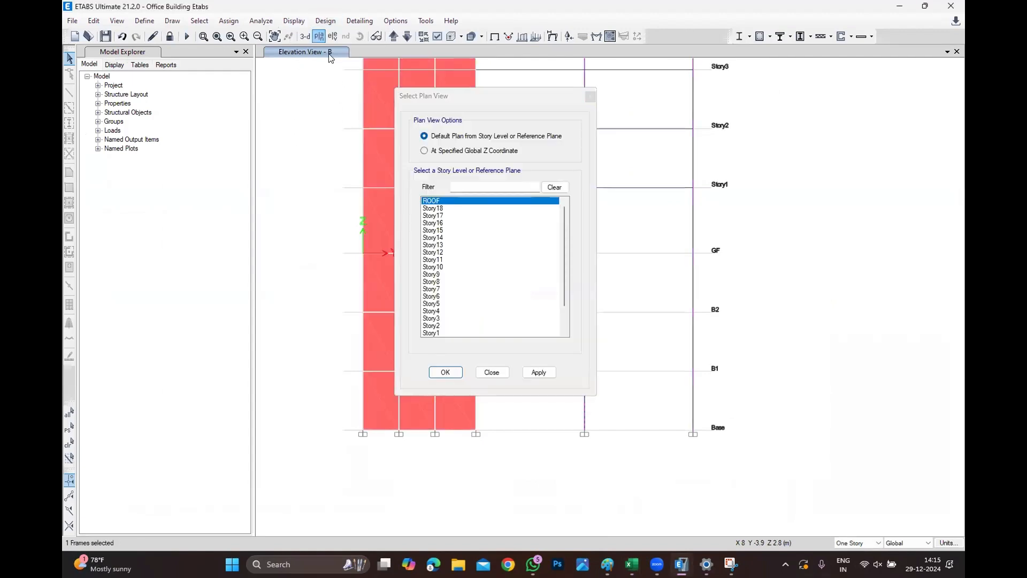
pyautogui.click(444, 230)
pyautogui.click(445, 372)
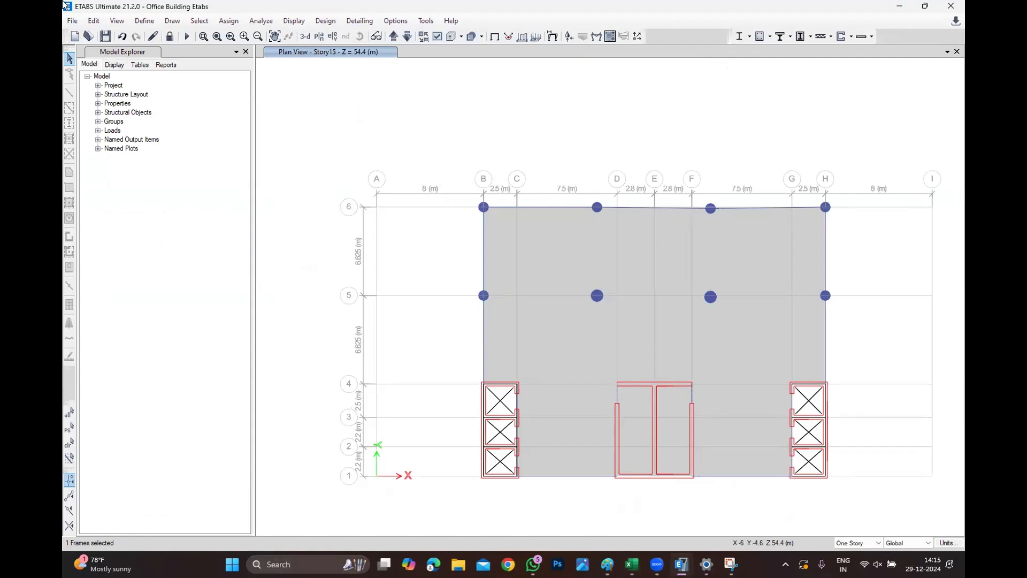
pyautogui.click(70, 20)
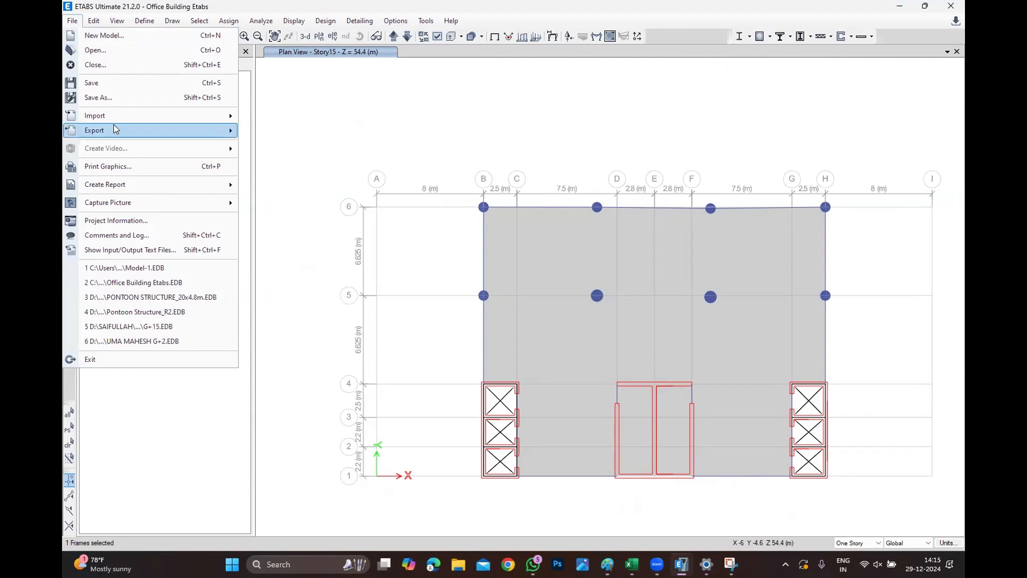
pyautogui.moveTo(113, 125)
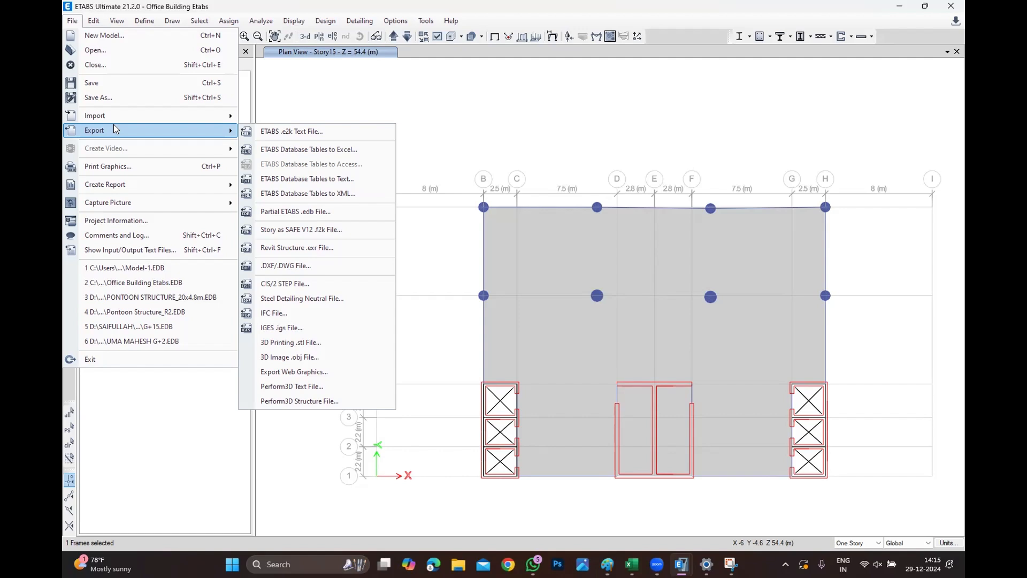
pyautogui.click(319, 230)
pyautogui.click(527, 206)
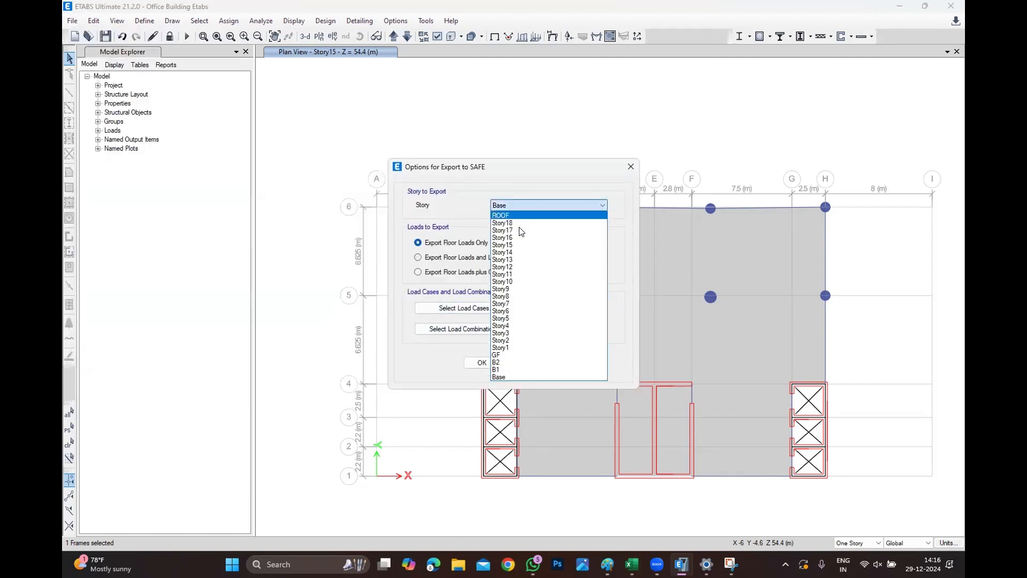
pyautogui.click(503, 267)
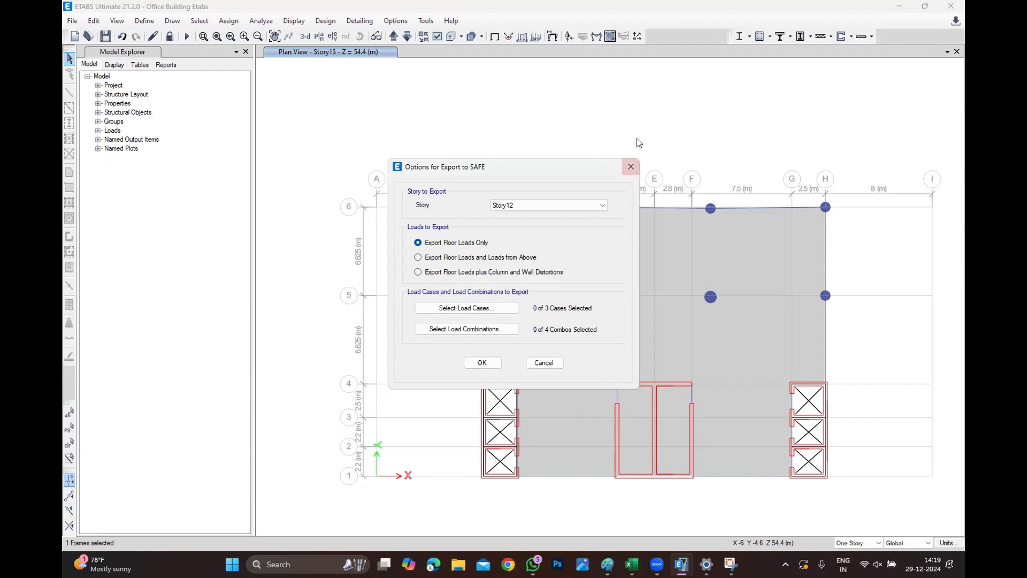
pyautogui.moveTo(639, 172); pyautogui.dragTo(636, 172)
pyautogui.click(629, 167)
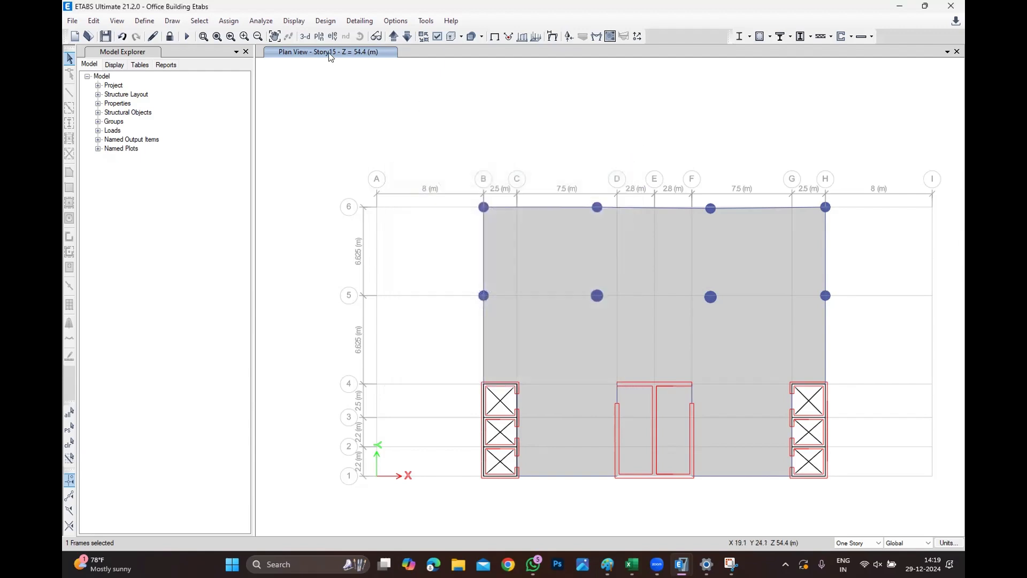
# Switch the plan view to the ROOF level and step down one story.
pyautogui.click(319, 36)
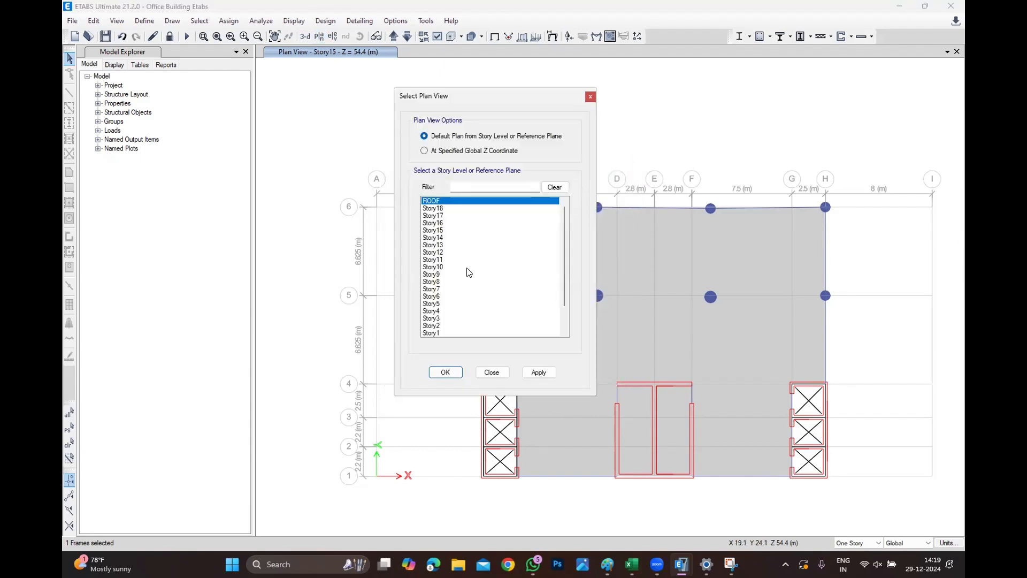
pyautogui.click(445, 372)
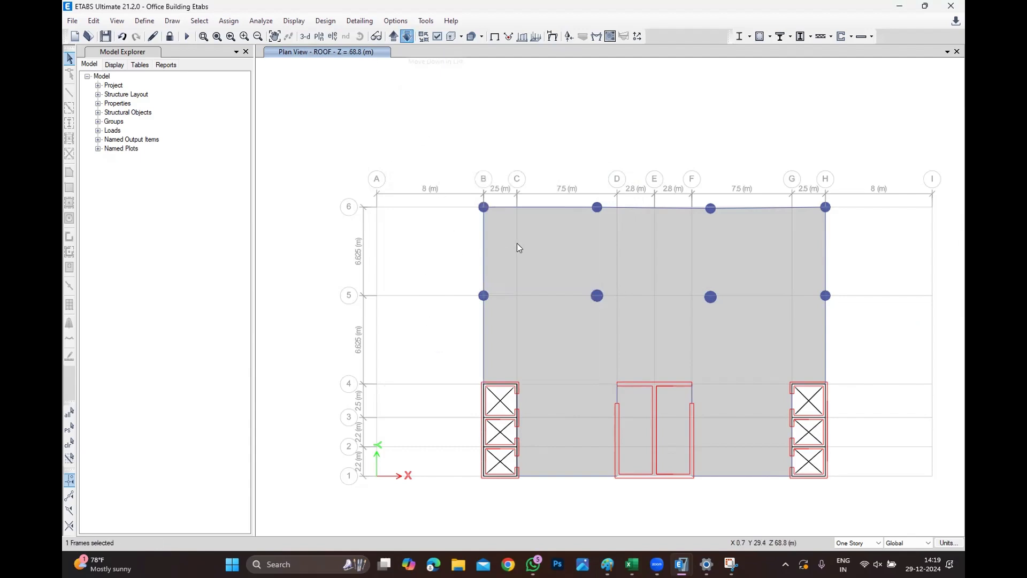
pyautogui.click(407, 36)
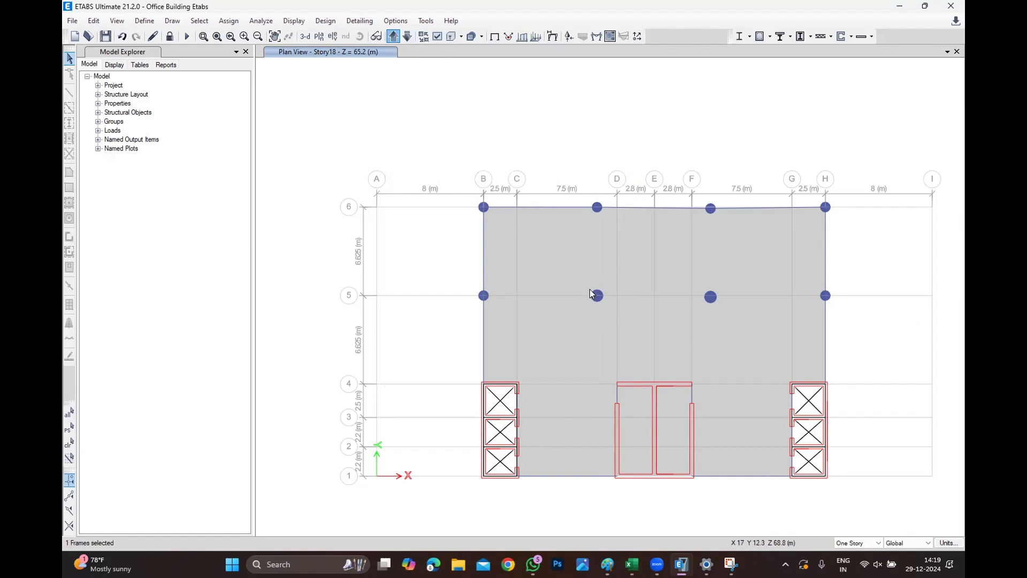
# Display the frame axial force diagram for the DConS1 combination in a 3D view of the model.
pyautogui.click(393, 36)
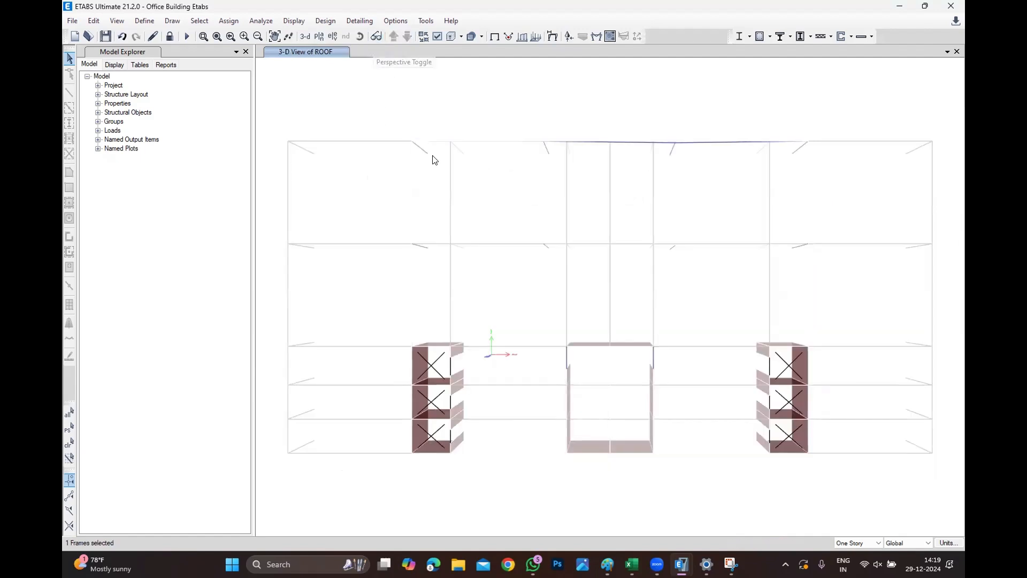
pyautogui.click(359, 36)
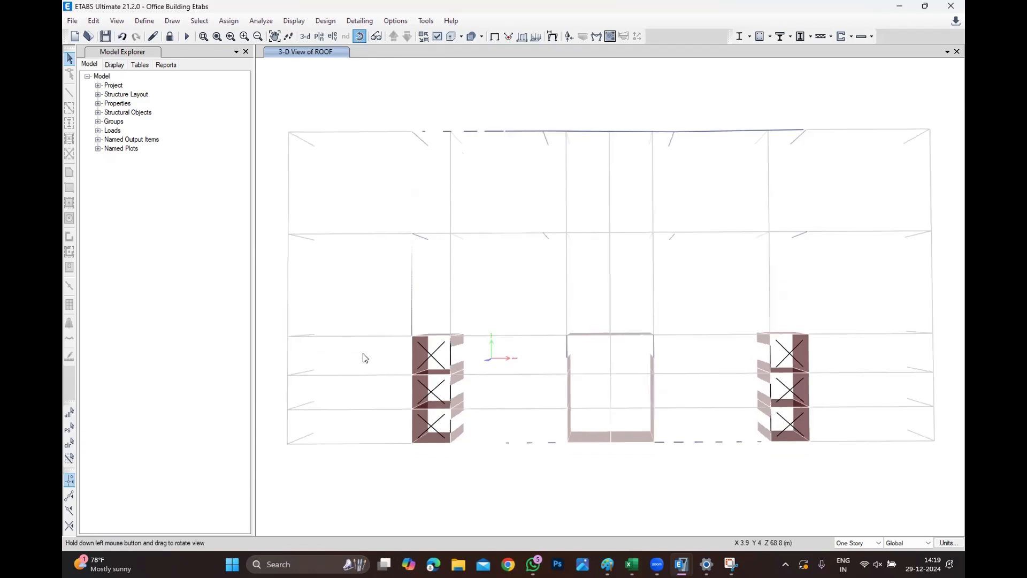
pyautogui.moveTo(362, 357); pyautogui.dragTo(426, 80)
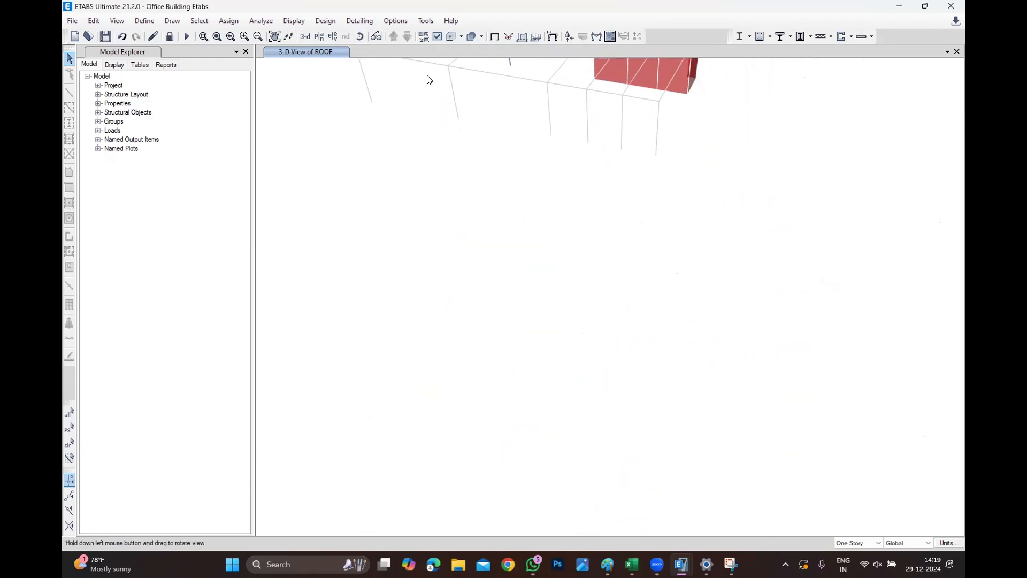
pyautogui.click(279, 38)
pyautogui.moveTo(344, 131); pyautogui.dragTo(531, 395)
pyautogui.scroll(3, 409, 178)
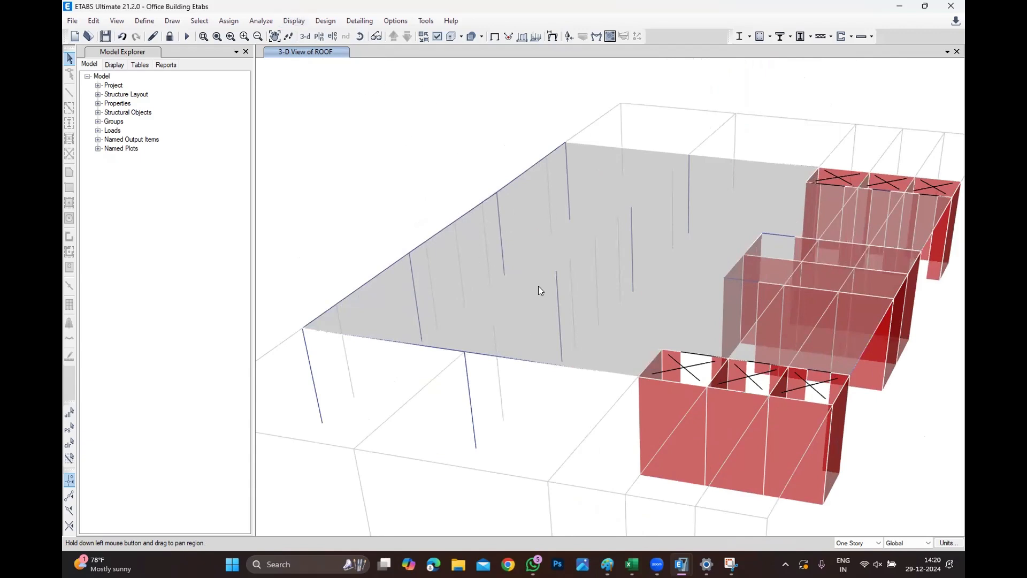
pyautogui.click(293, 21)
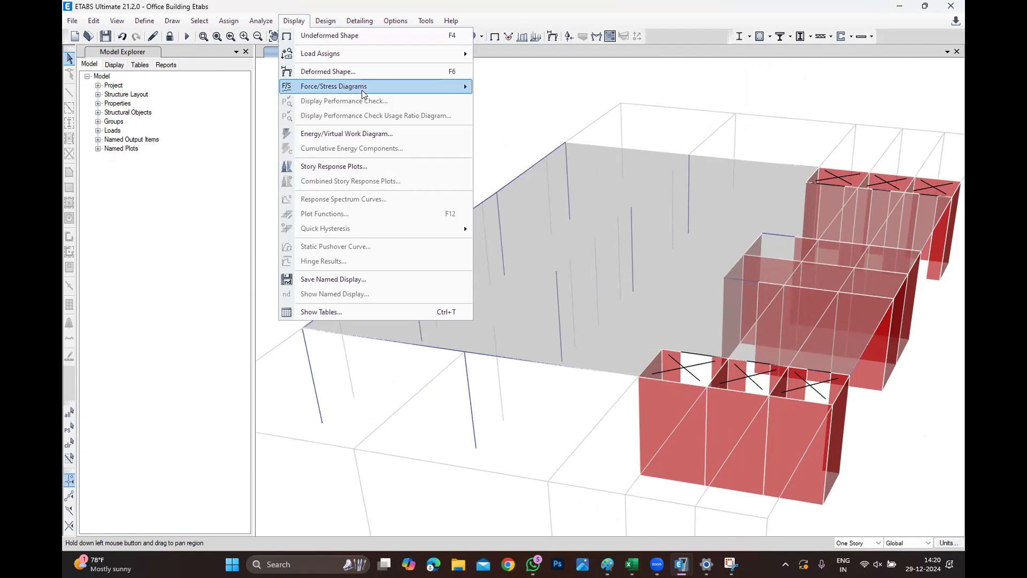
pyautogui.moveTo(366, 88)
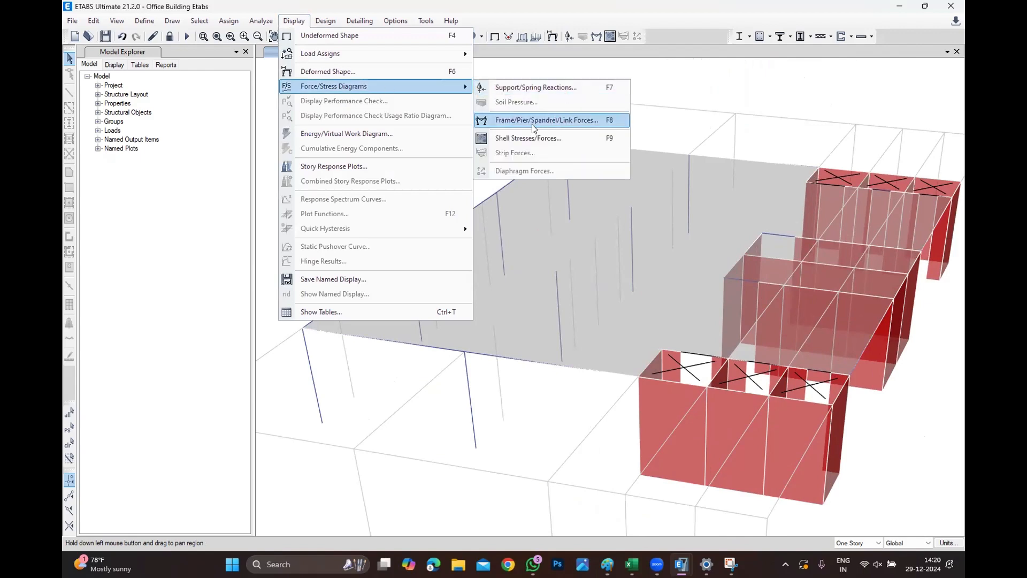
pyautogui.click(553, 120)
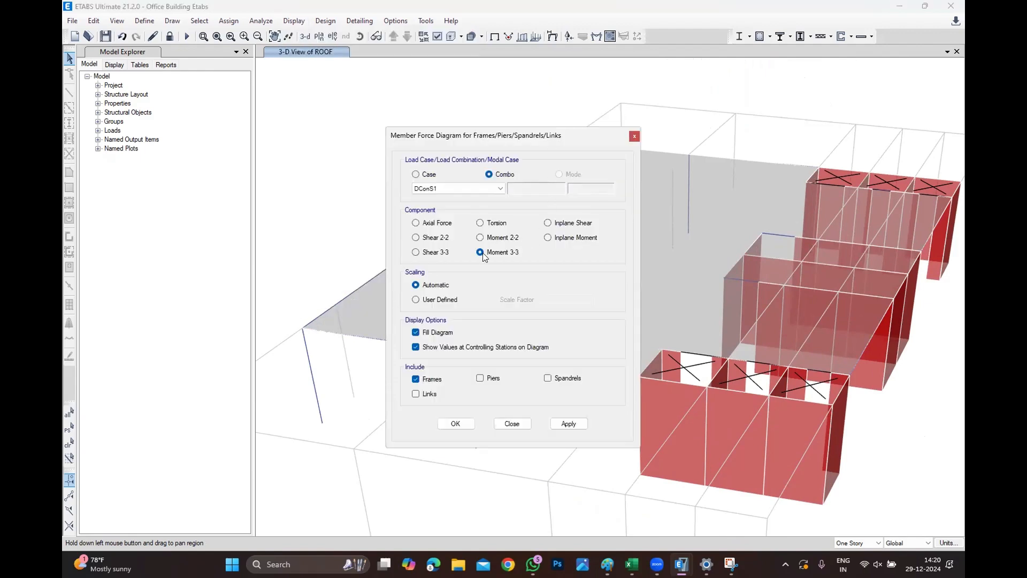
pyautogui.click(436, 224)
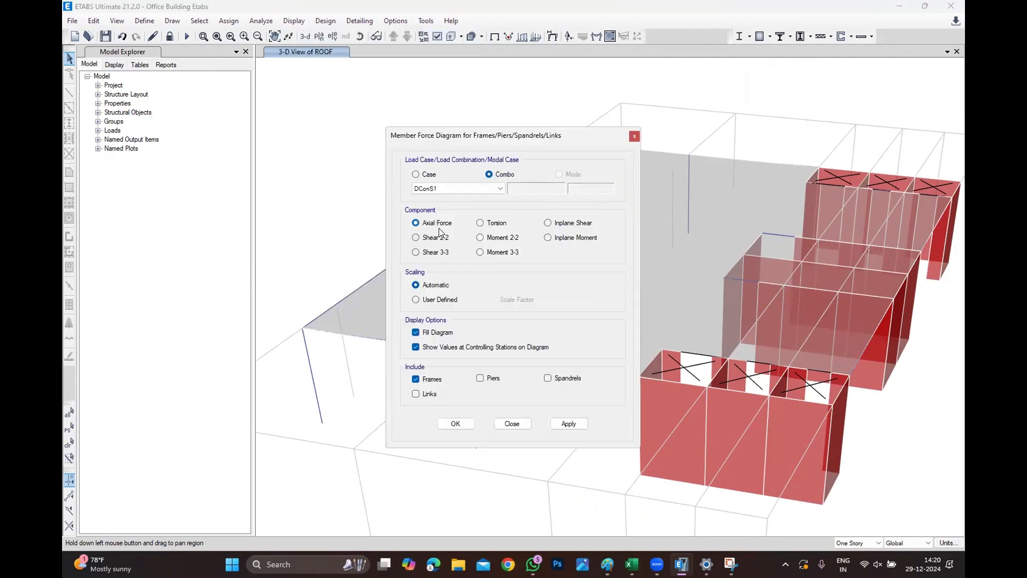
pyautogui.click(457, 423)
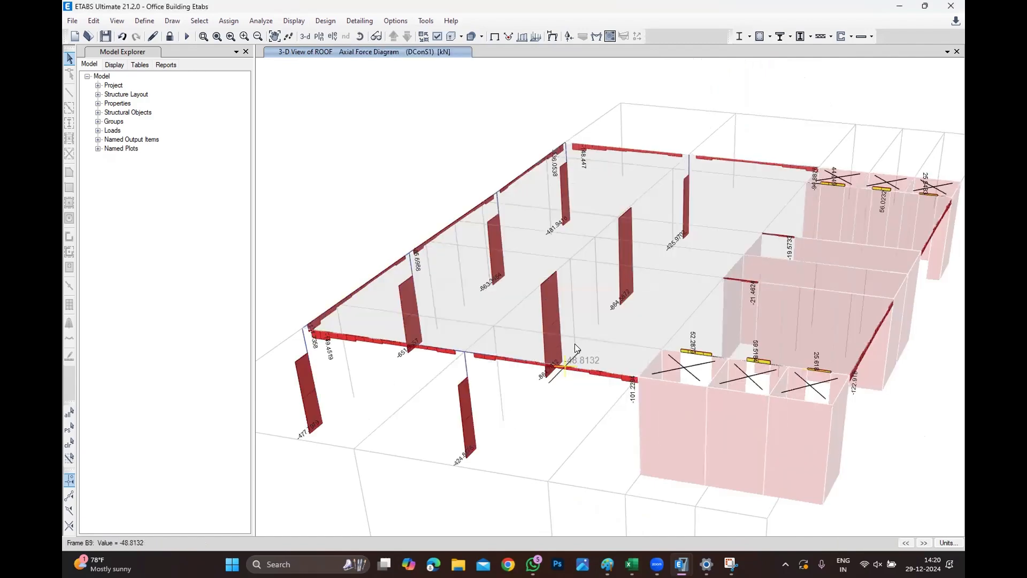
# Check the concrete design progress in the OB-Tr5 model window and return to the Office Building model.
pyautogui.scroll(3, 551, 369)
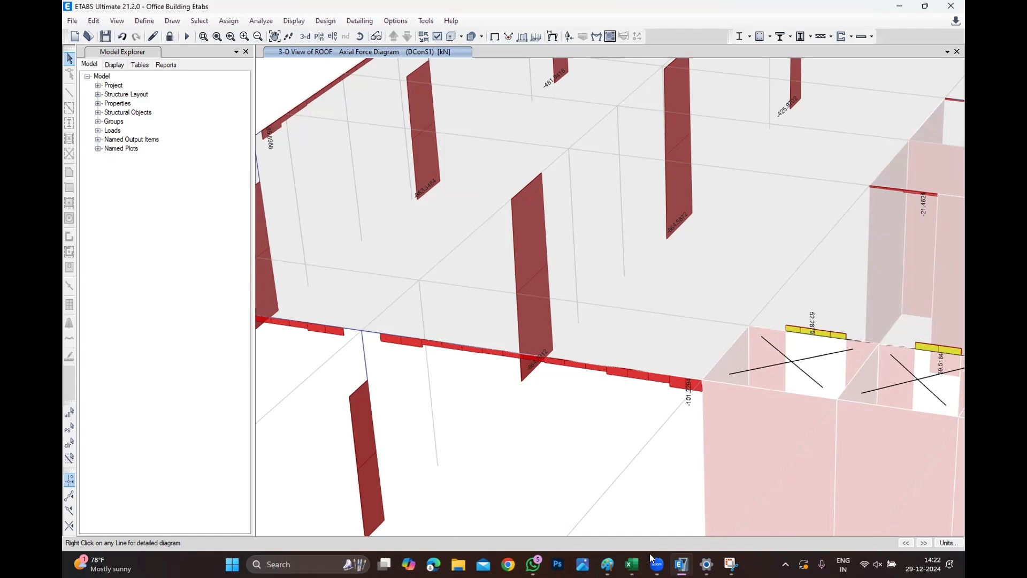
pyautogui.moveTo(681, 564)
pyautogui.click(744, 492)
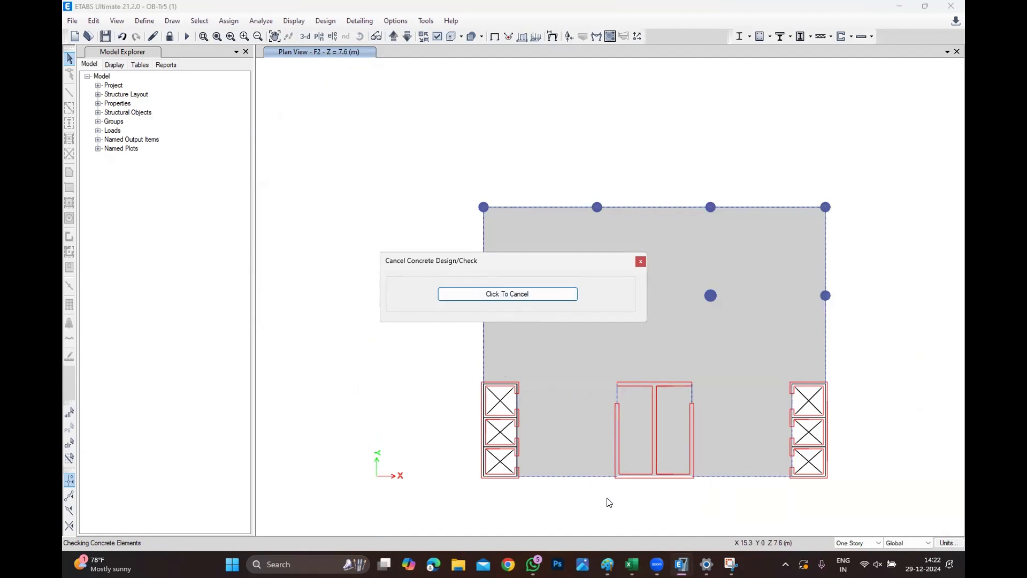
pyautogui.moveTo(679, 565)
pyautogui.click(645, 513)
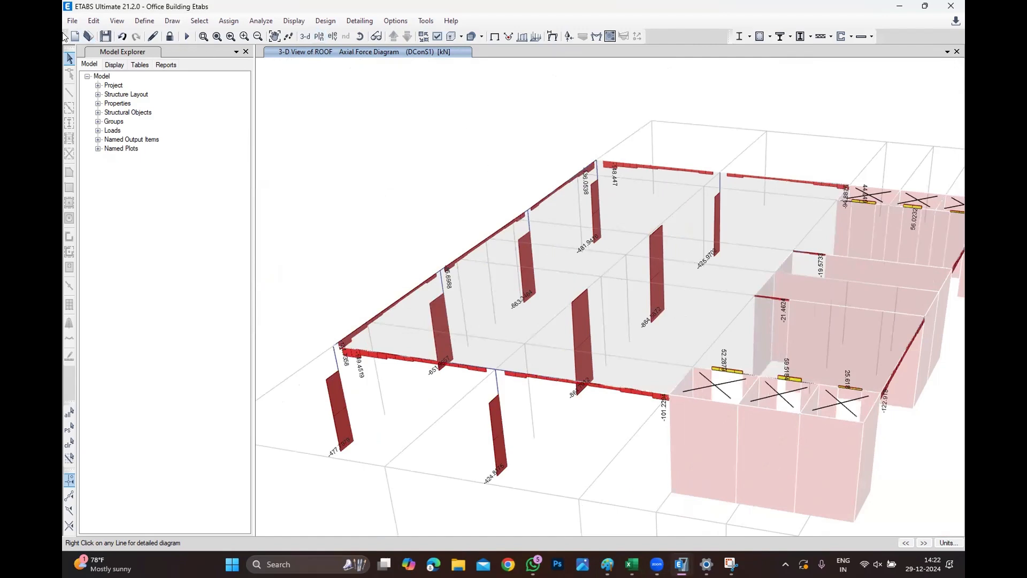
# Check the OB-Tr5 model's design progress once more before returning to the axial force view.
pyautogui.click(72, 20)
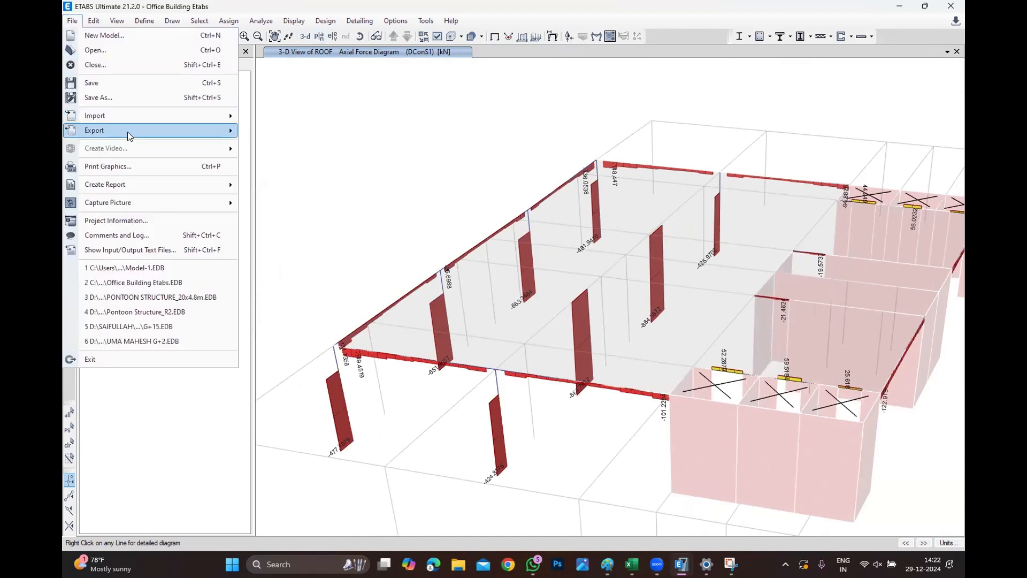
pyautogui.moveTo(128, 133)
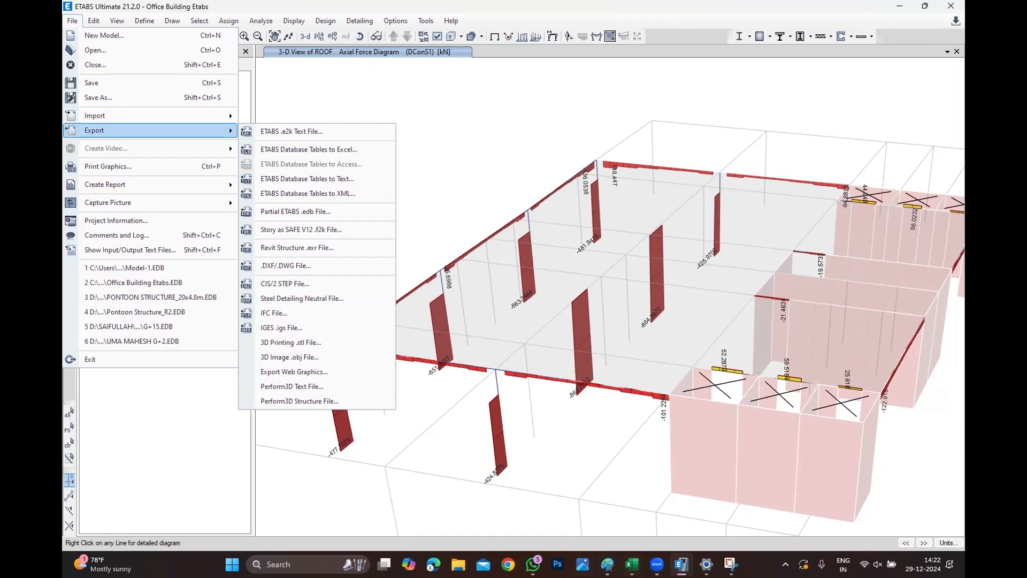
pyautogui.moveTo(681, 564)
pyautogui.click(717, 511)
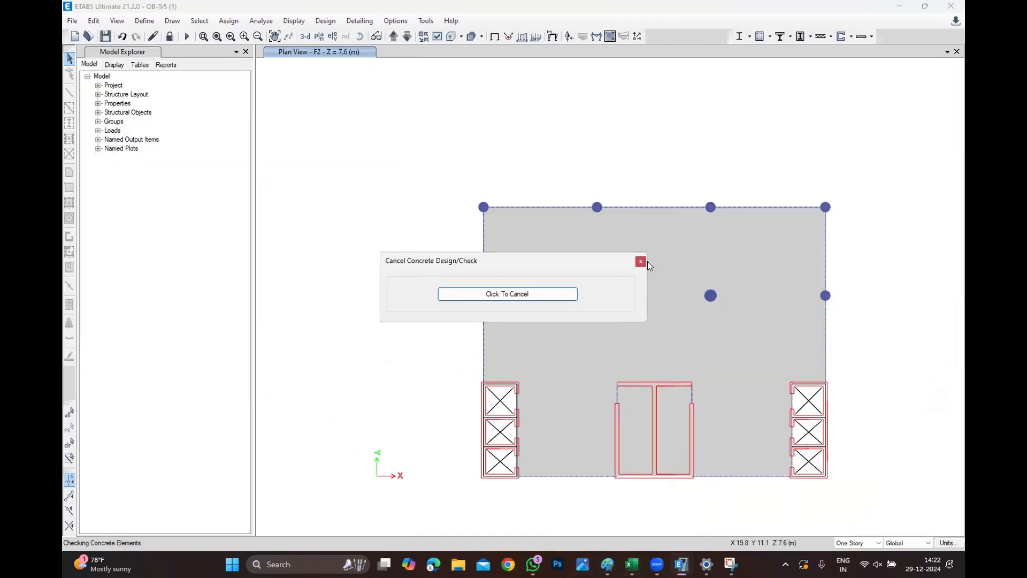
pyautogui.moveTo(681, 564)
pyautogui.click(642, 529)
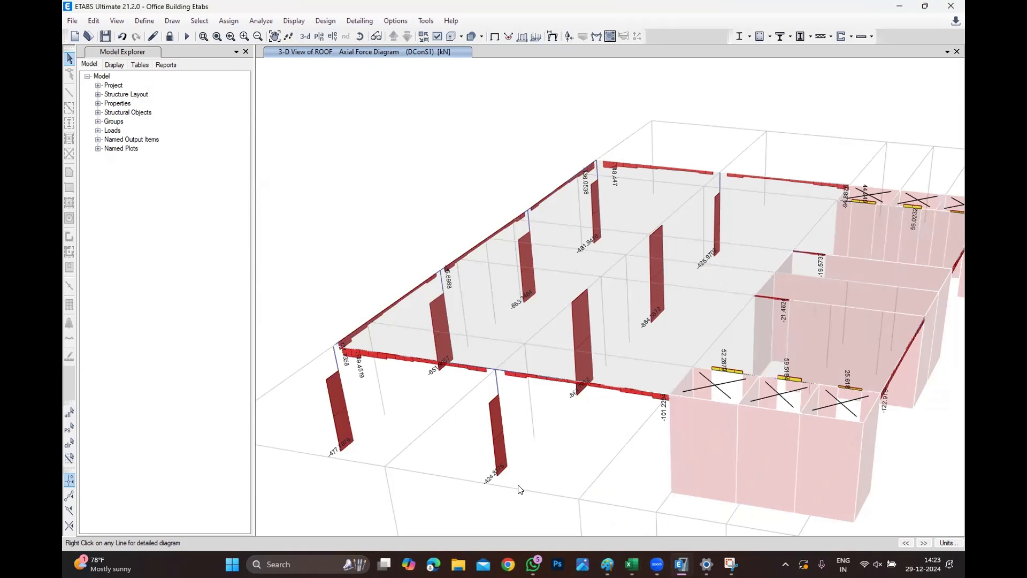
# Start exporting a story as a SAFE V12 .f2k file and choose Story12 as the story to export.
pyautogui.click(72, 20)
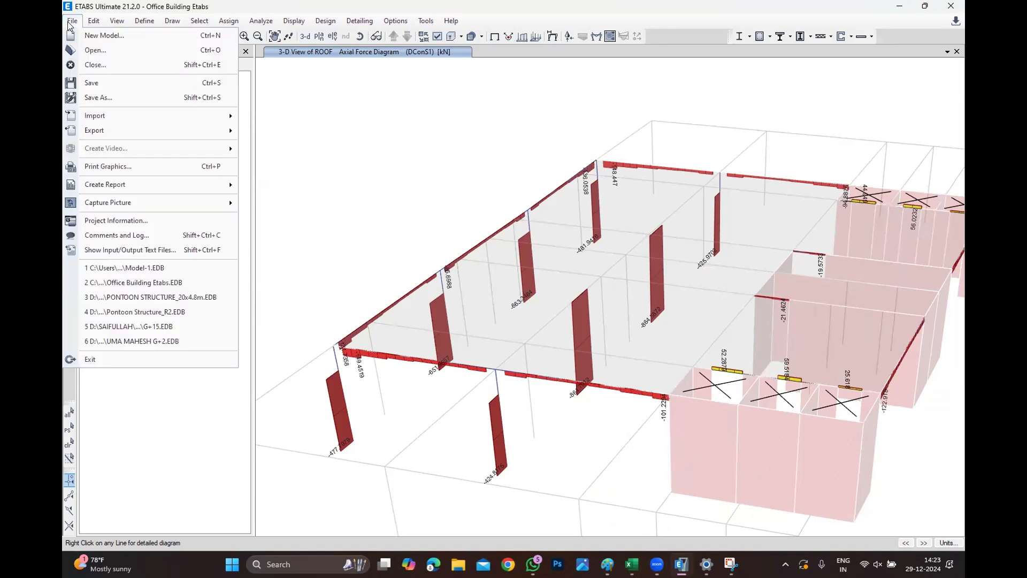
pyautogui.moveTo(103, 131)
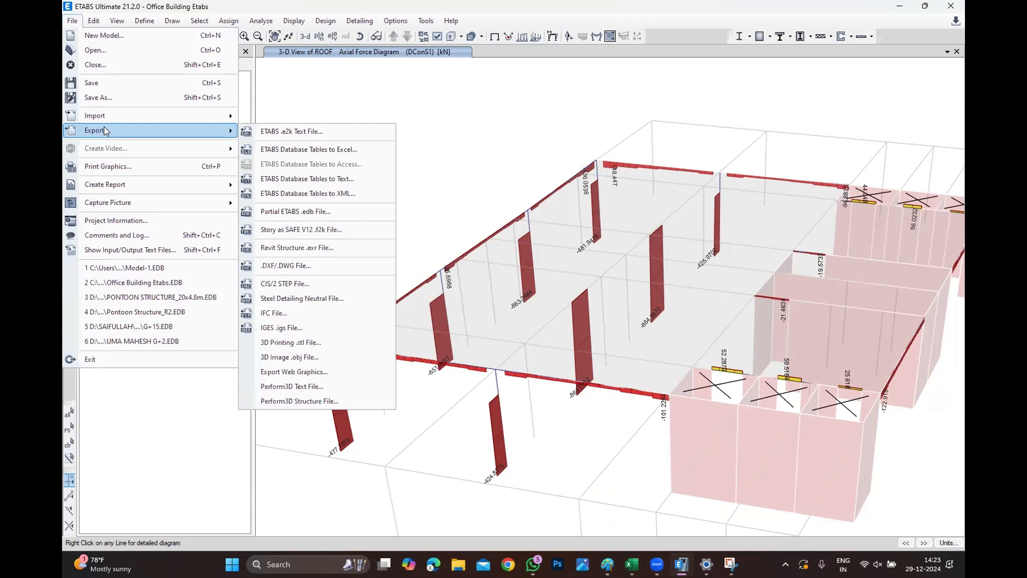
pyautogui.click(352, 229)
pyautogui.click(557, 208)
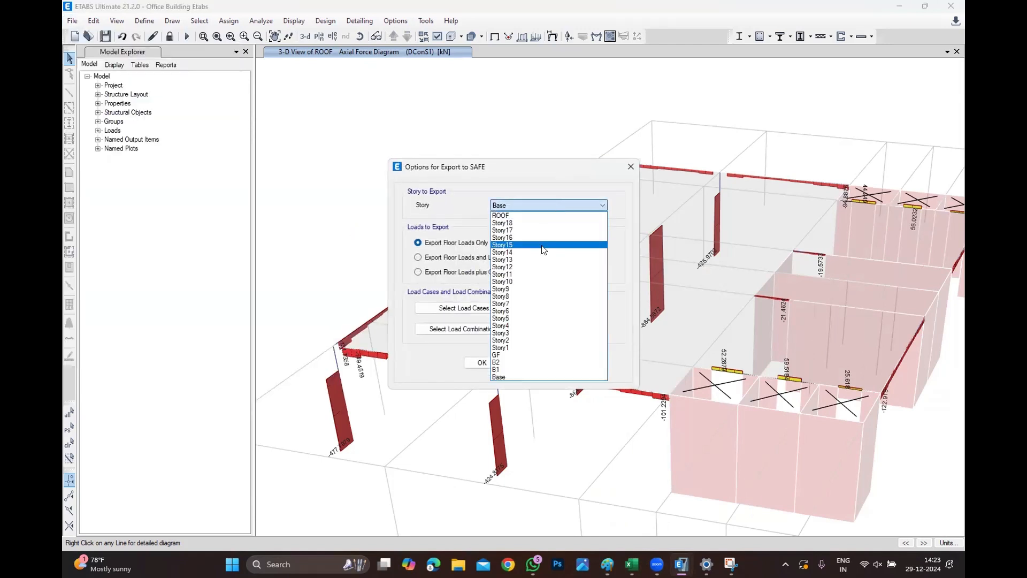
pyautogui.click(528, 267)
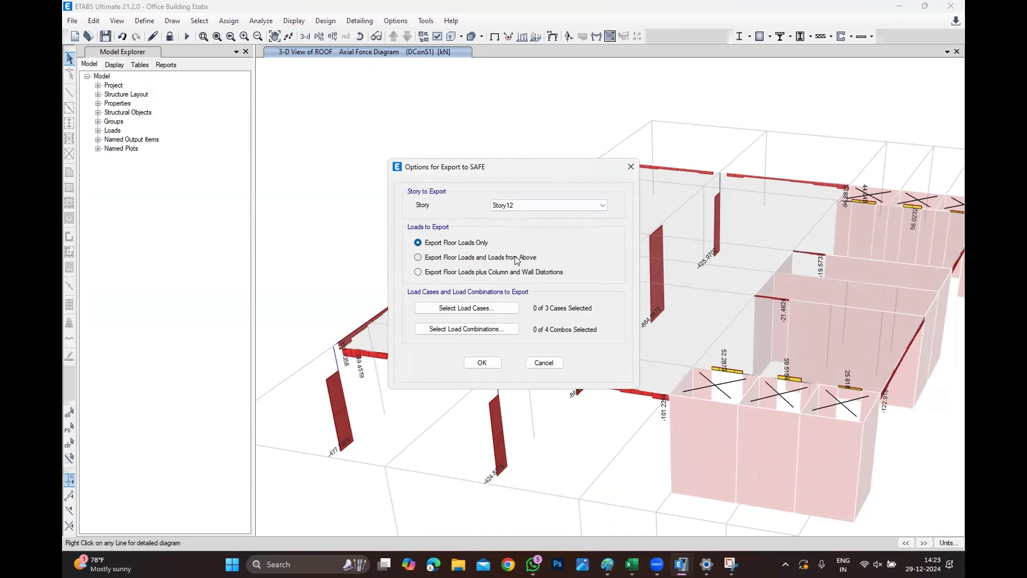
# Select the Dead, Live and SDL load cases for the SAFE export.
pyautogui.click(467, 307)
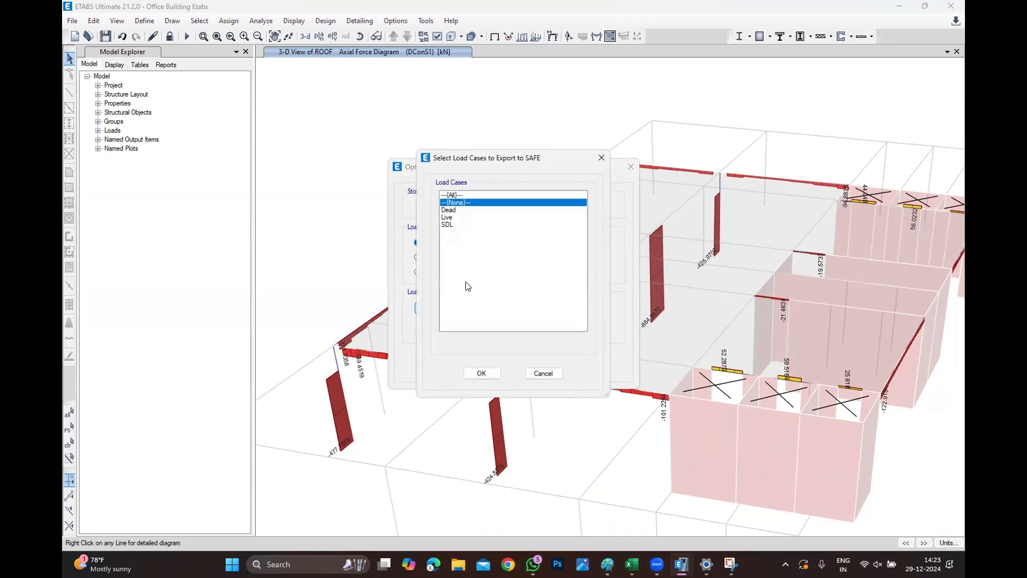
pyautogui.click(460, 217)
pyautogui.moveTo(466, 210); pyautogui.dragTo(462, 245)
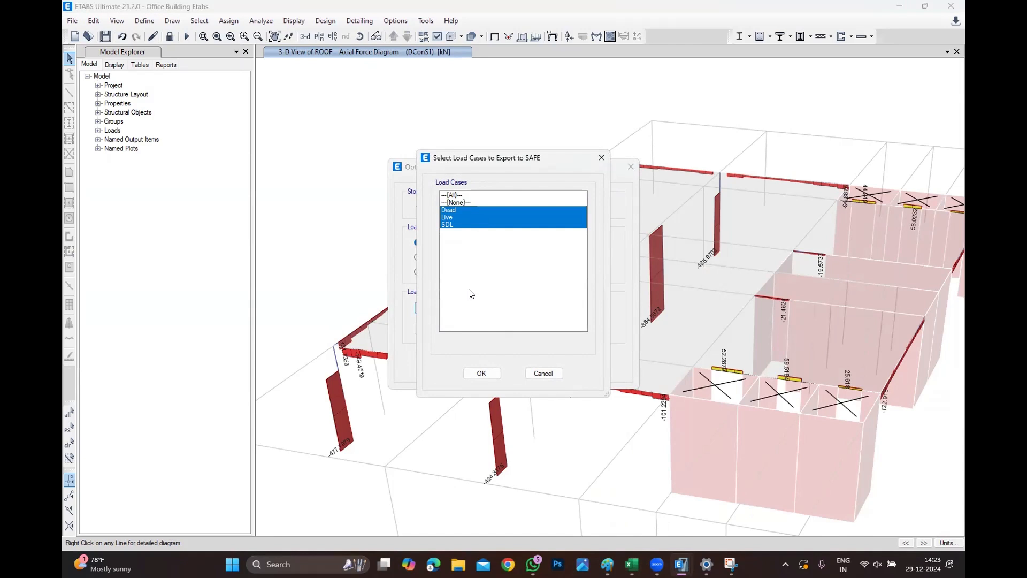
pyautogui.click(481, 373)
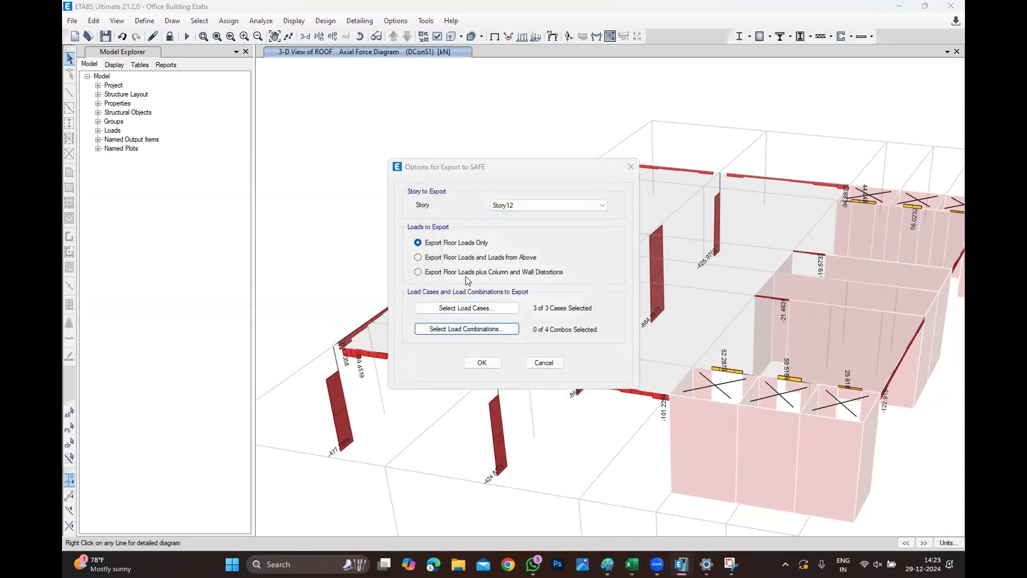
# Select the DConS1 and DConS2 load combinations for the SAFE export.
pyautogui.click(467, 329)
pyautogui.click(480, 210)
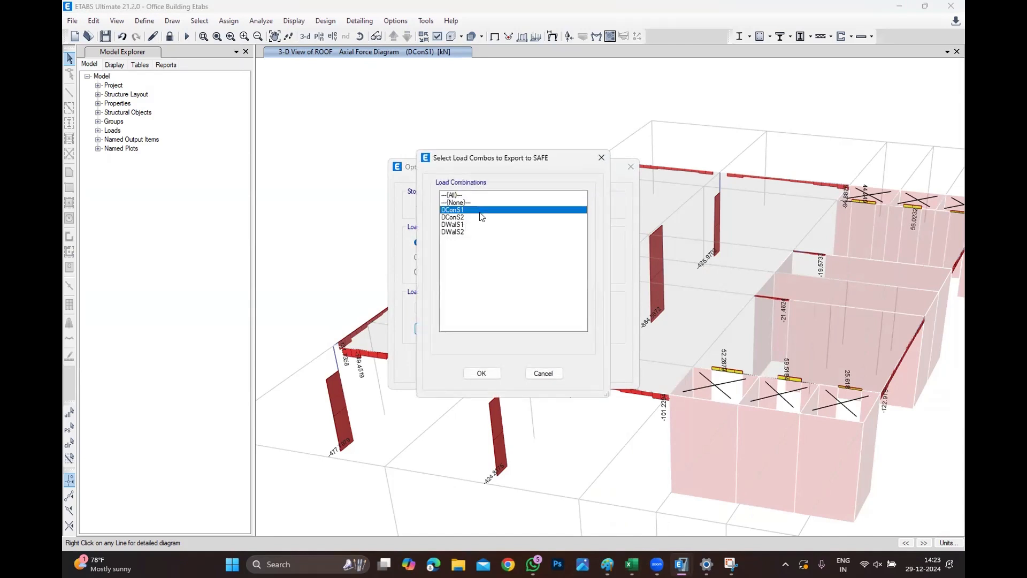
pyautogui.keyDown('ctrl'); pyautogui.click(480, 217); pyautogui.keyUp('ctrl')
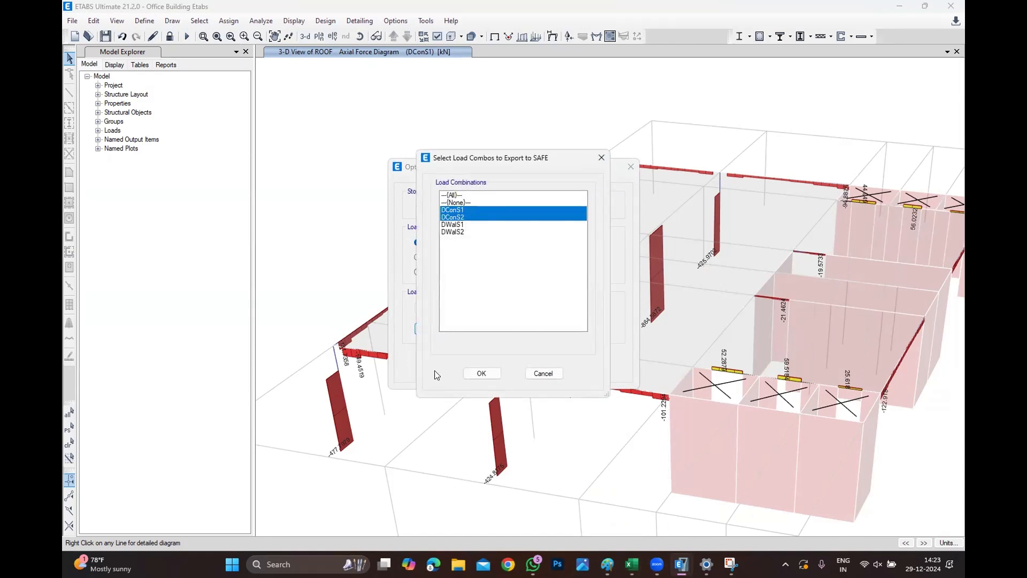
pyautogui.click(482, 373)
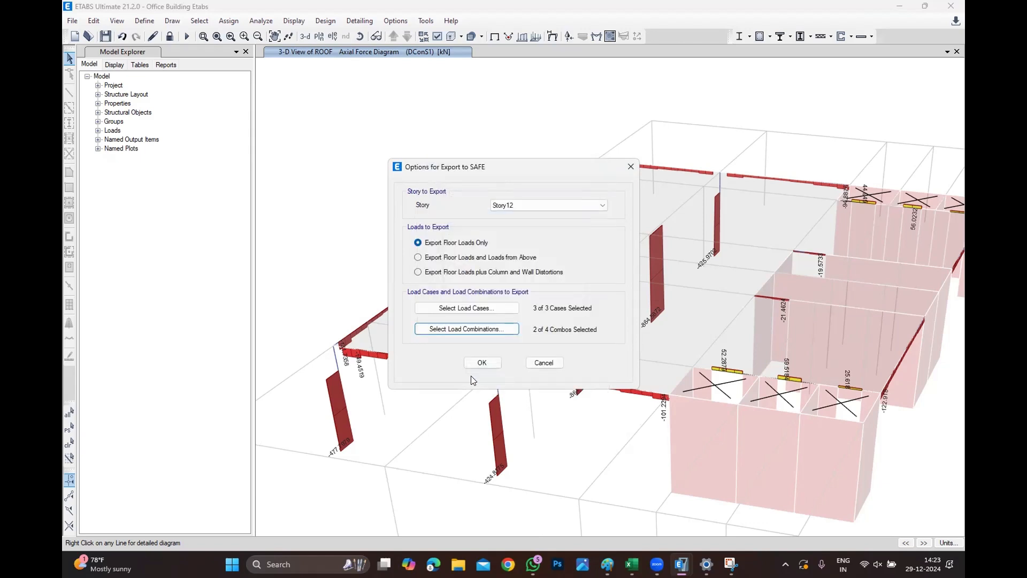
pyautogui.click(500, 330)
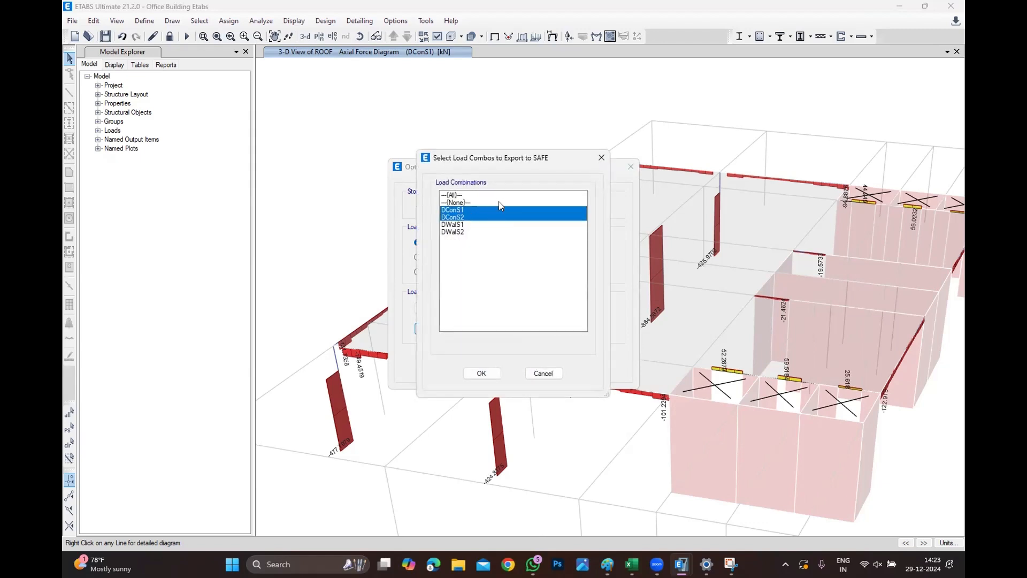
pyautogui.click(481, 373)
# Save the SAFE .F2K file as Office Building Etabs inside a new folder named Slab, copying the folder path.
pyautogui.click(483, 362)
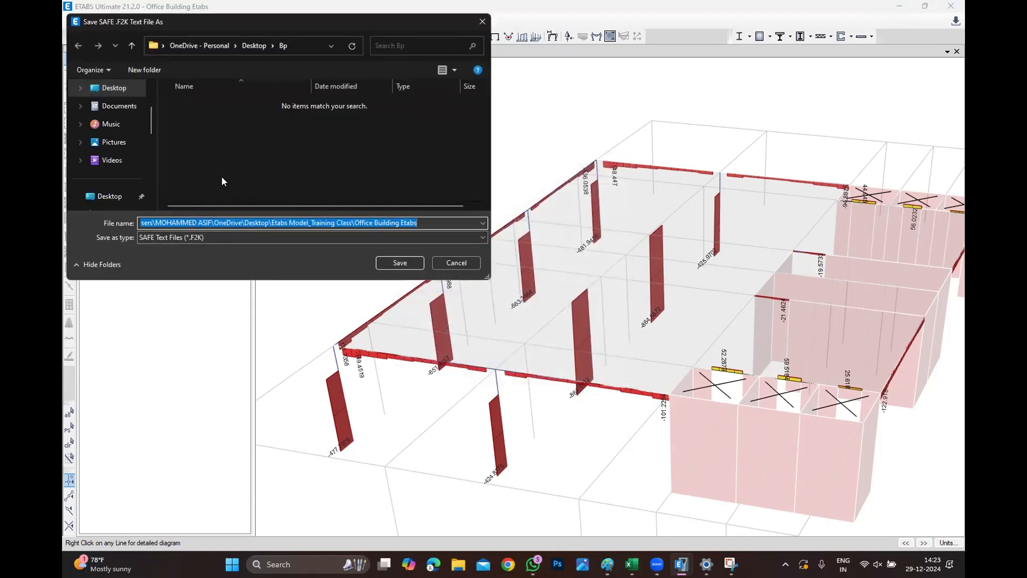
pyautogui.rightClick(228, 166)
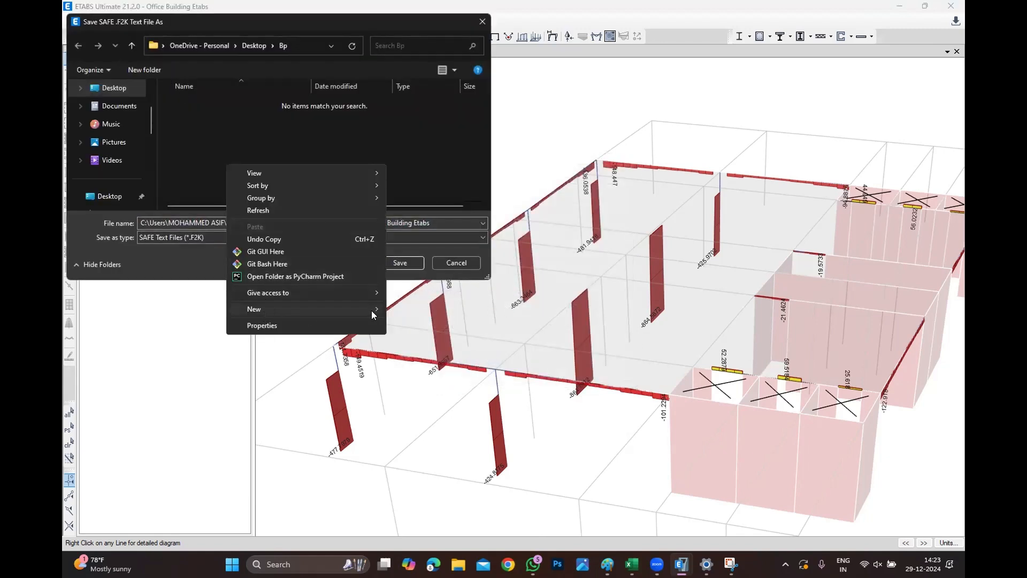
pyautogui.moveTo(364, 316)
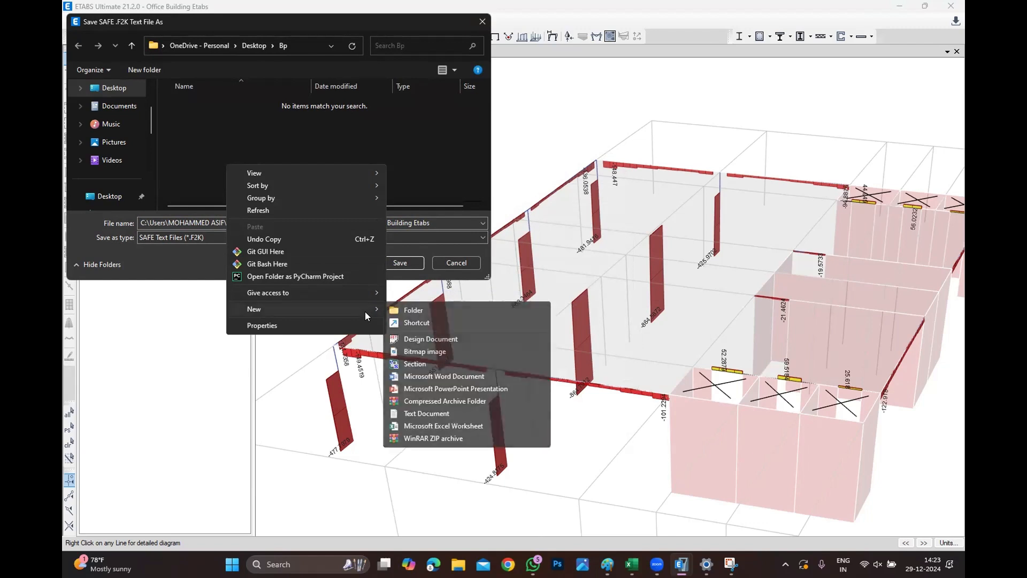
pyautogui.click(406, 310)
pyautogui.write('Slab')
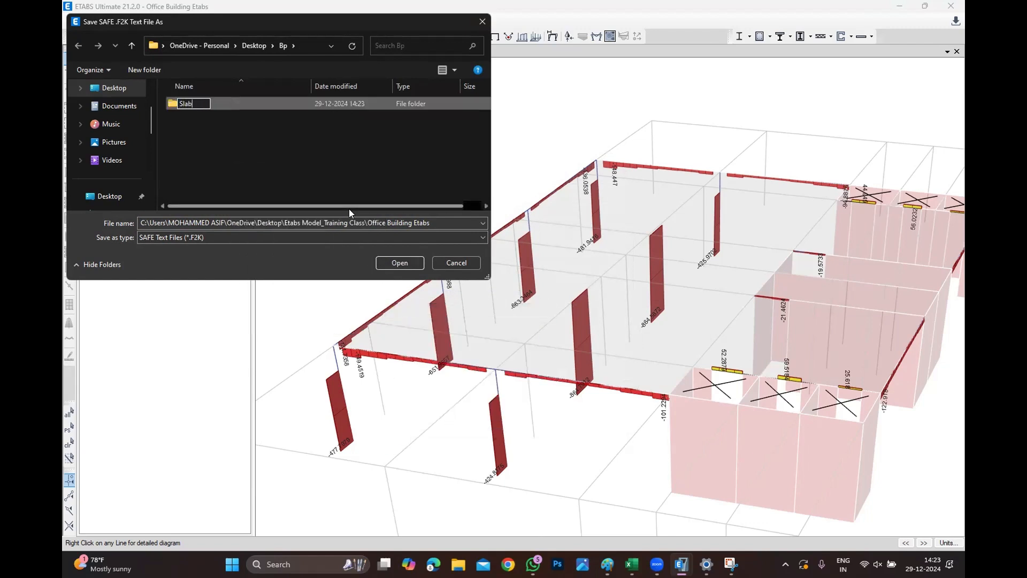
pyautogui.press('Return')
pyautogui.press('Return')
pyautogui.click(324, 53)
pyautogui.hotkey('ctrl', 'c')
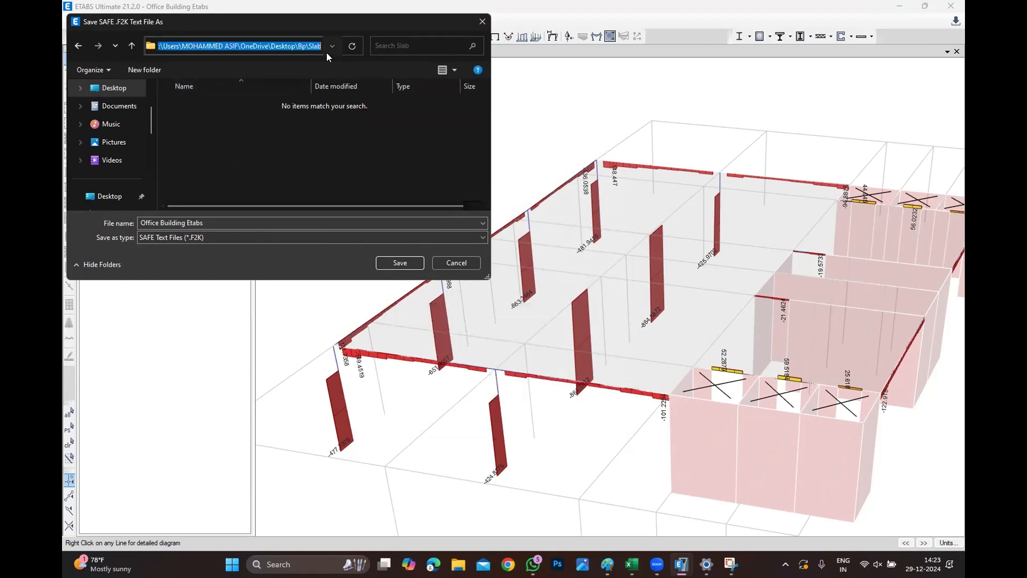
pyautogui.click(406, 263)
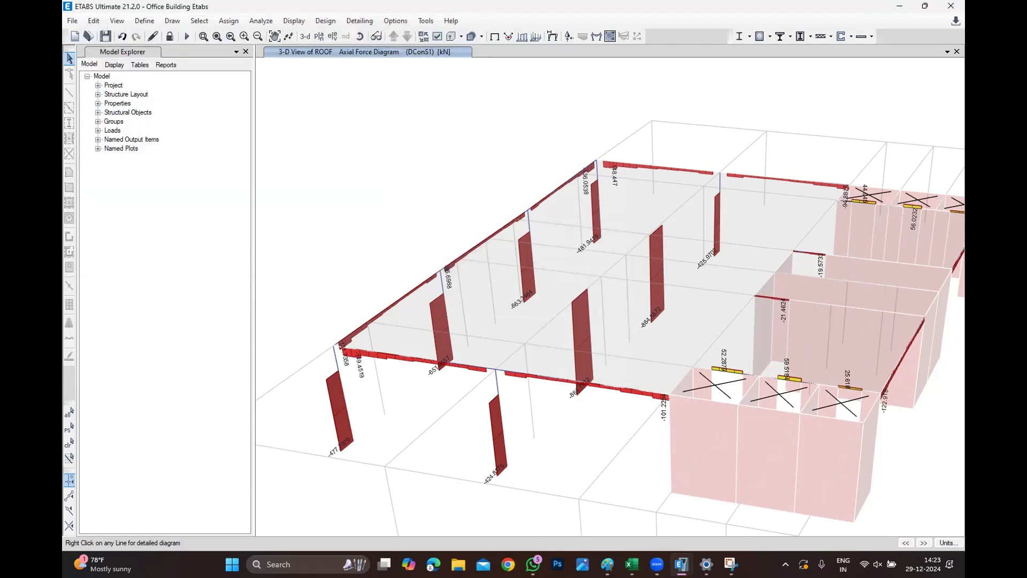
# Launch SAFE, dismiss its welcome and tip screens, and maximize the program window.
pyautogui.click(321, 564)
pyautogui.write('safe')
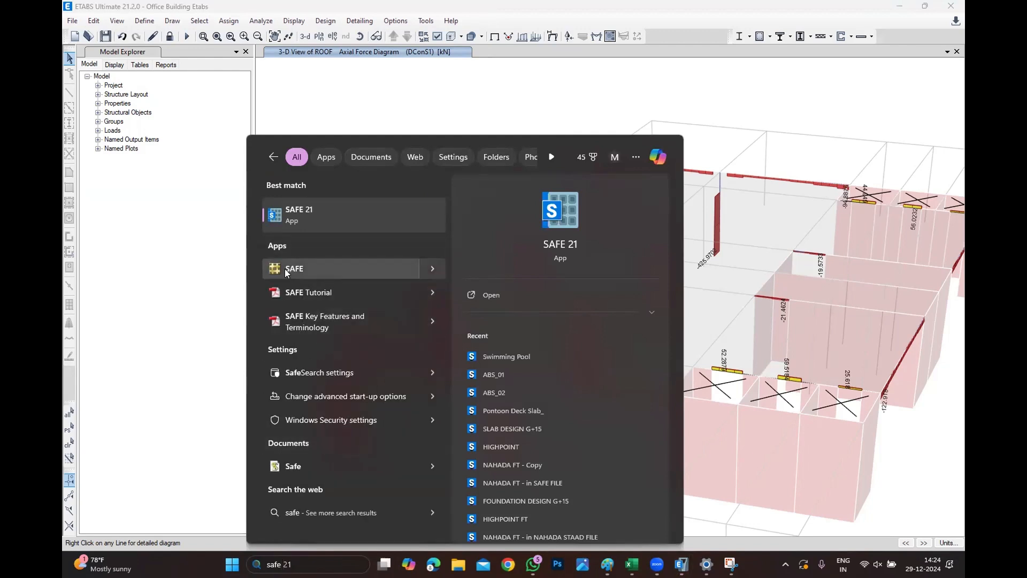
pyautogui.click(286, 270)
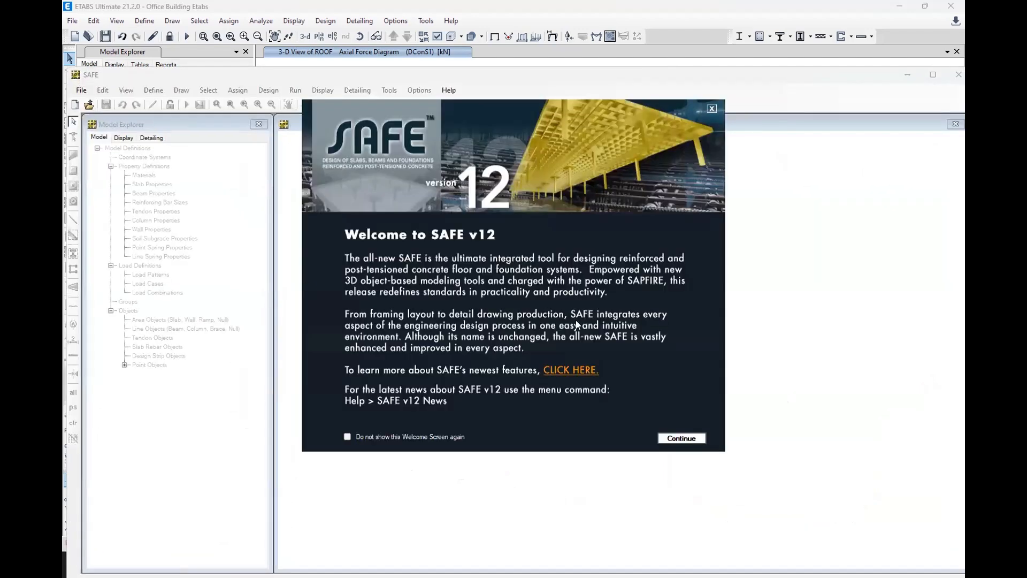
pyautogui.click(680, 439)
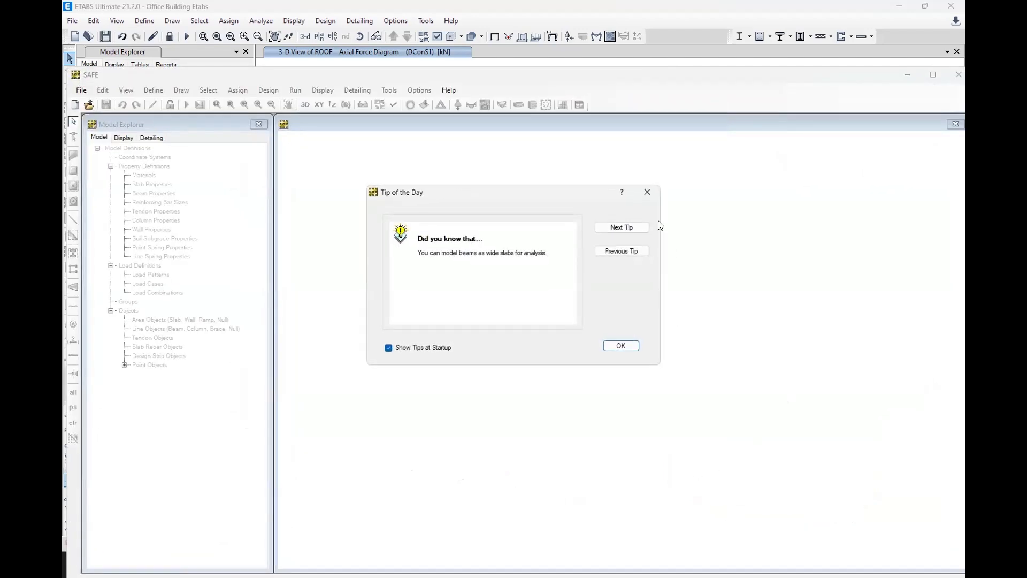
pyautogui.click(647, 192)
pyautogui.click(932, 75)
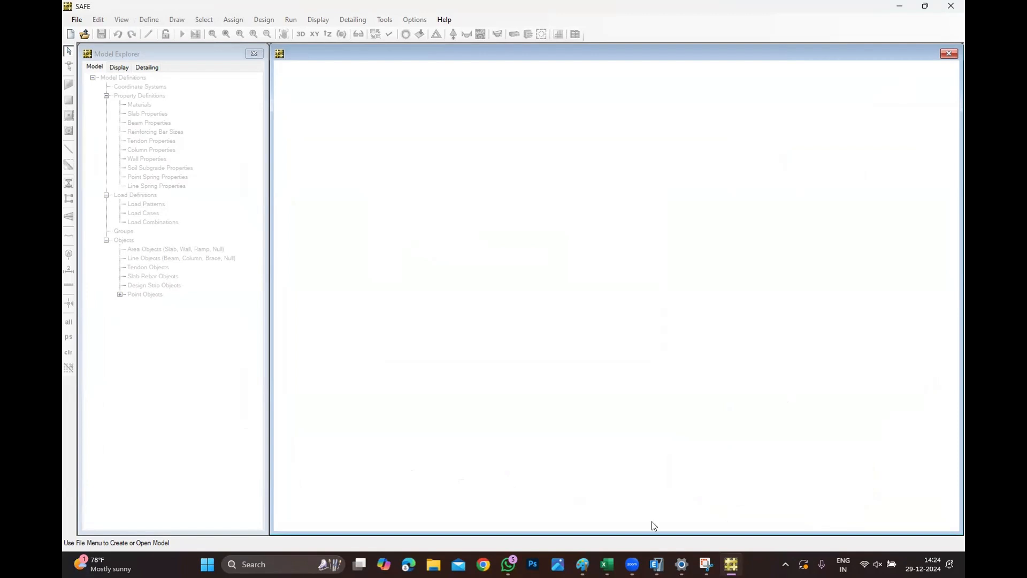
# Switch to WhatsApp and save the shared OB-Tr1.F2K file from the design course chat to Downloads.
pyautogui.click(507, 565)
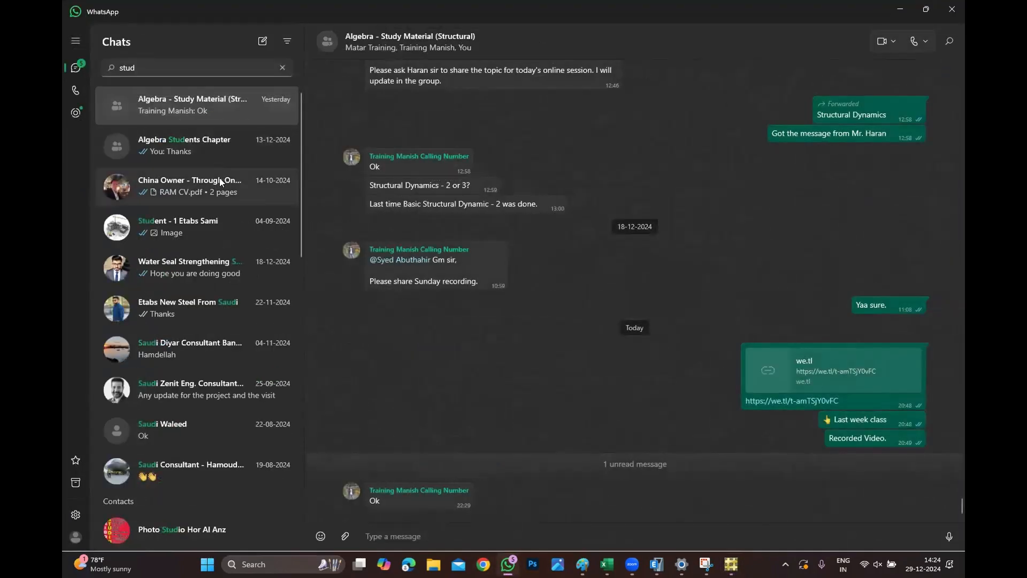
pyautogui.scroll(-3, 222, 196)
pyautogui.click(150, 75)
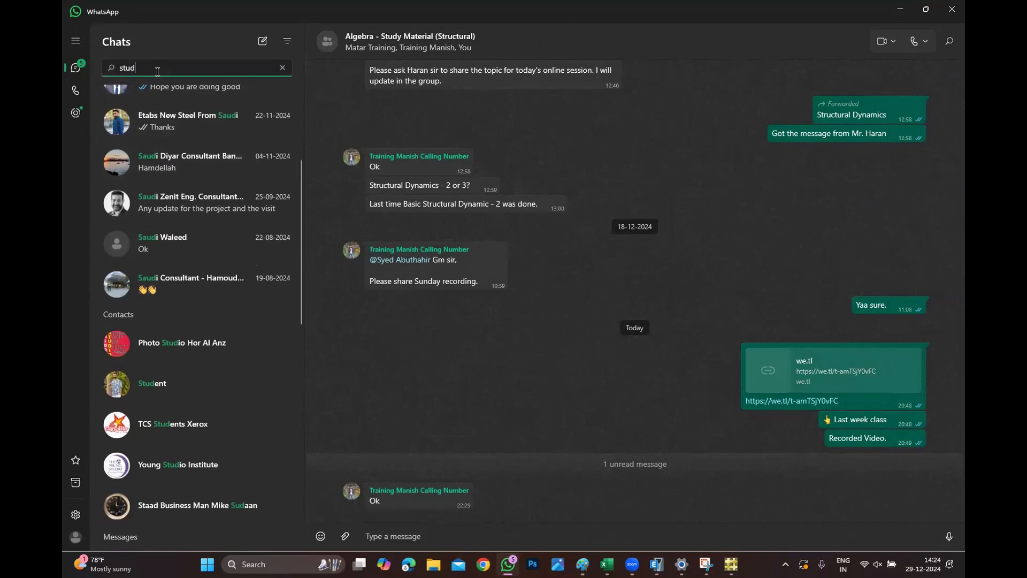
pyautogui.press('BackSpace')
pyautogui.press('BackSpace')
pyautogui.press('BackSpace')
pyautogui.press('BackSpace')
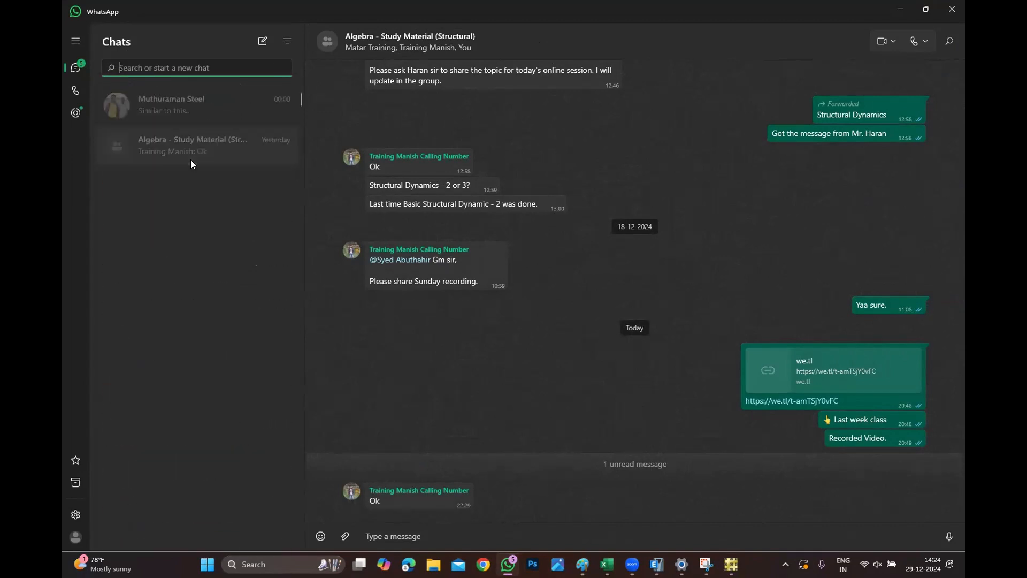
pyautogui.click(204, 113)
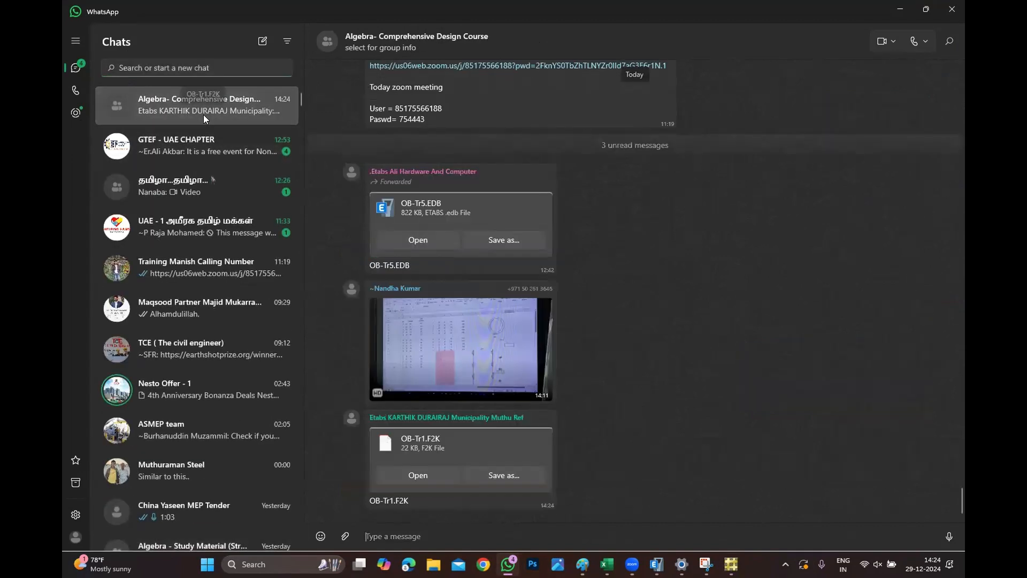
pyautogui.click(432, 480)
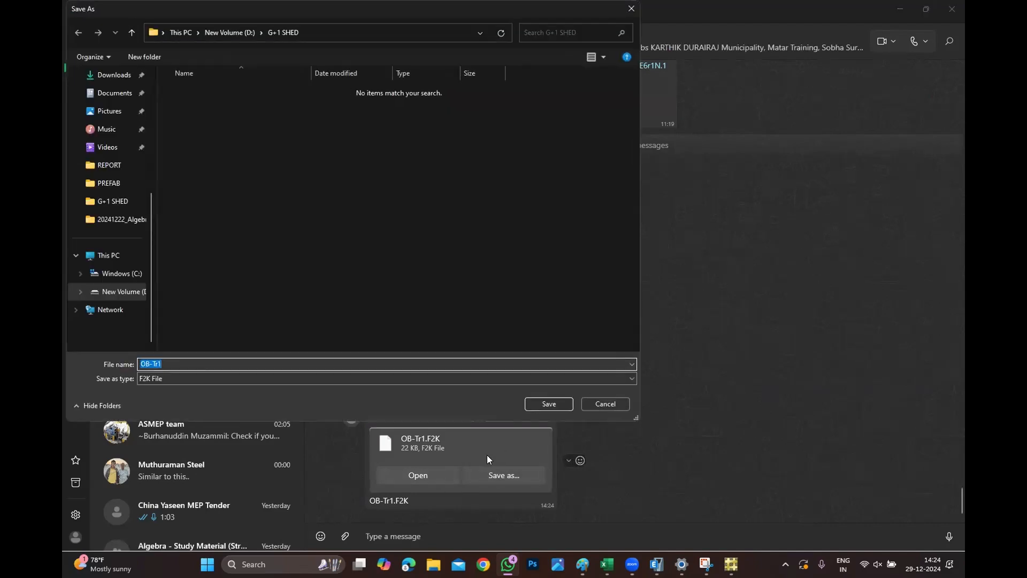
pyautogui.click(114, 75)
pyautogui.click(549, 403)
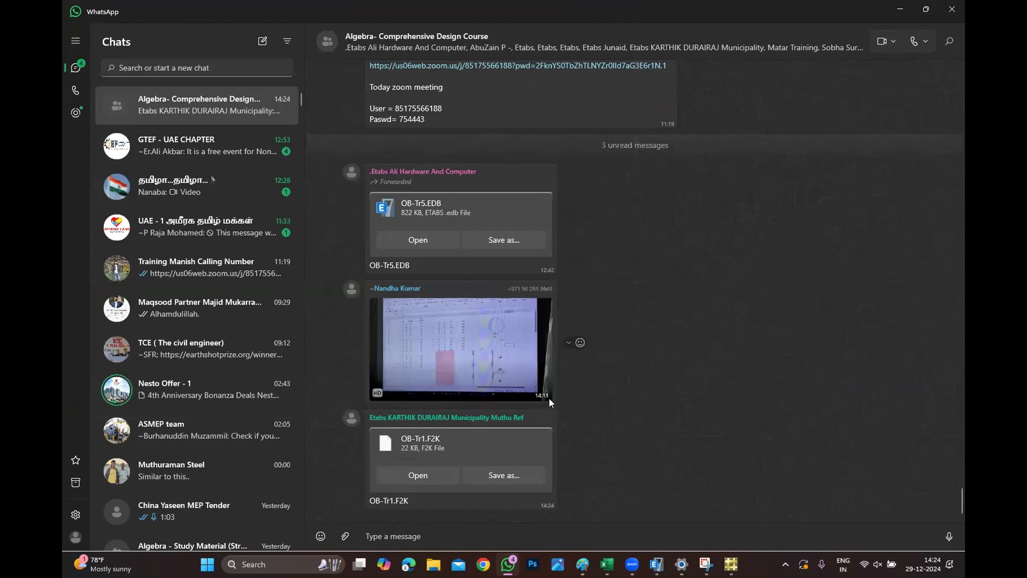
pyautogui.click(248, 224)
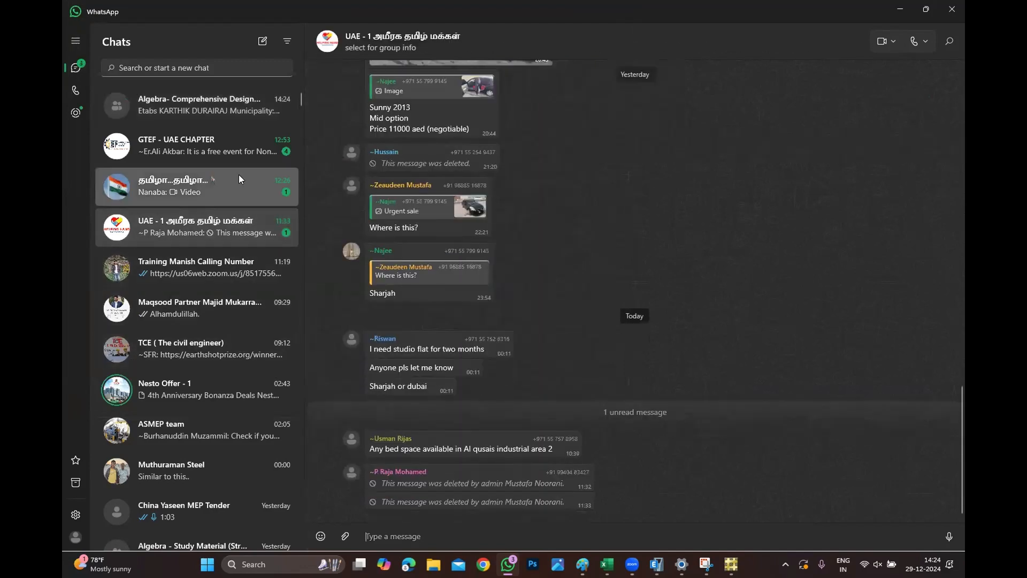
pyautogui.click(239, 176)
pyautogui.click(242, 141)
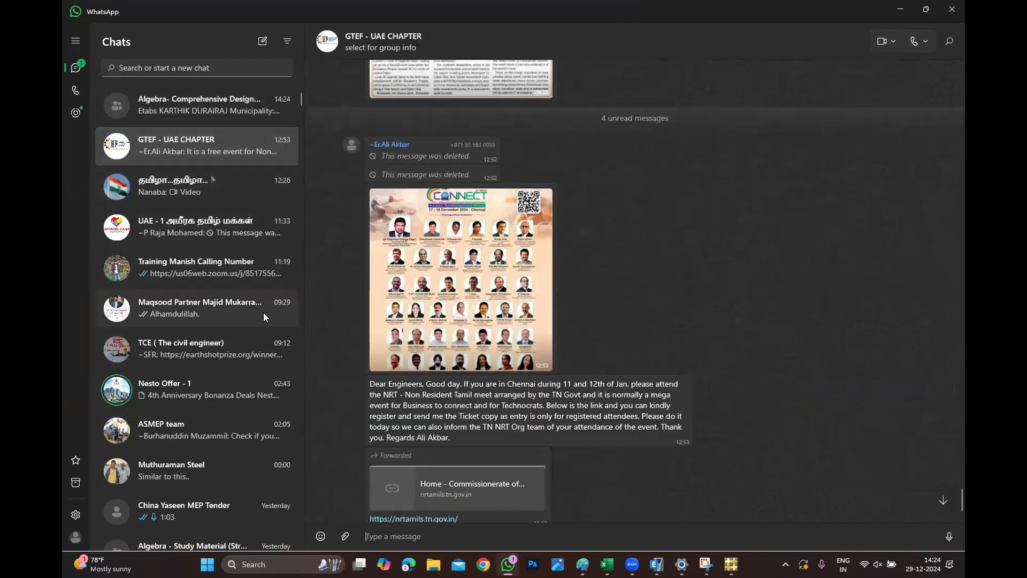
pyautogui.click(901, 10)
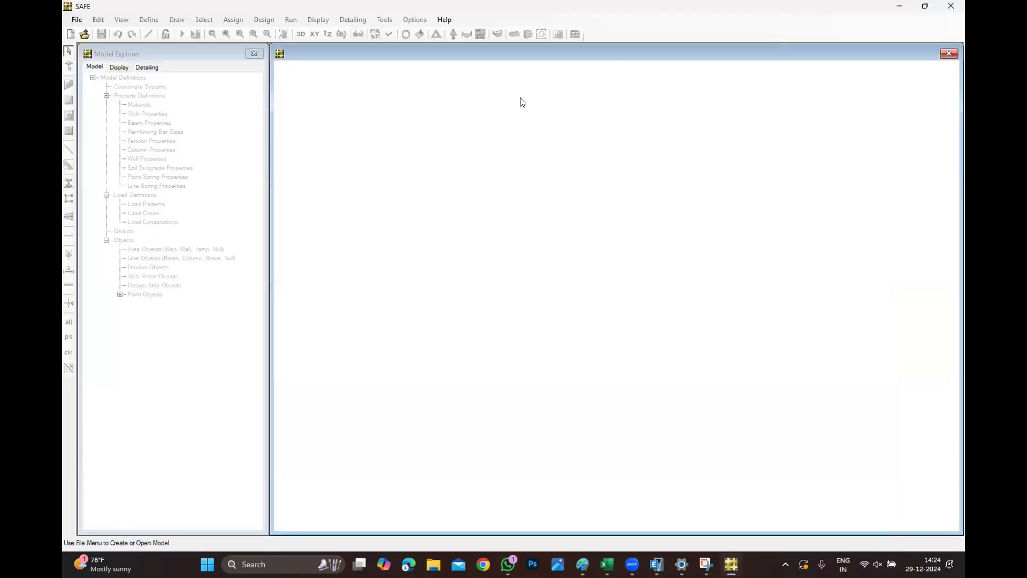
# Import the Office Building Etabs.F2K file from the Slab folder as a new SAFE model.
pyautogui.click(77, 20)
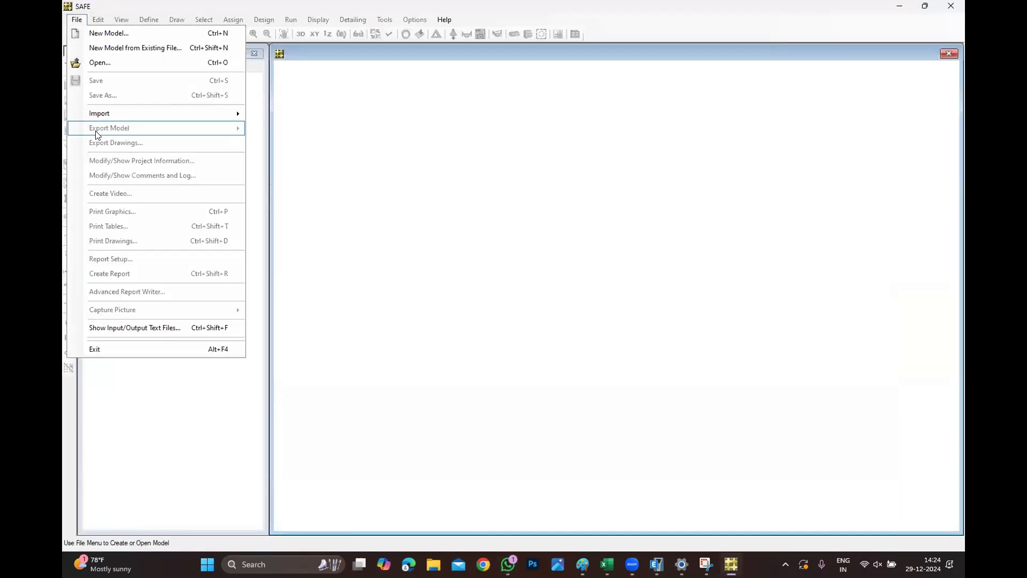
pyautogui.moveTo(105, 117)
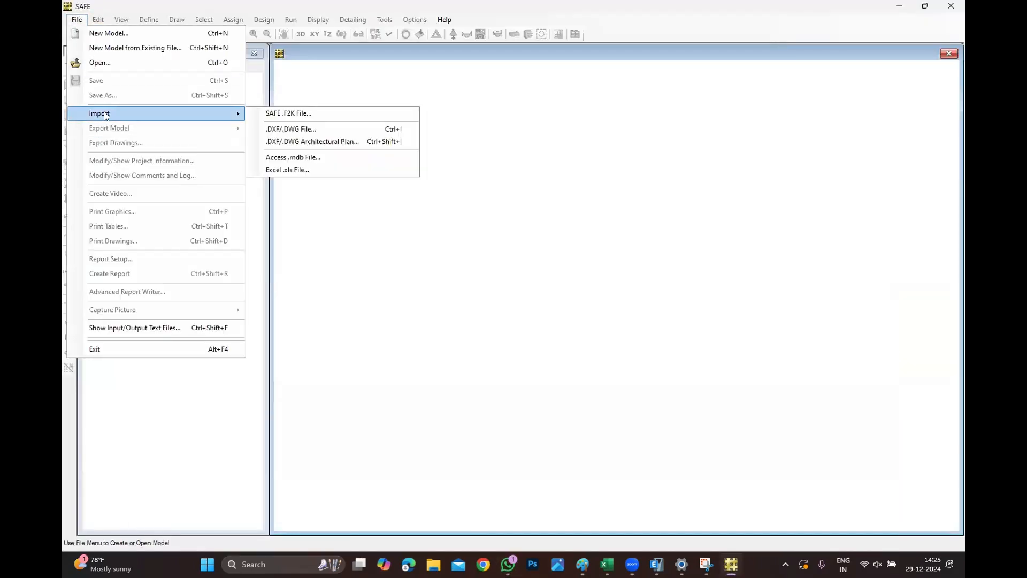
pyautogui.click(299, 114)
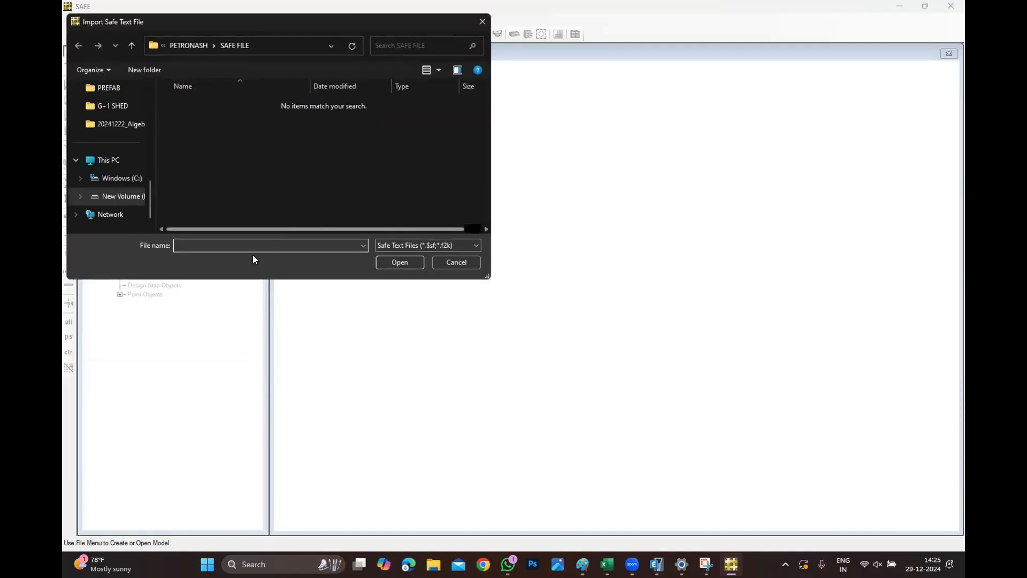
pyautogui.hotkey('ctrl', 'v')
pyautogui.press('Return')
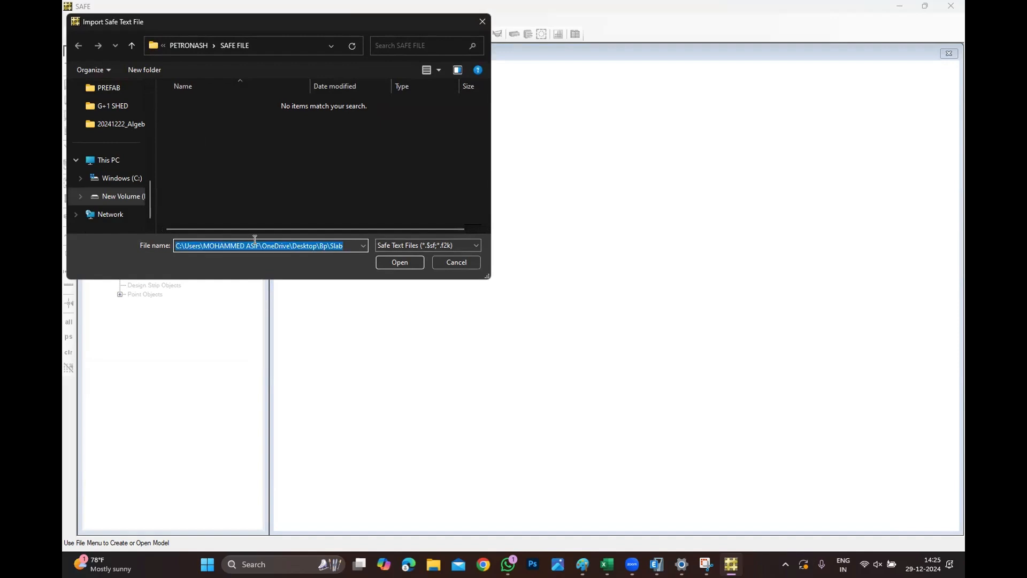
pyautogui.click(286, 102)
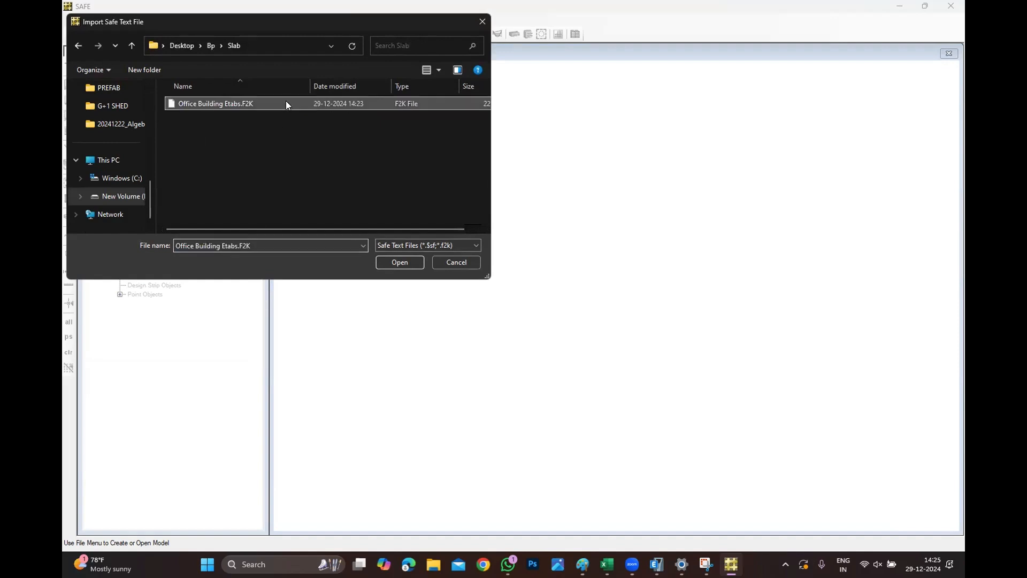
pyautogui.click(400, 262)
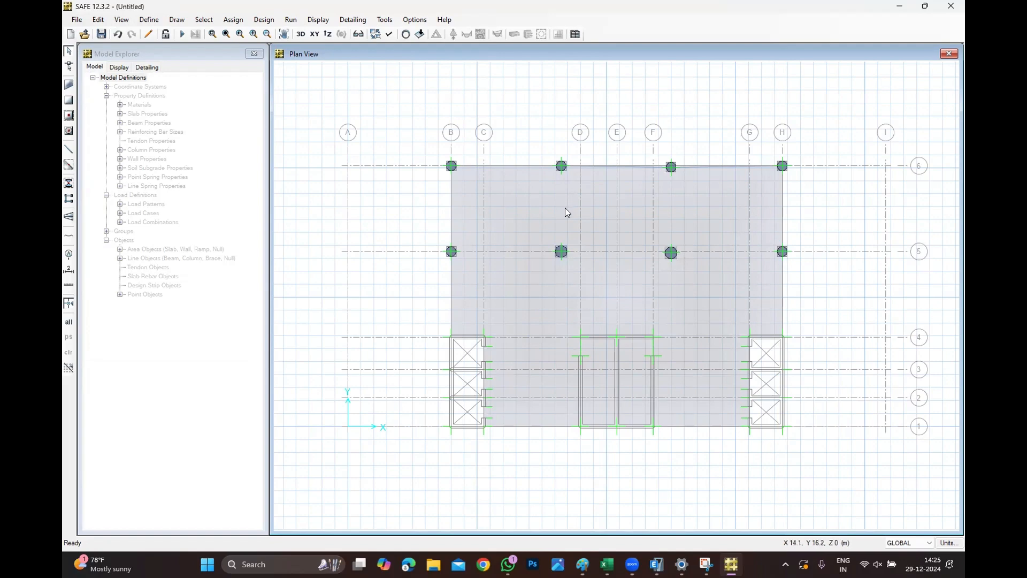
pyautogui.scroll(1, 714, 169)
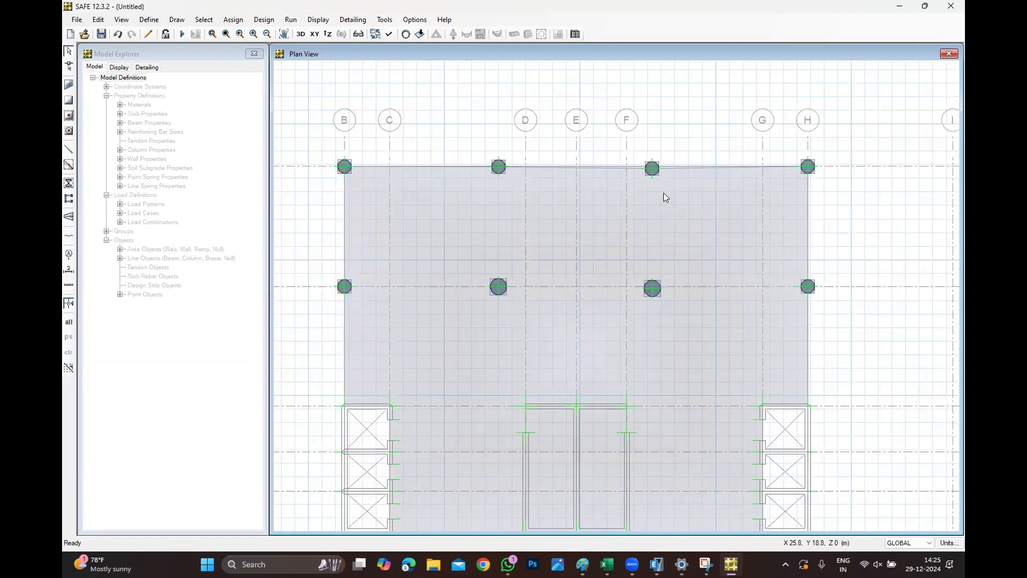
pyautogui.scroll(-1, 663, 196)
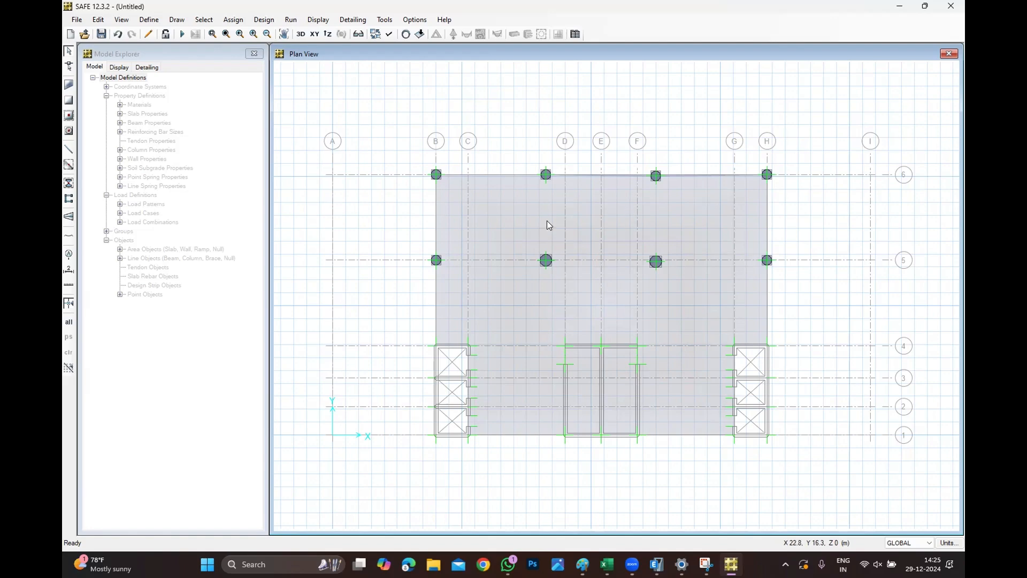
# Rename the concrete material MAT1 as C50.
pyautogui.click(146, 21)
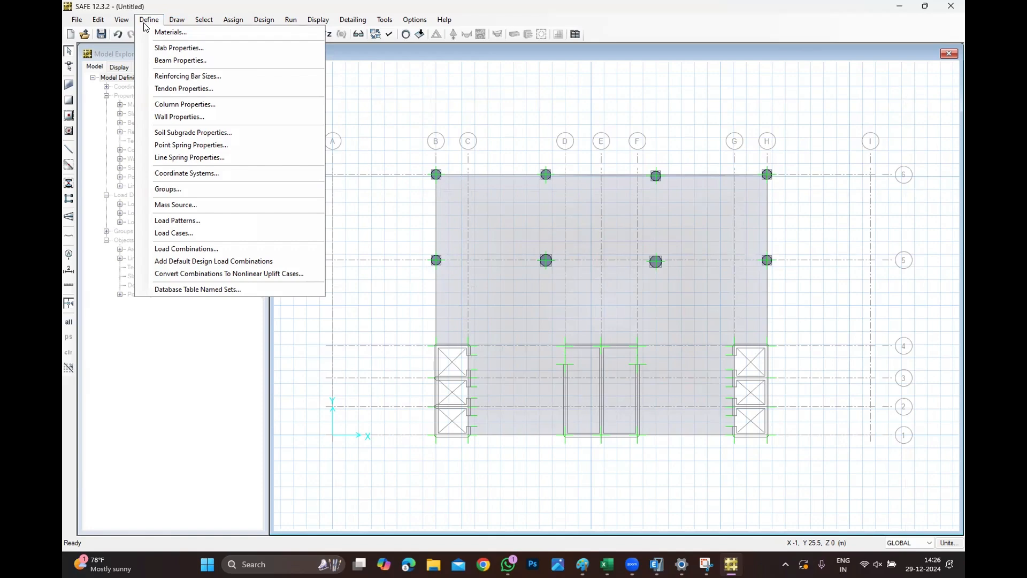
pyautogui.click(171, 33)
pyautogui.click(434, 260)
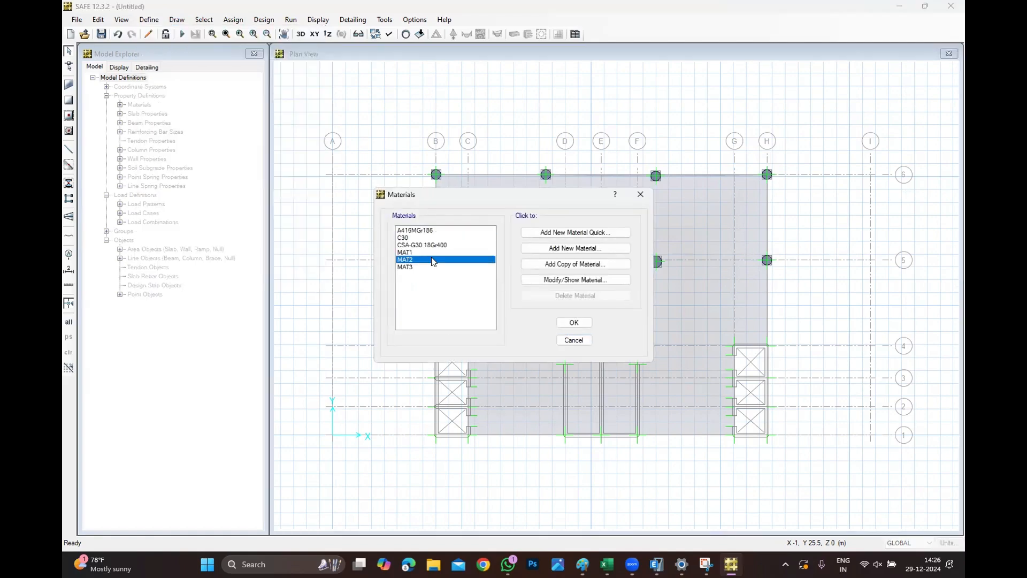
pyautogui.click(438, 252)
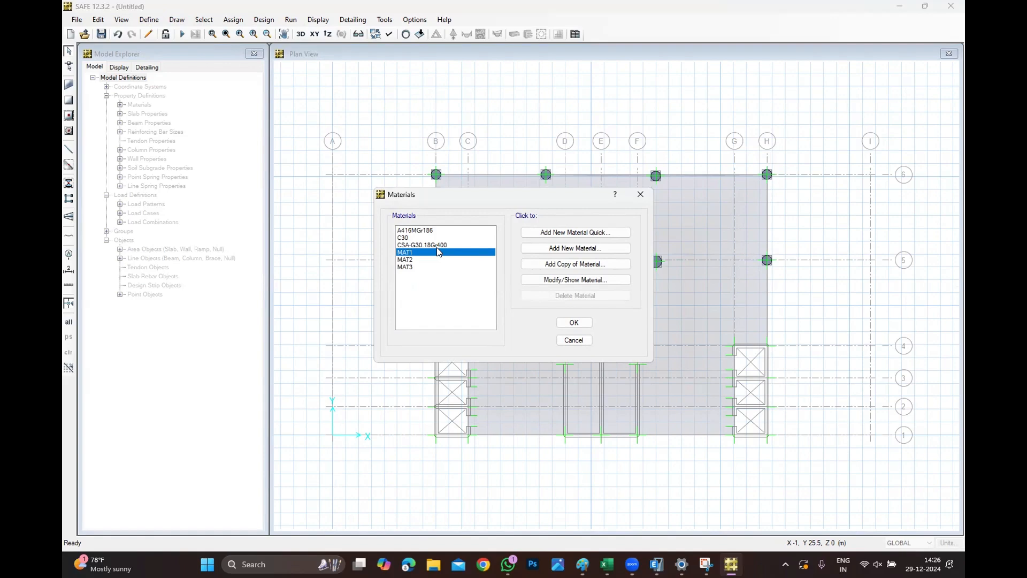
pyautogui.click(533, 279)
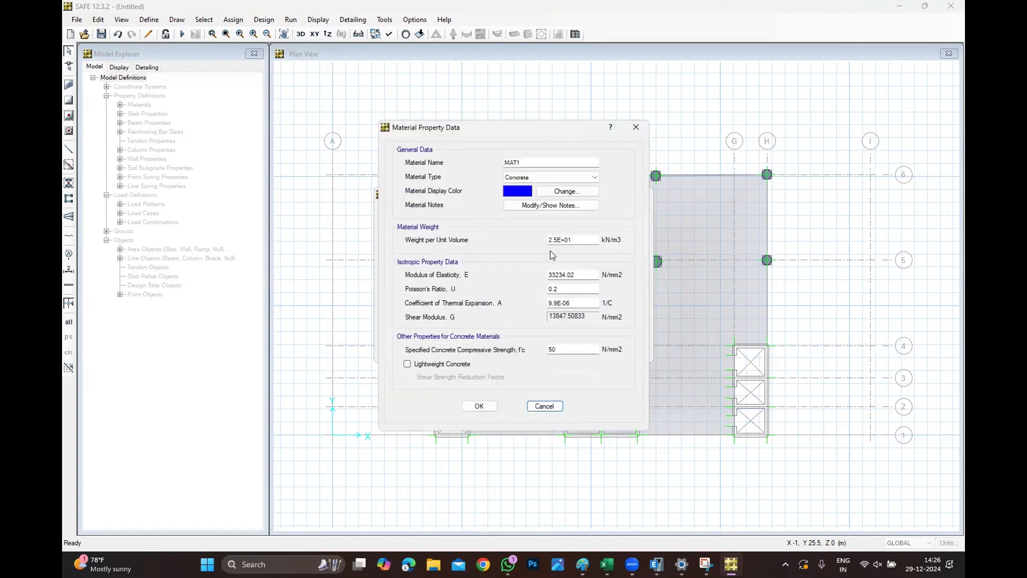
pyautogui.doubleClick(512, 162)
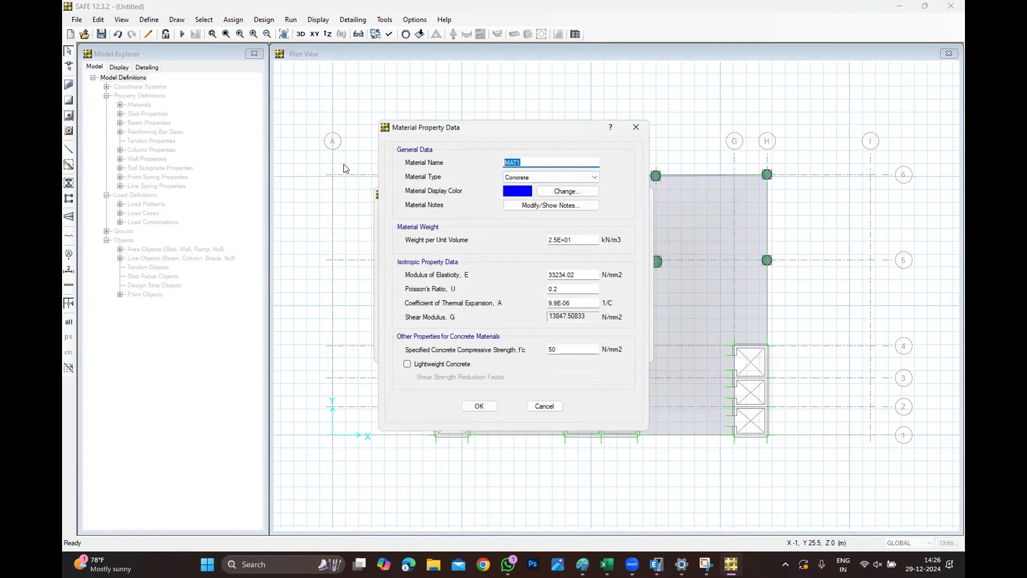
pyautogui.write('C50')
pyautogui.click(477, 406)
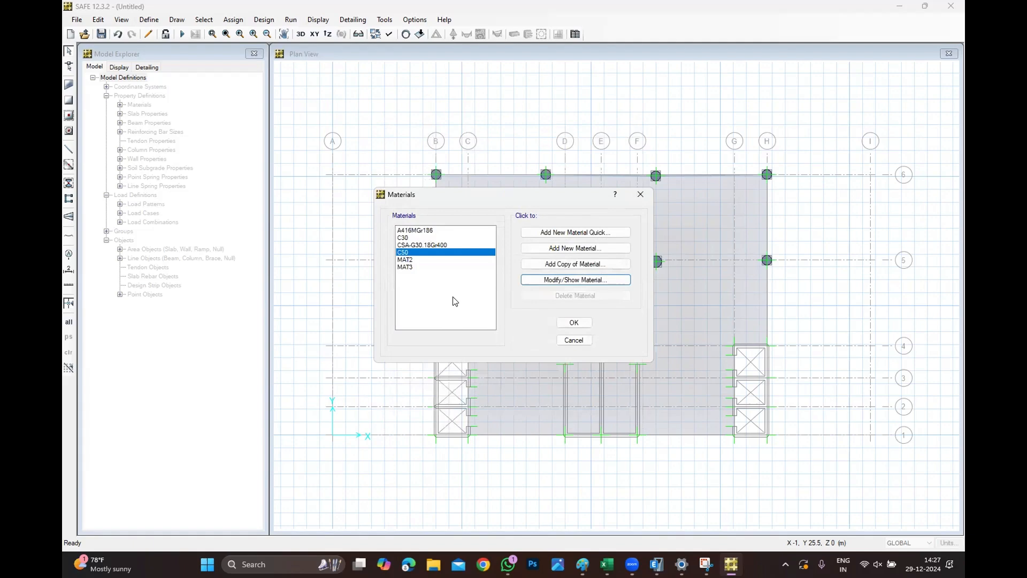
# Rename the rebar material MAT2 as REBAR and close the materials list.
pyautogui.click(436, 261)
pyautogui.click(575, 279)
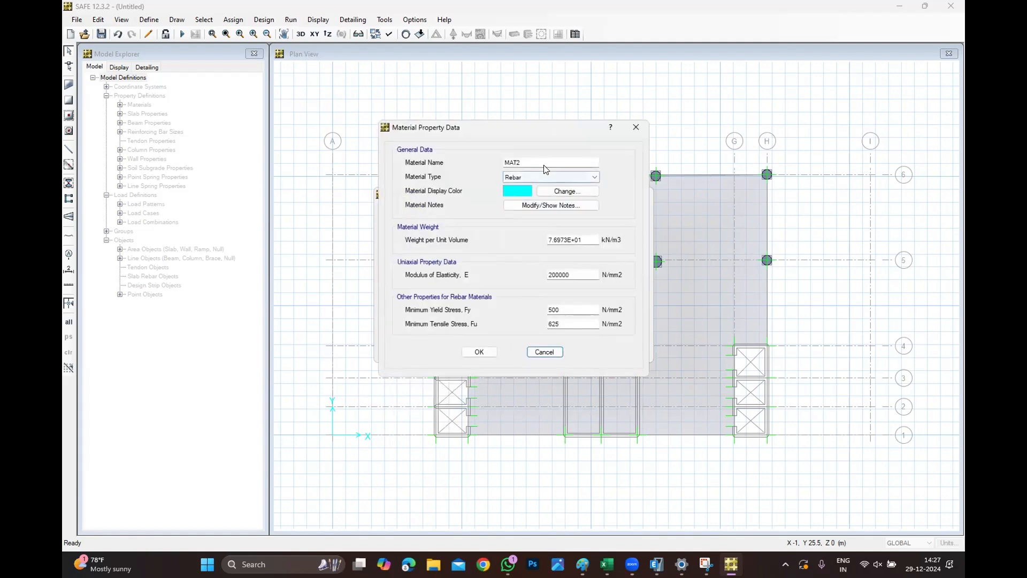
pyautogui.doubleClick(544, 163)
pyautogui.write('R')
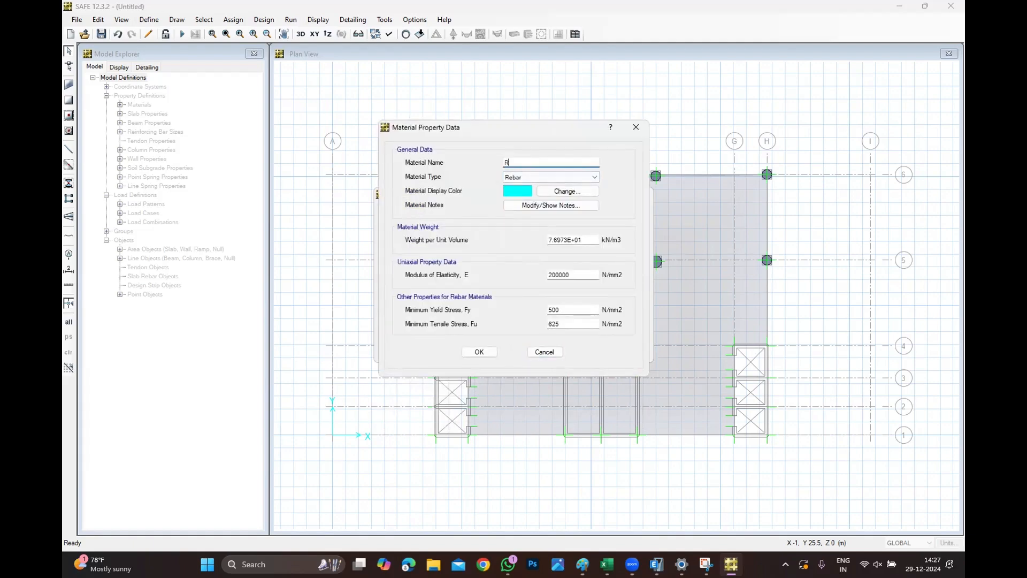
pyautogui.write('EBAR')
pyautogui.press('BackSpace')
pyautogui.press('BackSpace')
pyautogui.press('BackSpace')
pyautogui.press('BackSpace')
pyautogui.write('EBAR')
pyautogui.click(473, 352)
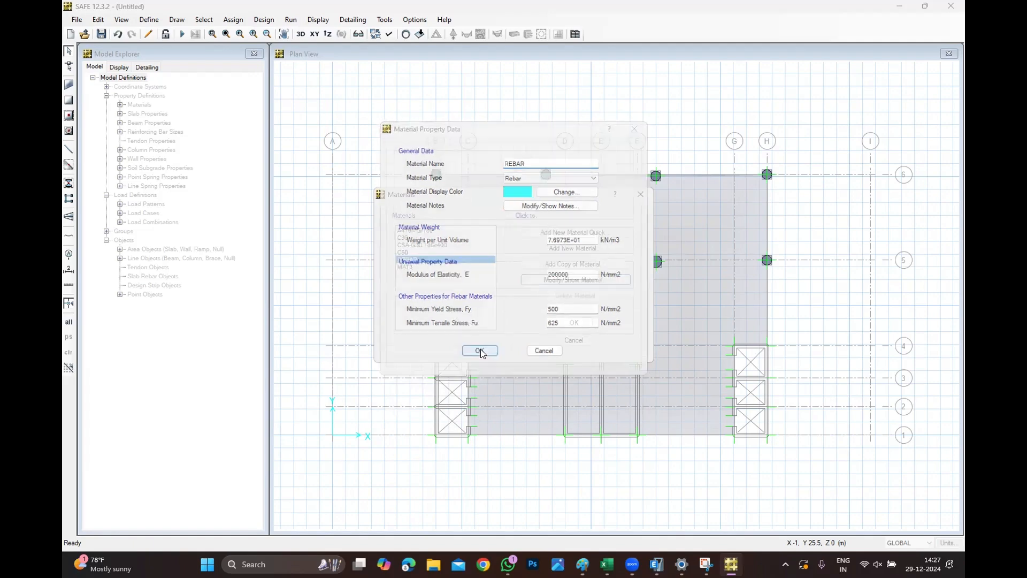
pyautogui.click(573, 322)
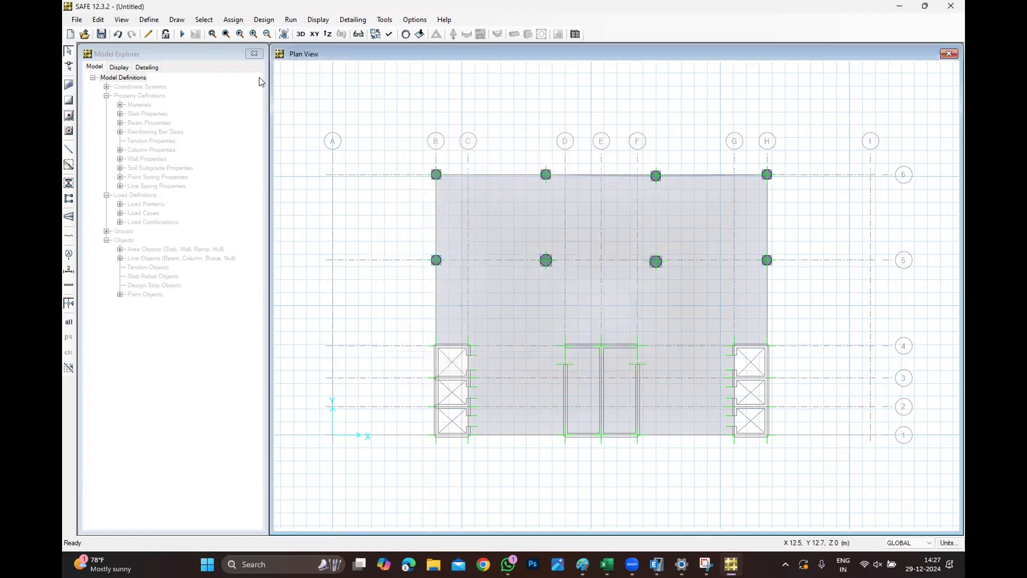
pyautogui.click(149, 19)
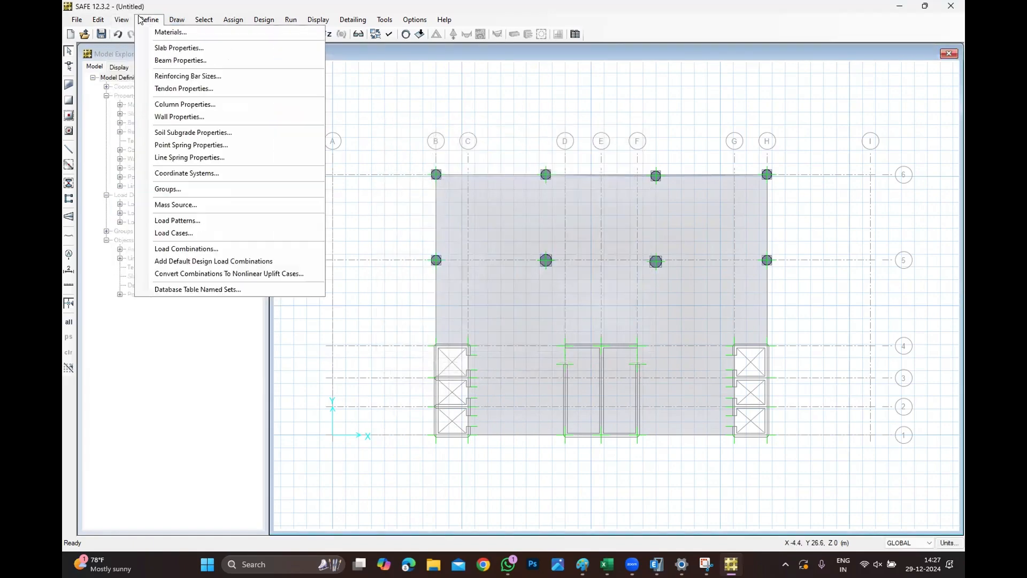
pyautogui.click(159, 49)
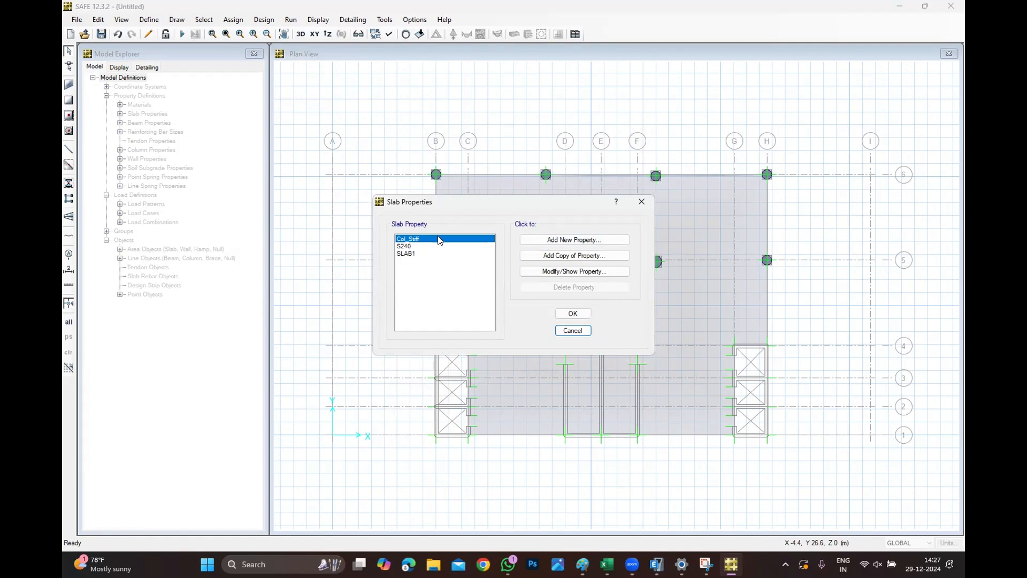
pyautogui.click(574, 331)
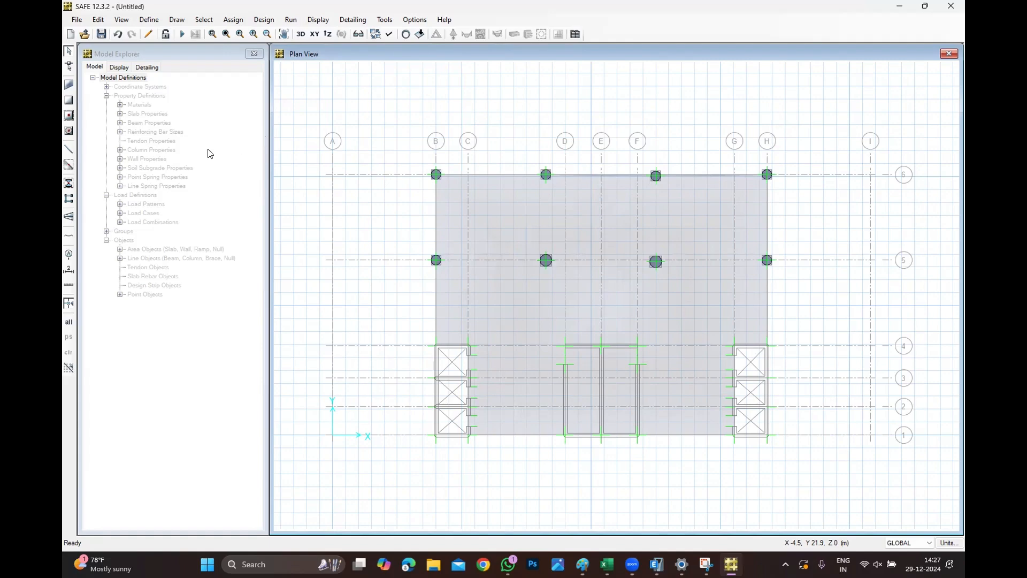
# Review the S240 slab property's material, notes and thickness without changing them.
pyautogui.click(148, 19)
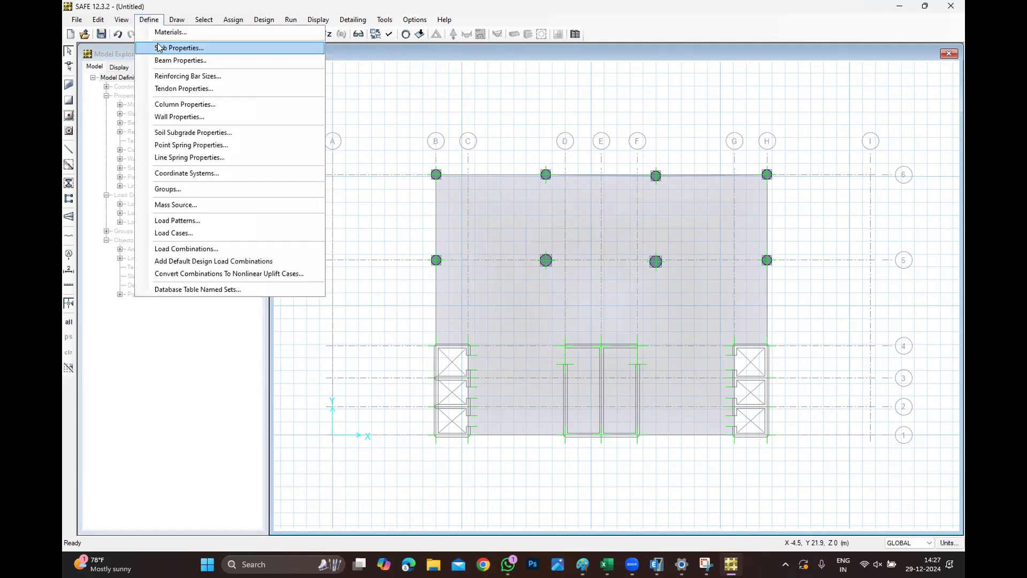
pyautogui.click(159, 48)
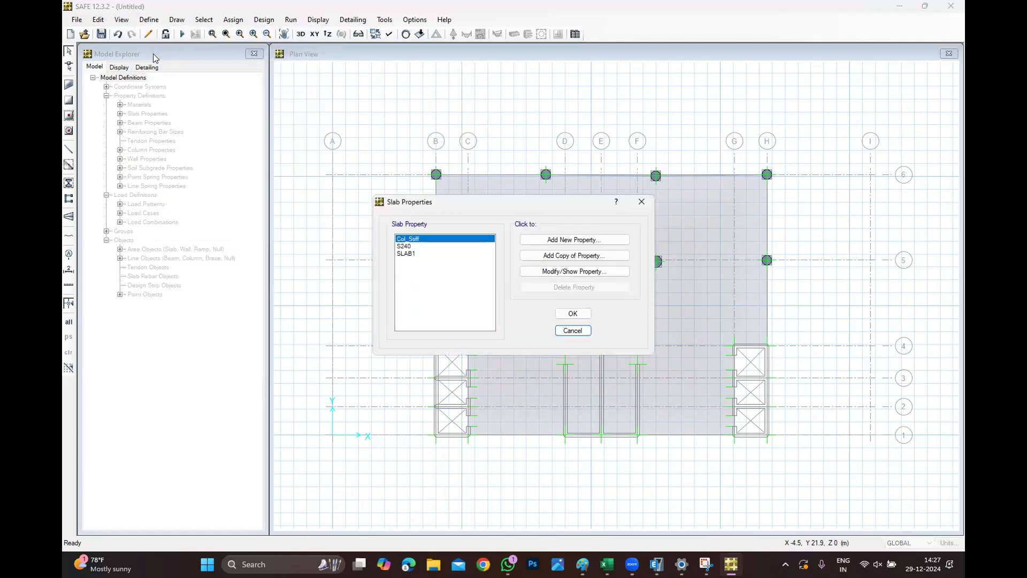
pyautogui.click(406, 246)
pyautogui.click(582, 272)
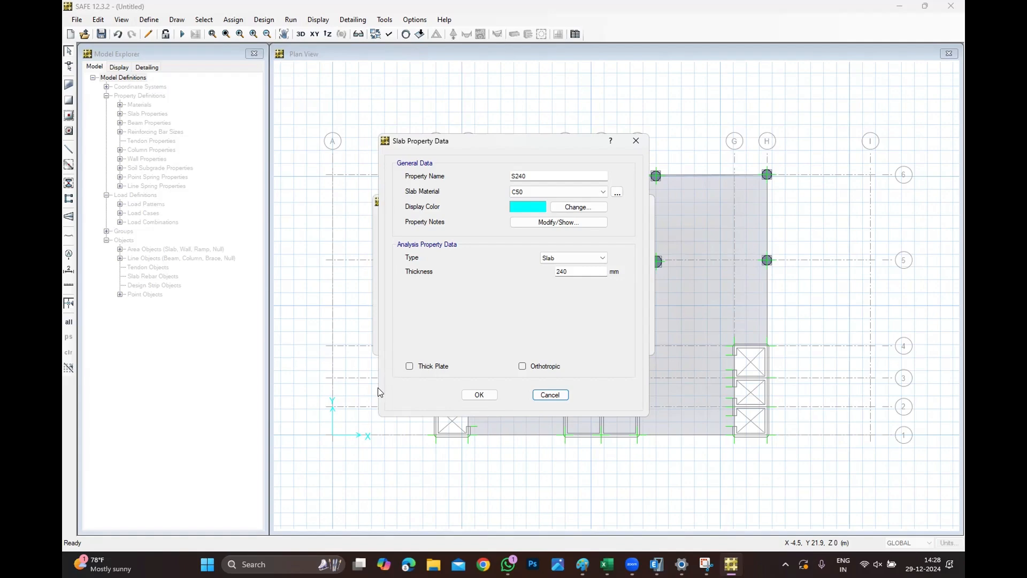
pyautogui.click(570, 222)
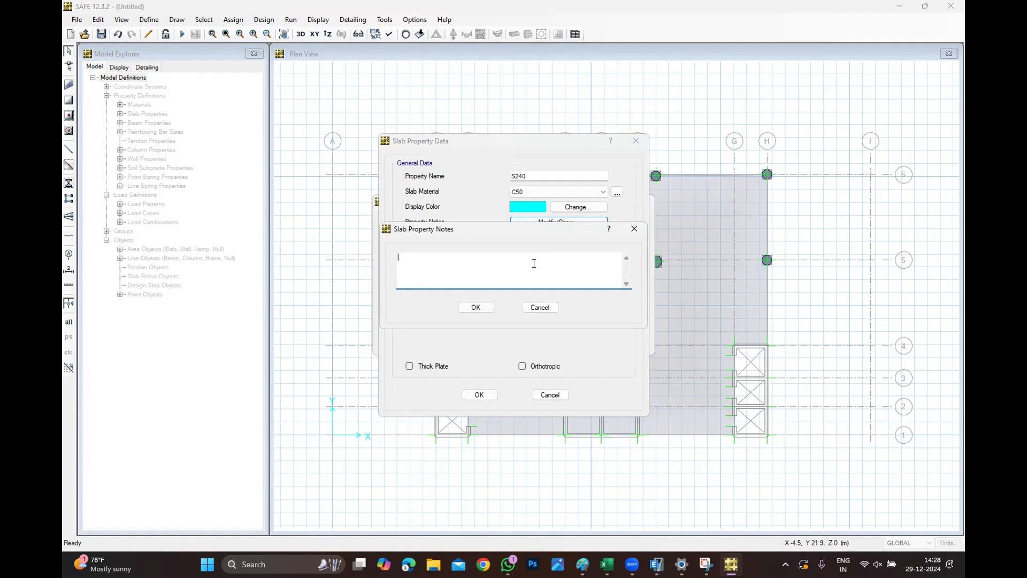
pyautogui.click(635, 228)
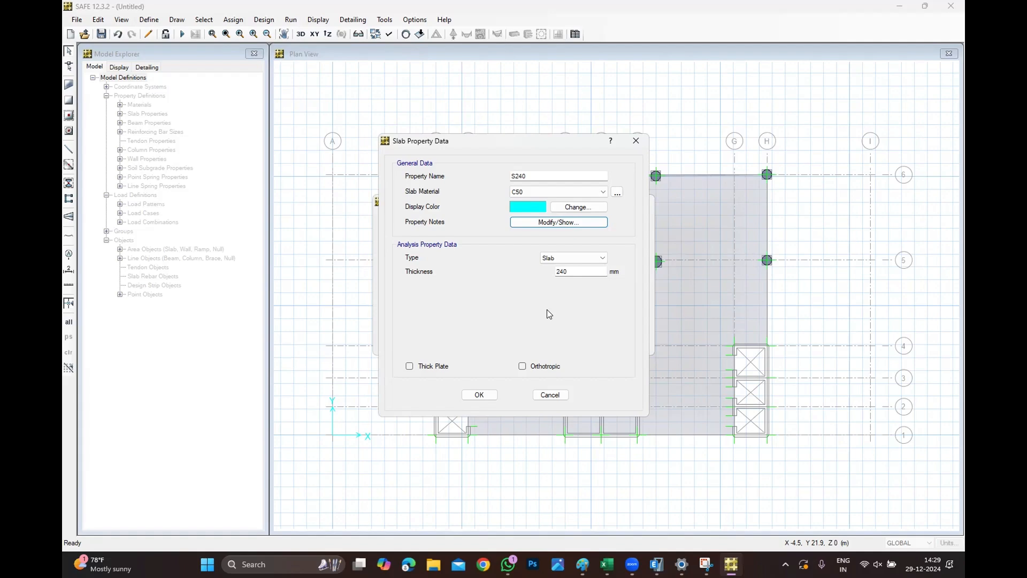
pyautogui.click(479, 394)
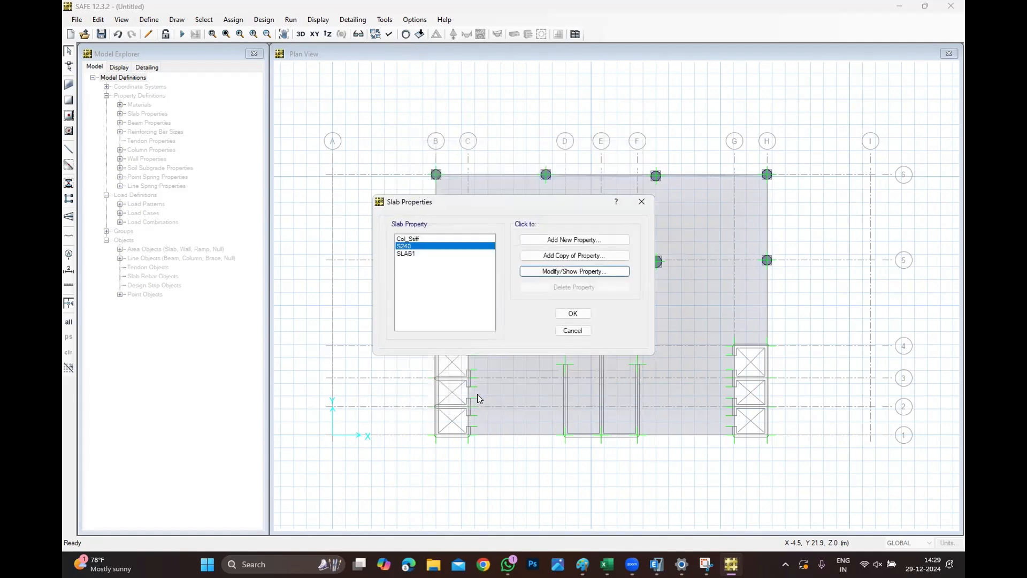
pyautogui.click(571, 316)
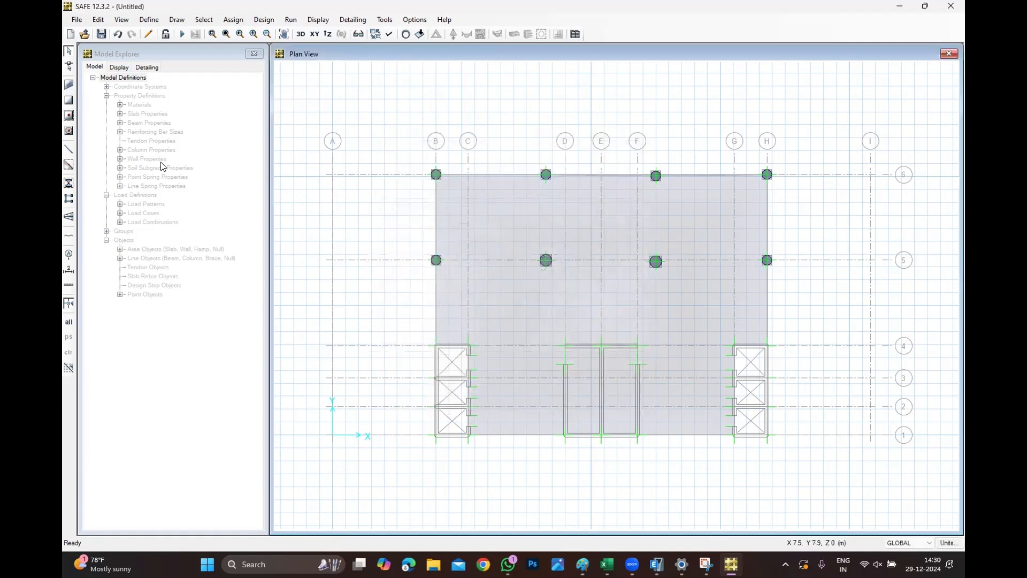
# Open the design preferences and choose ACI 318-08 as the slab design code.
pyautogui.click(154, 20)
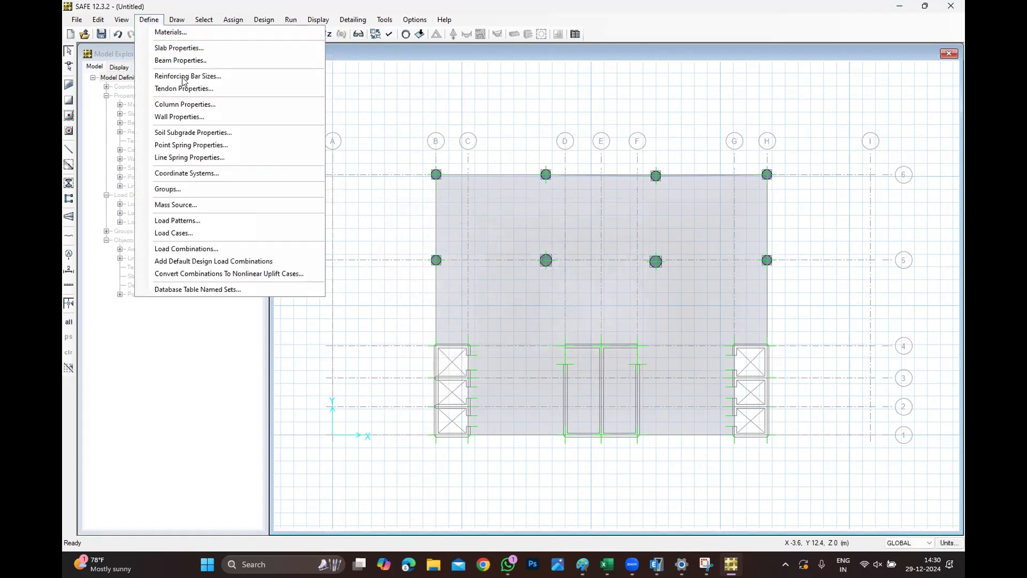
pyautogui.click(382, 127)
pyautogui.click(267, 22)
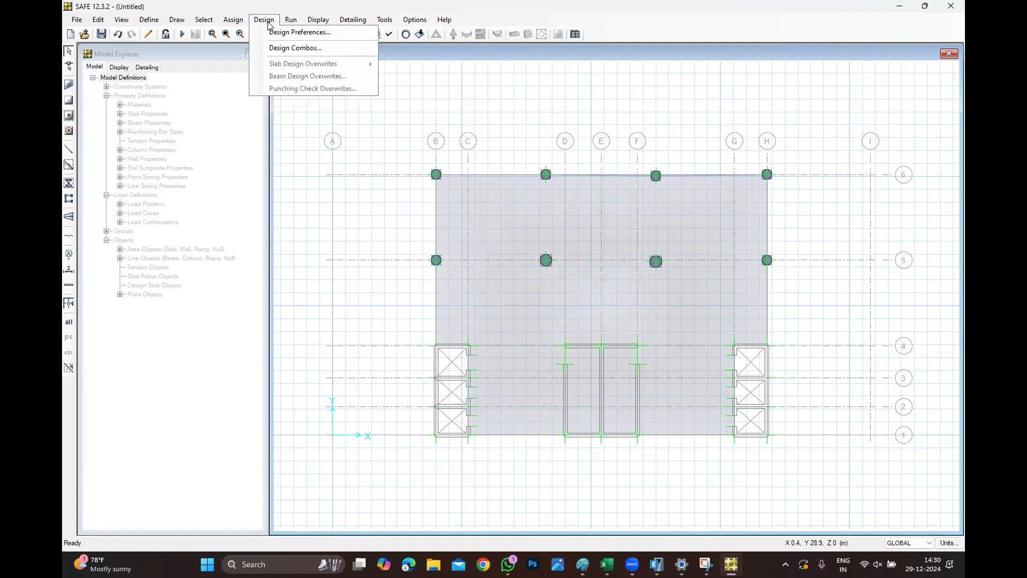
pyautogui.click(275, 33)
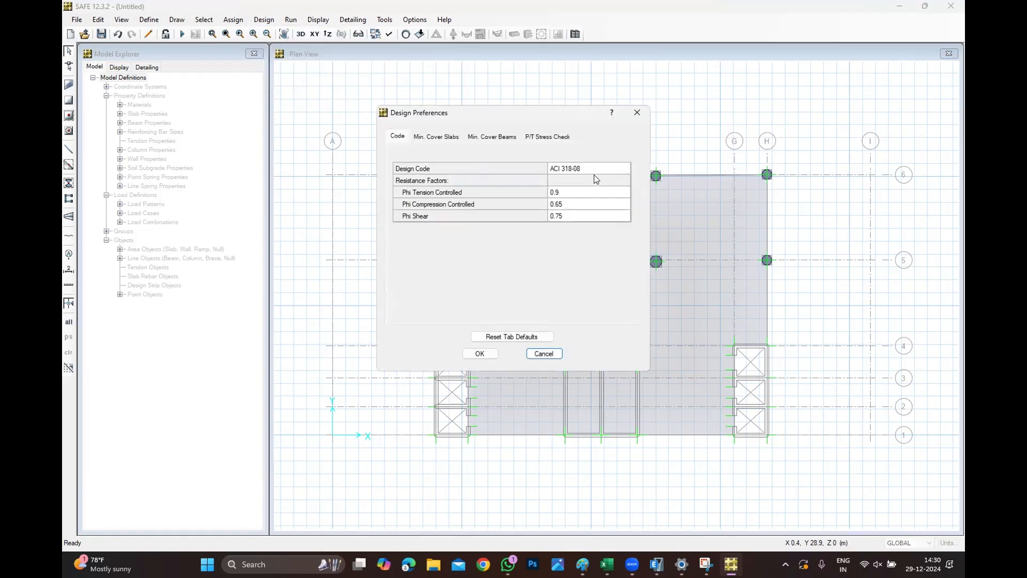
pyautogui.click(583, 168)
pyautogui.click(583, 168)
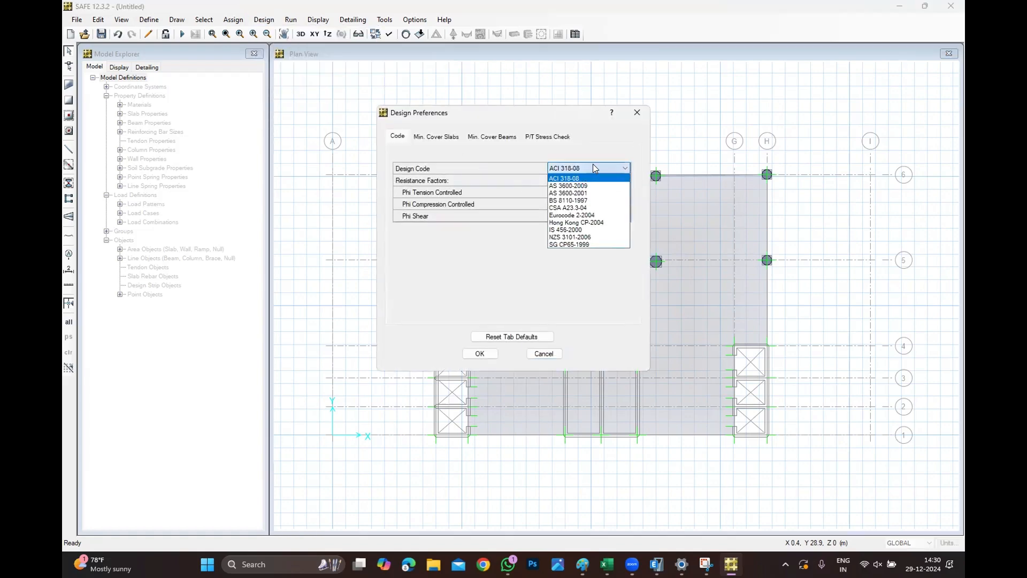
pyautogui.click(583, 178)
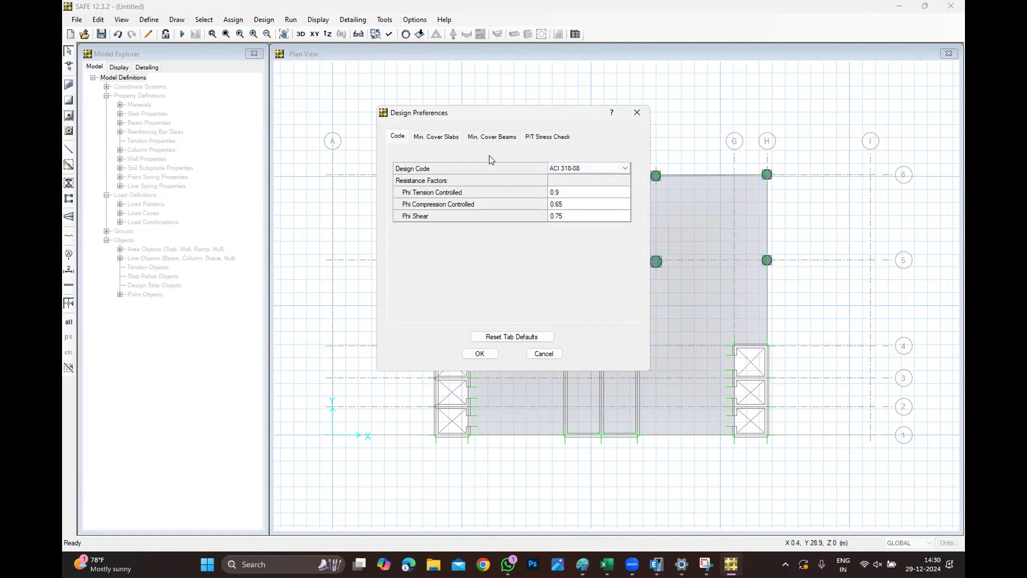
# Set the slab clear cover at top and bottom to 25 mm each.
pyautogui.click(445, 136)
pyautogui.click(577, 181)
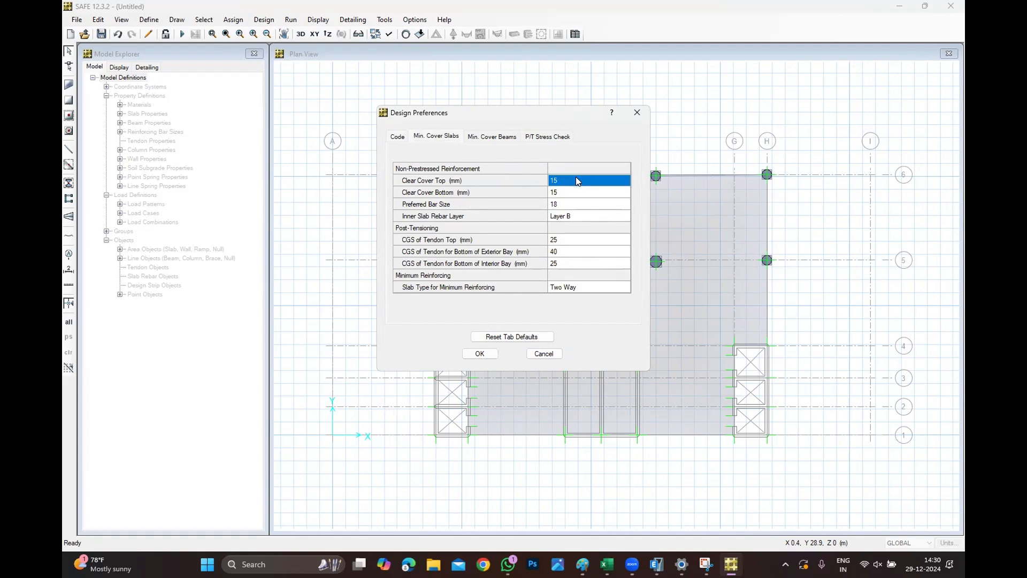
pyautogui.write('252')
pyautogui.press('BackSpace')
pyautogui.press('Return')
pyautogui.write('25')
pyautogui.press('Return')
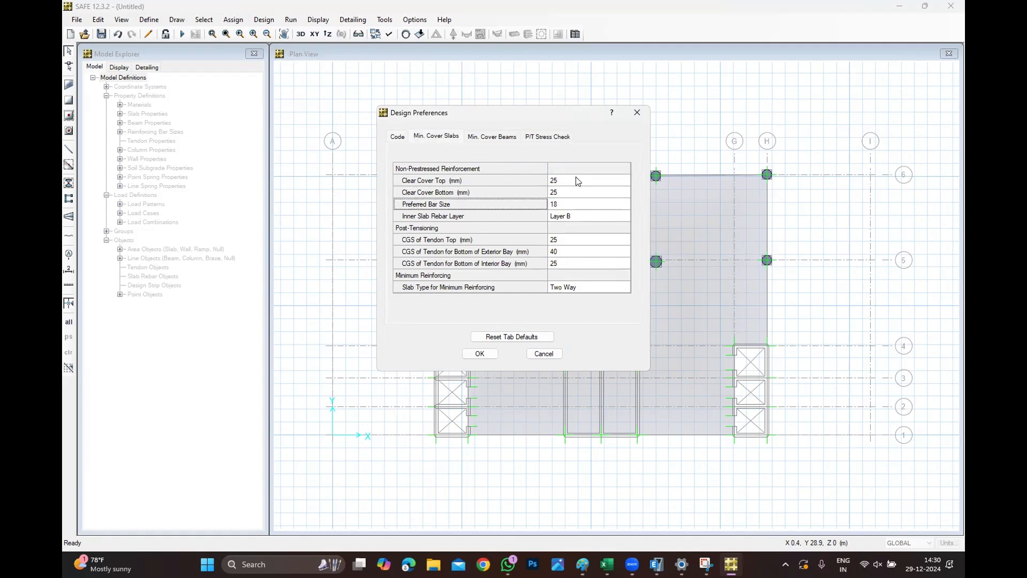
# Set the preferred slab bar size to 12 and confirm the design preferences.
pyautogui.click(630, 204)
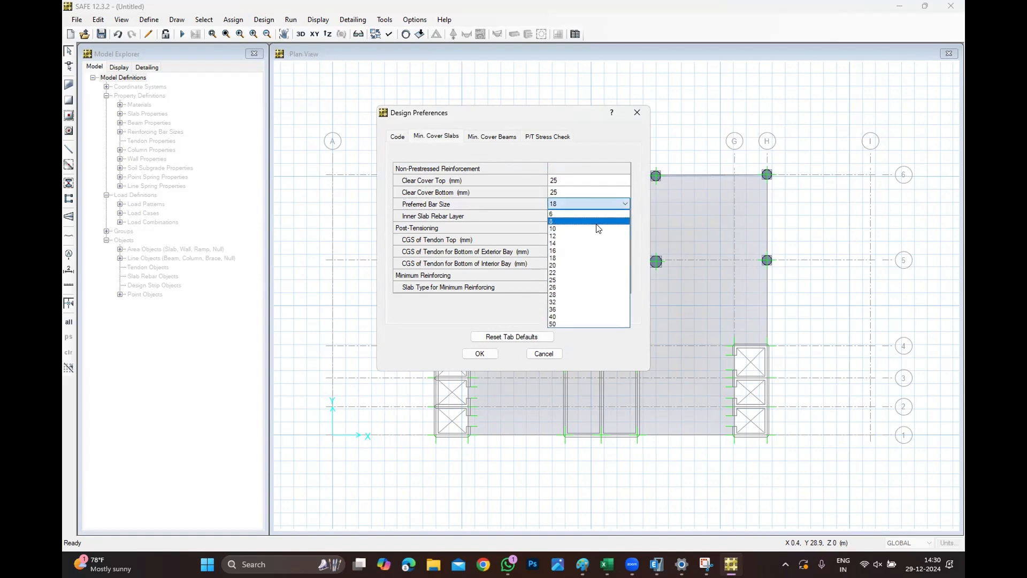
pyautogui.click(564, 236)
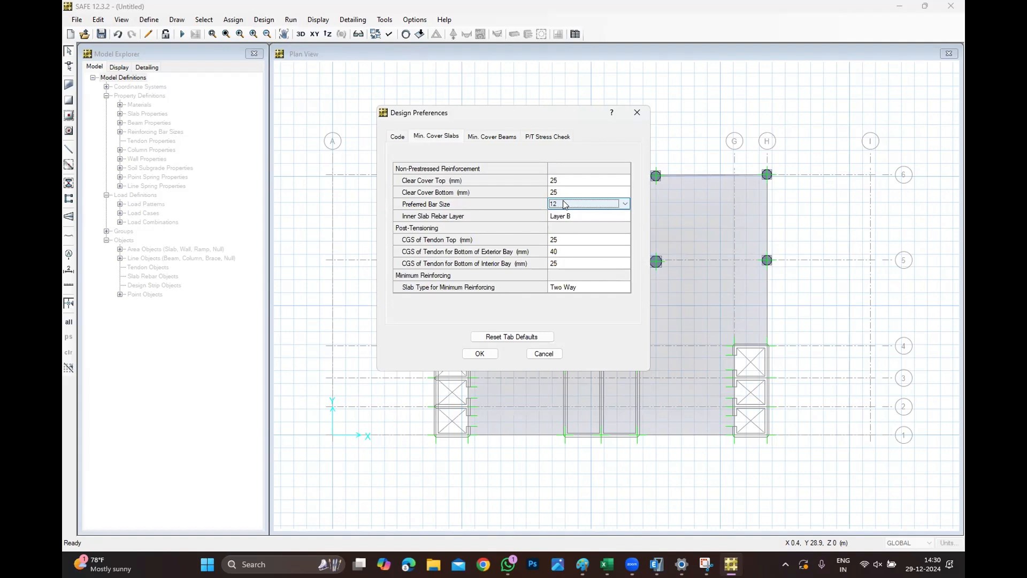
pyautogui.click(473, 355)
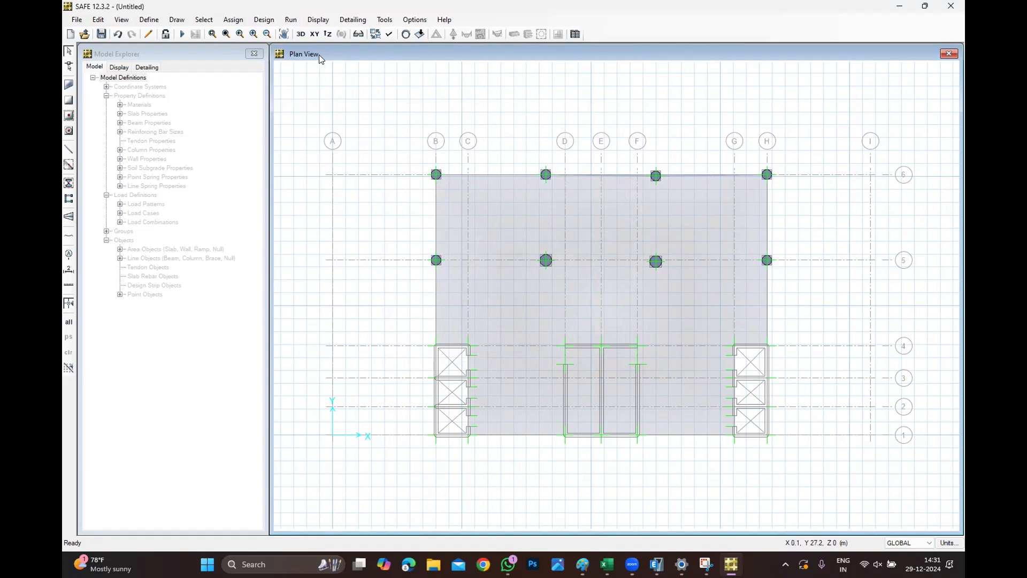
# Reopen the design preferences to review the code and slab cover settings, closing without changes.
pyautogui.click(291, 19)
pyautogui.moveTo(264, 20)
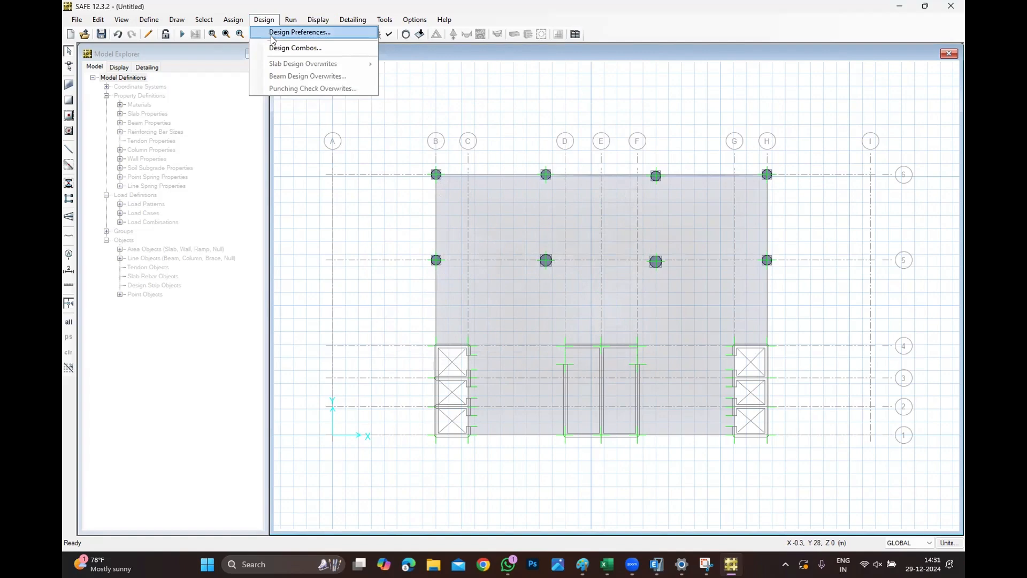
pyautogui.click(271, 33)
pyautogui.click(445, 135)
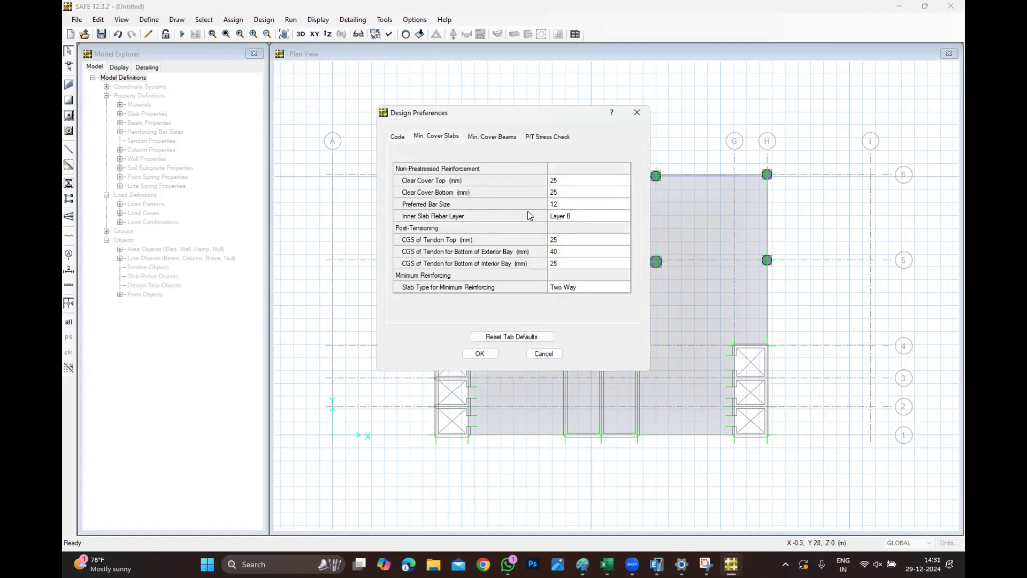
pyautogui.click(637, 112)
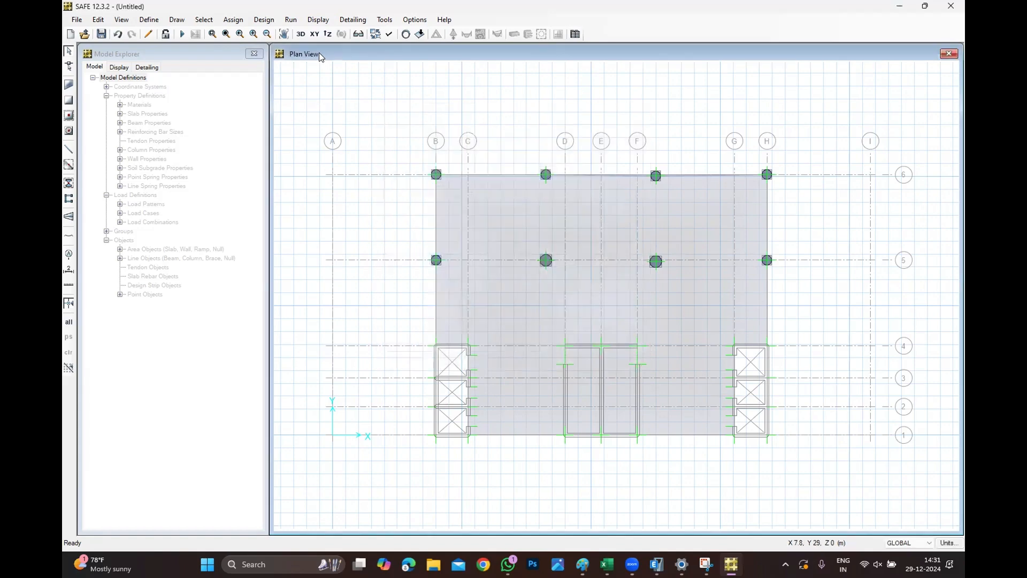
pyautogui.click(264, 20)
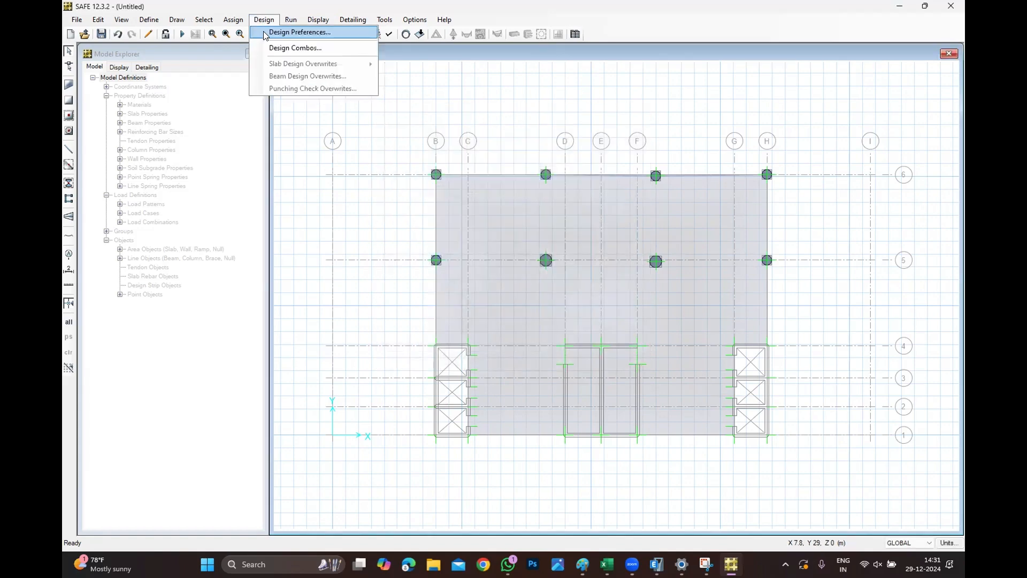
pyautogui.click(266, 33)
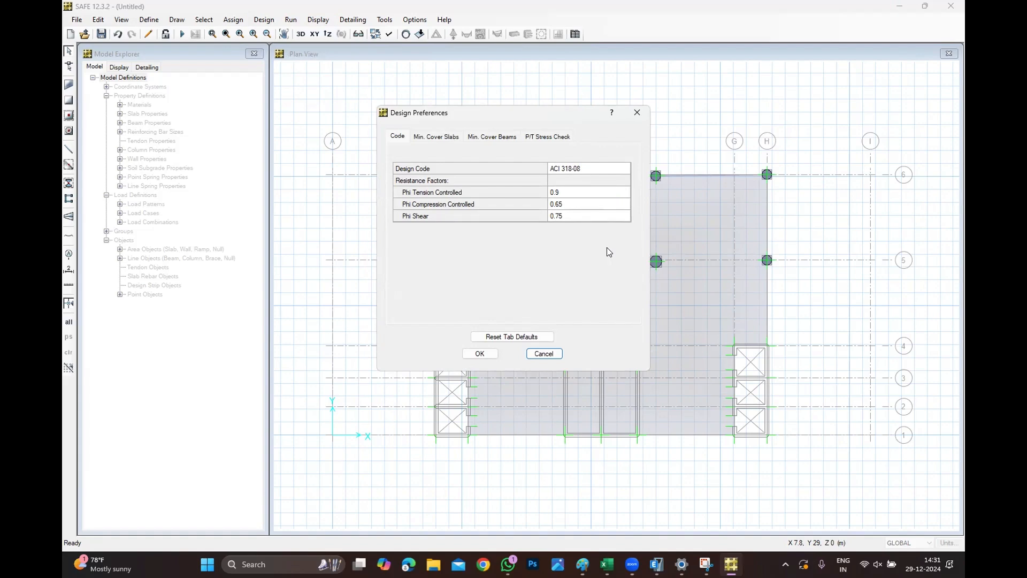
pyautogui.click(434, 137)
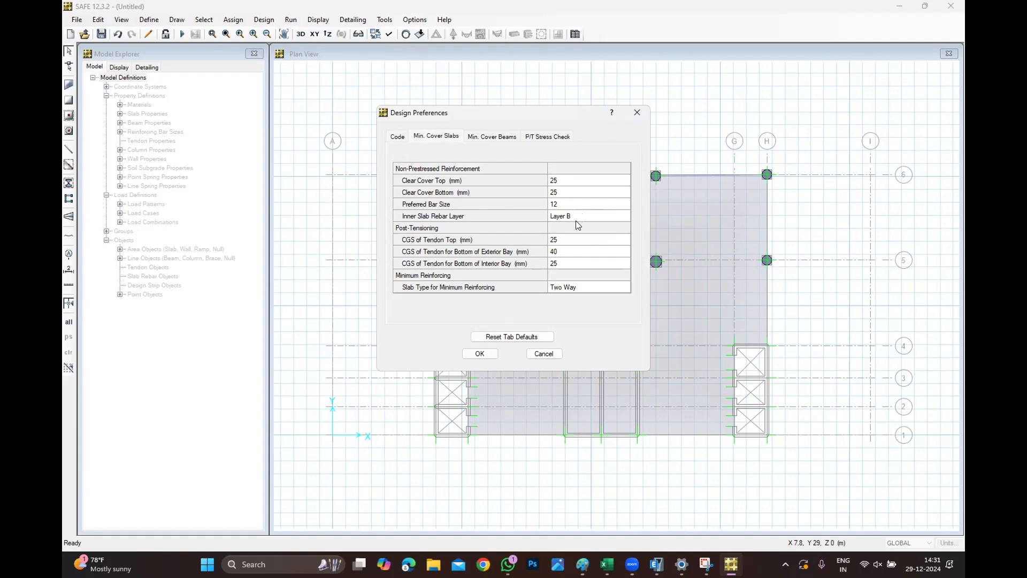
pyautogui.click(637, 112)
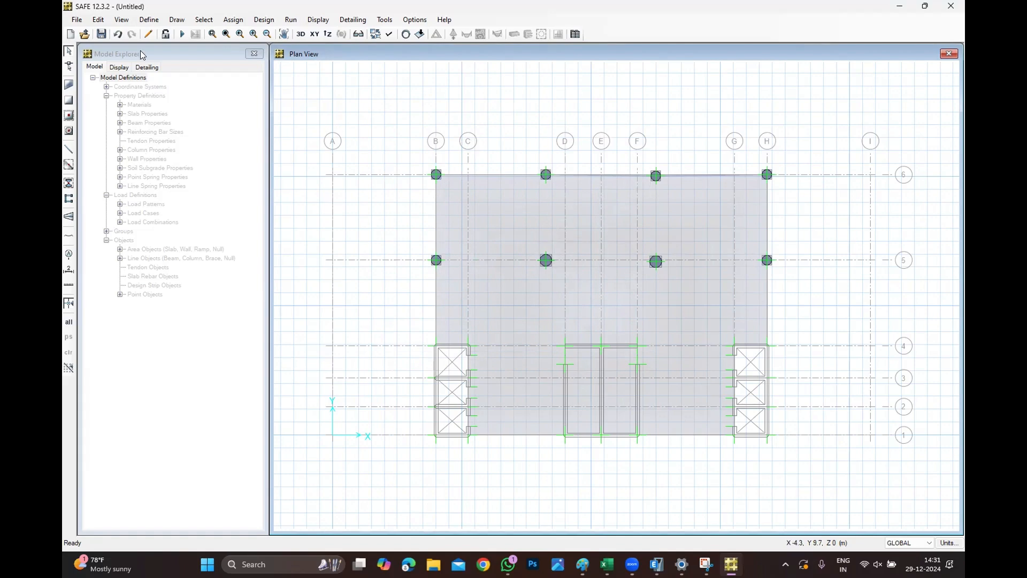
# Start drawing design strips with start and end widths left and right all set to 0.5 m.
pyautogui.click(187, 18)
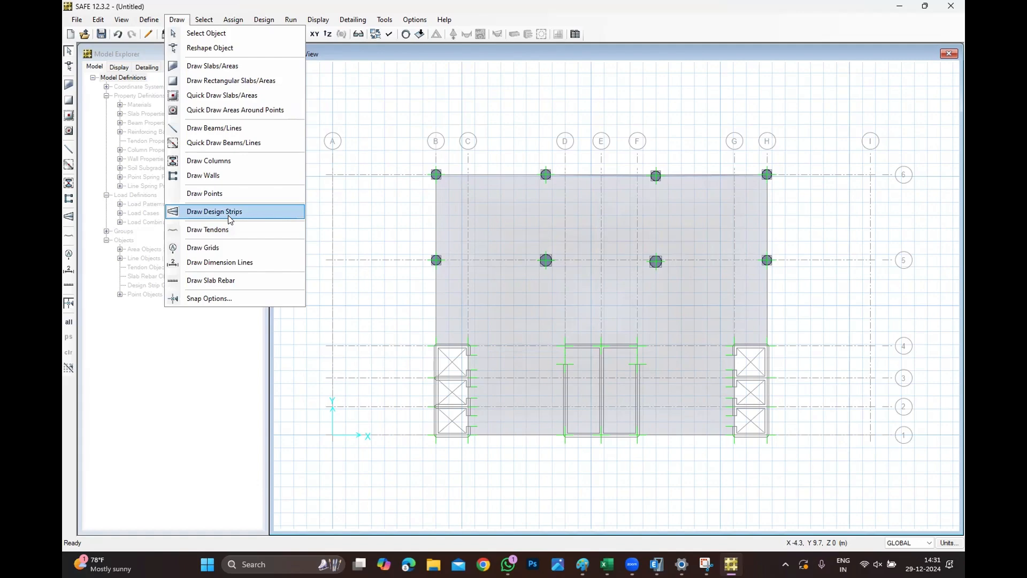
pyautogui.click(229, 212)
pyautogui.click(896, 131)
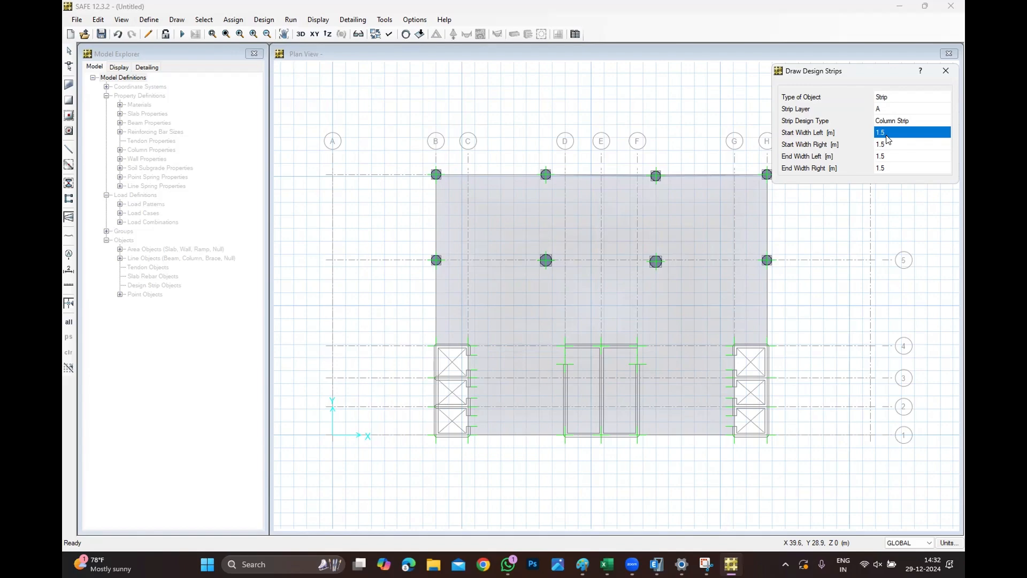
pyautogui.write('0.5')
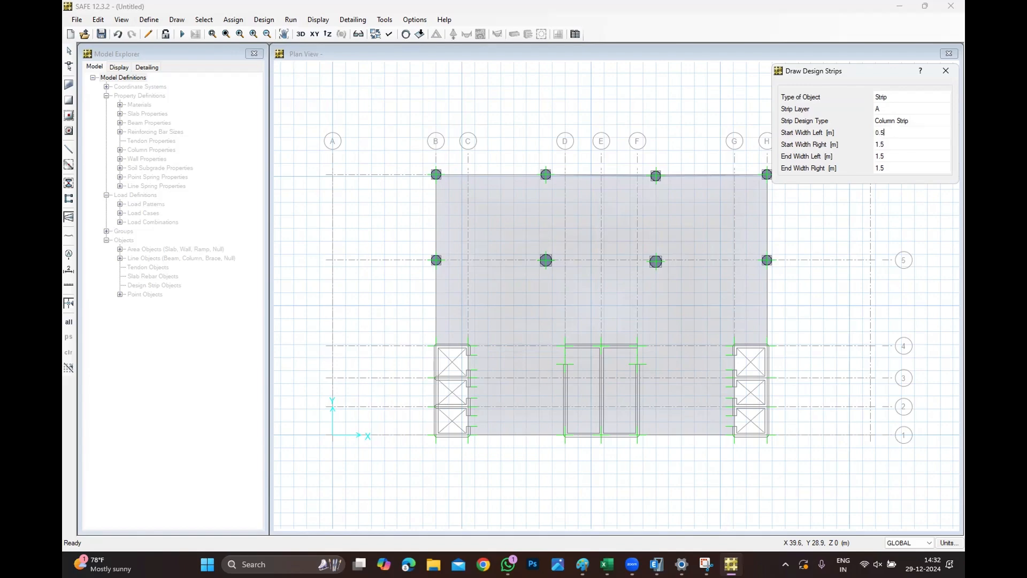
pyautogui.press('Tab')
pyautogui.write('0.5')
pyautogui.press('Tab')
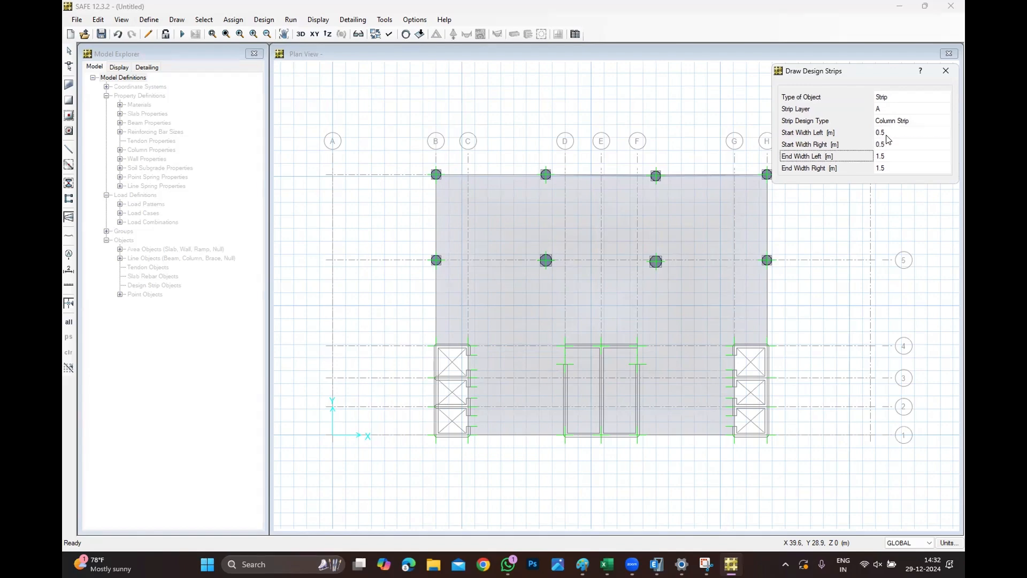
pyautogui.write('0.5')
pyautogui.press('Tab')
pyautogui.write('0.5')
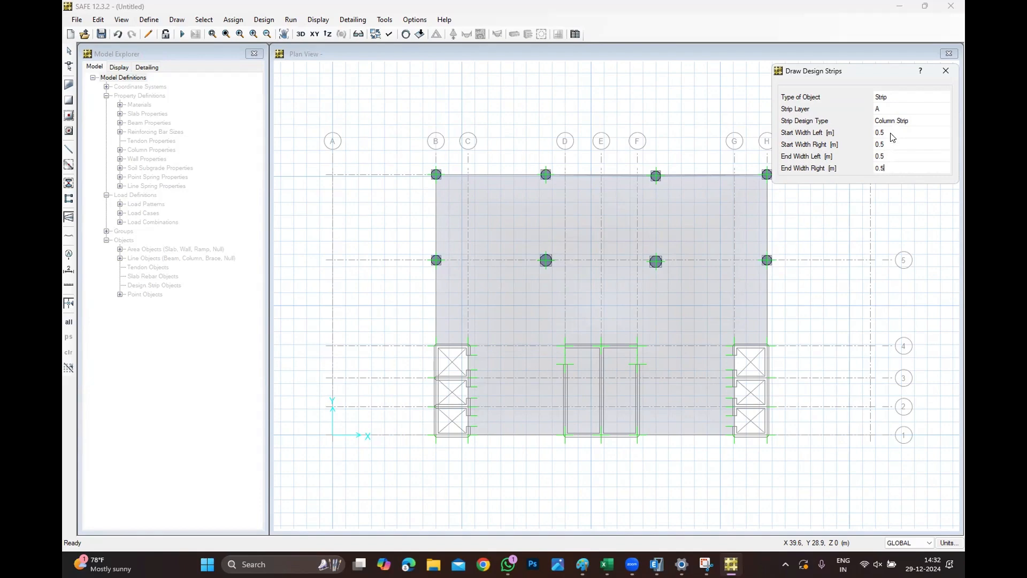
pyautogui.press('Return')
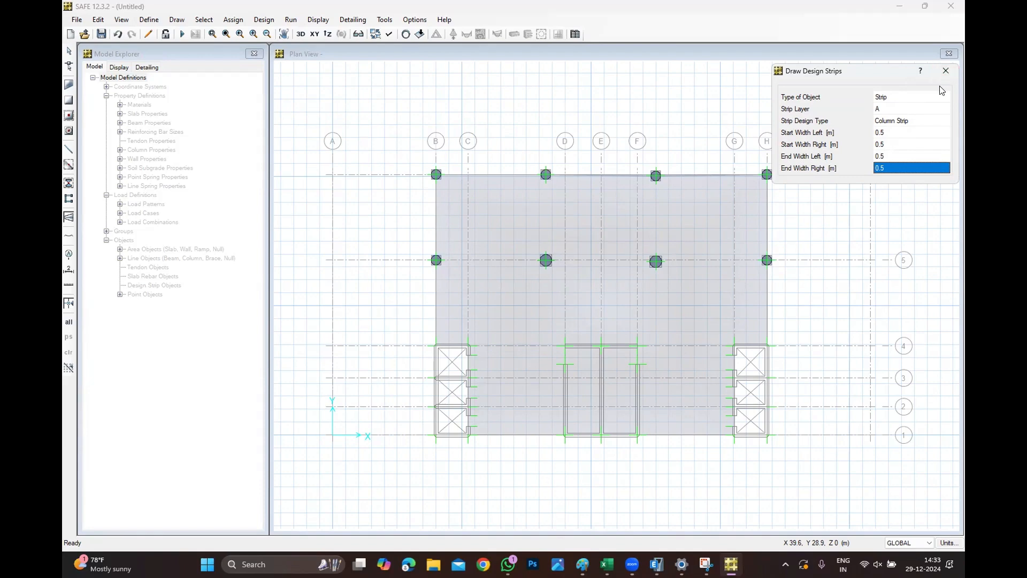
pyautogui.click(945, 71)
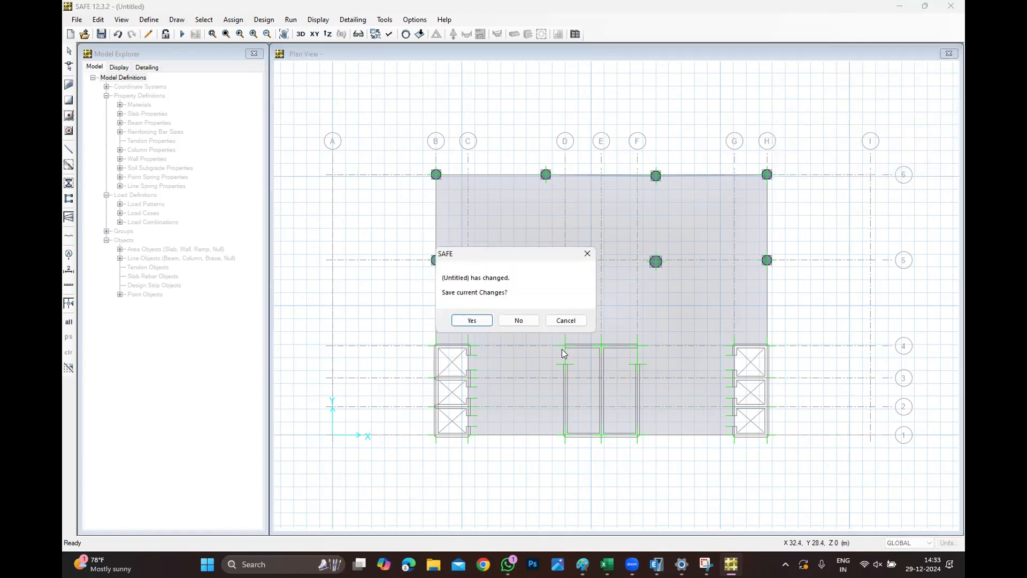
pyautogui.click(517, 320)
# Switch to SAFE 21 by launching it from the Windows search.
pyautogui.click(268, 564)
pyautogui.write('SAFE')
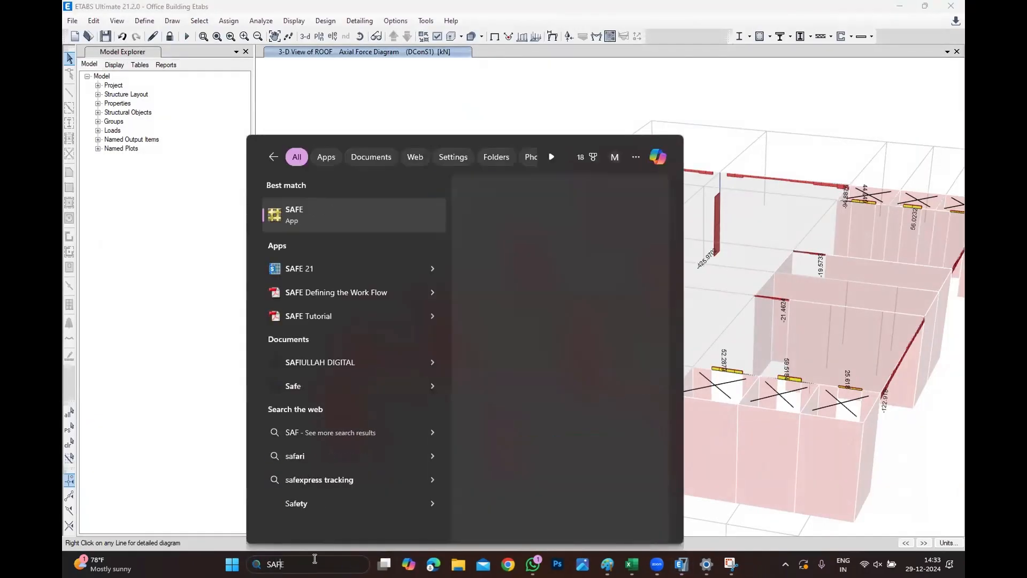
pyautogui.click(383, 279)
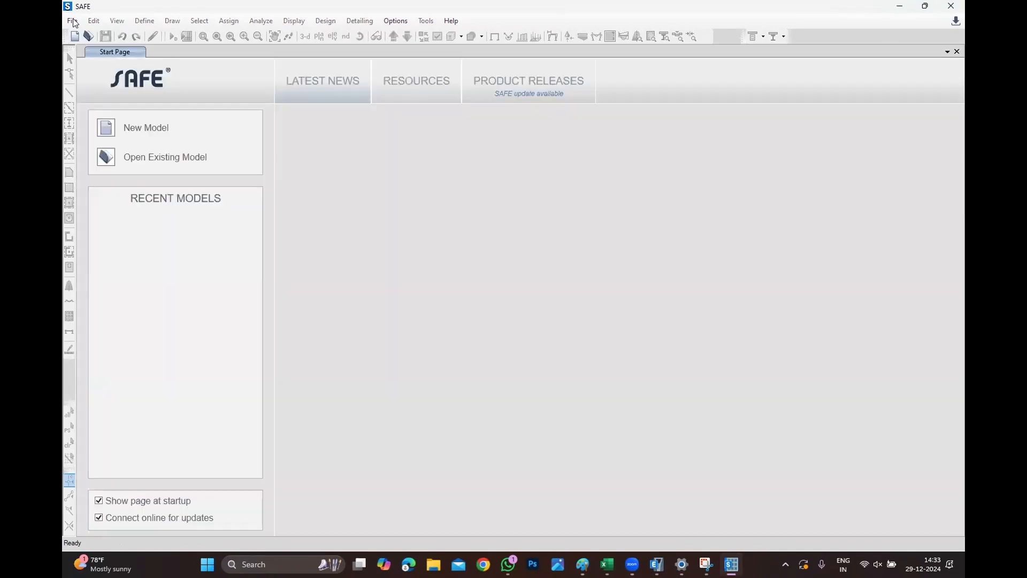
# Import the Office Building Etabs.F2K file from the Slab folder as a SAFE text file.
pyautogui.click(72, 21)
pyautogui.click(73, 21)
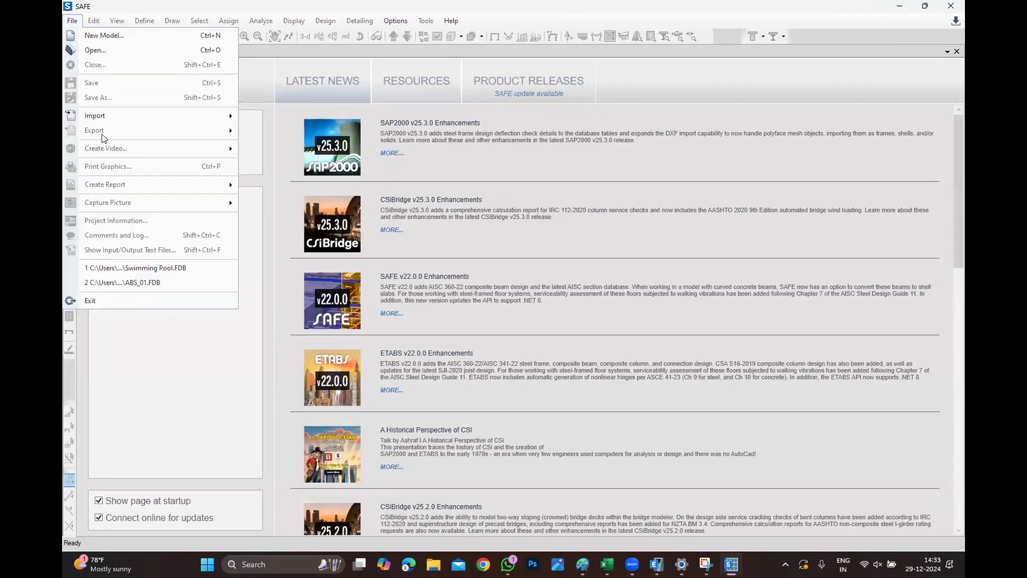
pyautogui.moveTo(112, 117)
pyautogui.click(307, 118)
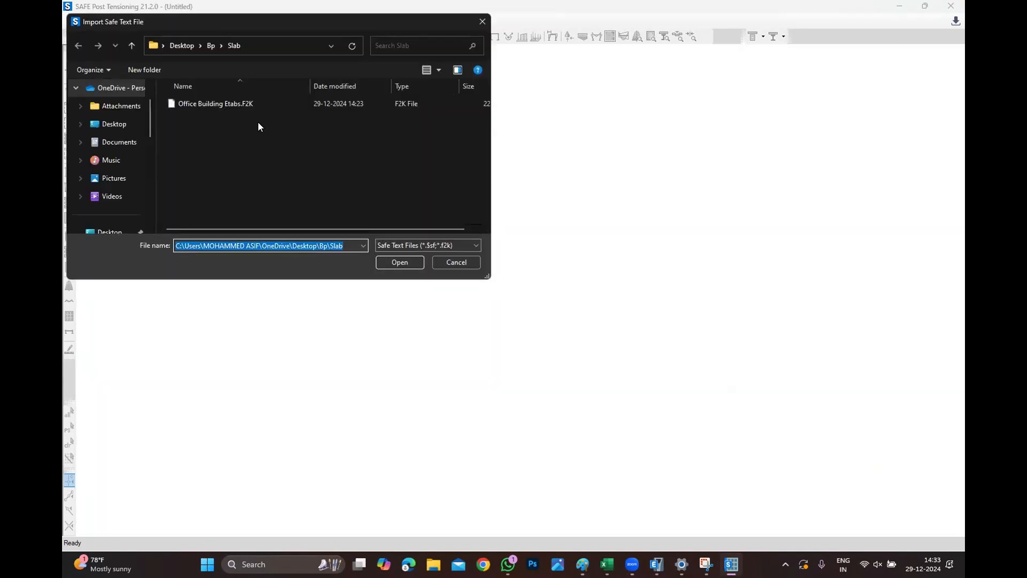
pyautogui.doubleClick(254, 104)
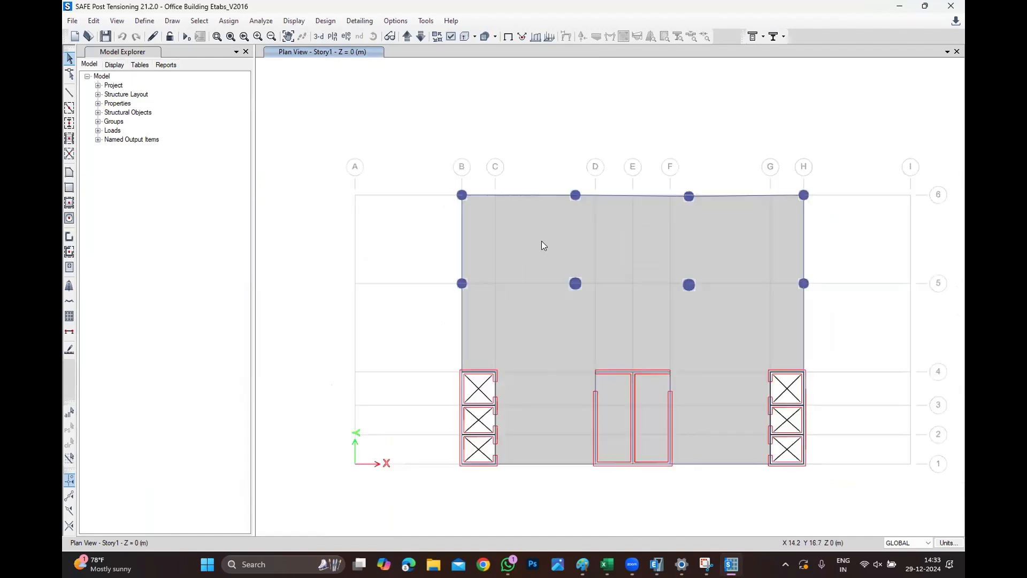
# Rename the concrete material MAT1 as C50.
pyautogui.click(144, 20)
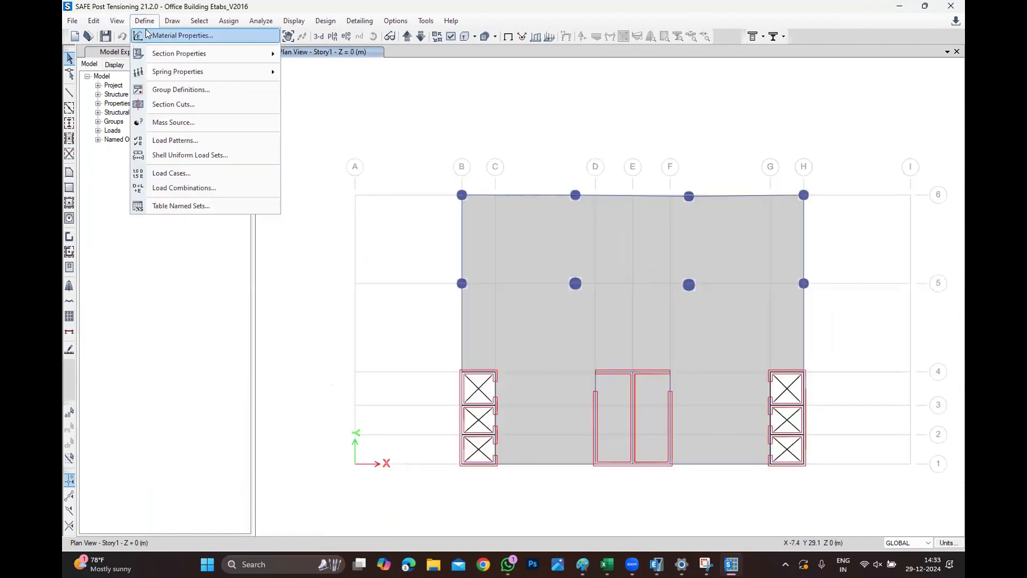
pyautogui.click(146, 32)
pyautogui.click(443, 240)
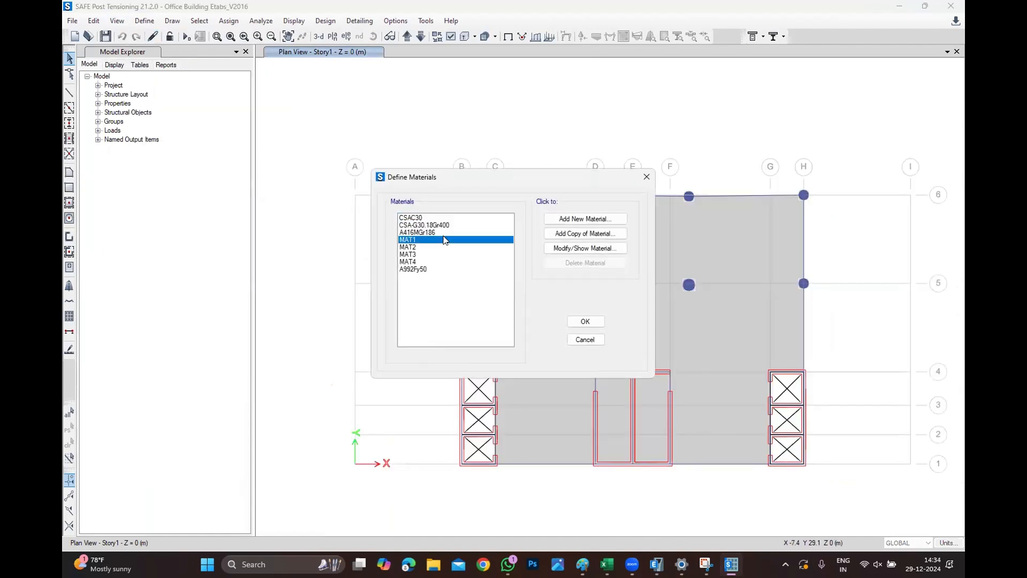
pyautogui.click(583, 237)
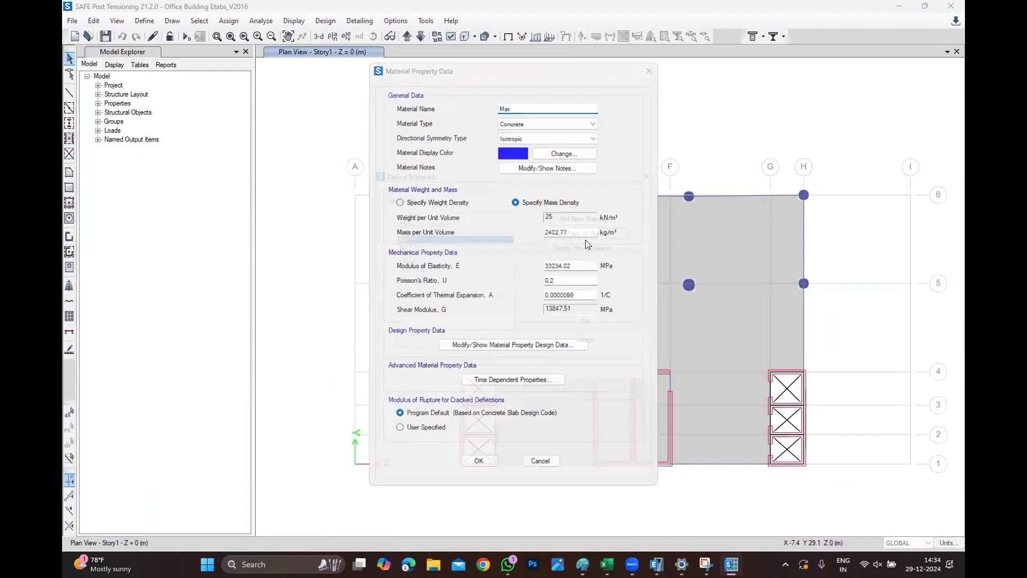
pyautogui.click(586, 245)
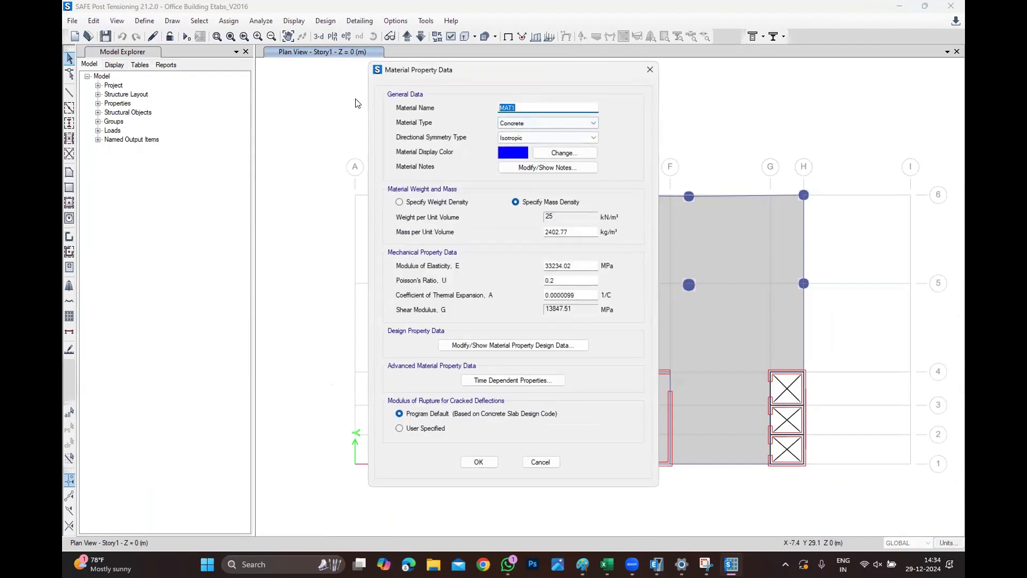
pyautogui.write('C50')
pyautogui.click(479, 462)
# Rename the rebar material MAT2 as REBAR.
pyautogui.click(442, 248)
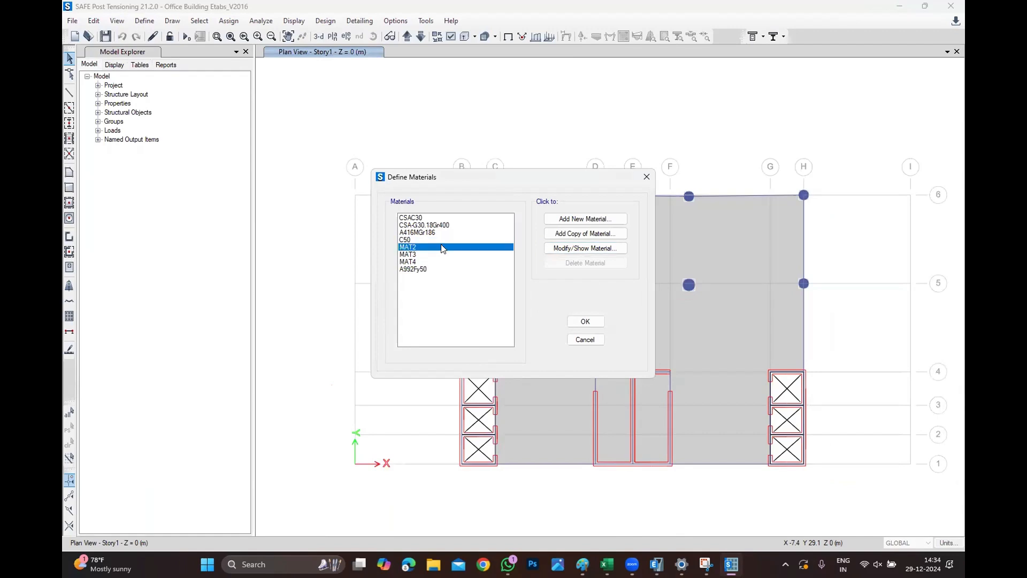
pyautogui.click(568, 249)
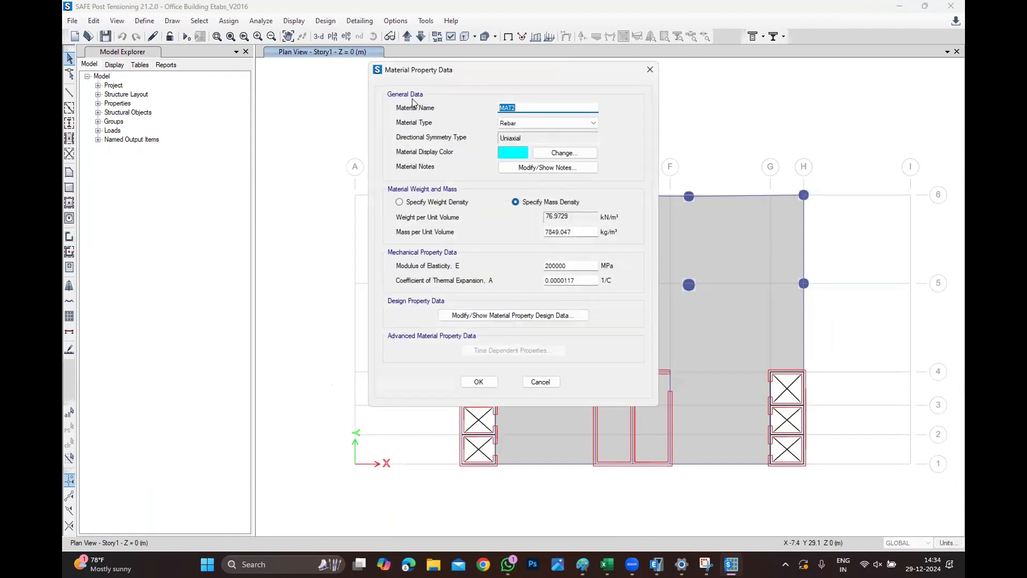
pyautogui.write('REBAR')
pyautogui.click(465, 388)
pyautogui.click(591, 323)
# Open the S240 slab section property to review its data, then close the slab properties.
pyautogui.click(144, 22)
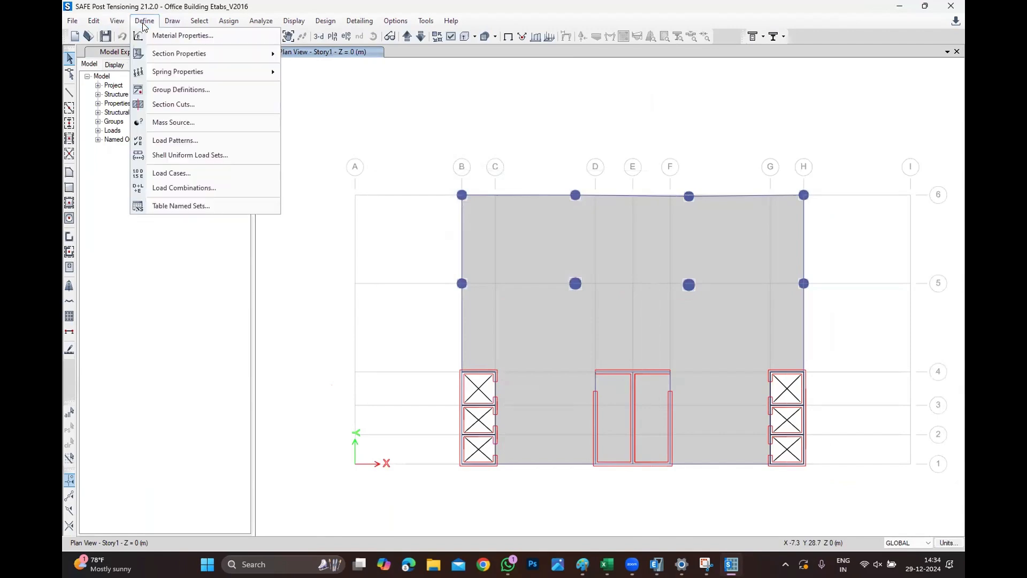
pyautogui.moveTo(169, 53)
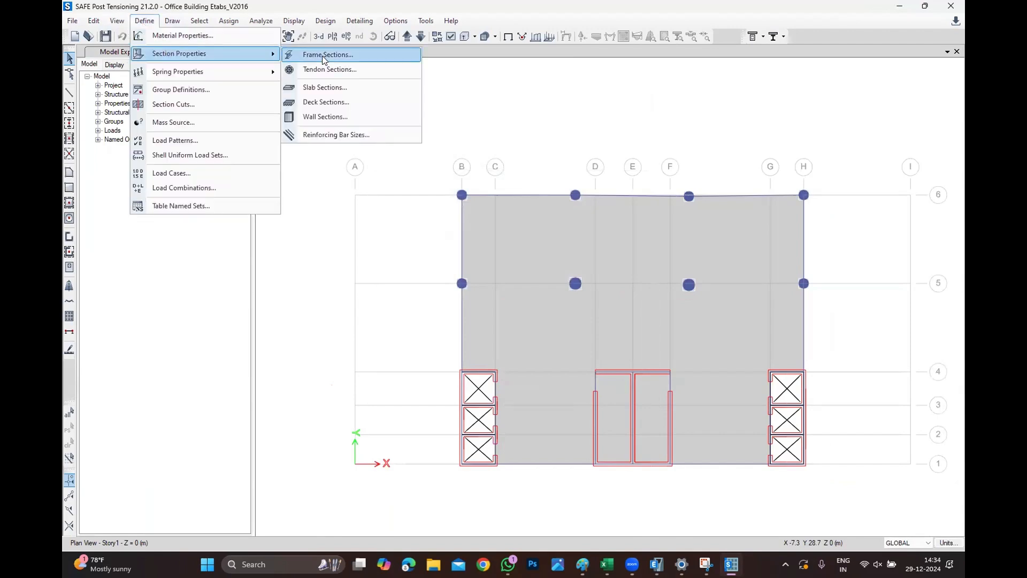
pyautogui.click(321, 87)
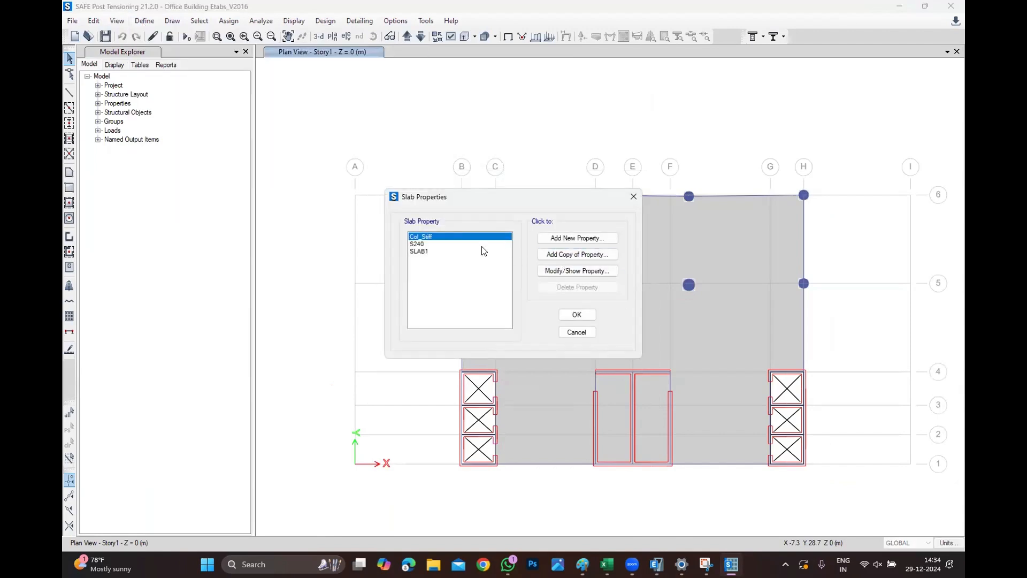
pyautogui.click(470, 244)
pyautogui.click(577, 270)
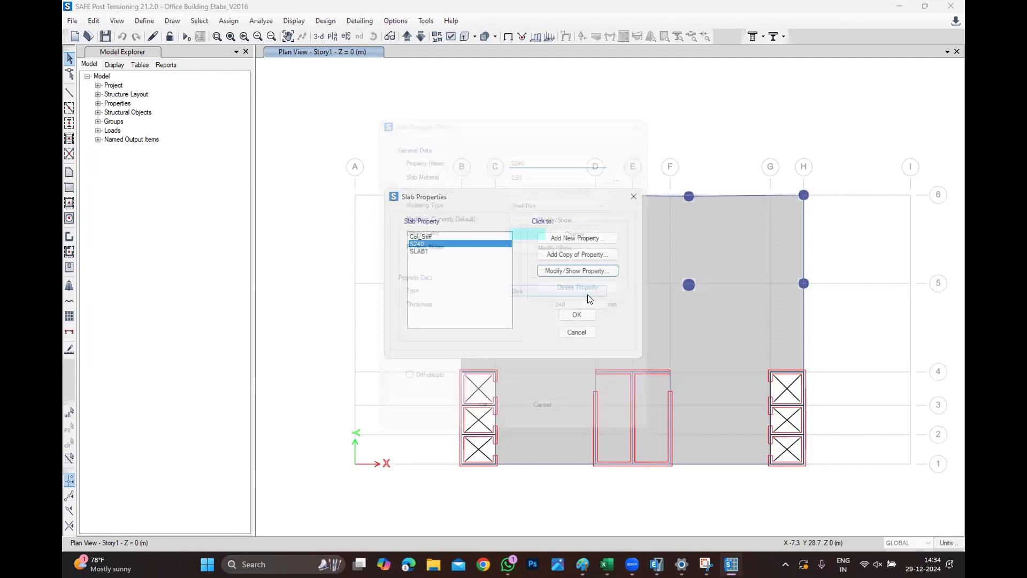
pyautogui.click(577, 314)
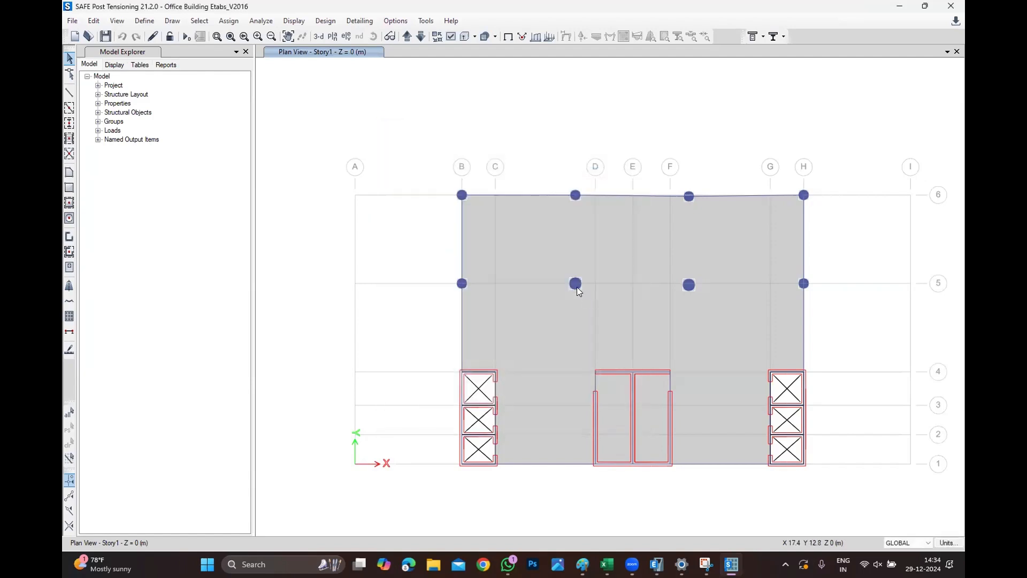
# Start drawing design strips and set start and end widths left and right all to 500 mm.
pyautogui.click(174, 22)
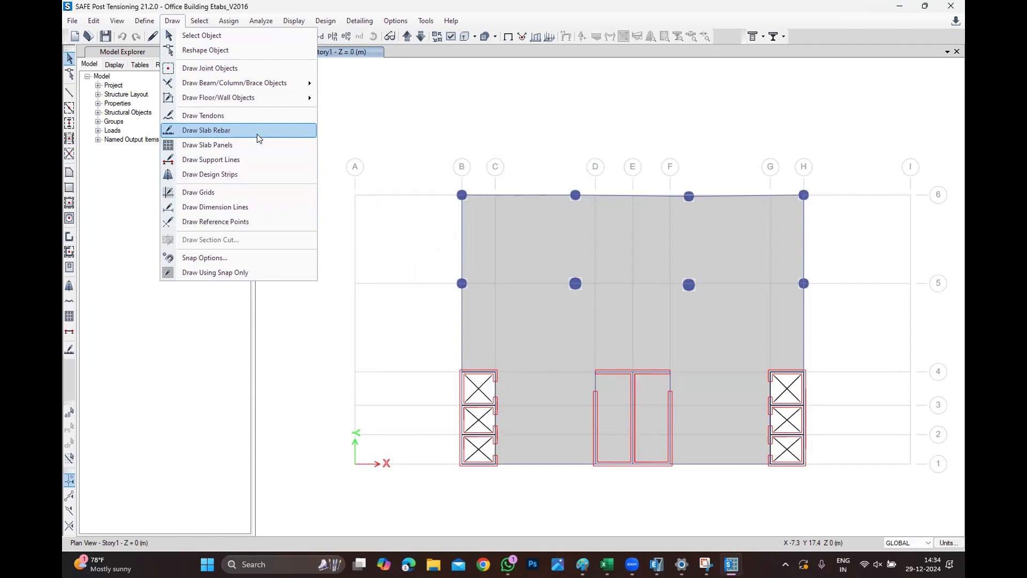
pyautogui.click(240, 175)
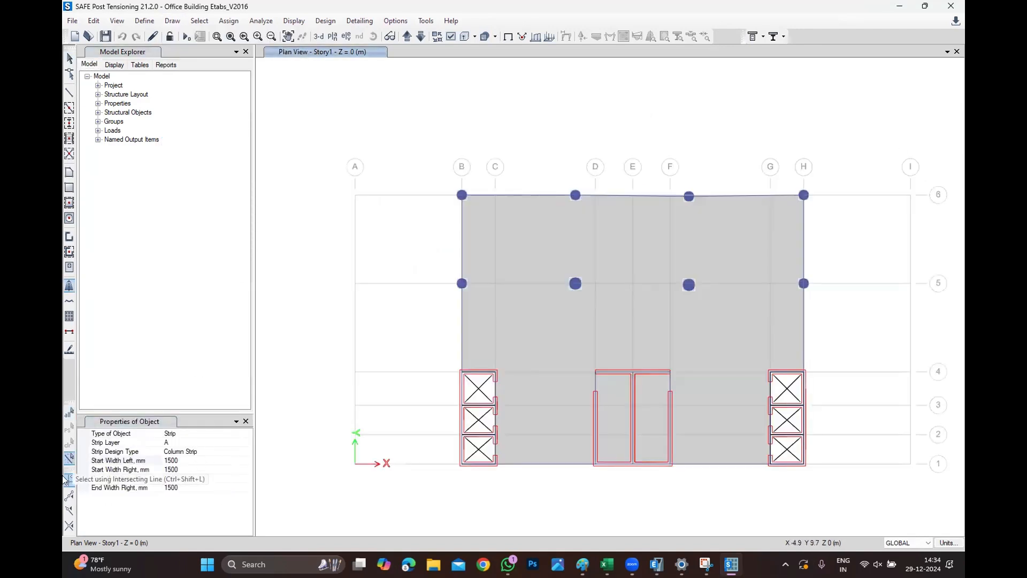
pyautogui.click(188, 460)
pyautogui.moveTo(188, 460); pyautogui.dragTo(77, 456)
pyautogui.write('500')
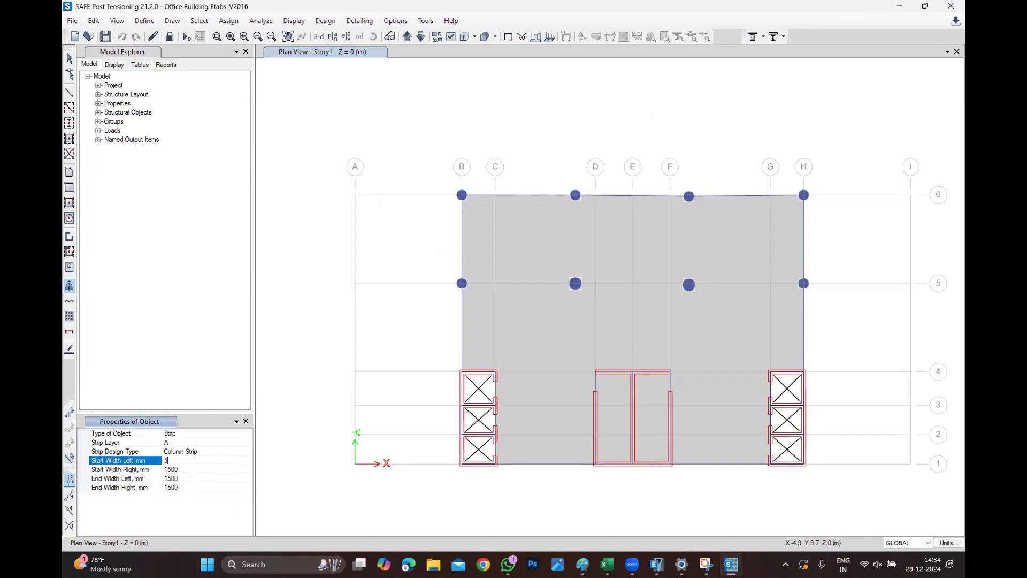
pyautogui.press('Return')
pyautogui.press('Down')
pyautogui.write('500')
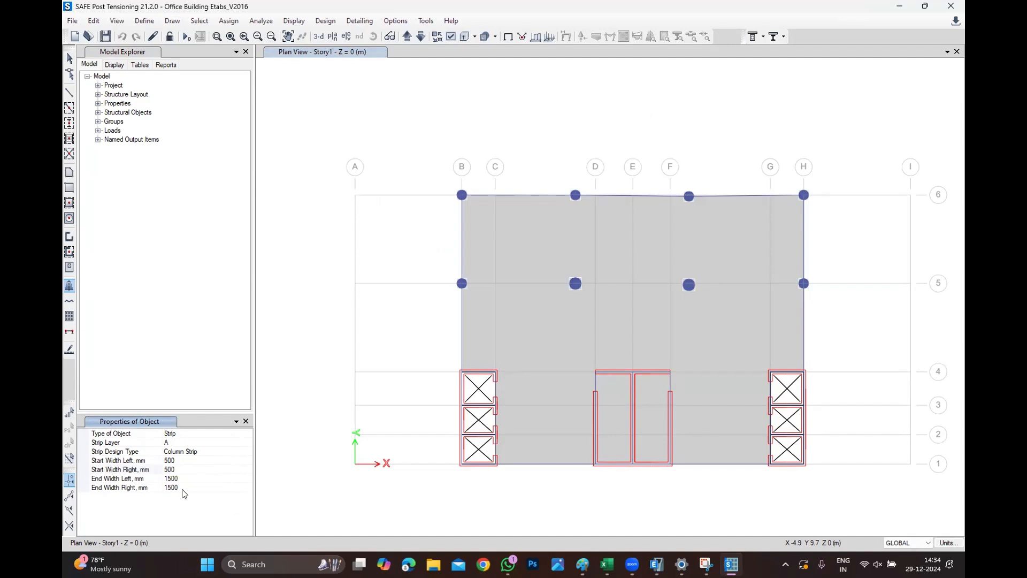
pyautogui.click(195, 480)
pyautogui.write('500')
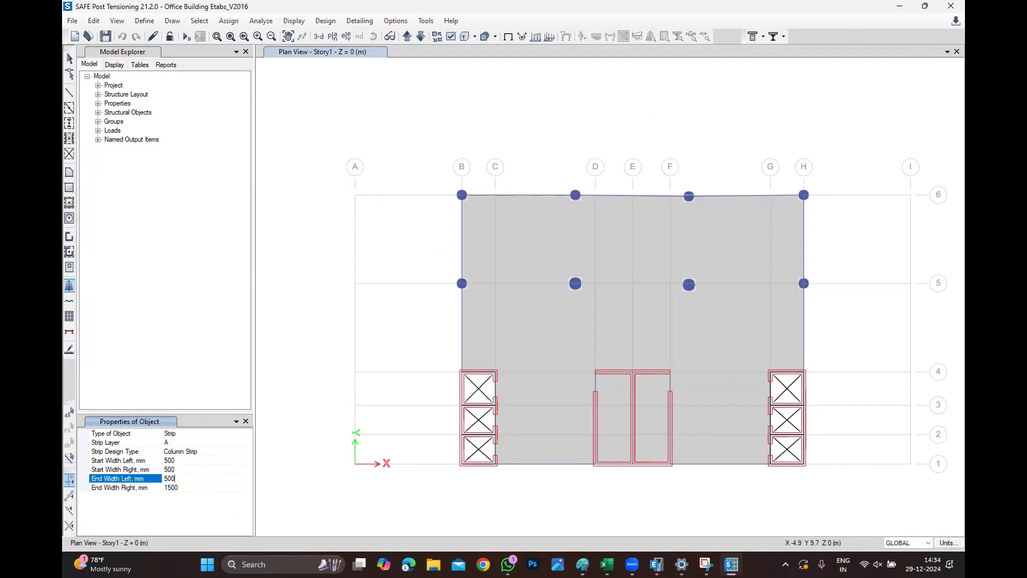
pyautogui.click(207, 488)
pyautogui.write('5')
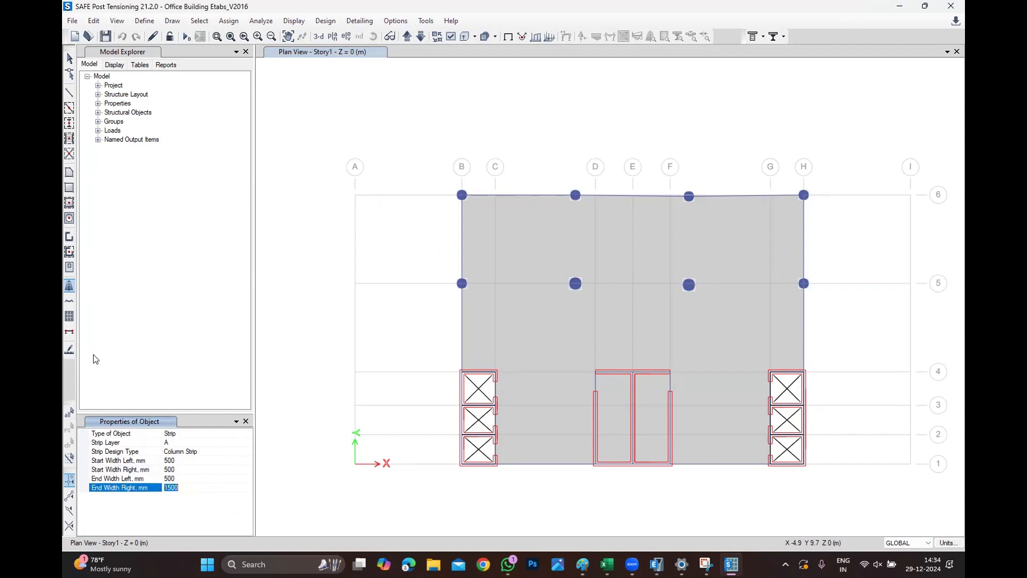
pyautogui.write('00')
# Draw a column strip along grid line 1, from just left of grid B to beyond grid H.
pyautogui.click(452, 474)
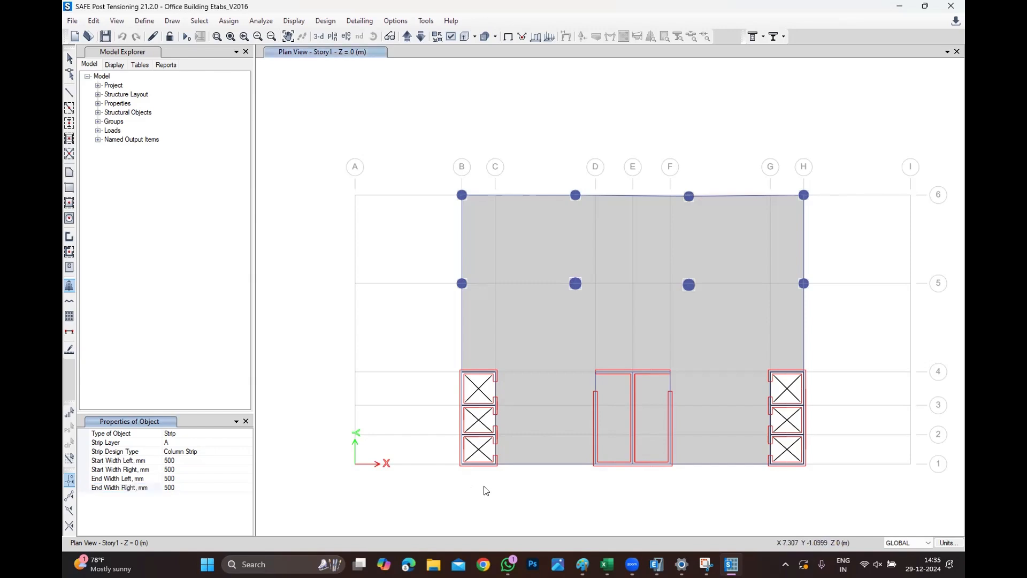
pyautogui.click(818, 473)
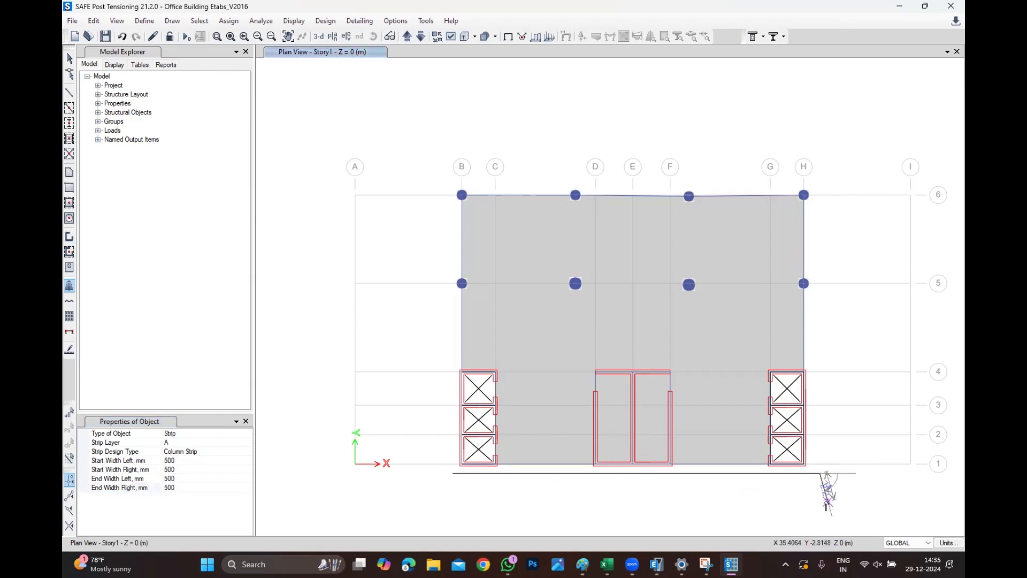
pyautogui.press('Return')
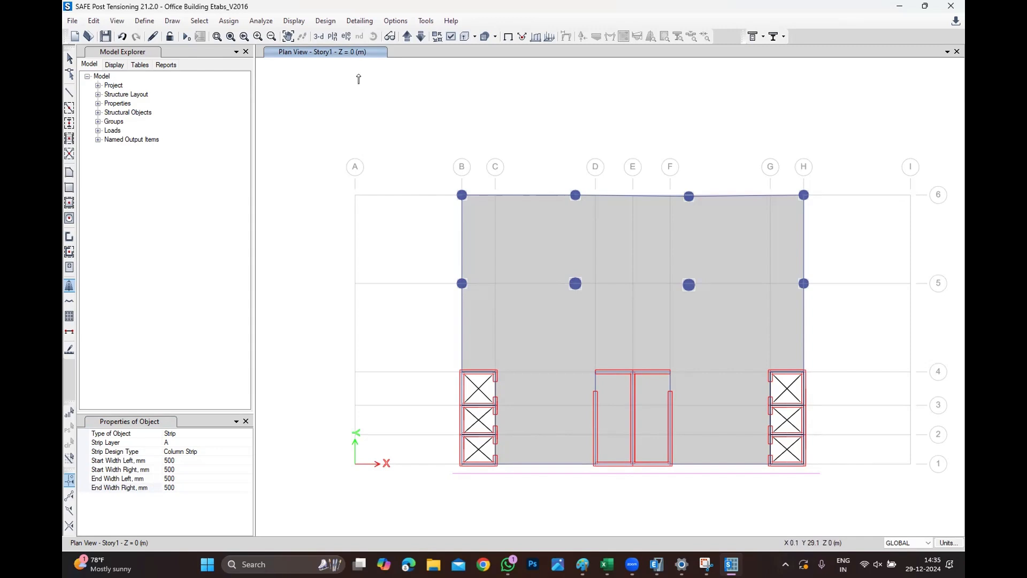
pyautogui.press('Escape')
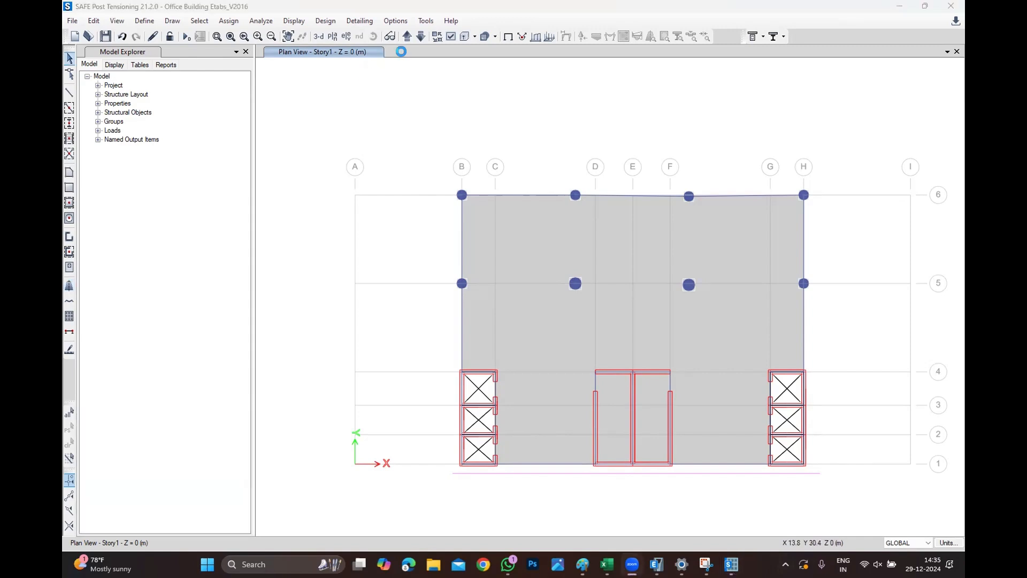
# Turn on the display of design strip widths and inspect the drawn strip's width near the cores.
pyautogui.click(452, 37)
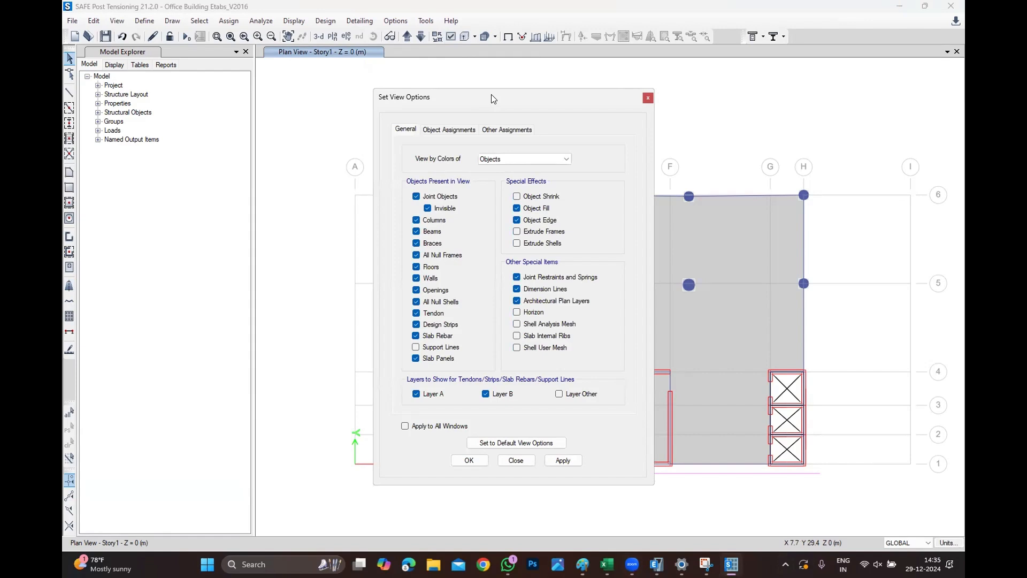
pyautogui.moveTo(492, 99); pyautogui.dragTo(271, 79)
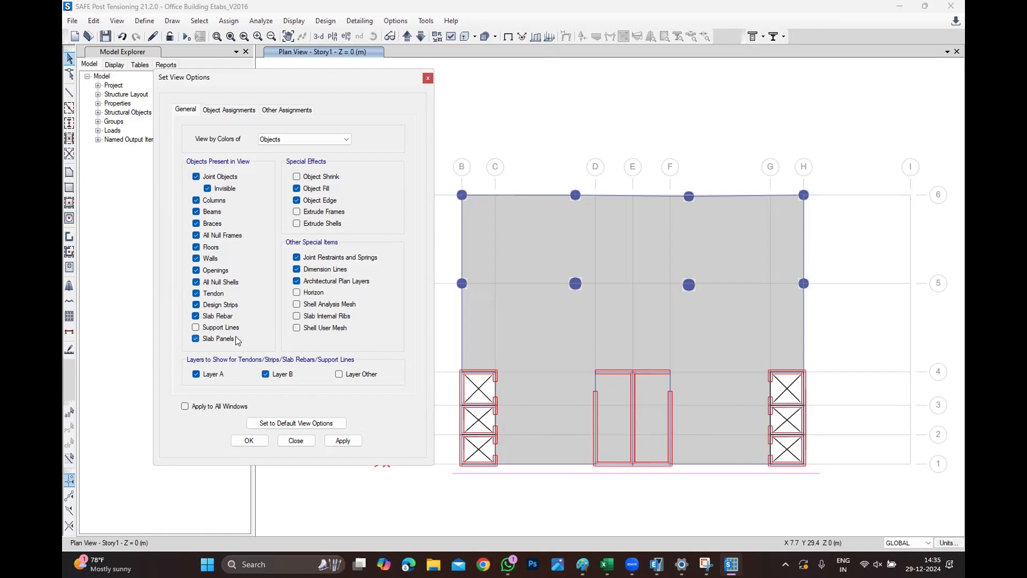
pyautogui.click(227, 108)
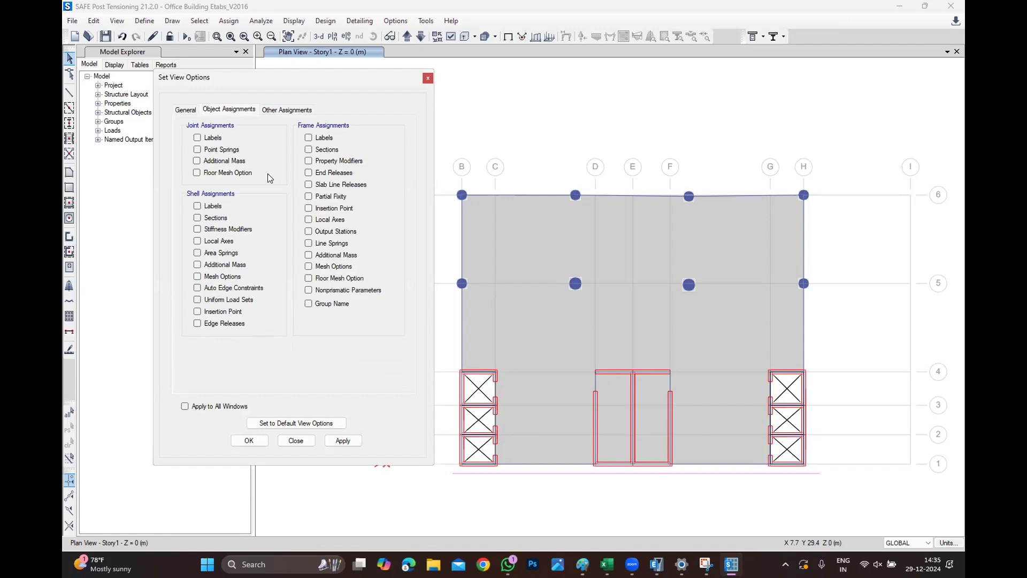
pyautogui.click(303, 109)
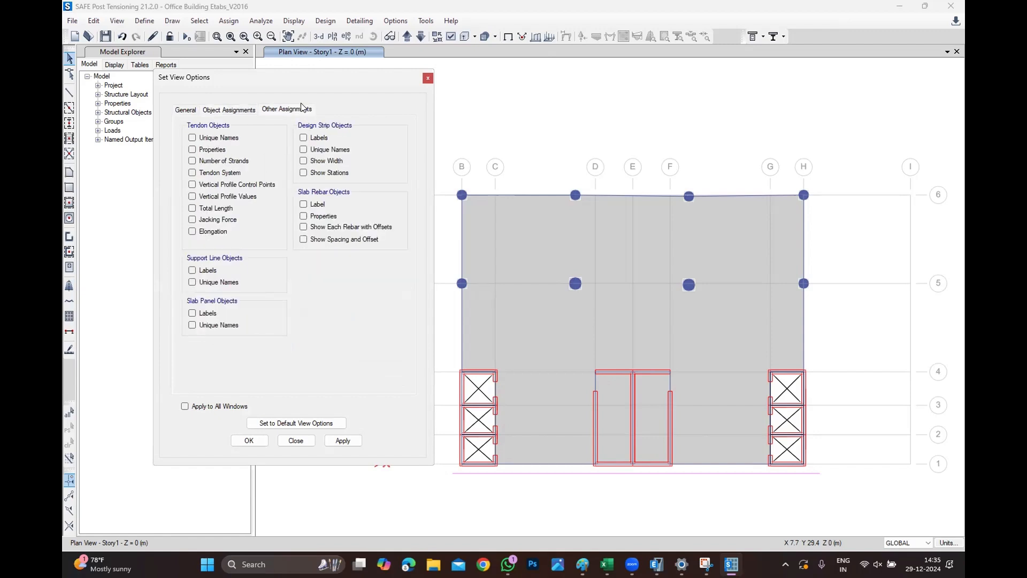
pyautogui.click(315, 161)
pyautogui.click(248, 440)
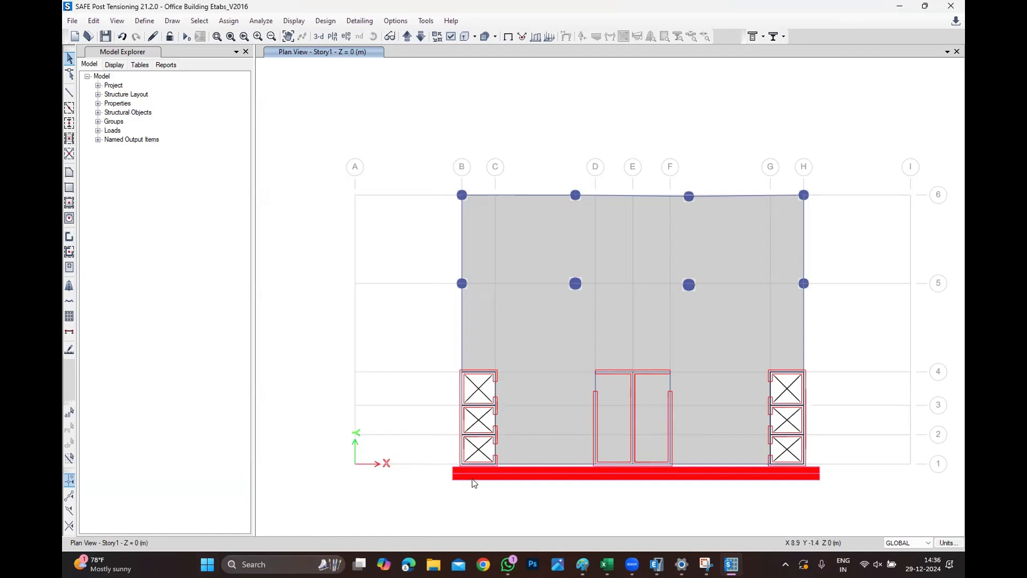
pyautogui.scroll(5, 466, 481)
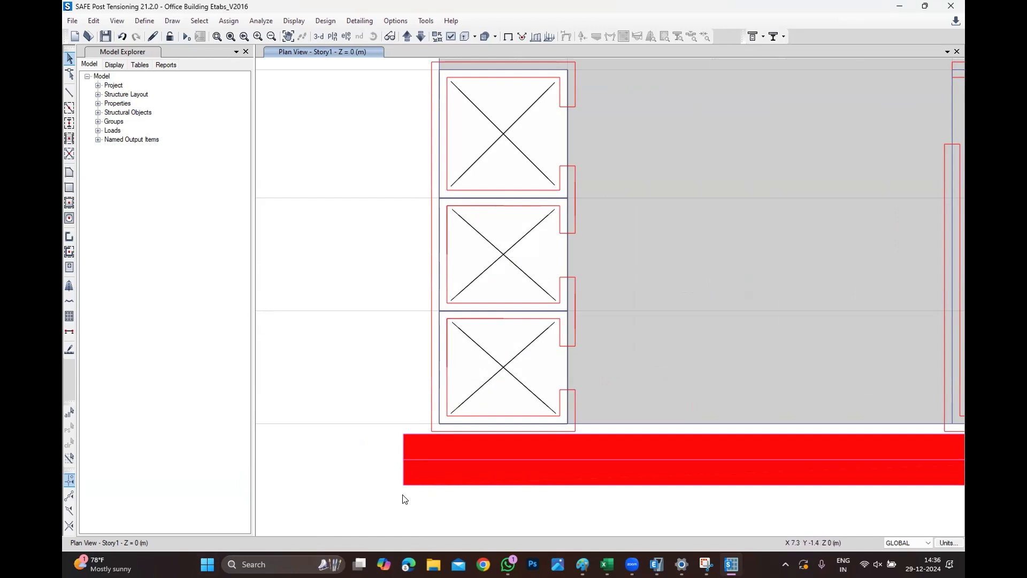
pyautogui.scroll(-4, 401, 500)
pyautogui.scroll(2, 877, 435)
pyautogui.scroll(3, 878, 435)
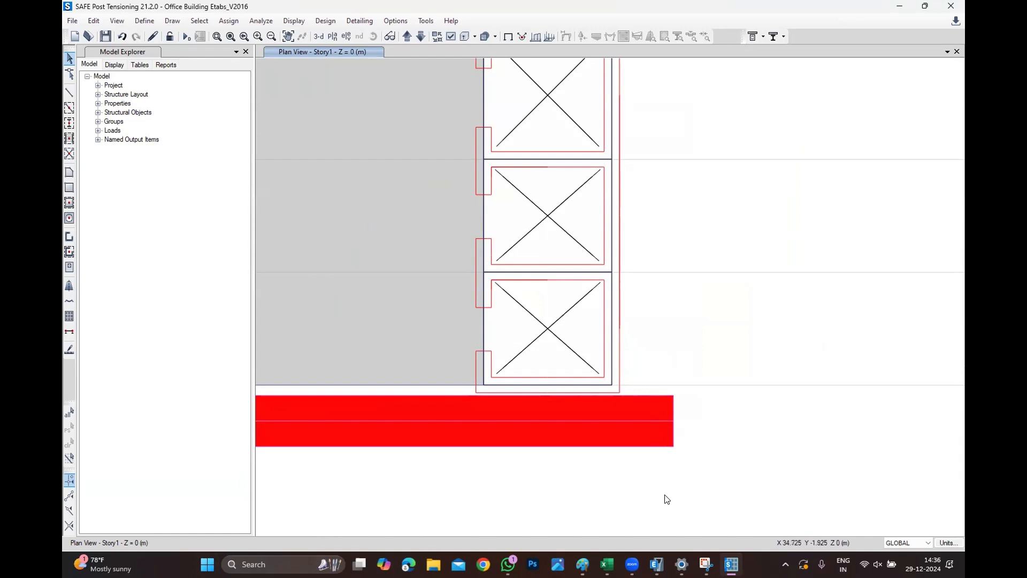
pyautogui.moveTo(632, 563)
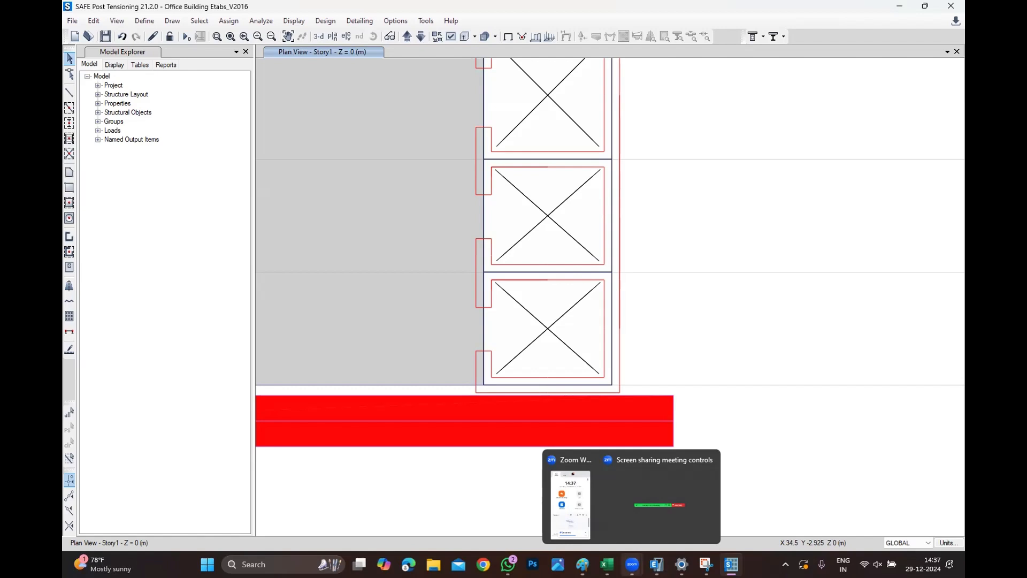
# Turn the design strip width display back off and return to the full plan view.
pyautogui.click(443, 37)
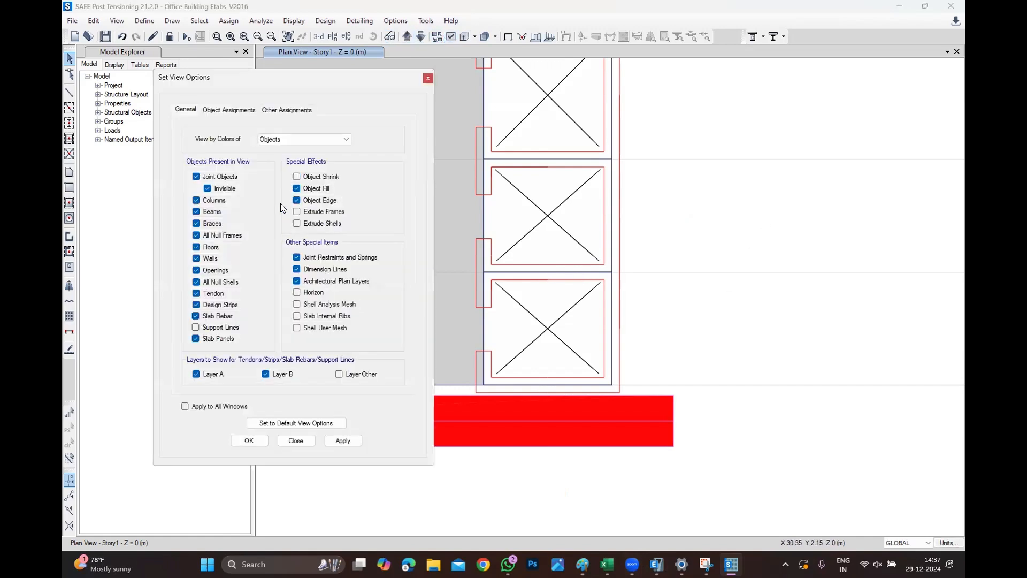
pyautogui.click(268, 110)
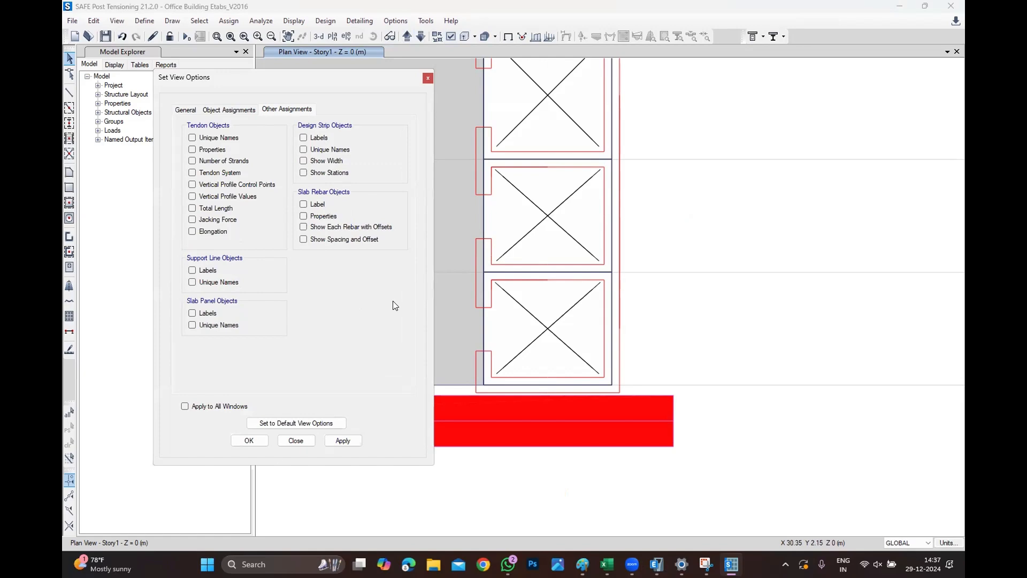
pyautogui.click(250, 440)
pyautogui.scroll(-2, 823, 360)
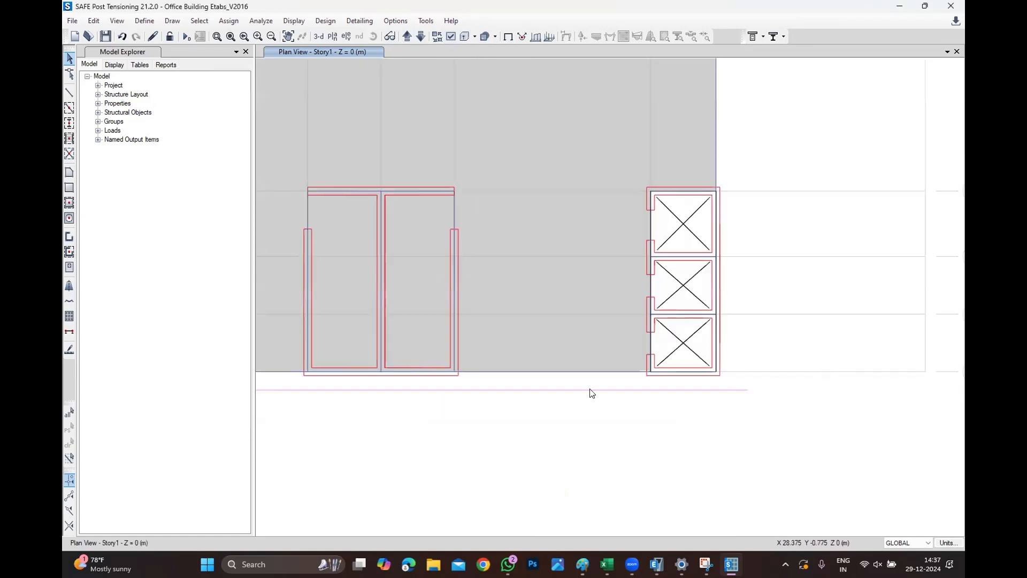
pyautogui.scroll(-4, 592, 393)
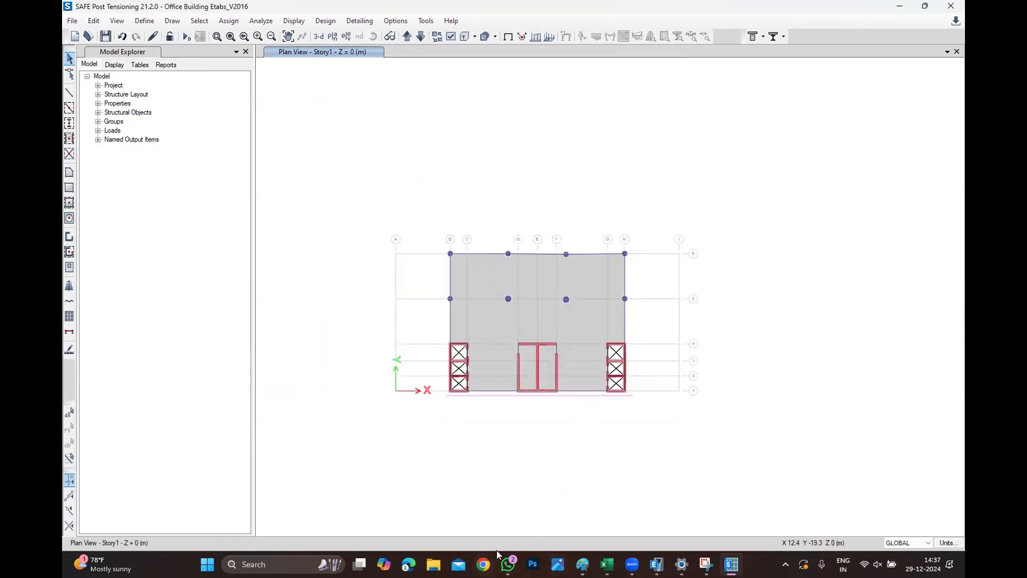
pyautogui.click(508, 563)
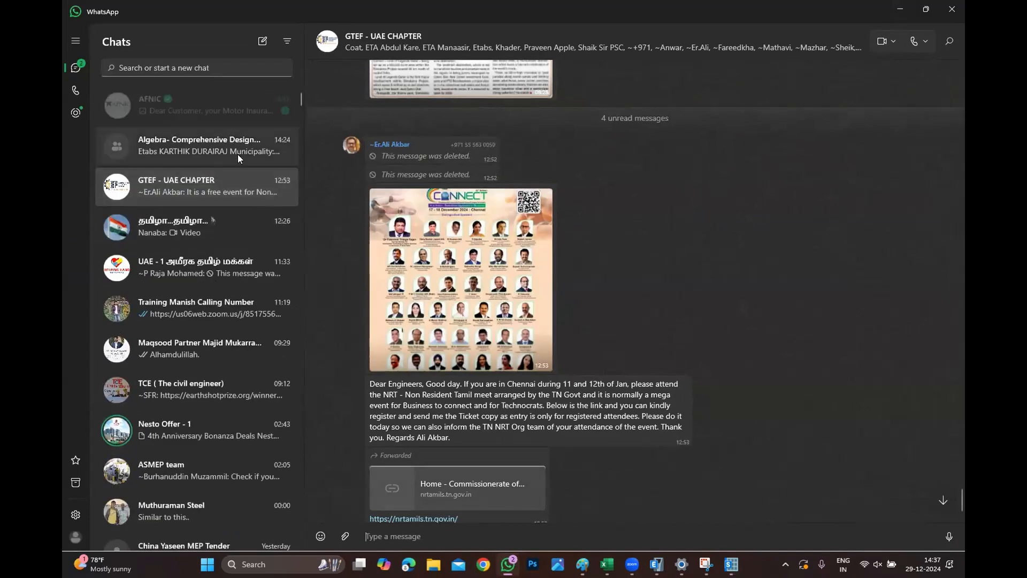
pyautogui.click(217, 109)
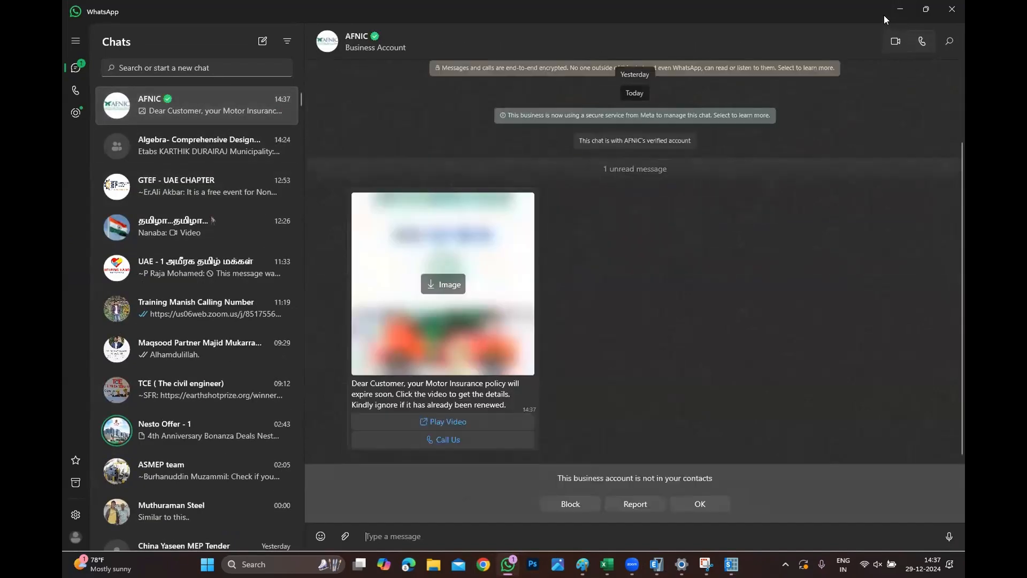
pyautogui.click(900, 9)
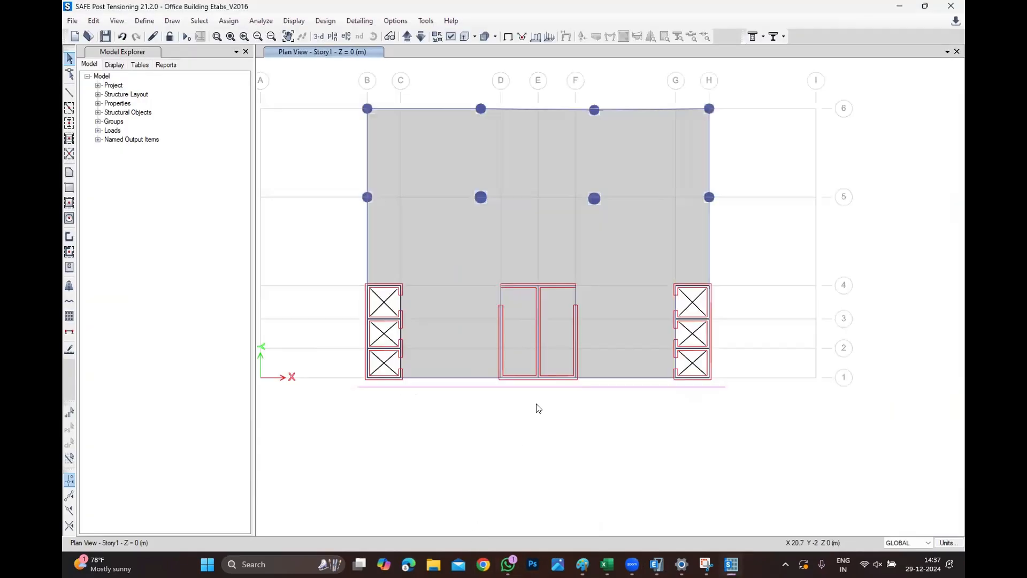
# Replicate the design strip along grid line 1 22 times at 1 m spacing in the y direction.
pyautogui.click(540, 392)
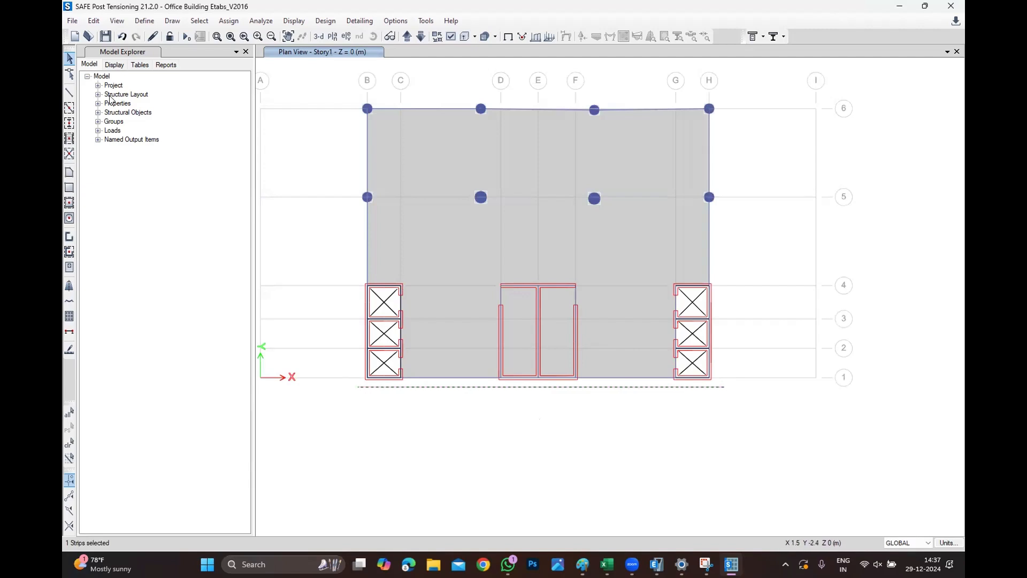
pyautogui.click(94, 21)
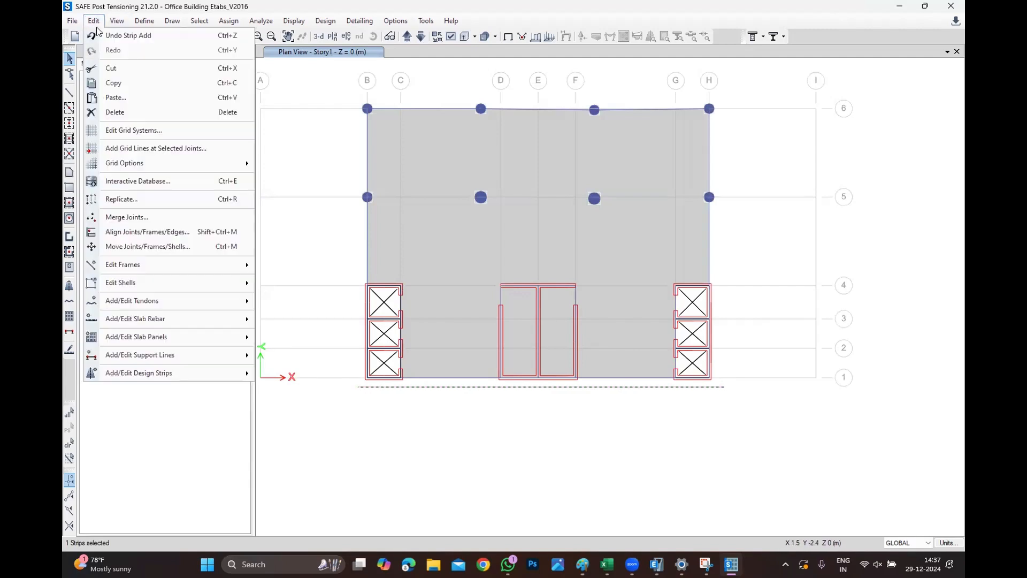
pyautogui.click(109, 202)
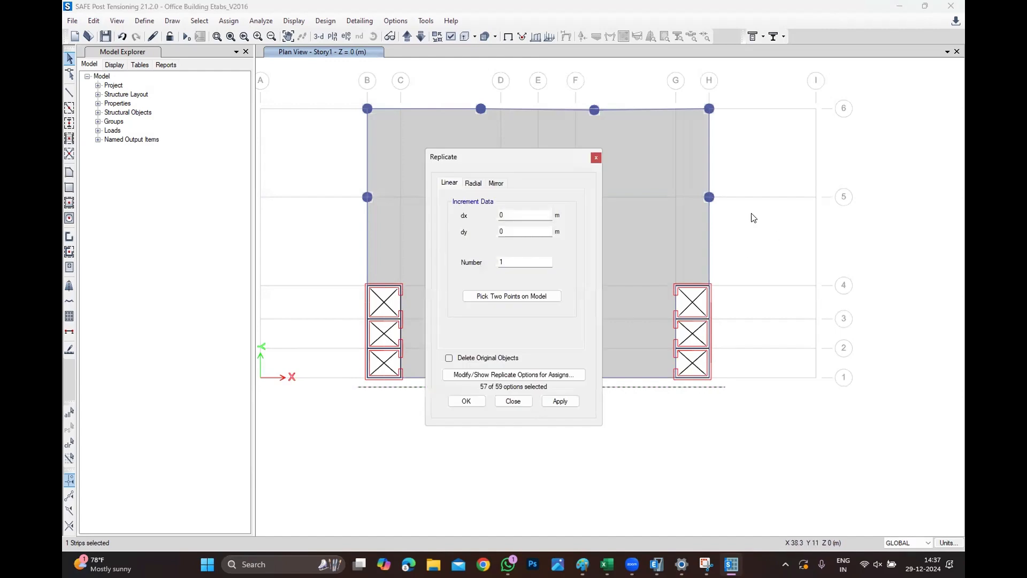
pyautogui.moveTo(527, 164); pyautogui.dragTo(885, 149)
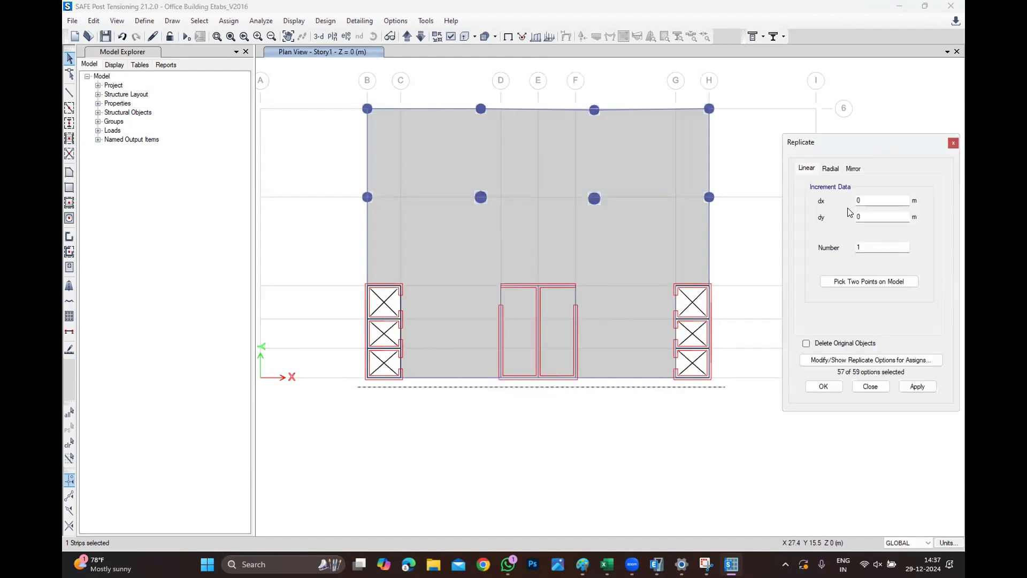
pyautogui.doubleClick(879, 217)
pyautogui.write('1')
pyautogui.press('Tab')
pyautogui.write('22')
pyautogui.click(838, 388)
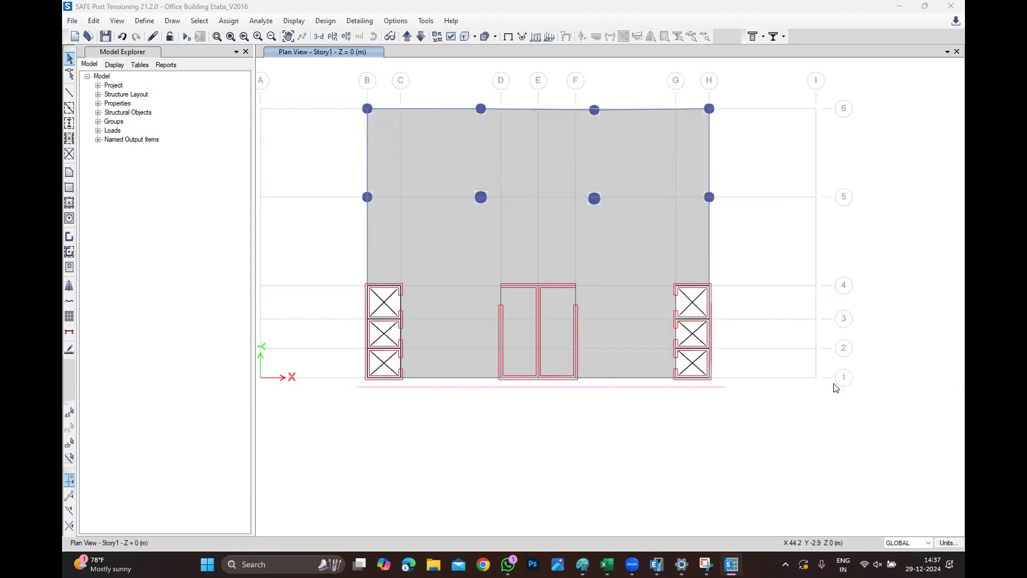
# Draw a layer B design strip vertically just left of grid B, from below grid 1 to above grid 6, about 22.8 m long.
pyautogui.scroll(1, 529, 80)
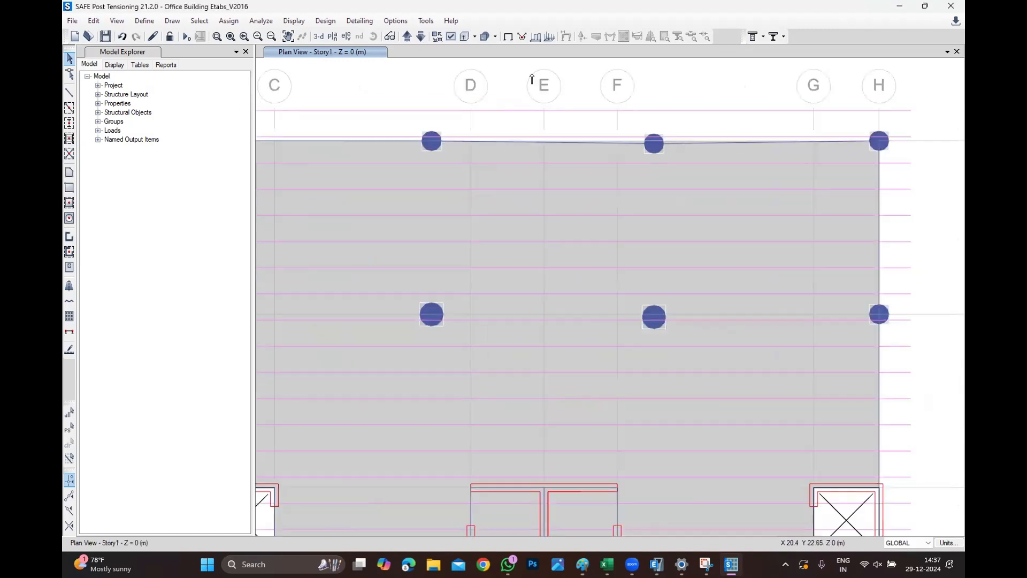
pyautogui.scroll(-1, 530, 166)
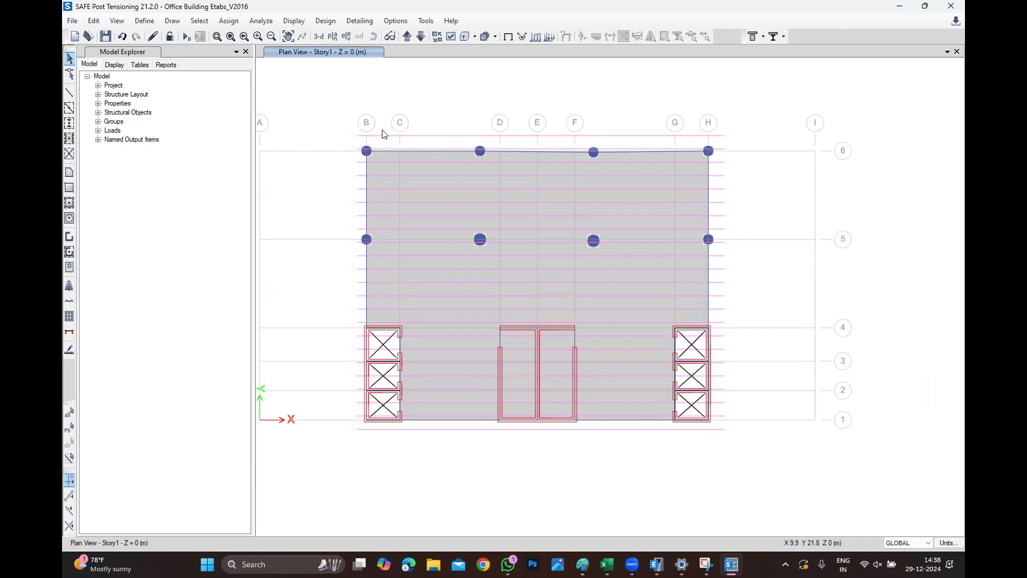
pyautogui.click(172, 21)
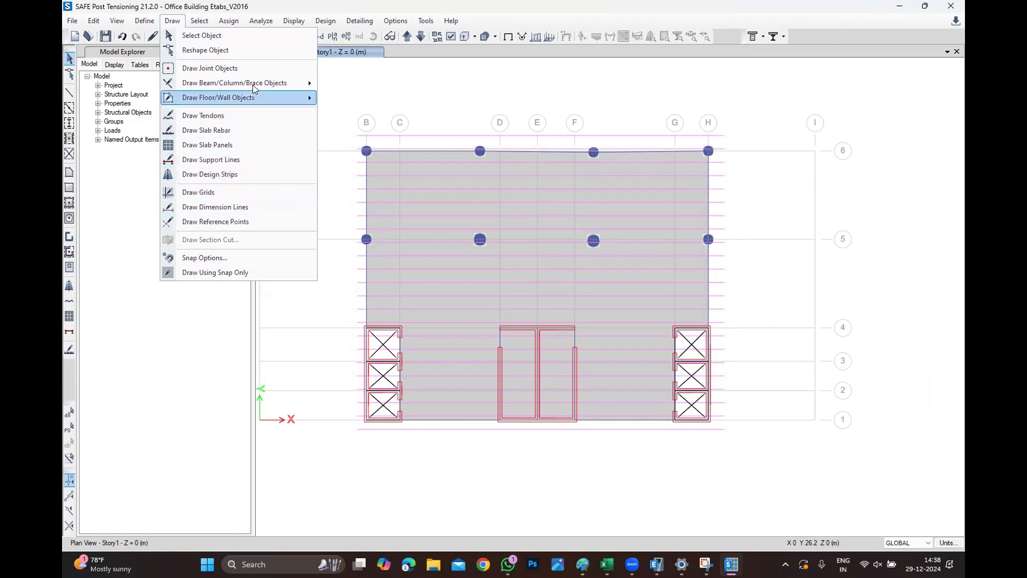
pyautogui.click(227, 176)
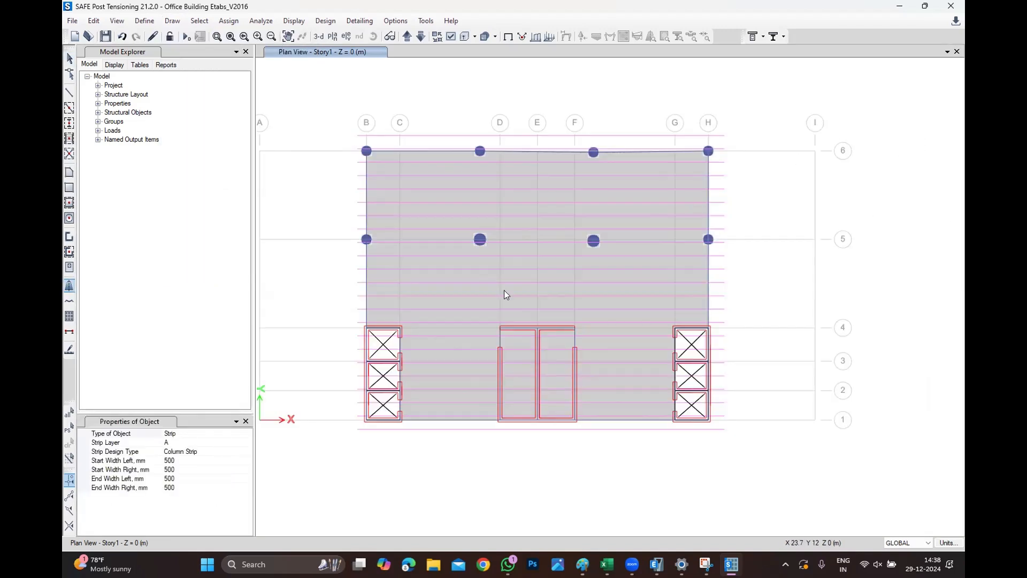
pyautogui.click(190, 442)
pyautogui.click(247, 443)
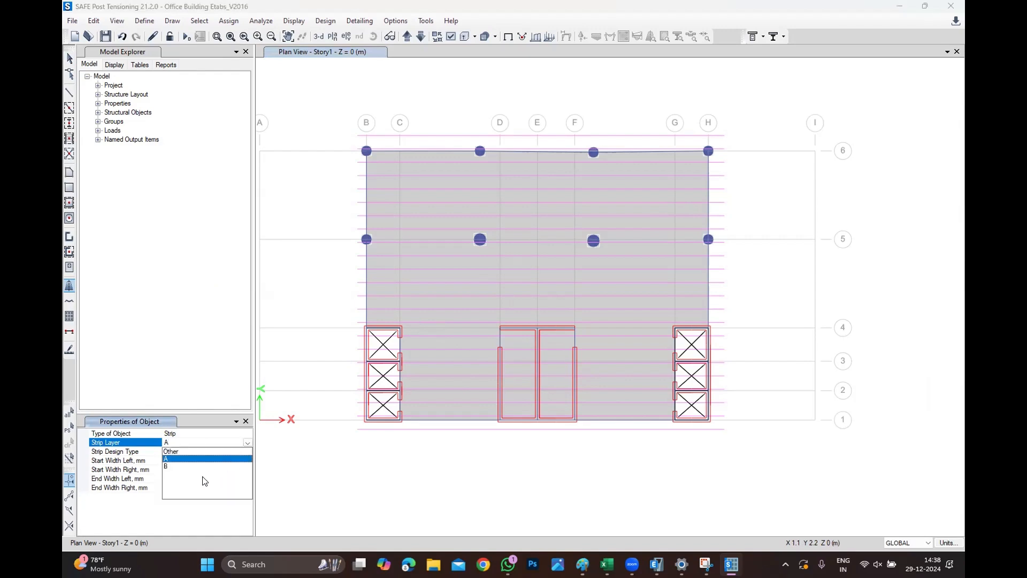
pyautogui.click(196, 460)
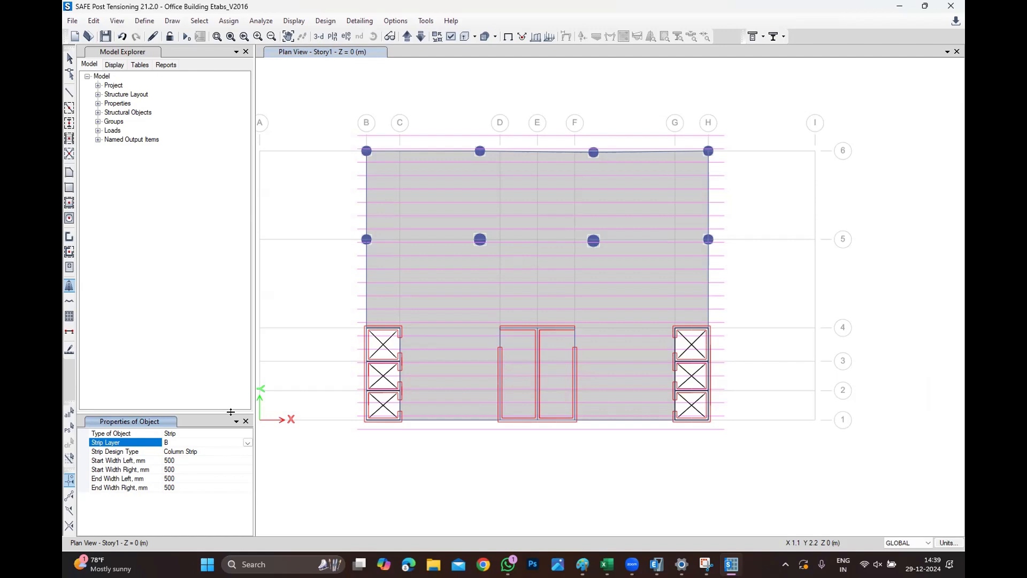
pyautogui.click(355, 430)
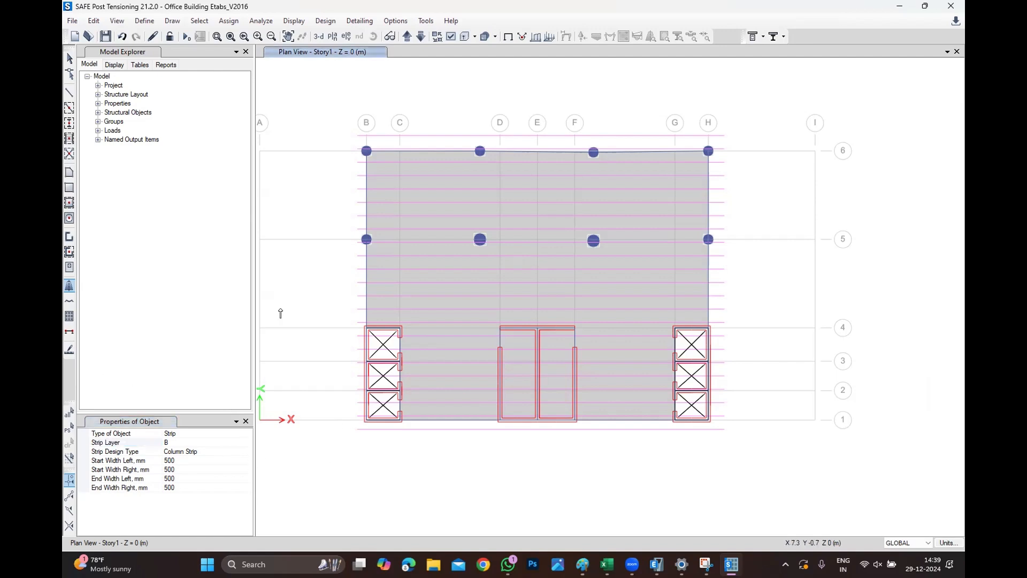
pyautogui.click(357, 135)
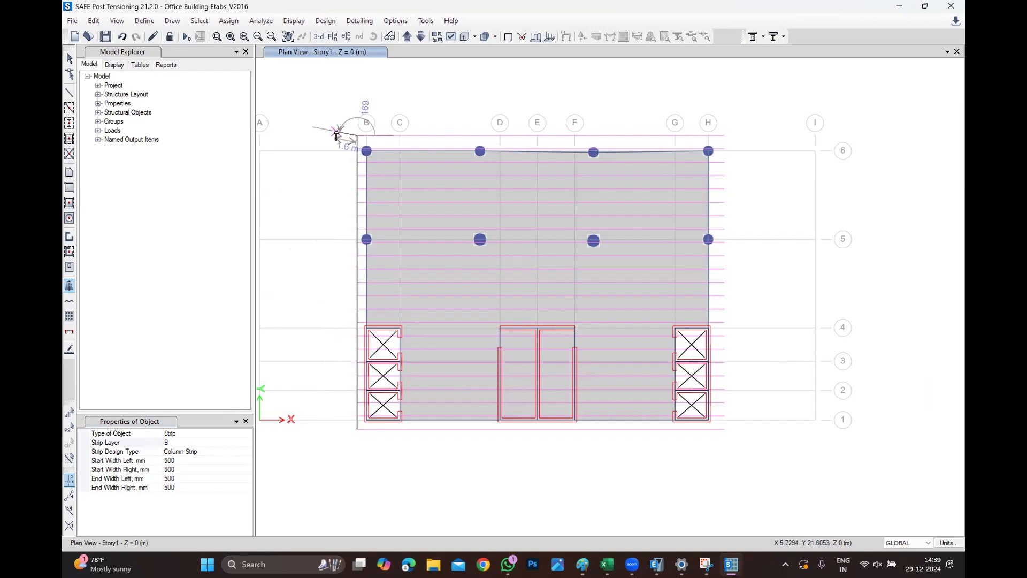
pyautogui.press('Escape')
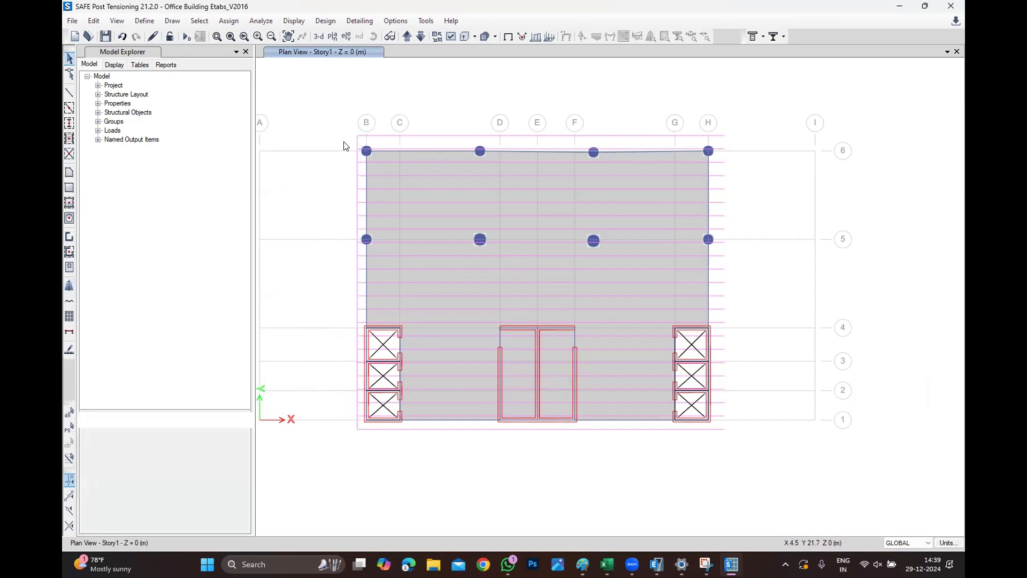
# Replicate the selected vertical strip 22 times at 1 m spacing in the x direction.
pyautogui.scroll(5, 345, 146)
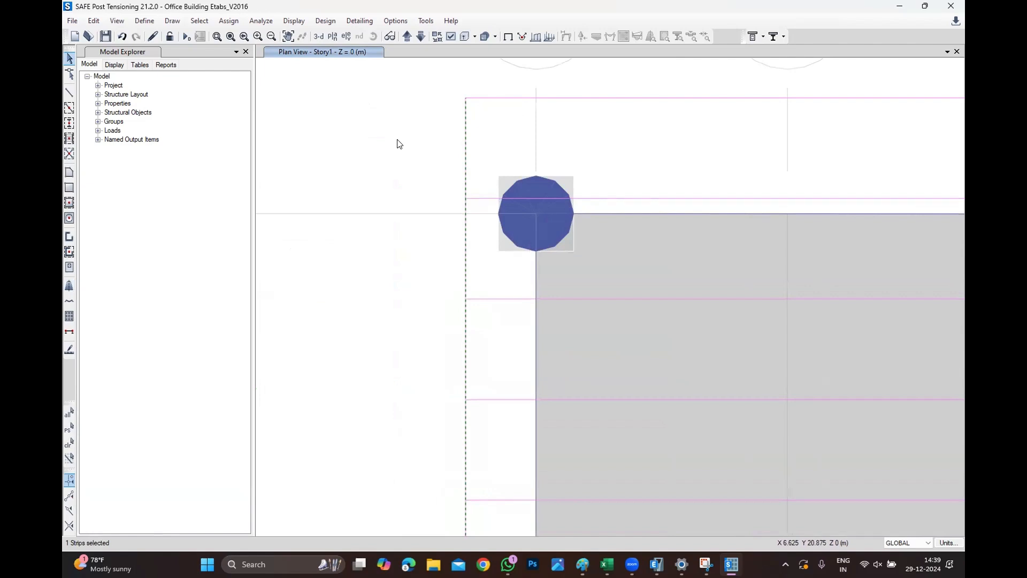
pyautogui.click(94, 20)
pyautogui.click(123, 199)
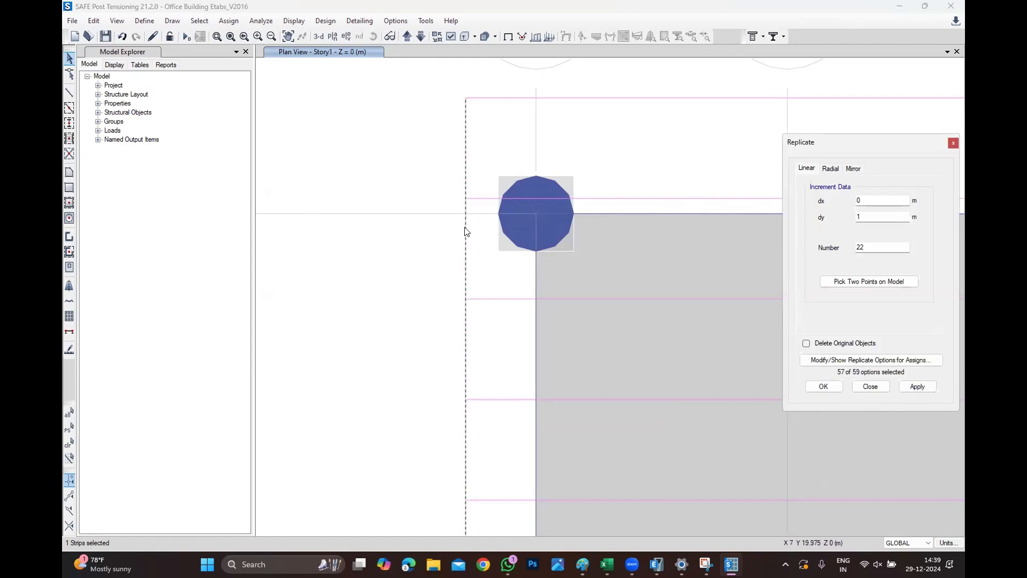
pyautogui.moveTo(866, 199); pyautogui.dragTo(802, 200)
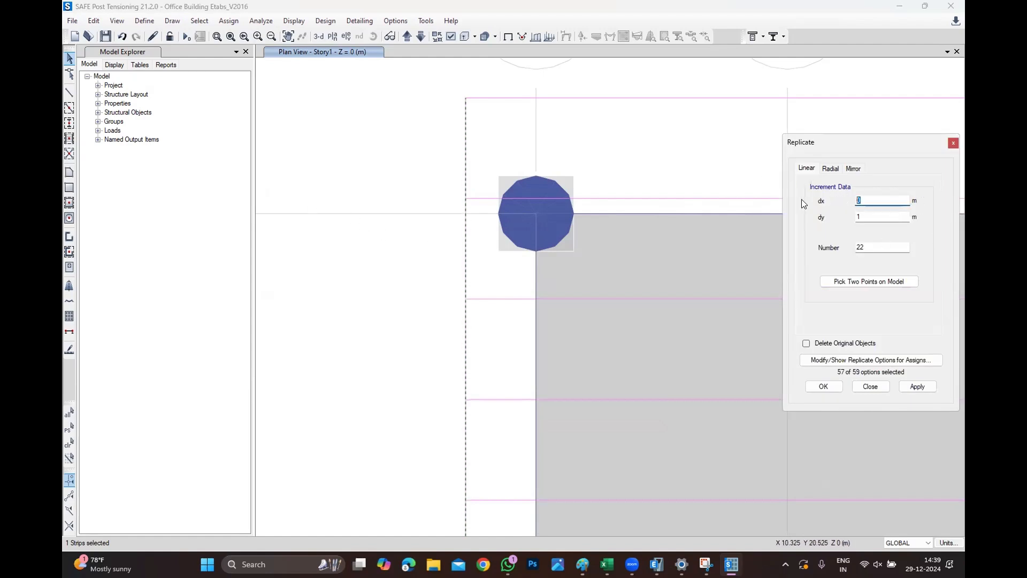
pyautogui.write('1')
pyautogui.press('Tab')
pyautogui.write('0')
pyautogui.click(823, 387)
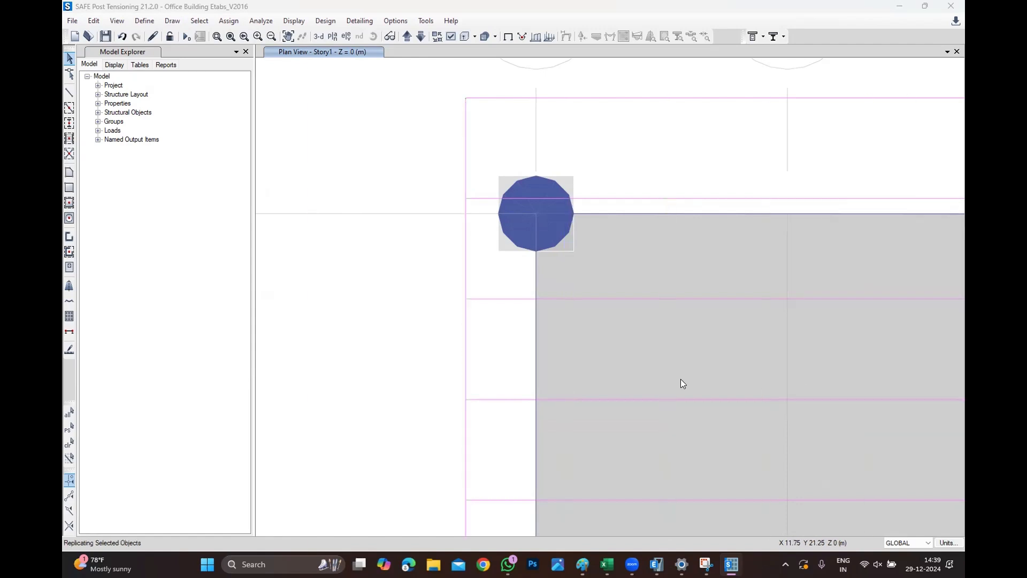
# Replicate the vertical strip between grids F and G 10 more times at 1 m spacing in x.
pyautogui.scroll(-5, 434, 281)
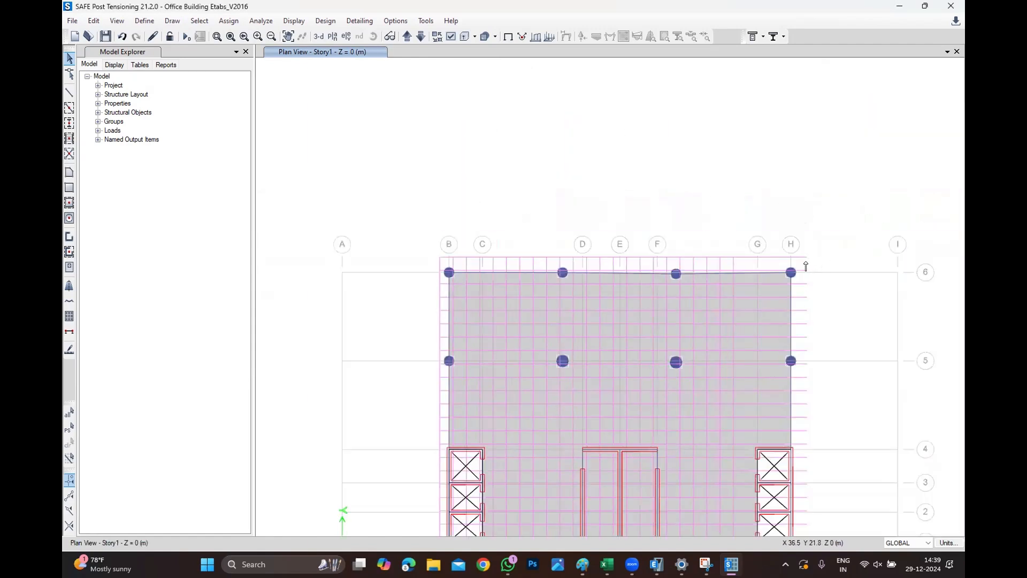
pyautogui.scroll(4, 804, 270)
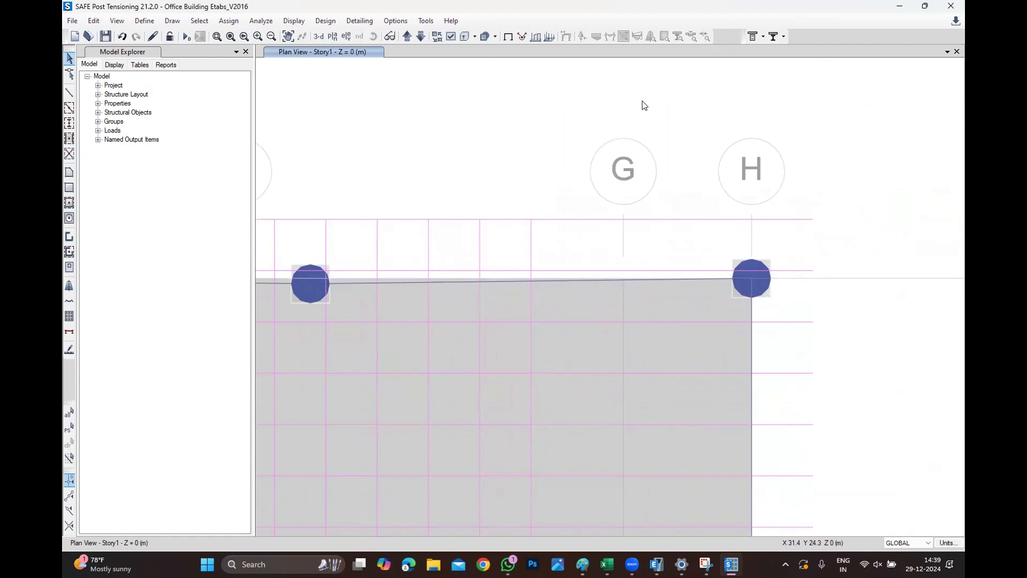
pyautogui.scroll(-4, 637, 217)
pyautogui.scroll(4, 591, 220)
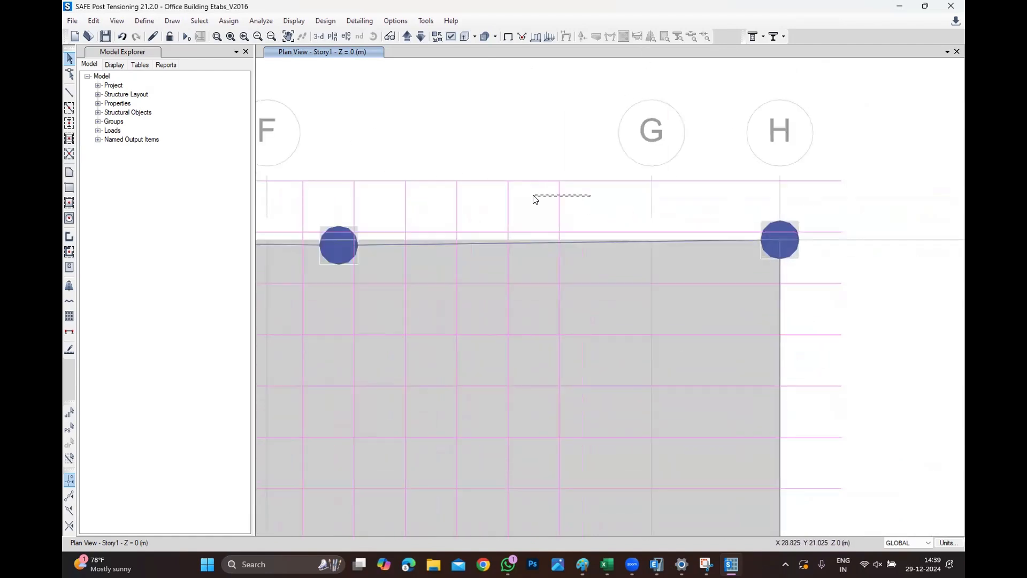
pyautogui.click(559, 204)
pyautogui.click(93, 20)
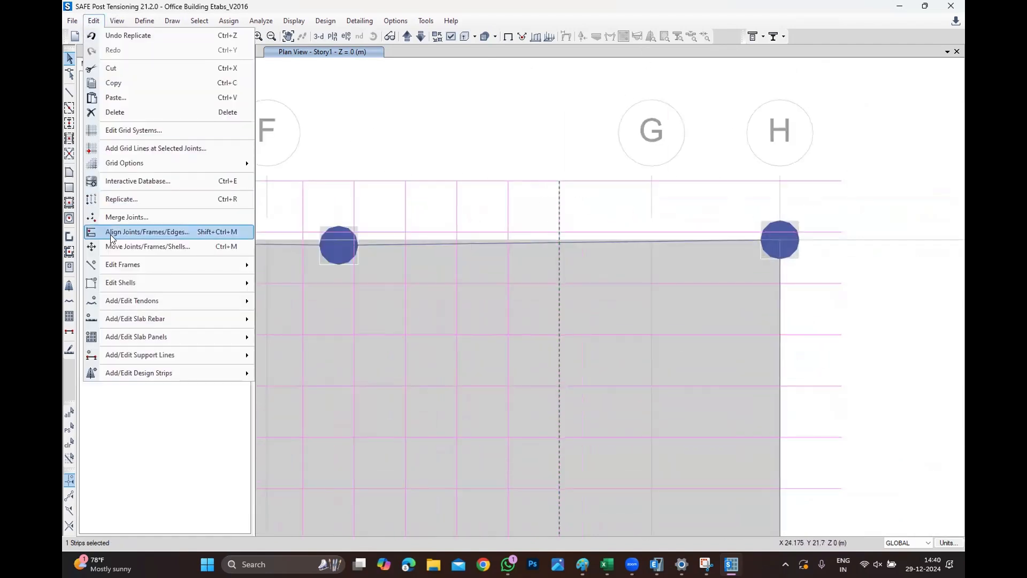
pyautogui.click(142, 199)
pyautogui.doubleClick(862, 247)
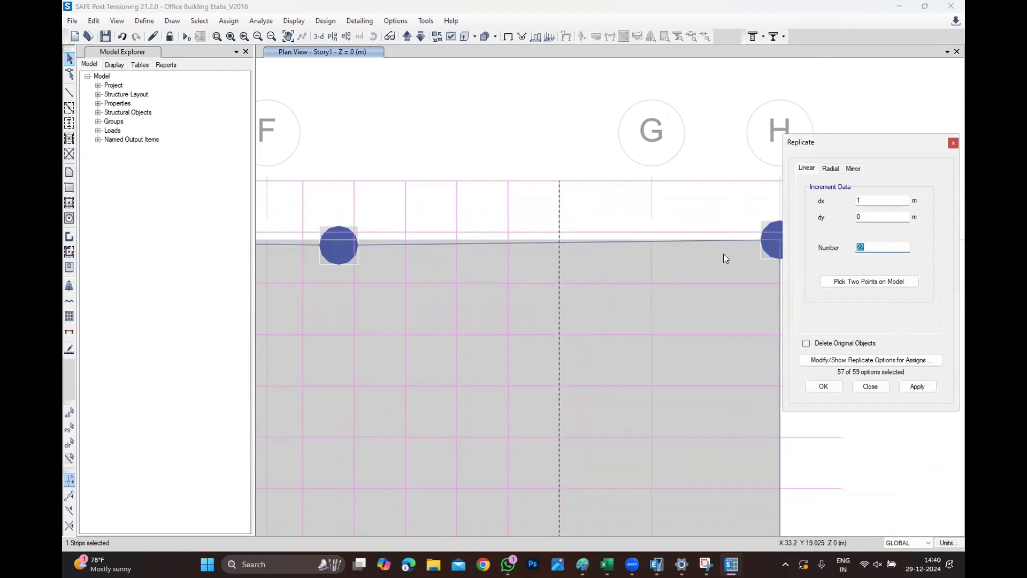
pyautogui.write('10')
pyautogui.click(823, 386)
# Select and delete the vertical design strips lying beyond grid H.
pyautogui.scroll(-4, 532, 169)
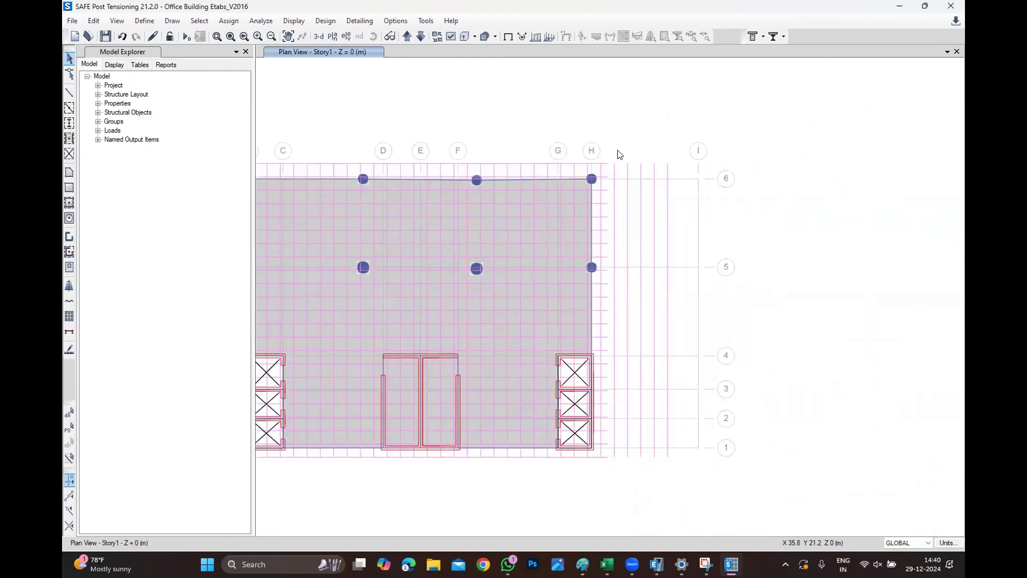
pyautogui.moveTo(609, 135); pyautogui.dragTo(783, 505)
pyautogui.press('Delete')
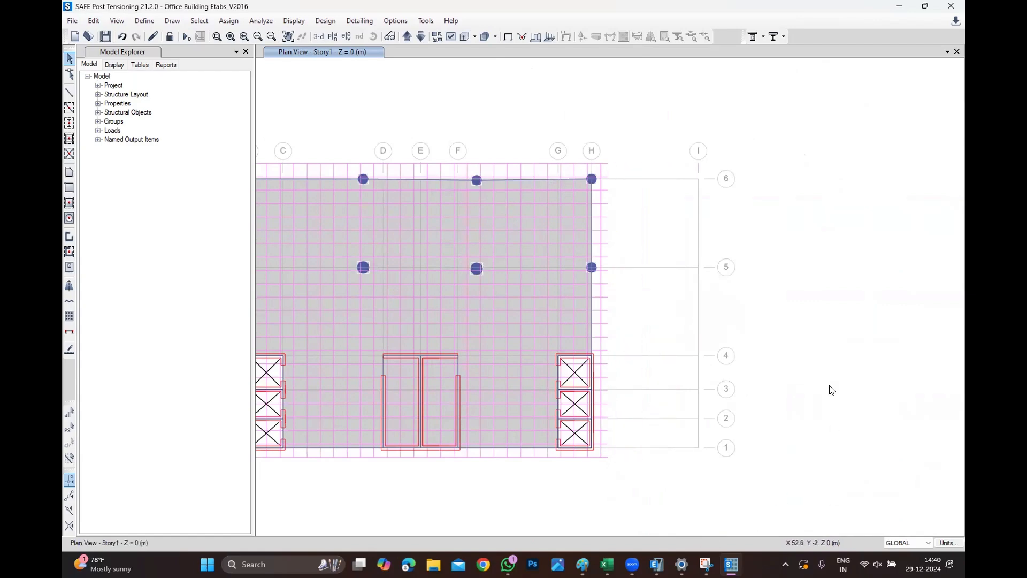
pyautogui.scroll(-2, 829, 390)
pyautogui.scroll(2, 686, 283)
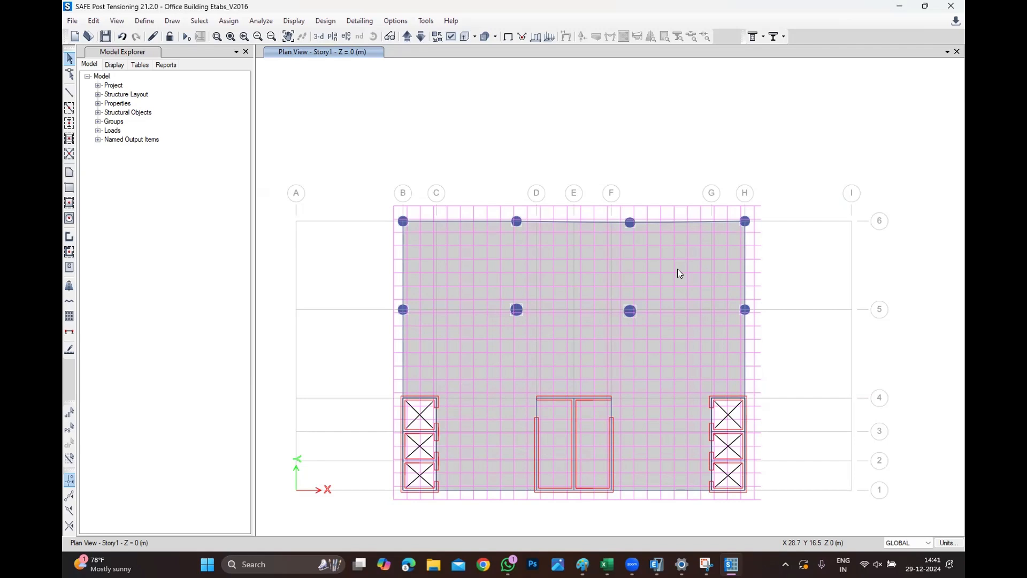
# Run the analysis and design, saving the model under the name Typical Slab.
pyautogui.click(263, 23)
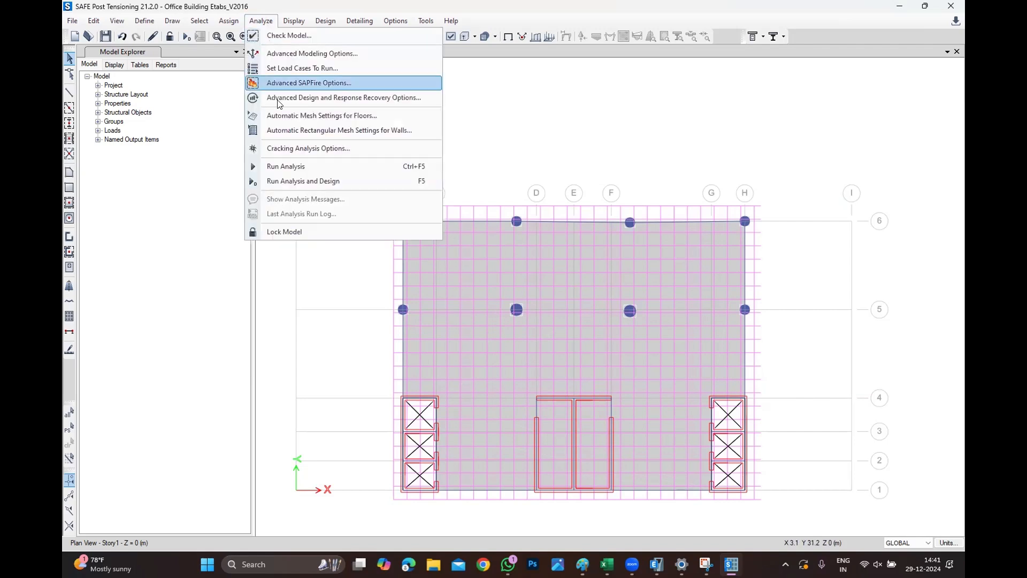
pyautogui.click(300, 181)
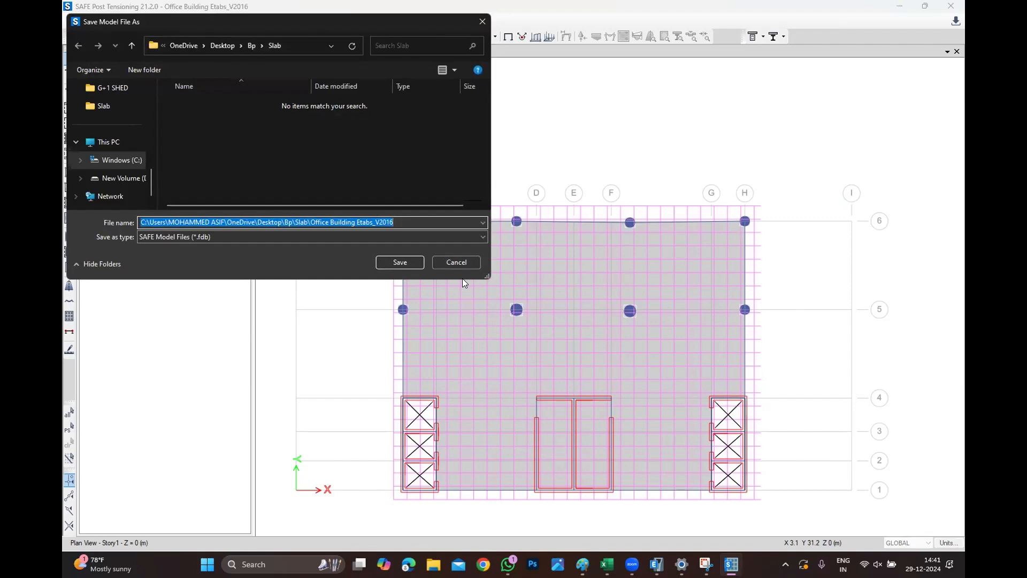
pyautogui.write('tTYP')
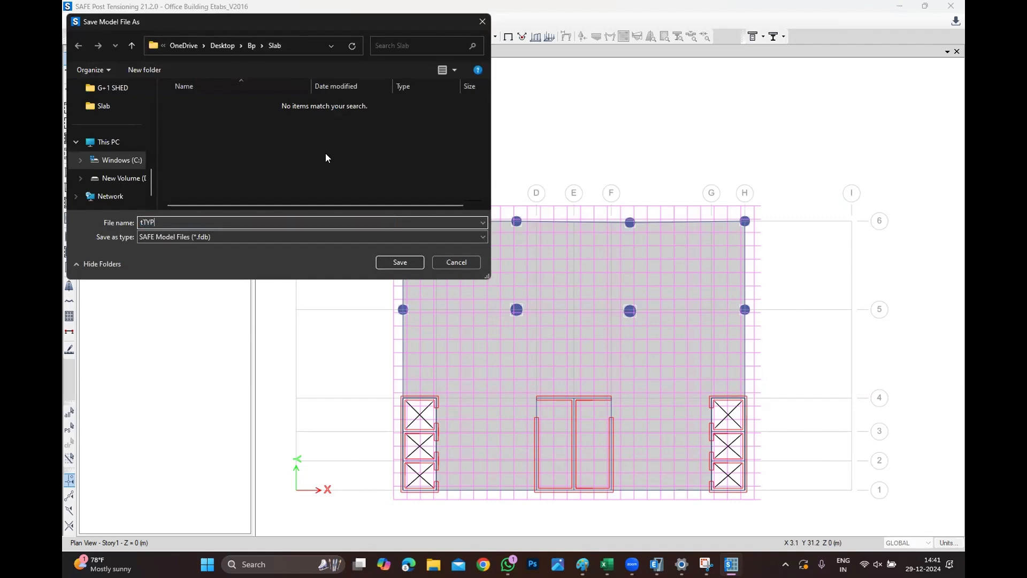
pyautogui.press('BackSpace')
pyautogui.press('BackSpace')
pyautogui.press('BackSpace')
pyautogui.press('BackSpace')
pyautogui.write('Typical Slab')
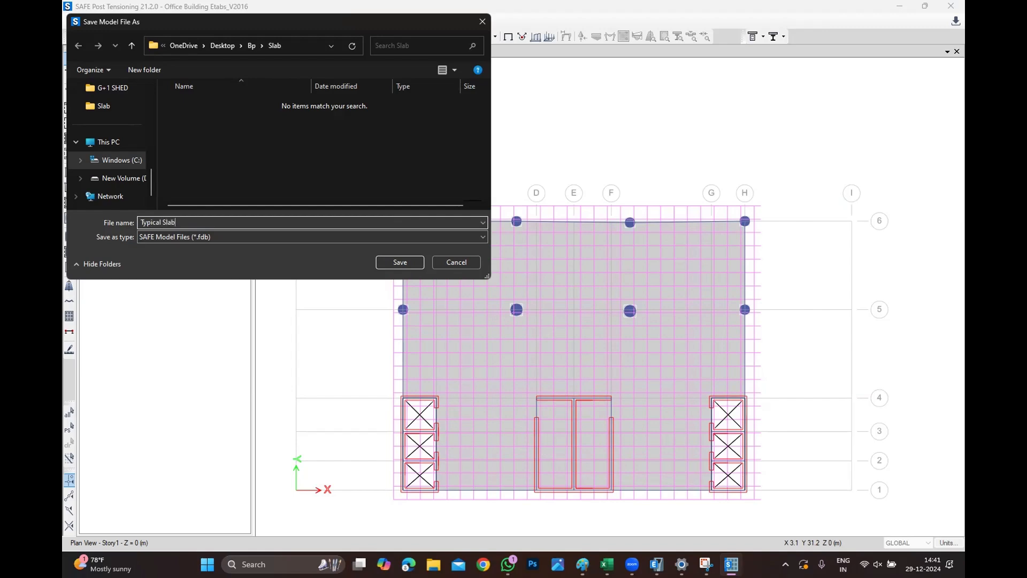
pyautogui.press('Return')
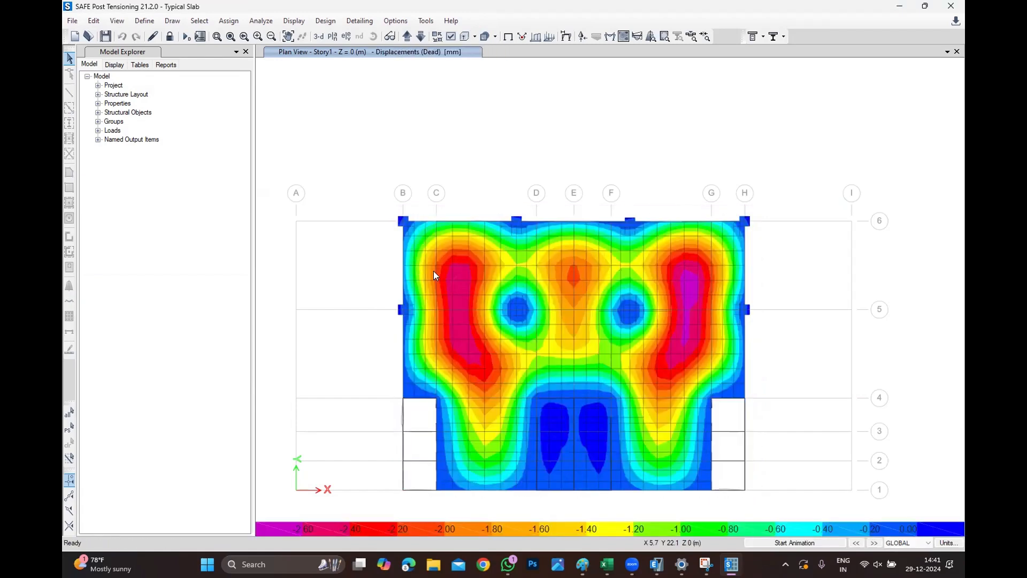
# View the dead-load displacement contours in 3D with the deformation animated, returning to plan view.
pyautogui.click(288, 36)
pyautogui.moveTo(371, 243); pyautogui.dragTo(376, 196)
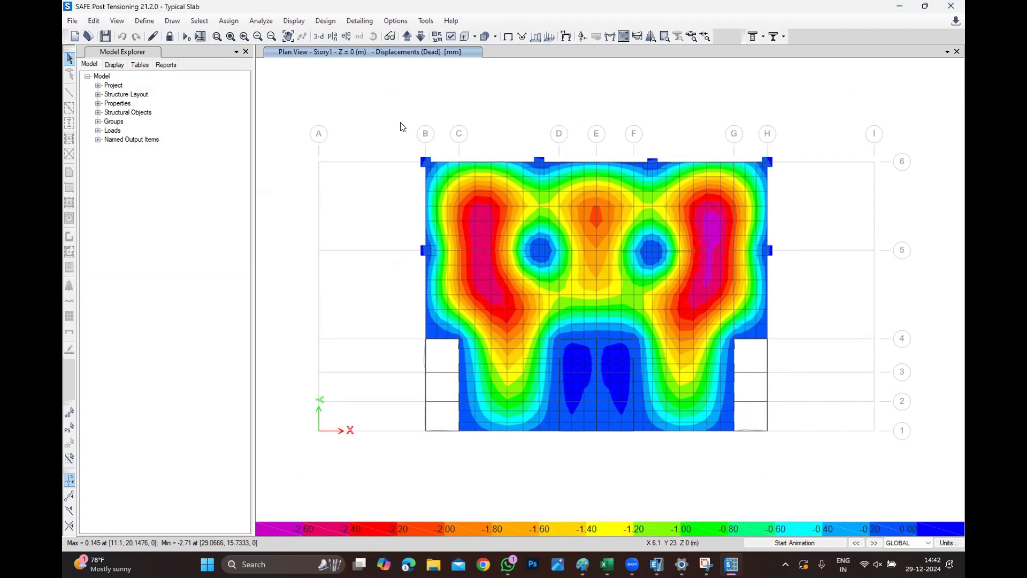
pyautogui.click(317, 36)
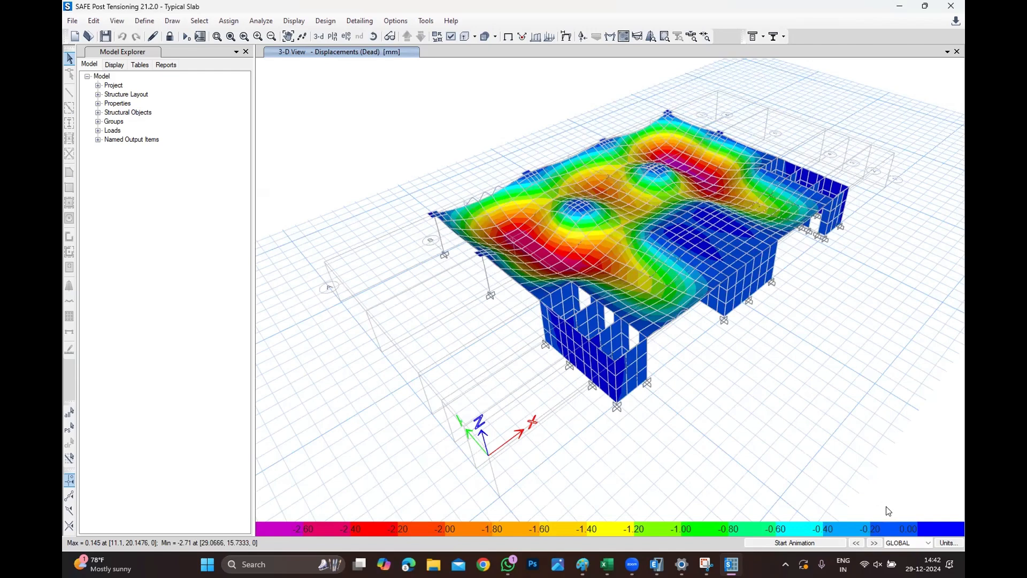
pyautogui.click(815, 539)
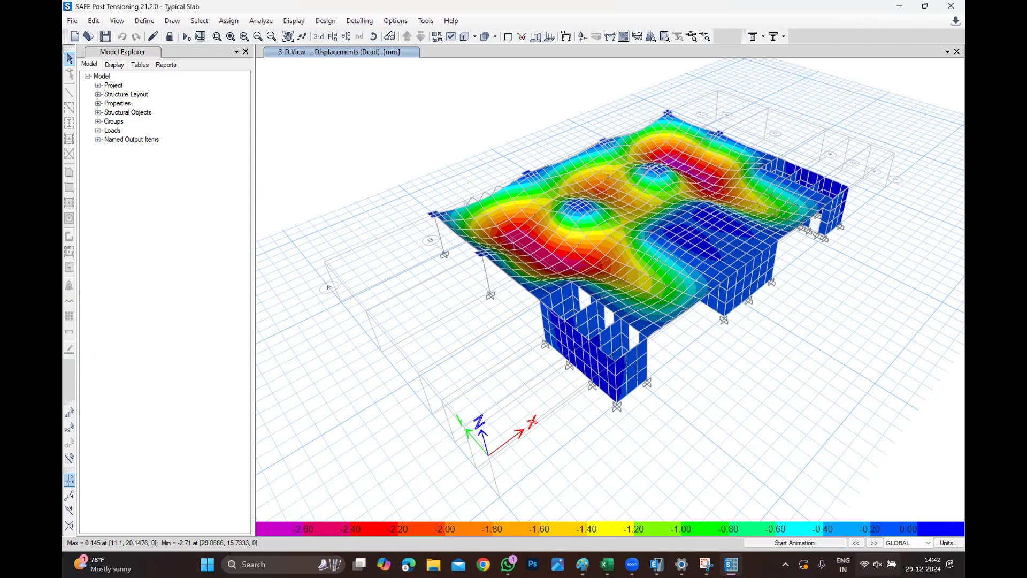
pyautogui.click(835, 543)
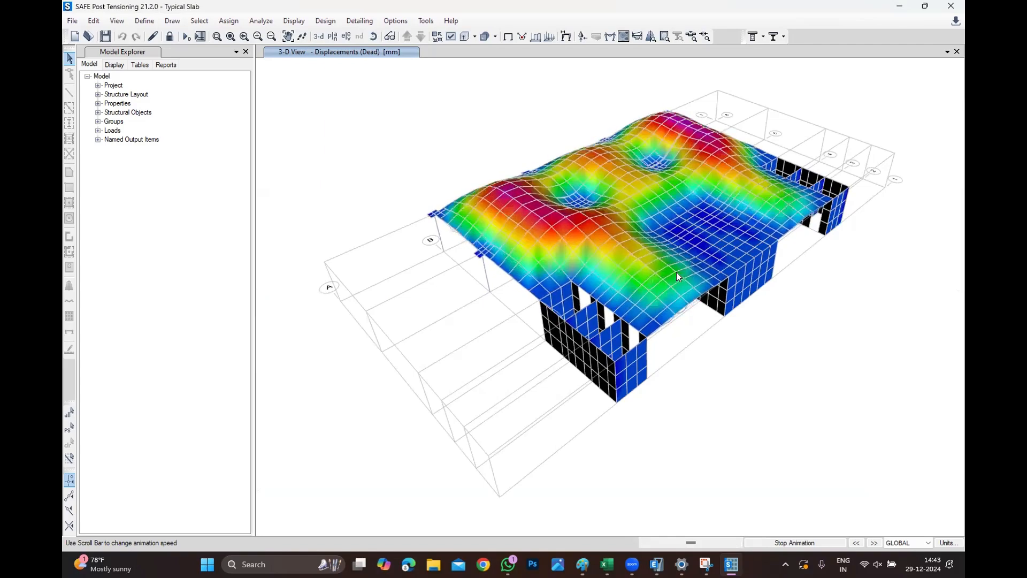
pyautogui.click(332, 37)
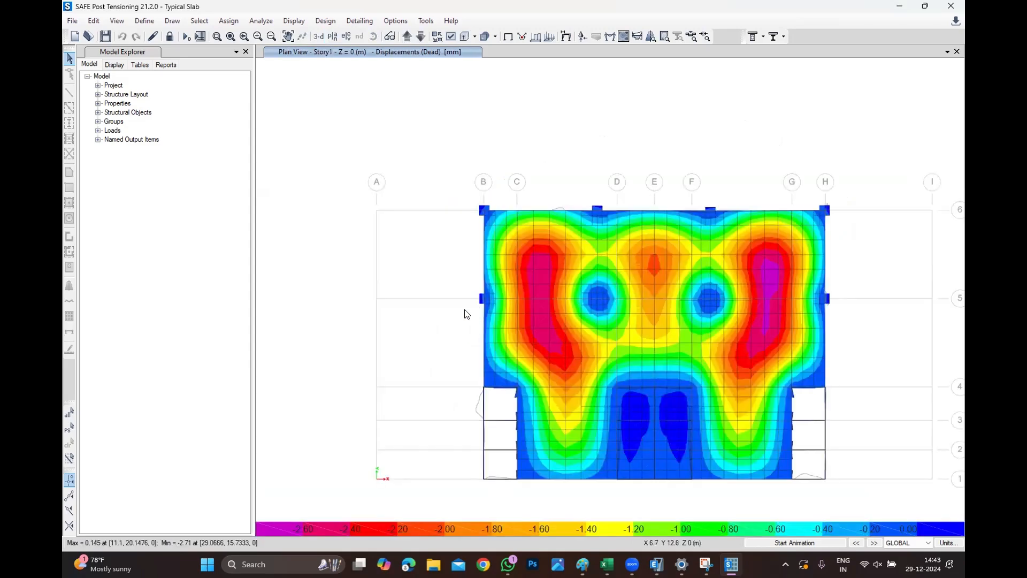
# Display the slab strip design with bottom rebar only, turning off the fill diagram and the reinforcing envelope diagram.
pyautogui.click(294, 21)
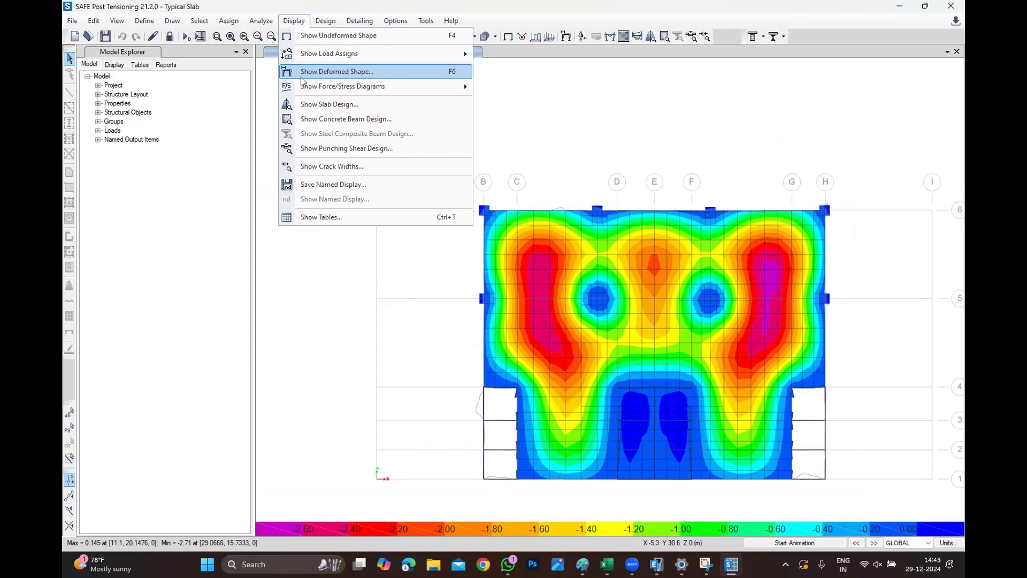
pyautogui.click(306, 106)
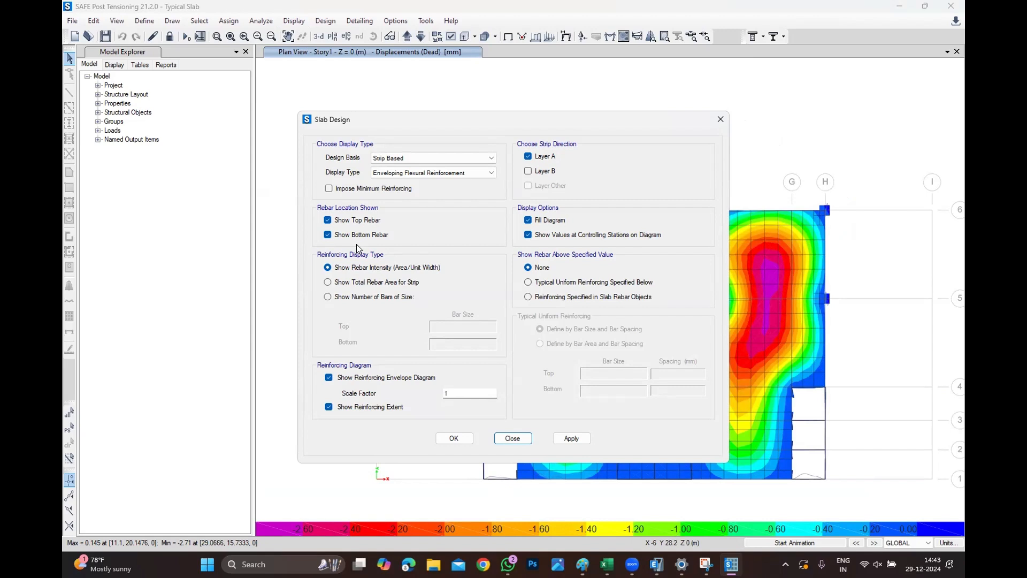
pyautogui.click(327, 220)
pyautogui.click(535, 222)
pyautogui.click(402, 378)
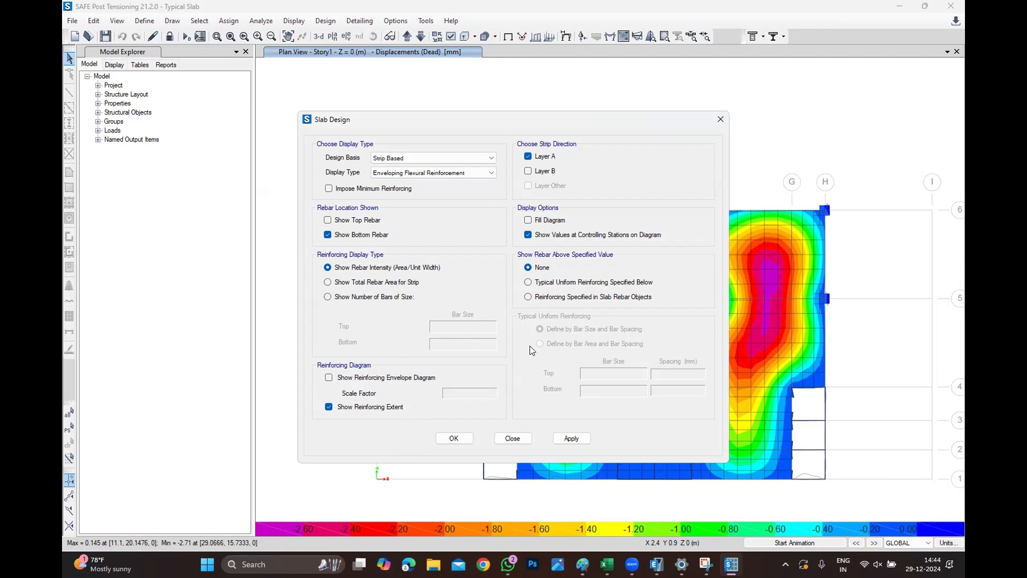
pyautogui.click(456, 440)
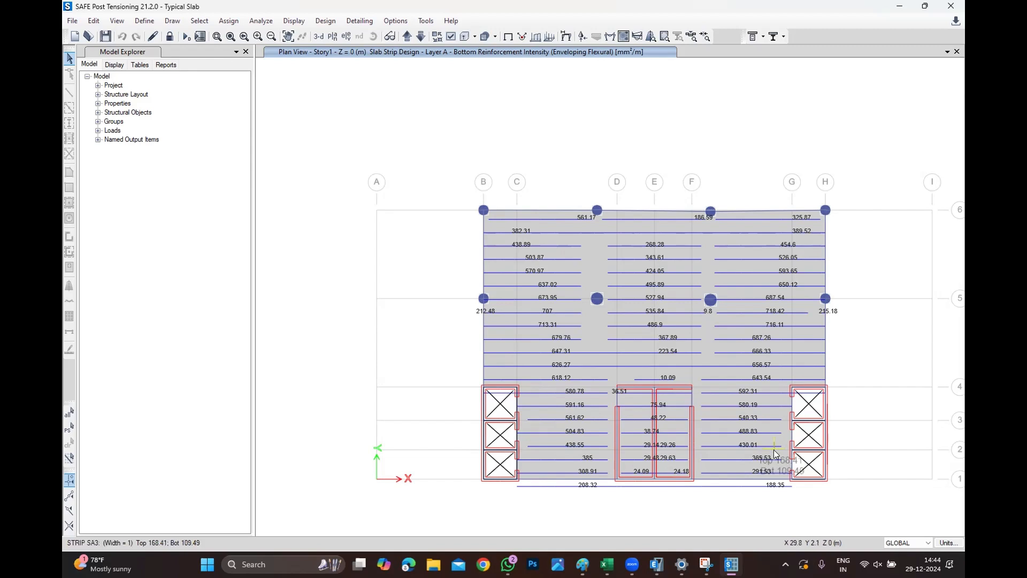
# Inspect the bottom reinforcement intensity values along the Layer A strips.
pyautogui.scroll(2, 798, 512)
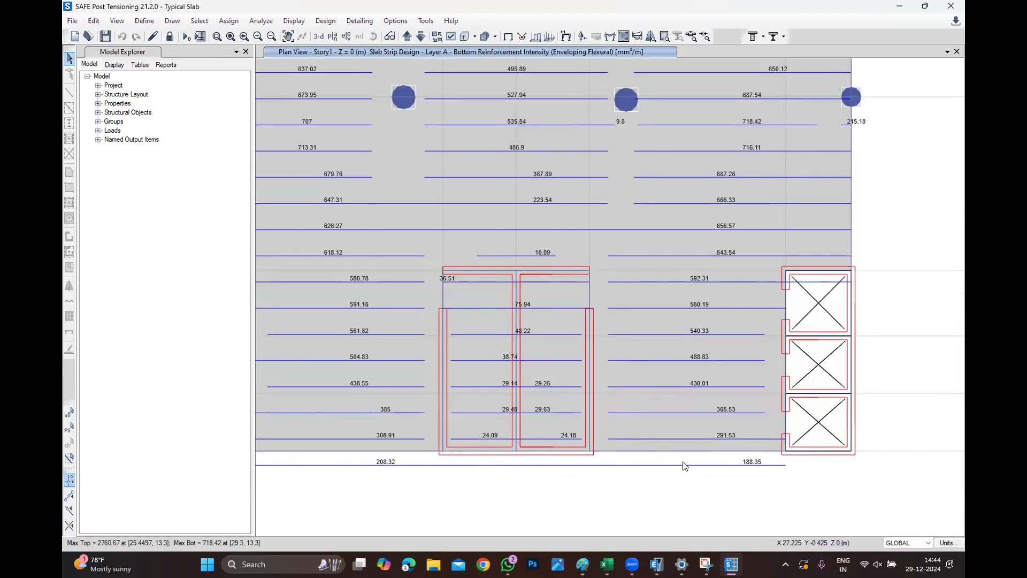
pyautogui.scroll(-2, 684, 466)
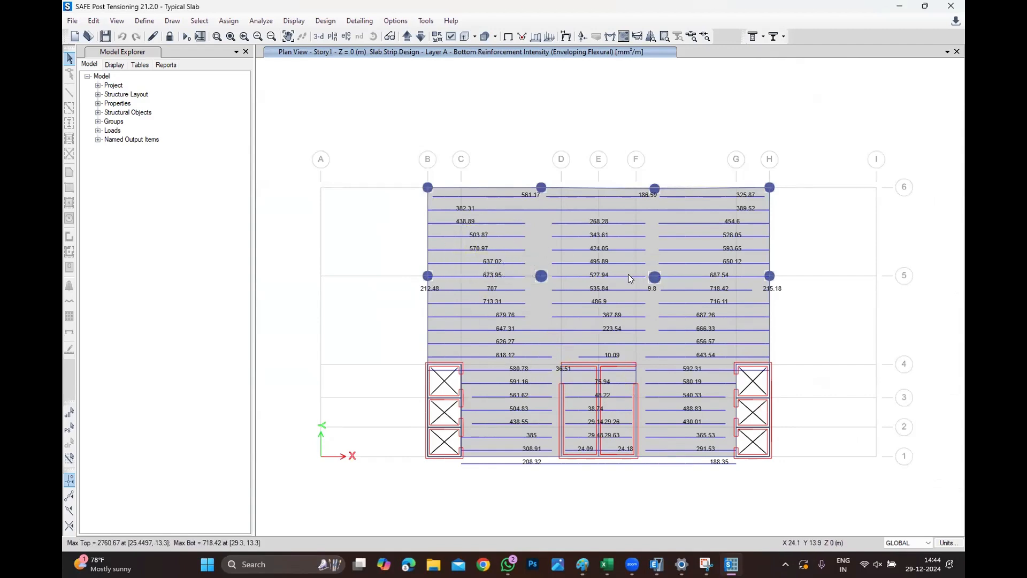
pyautogui.moveTo(606, 281)
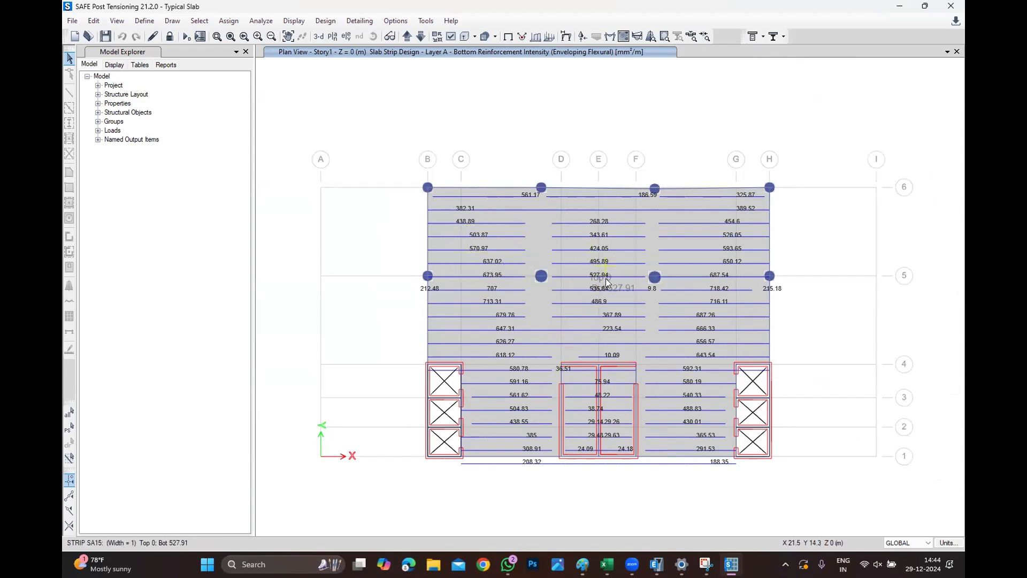
pyautogui.moveTo(613, 299)
pyautogui.moveTo(611, 336)
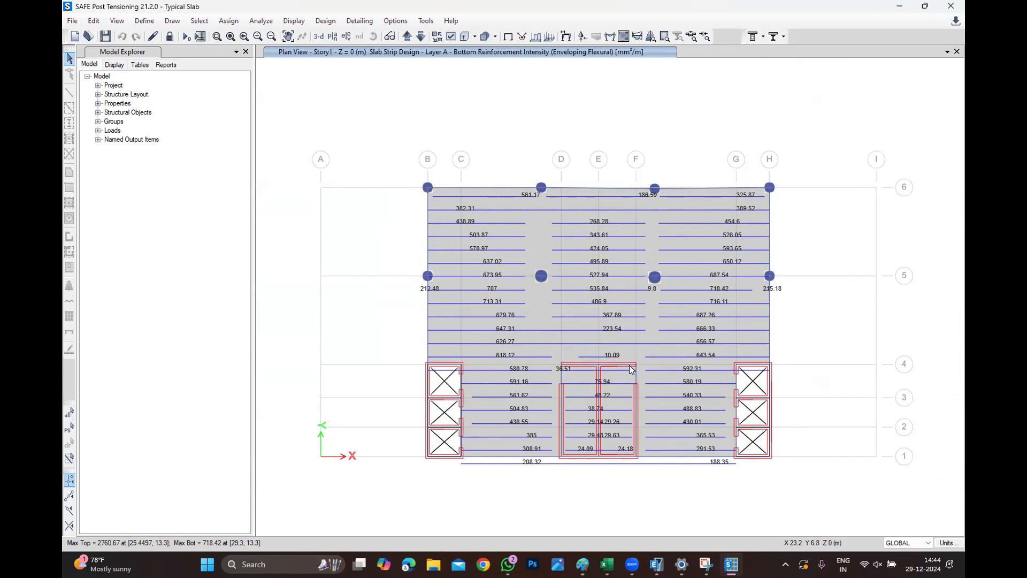
pyautogui.click(293, 20)
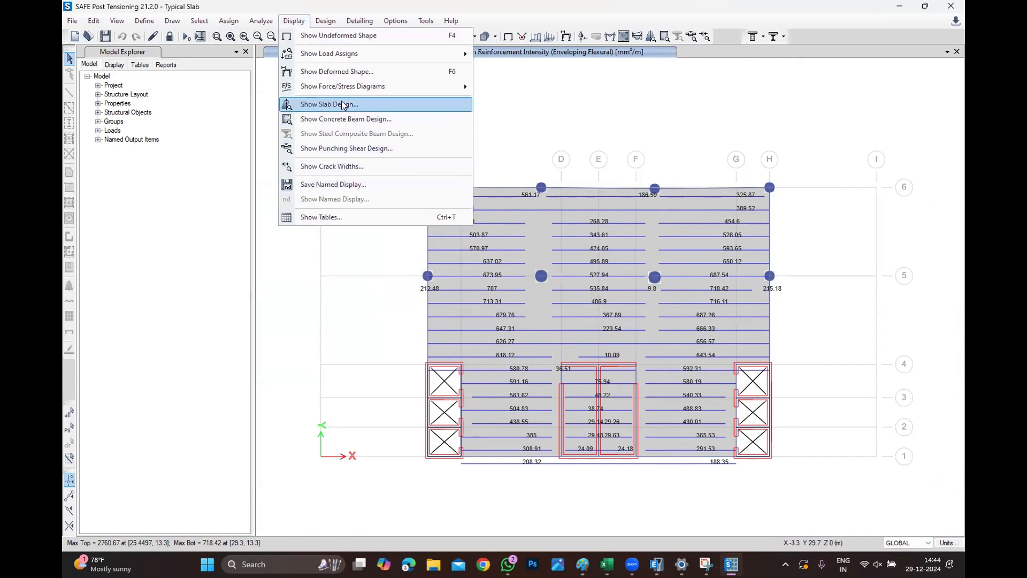
pyautogui.click(343, 120)
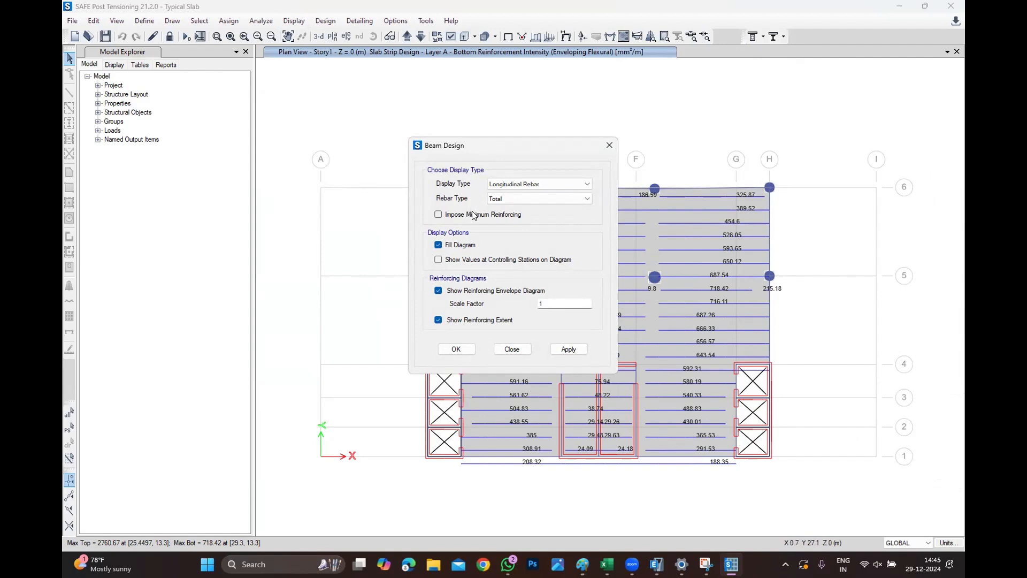
pyautogui.click(610, 145)
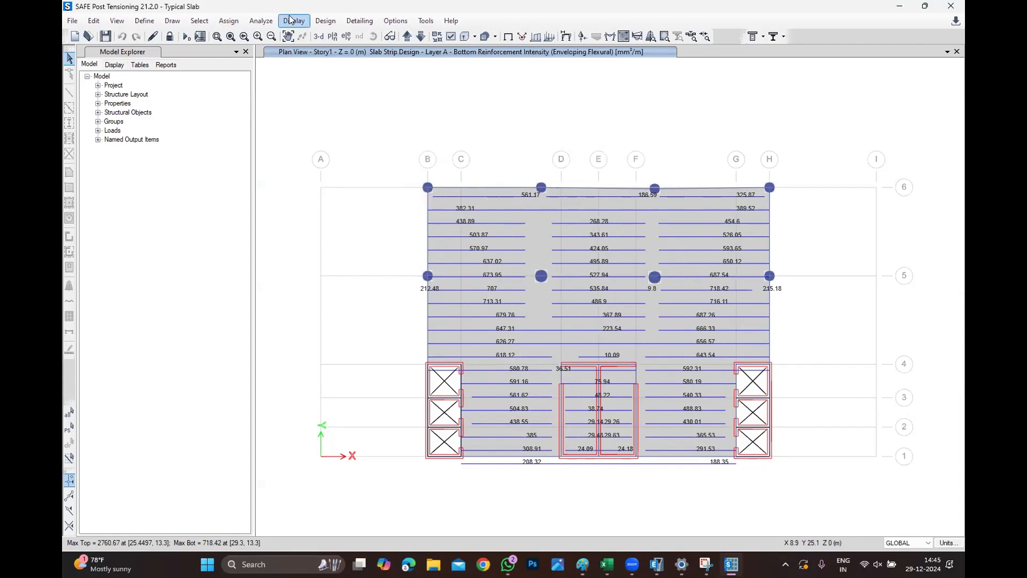
# Show only the slab rebar beyond a typical uniform bottom reinforcement of 12 mm bars at 200 mm spacing.
pyautogui.click(289, 19)
pyautogui.click(874, 347)
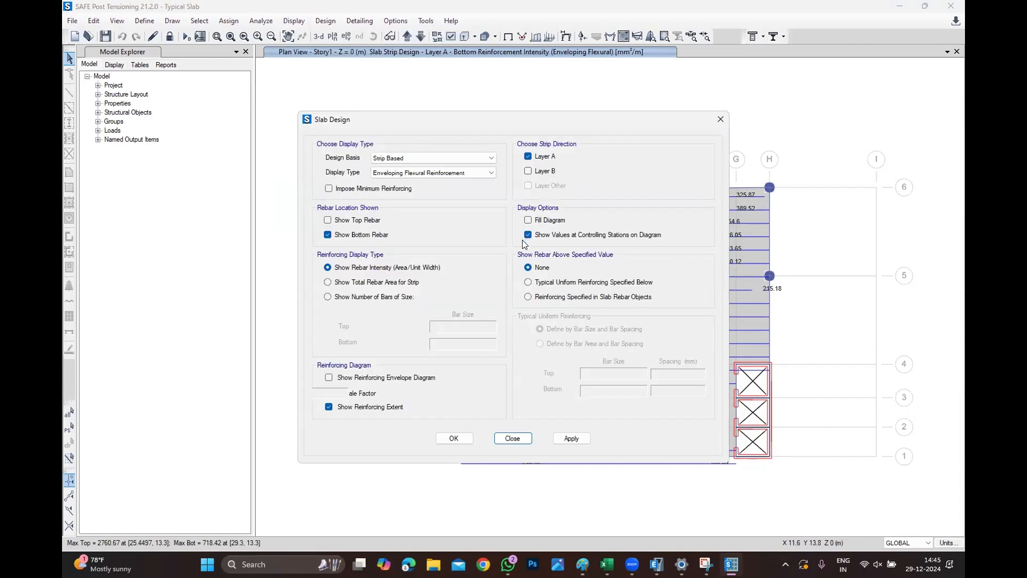
pyautogui.click(537, 282)
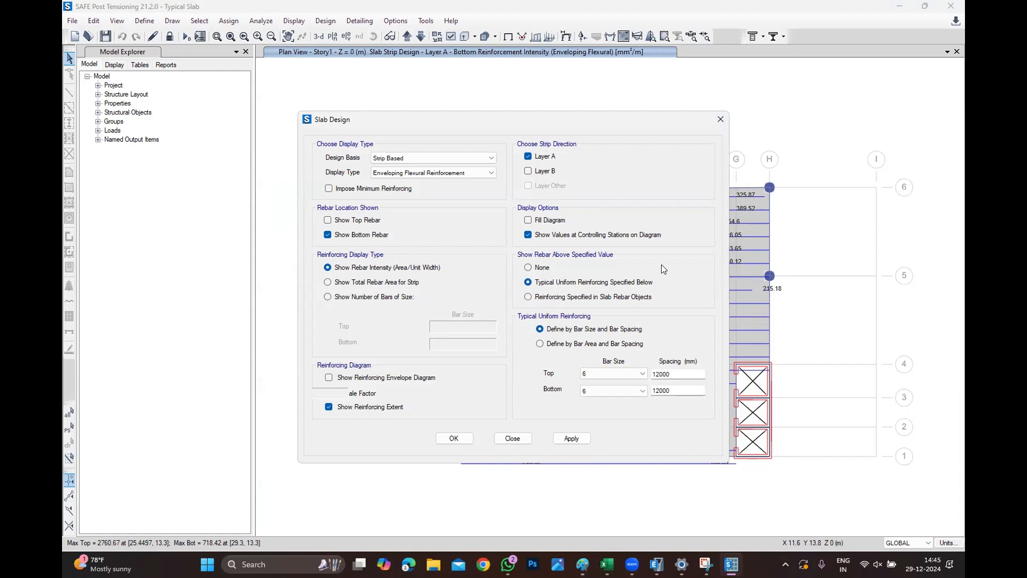
pyautogui.click(626, 394)
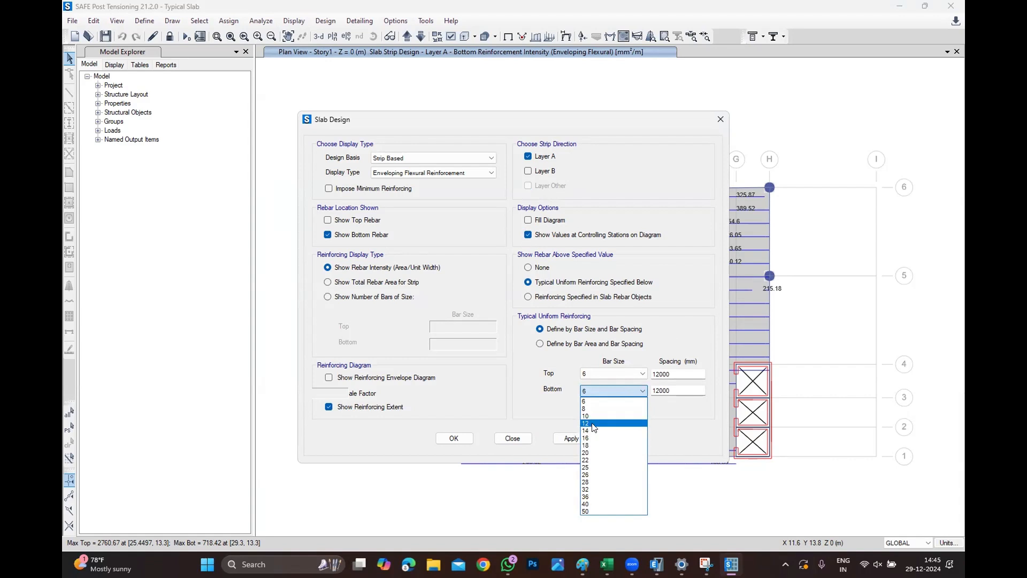
pyautogui.click(598, 423)
pyautogui.doubleClick(674, 390)
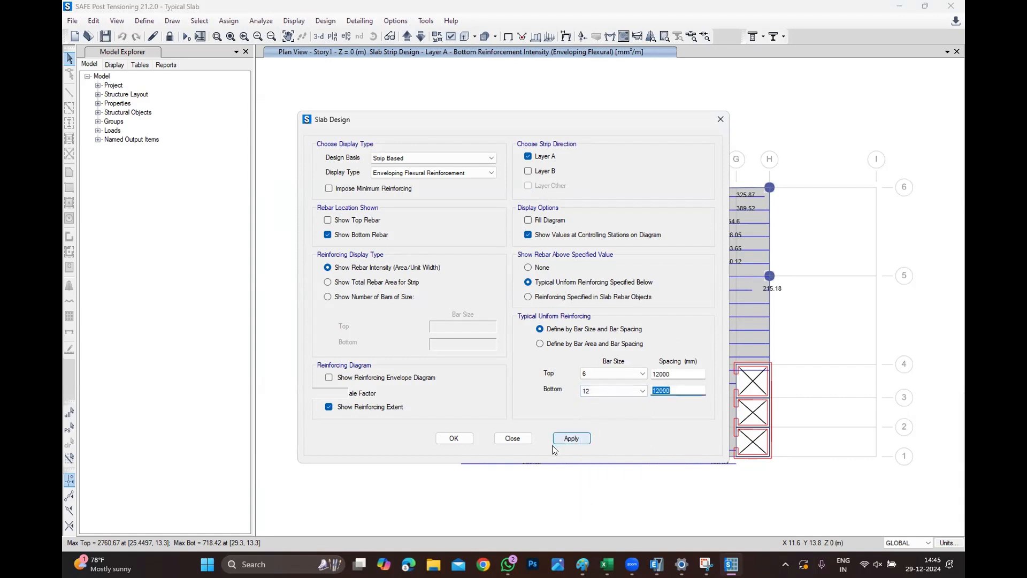
pyautogui.write('200')
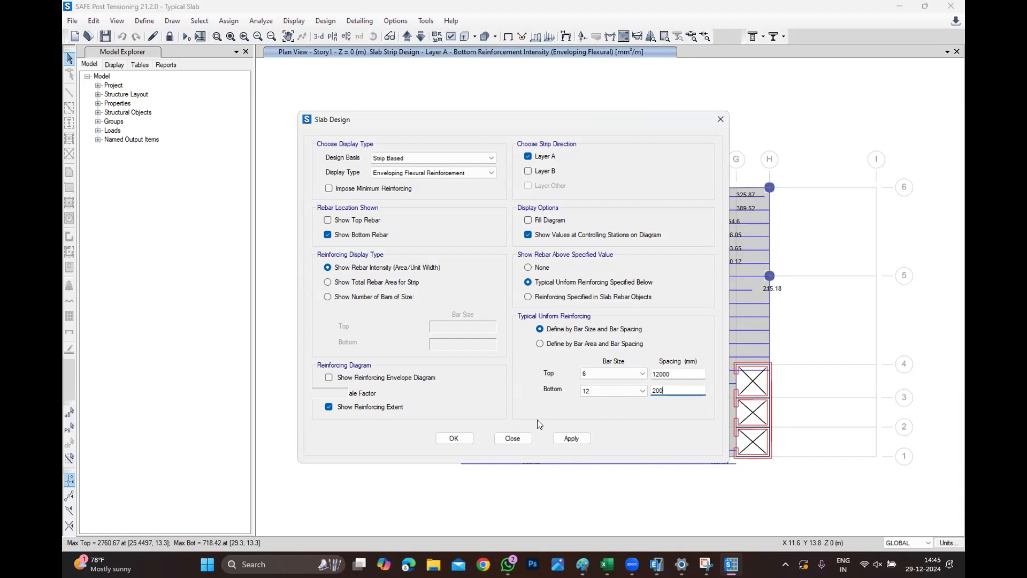
pyautogui.click(458, 442)
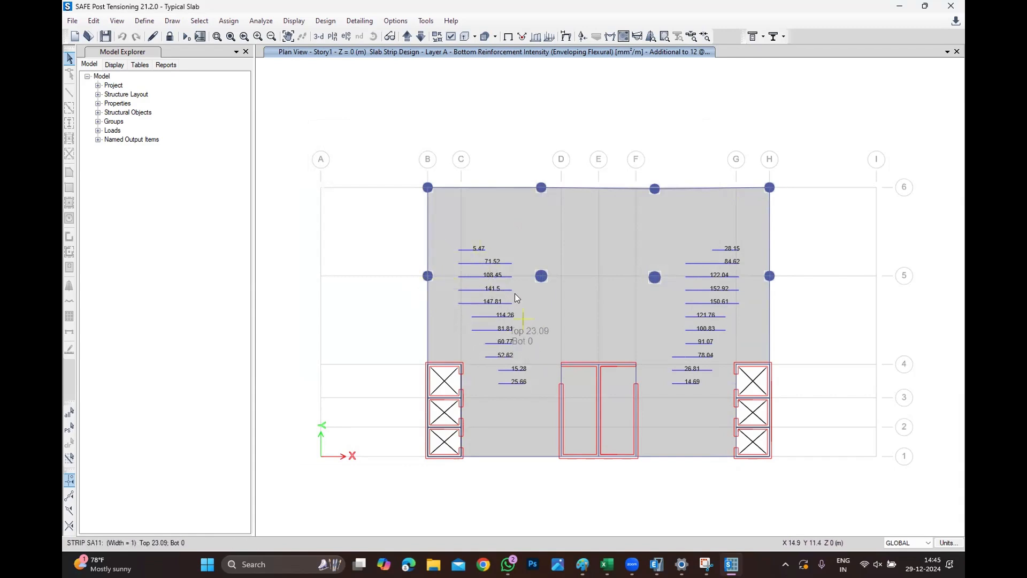
# Inspect the additional bottom reinforcement required in the strips.
pyautogui.moveTo(525, 401)
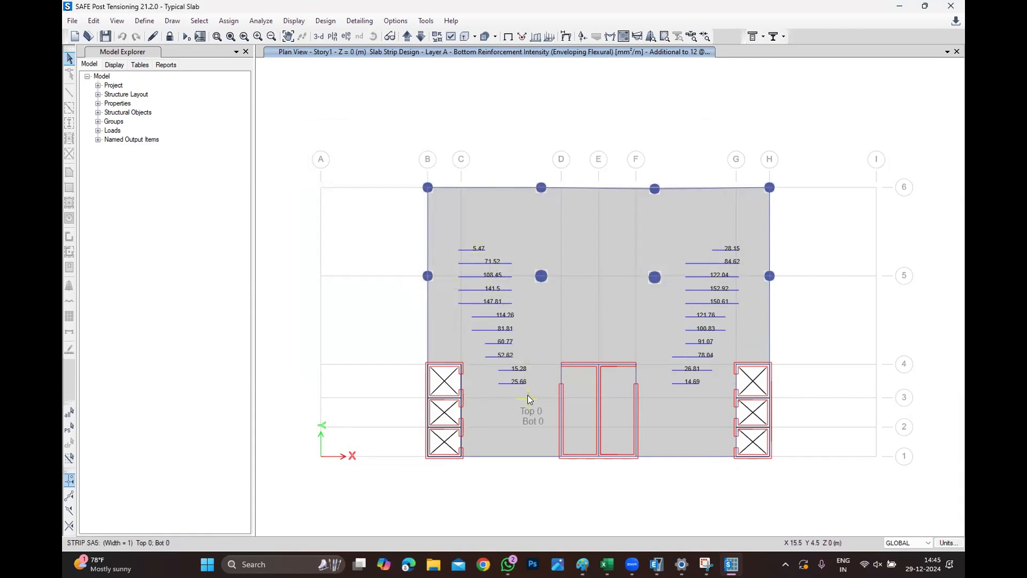
pyautogui.moveTo(535, 384)
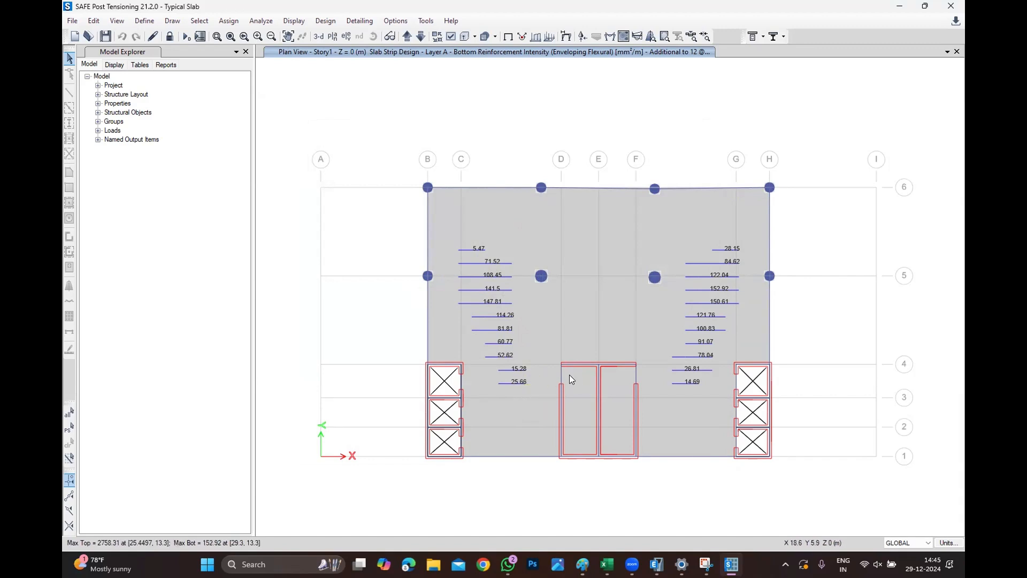
pyautogui.moveTo(574, 376)
# Set the slab design display back to show rebar above no specified value.
pyautogui.click(294, 20)
pyautogui.click(319, 105)
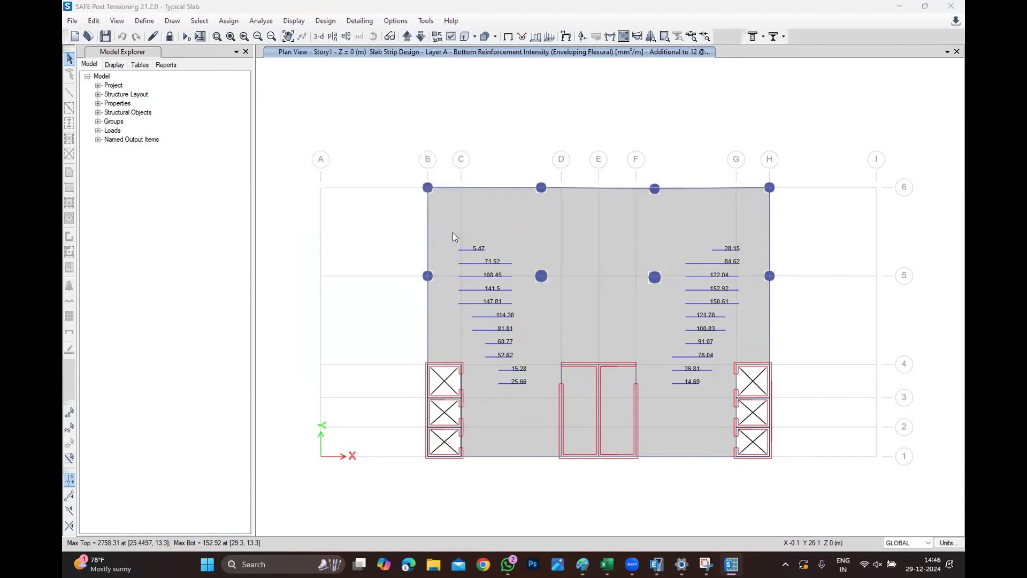
pyautogui.click(540, 268)
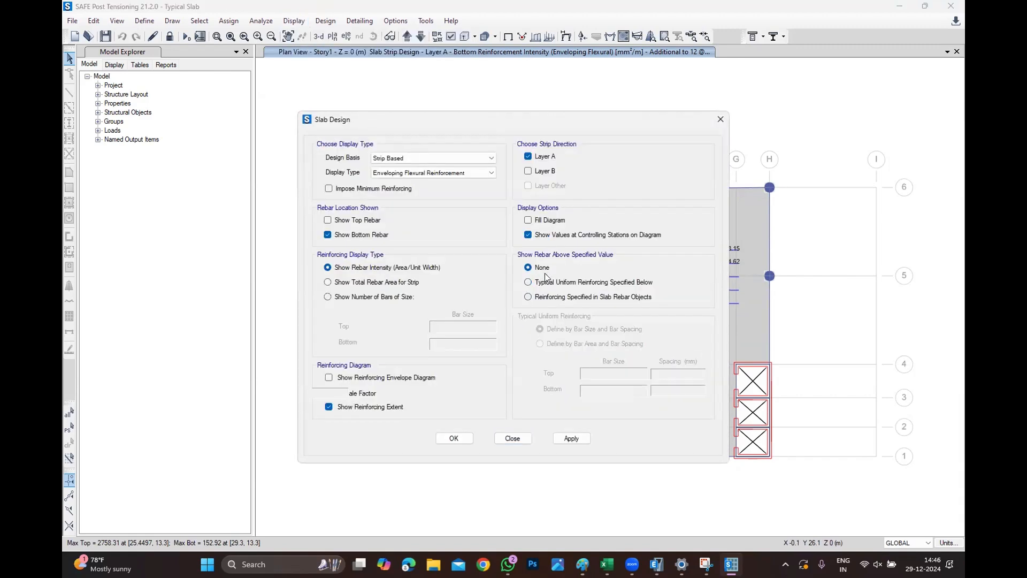
pyautogui.click(454, 439)
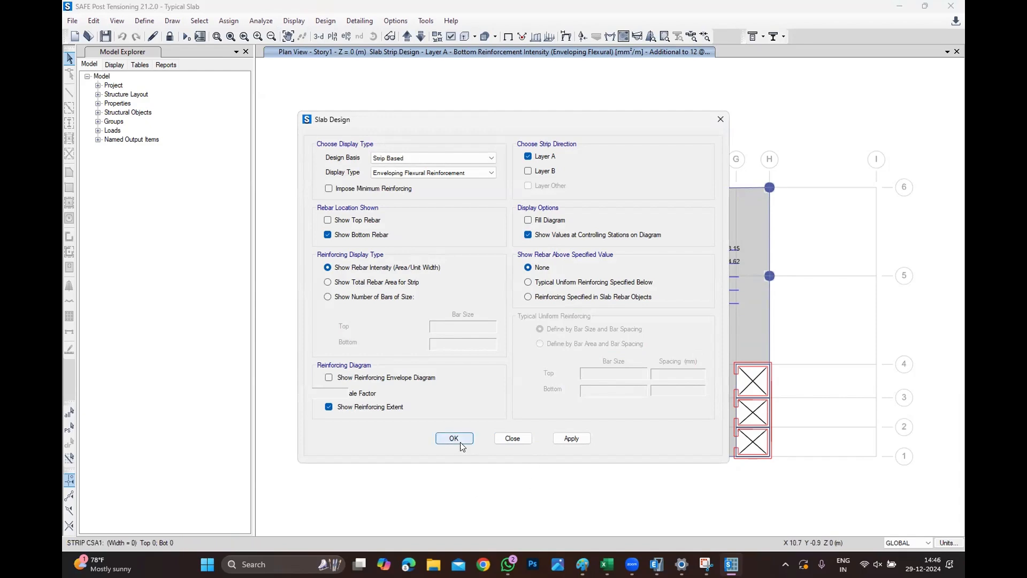
pyautogui.scroll(2, 545, 317)
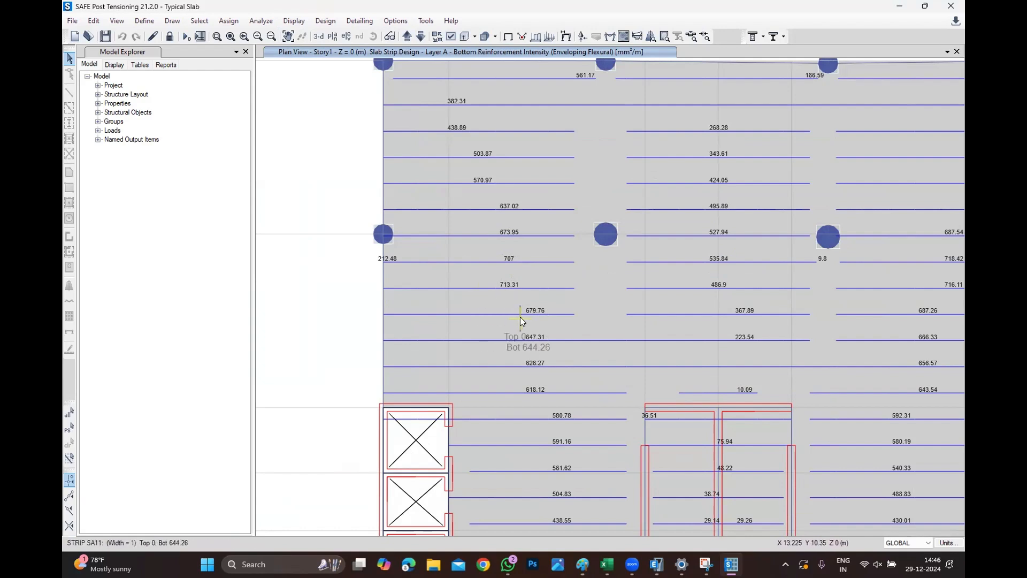
# Switch to the Book3 Excel sheet and calculate the extra bottom reinforcement beyond the 565 mm²/m provided by 12 mm bars at 200 mm.
pyautogui.click(607, 564)
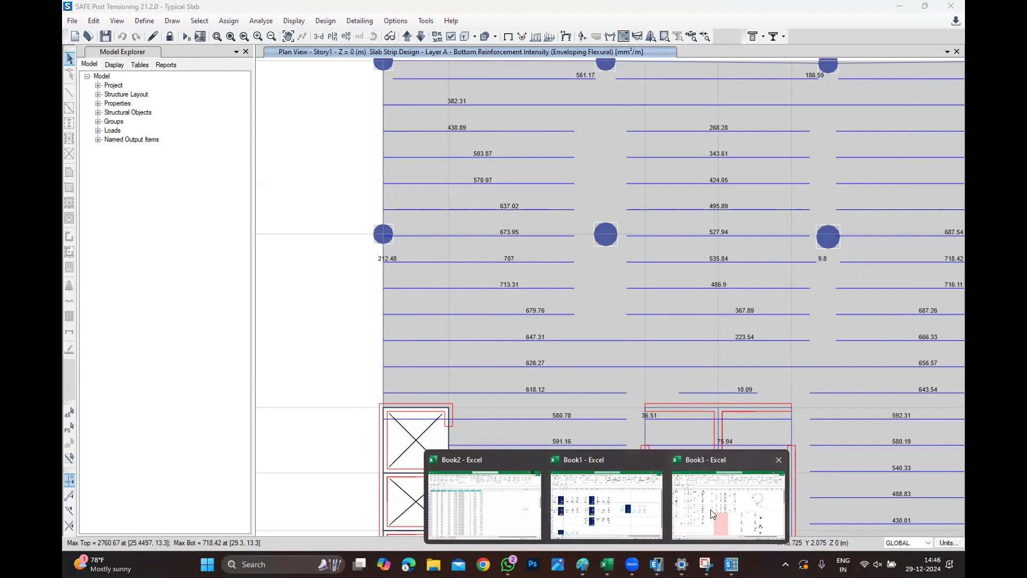
pyautogui.click(728, 504)
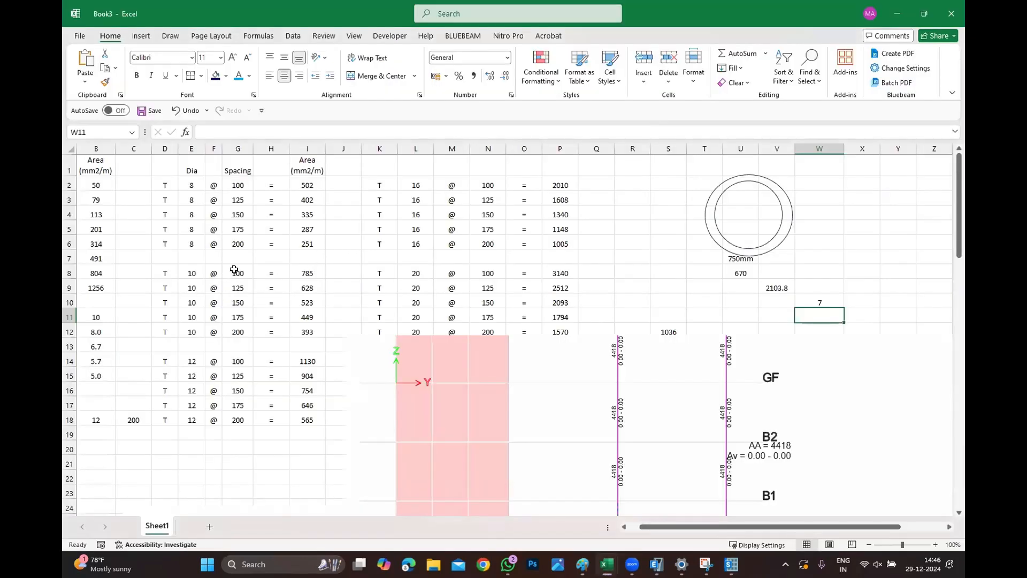
pyautogui.click(310, 419)
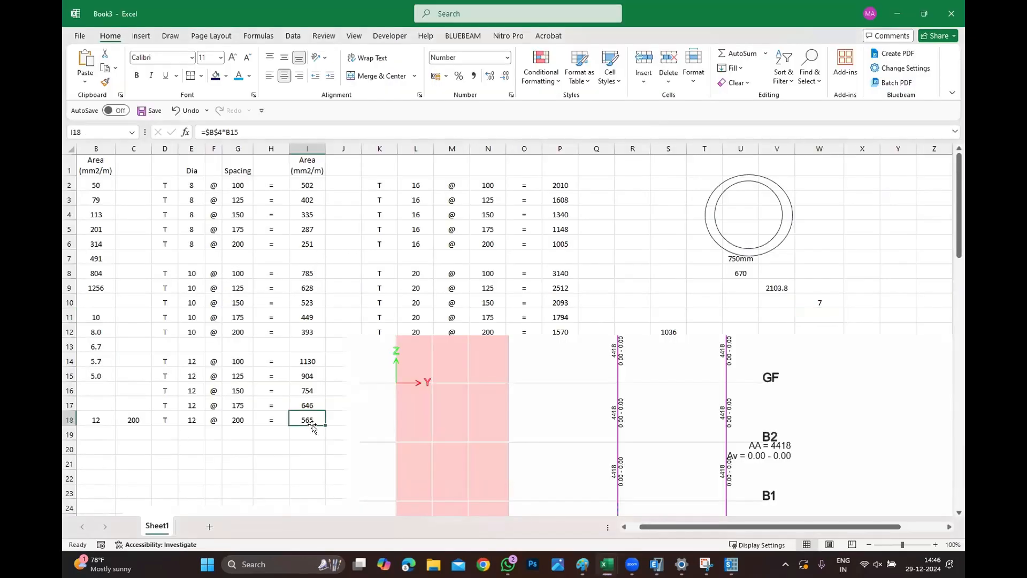
pyautogui.click(271, 462)
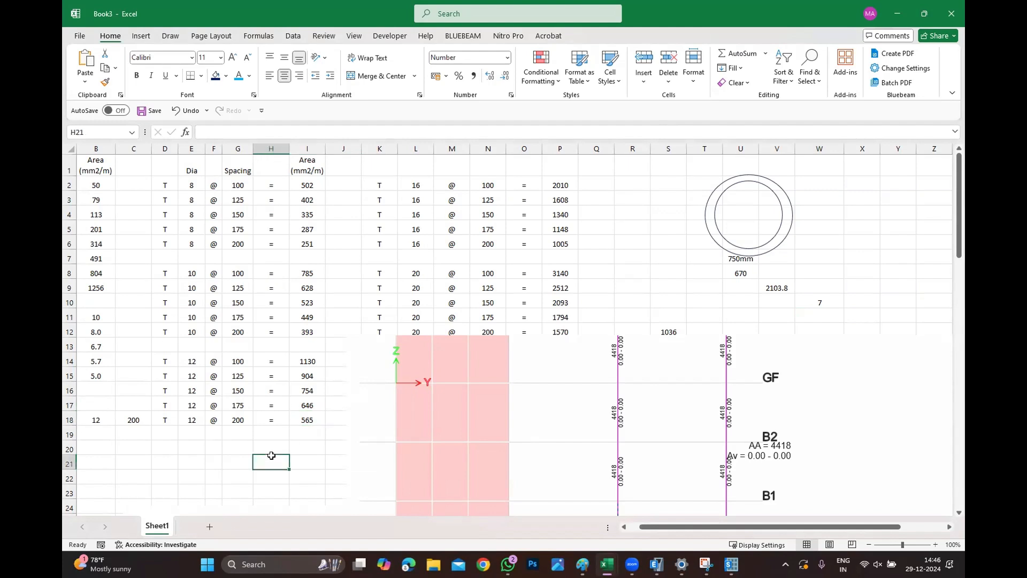
pyautogui.write('=713-565')
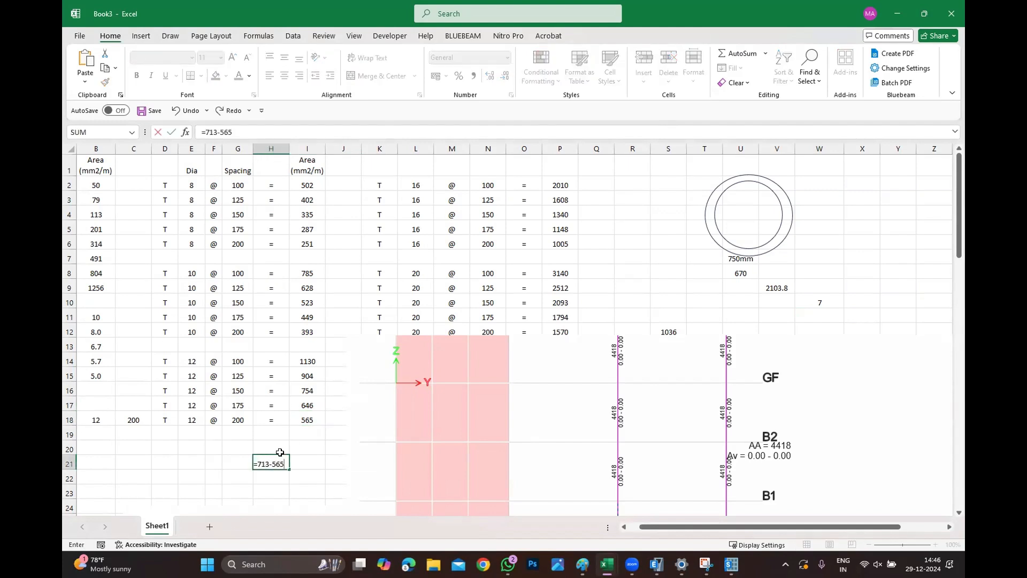
pyautogui.press('Return')
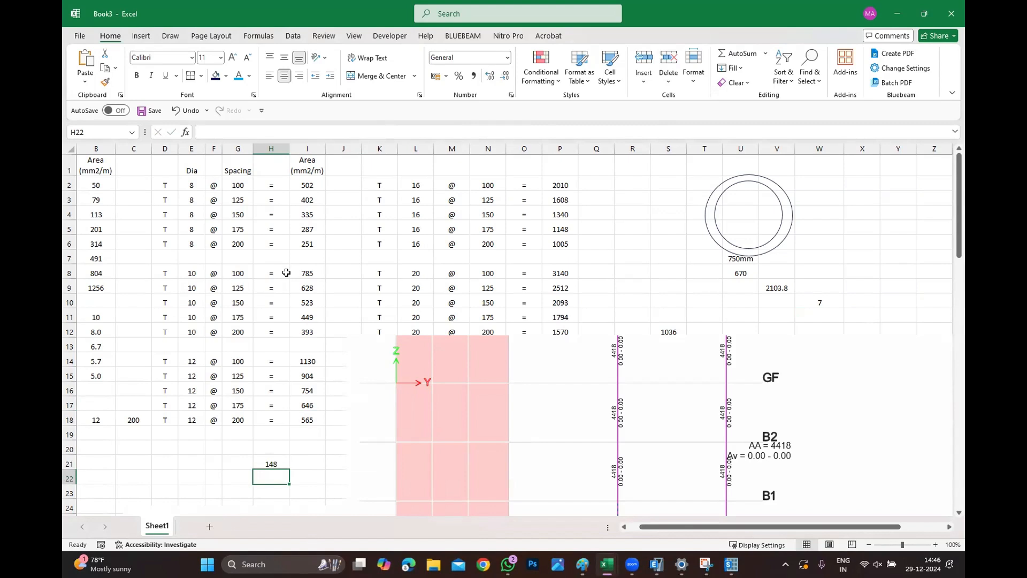
pyautogui.click(891, 209)
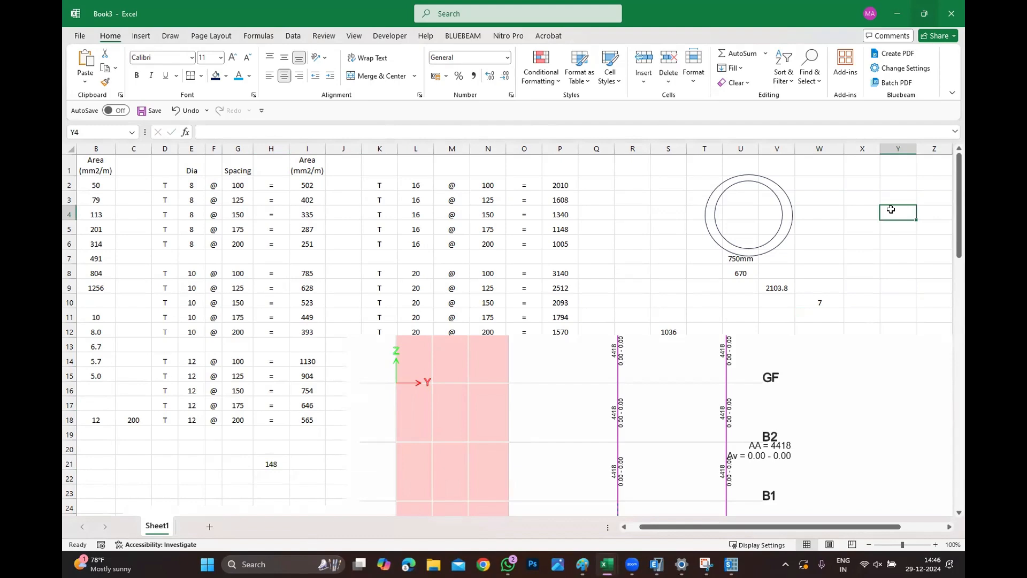
pyautogui.press('super+z')
pyautogui.click(899, 22)
# Display slab design rebar only above the typical uniform bottom reinforcement of 12 mm bars at 200 mm spacing.
pyautogui.click(294, 20)
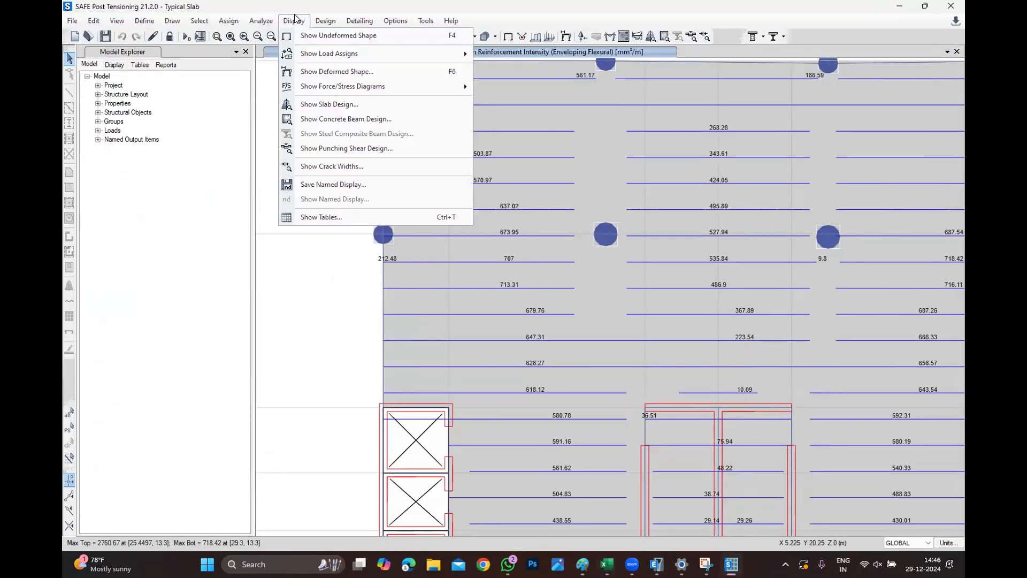
pyautogui.click(337, 104)
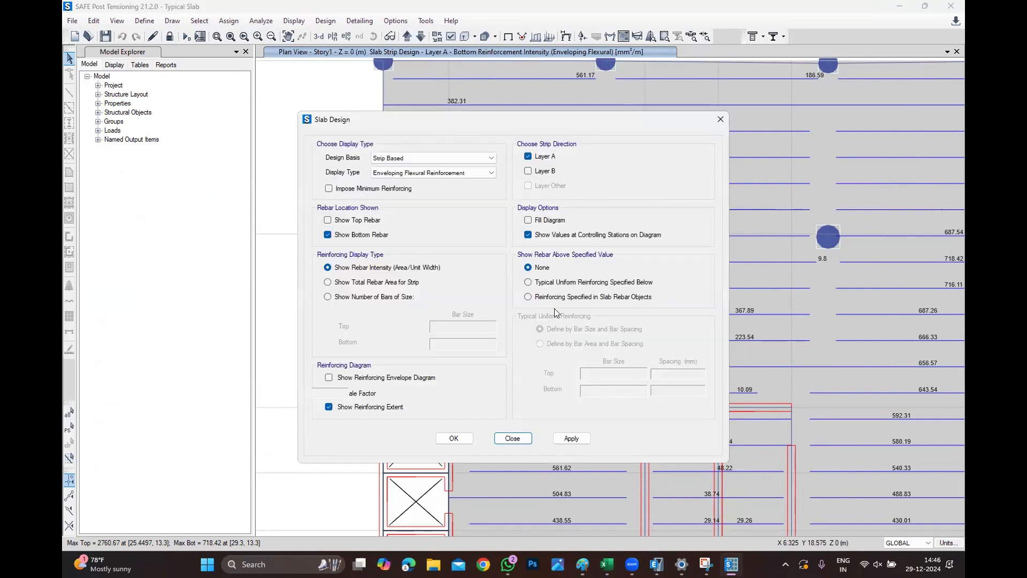
pyautogui.click(565, 285)
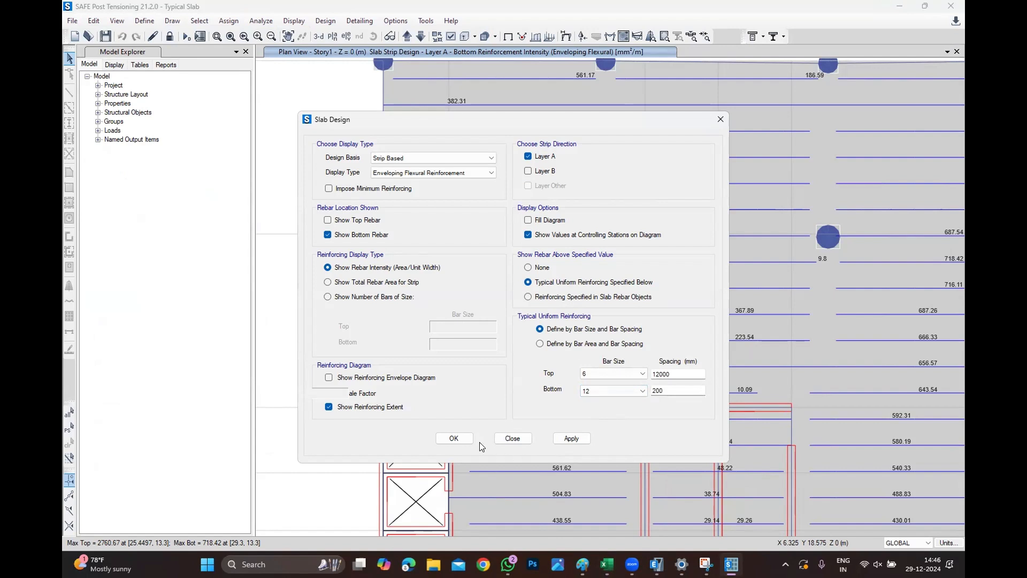
pyautogui.click(571, 438)
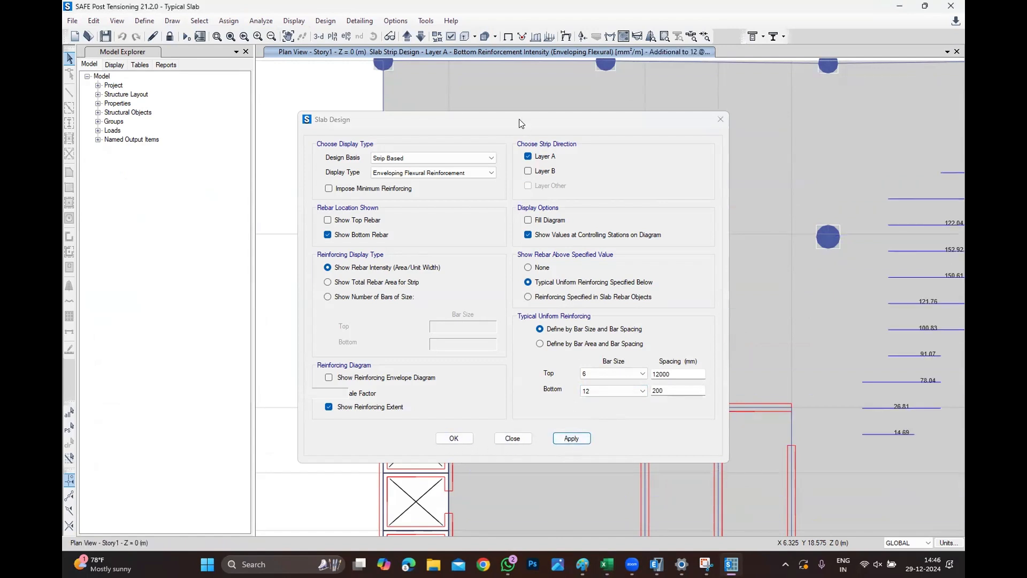
pyautogui.moveTo(510, 125); pyautogui.dragTo(154, 81)
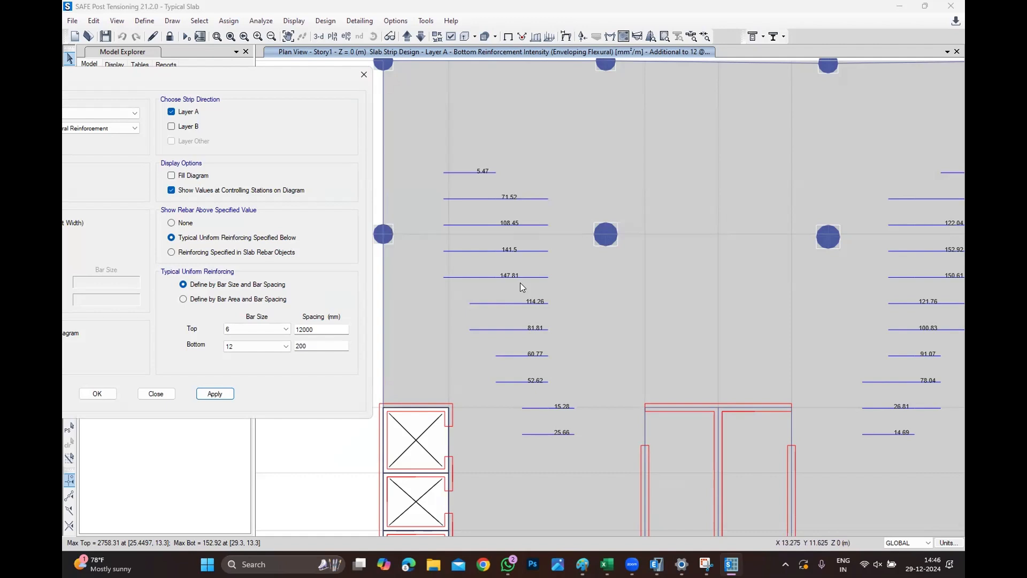
pyautogui.click(471, 17)
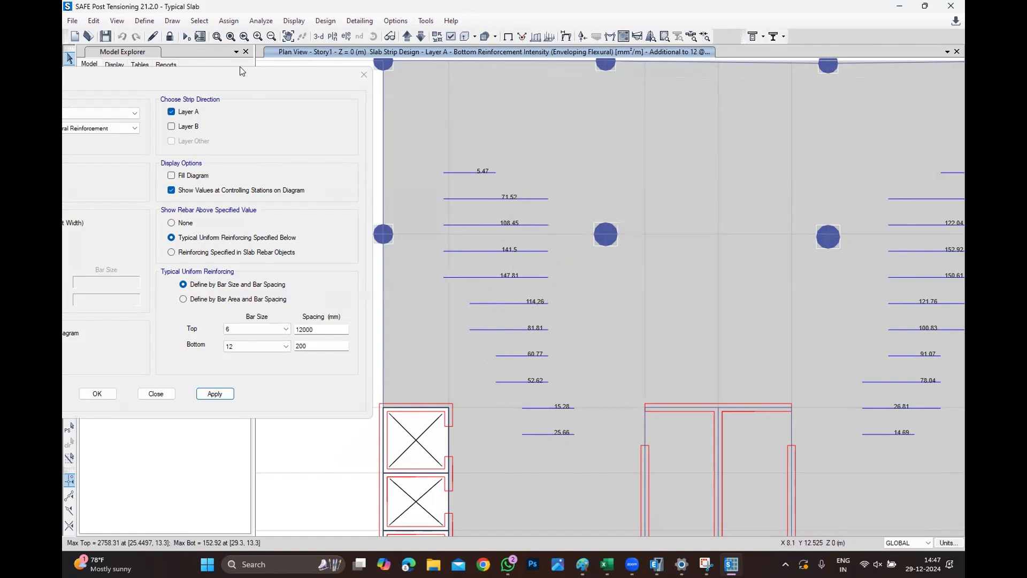
pyautogui.moveTo(221, 80); pyautogui.dragTo(846, 113)
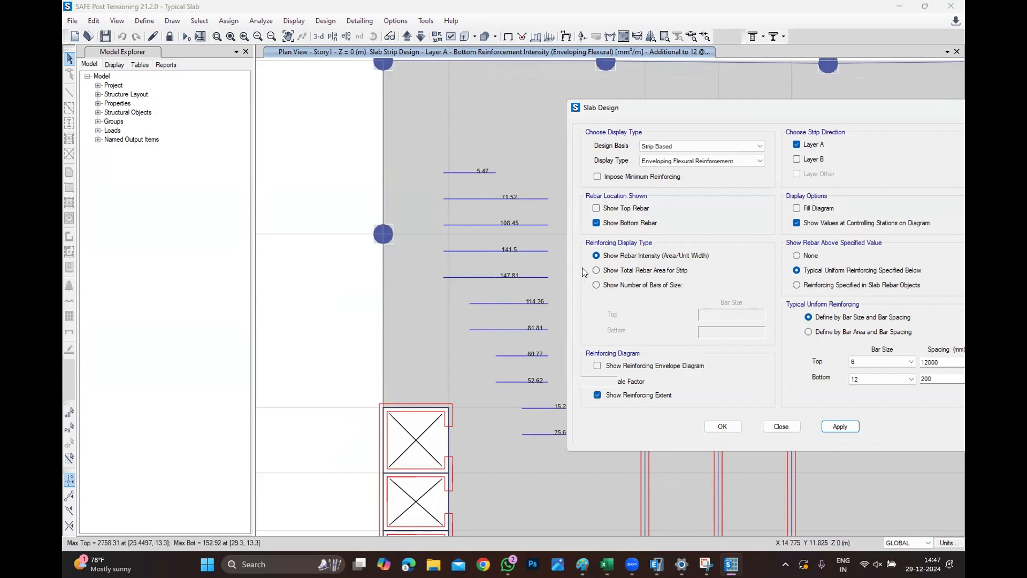
# Switch the reinforcing display to show the number of bottom bars of size 12 and apply it.
pyautogui.click(609, 270)
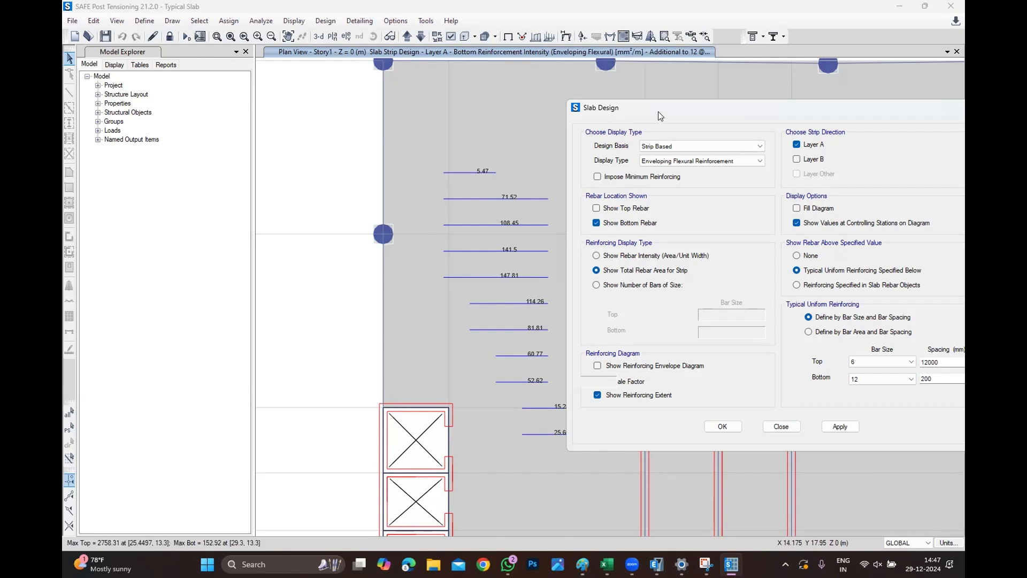
pyautogui.moveTo(663, 113); pyautogui.dragTo(613, 97)
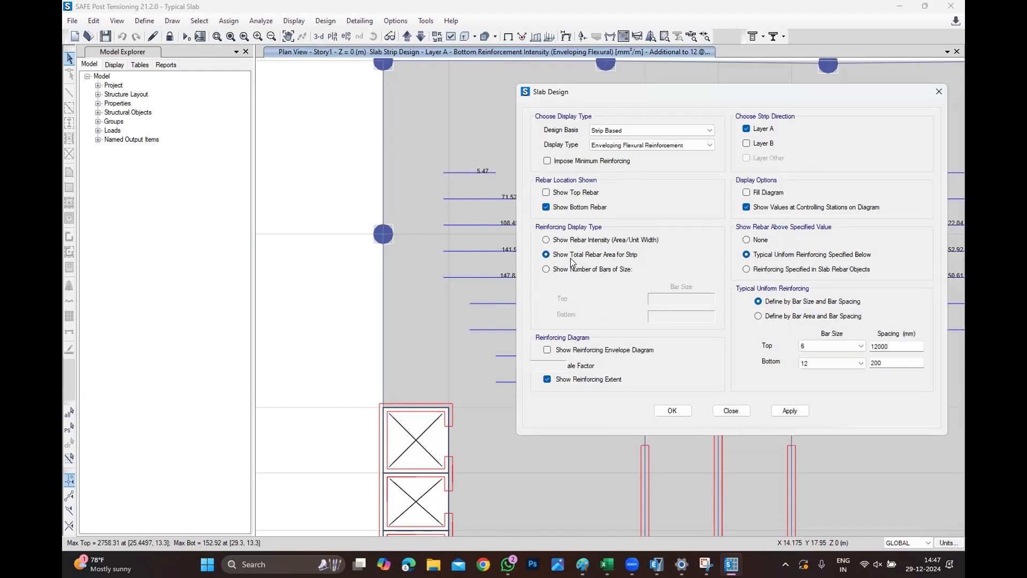
pyautogui.click(595, 270)
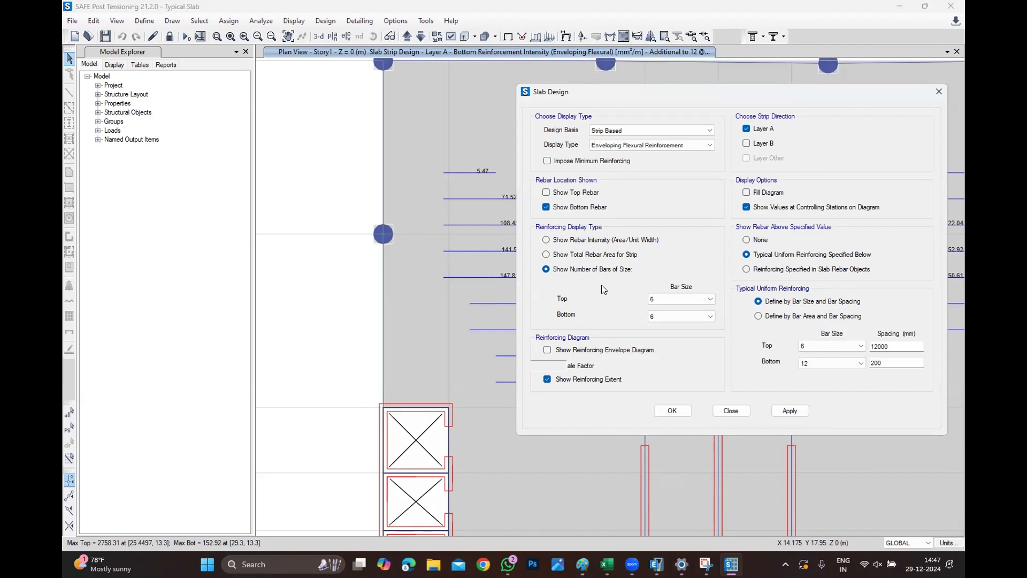
pyautogui.click(689, 317)
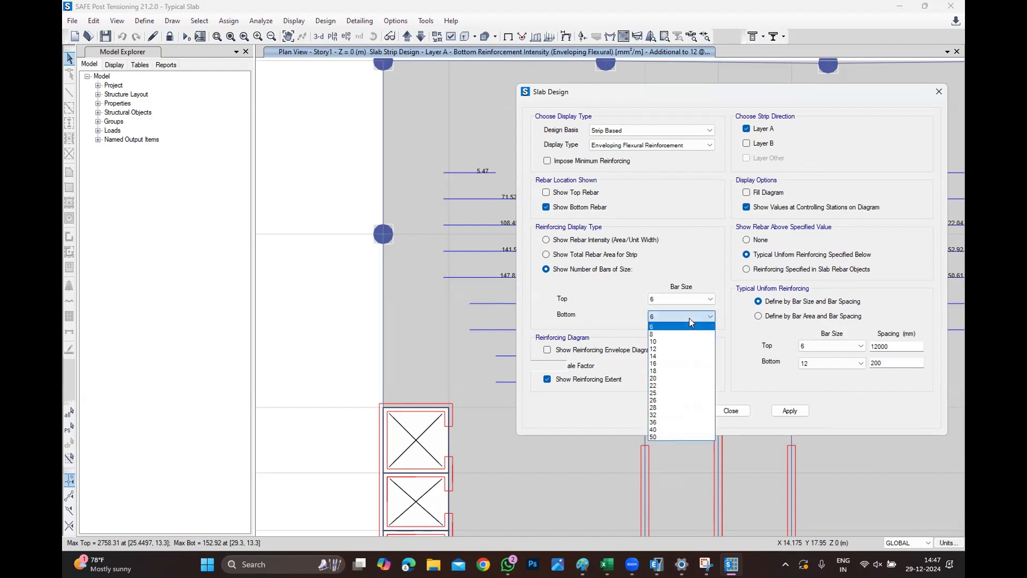
pyautogui.click(665, 349)
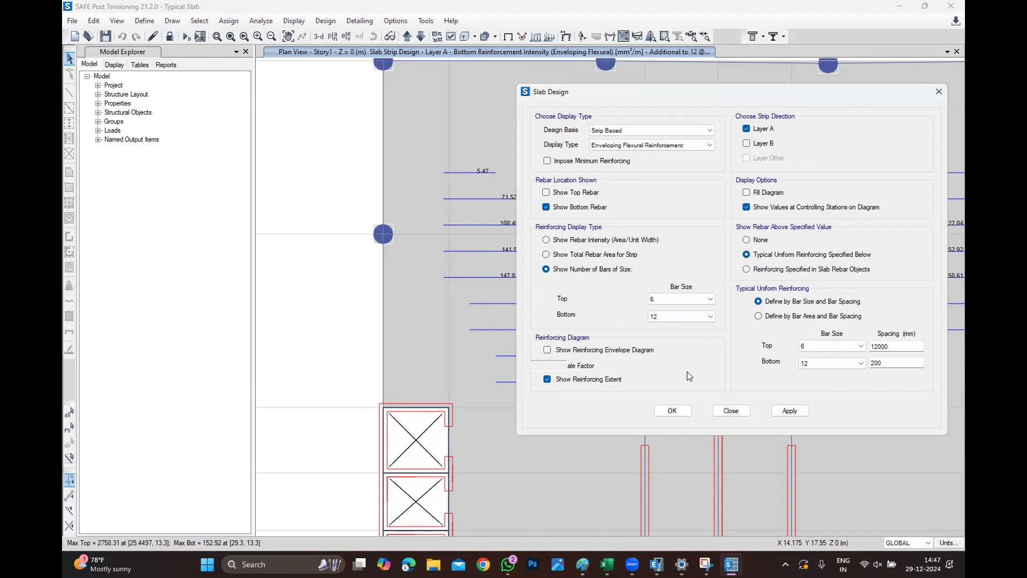
pyautogui.click(786, 411)
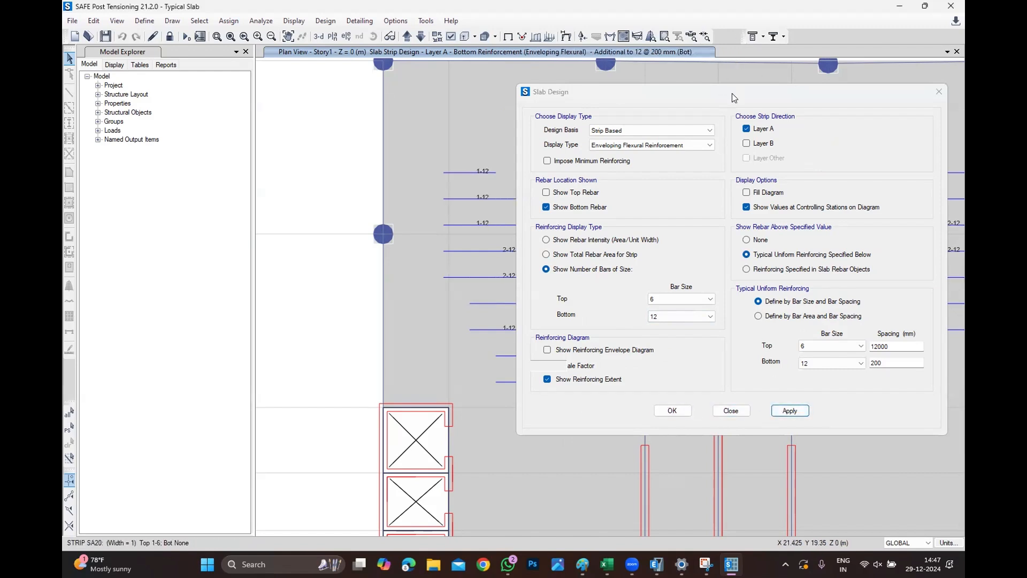
# Close the slab design dialog and review the number of additional 12 mm bottom bars along the strips.
pyautogui.moveTo(720, 100); pyautogui.dragTo(208, 199)
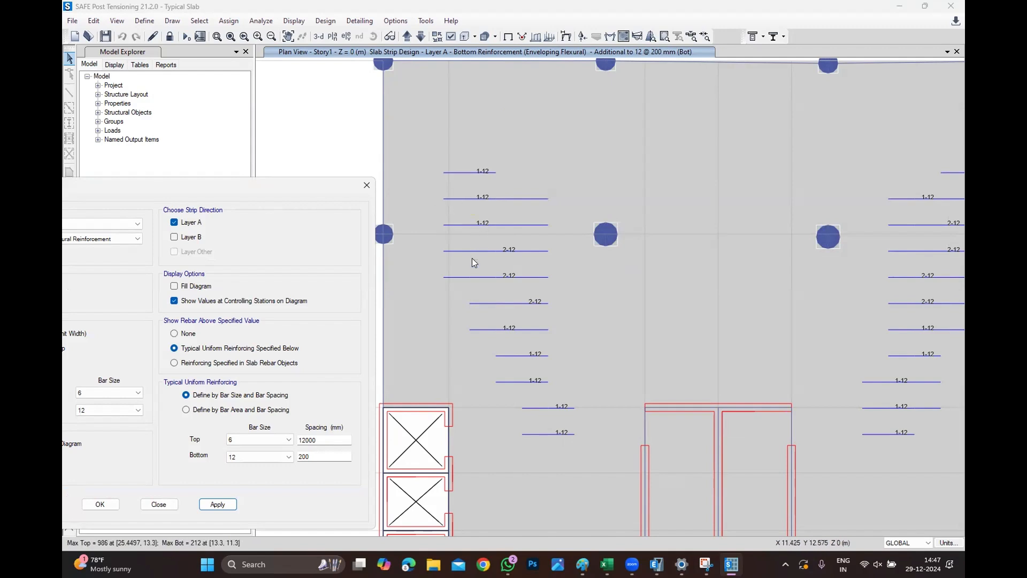
pyautogui.moveTo(471, 267)
pyautogui.moveTo(514, 399)
pyautogui.click(367, 185)
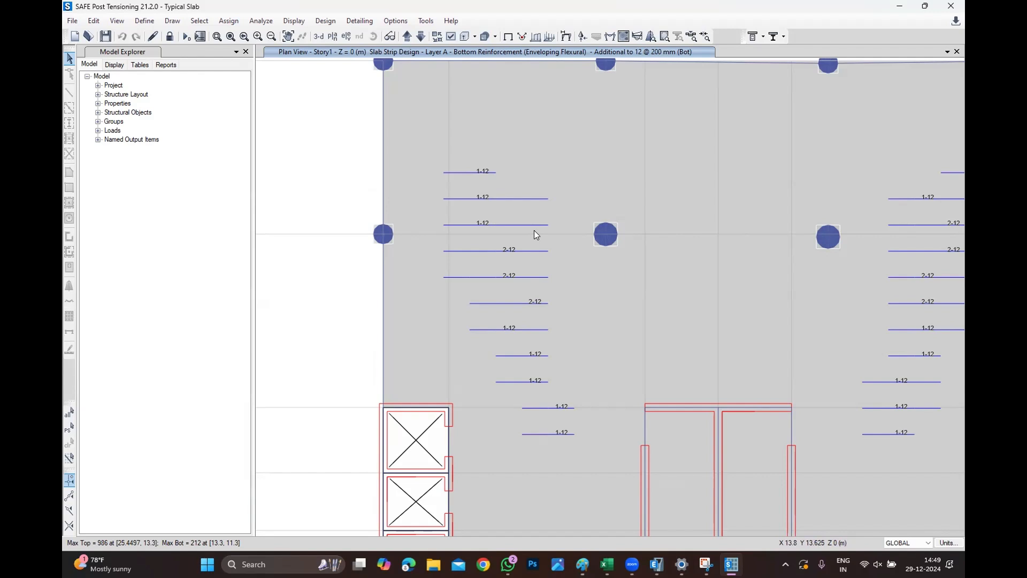
pyautogui.scroll(-2, 507, 241)
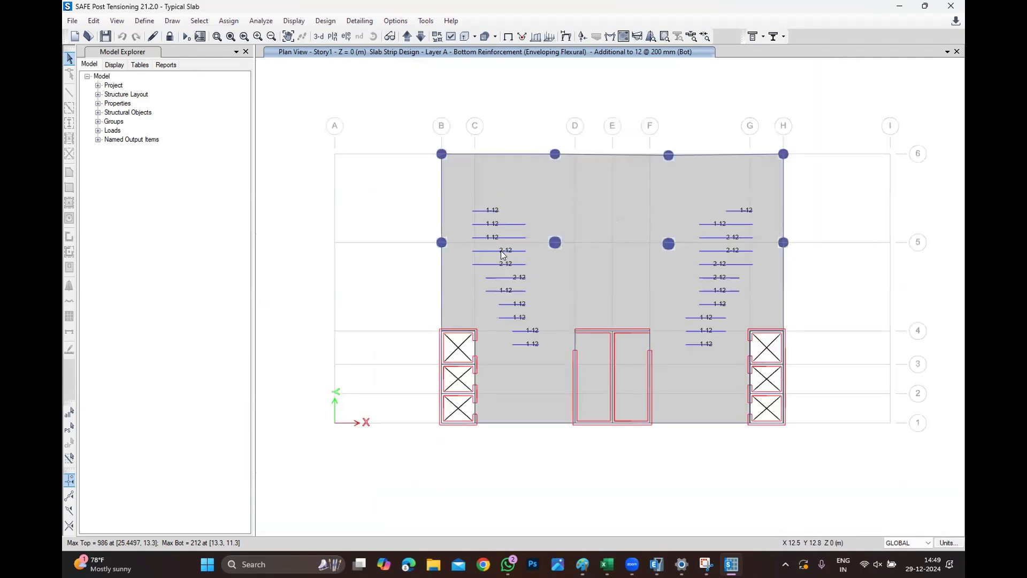